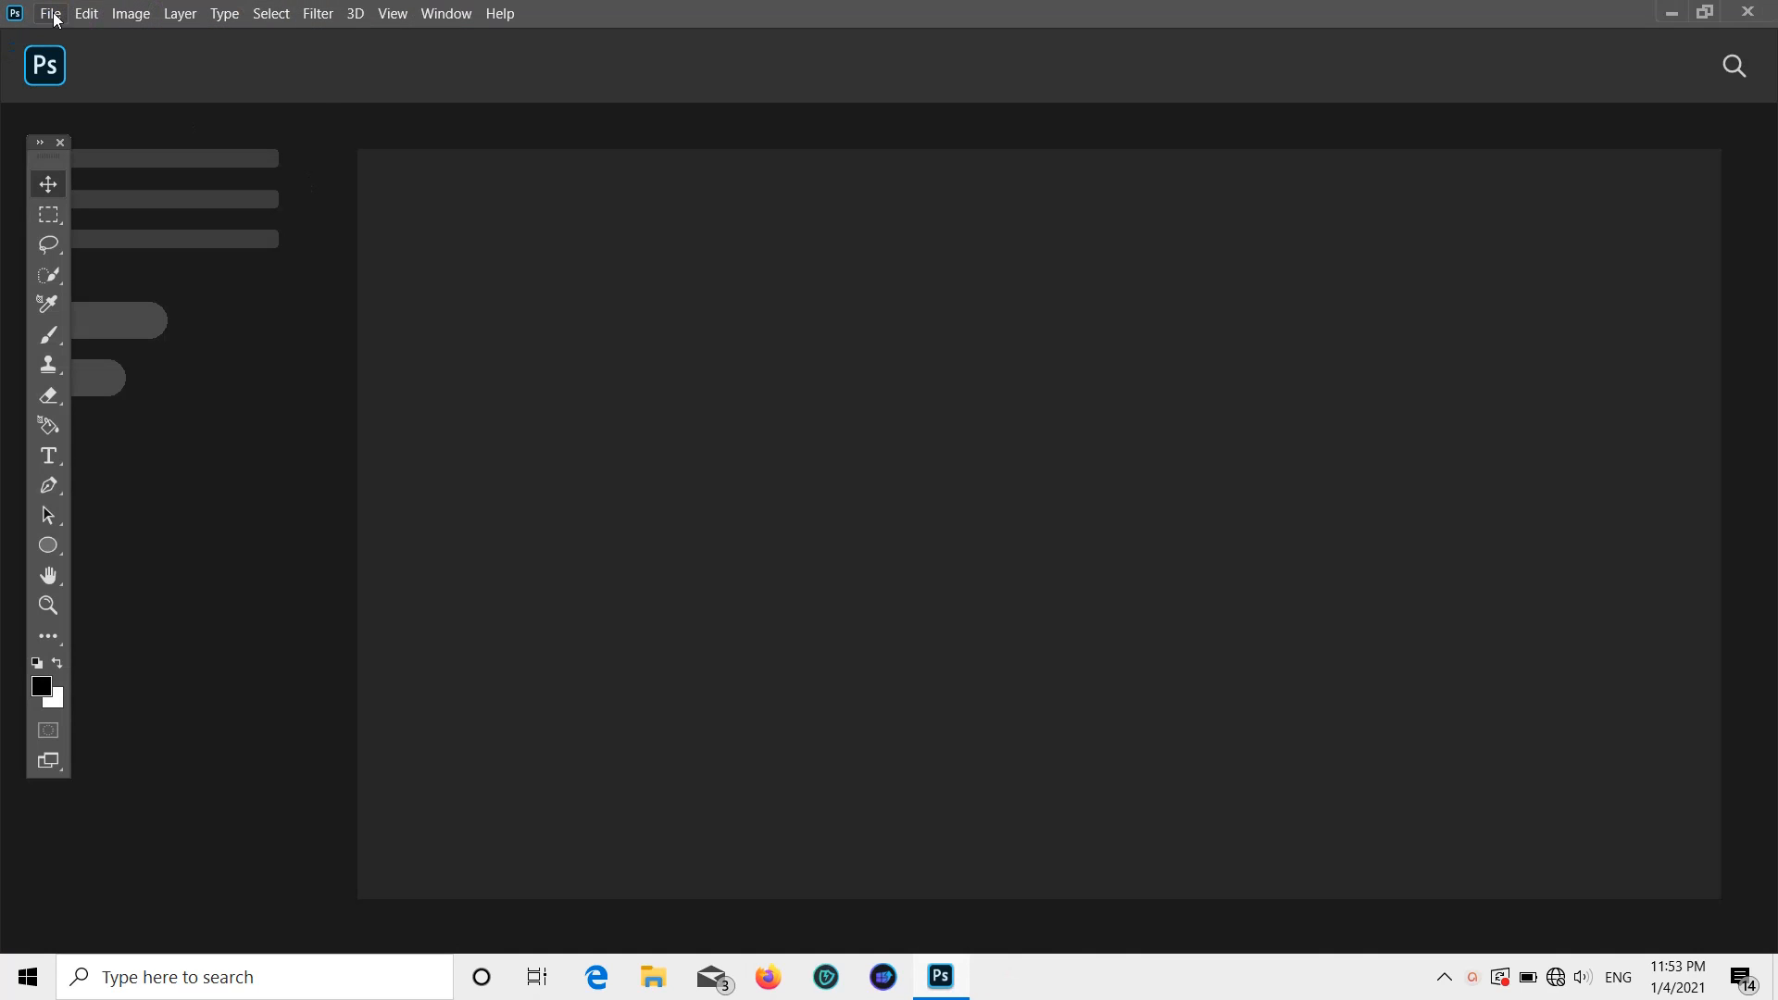
Step: Start a new document from the A4 preset in portrait orientation and switch its units to inches
{"action": "left_click", "coordinate": [34, 20]}
{"action": "left_click", "coordinate": [60, 31]}
{"action": "scroll", "coordinate": [475, 194], "scroll_direction": "down", "scroll_amount": 2}
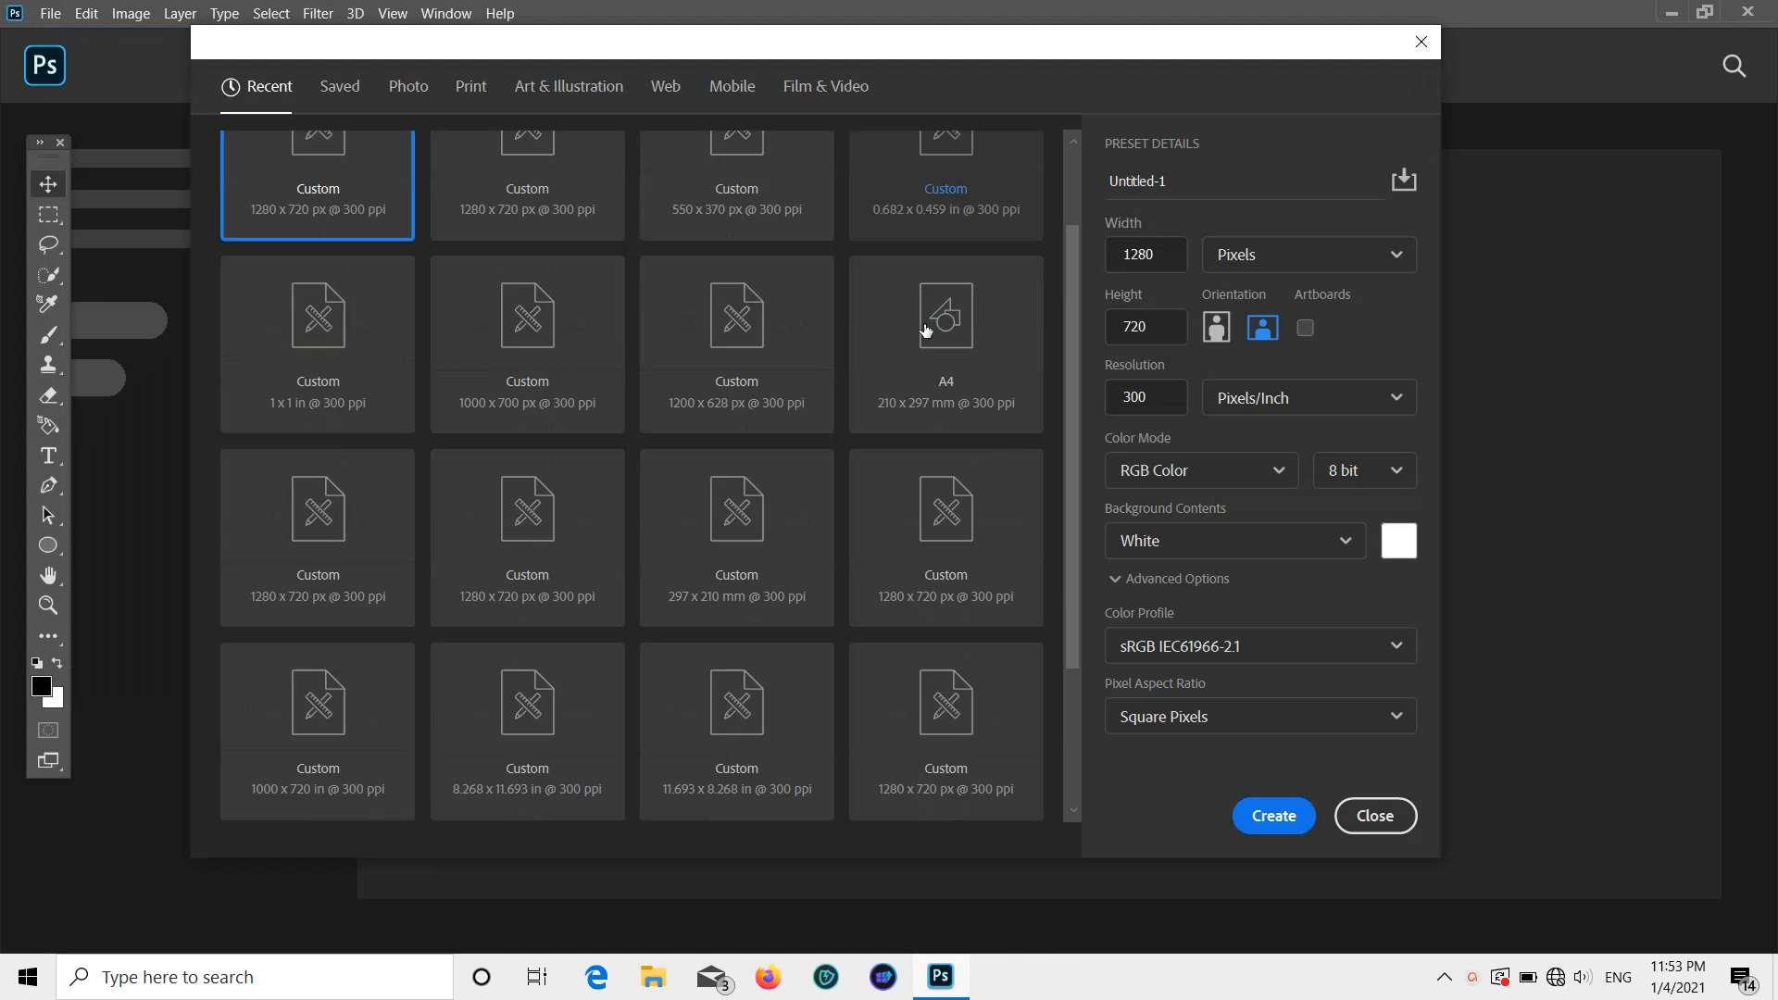
{"action": "scroll", "coordinate": [922, 325], "scroll_direction": "up", "scroll_amount": 2}
{"action": "left_click", "coordinate": [974, 489]}
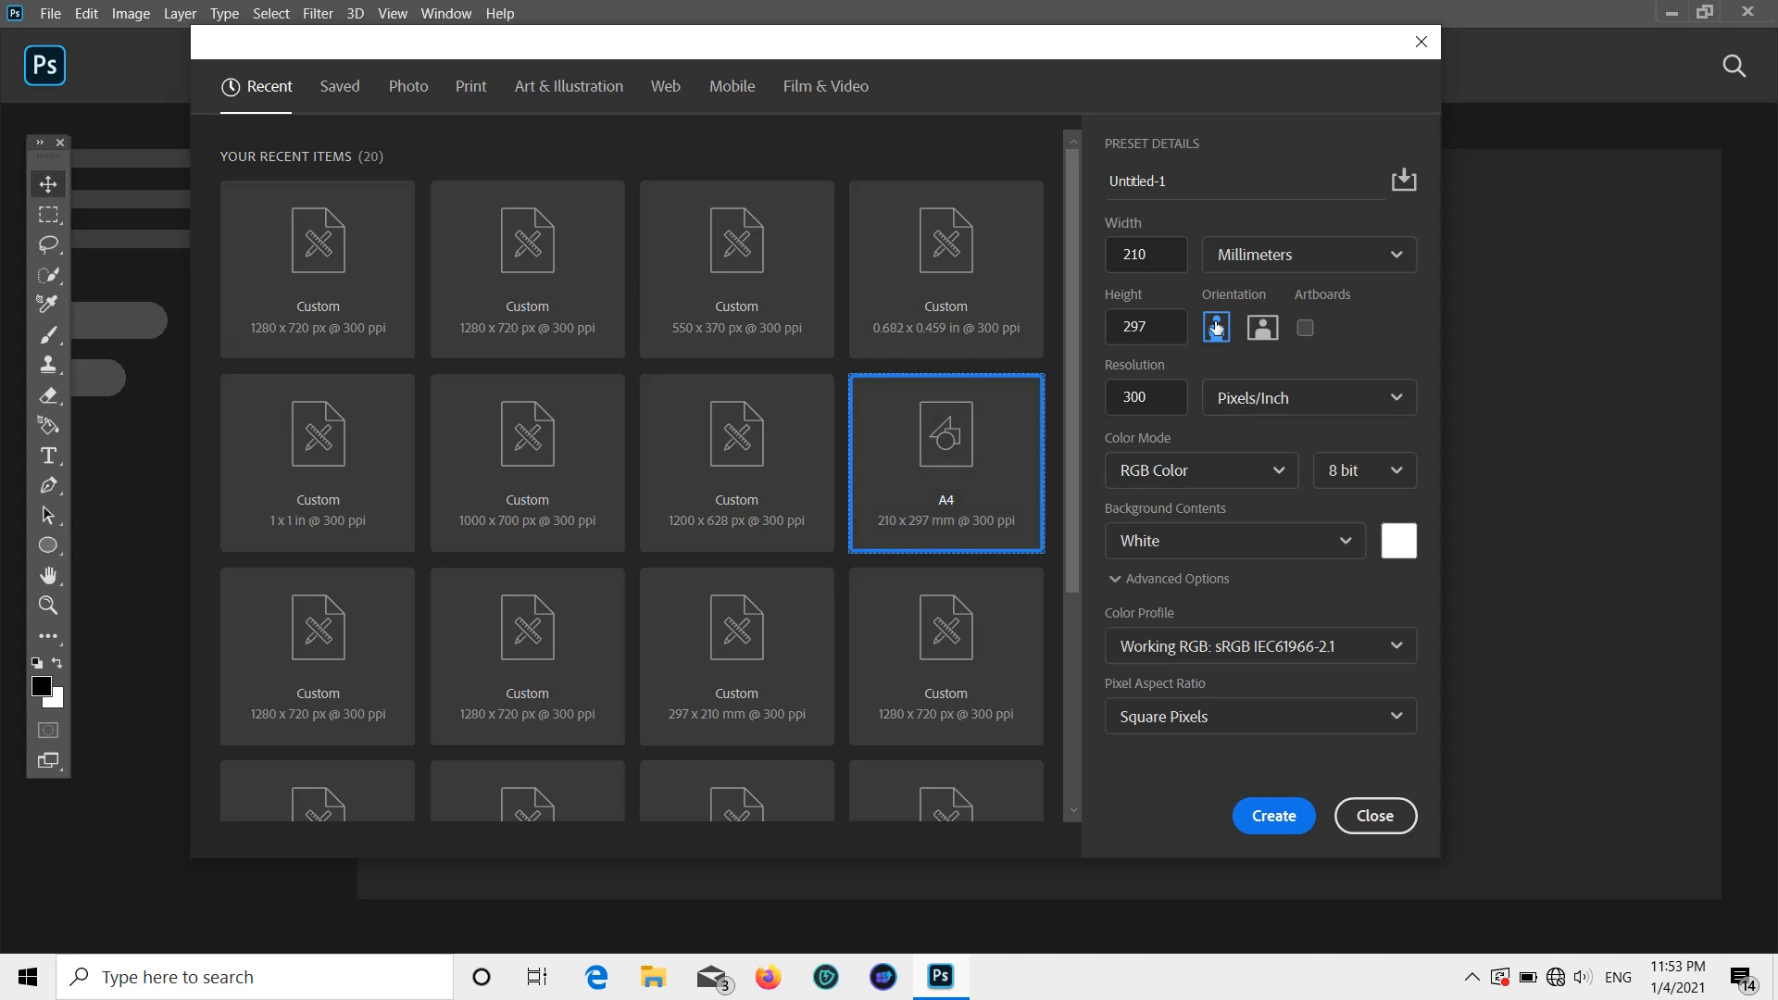
{"action": "left_click", "coordinate": [1395, 254]}
{"action": "left_click", "coordinate": [1280, 344]}
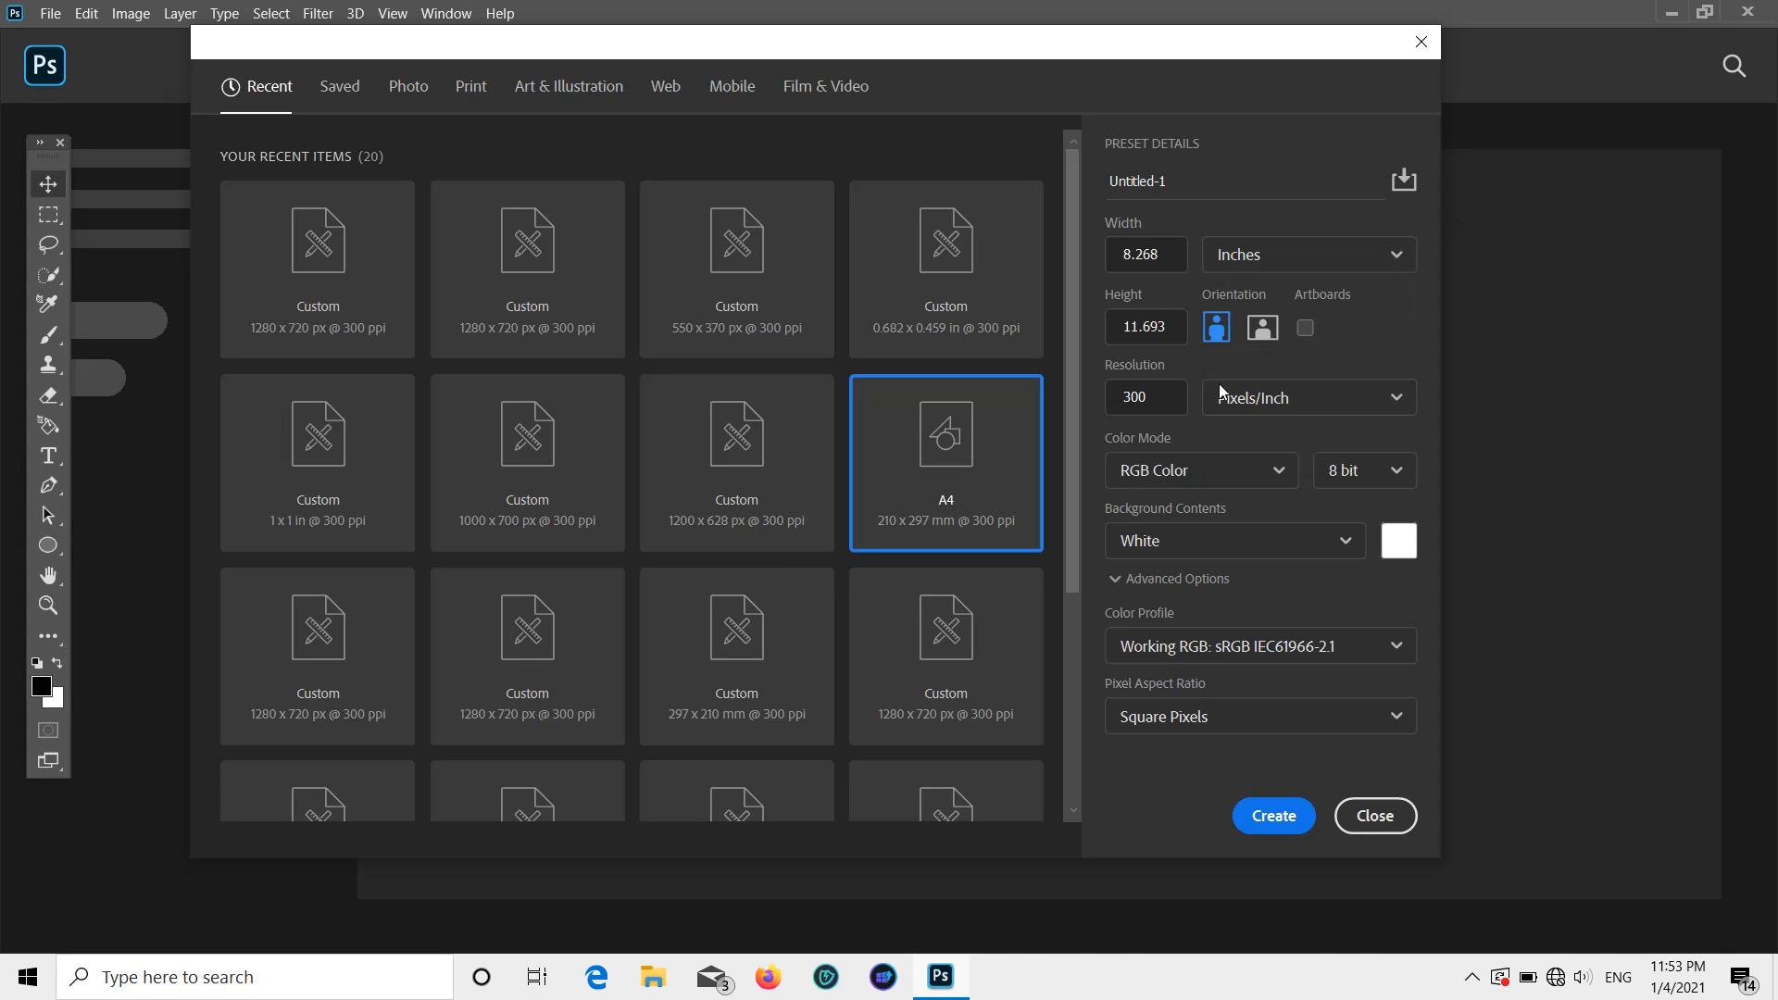
Step: Create the document at 300 pixels/inch in RGB Color mode with a white background
{"action": "left_click", "coordinate": [1160, 254]}
{"action": "key", "text": "Tab"}
{"action": "key", "text": "Tab"}
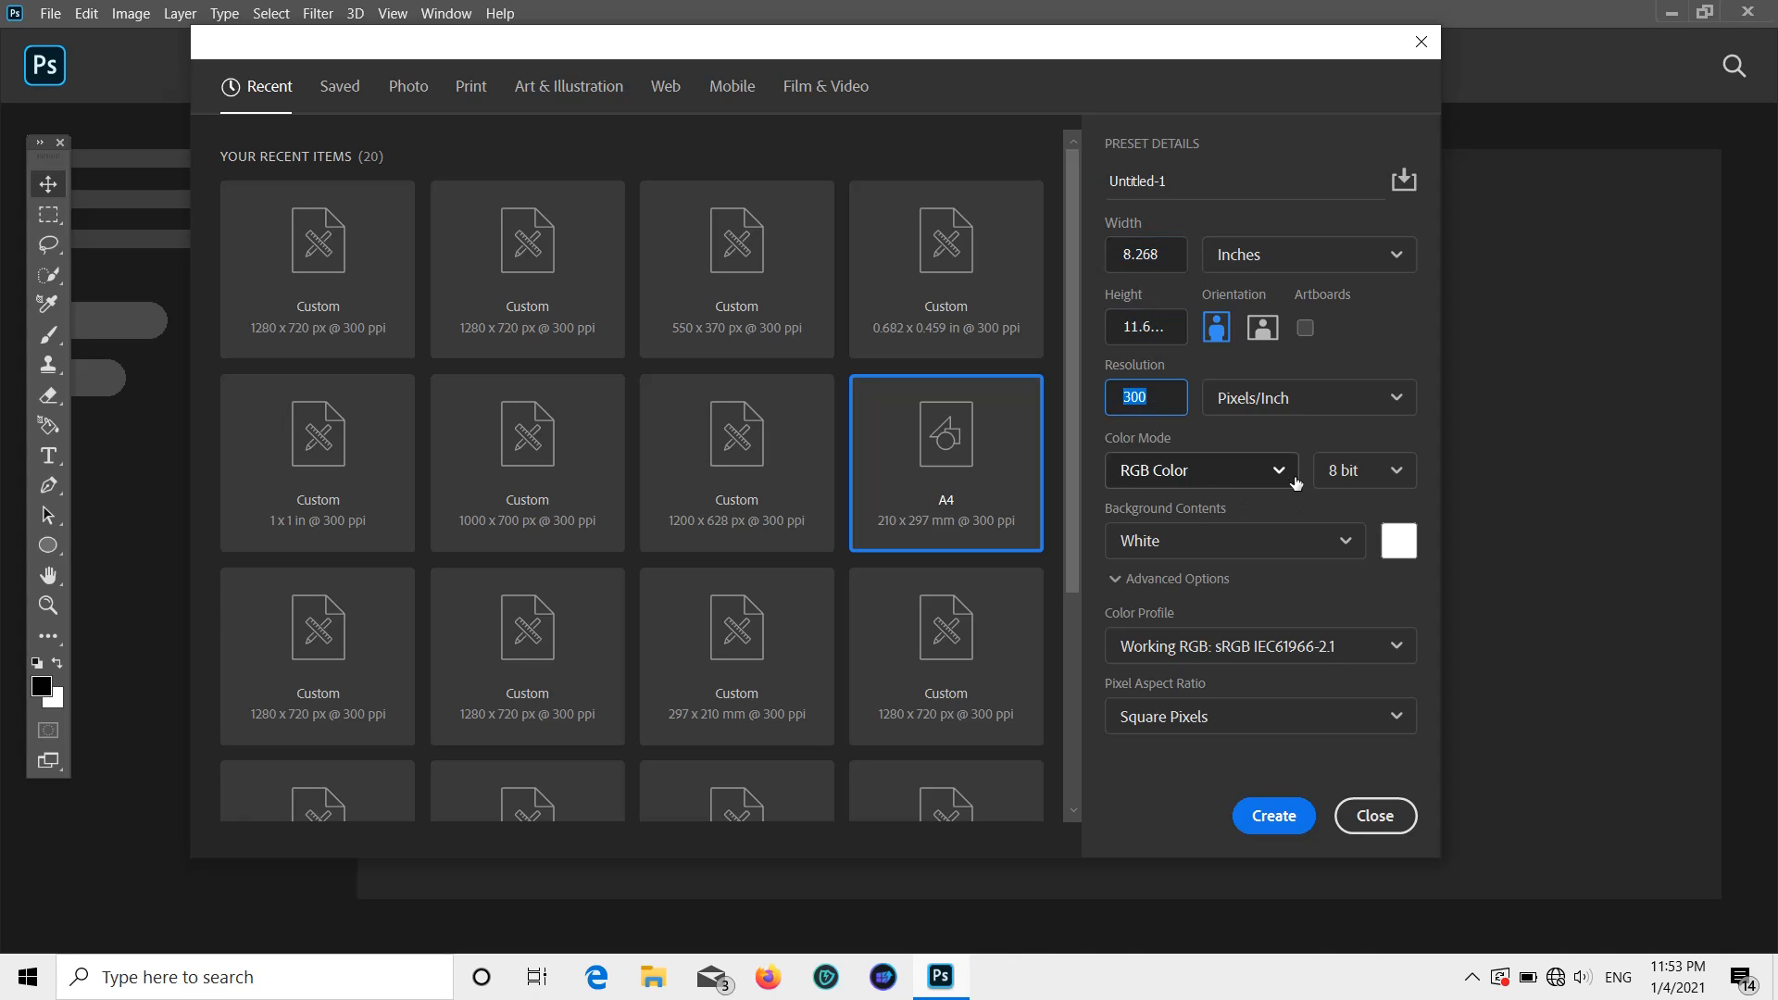
{"action": "left_click", "coordinate": [1282, 467]}
{"action": "left_click", "coordinate": [1153, 602]}
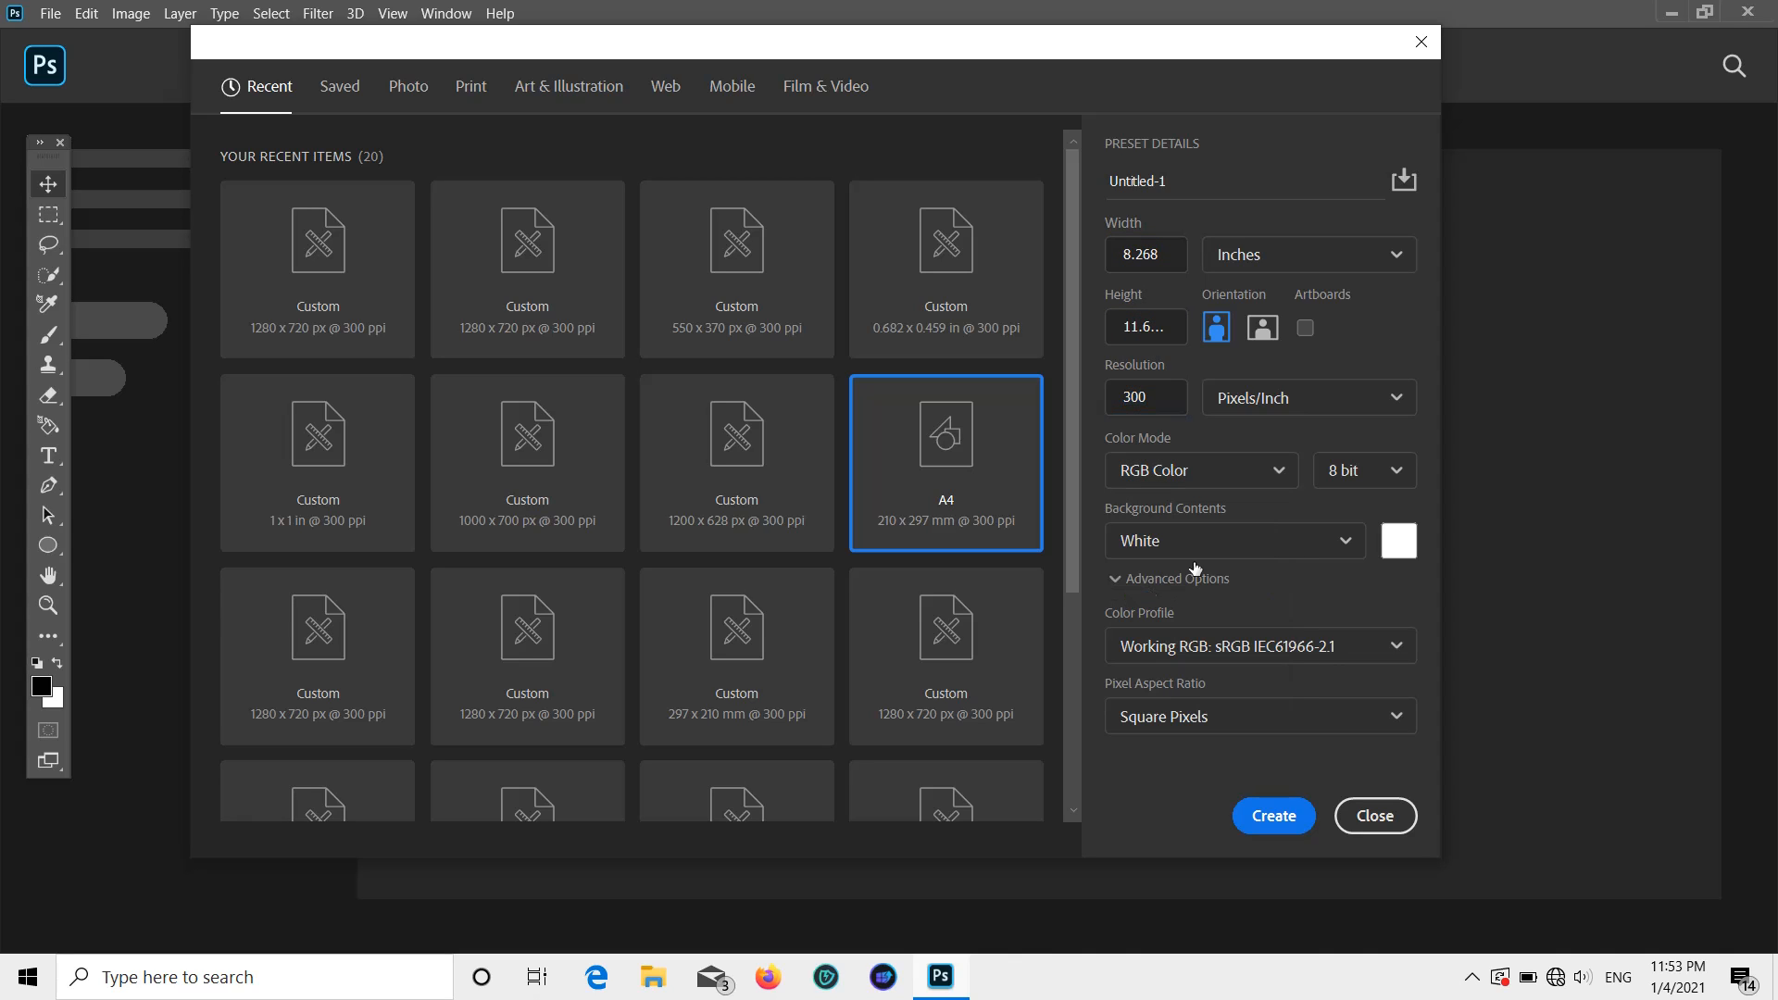
{"action": "left_click", "coordinate": [1279, 797]}
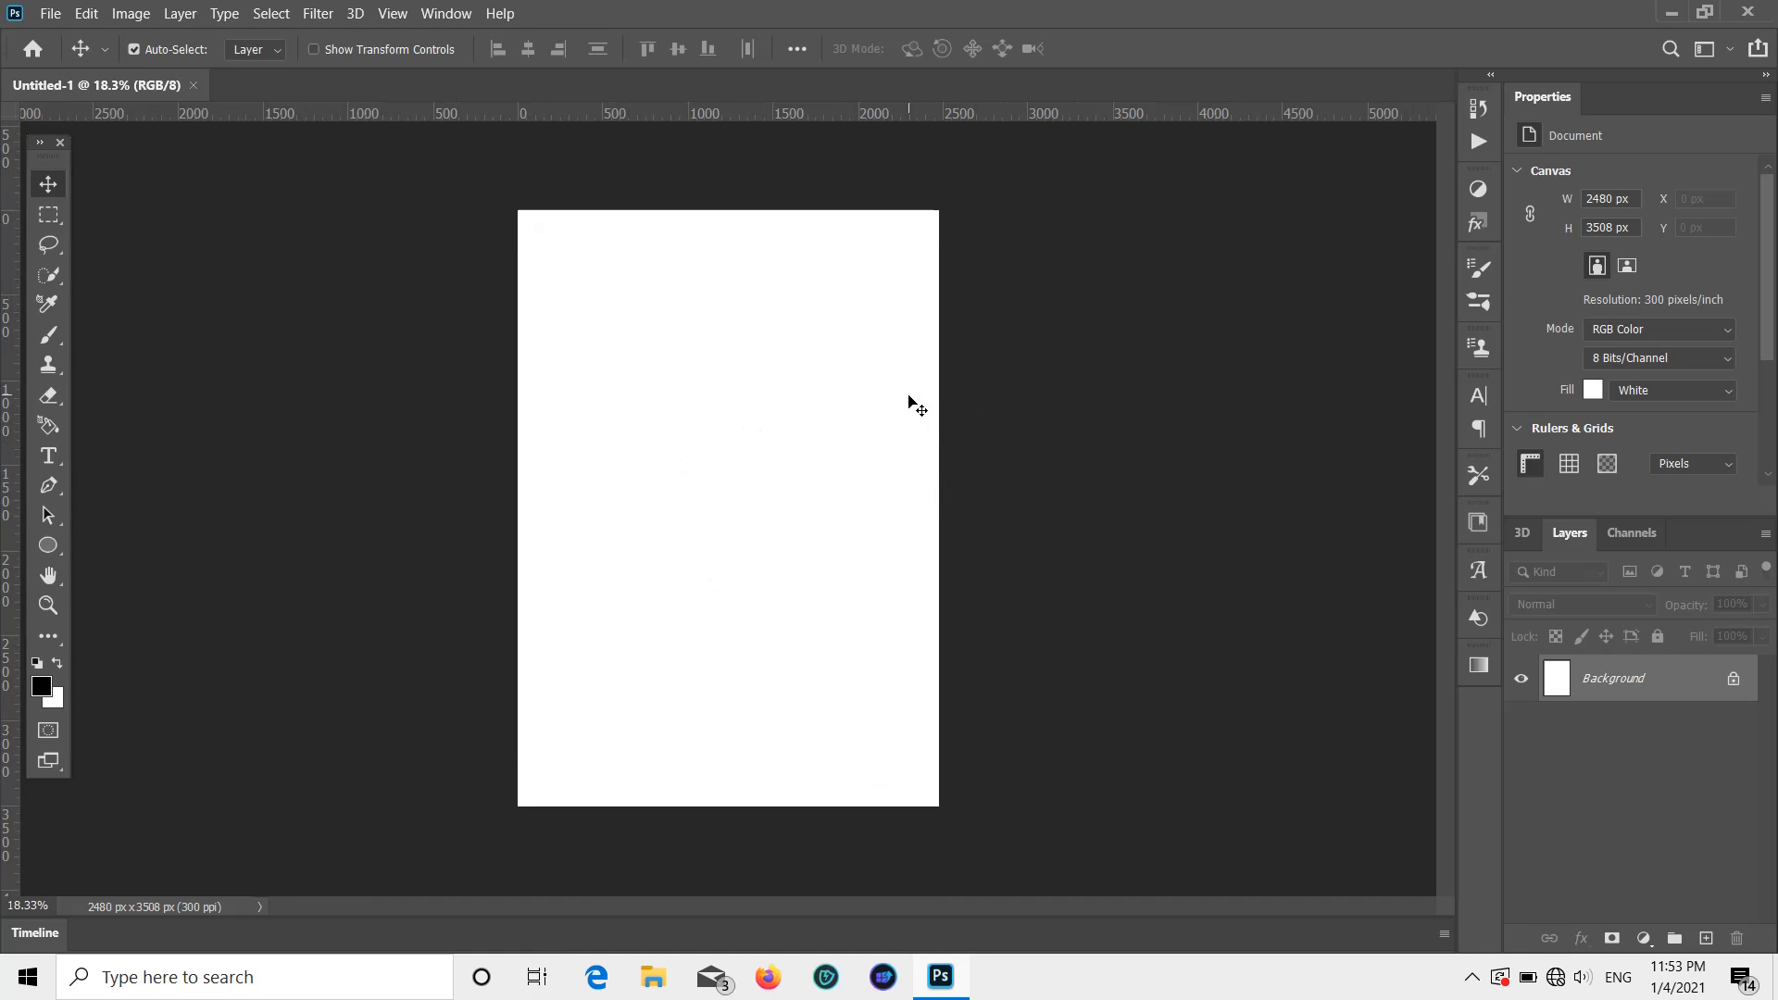
Step: Draw a rectangle about 2649 × 3635 px that covers the whole canvas
{"action": "left_click", "coordinate": [51, 552]}
{"action": "left_click", "coordinate": [119, 547]}
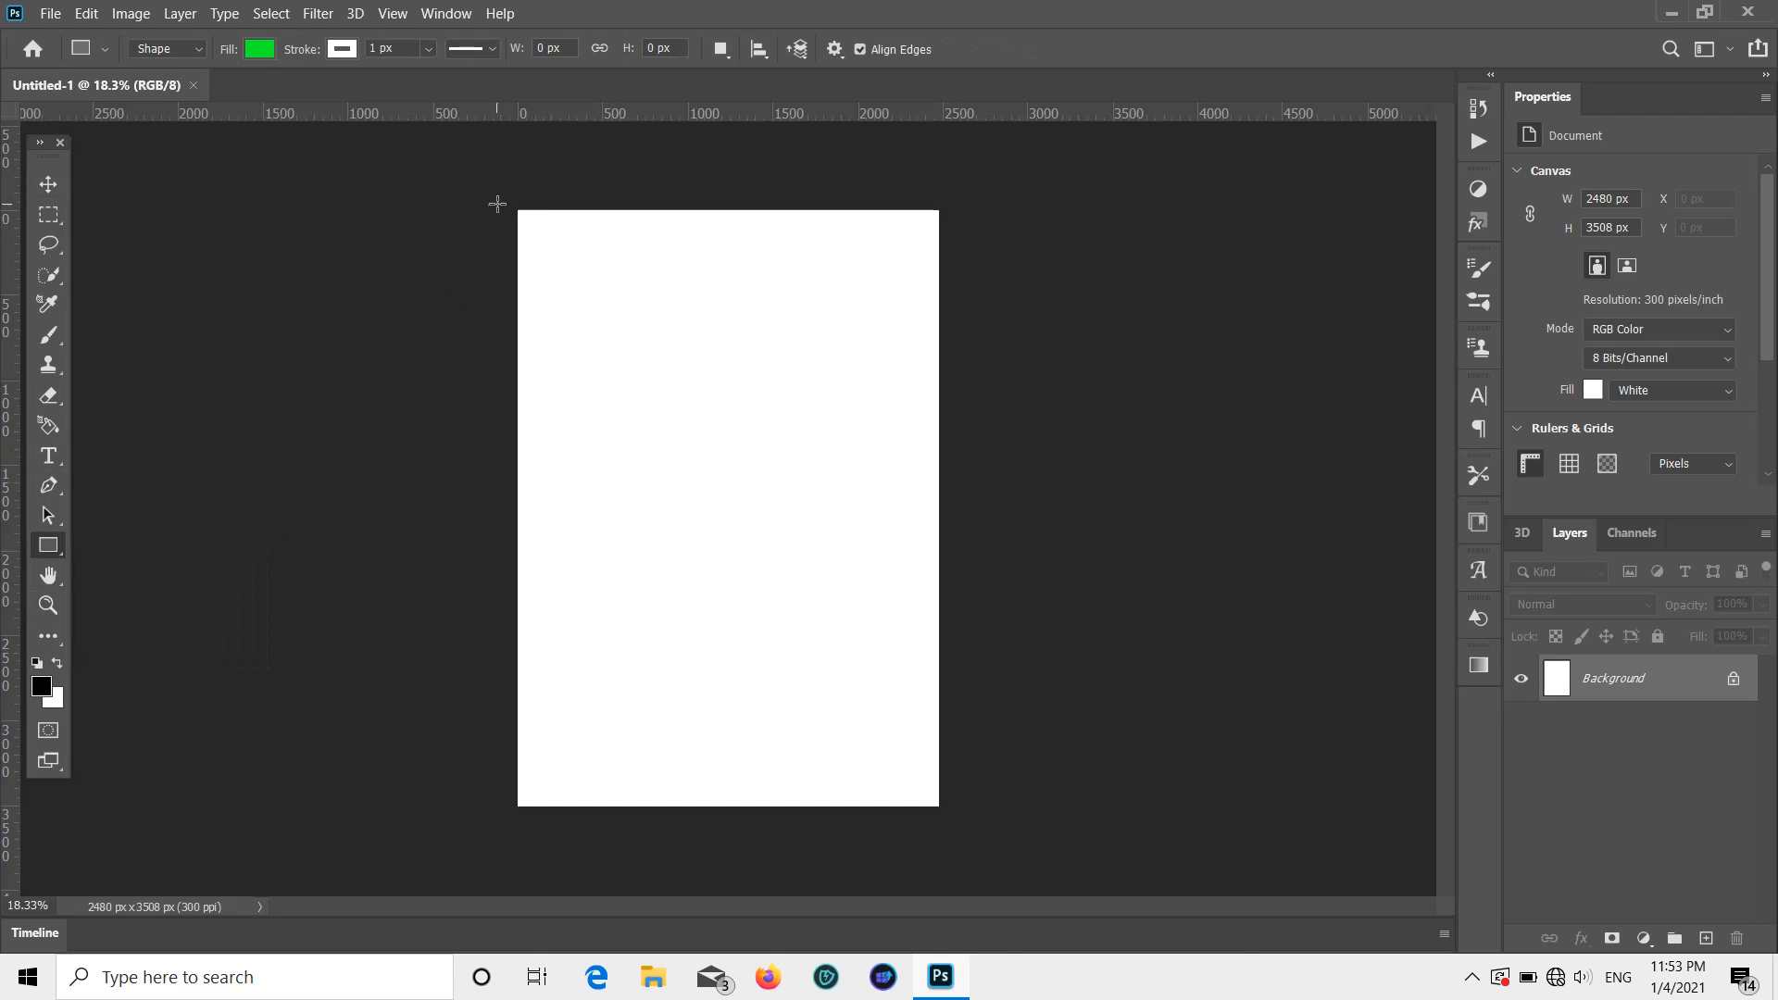
{"action": "left_click_drag", "start_coordinate": [500, 198], "coordinate": [951, 815]}
Step: Set the canvas-covering rectangle's fill to black, remove its stroke and deselect it
{"action": "left_click", "coordinate": [1529, 245]}
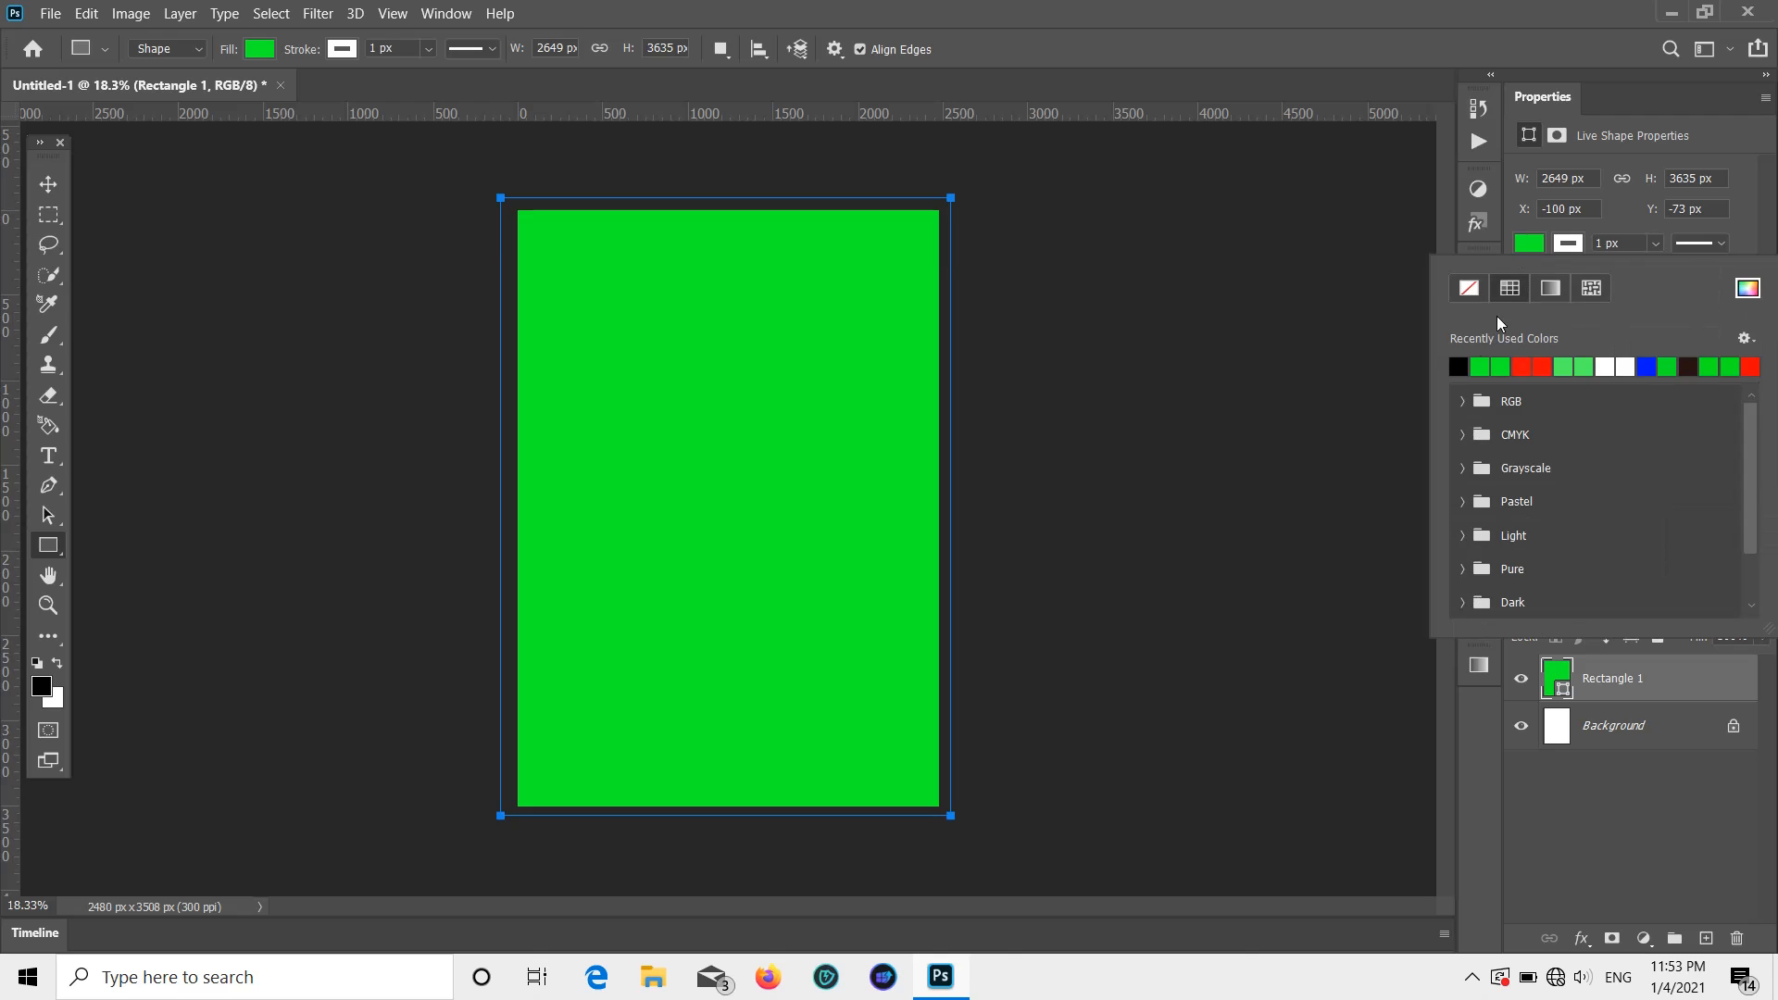
{"action": "left_click", "coordinate": [1461, 366]}
{"action": "left_click", "coordinate": [48, 183]}
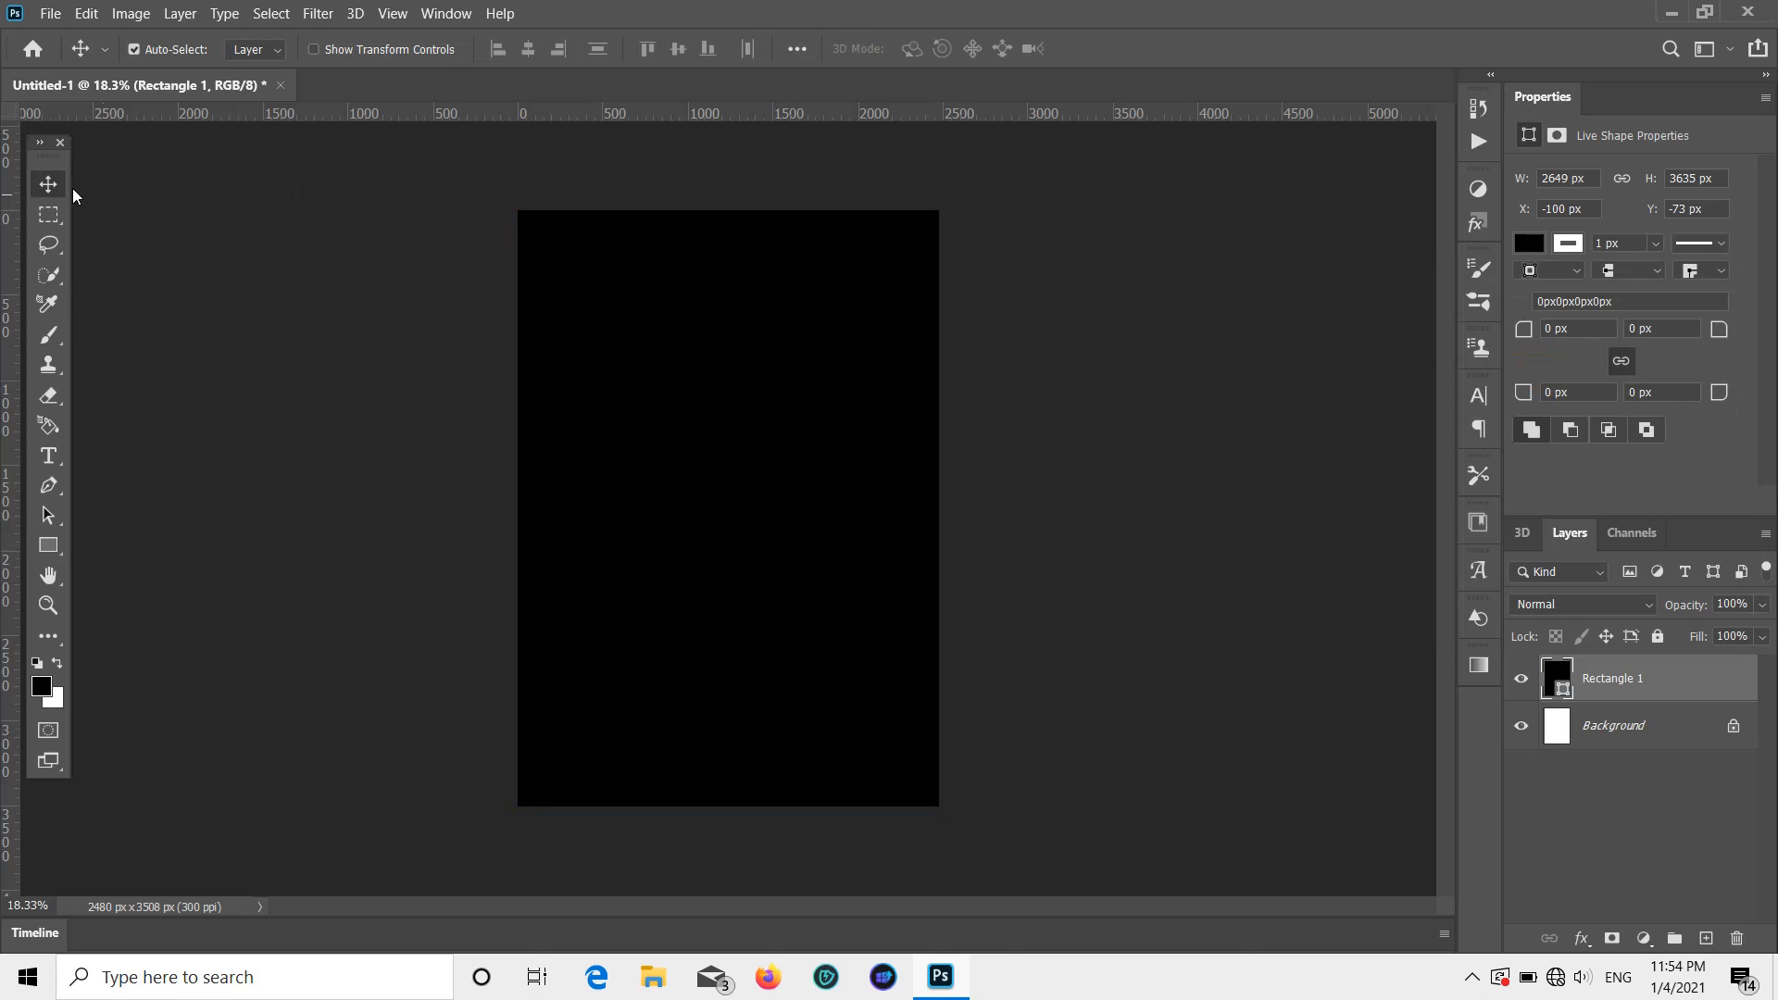
{"action": "left_click", "coordinate": [1567, 245]}
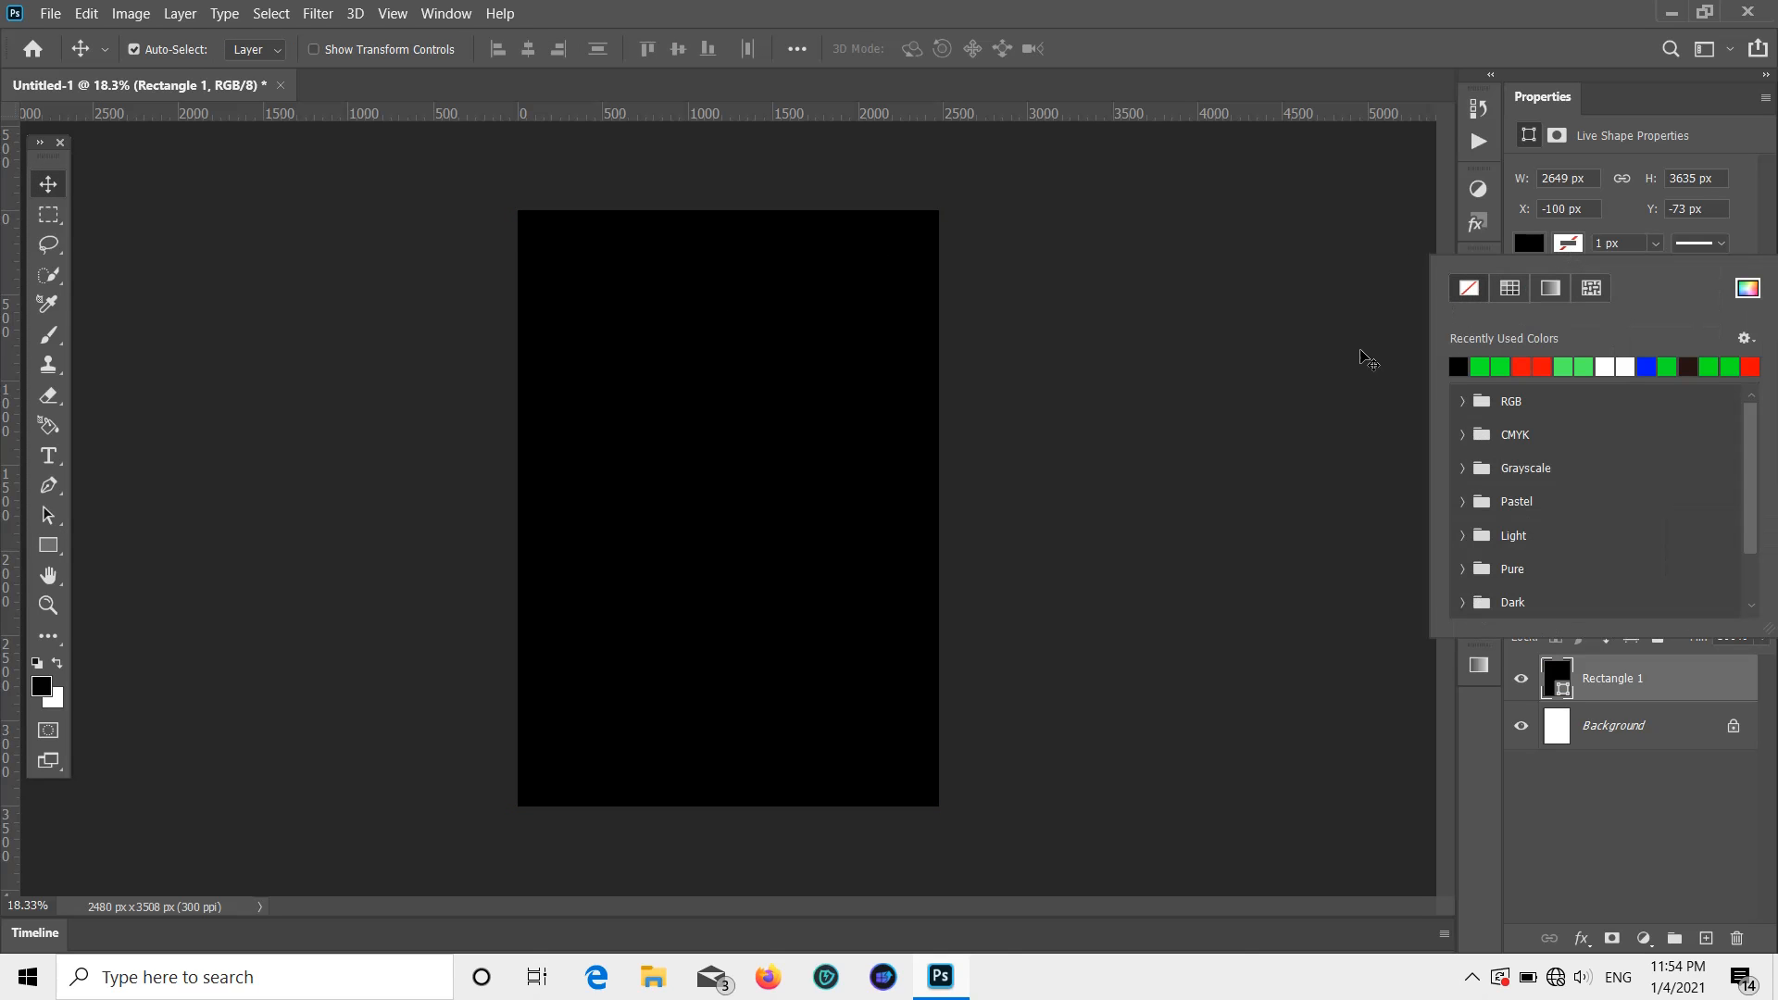
{"action": "left_click", "coordinate": [1343, 364]}
{"action": "left_click", "coordinate": [50, 13]}
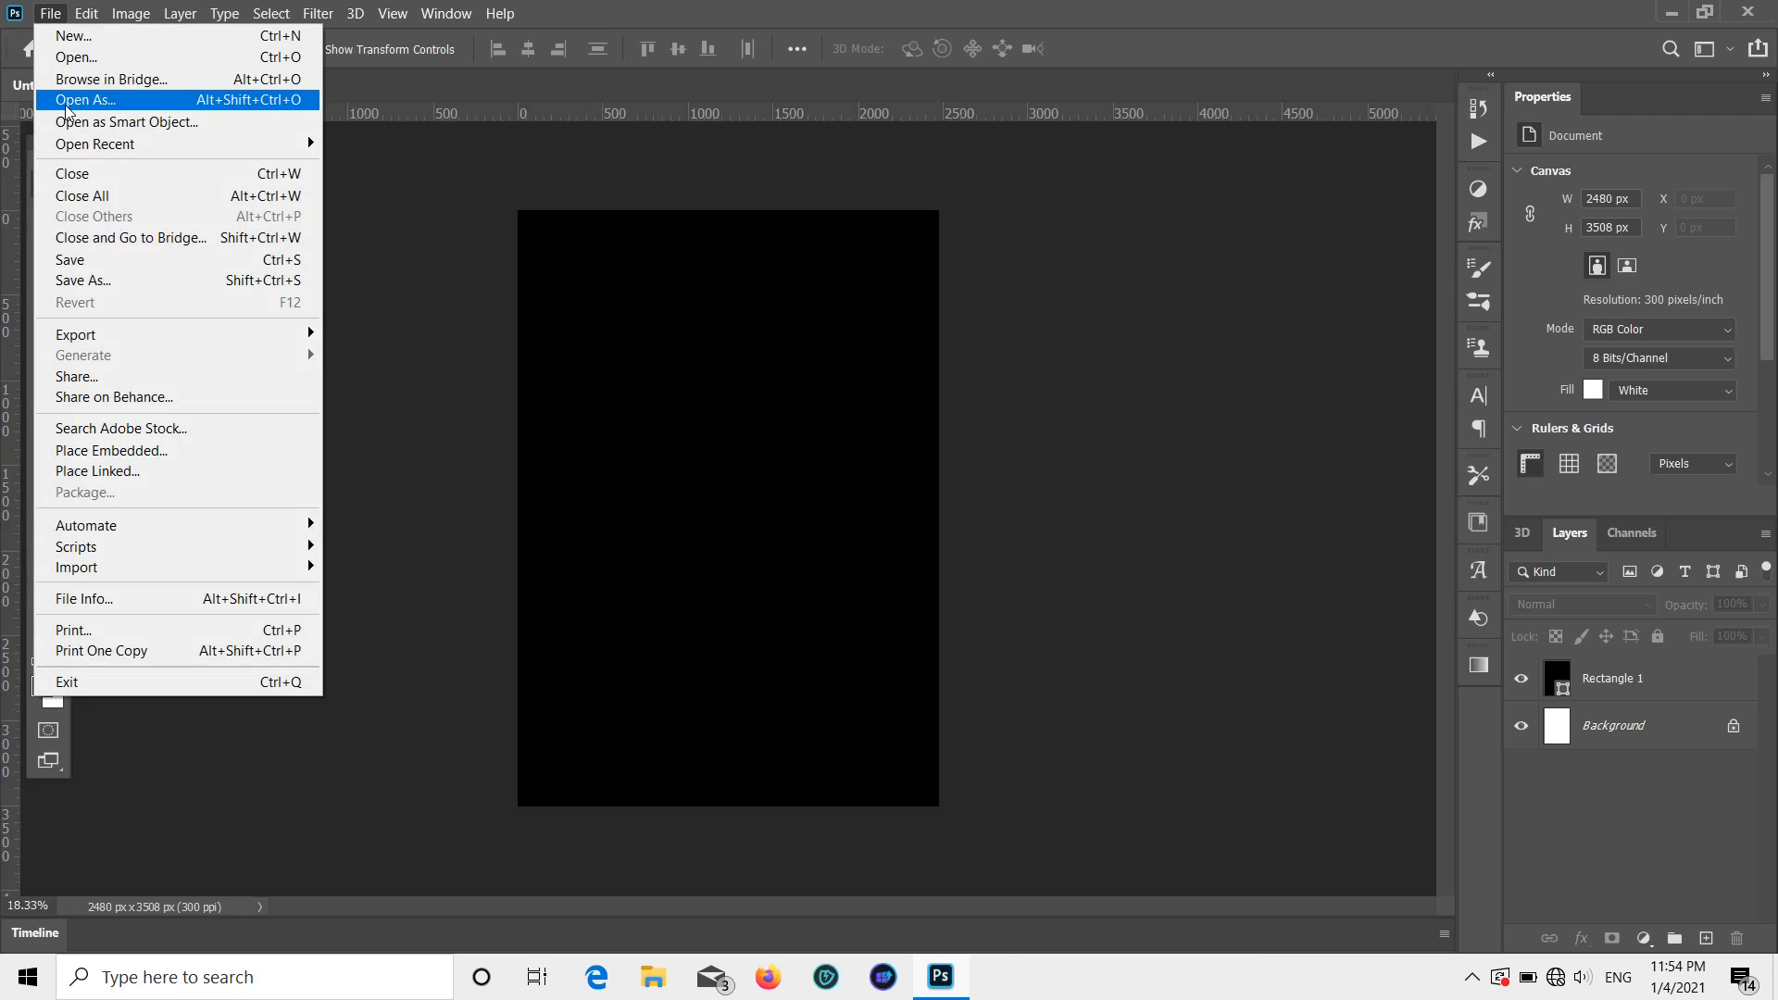
{"action": "left_click", "coordinate": [85, 58]}
{"action": "scroll", "coordinate": [537, 352], "scroll_direction": "down", "scroll_amount": 5}
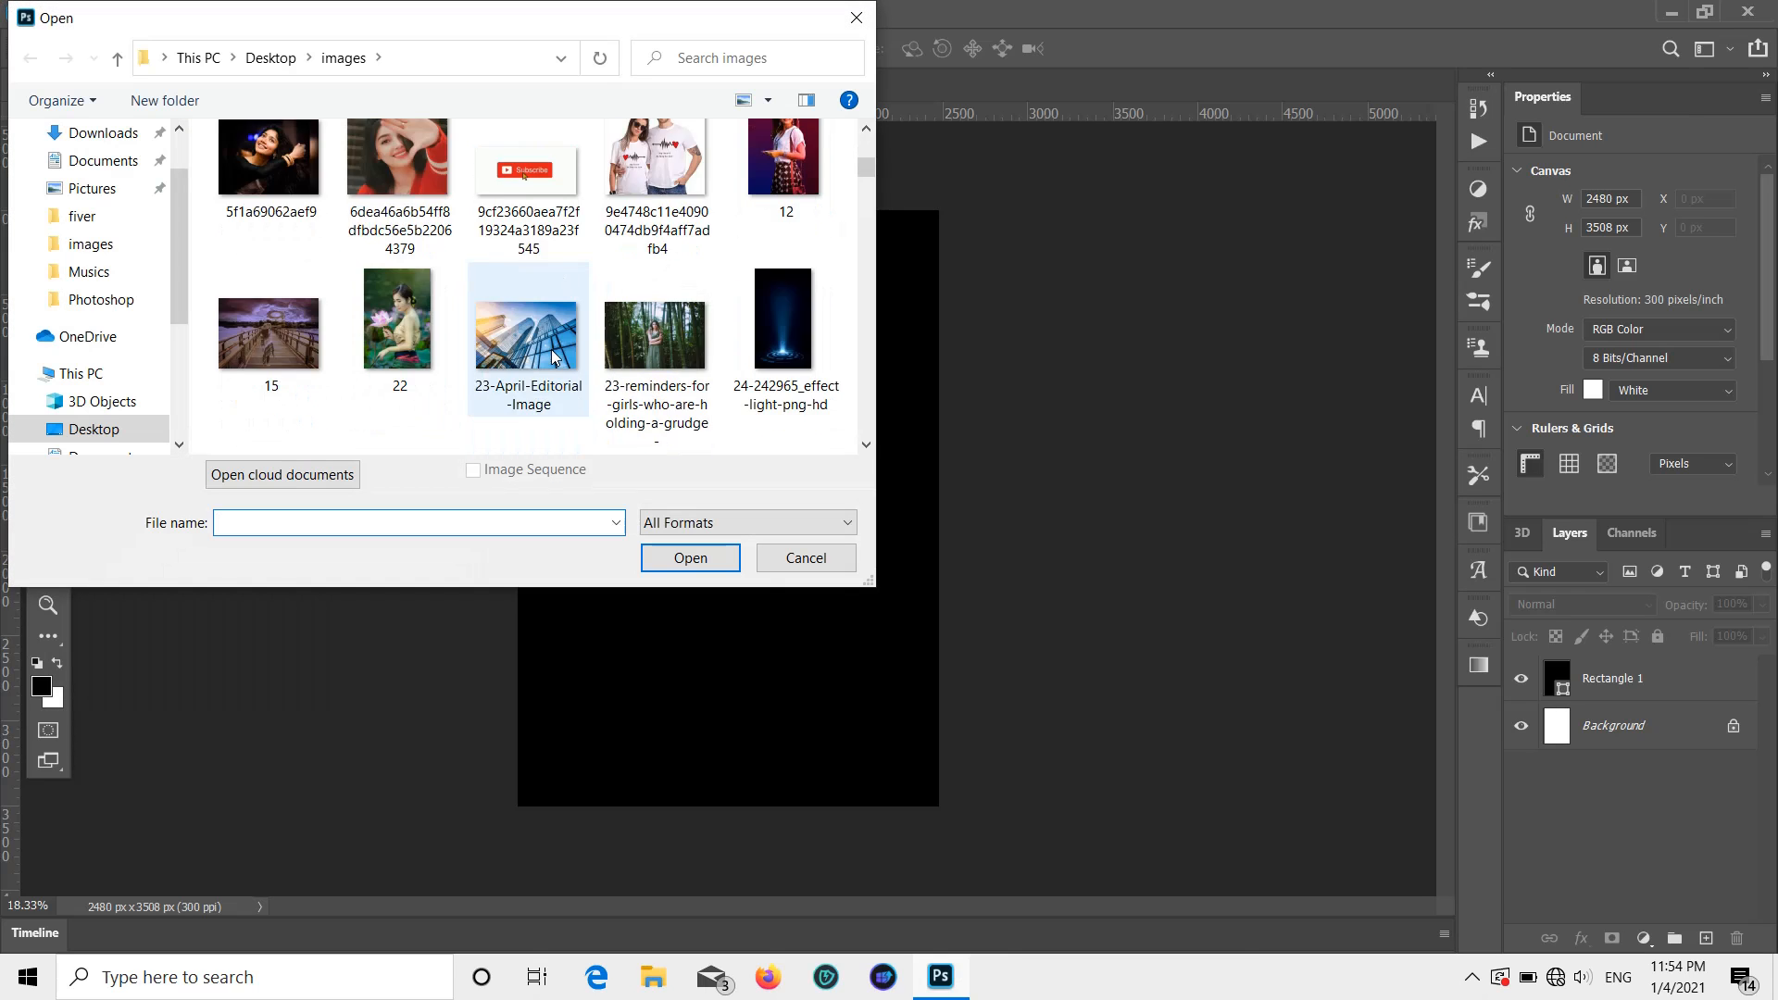
{"action": "scroll", "coordinate": [137, 212], "scroll_direction": "up", "scroll_amount": 2}
{"action": "left_click", "coordinate": [92, 179]}
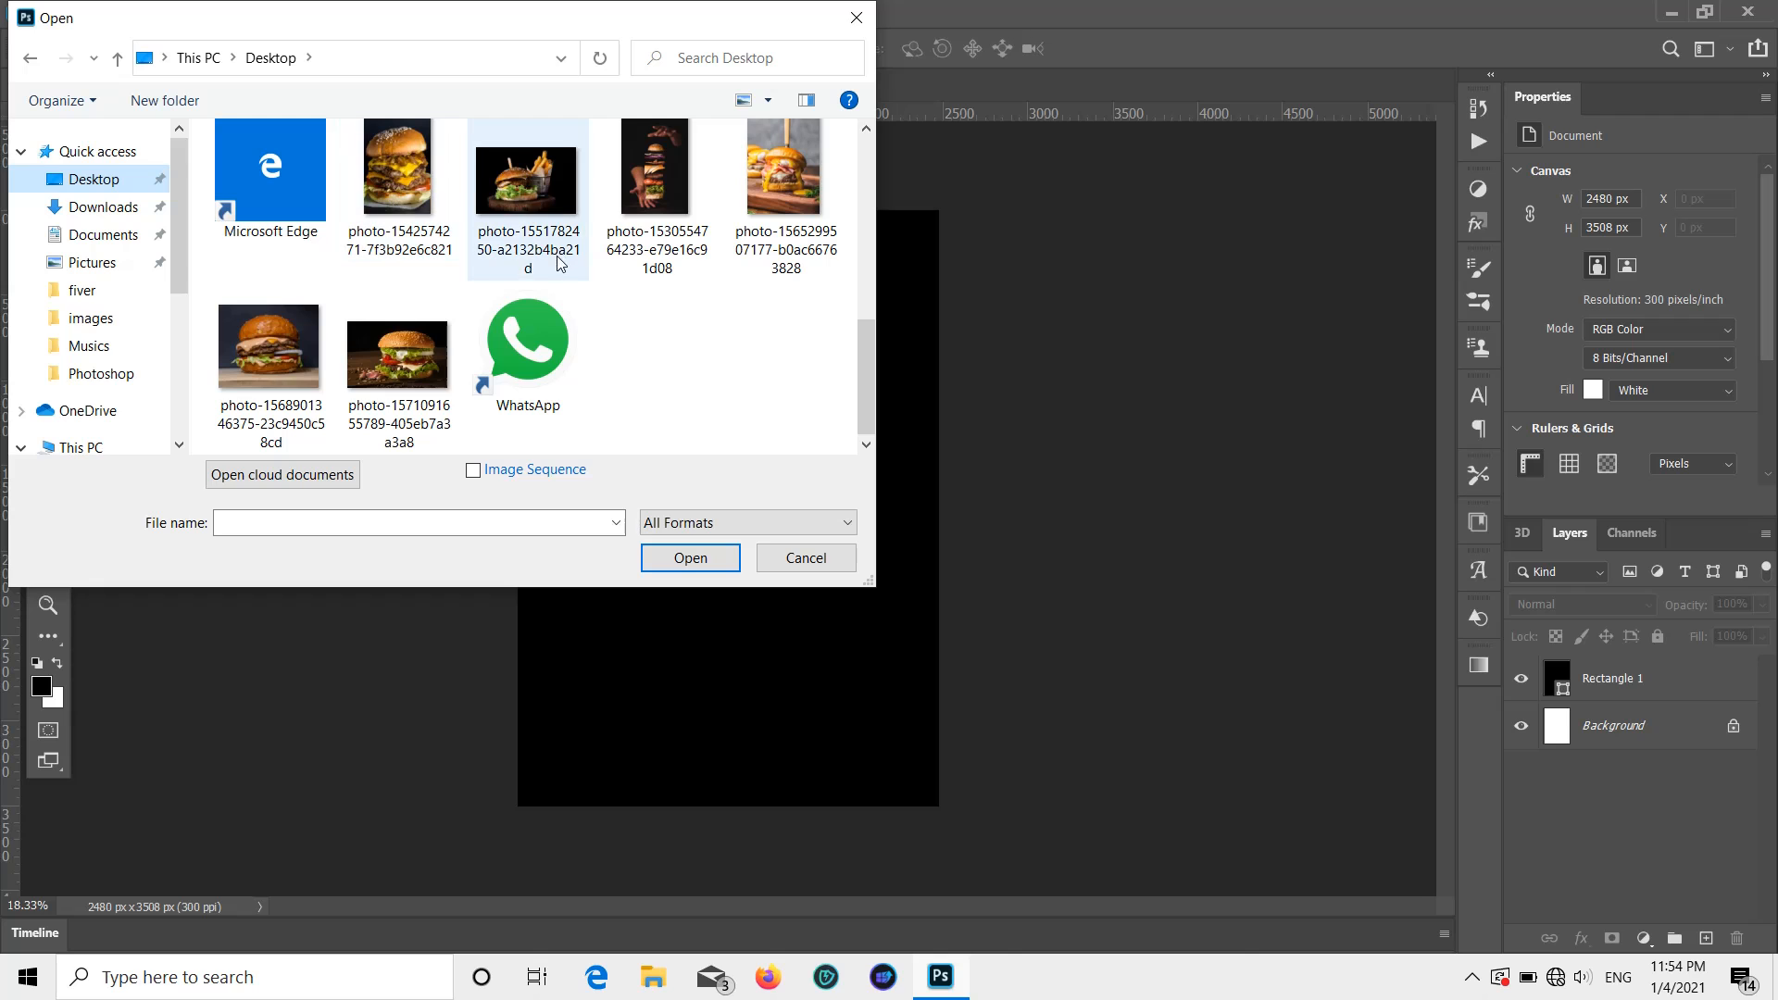
{"action": "double_click", "coordinate": [654, 190]}
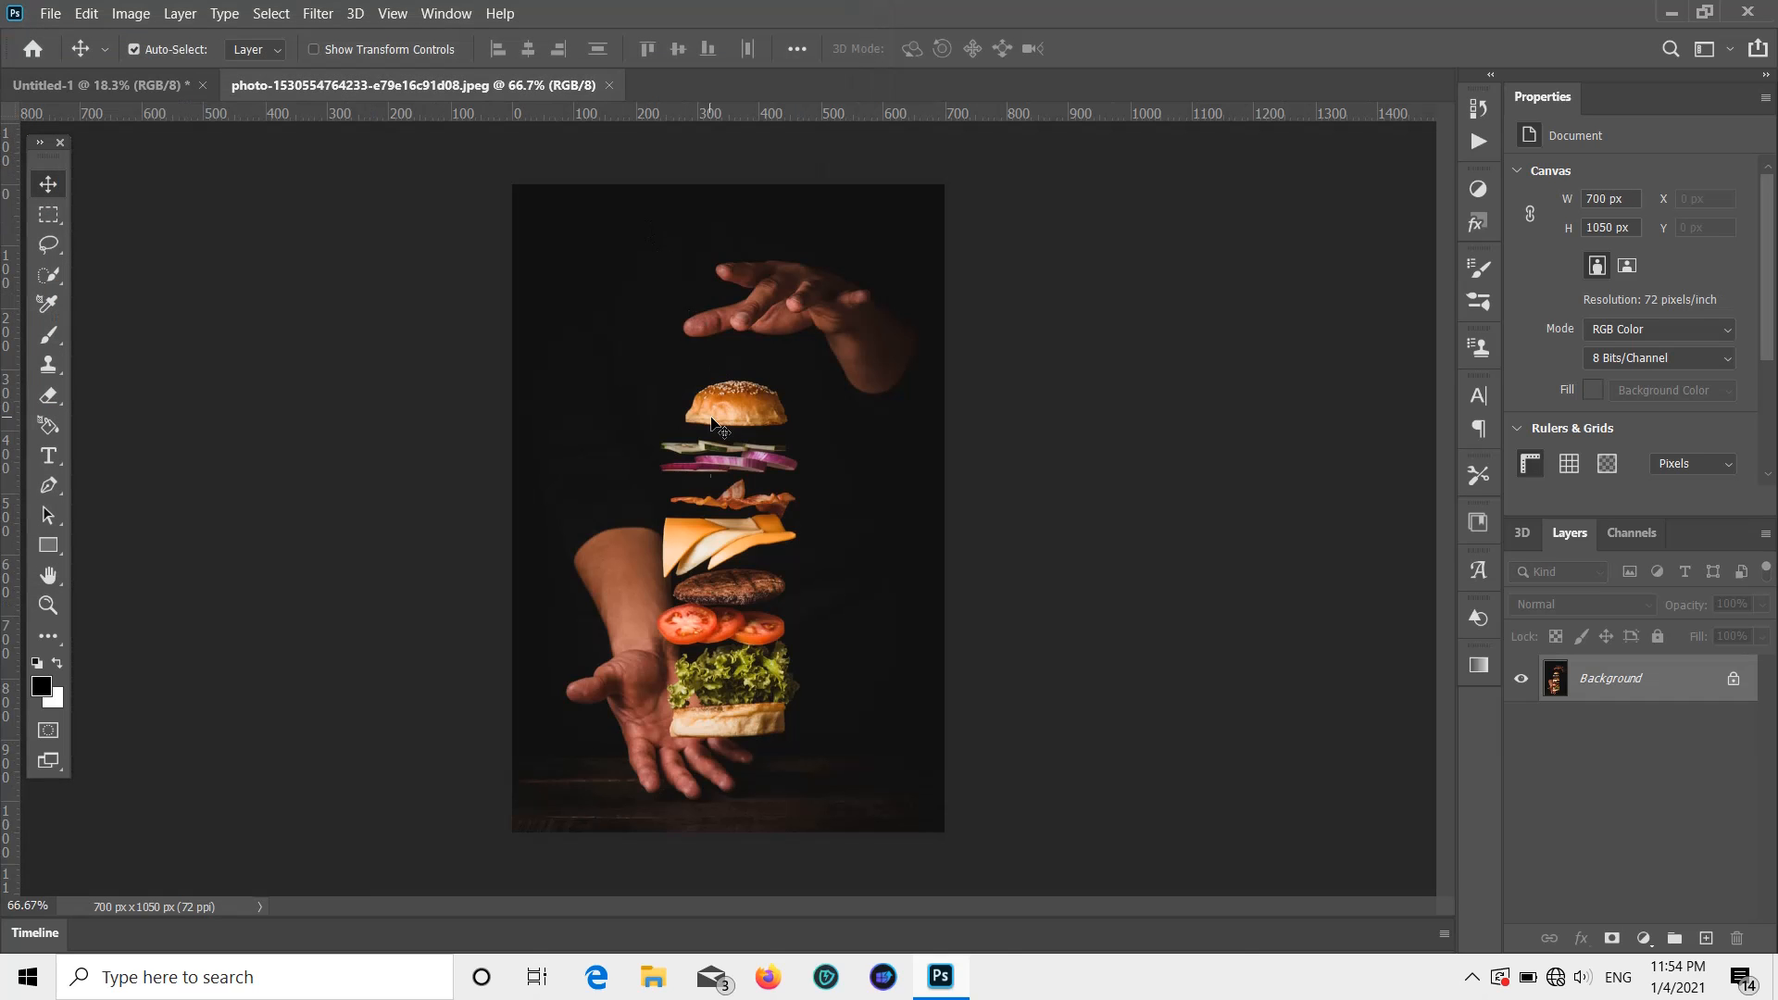
Step: Bring the burger photo into the Untitled-1 document as a layer and close the photo file without saving
{"action": "left_click_drag", "start_coordinate": [451, 298], "coordinate": [451, 299]}
{"action": "left_click", "coordinate": [878, 438]}
{"action": "left_click_drag", "start_coordinate": [605, 437], "coordinate": [793, 490]}
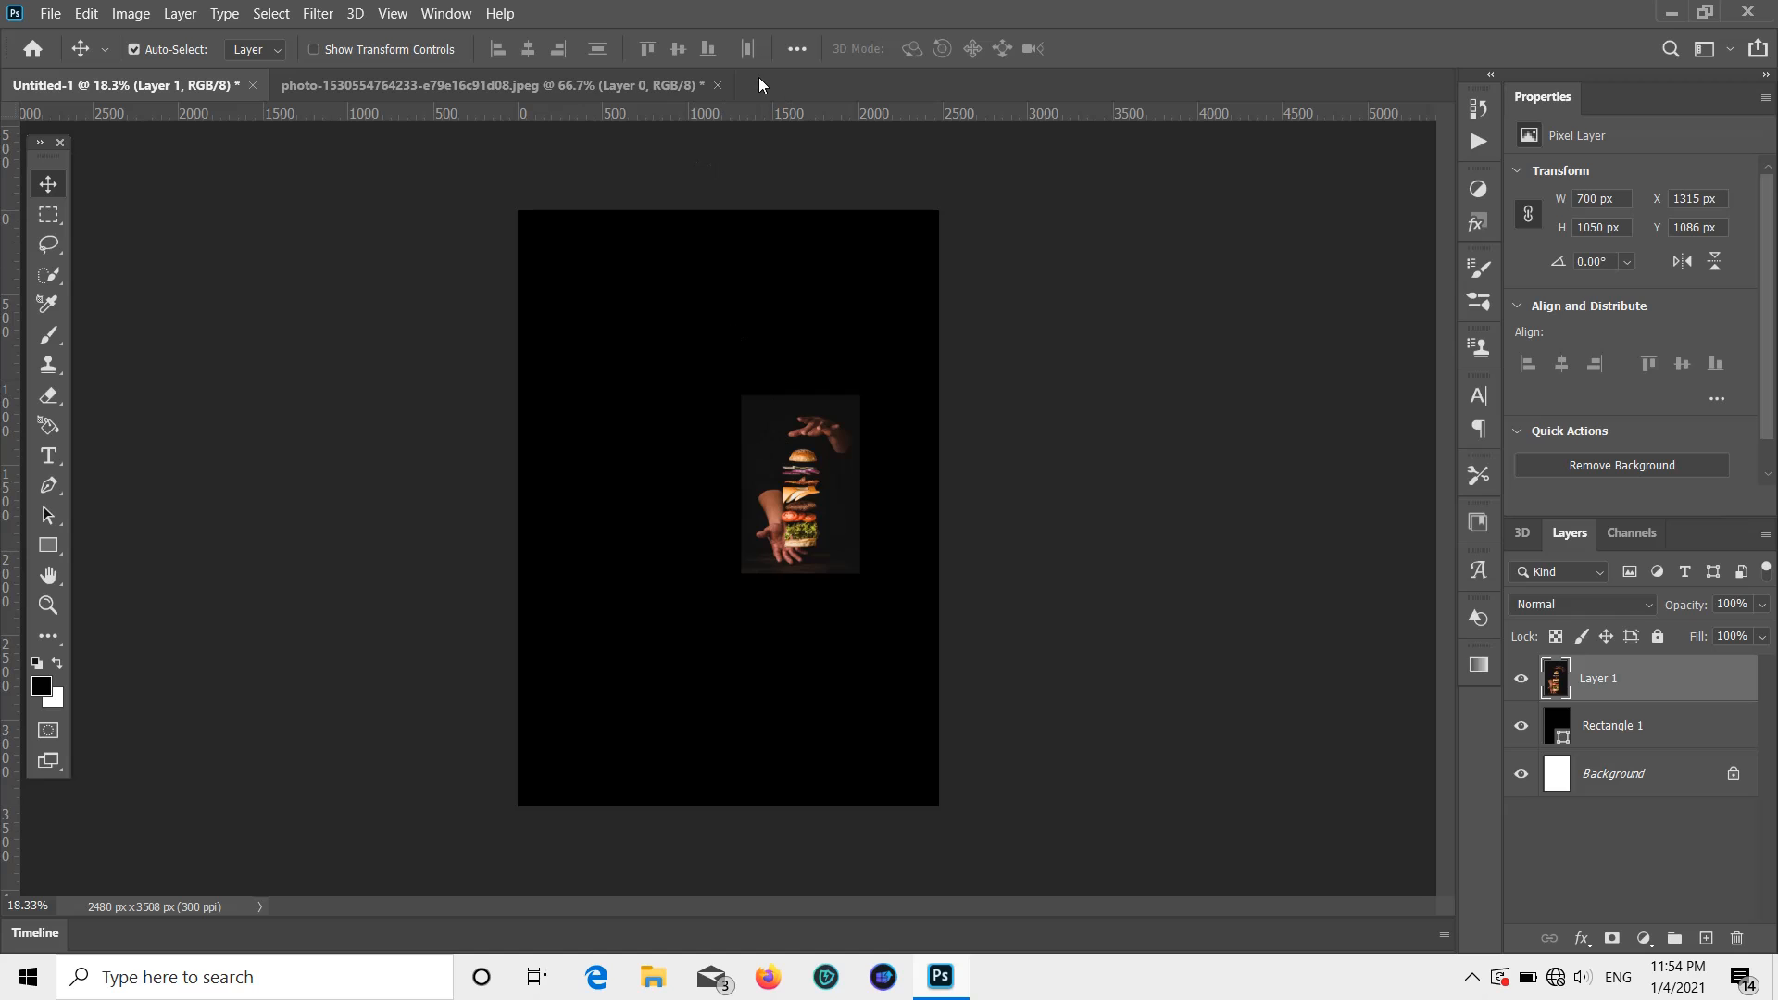
{"action": "left_click", "coordinate": [718, 85]}
{"action": "left_click", "coordinate": [921, 398]}
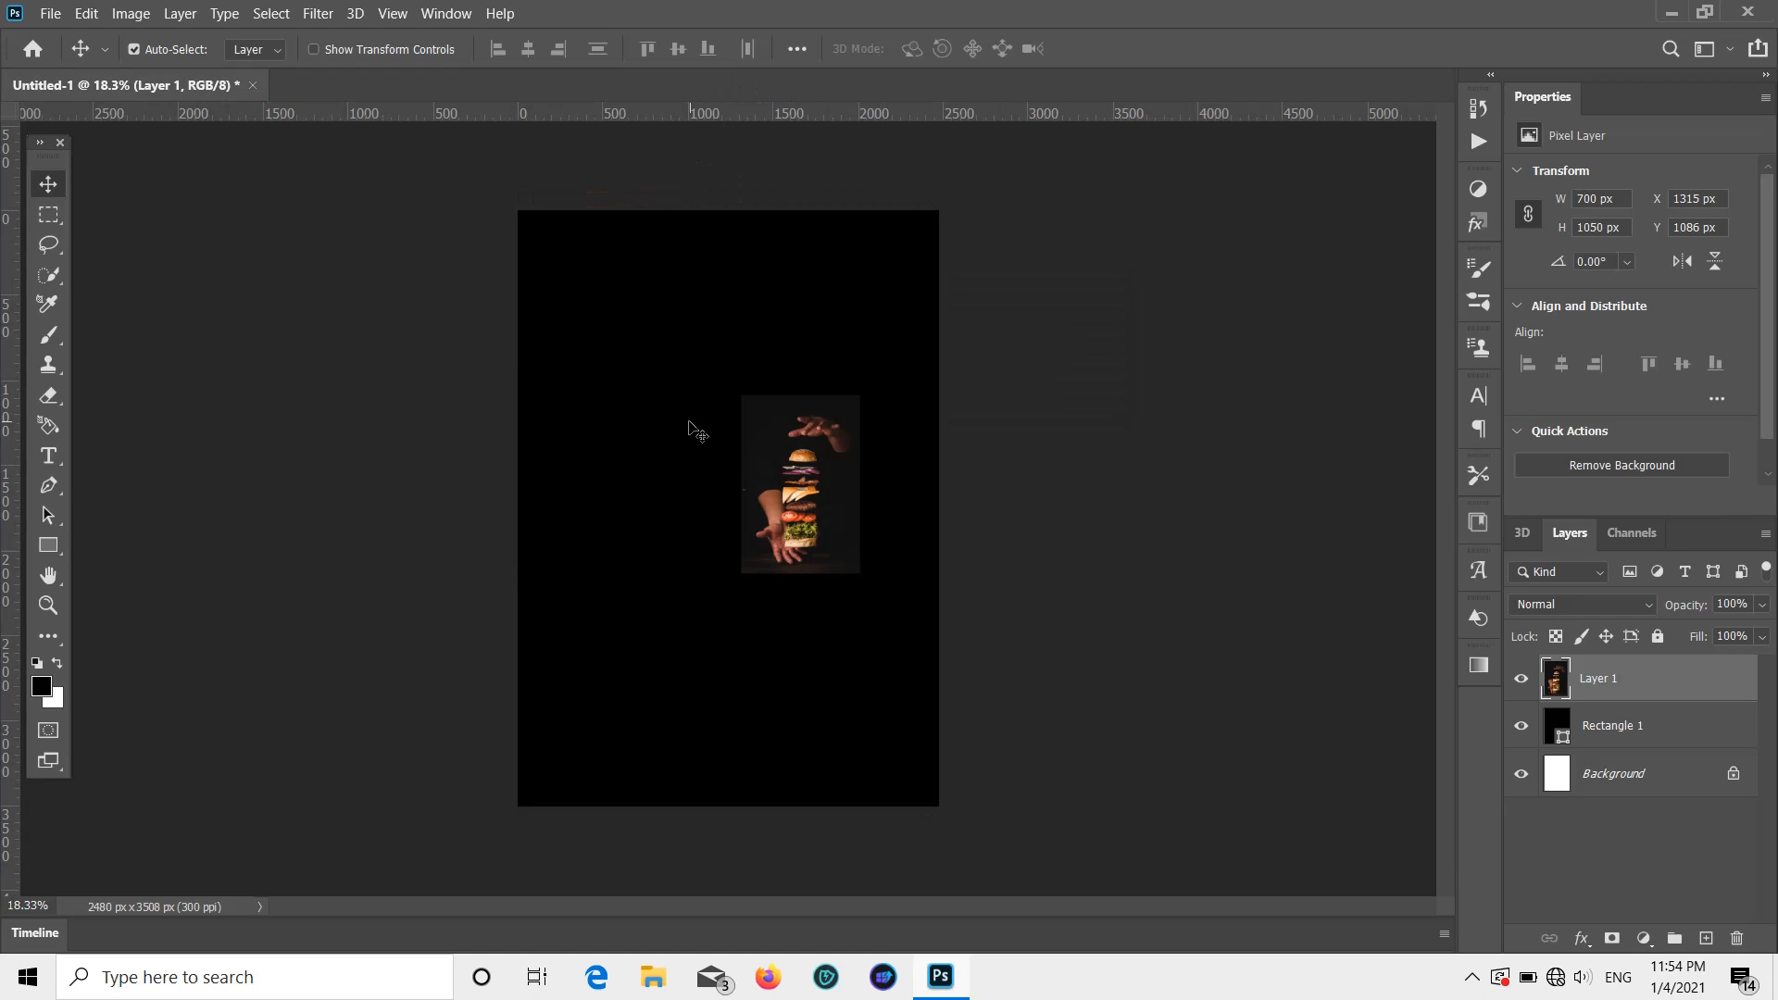
Step: Scale the burger photo to about 251% and center it horizontally against the canvas's top edge
{"action": "left_click_drag", "start_coordinate": [821, 508], "coordinate": [761, 479]}
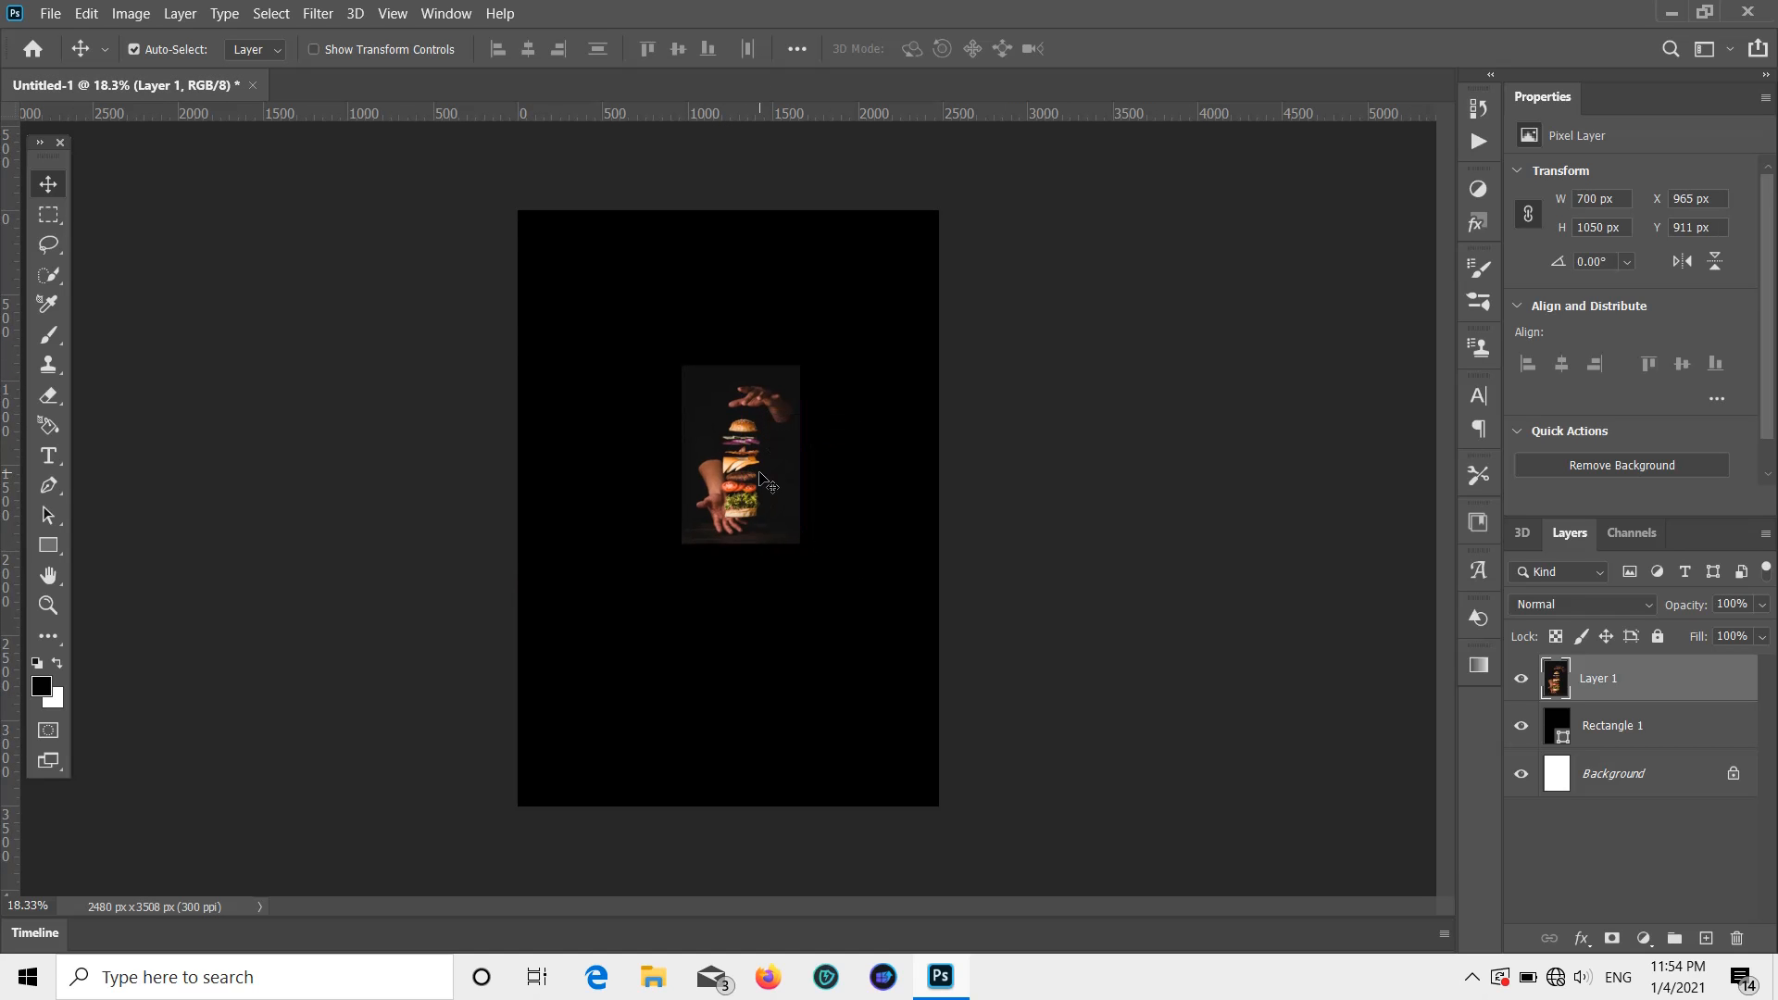
{"action": "key", "text": "ctrl+plus"}
{"action": "key", "text": "ctrl+minus"}
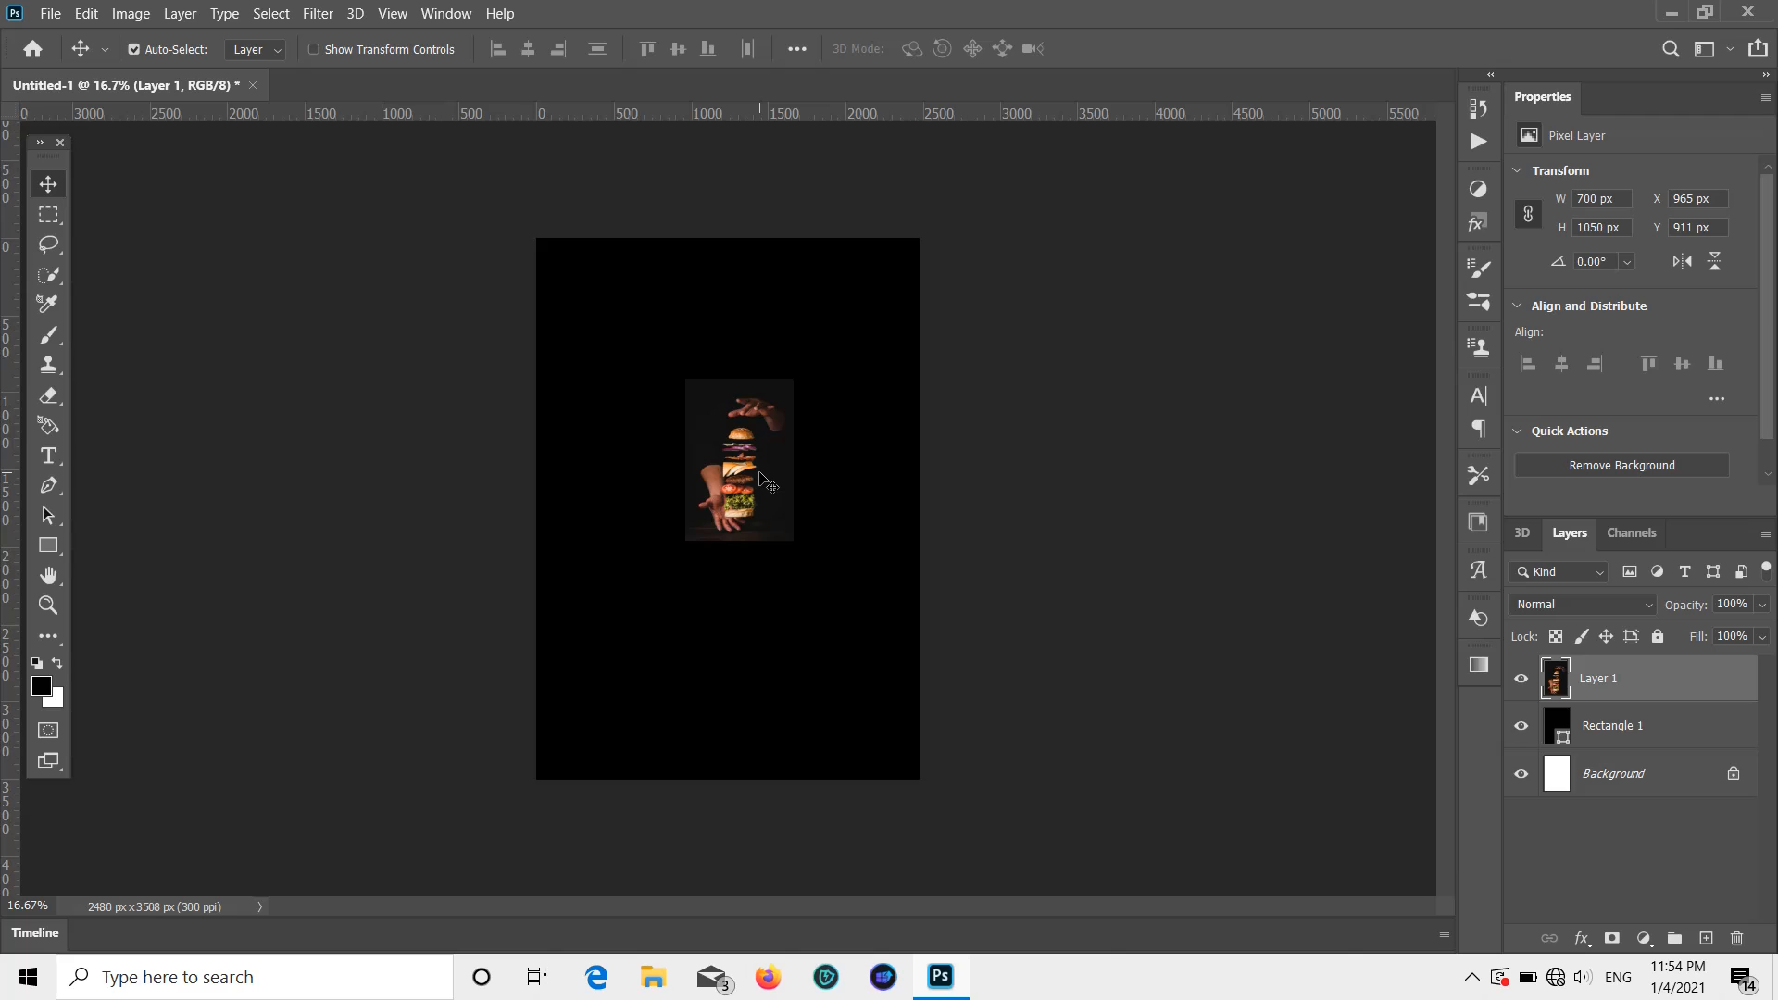
{"action": "key", "text": "ctrl+t"}
{"action": "left_click_drag", "start_coordinate": [800, 532], "coordinate": [880, 675]}
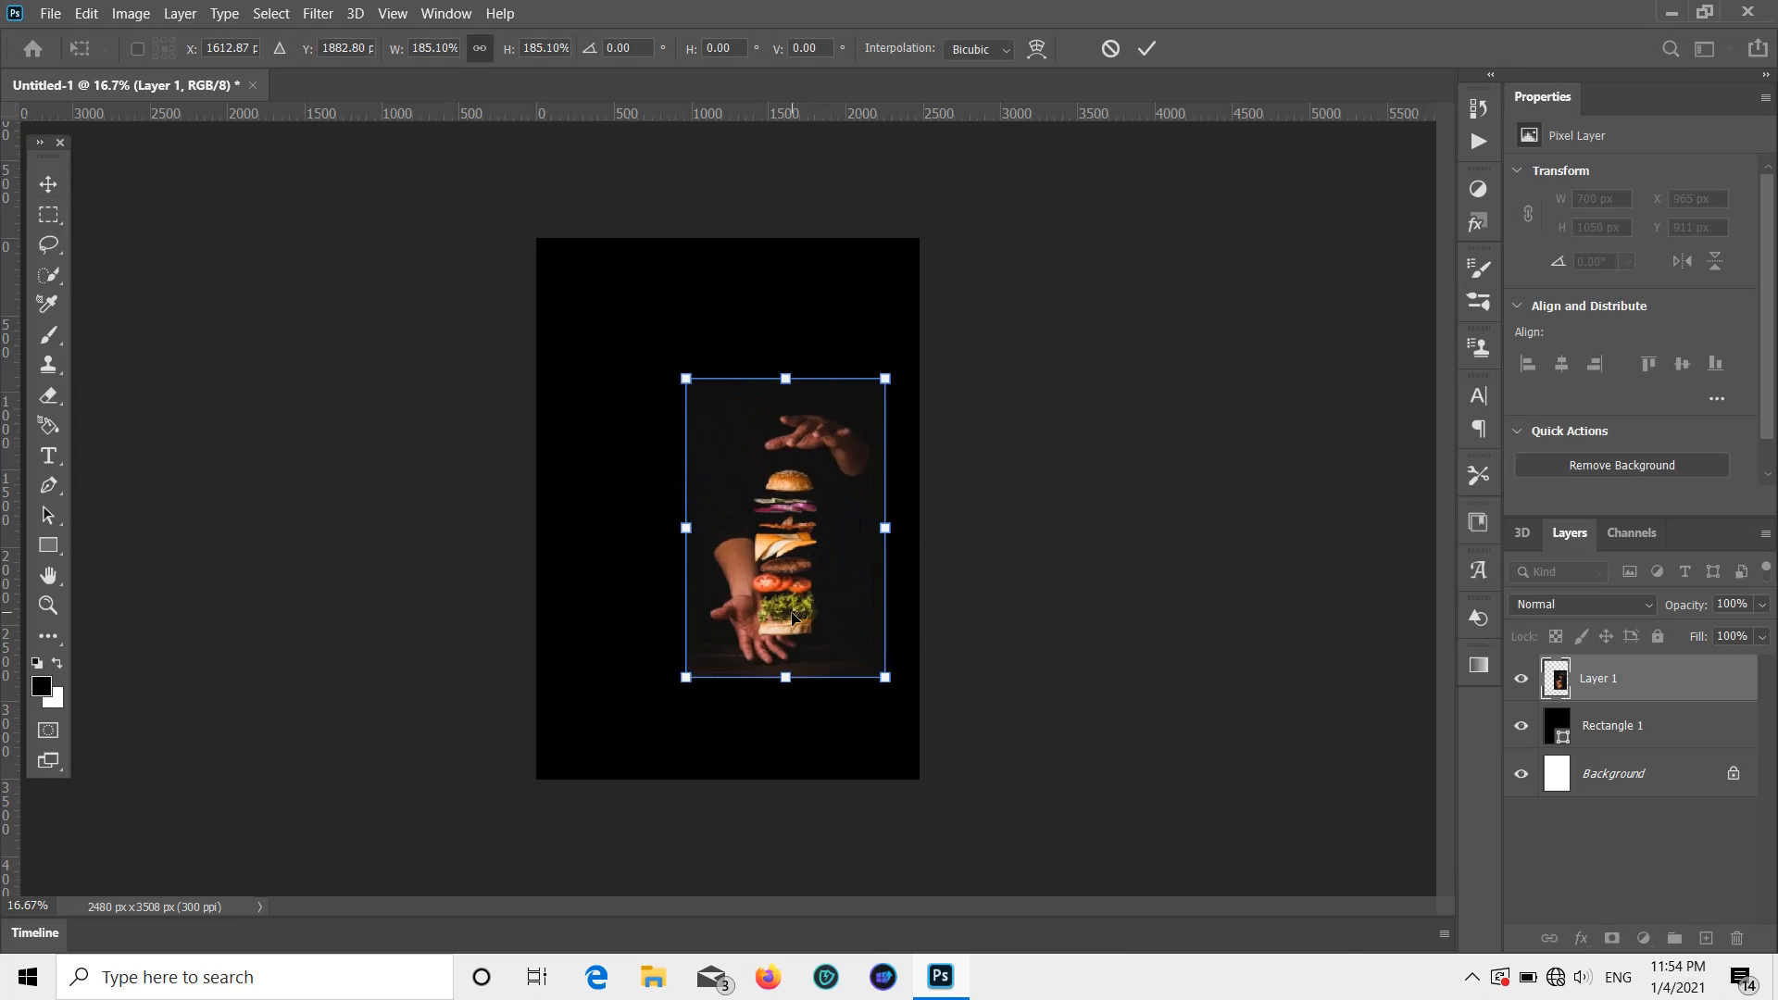
{"action": "left_click_drag", "start_coordinate": [802, 620], "coordinate": [721, 479]}
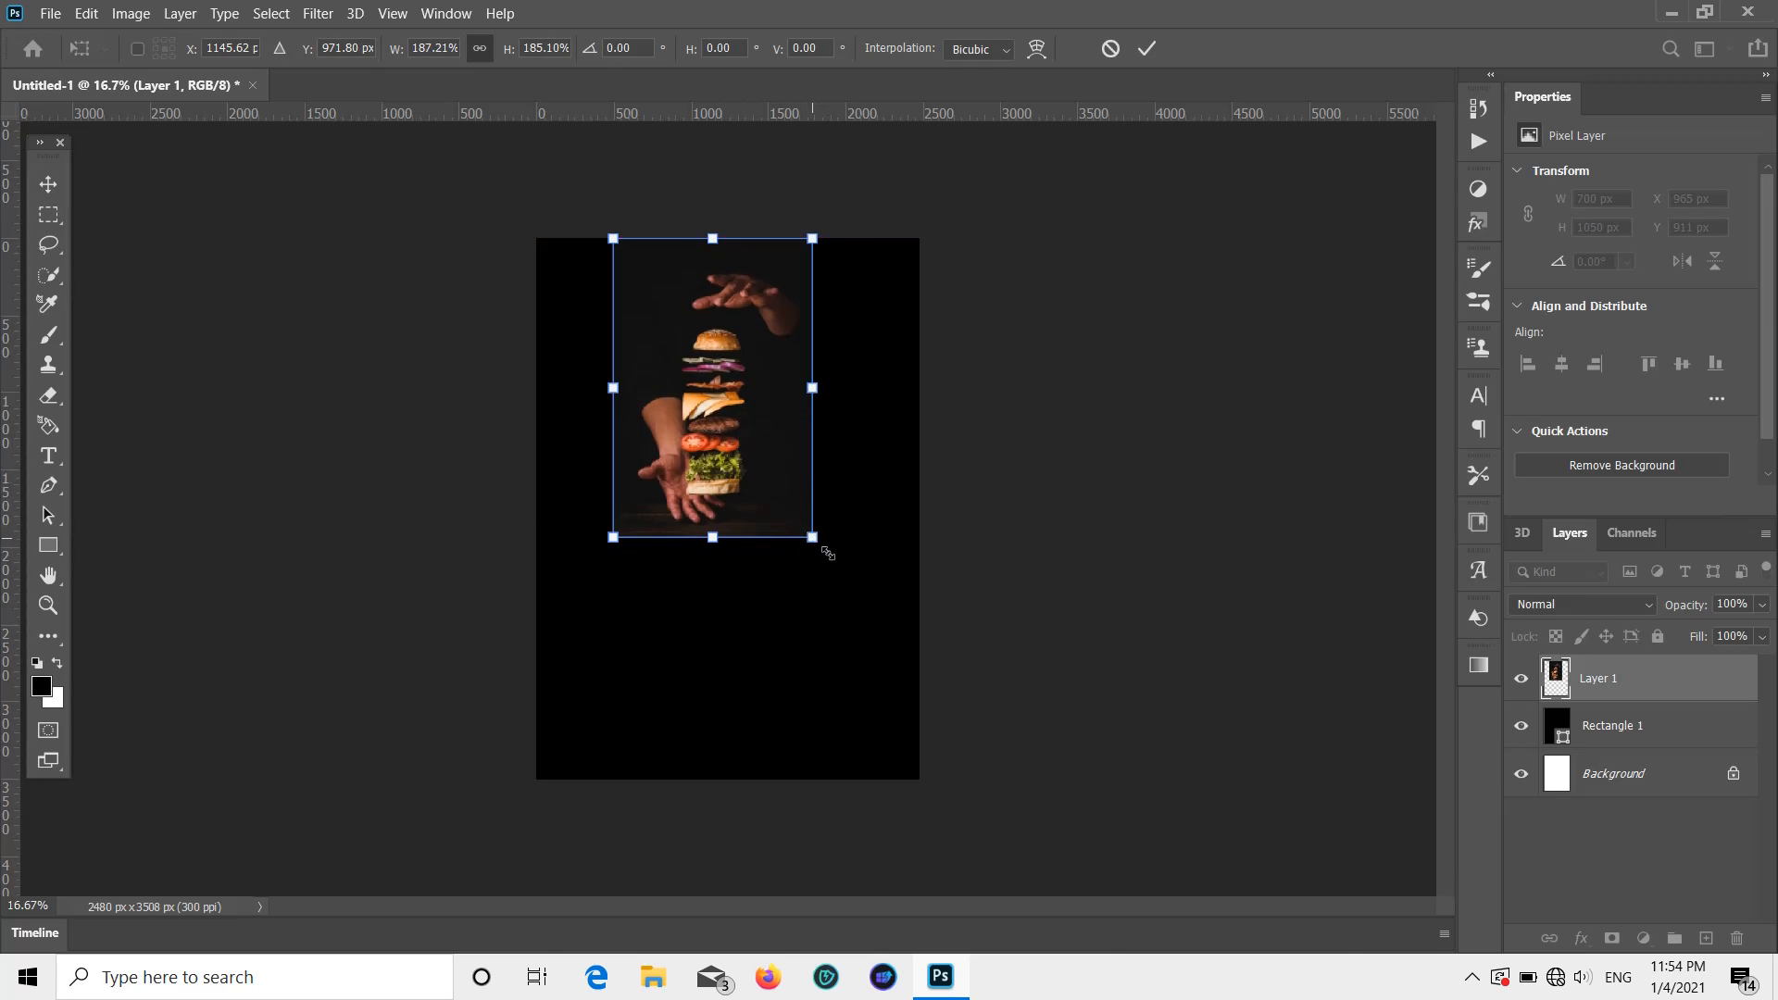
{"action": "left_click_drag", "start_coordinate": [827, 553], "coordinate": [899, 658]}
{"action": "left_click_drag", "start_coordinate": [830, 603], "coordinate": [808, 603]}
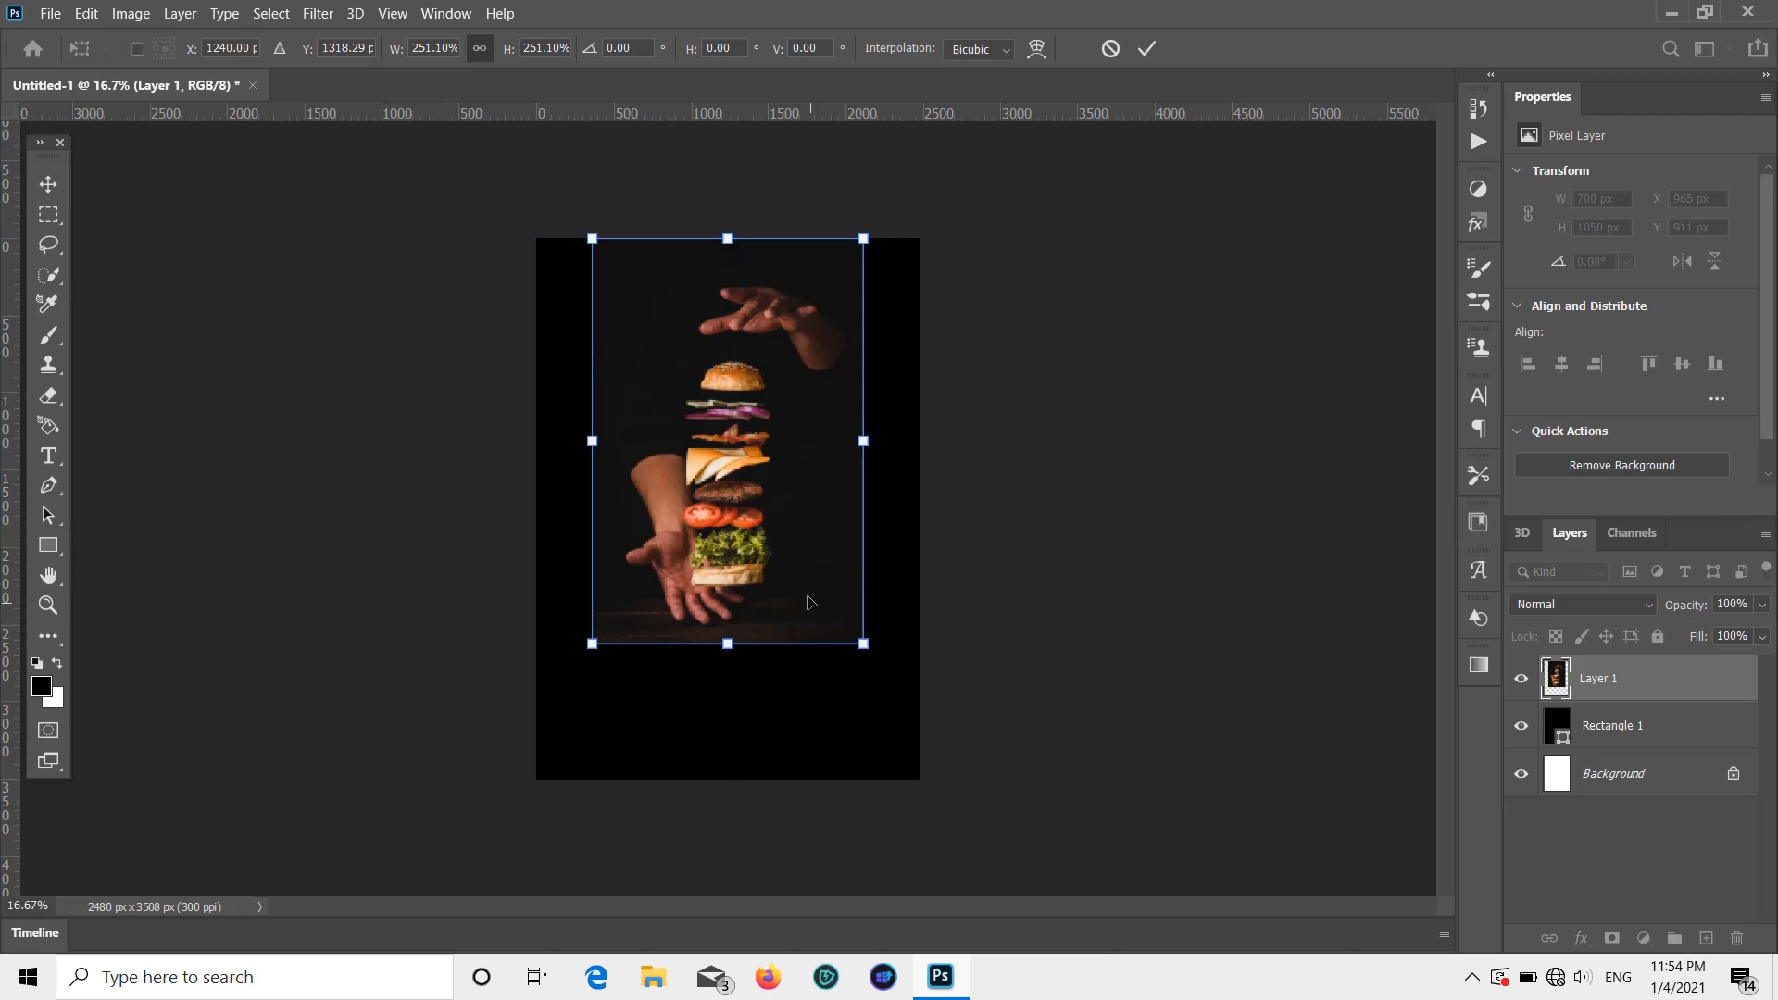
{"action": "left_click", "coordinate": [48, 185]}
Step: Move the burger photo to the canvas's upper-left corner and stretch it to the full width, about 2480 × 2723 px
{"action": "scroll", "coordinate": [723, 497], "scroll_direction": "up", "scroll_amount": 2}
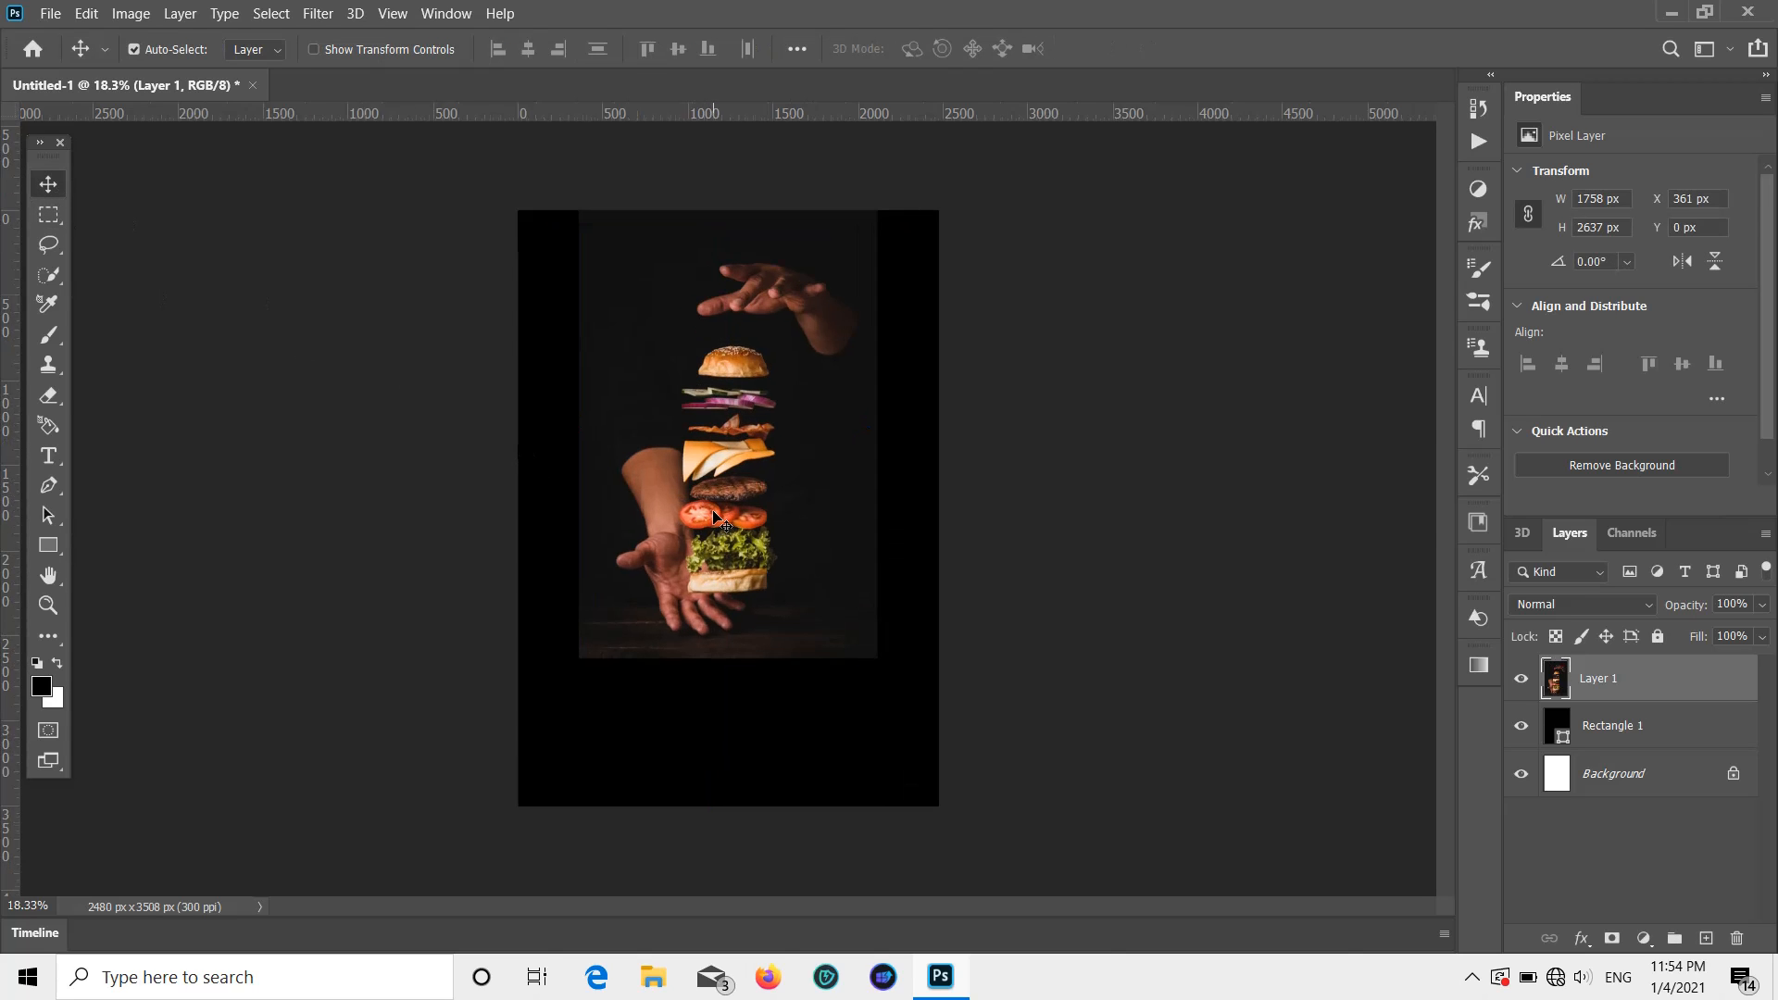
{"action": "left_click_drag", "start_coordinate": [725, 498], "coordinate": [655, 452]}
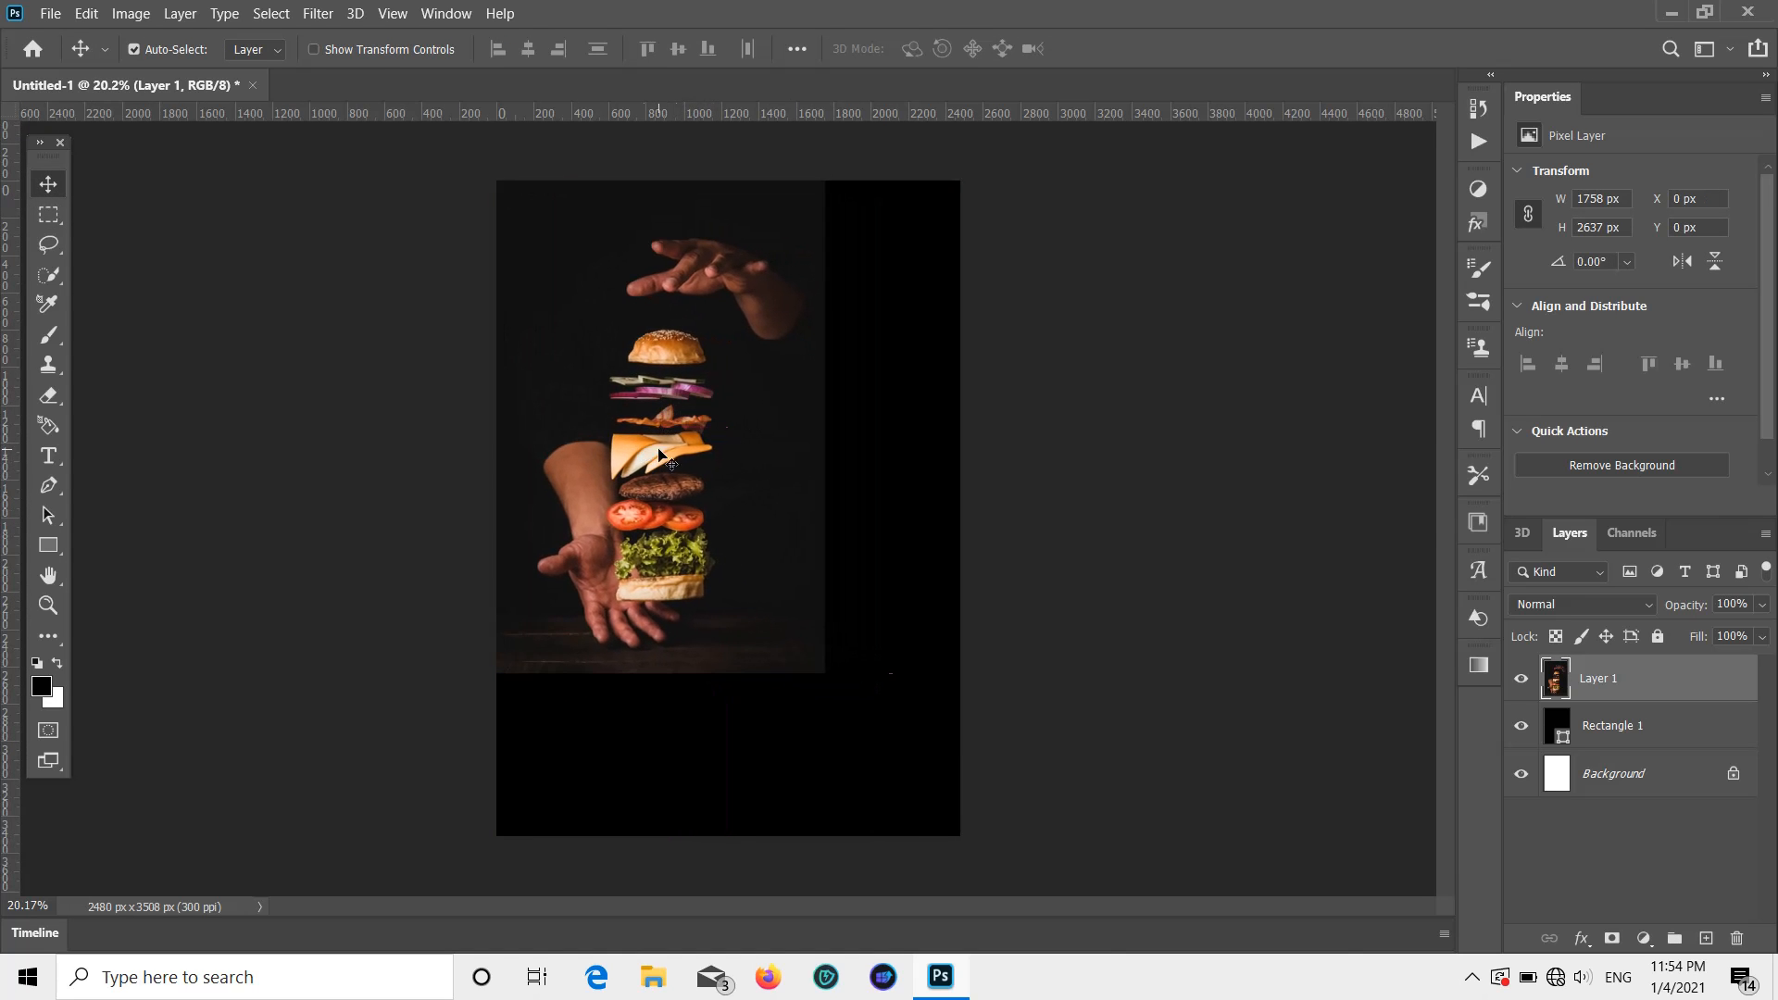
{"action": "key", "text": "ctrl+t"}
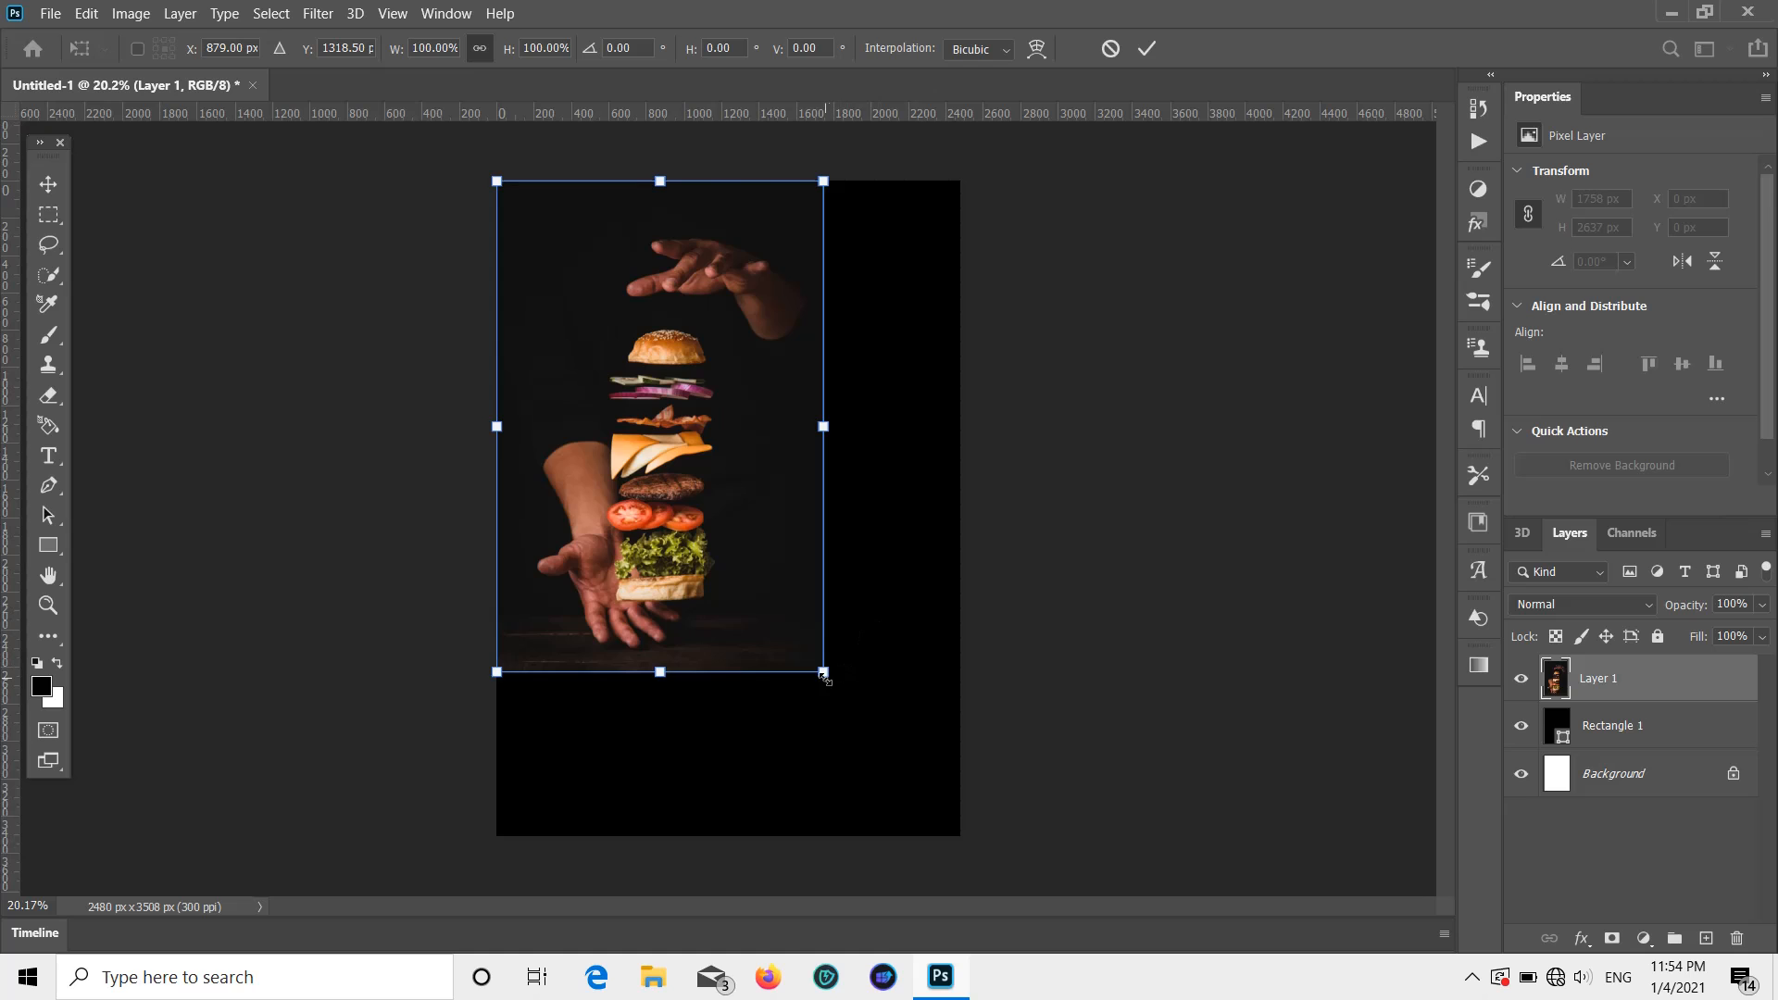
{"action": "left_click_drag", "start_coordinate": [823, 673], "coordinate": [1015, 542]}
{"action": "left_click_drag", "start_coordinate": [792, 531], "coordinate": [815, 530]}
{"action": "left_click_drag", "start_coordinate": [842, 424], "coordinate": [961, 425]}
{"action": "left_click_drag", "start_coordinate": [517, 425], "coordinate": [497, 425]}
{"action": "left_click_drag", "start_coordinate": [729, 666], "coordinate": [736, 693]}
{"action": "key", "text": "Return"}
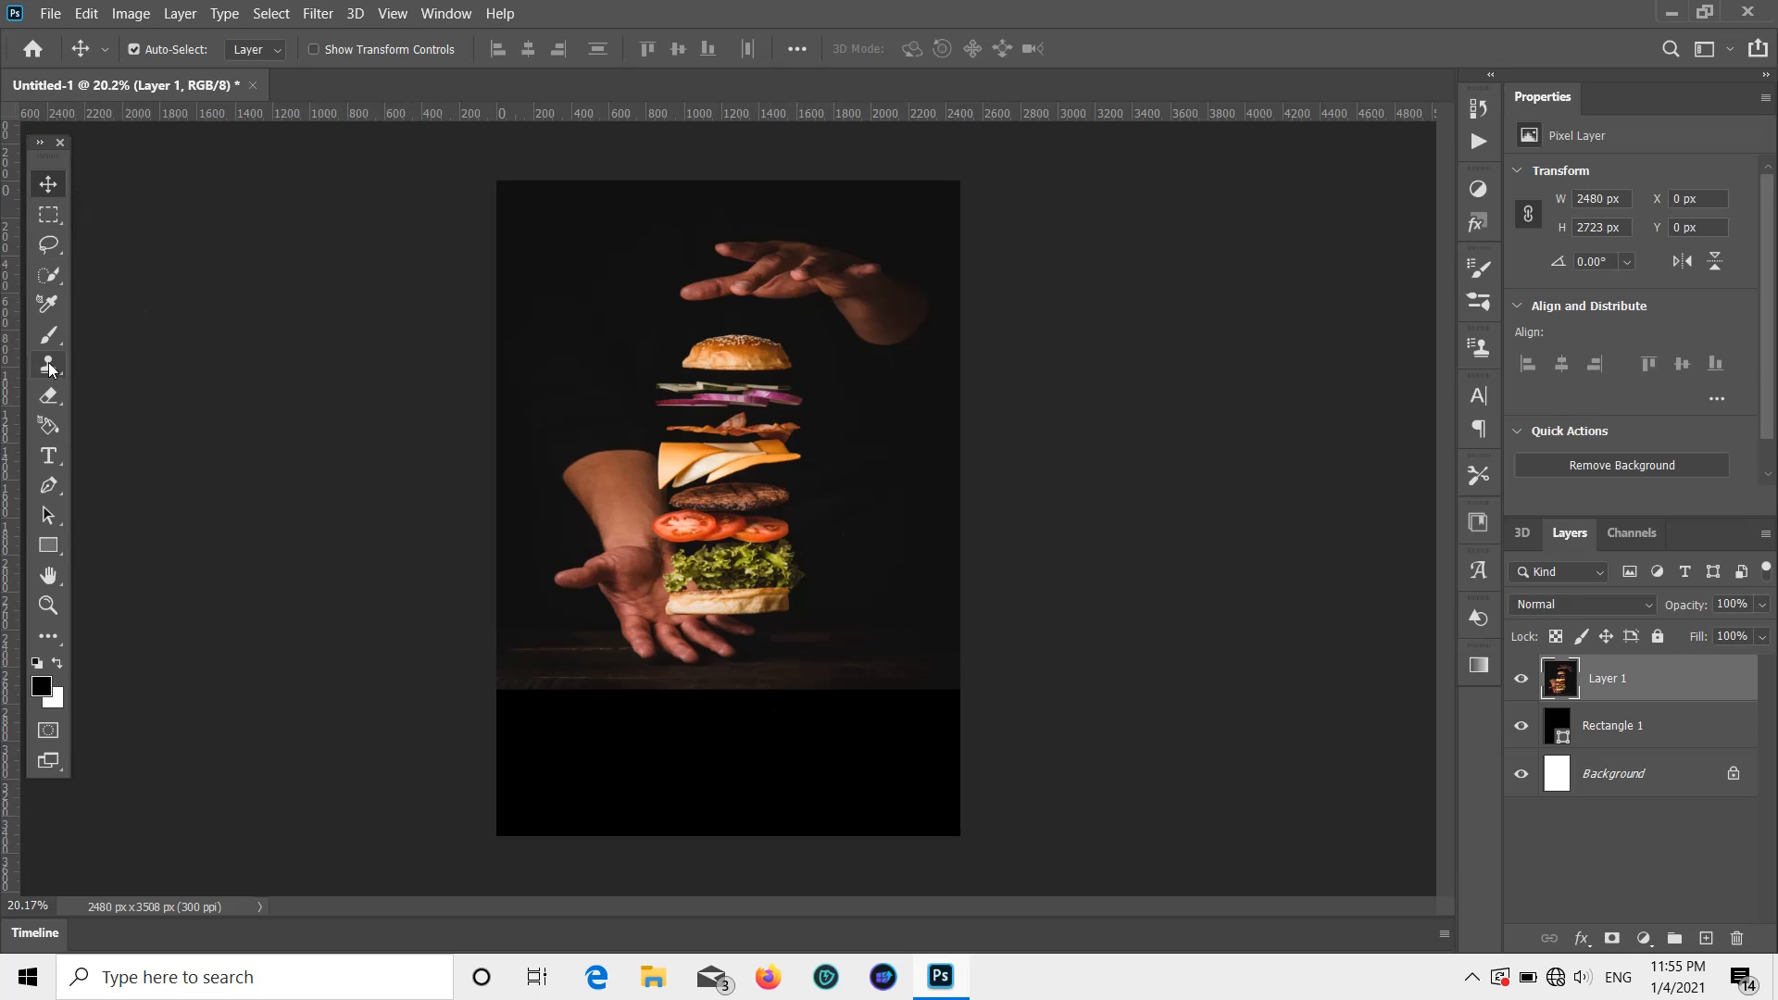
Step: Draw a rectangle about 2185 × 2321 px over the burger photo and remove its fill
{"action": "left_click", "coordinate": [49, 547]}
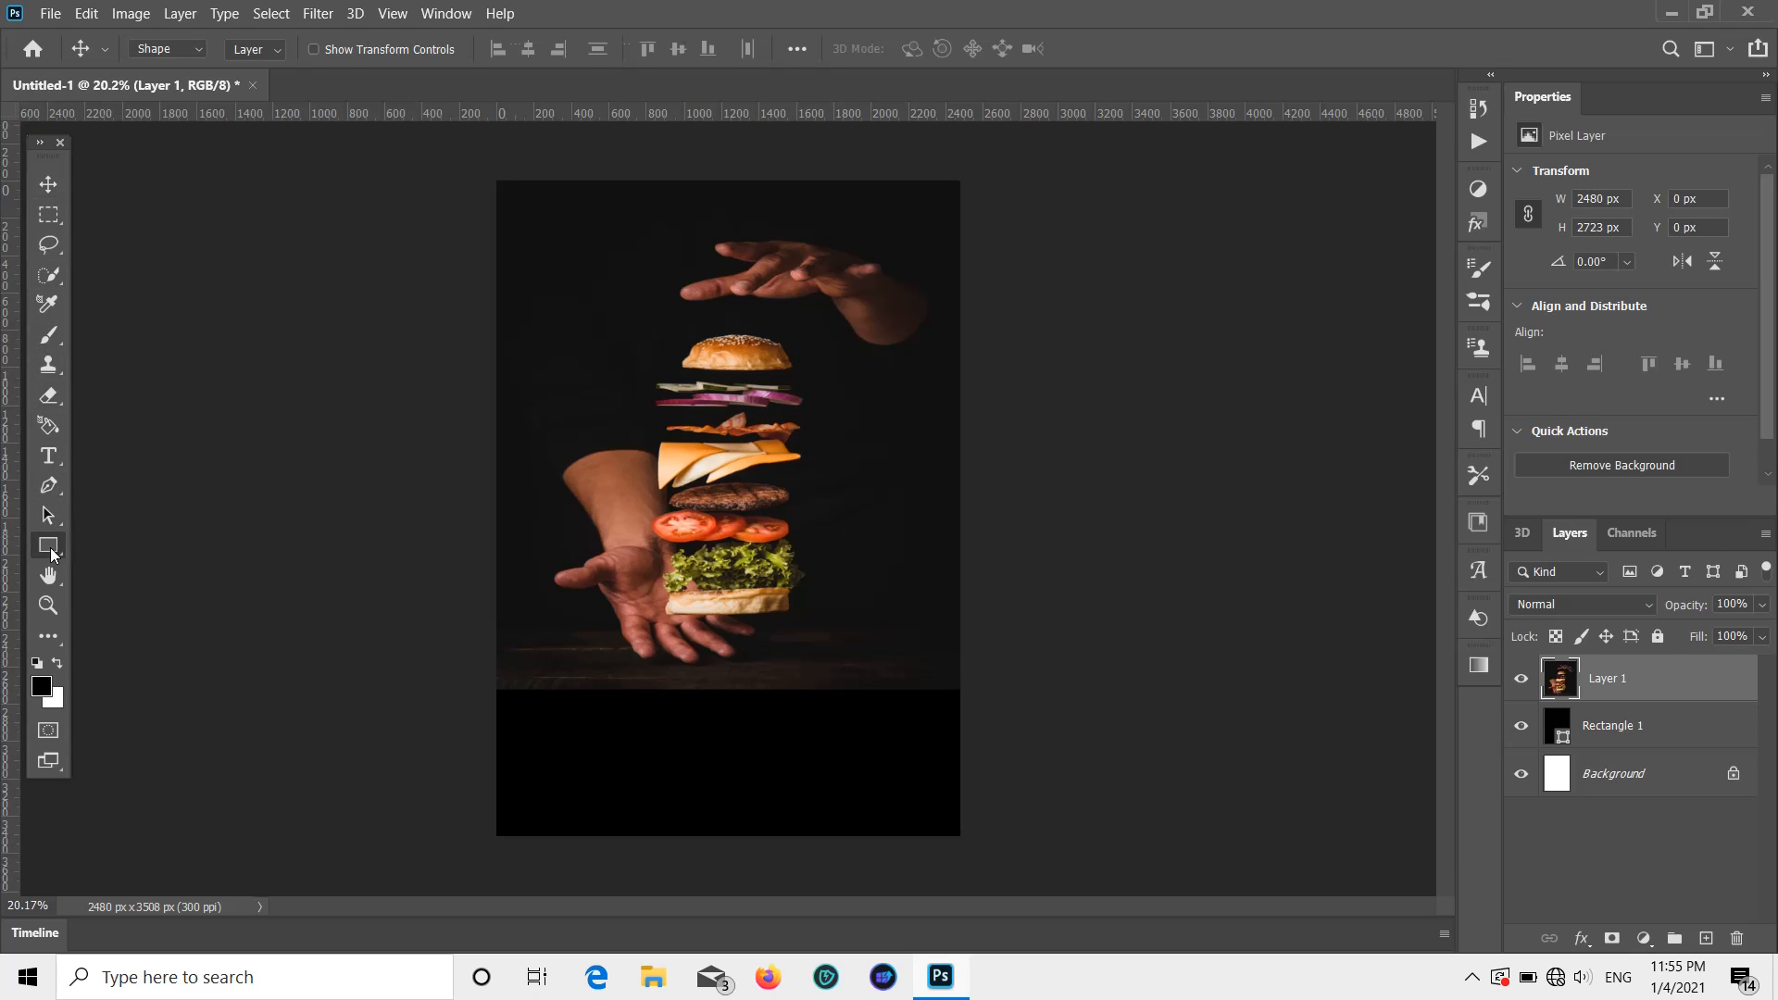
{"action": "right_click", "coordinate": [50, 548]}
{"action": "left_click", "coordinate": [98, 548]}
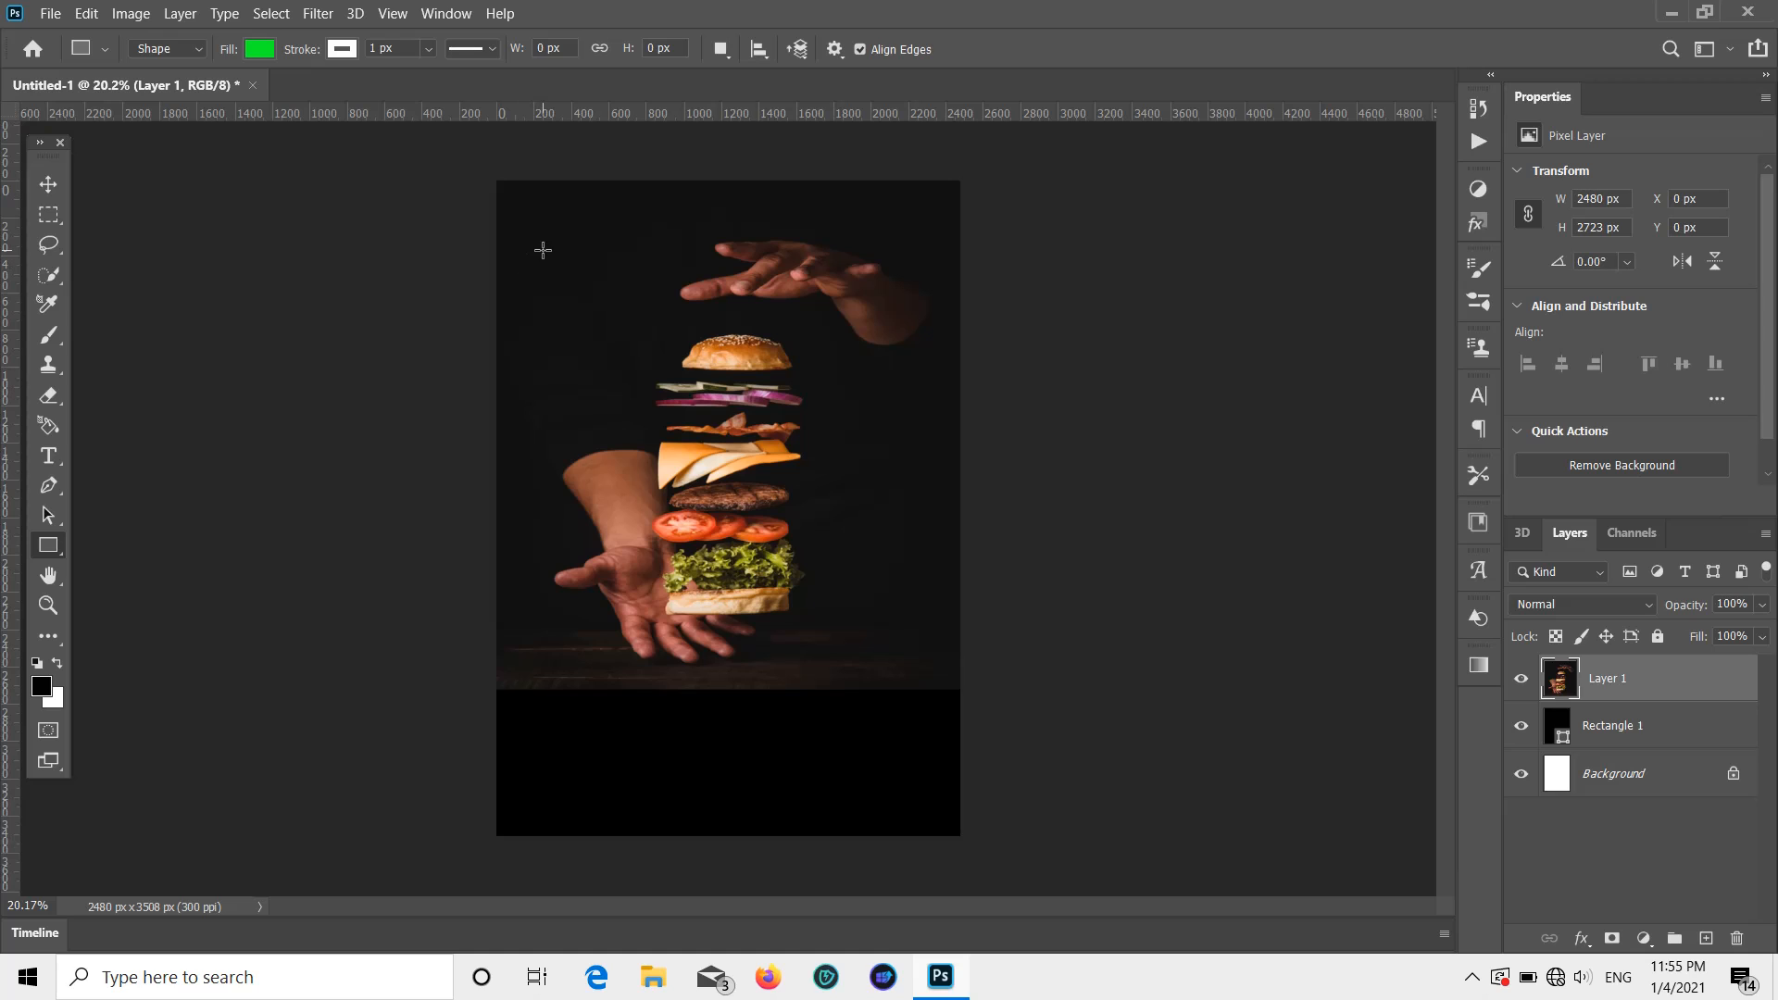
{"action": "left_click_drag", "start_coordinate": [541, 265], "coordinate": [936, 680]}
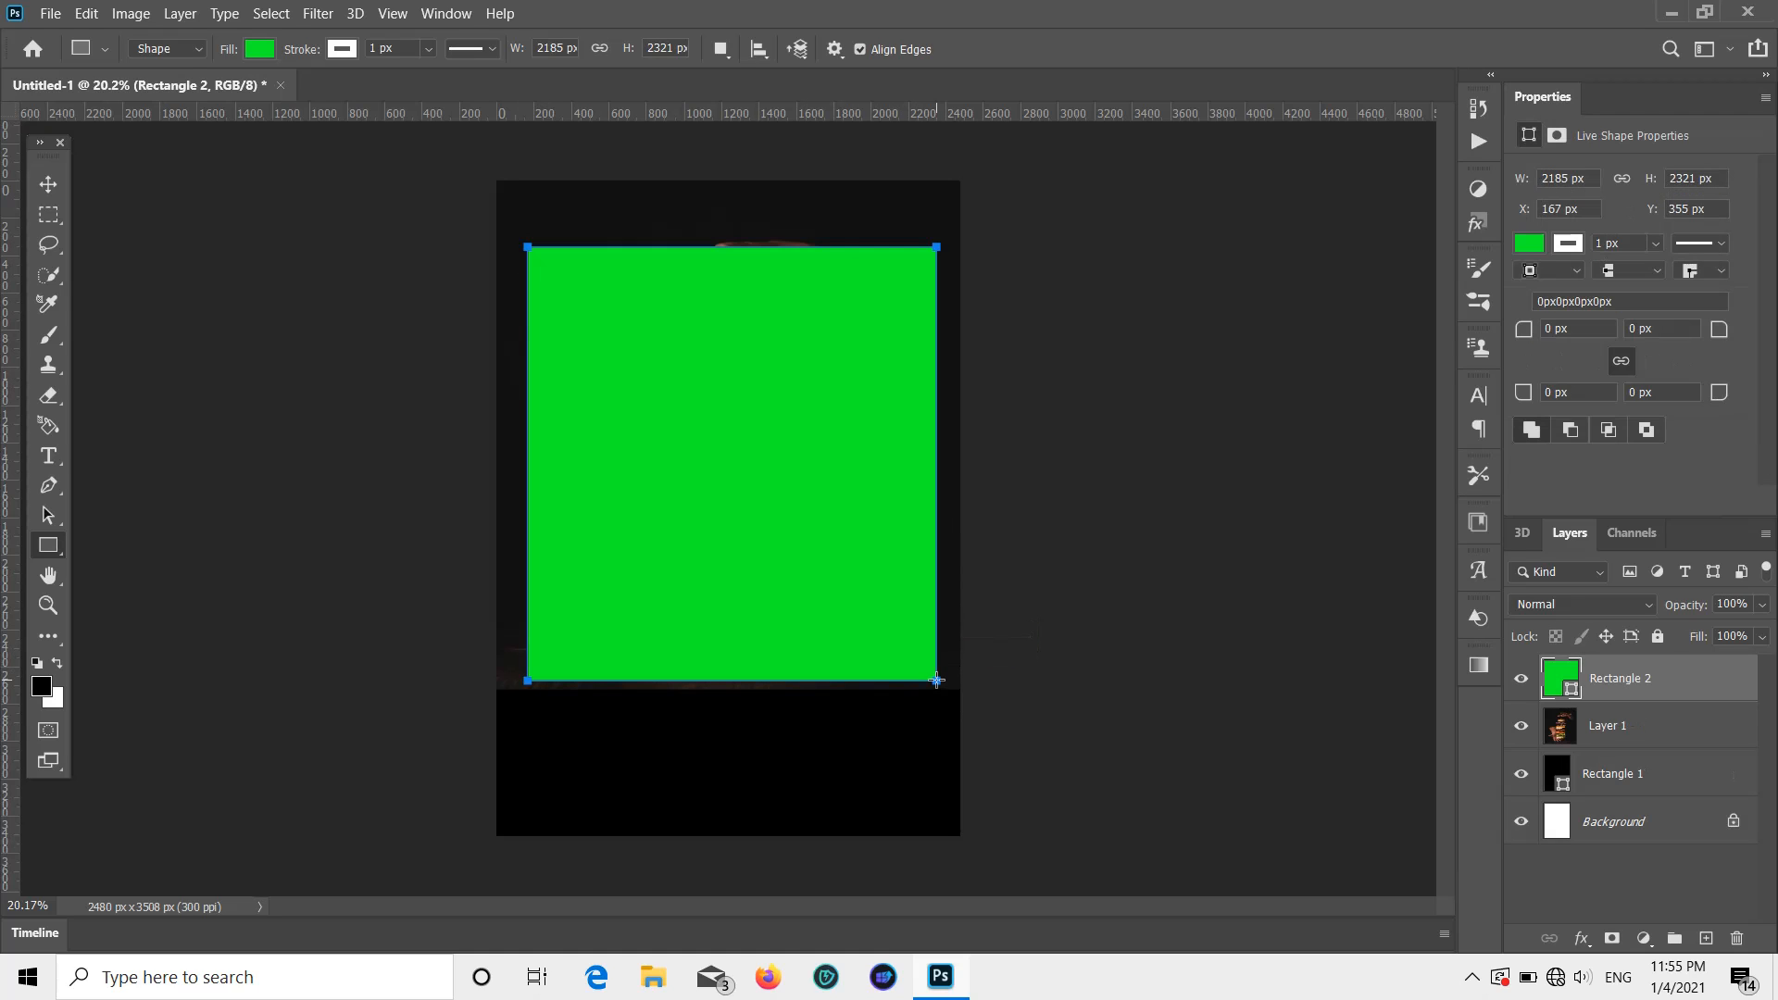
{"action": "left_click", "coordinate": [1530, 243]}
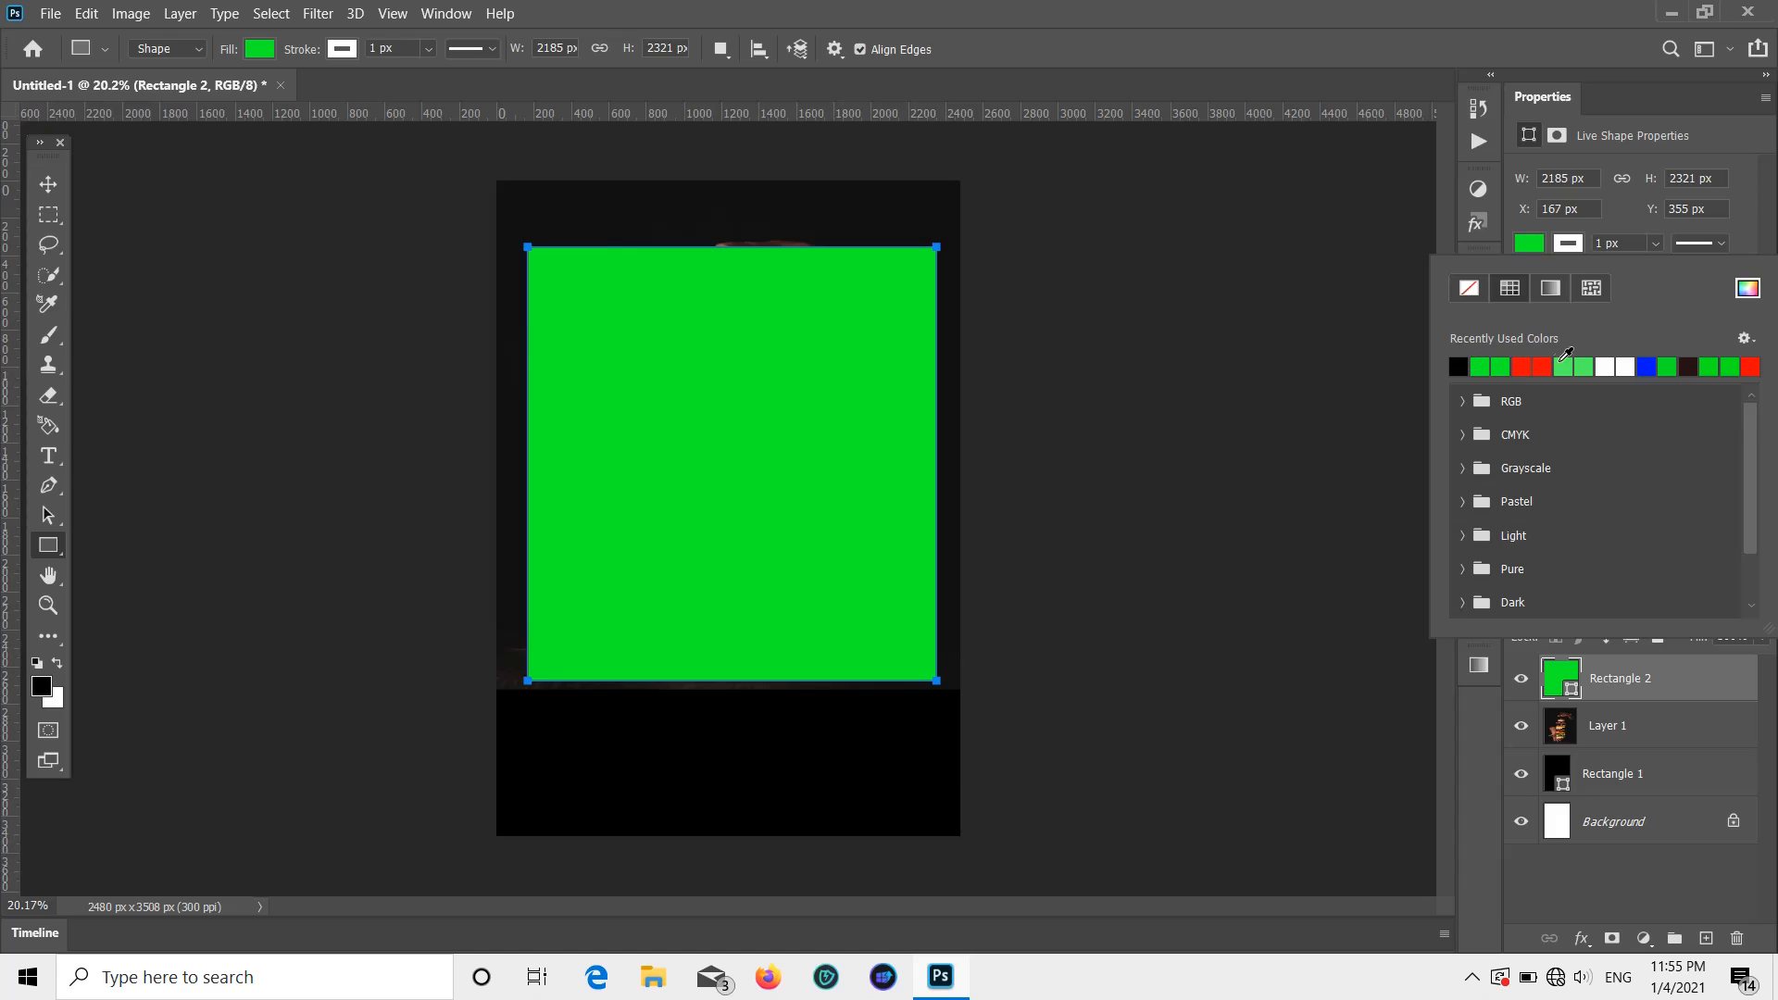
{"action": "left_click", "coordinate": [1469, 288]}
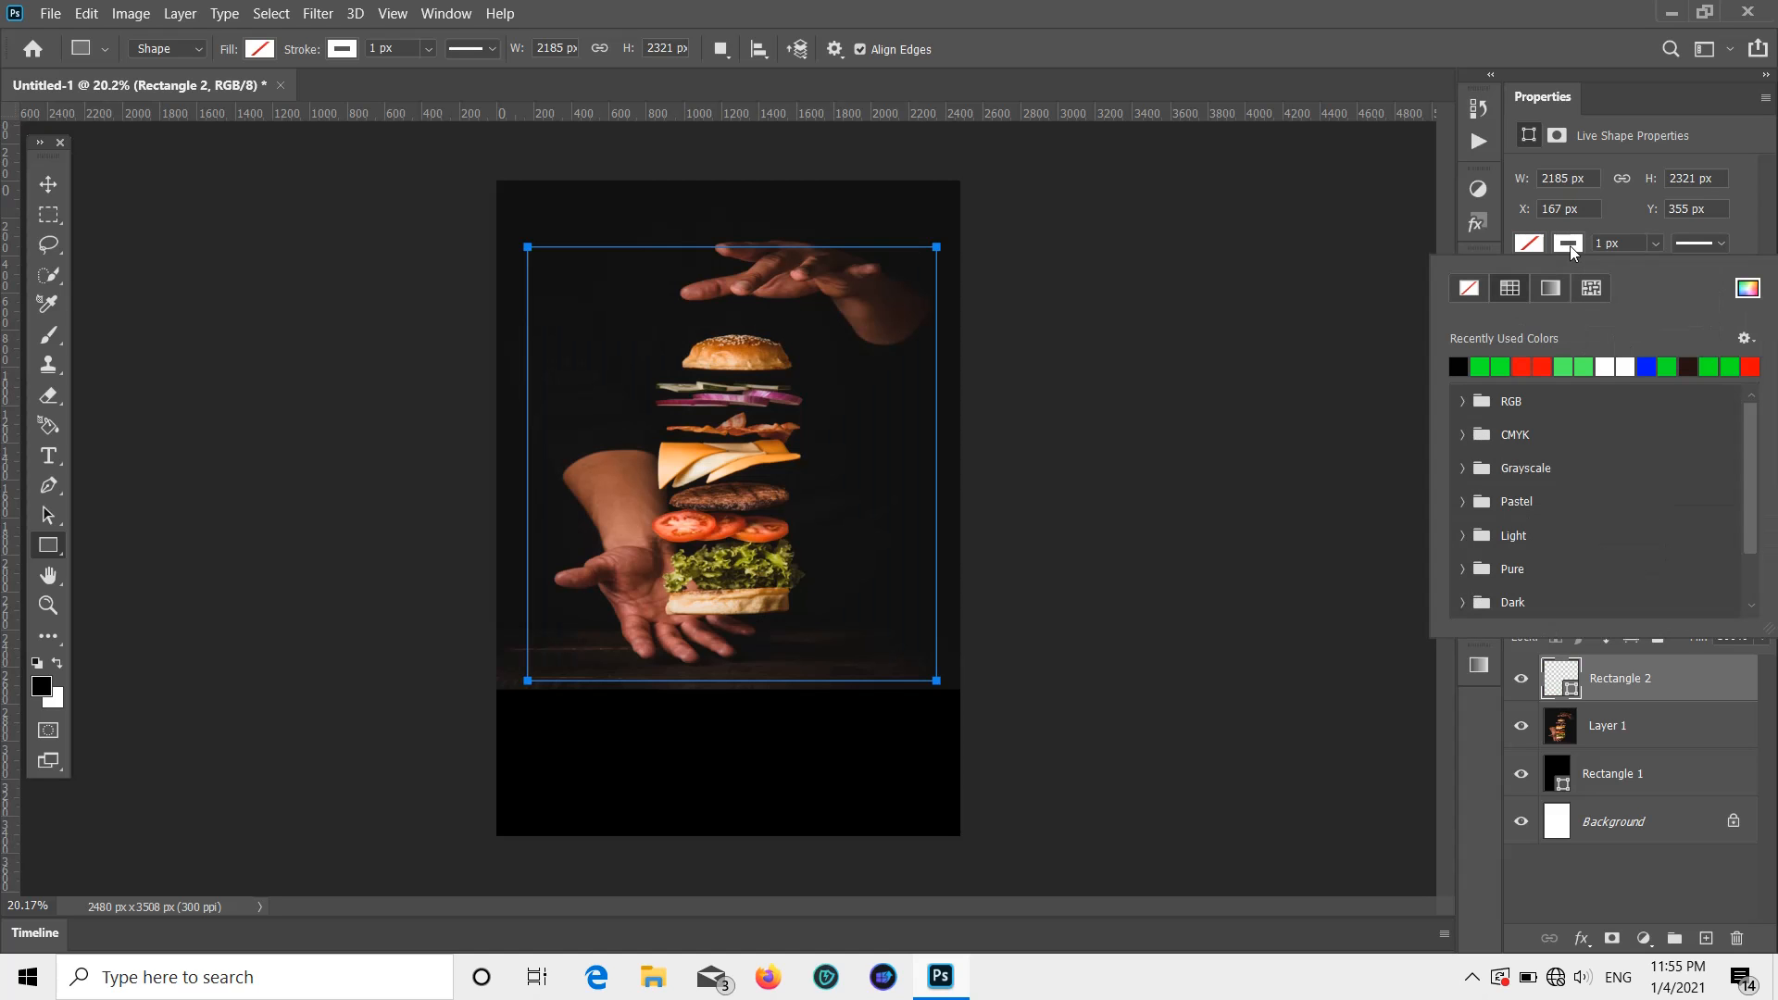
Step: Set the frame rectangle's stroke width to 4.68 px and move the frame slightly upward
{"action": "left_click", "coordinate": [1655, 245]}
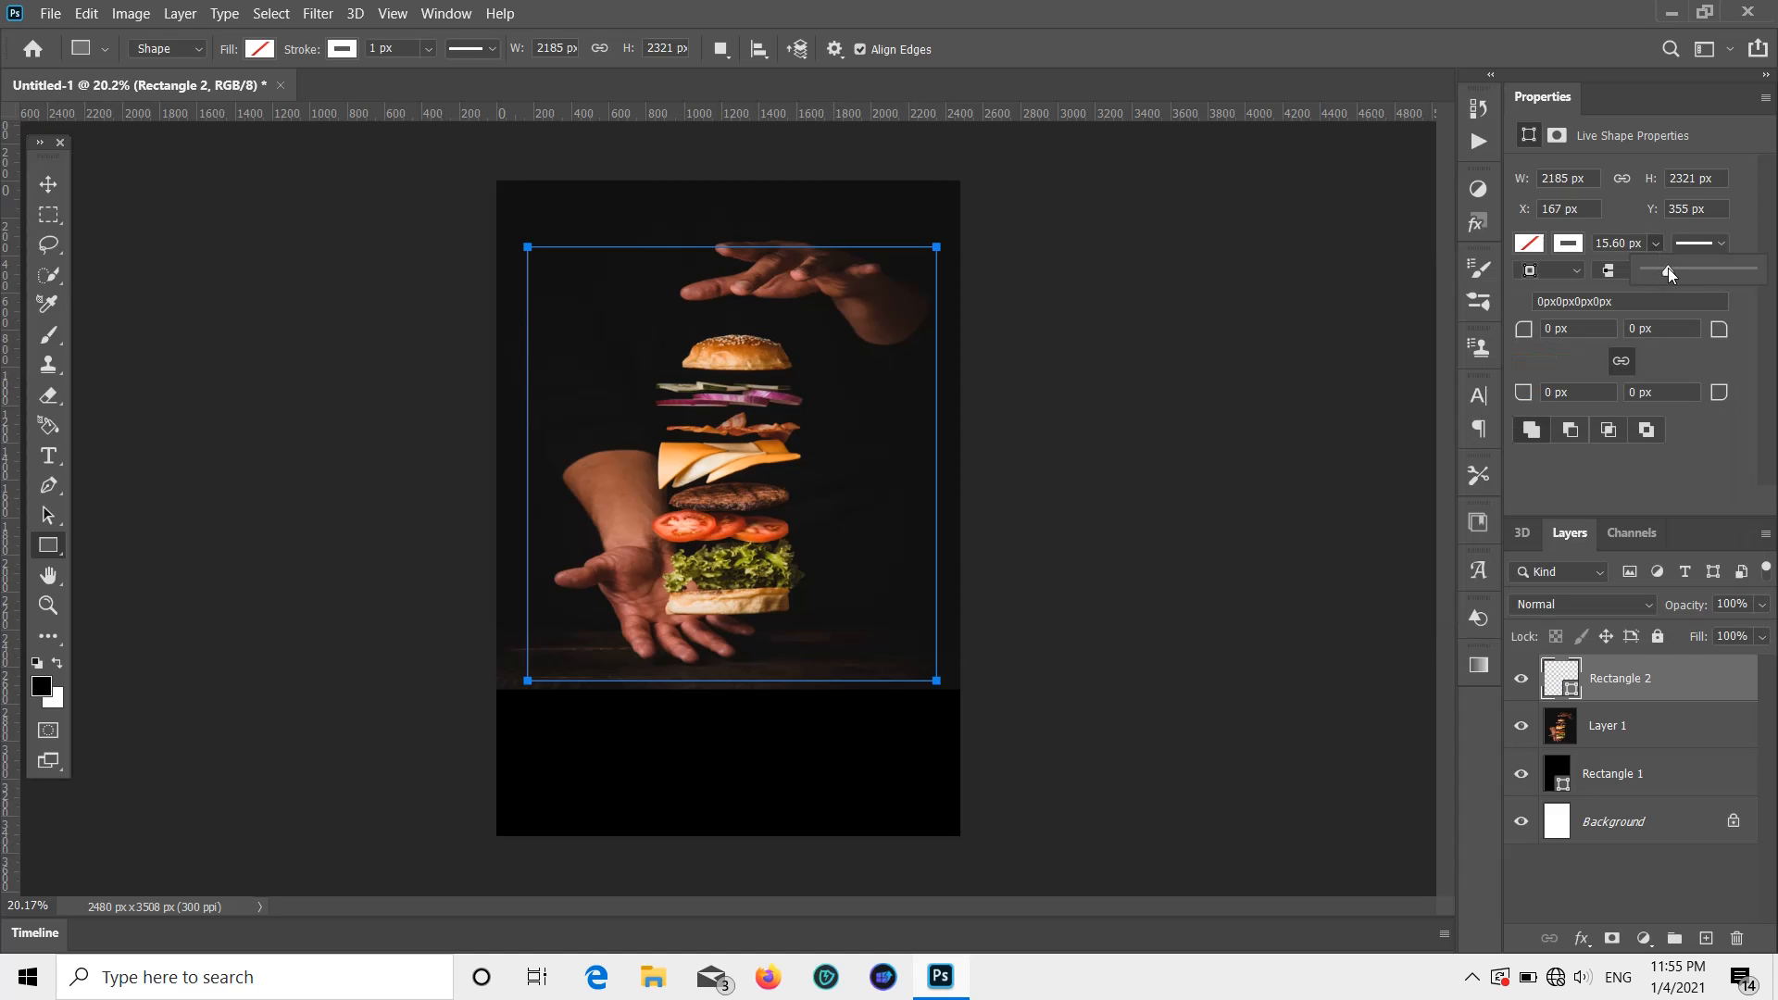
{"action": "left_click_drag", "start_coordinate": [1669, 268], "coordinate": [1663, 270]}
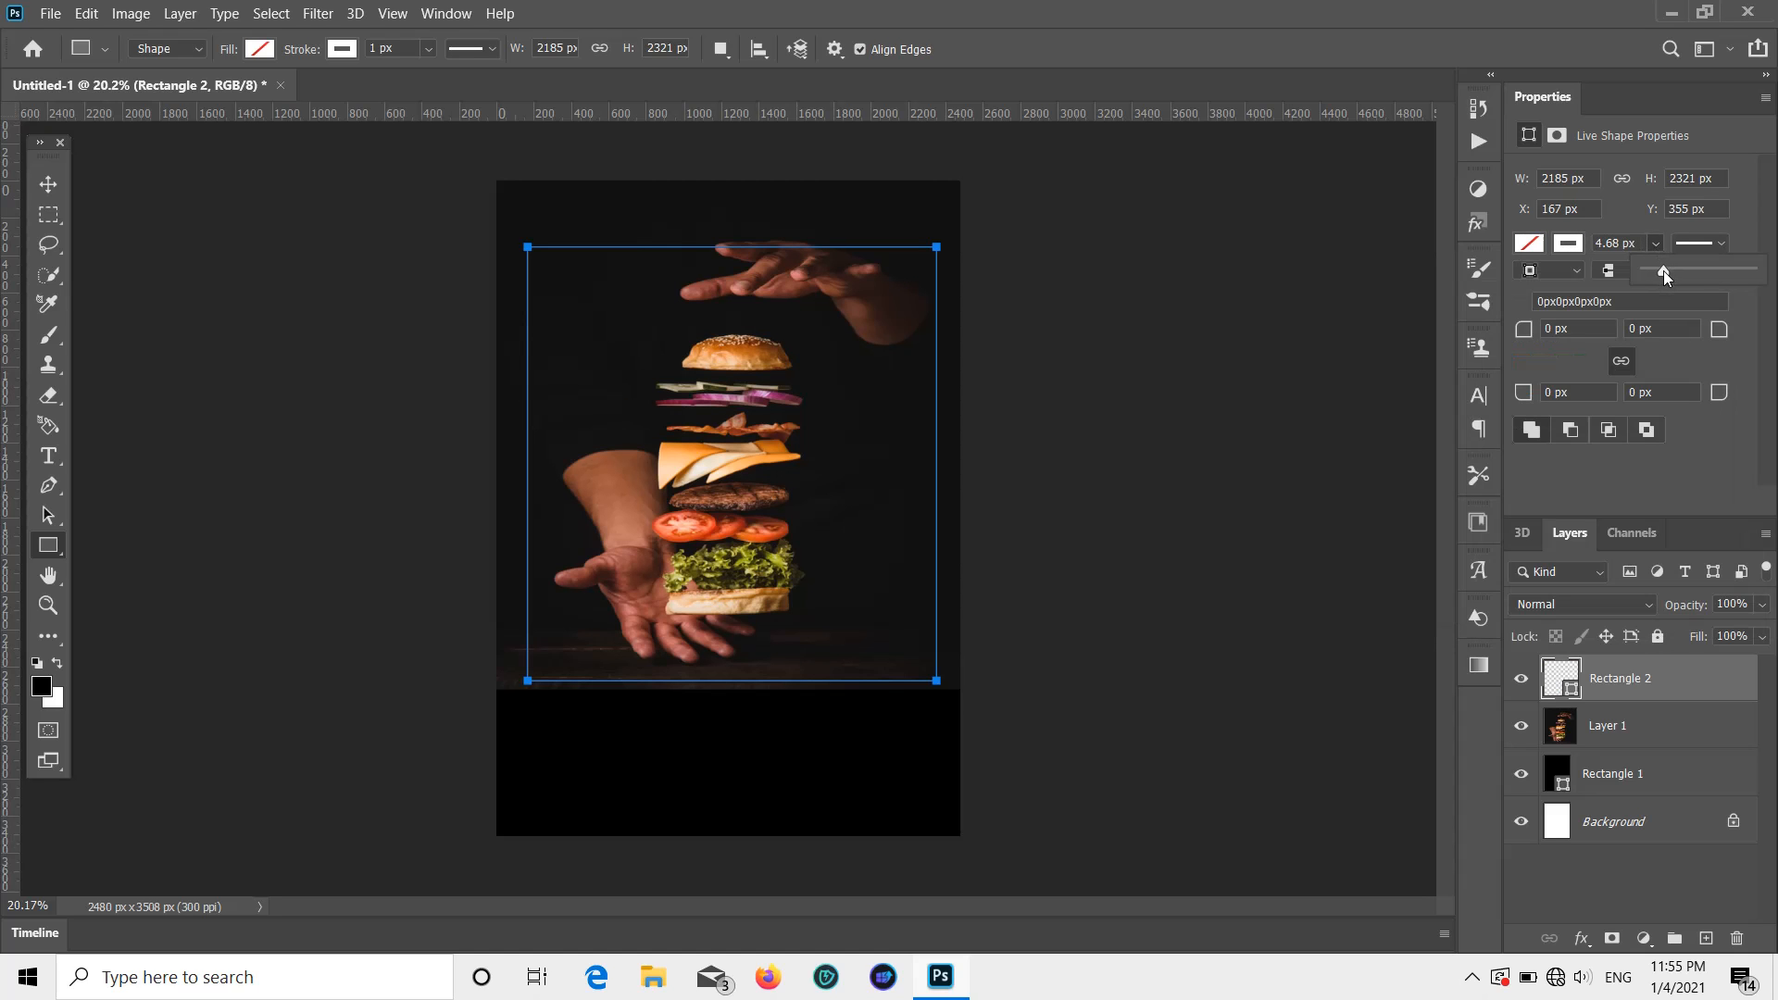
{"action": "left_click", "coordinate": [58, 185]}
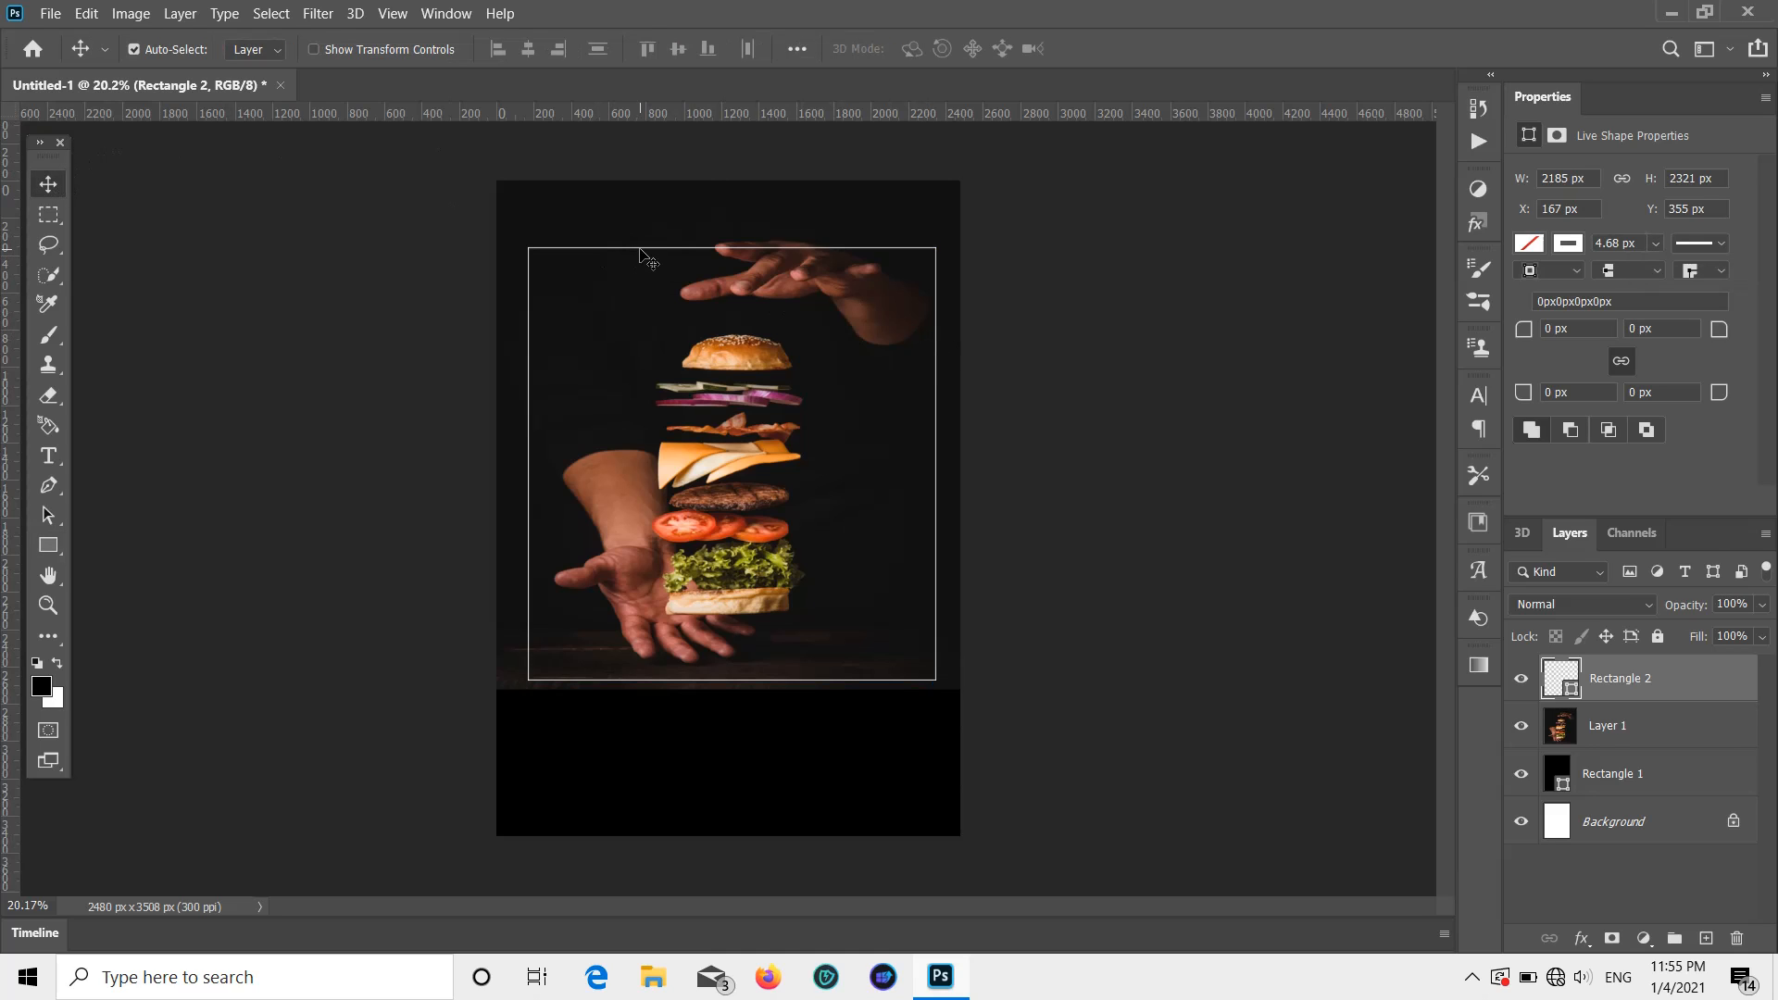
{"action": "left_click_drag", "start_coordinate": [640, 245], "coordinate": [641, 236]}
{"action": "left_click", "coordinate": [1179, 325]}
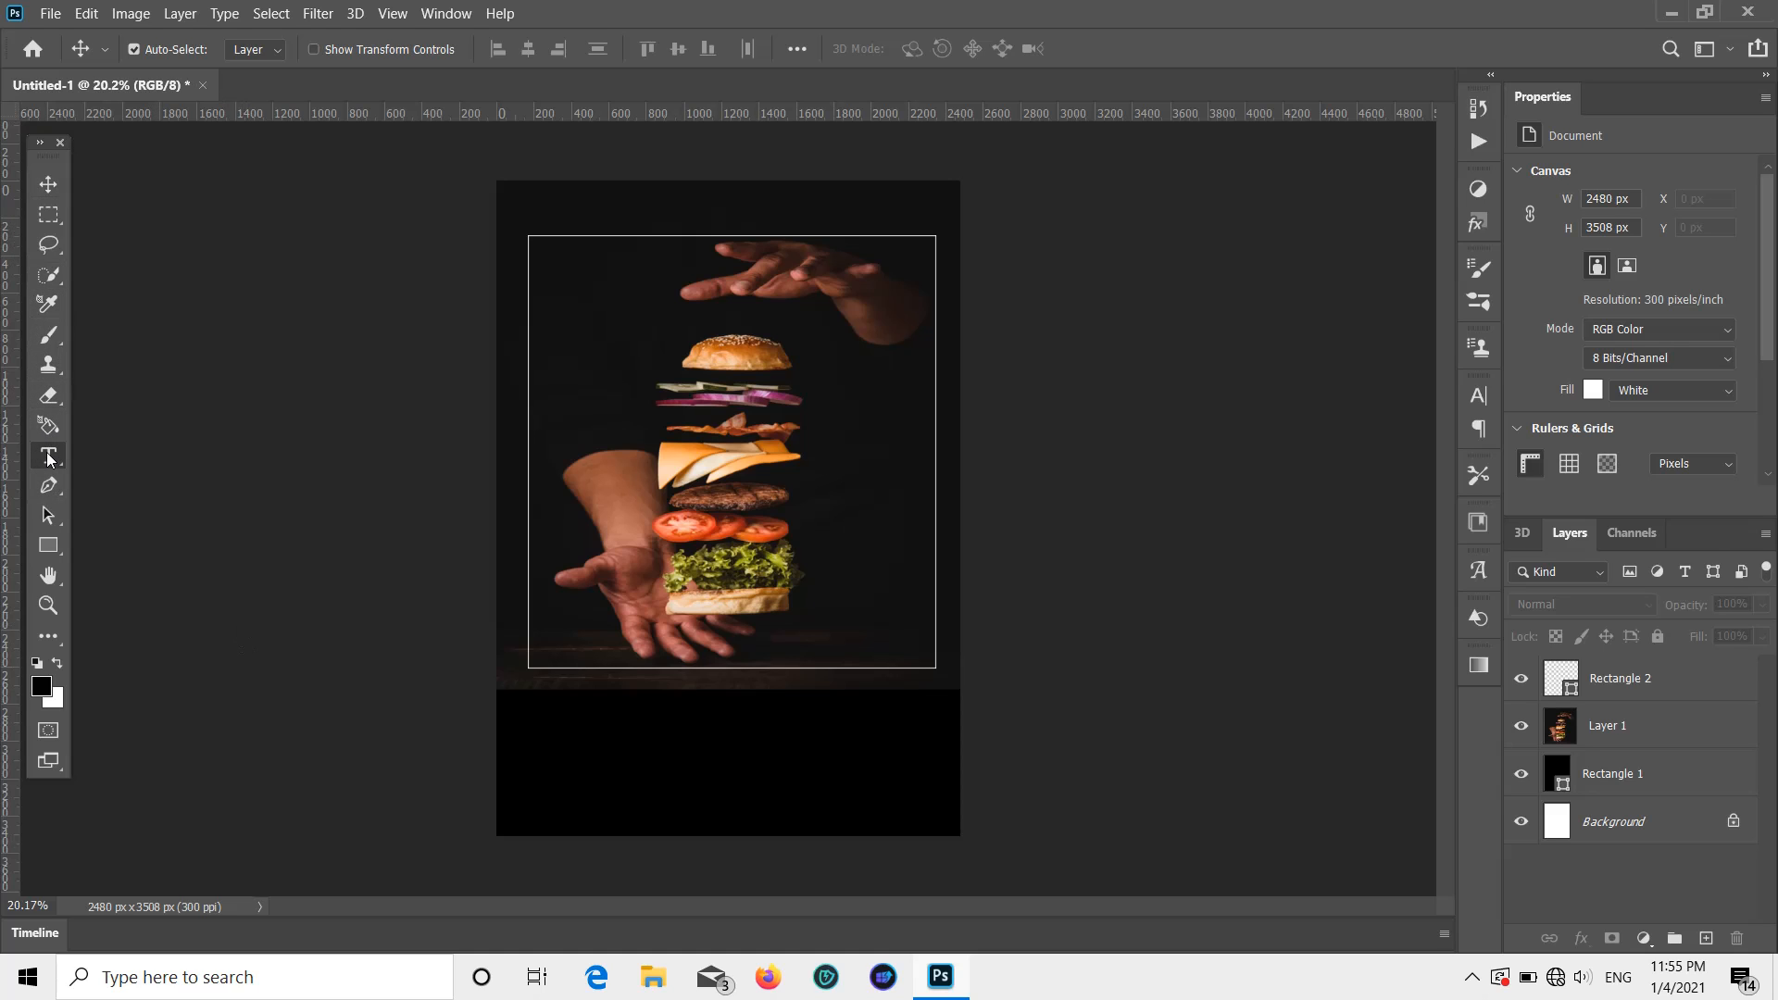
Step: Start a text object in the frame's upper-left area, set its size to 72 pt and clear the placeholder text
{"action": "left_click", "coordinate": [559, 292]}
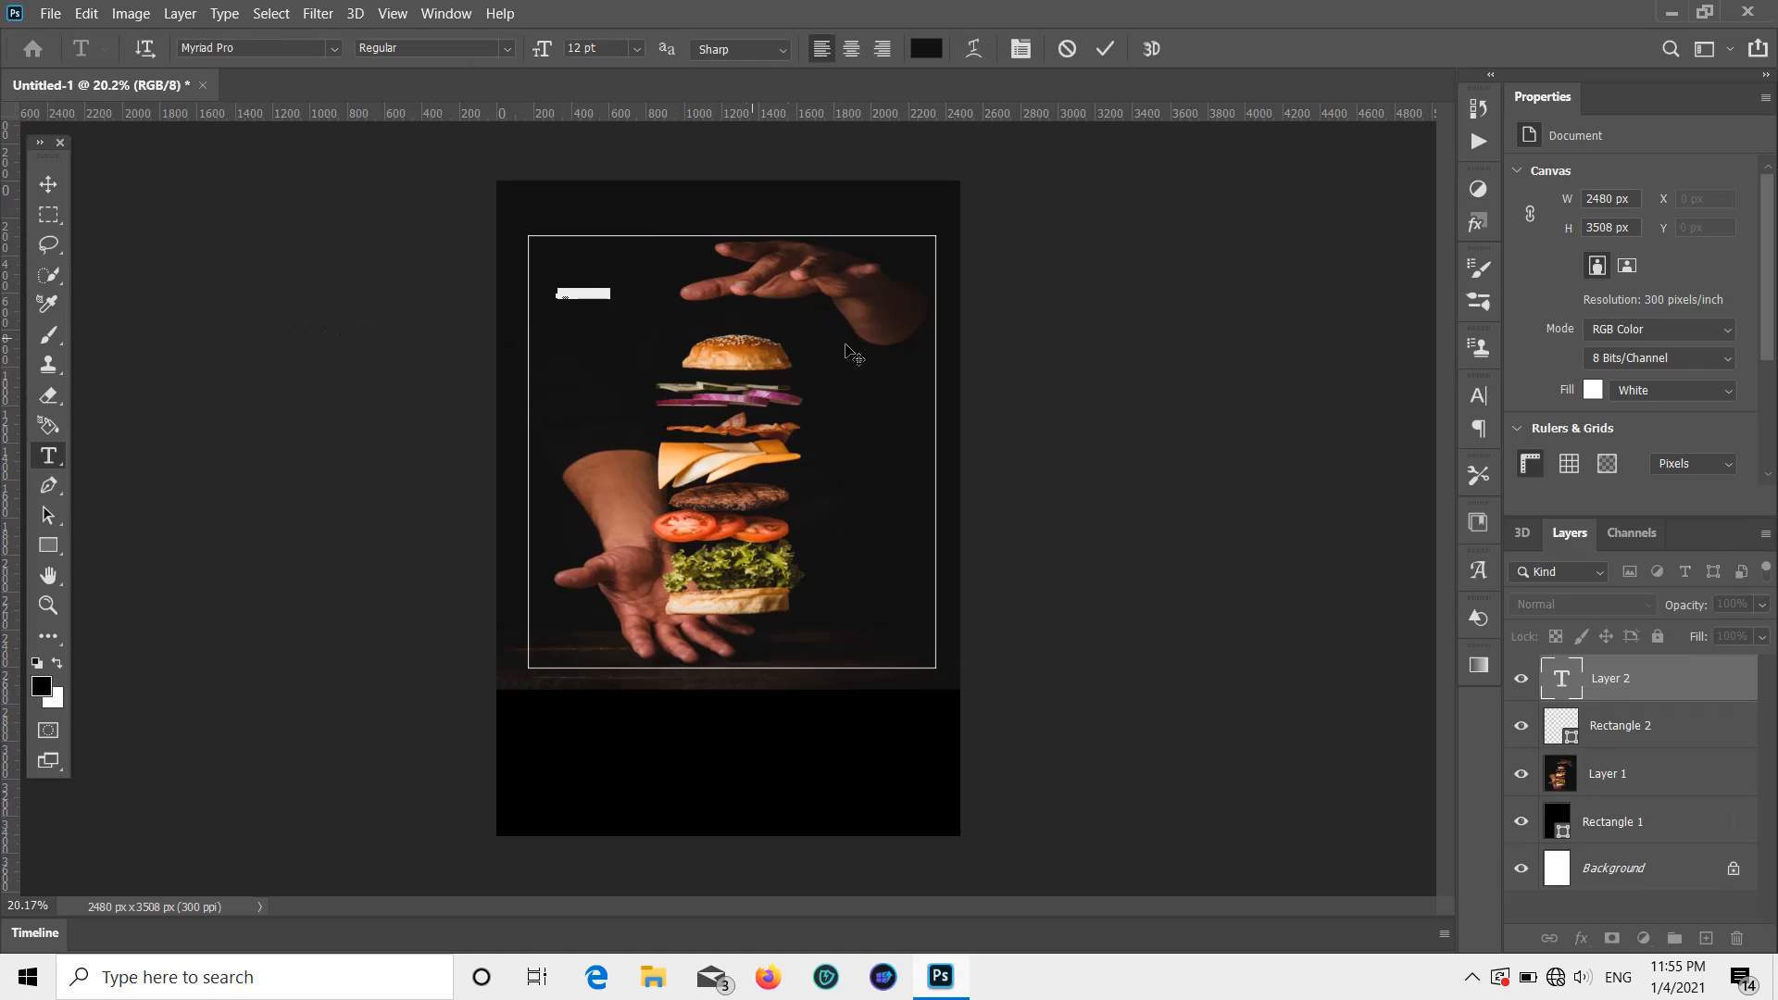
{"action": "left_click", "coordinate": [1605, 396]}
{"action": "left_click", "coordinate": [1575, 613]}
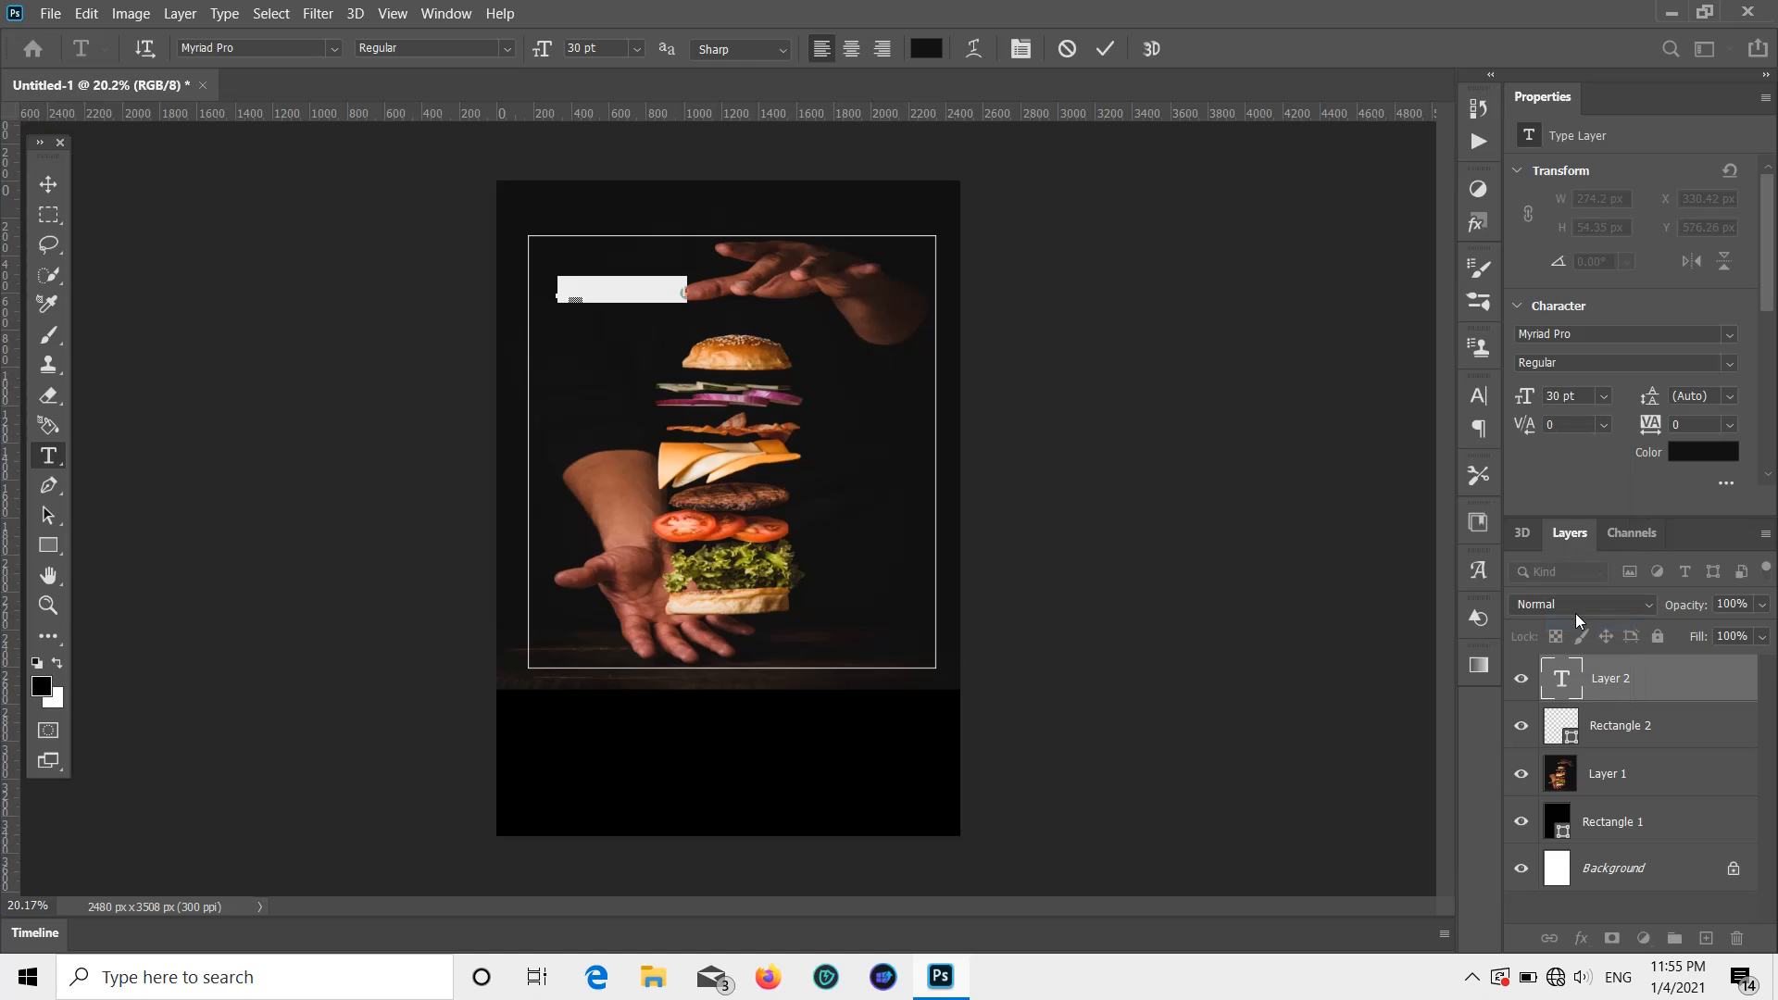
{"action": "left_click", "coordinate": [1603, 397]}
{"action": "left_click", "coordinate": [1574, 700]}
{"action": "key", "text": "BackSpace"}
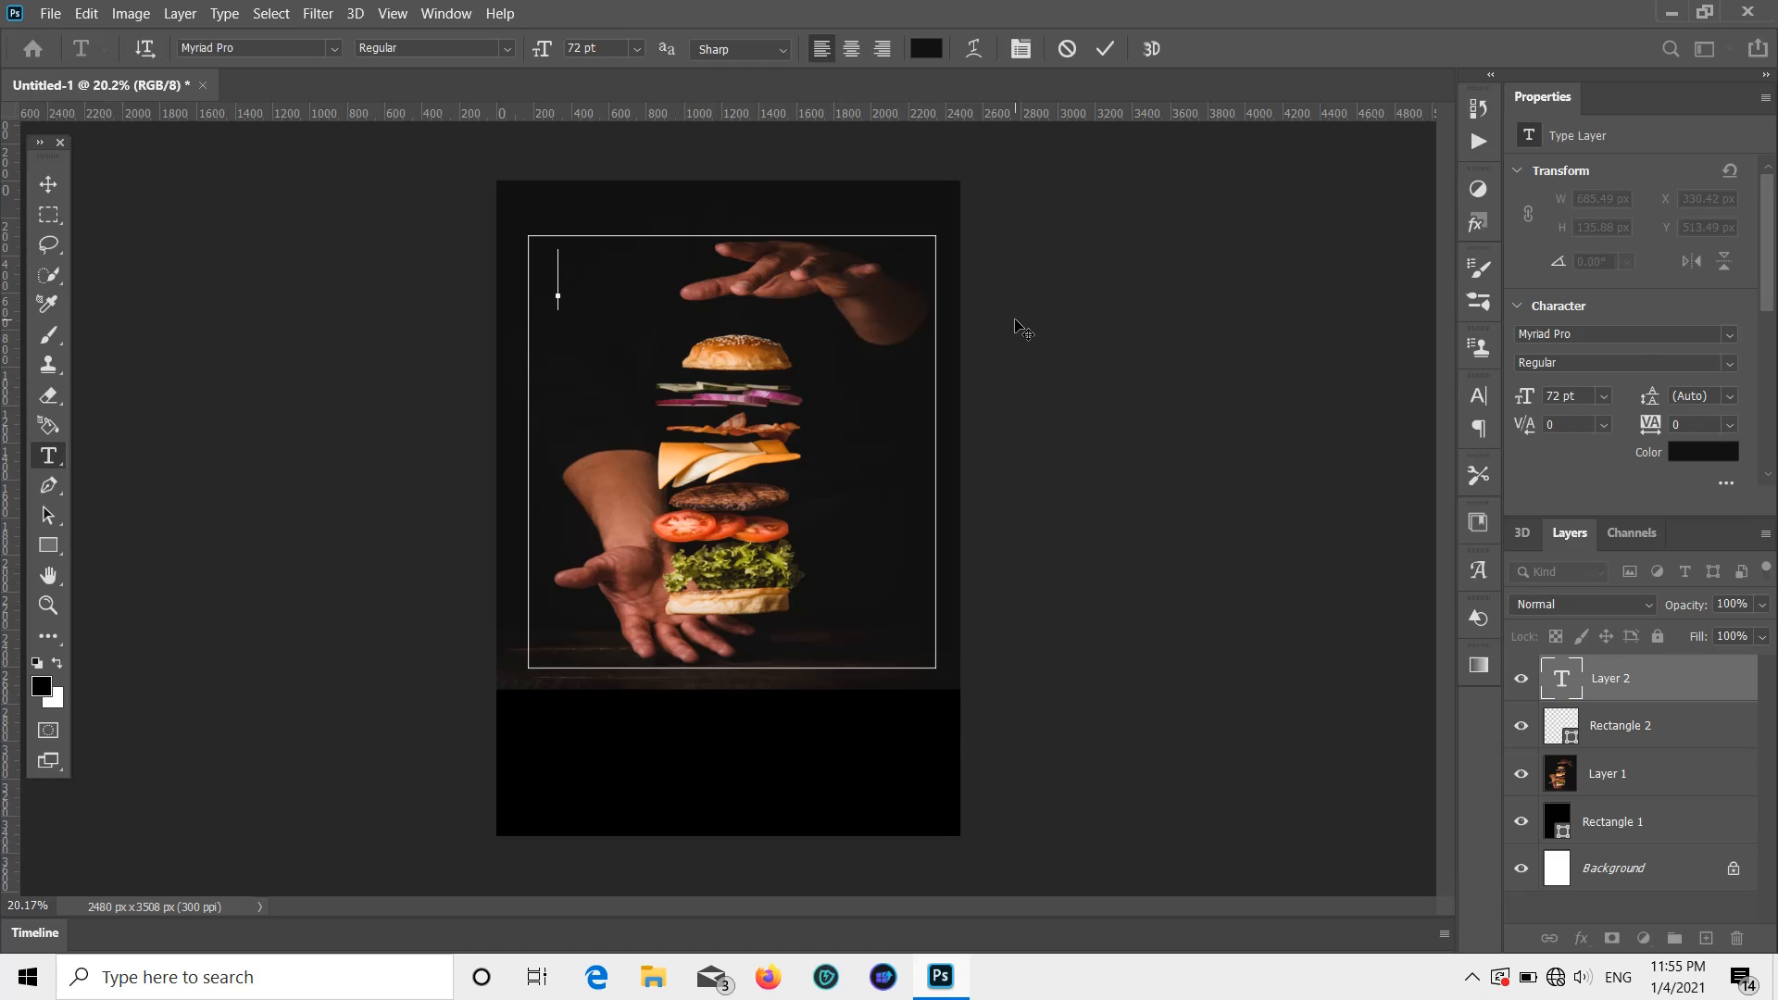
Step: Set the text color to white (ffffff) and write the title "BURGER HOUSE" on two lines
{"action": "left_click", "coordinate": [1714, 452]}
{"action": "left_click_drag", "start_coordinate": [1181, 546], "coordinate": [1083, 492]}
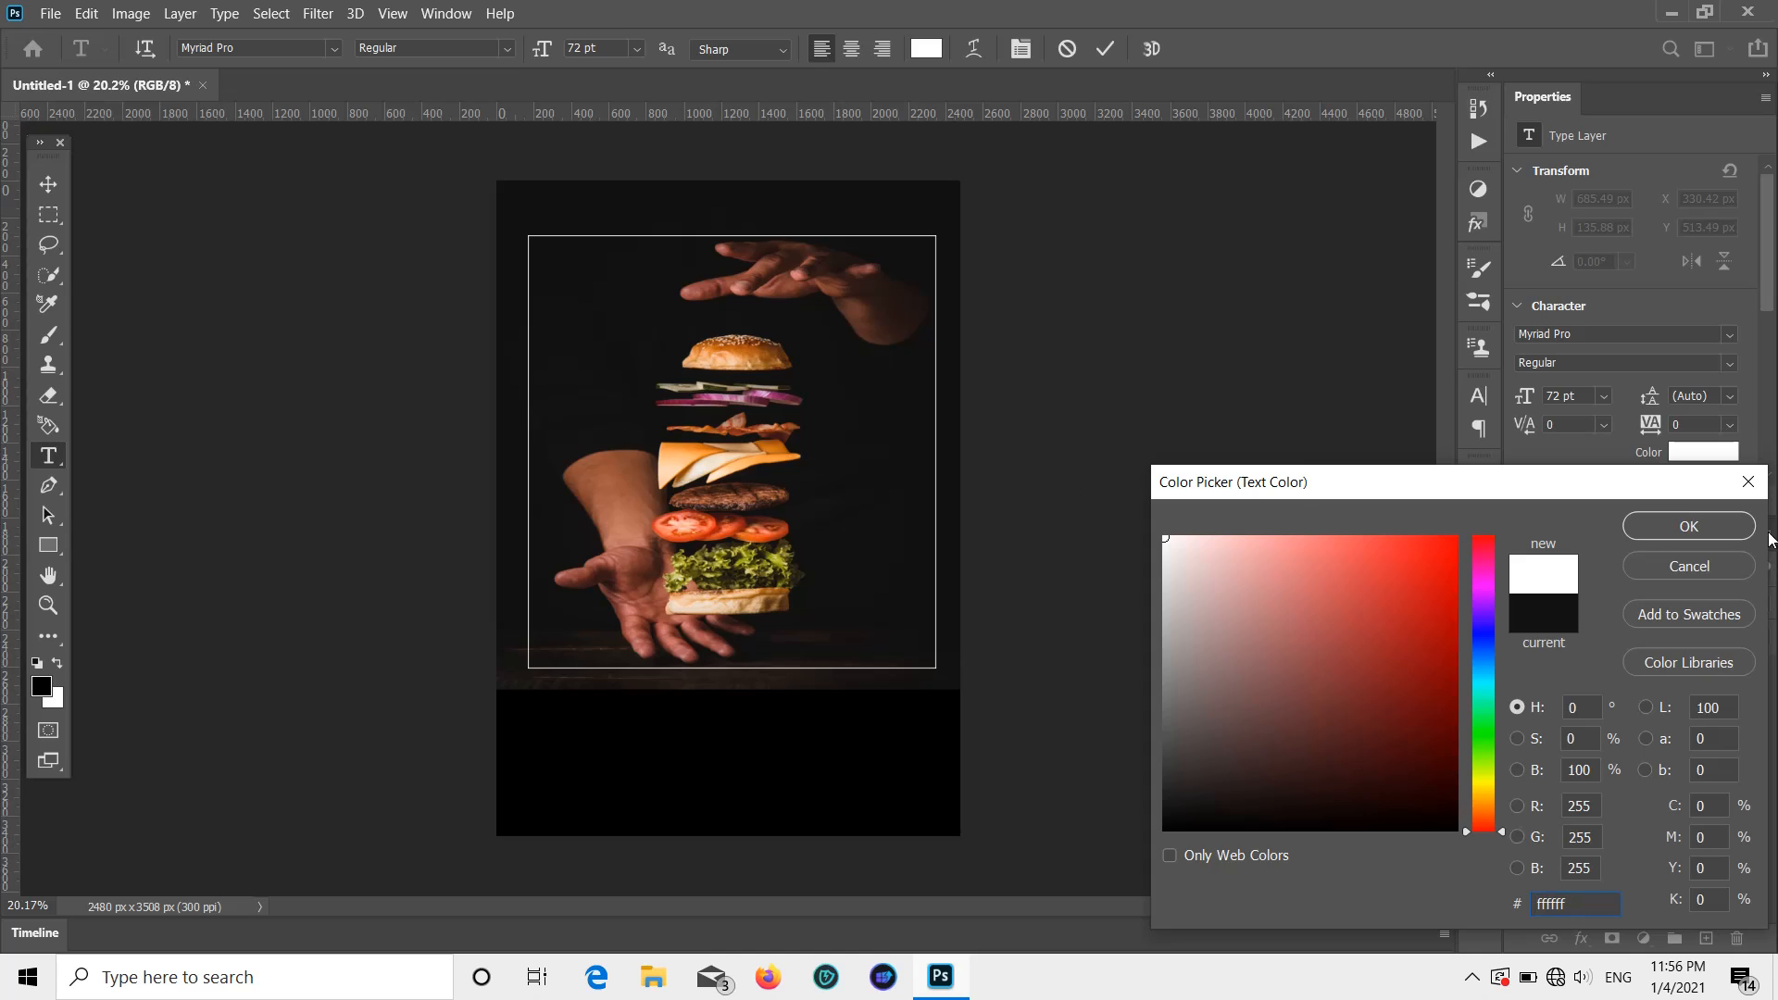
{"action": "left_click", "coordinate": [1711, 523]}
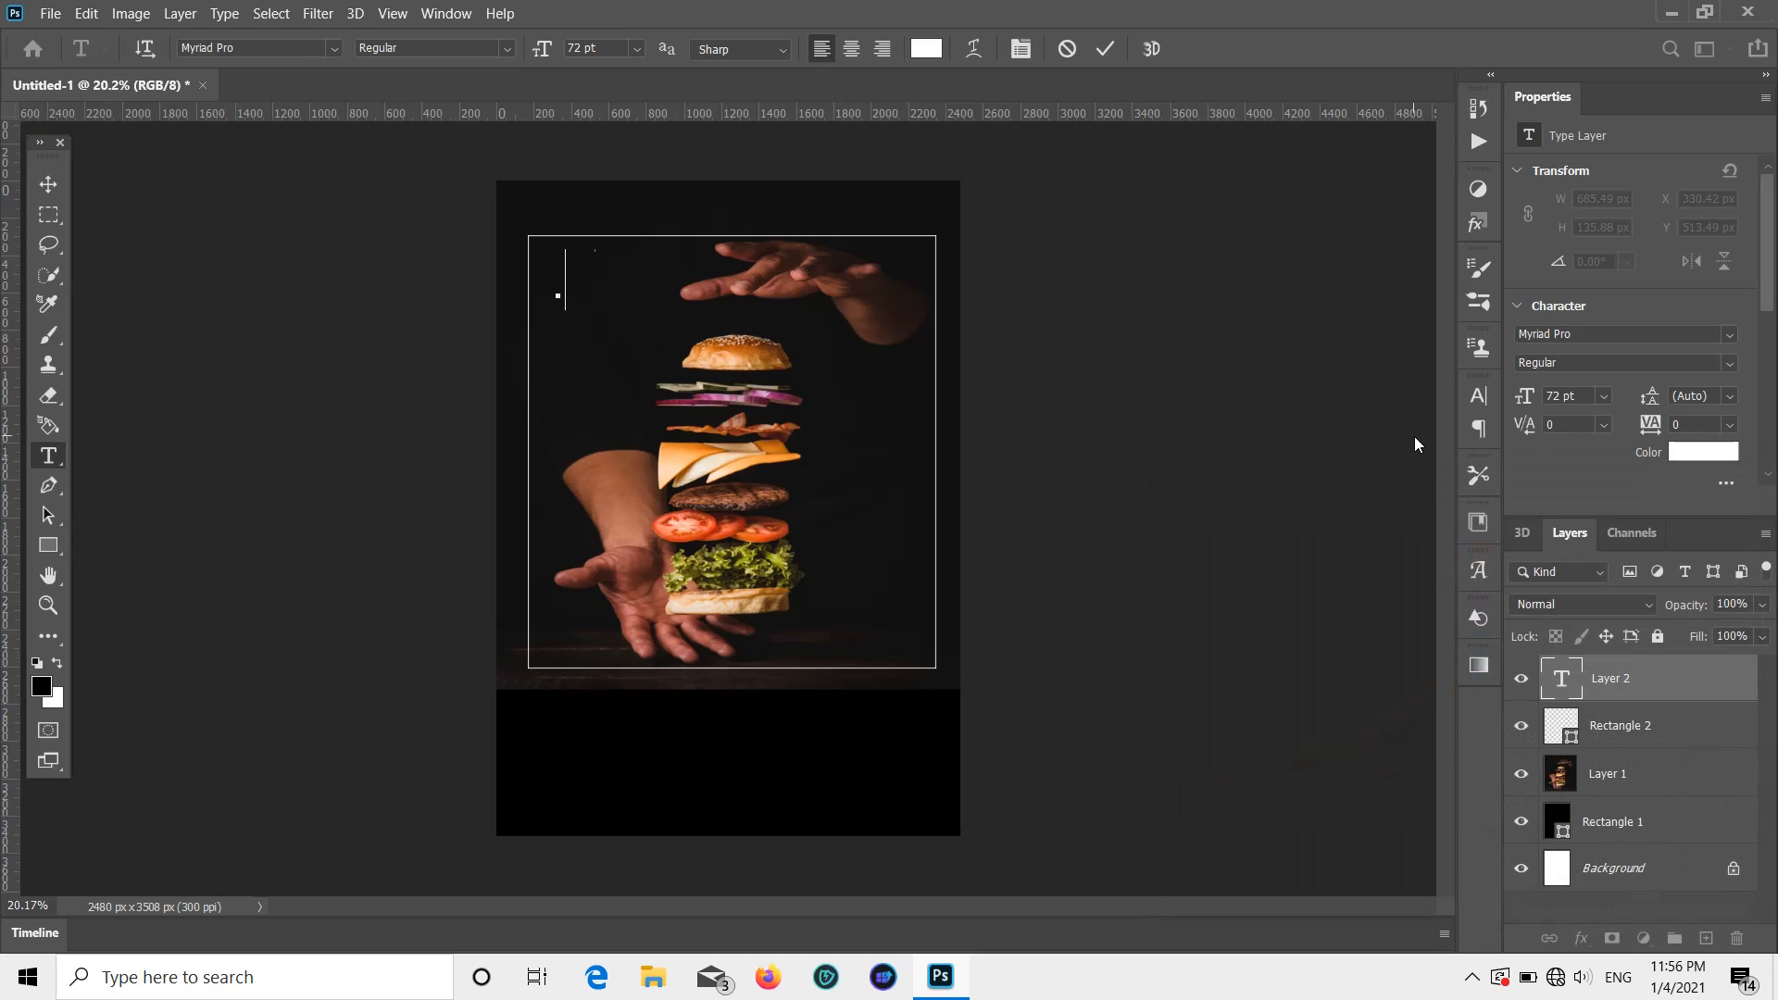
{"action": "type", "text": "BURGER "}
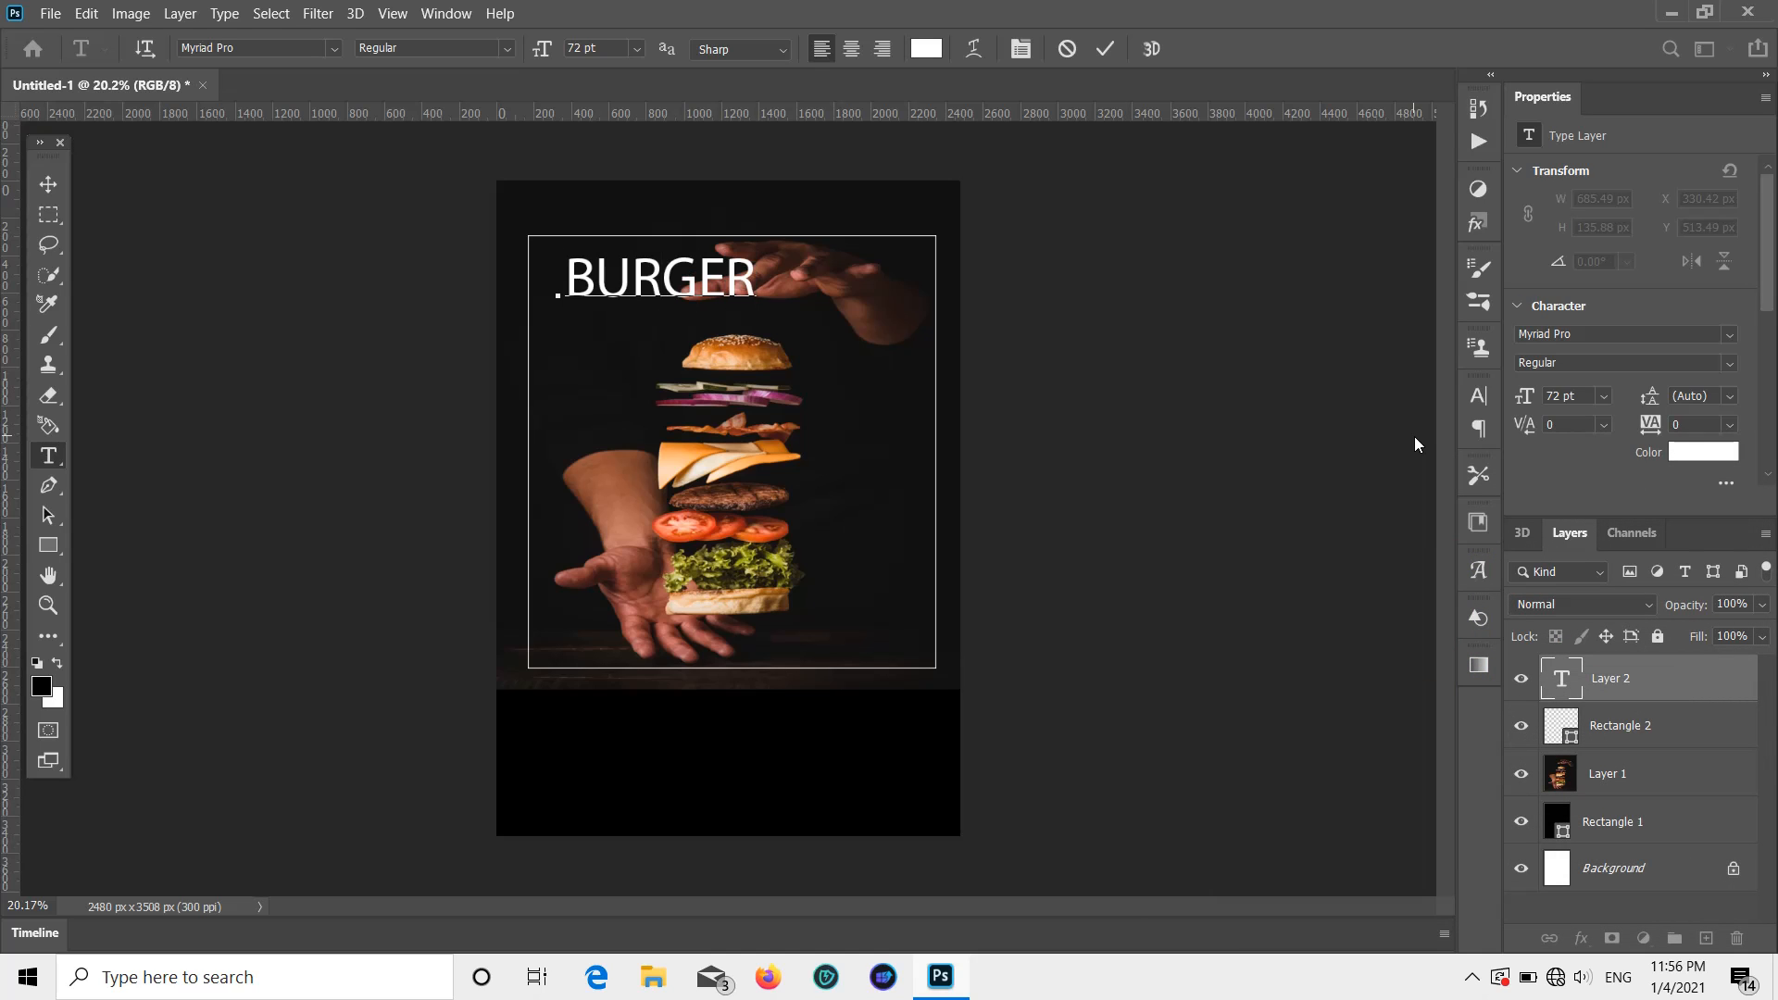
{"action": "type", "text": "HOUSE"}
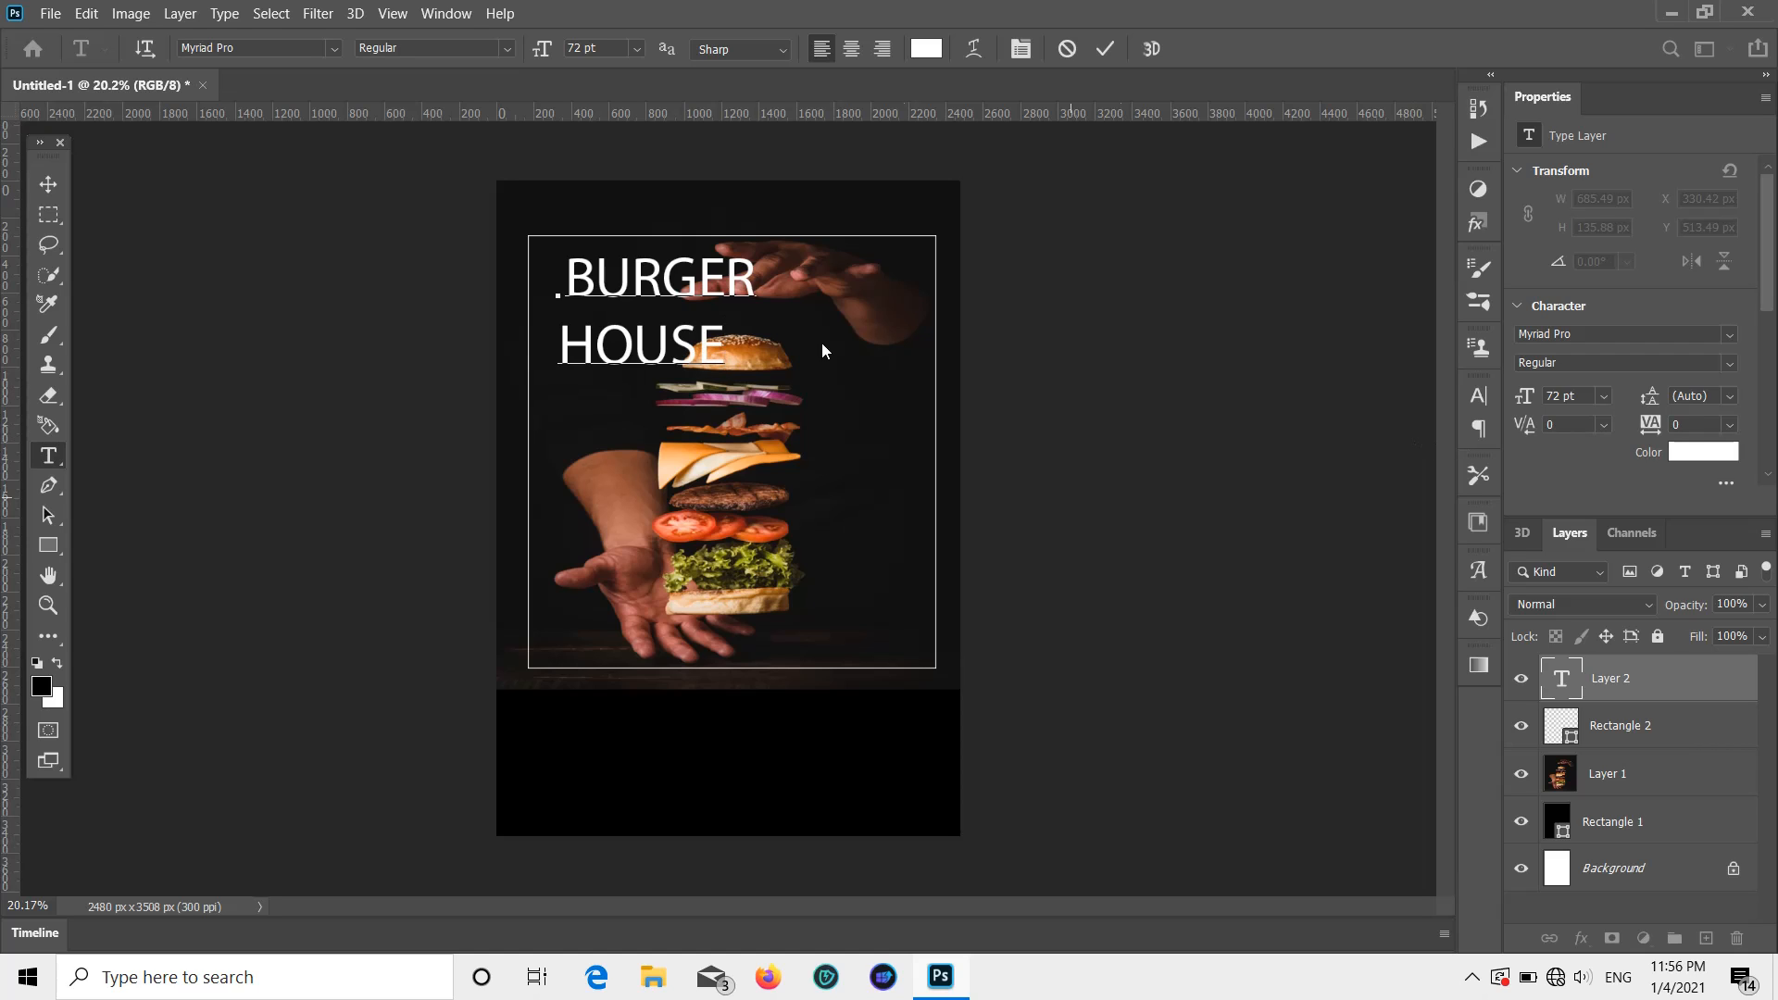
Step: Move the title slightly up and left within the frame and set its font to Clarendon Blk BT
{"action": "left_click", "coordinate": [49, 184]}
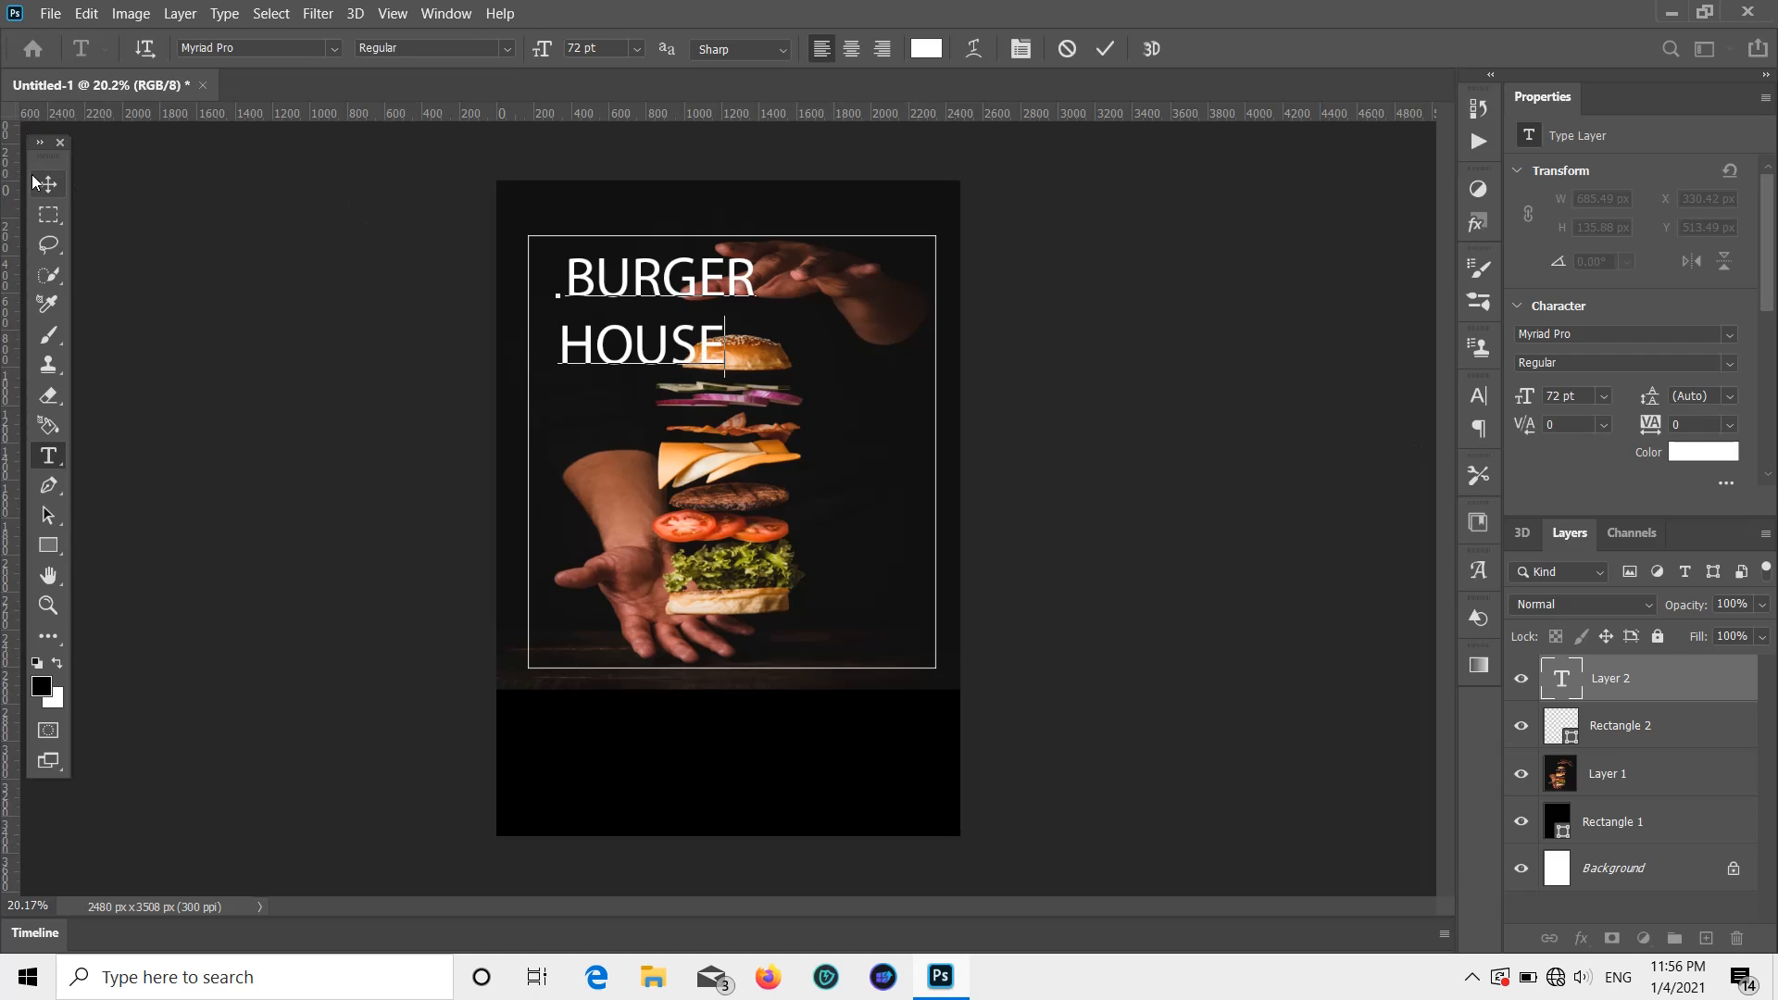
{"action": "mouse_move", "coordinate": [668, 273]}
{"action": "left_mouse_down"}
{"action": "mouse_move", "coordinate": [699, 273]}
{"action": "mouse_move", "coordinate": [681, 227]}
{"action": "mouse_move", "coordinate": [648, 269]}
{"action": "mouse_move", "coordinate": [667, 275]}
{"action": "left_mouse_up"}
{"action": "double_click", "coordinate": [669, 275]}
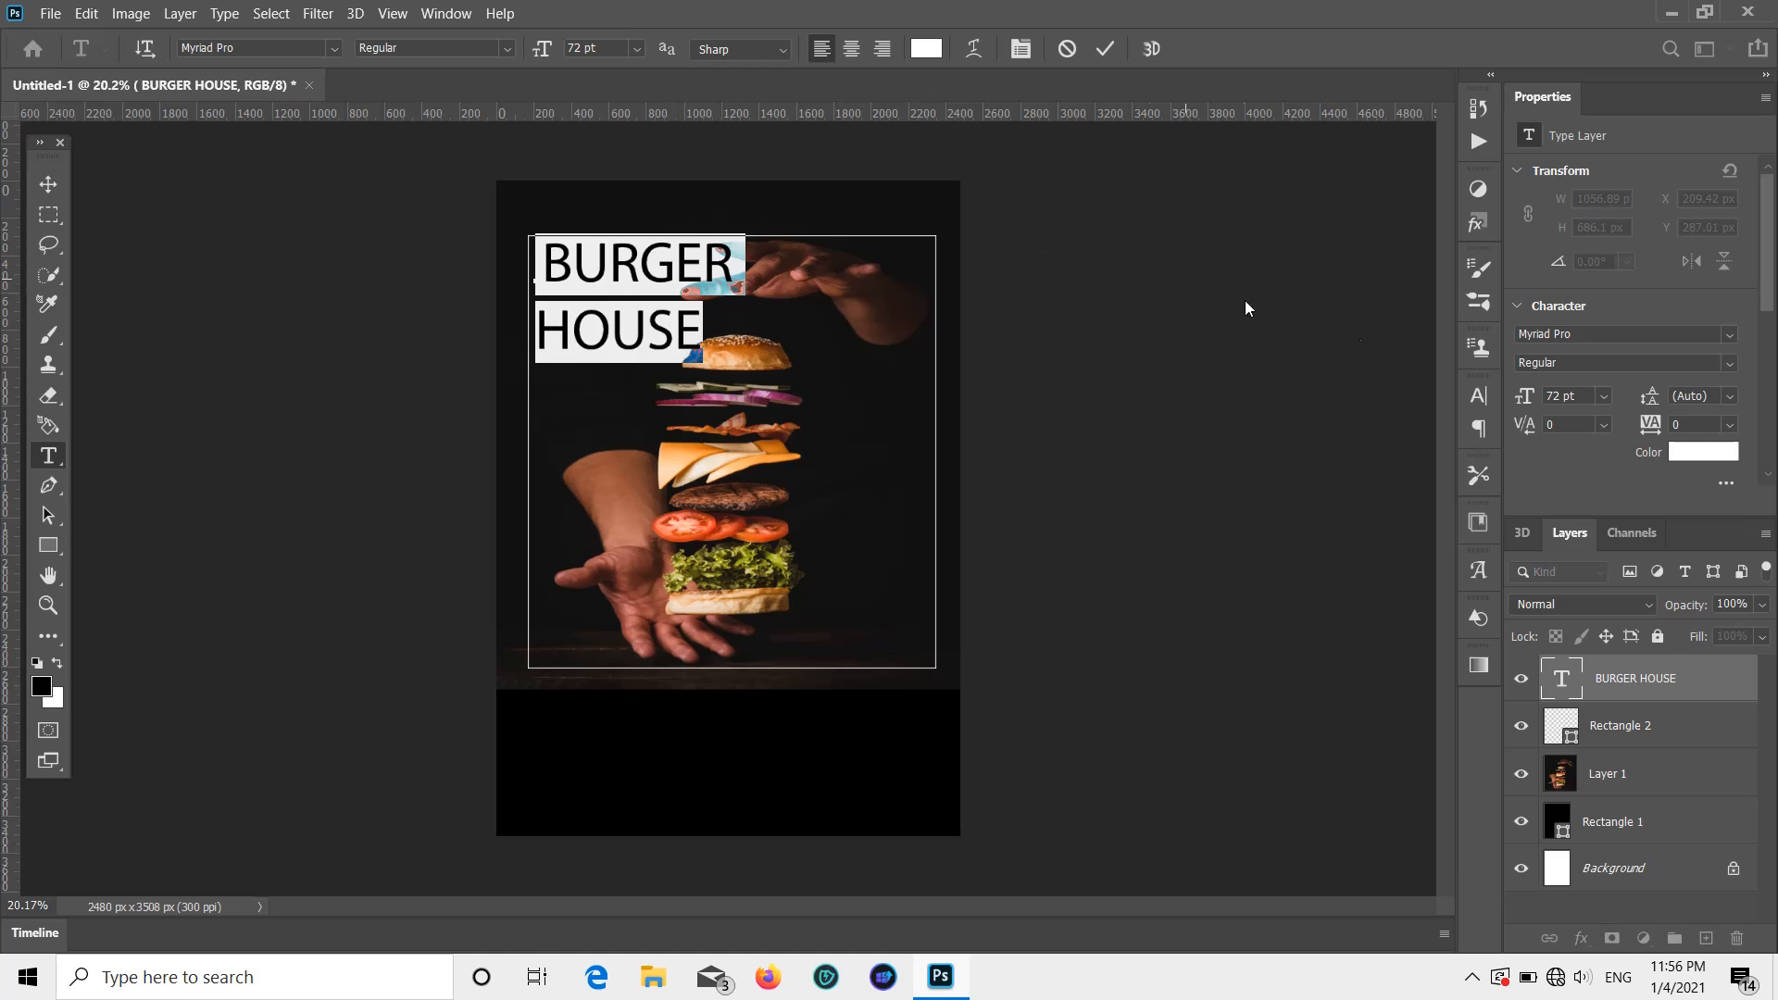
{"action": "left_click", "coordinate": [1729, 336]}
{"action": "scroll", "coordinate": [1634, 434], "scroll_direction": "up", "scroll_amount": 15}
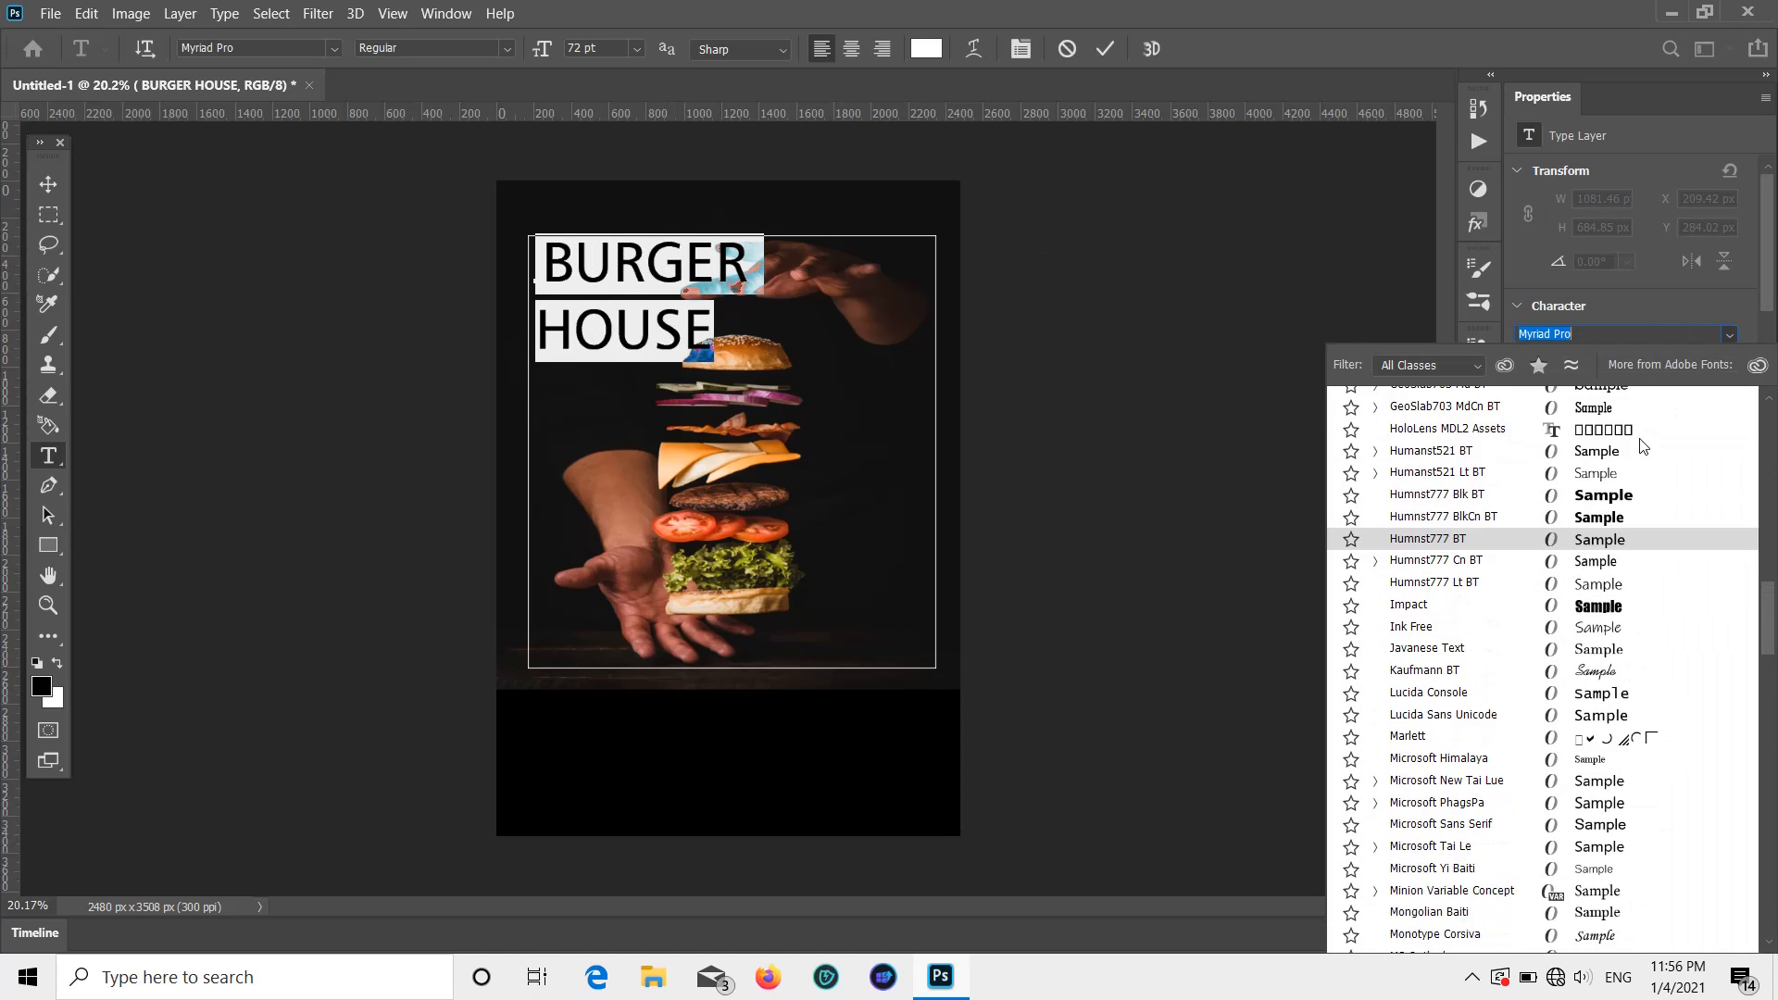
{"action": "scroll", "coordinate": [1634, 433], "scroll_direction": "up", "scroll_amount": 10}
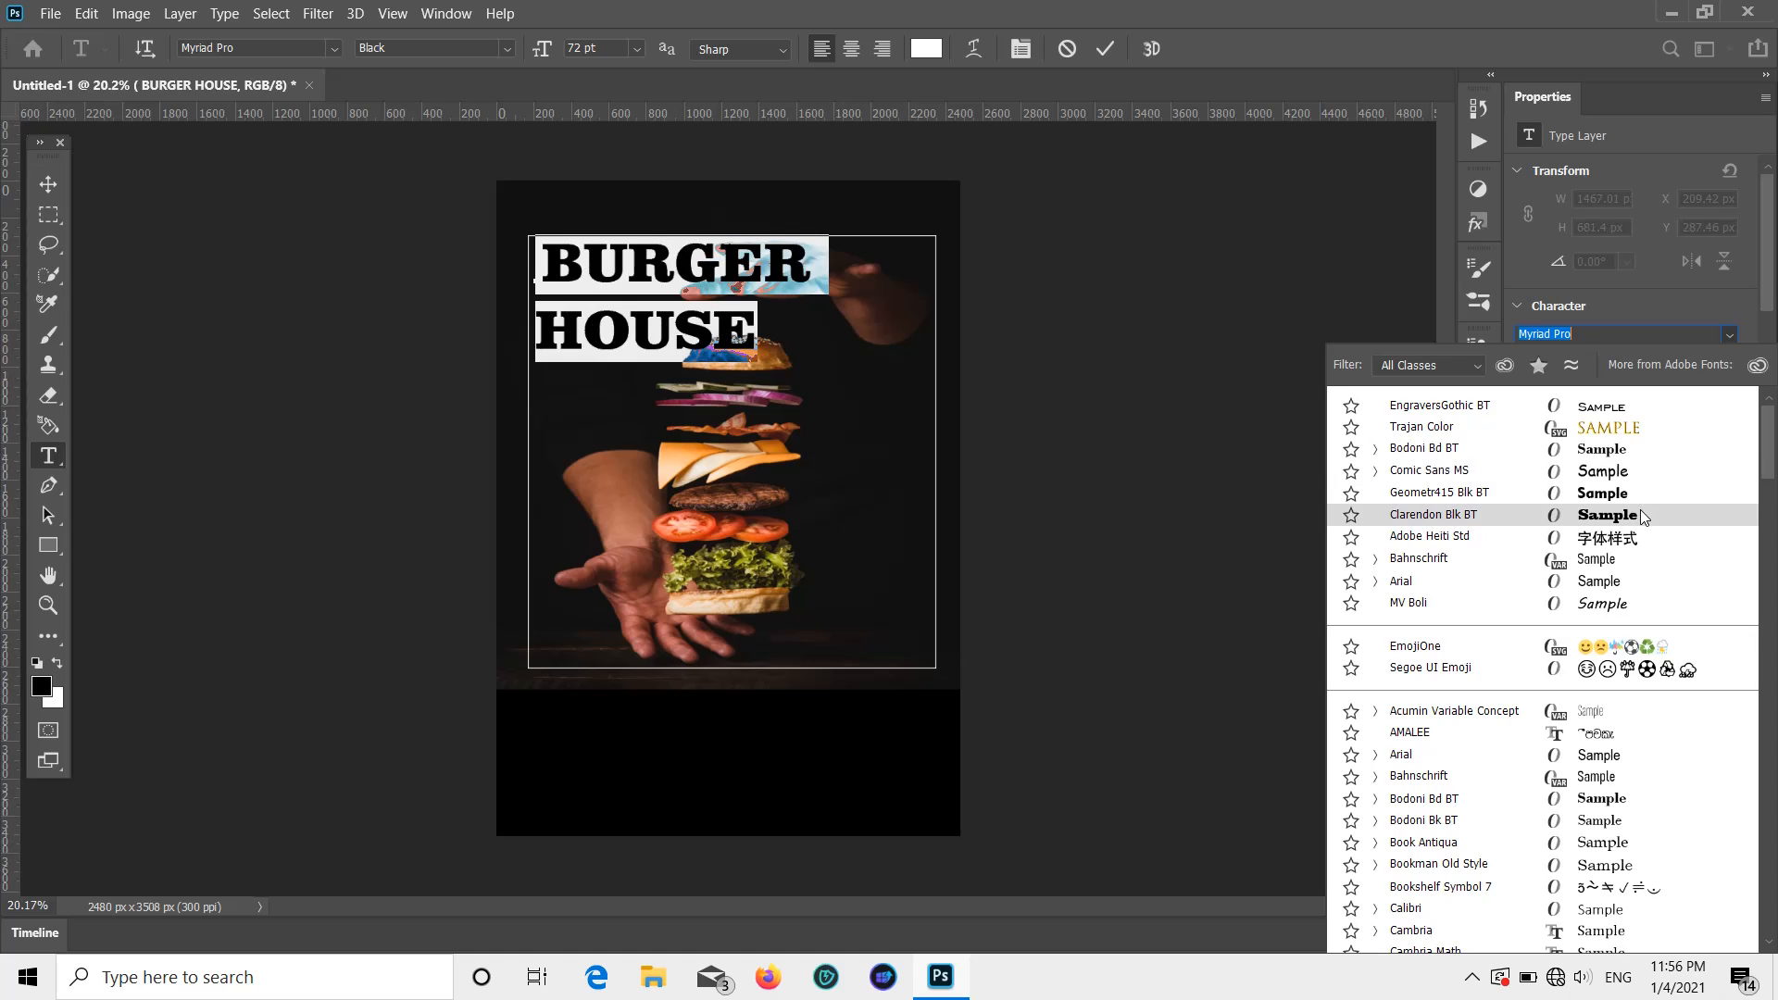
{"action": "left_click", "coordinate": [1641, 515]}
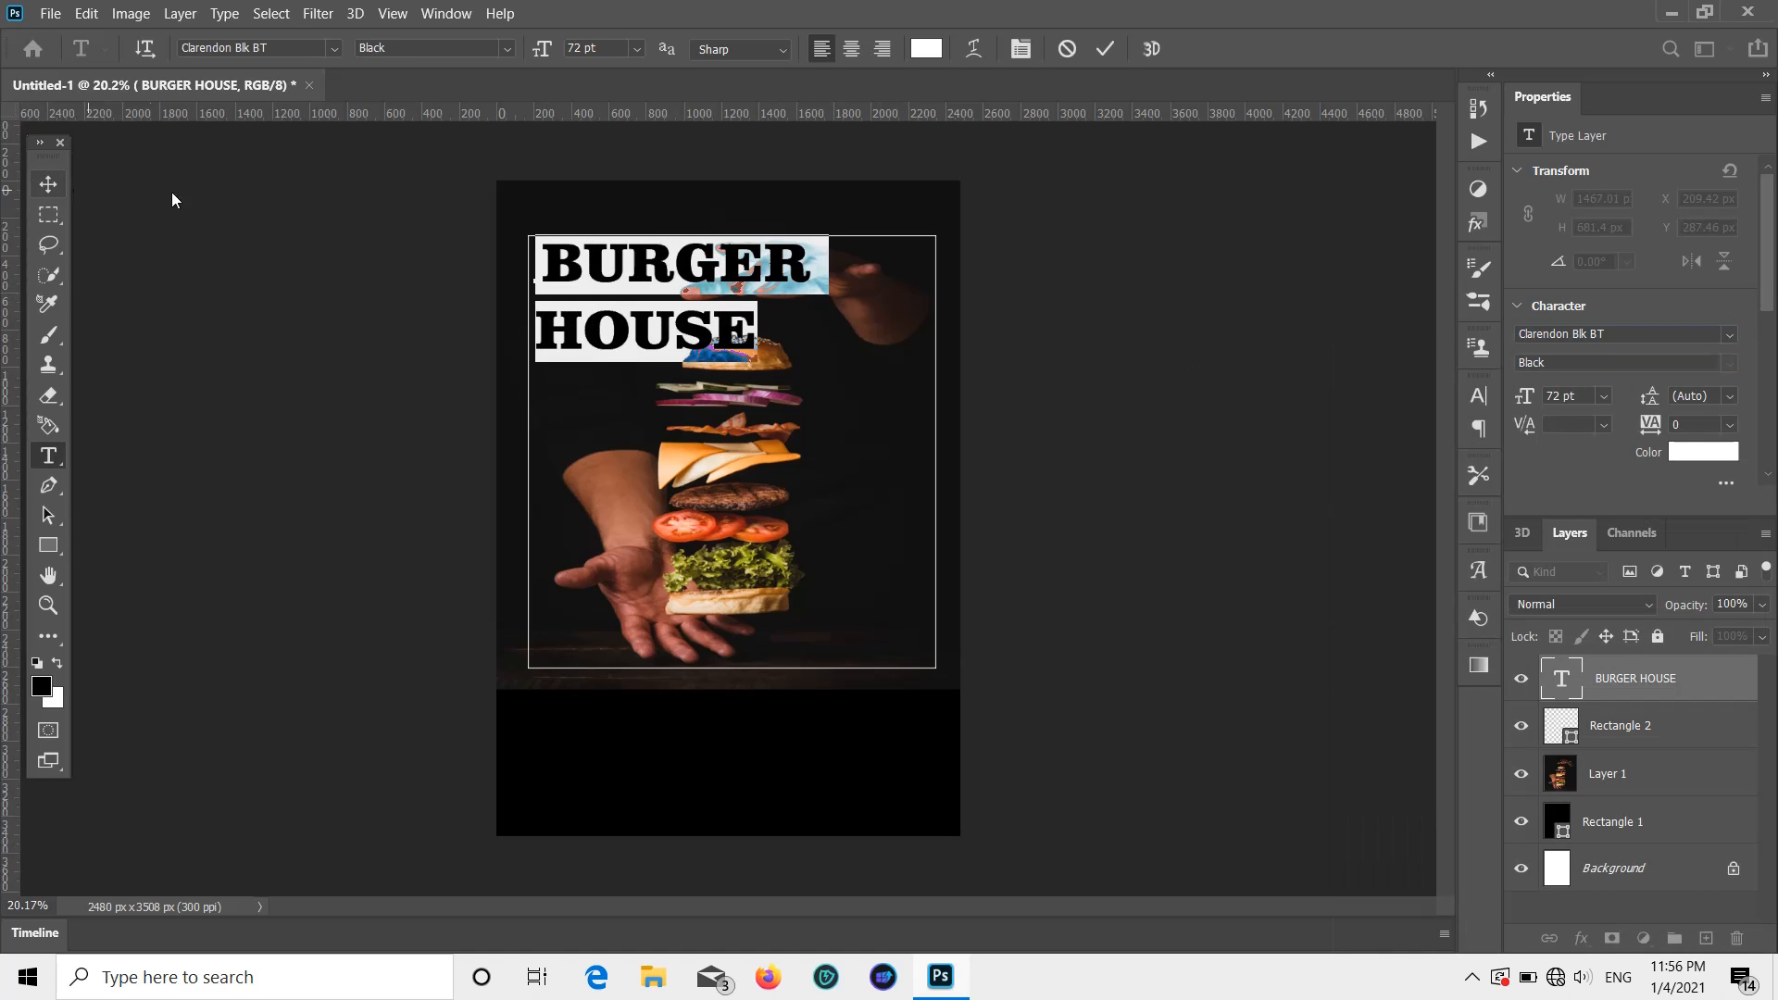
Step: Try indenting the title's second line, HOUSE, with leading spaces
{"action": "left_click", "coordinate": [542, 325]}
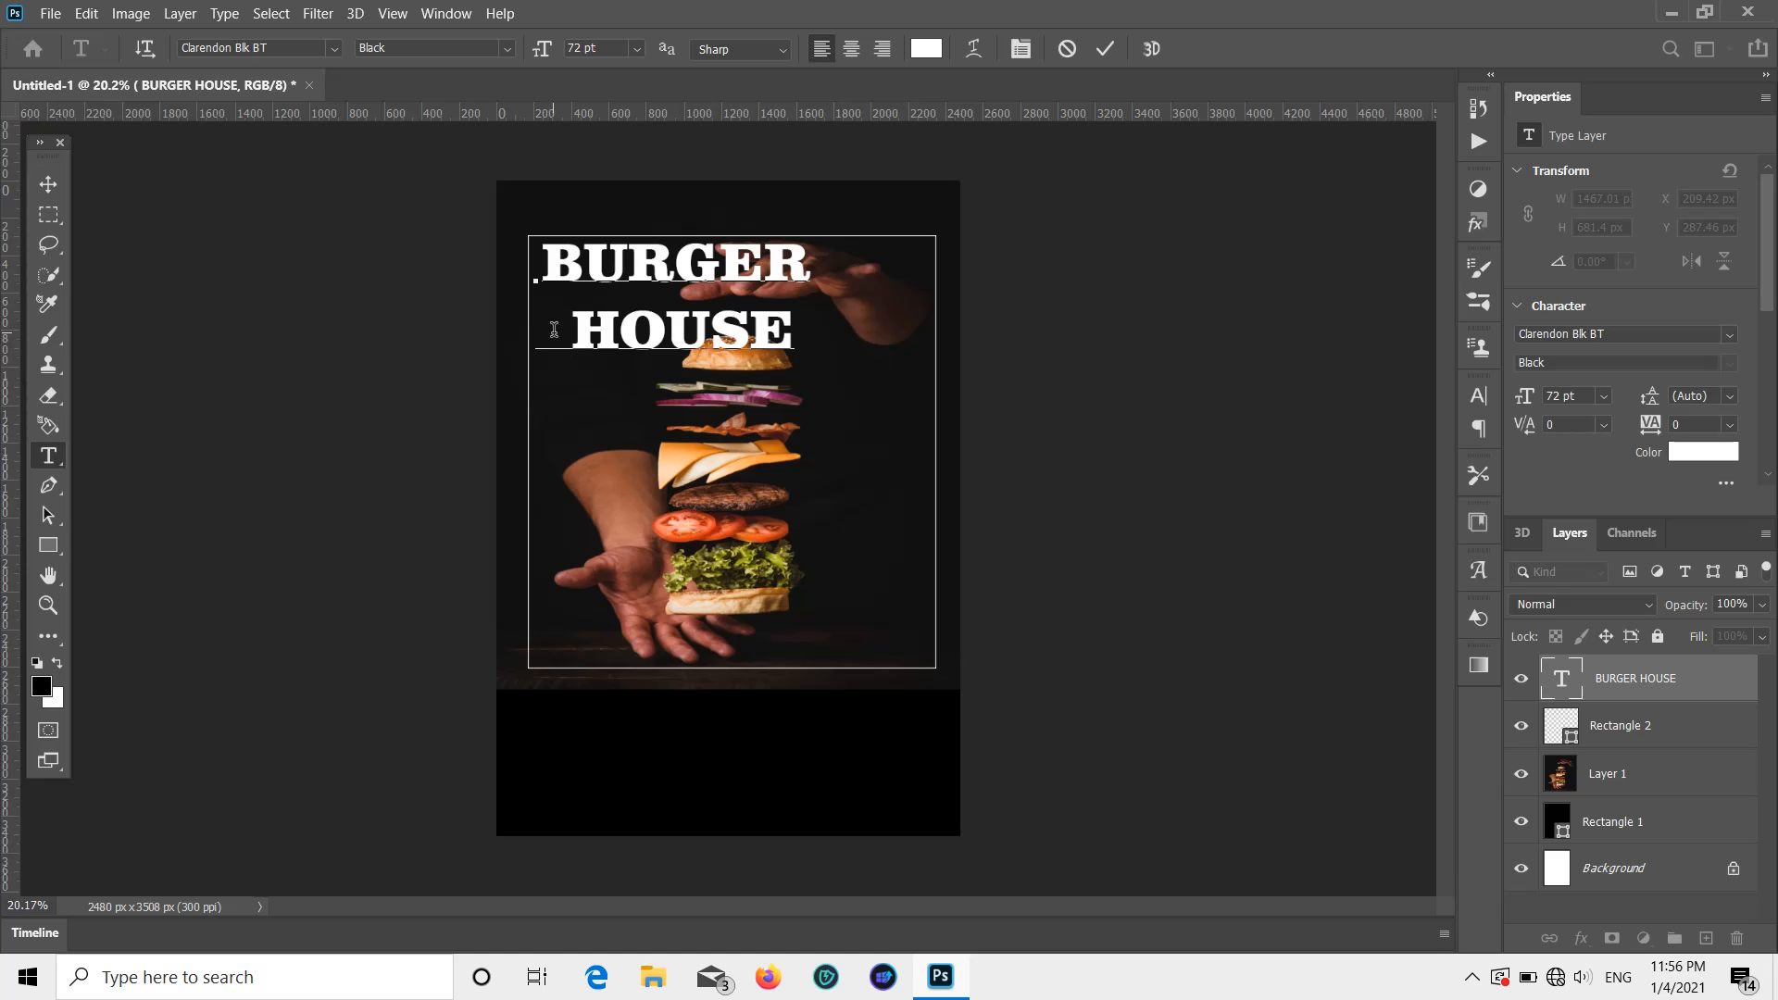
{"action": "key", "text": "BackSpace"}
{"action": "key", "text": "BackSpace"}
Step: Move the white frame slightly upward and scale it to about 2330 × 2475 px
{"action": "left_click", "coordinate": [48, 183]}
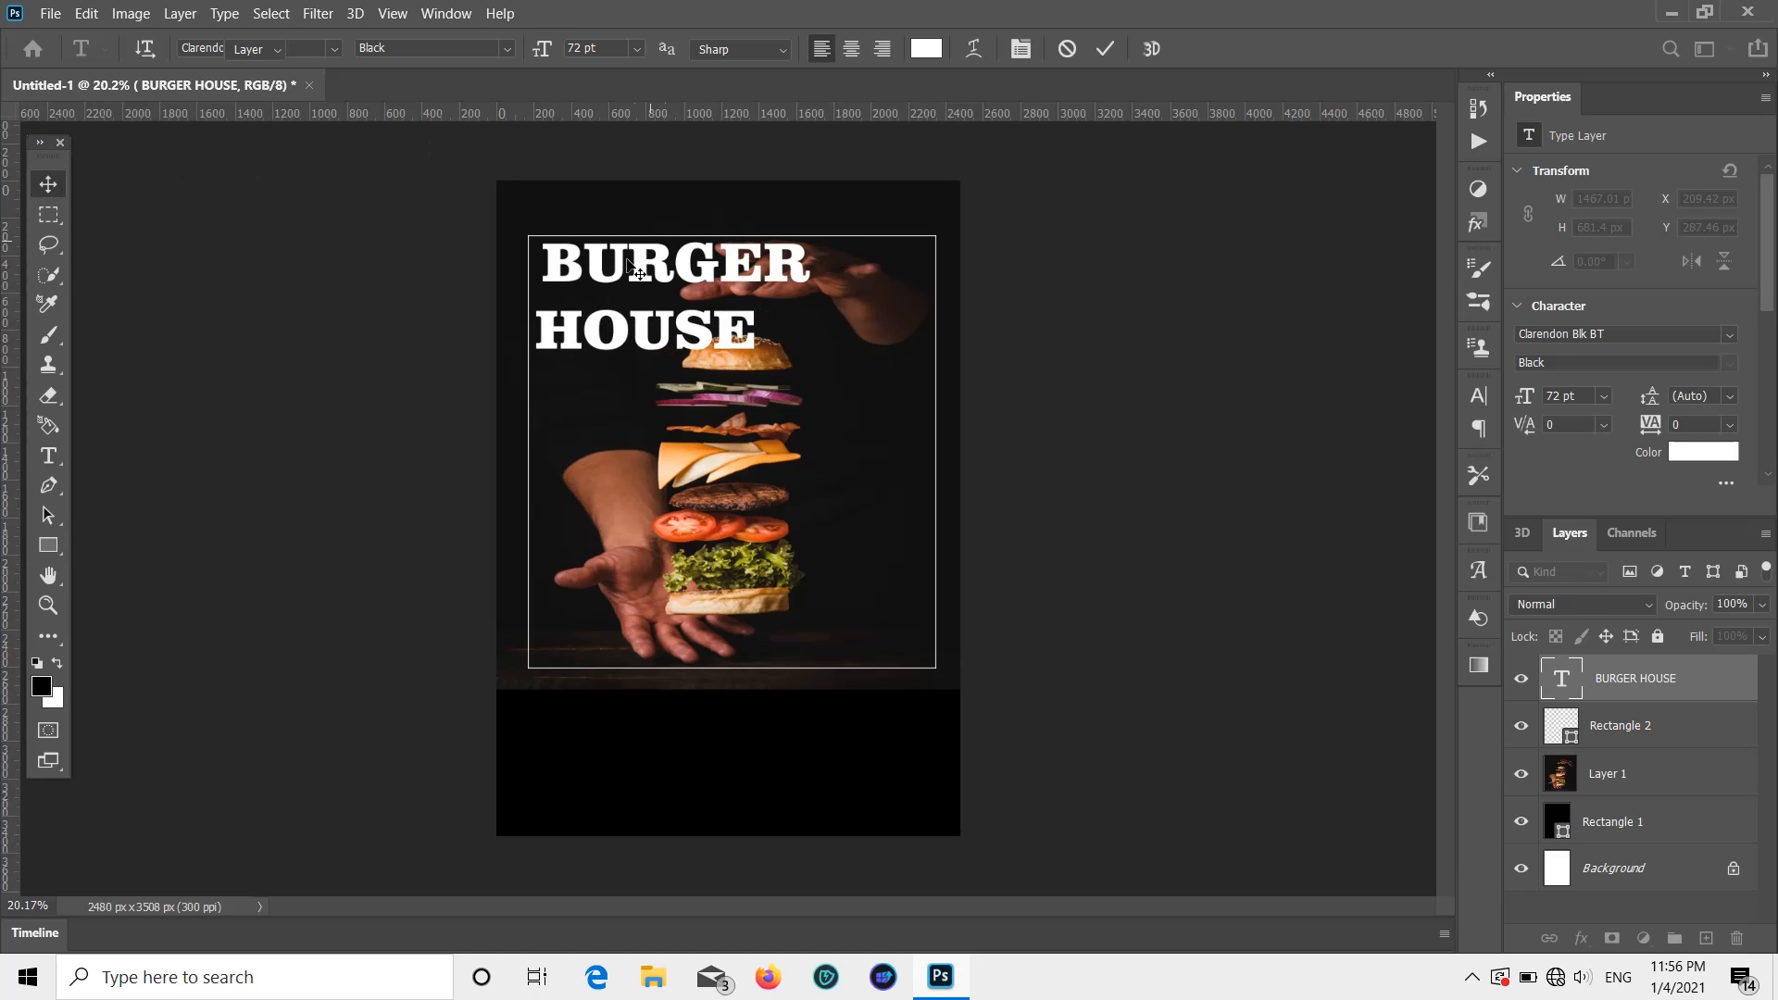
{"action": "left_click", "coordinate": [689, 250]}
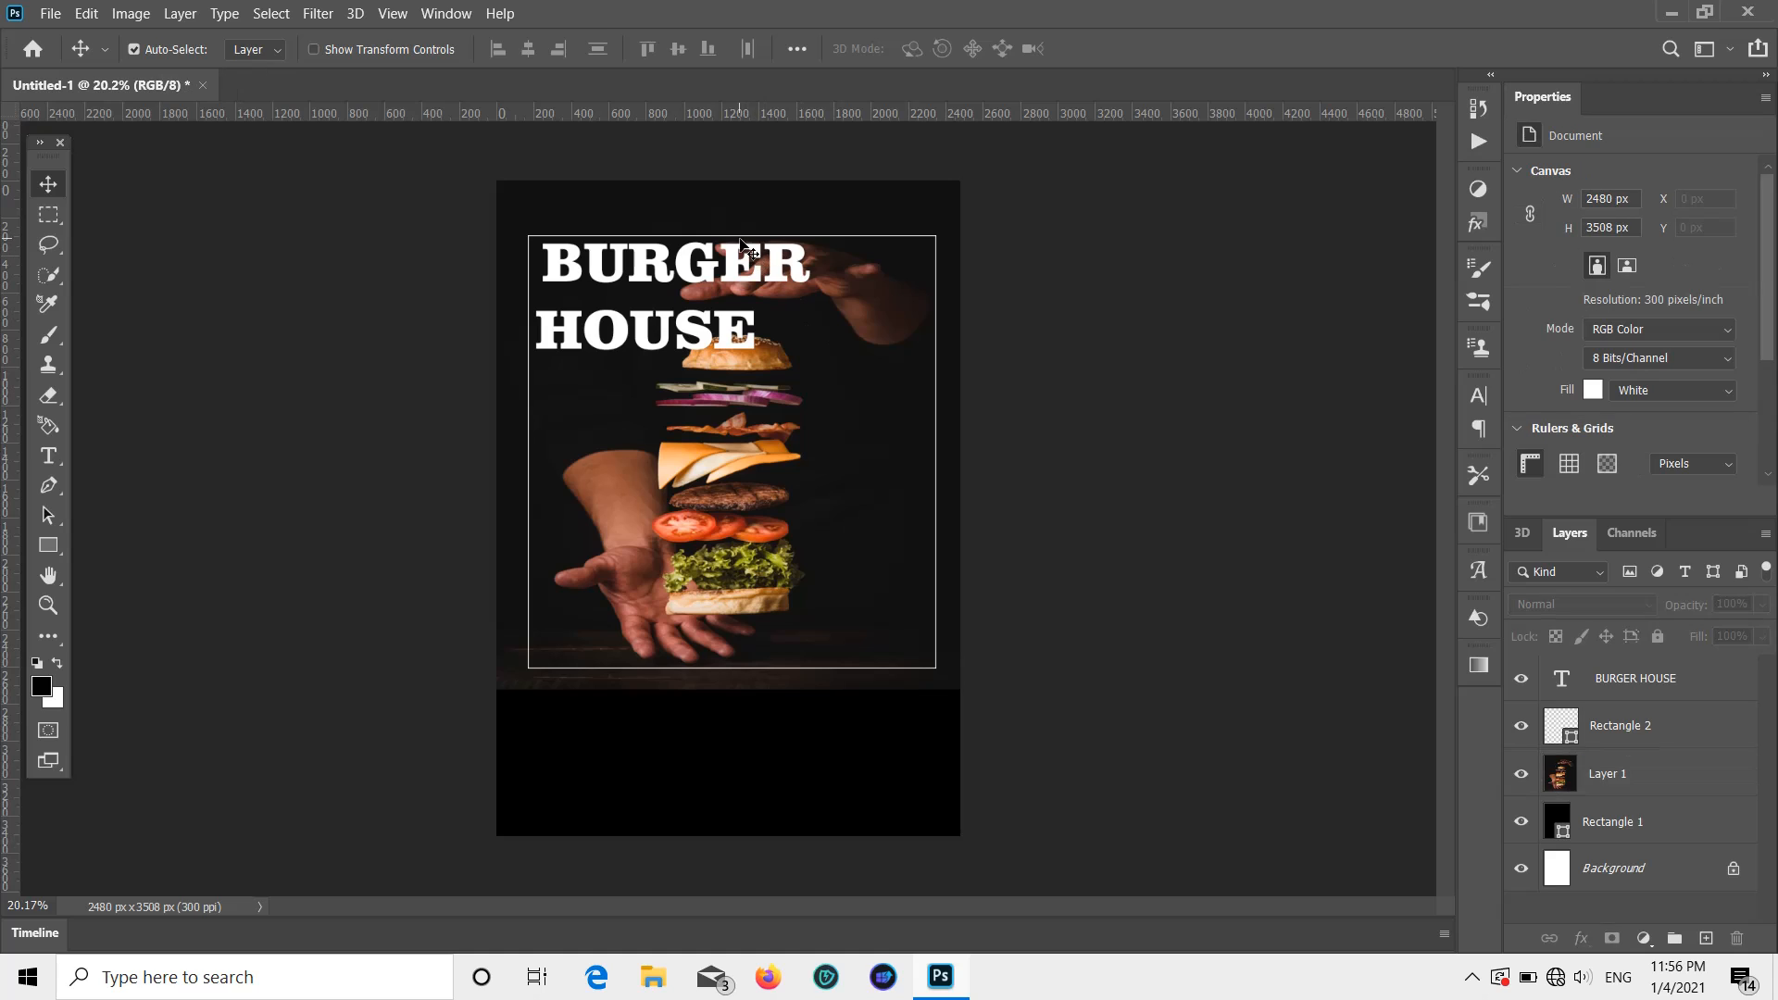
{"action": "left_click_drag", "start_coordinate": [738, 236], "coordinate": [743, 233]}
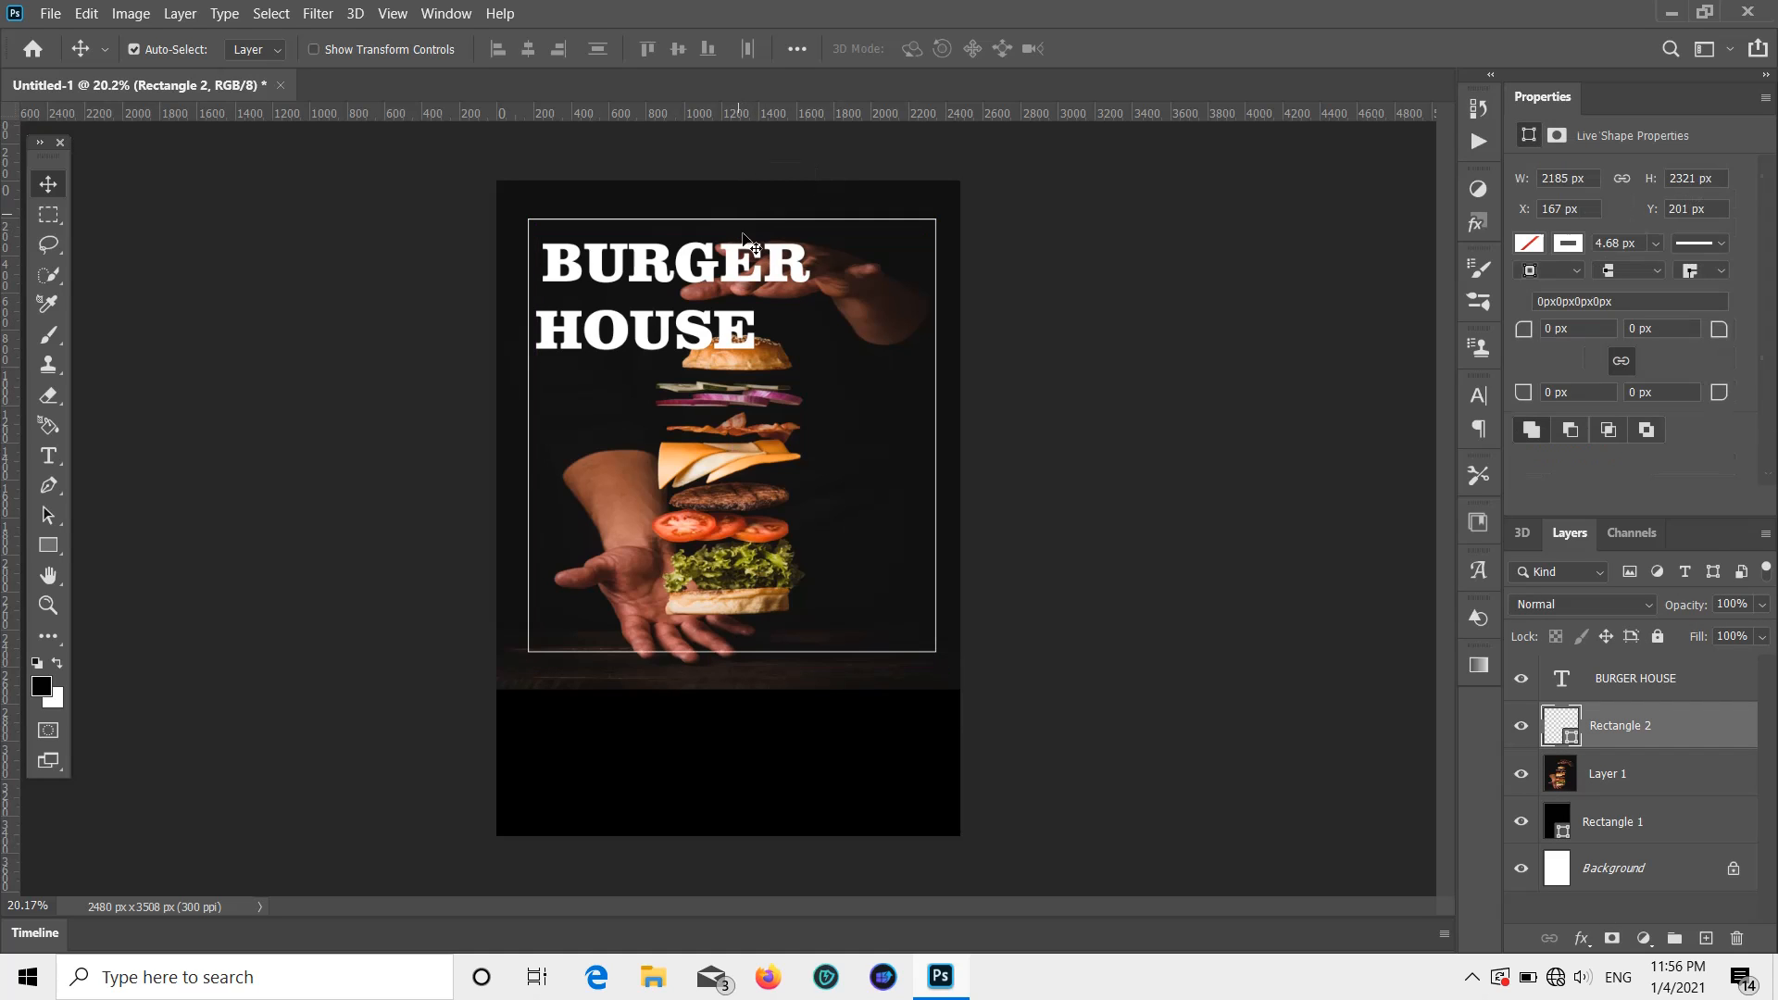
{"action": "key", "text": "ctrl+t"}
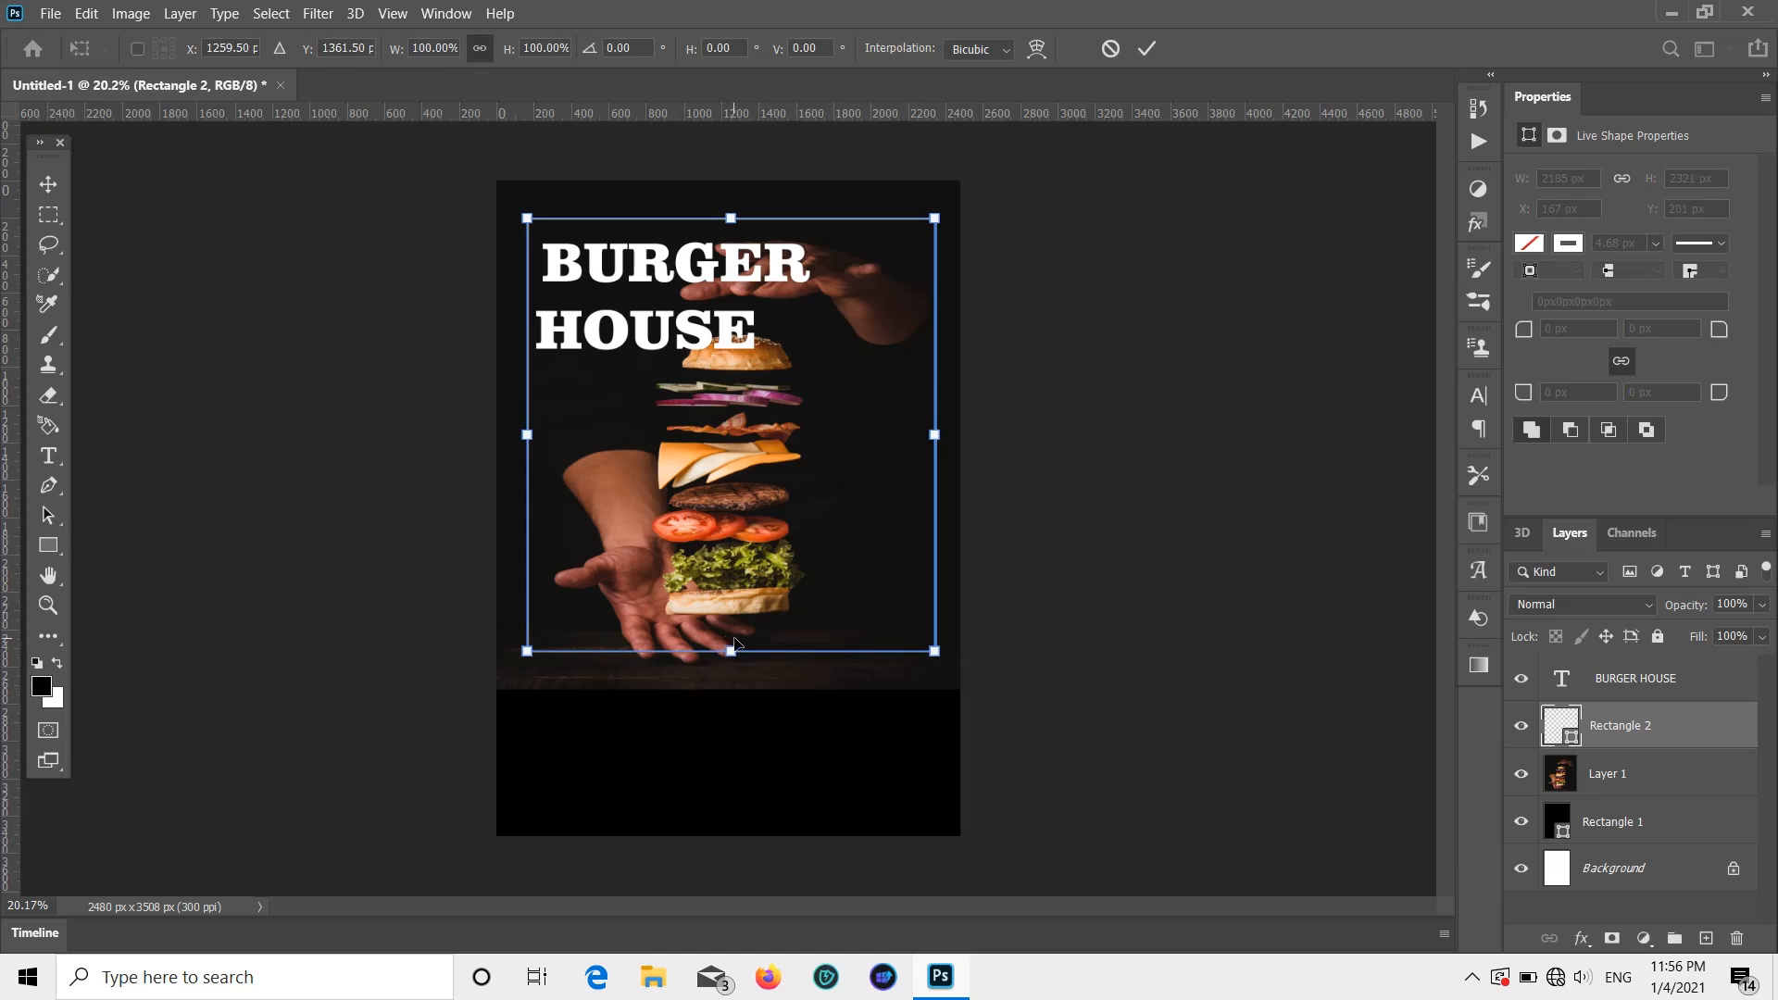
{"action": "left_click_drag", "start_coordinate": [732, 656], "coordinate": [731, 667]}
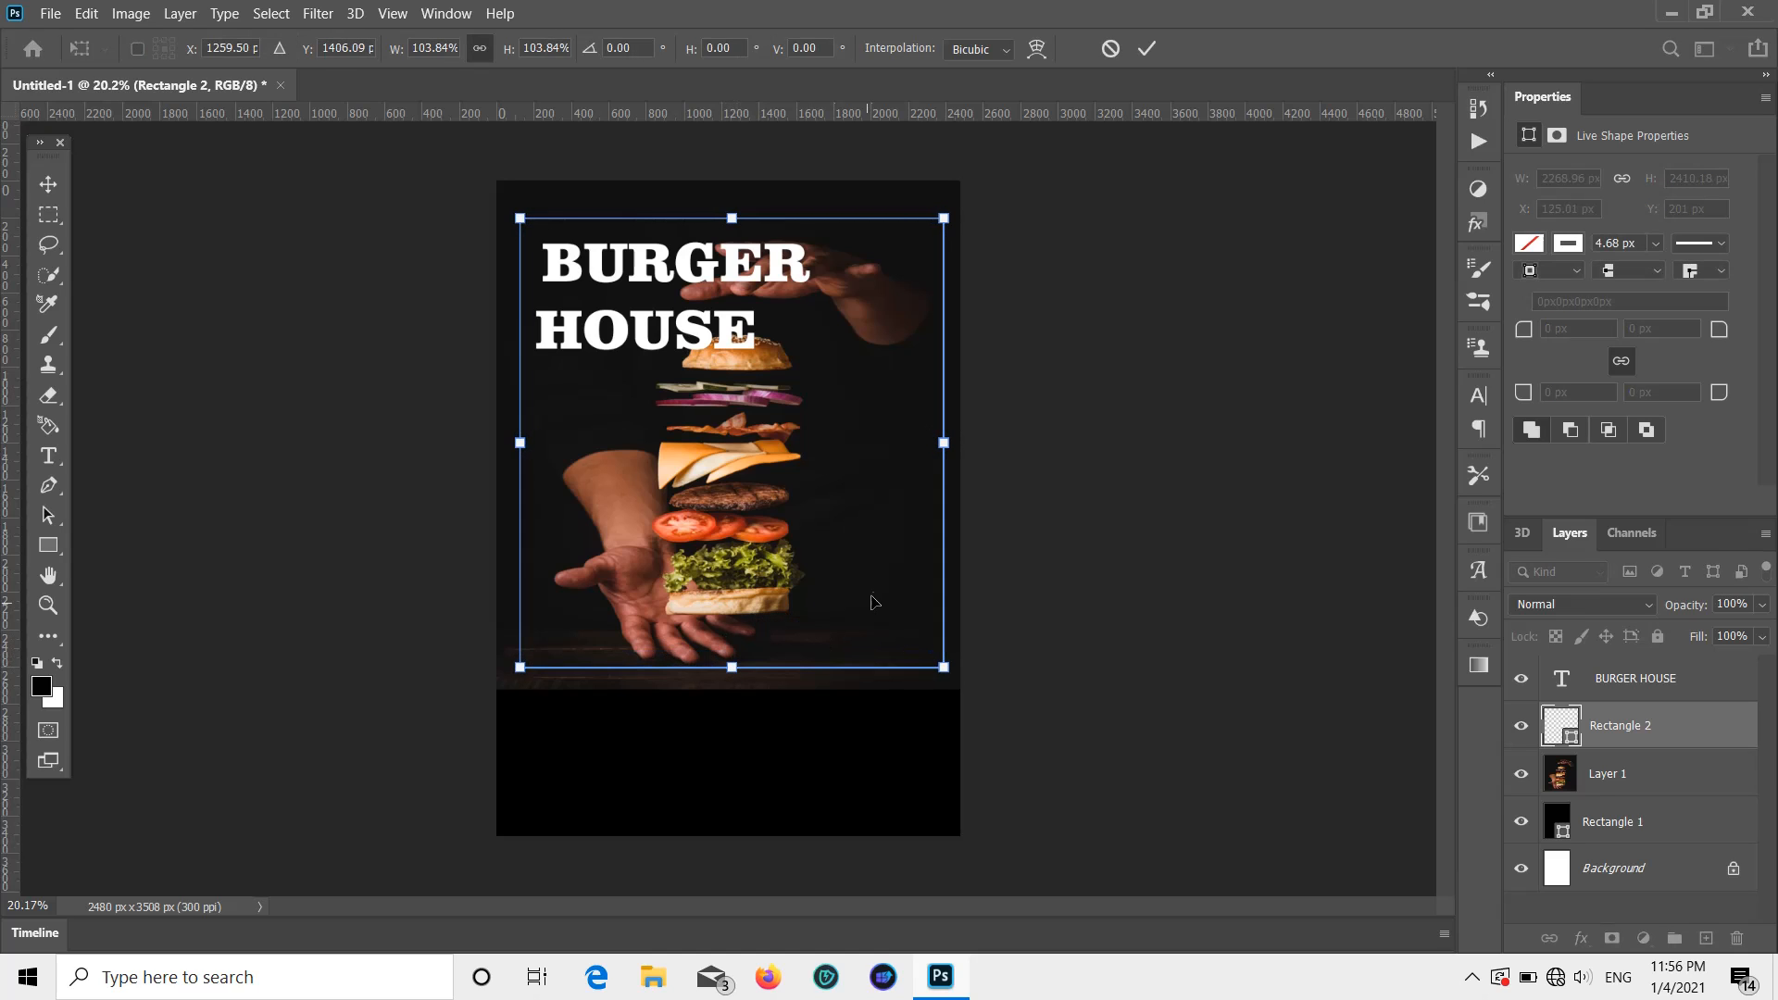
{"action": "left_click_drag", "start_coordinate": [733, 212], "coordinate": [731, 200]}
{"action": "left_click", "coordinate": [34, 184]}
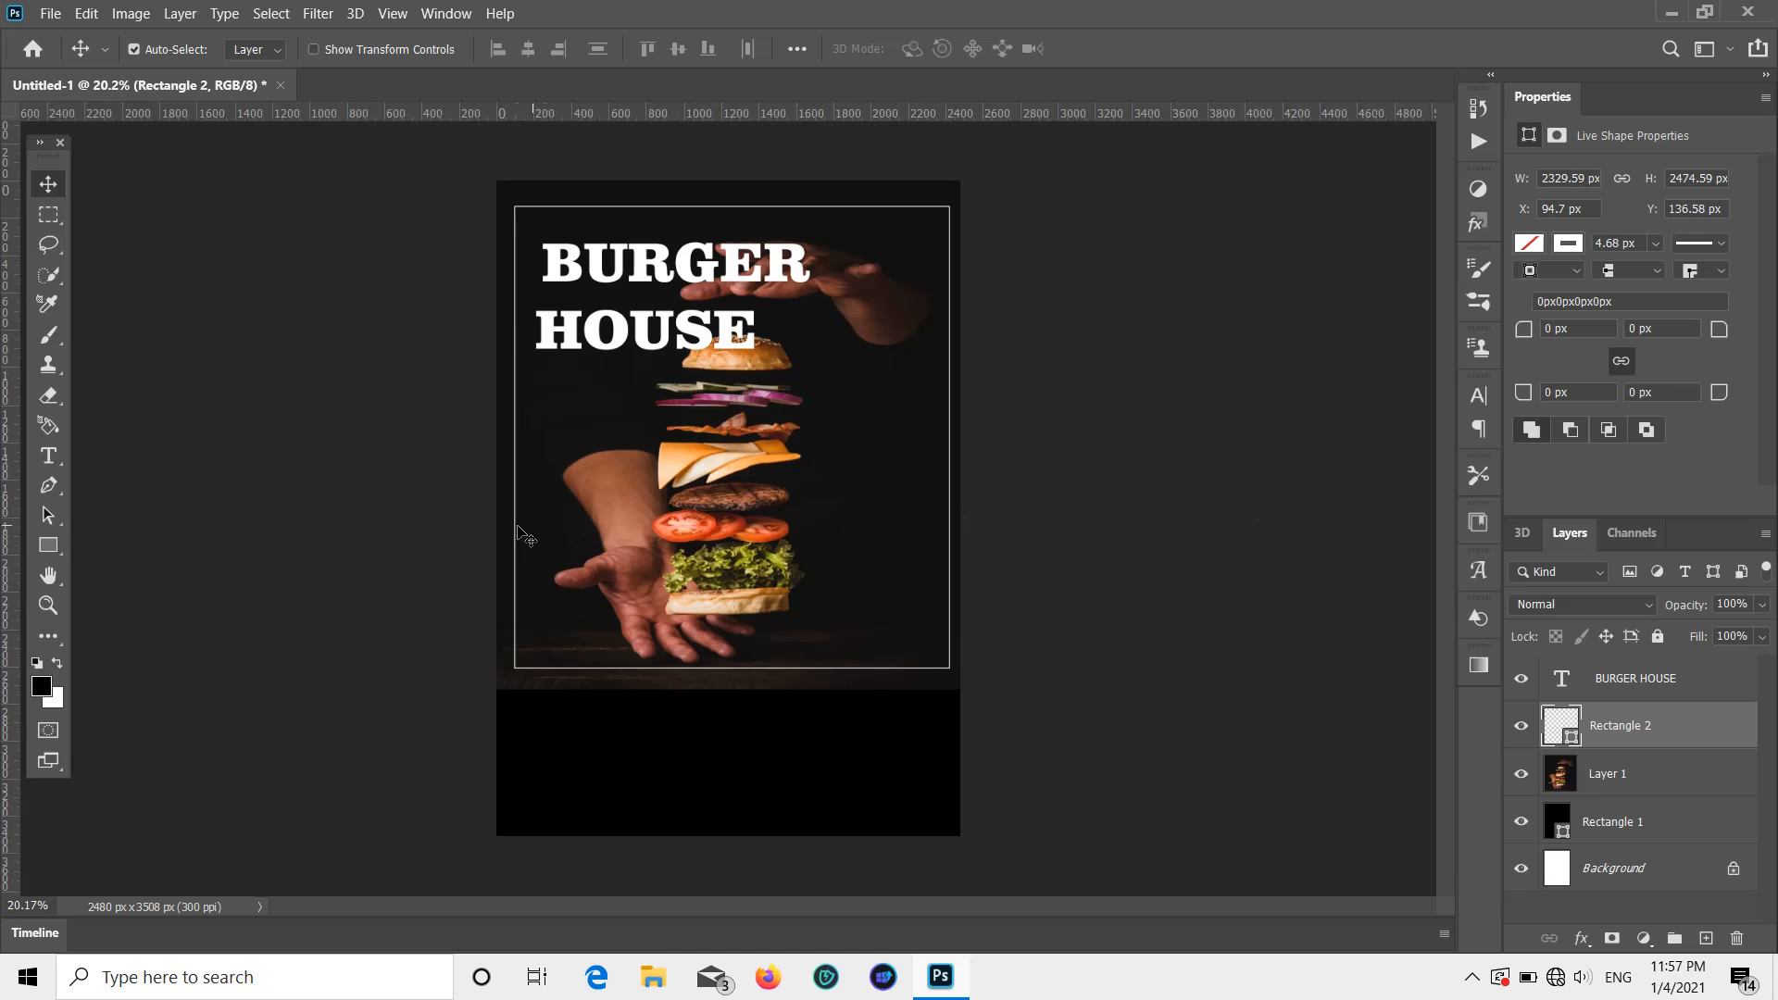
Step: Nudge the white frame slightly upward and shift the BURGER HOUSE title a little up and left
{"action": "left_click_drag", "start_coordinate": [513, 518], "coordinate": [514, 515]}
{"action": "left_click_drag", "start_coordinate": [593, 266], "coordinate": [588, 251]}
{"action": "left_click", "coordinate": [1093, 400]}
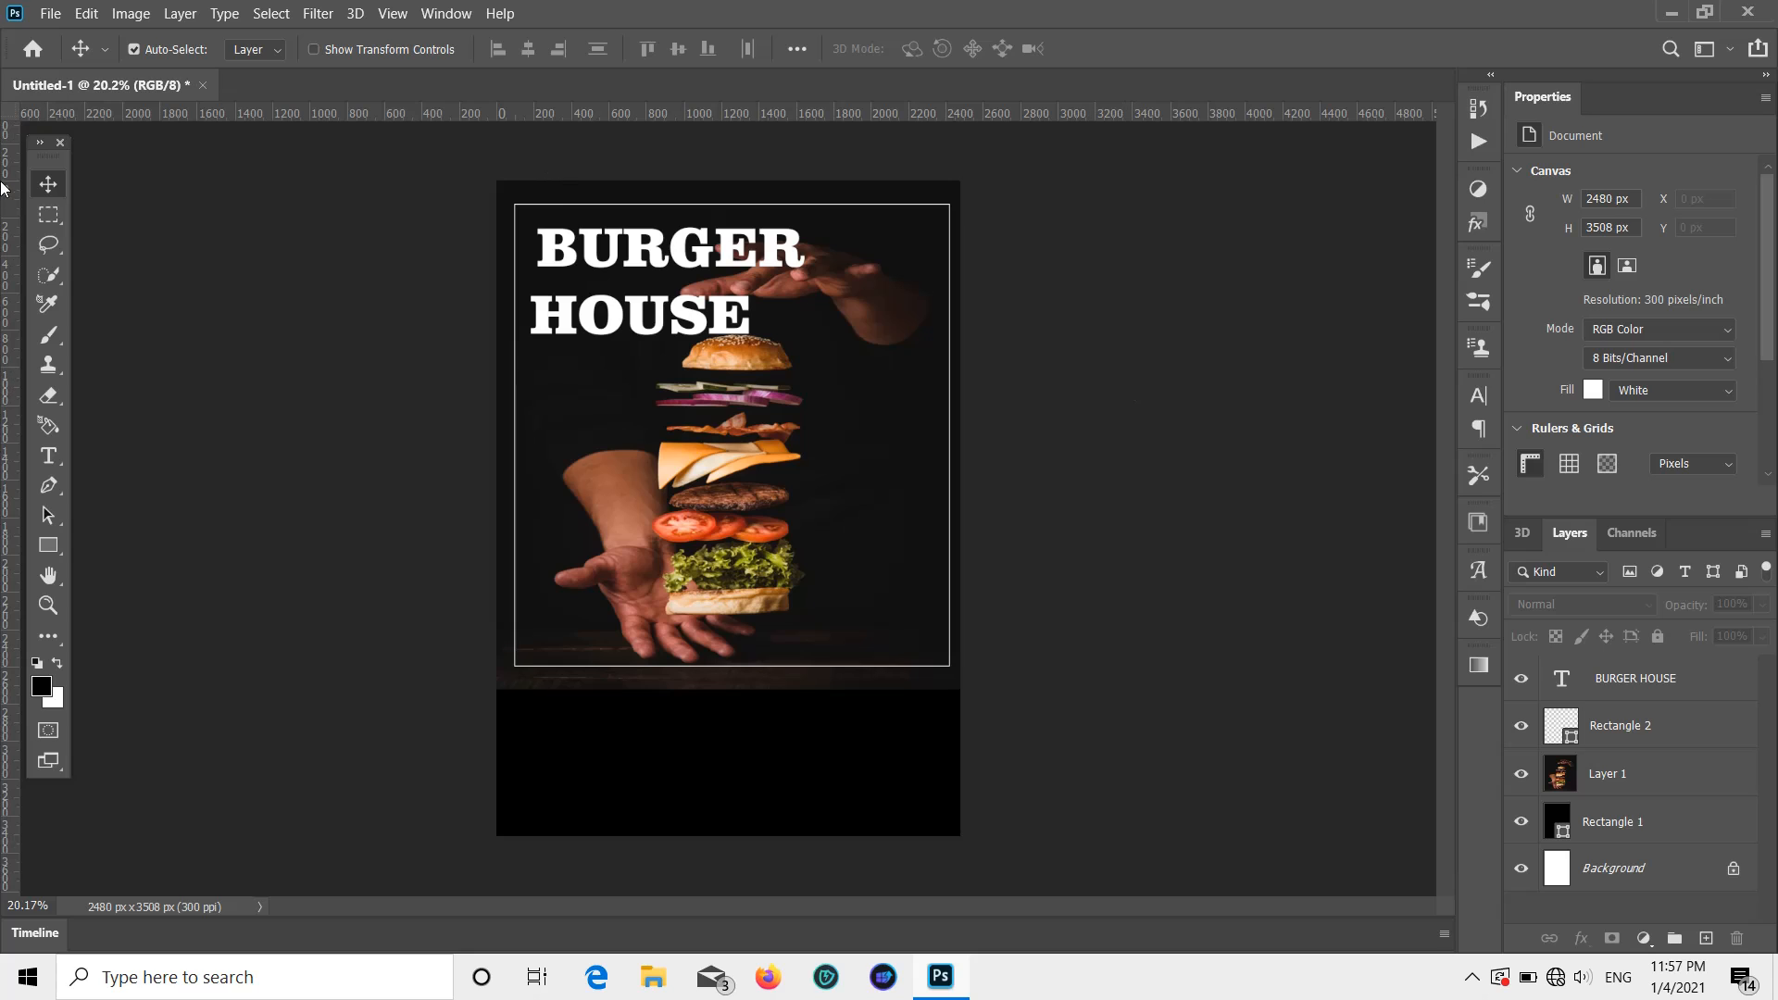
Step: Draw a circle about 522 px in diameter across the burger photo's lower edge, near the poster's left side
{"action": "left_click", "coordinate": [48, 516]}
{"action": "right_click", "coordinate": [50, 544]}
{"action": "left_click", "coordinate": [138, 589]}
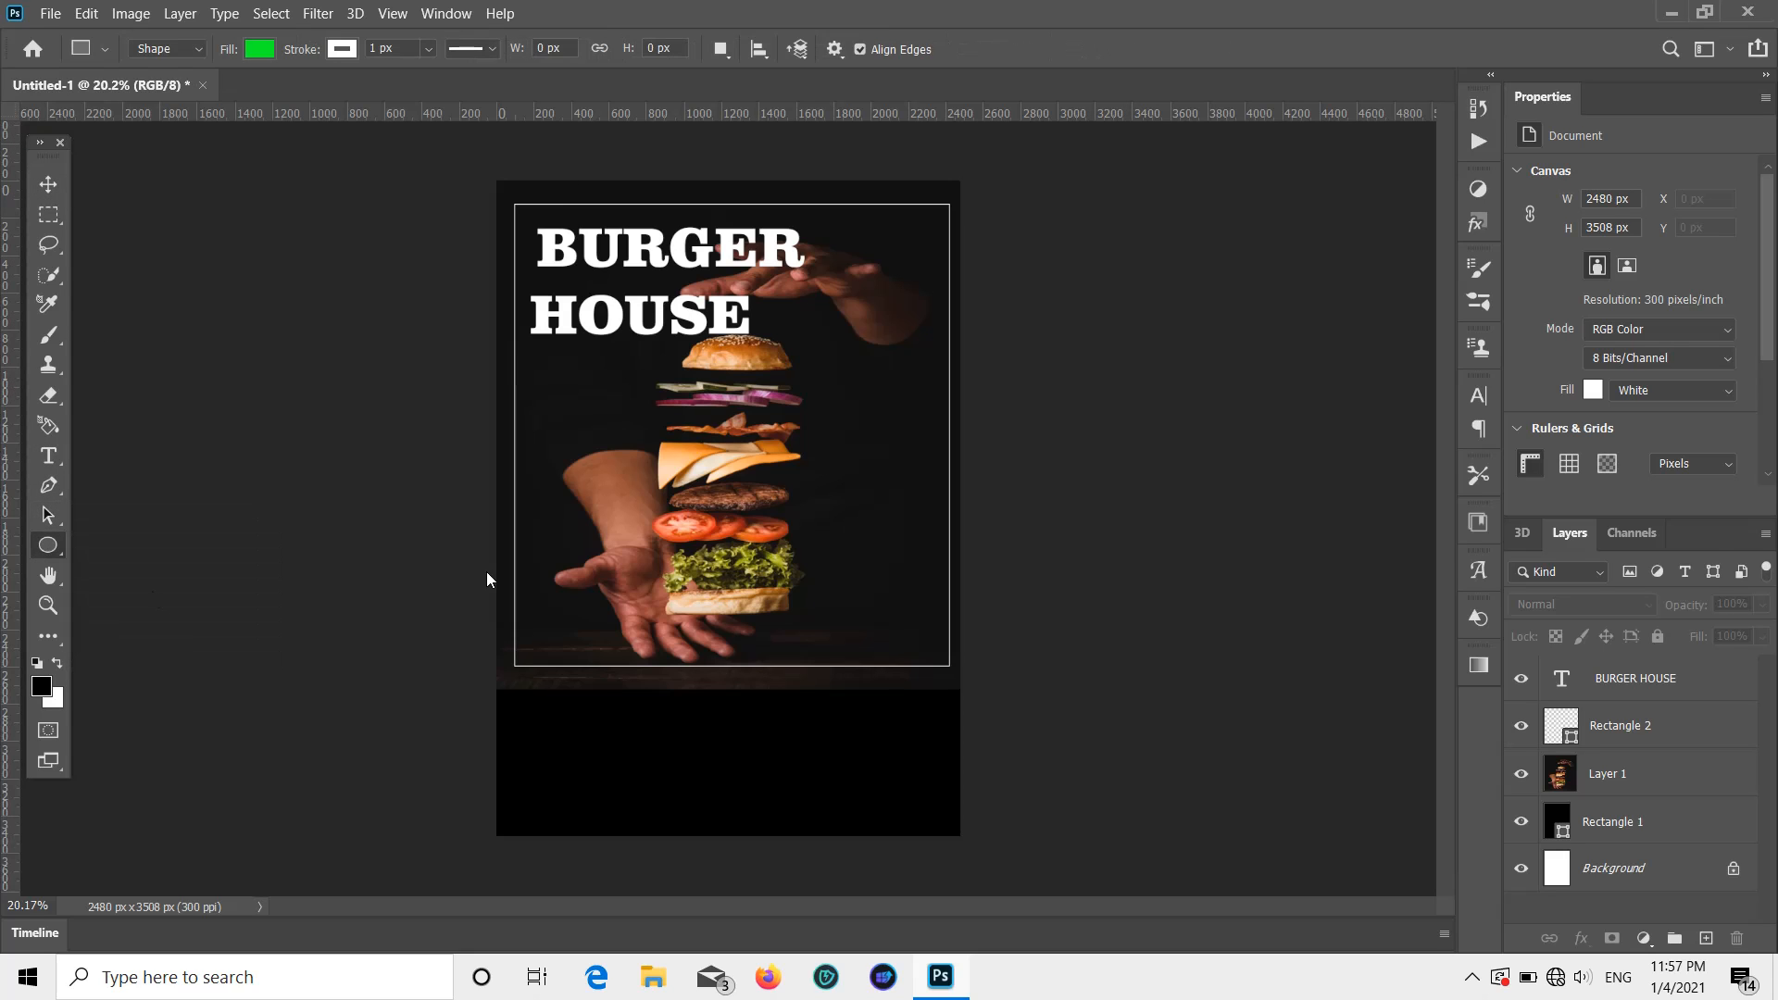
{"action": "scroll", "coordinate": [722, 608], "scroll_direction": "up", "scroll_amount": 3}
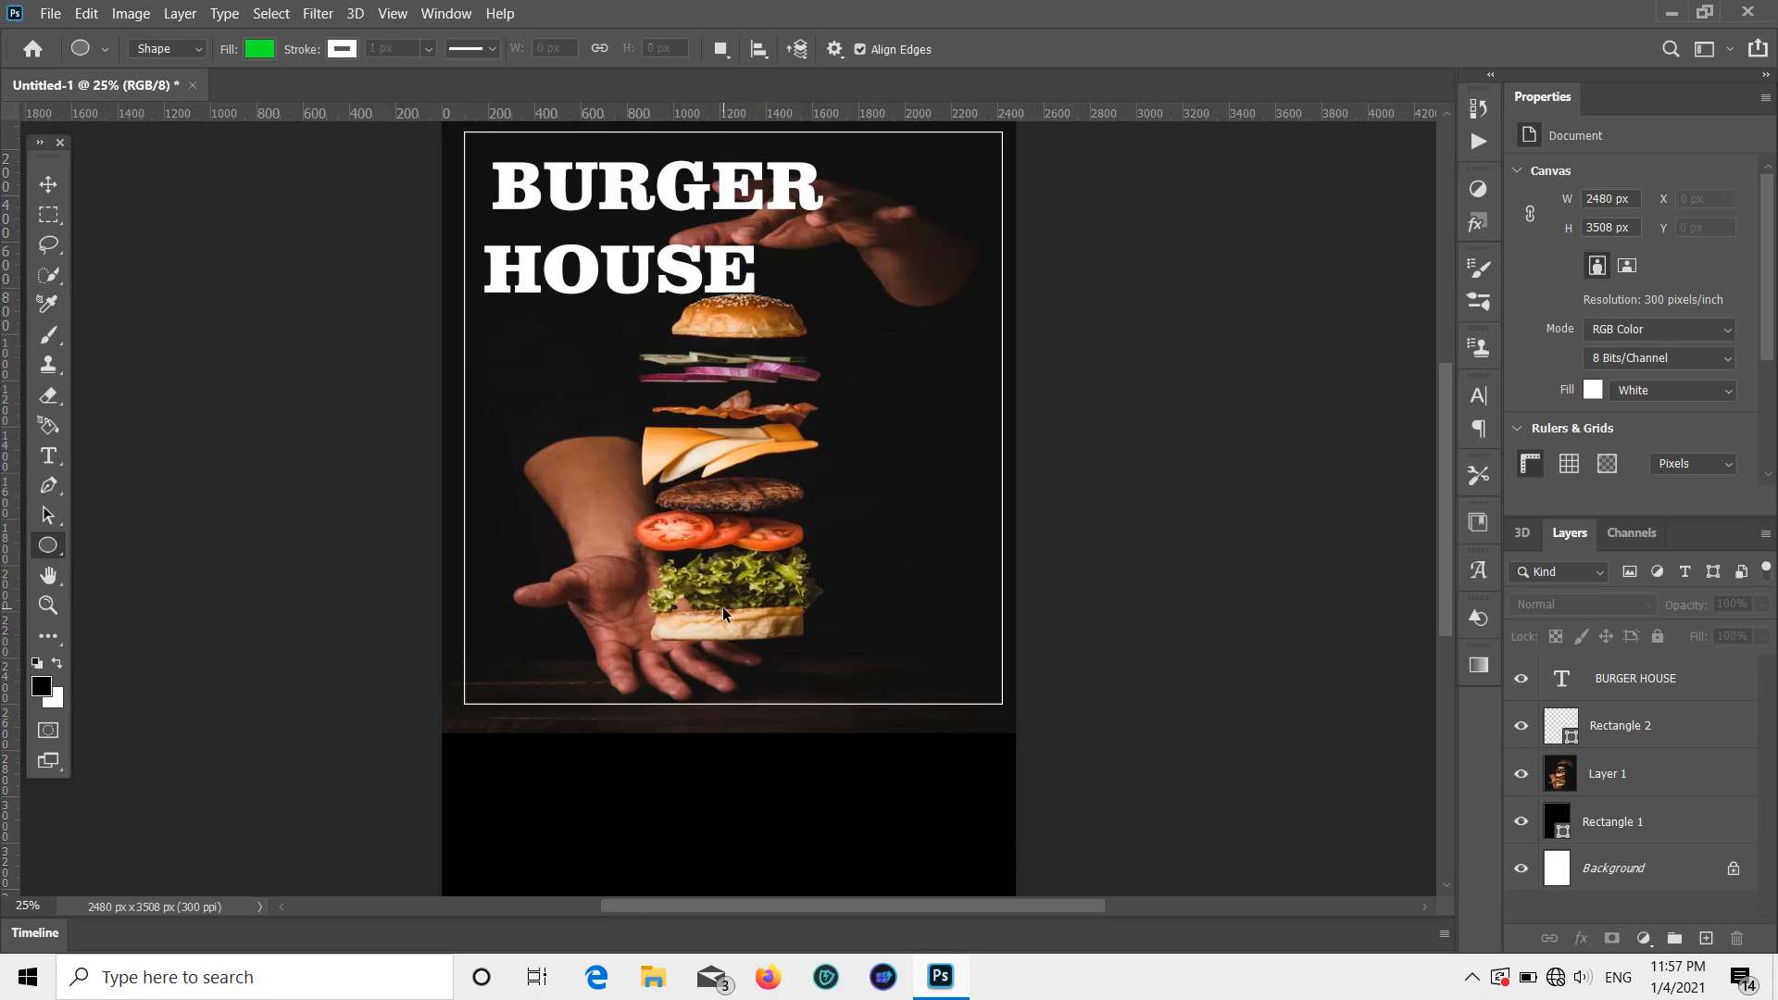
{"action": "scroll", "coordinate": [714, 629], "scroll_direction": "down", "scroll_amount": 4}
{"action": "scroll", "coordinate": [349, 540], "scroll_direction": "down", "scroll_amount": 2}
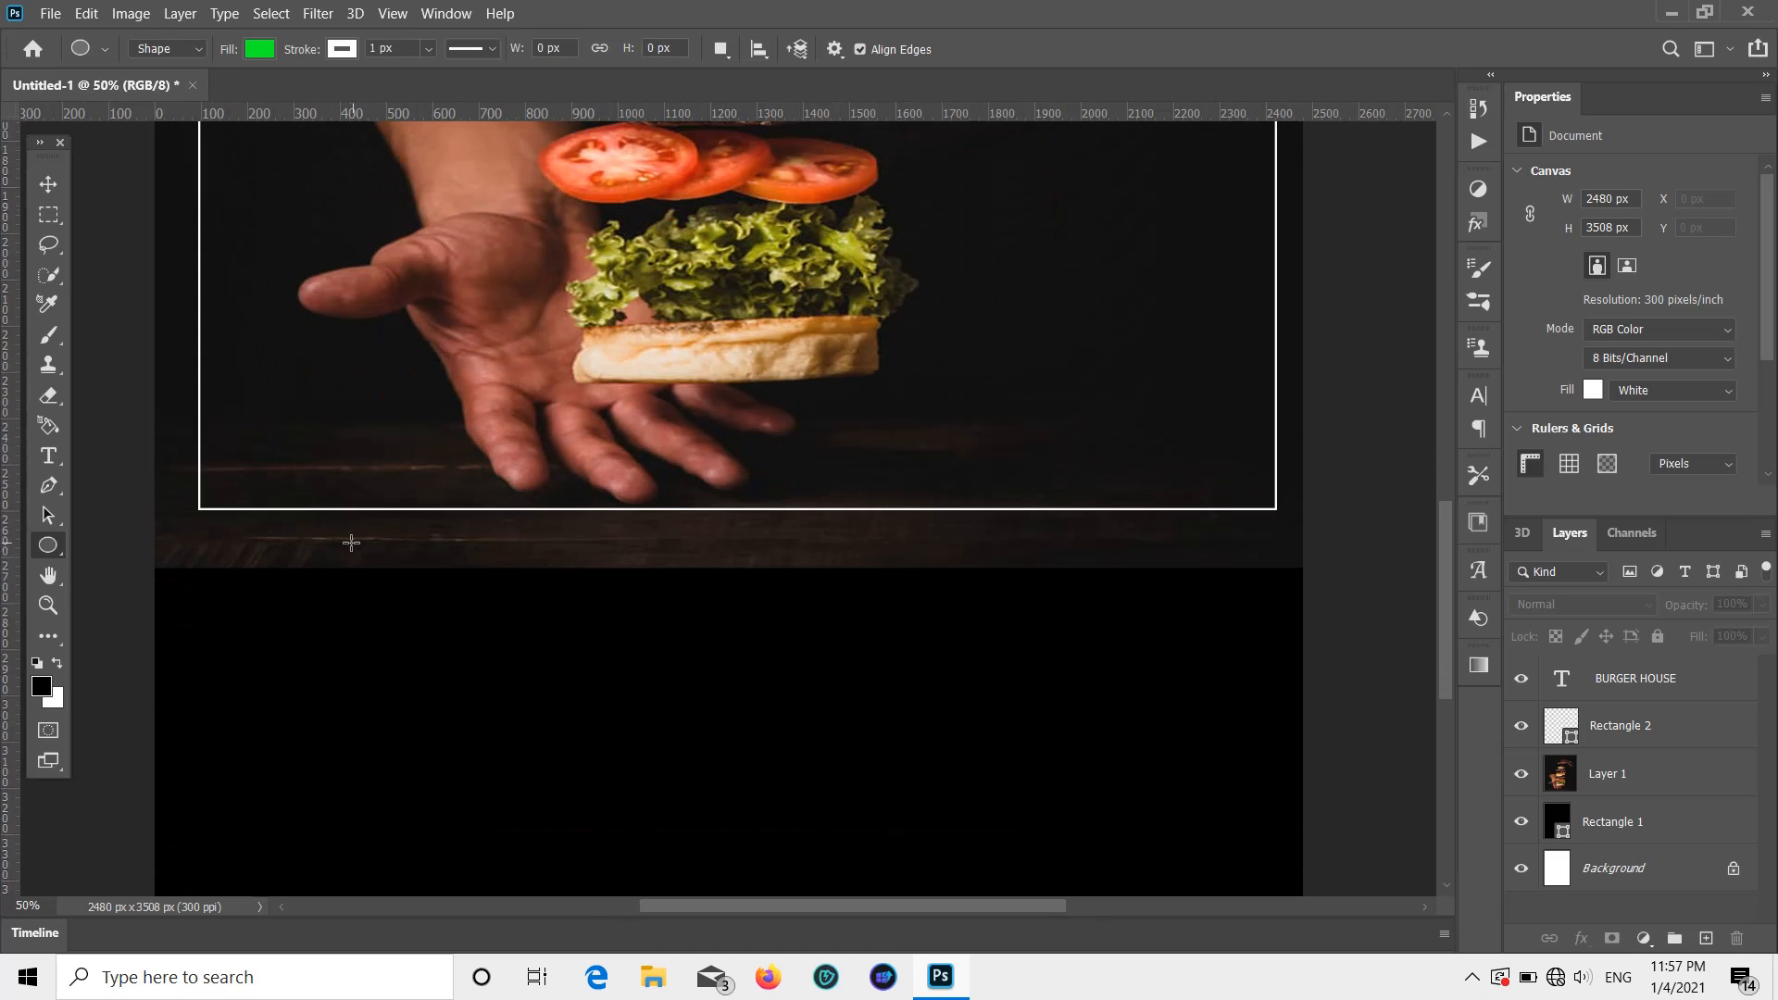
{"action": "left_click_drag", "start_coordinate": [251, 424], "coordinate": [508, 655]}
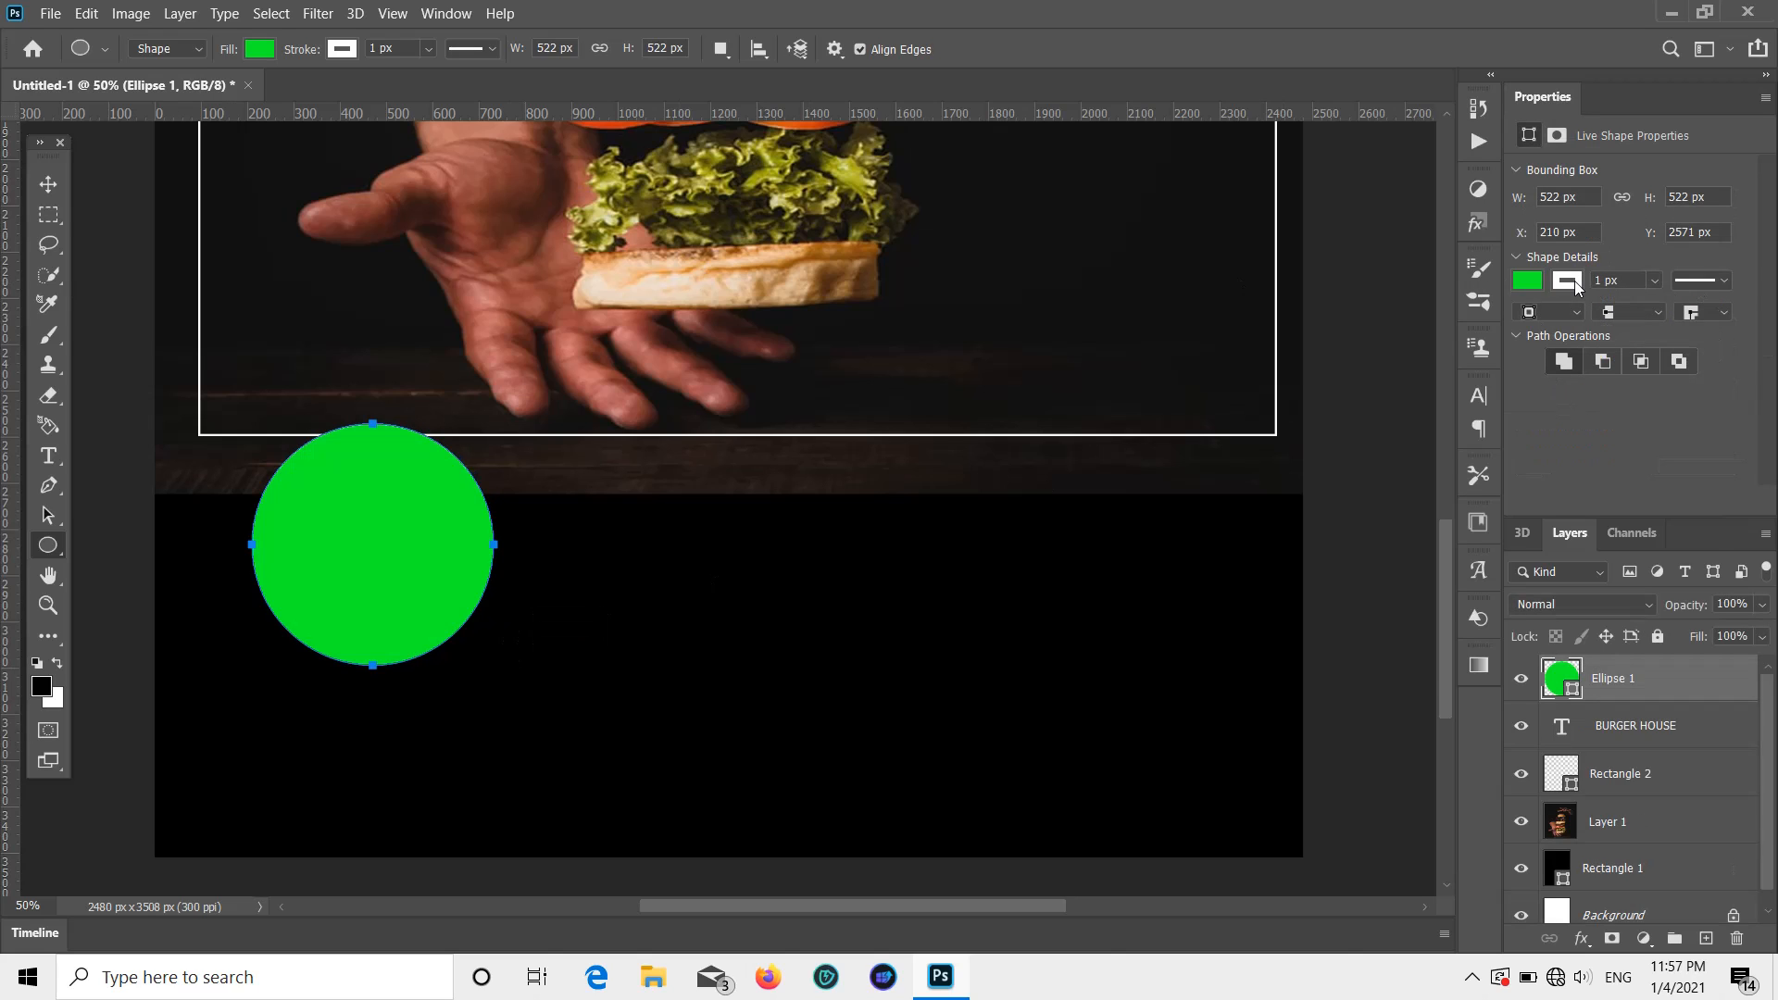
Step: Change the green circle's stroke color to yellow
{"action": "left_click", "coordinate": [1566, 280]}
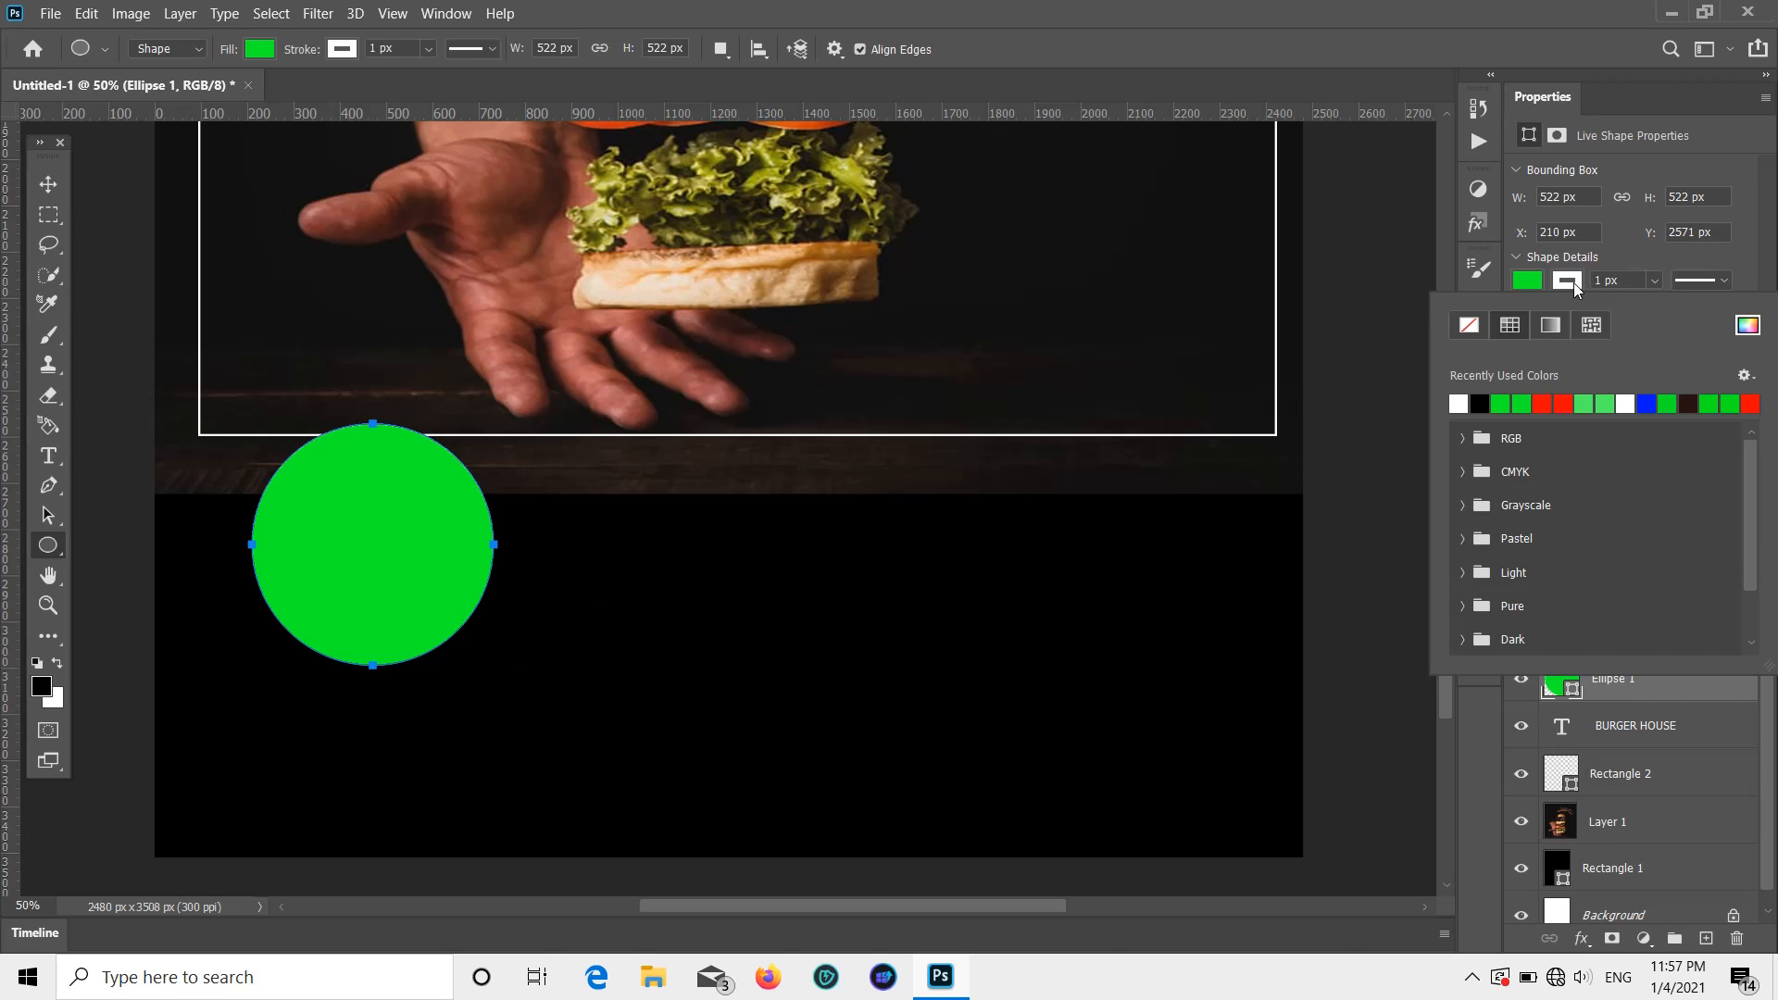
{"action": "left_click", "coordinate": [1575, 282]}
{"action": "left_click", "coordinate": [1580, 282]}
{"action": "left_click", "coordinate": [1749, 323]}
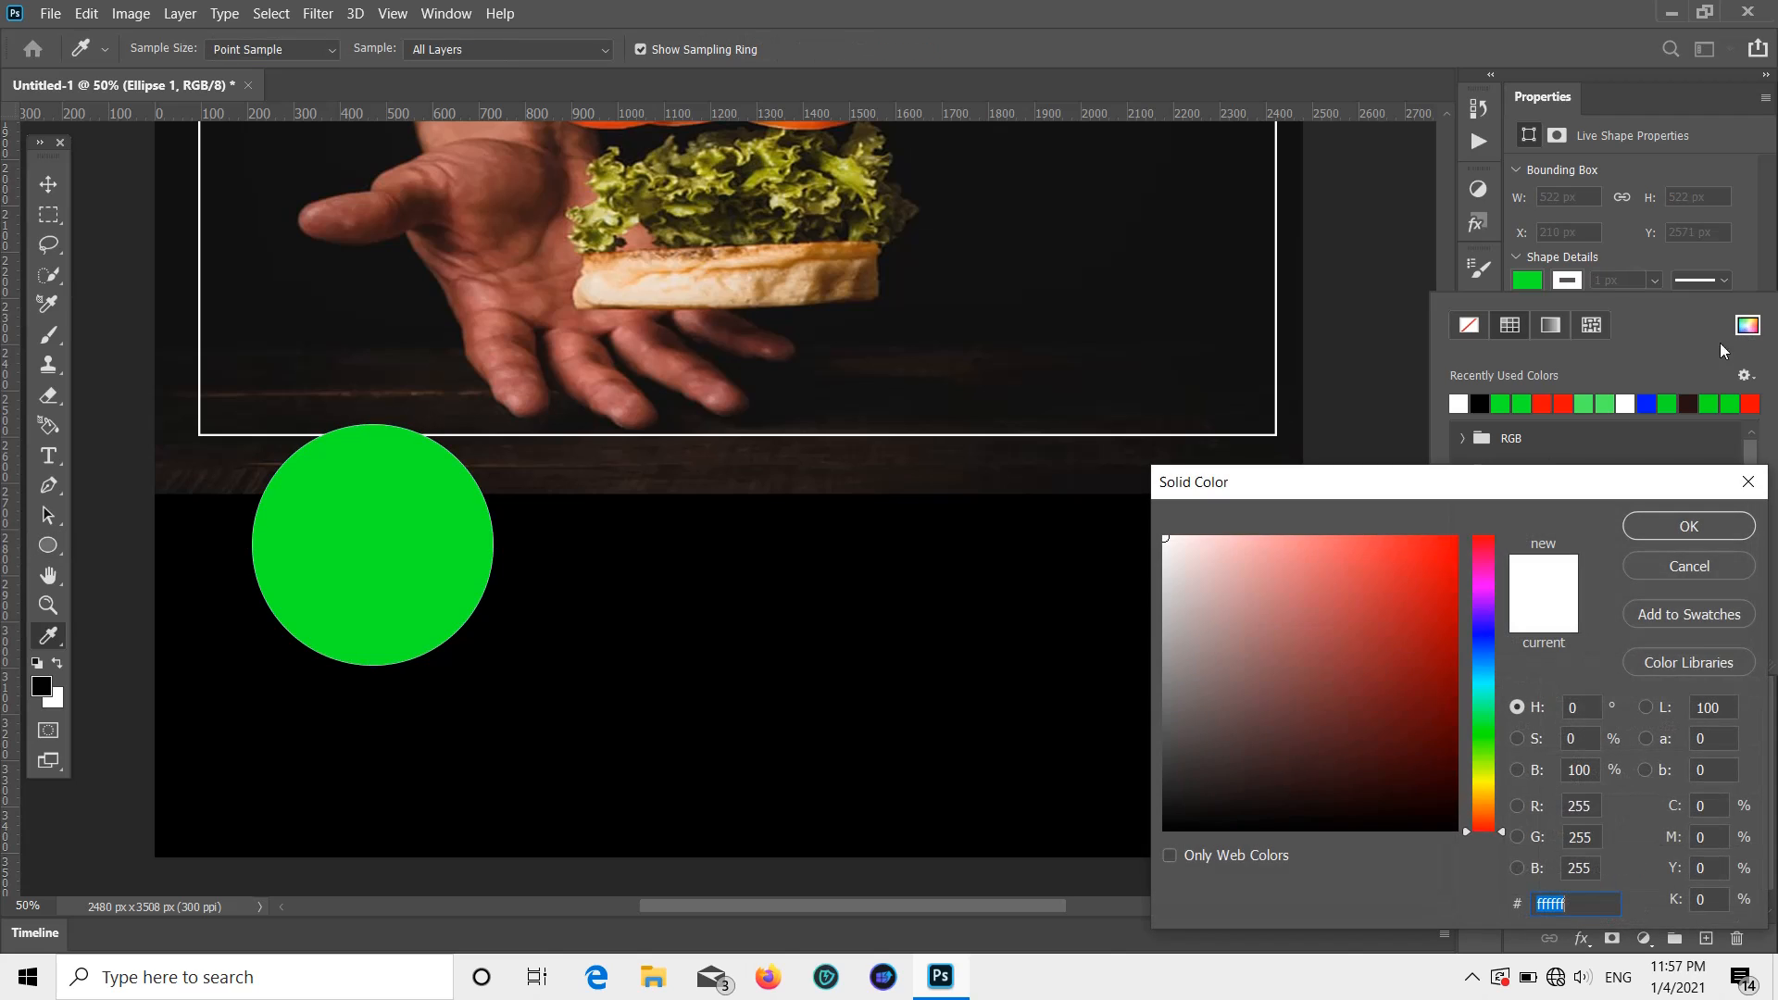
{"action": "left_click", "coordinate": [1484, 776]}
{"action": "left_click", "coordinate": [1453, 538]}
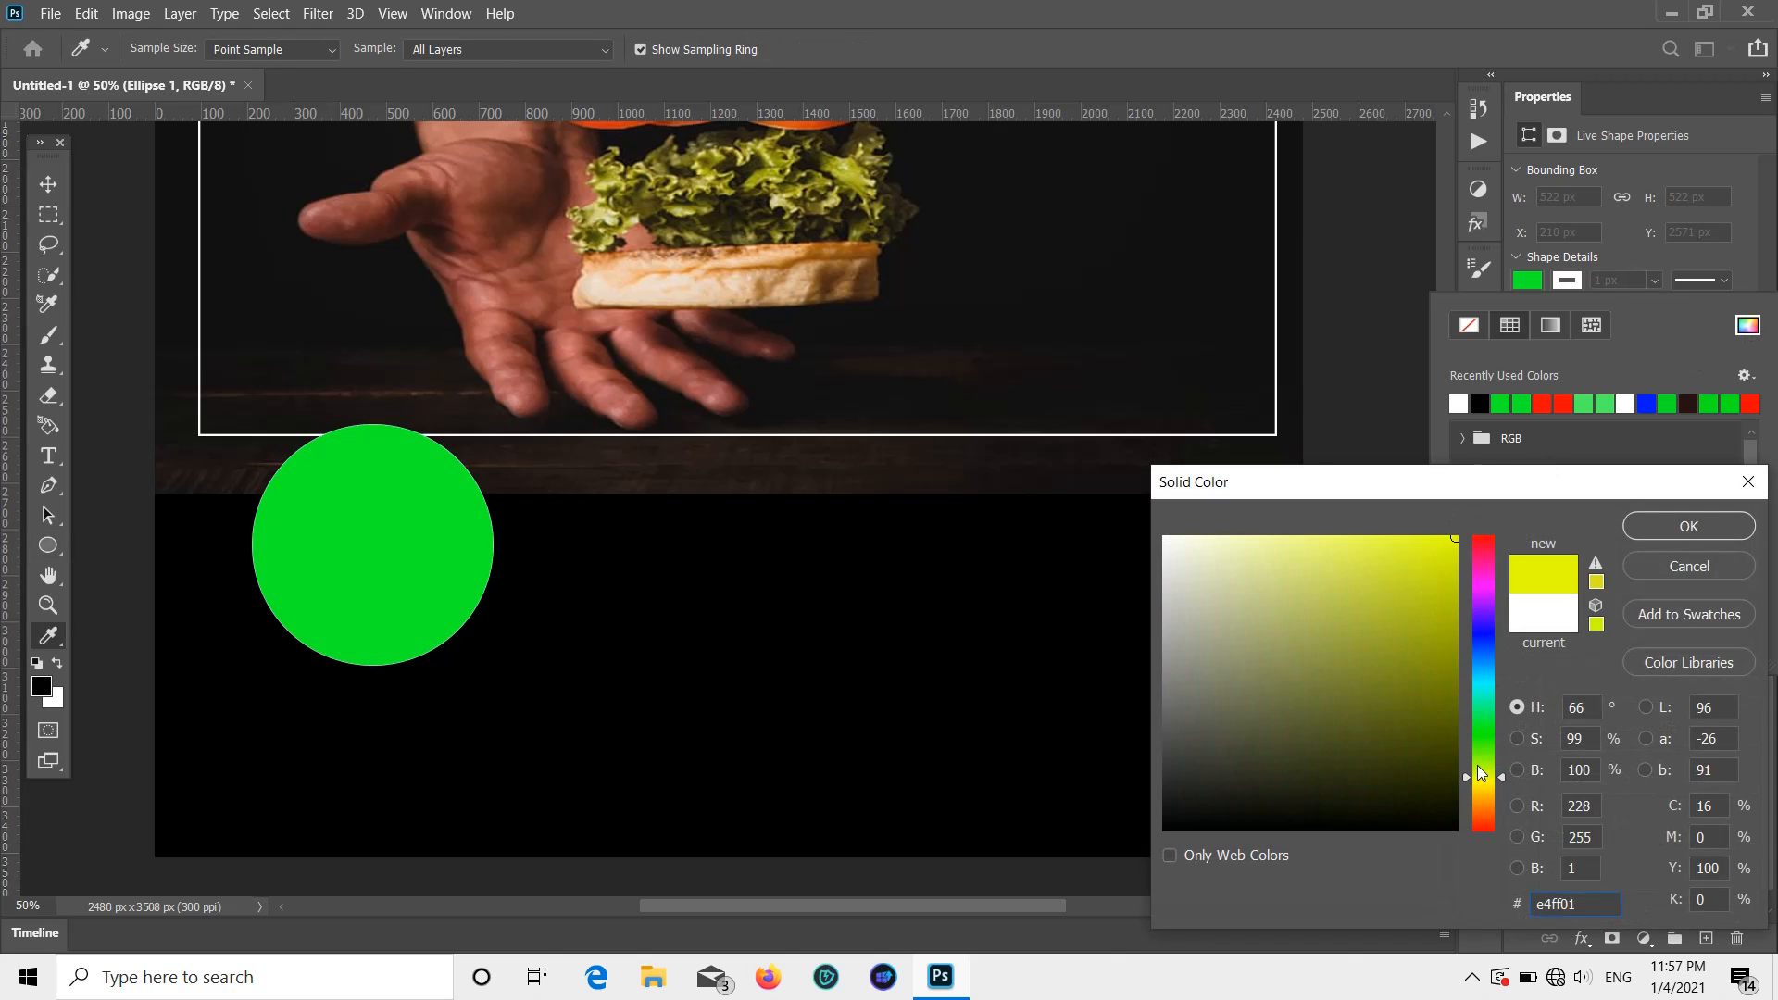
{"action": "left_click_drag", "start_coordinate": [1476, 765], "coordinate": [1480, 782]}
{"action": "left_click", "coordinate": [1687, 526]}
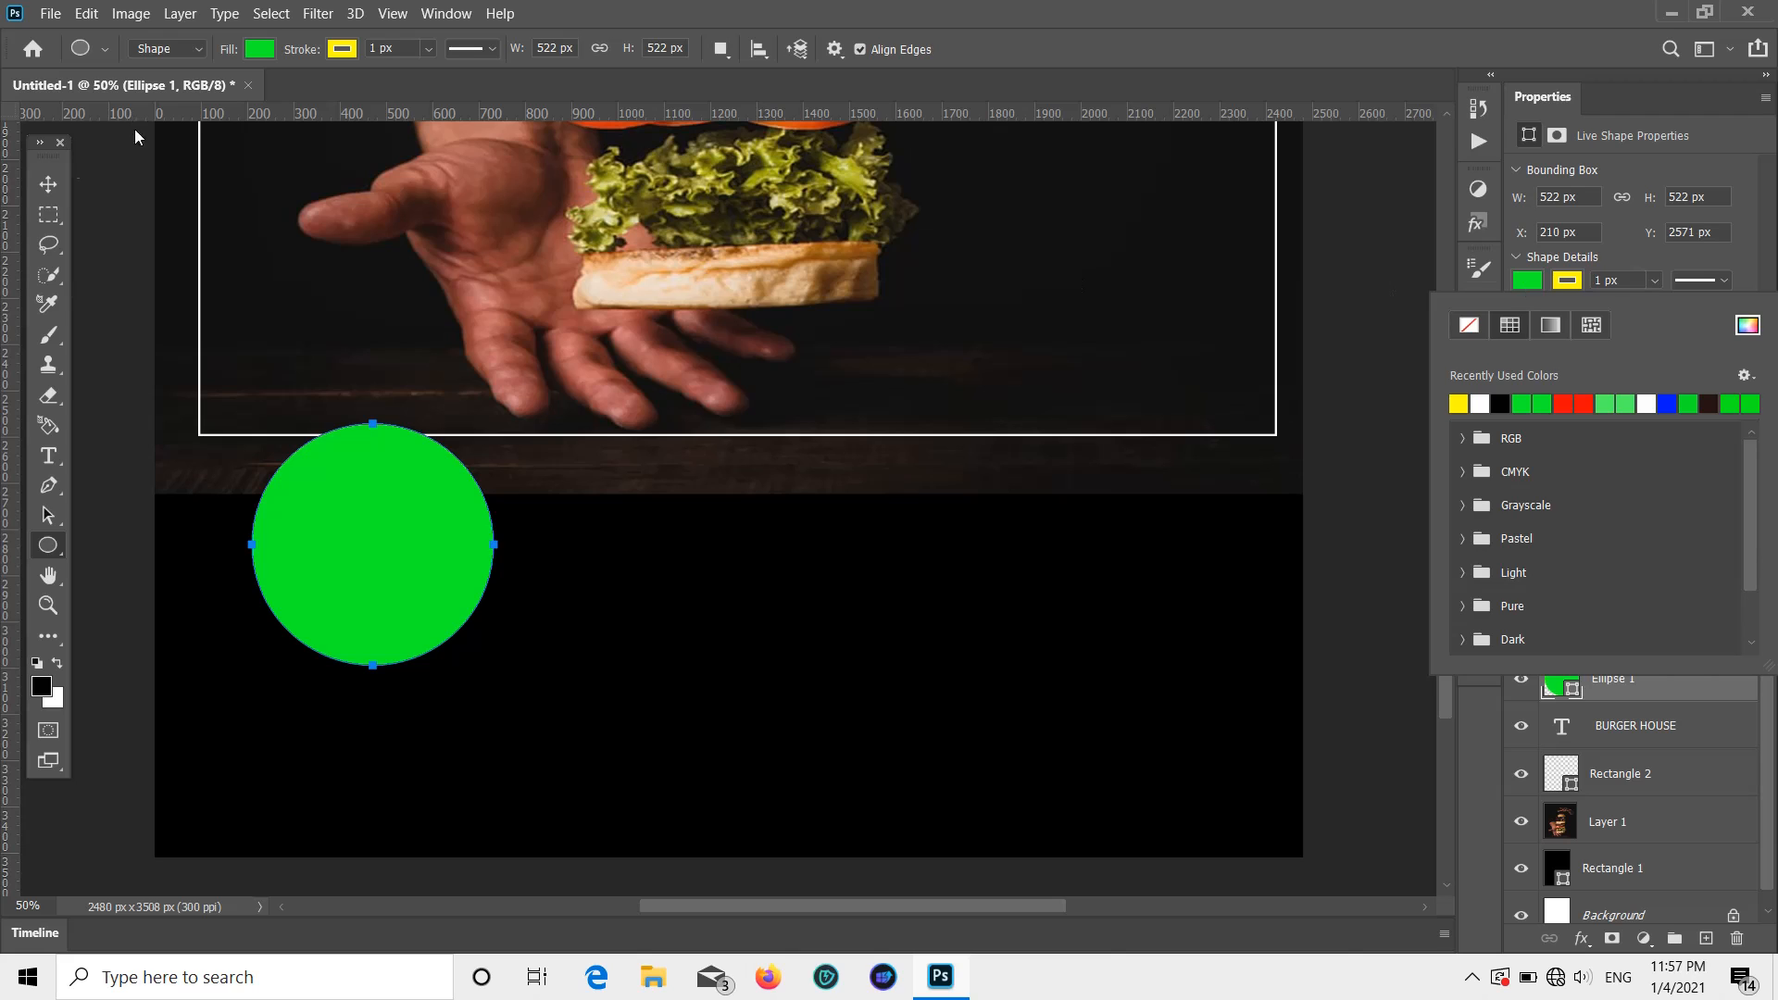
{"action": "left_click", "coordinate": [48, 184]}
{"action": "scroll", "coordinate": [416, 450], "scroll_direction": "down", "scroll_amount": 1}
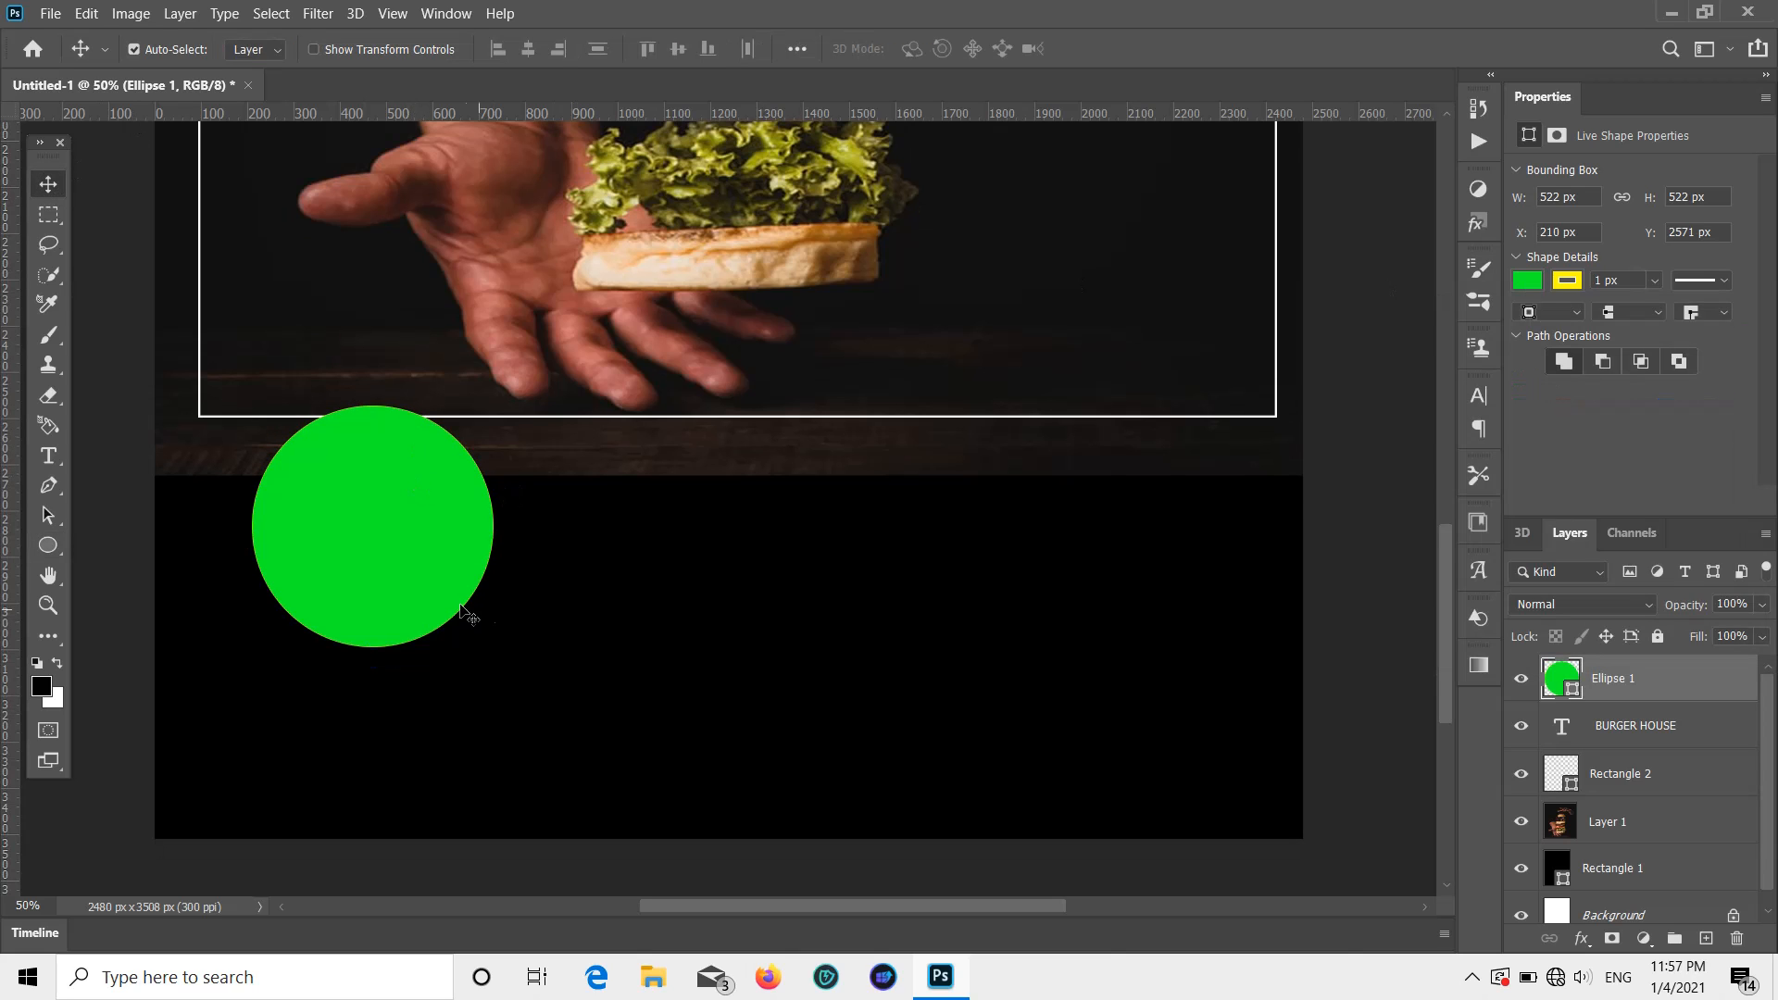
{"action": "left_click", "coordinate": [50, 13]}
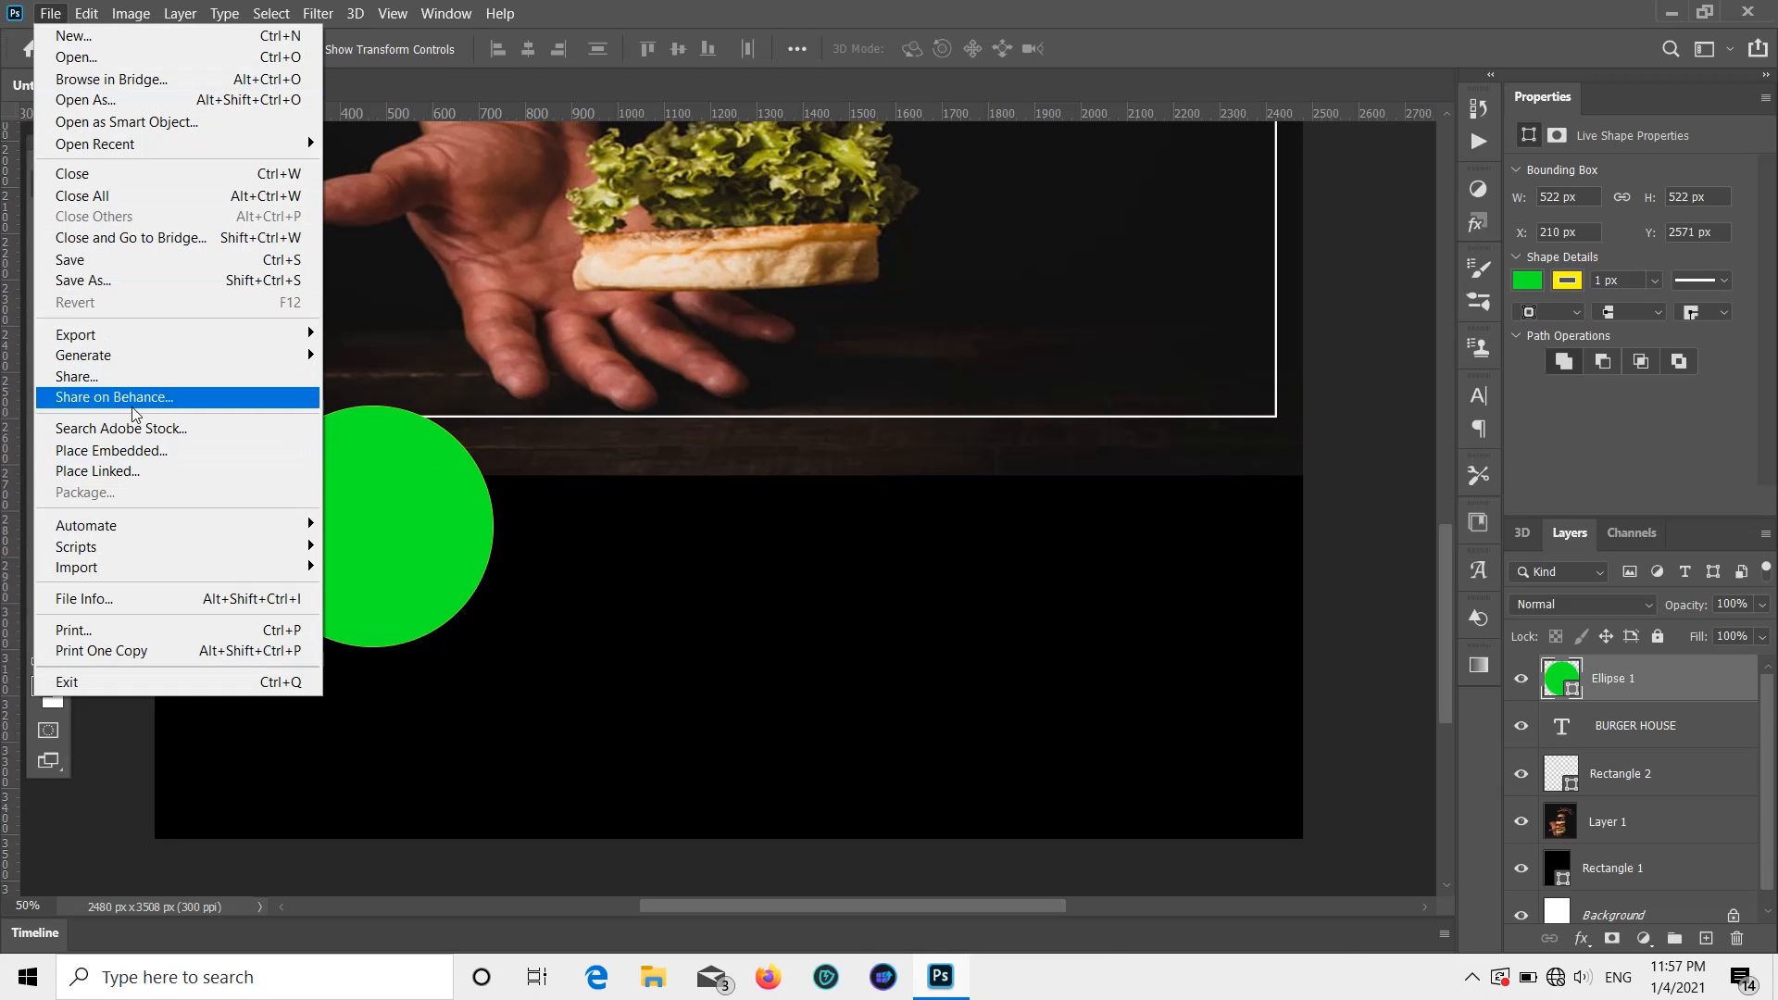
{"action": "left_click", "coordinate": [160, 478]}
{"action": "scroll", "coordinate": [463, 306], "scroll_direction": "down", "scroll_amount": 2}
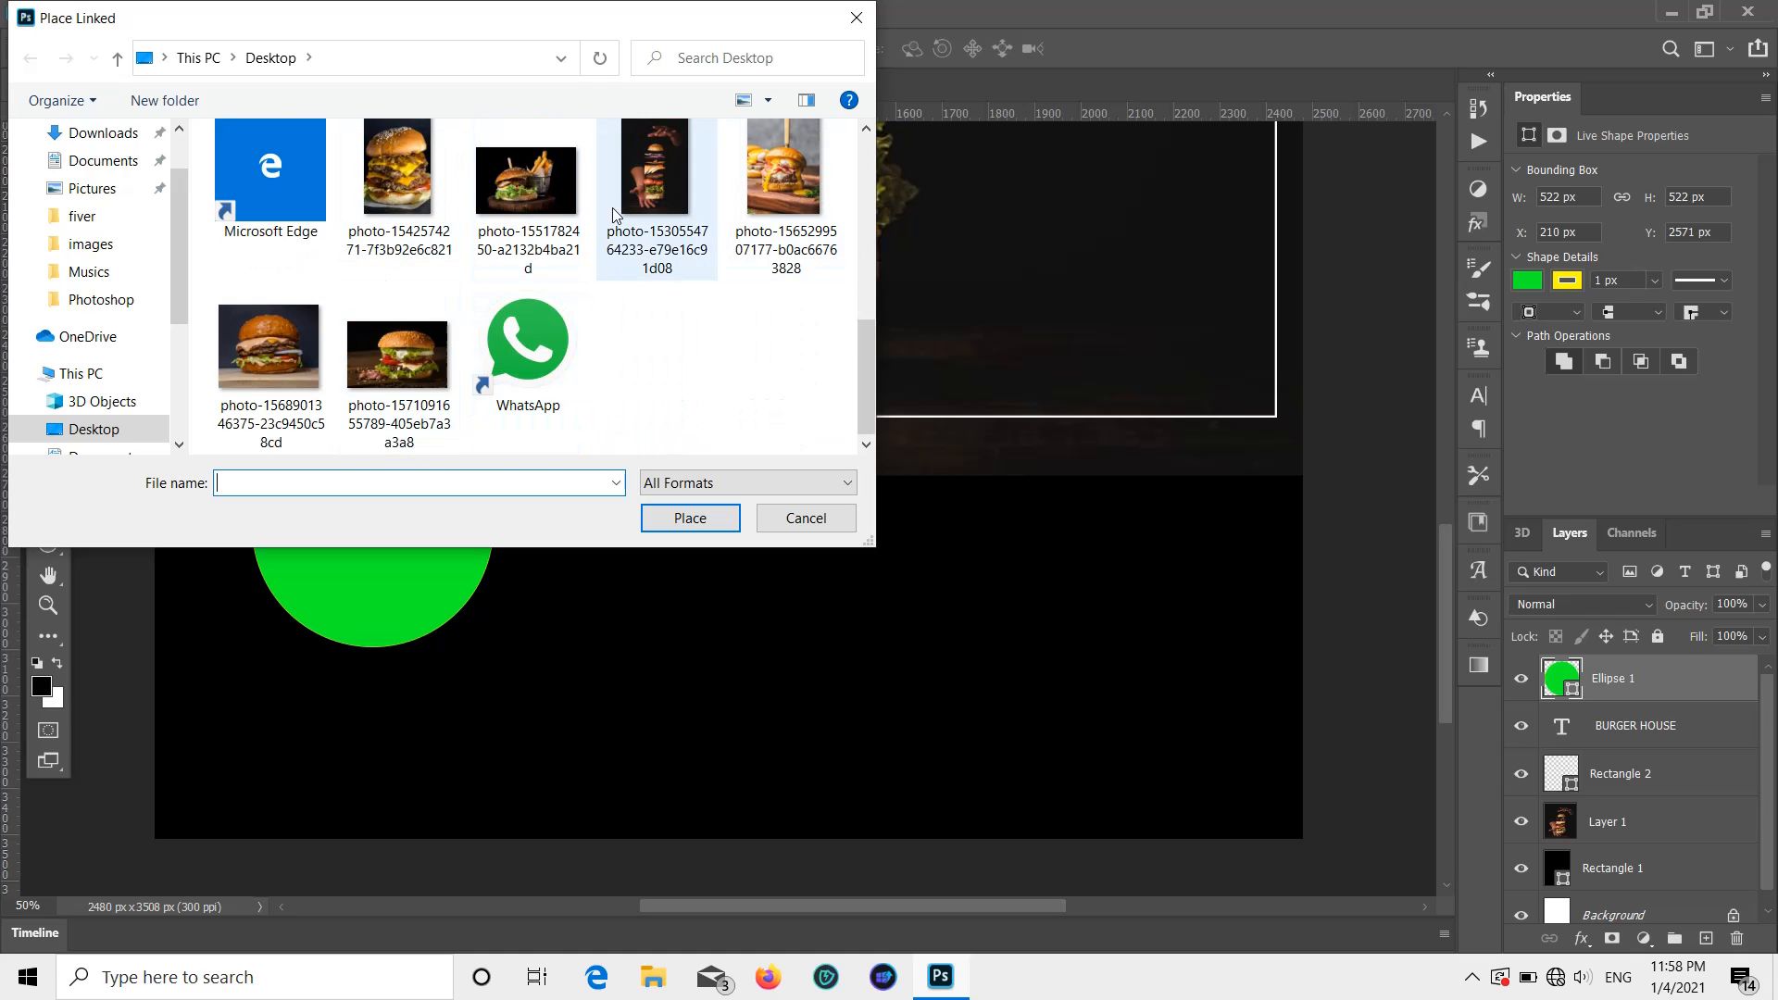
{"action": "double_click", "coordinate": [792, 182]}
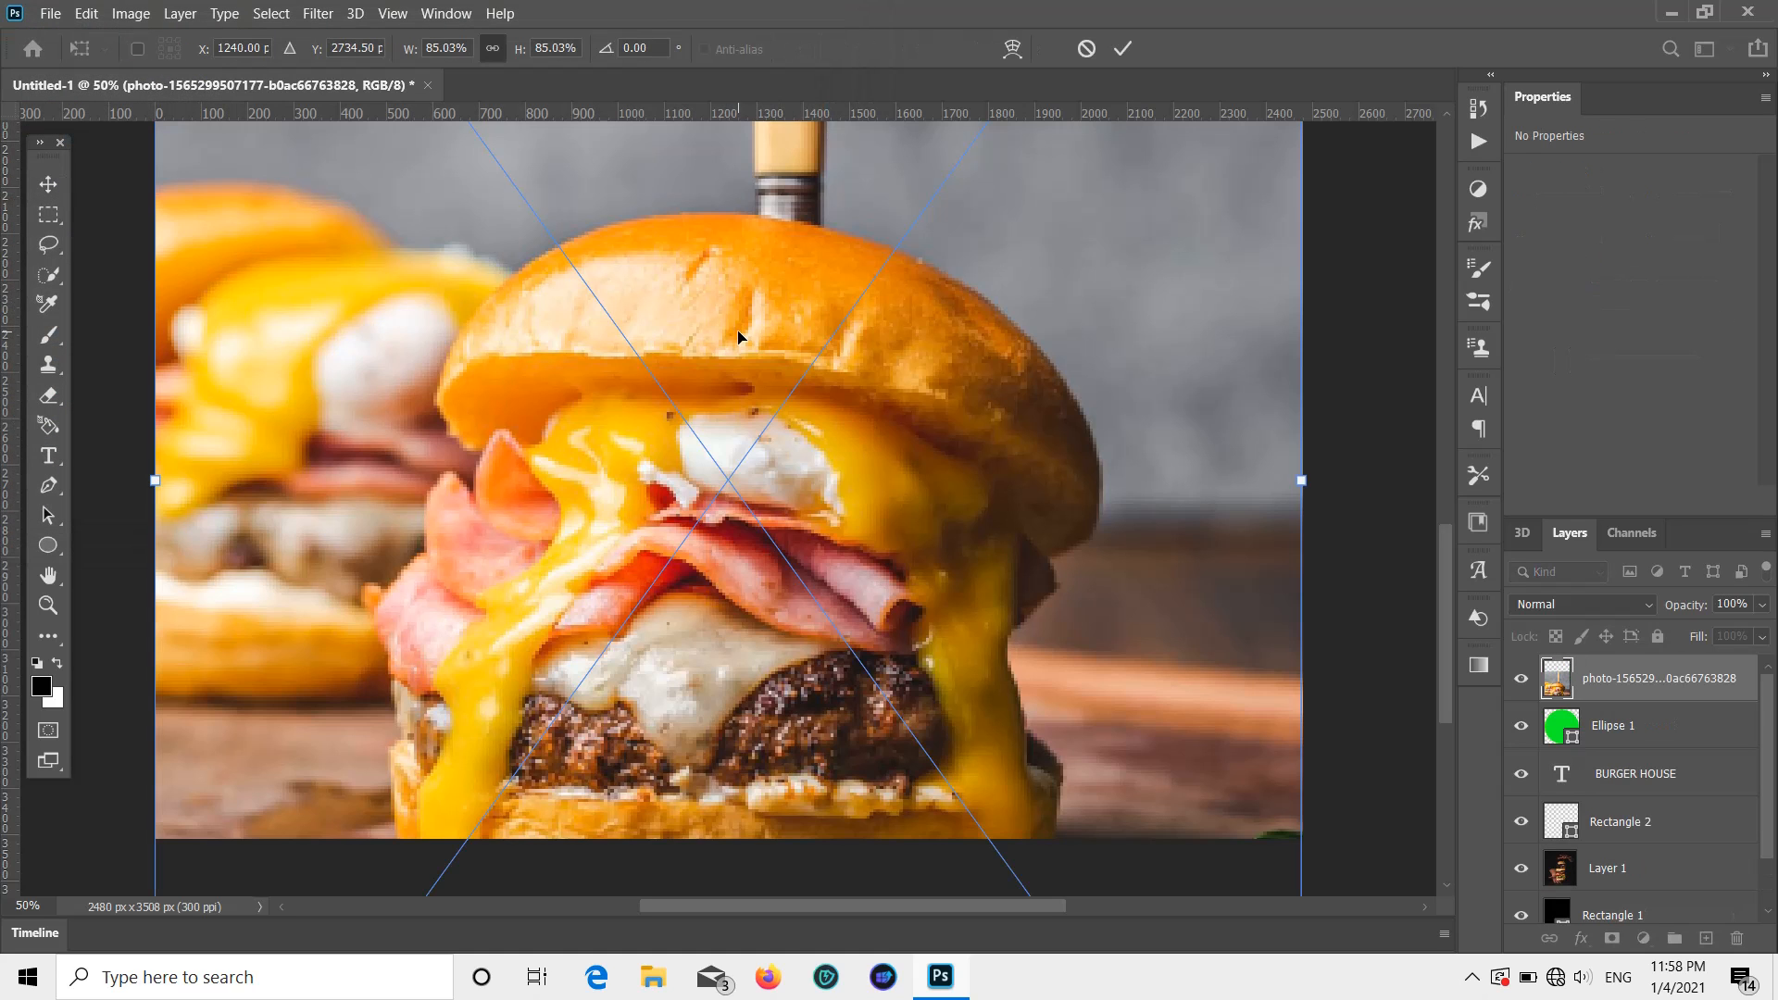
Step: Shrink the placed burger photo to a small image and position it just right of the green circle
{"action": "scroll", "coordinate": [748, 339], "scroll_direction": "down", "scroll_amount": 5}
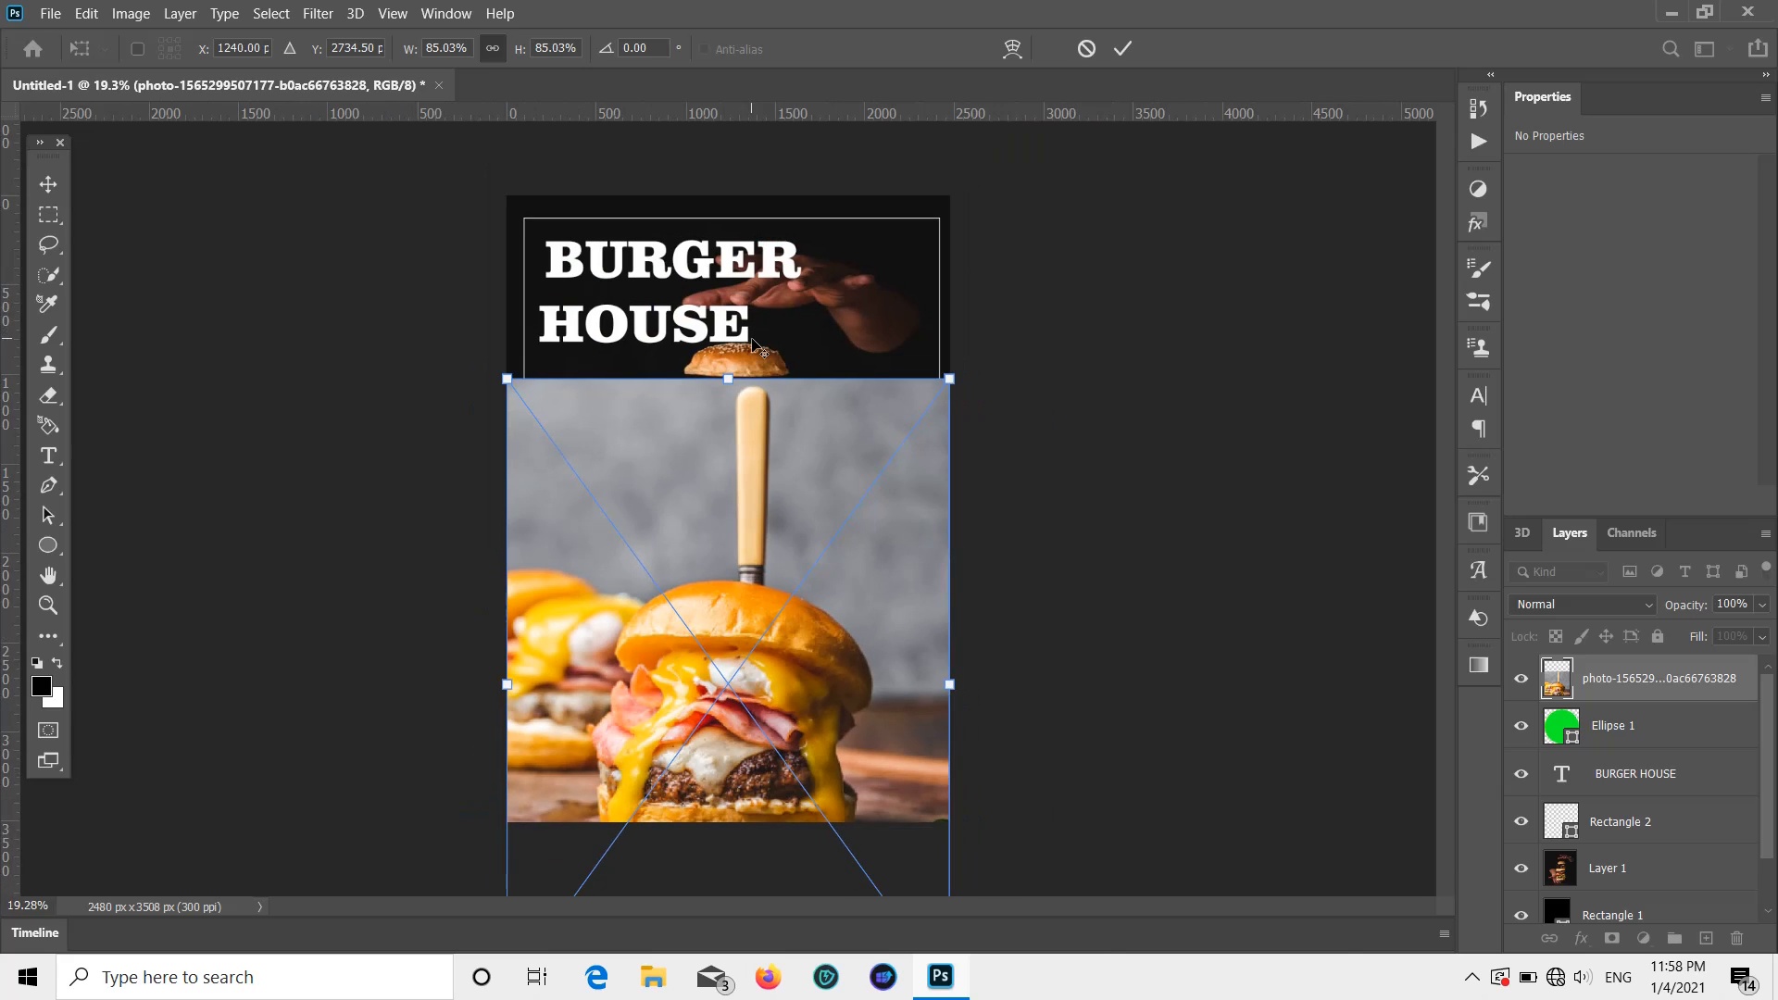
{"action": "left_click_drag", "start_coordinate": [698, 514], "coordinate": [912, 705]}
{"action": "left_click_drag", "start_coordinate": [870, 790], "coordinate": [704, 582]}
{"action": "key", "text": "Return"}
Step: Place the photo 20210104_233939 from the Desktop as a linked image, shrunk to about 702 × 497 px near the poster's right edge
{"action": "left_click", "coordinate": [50, 13]}
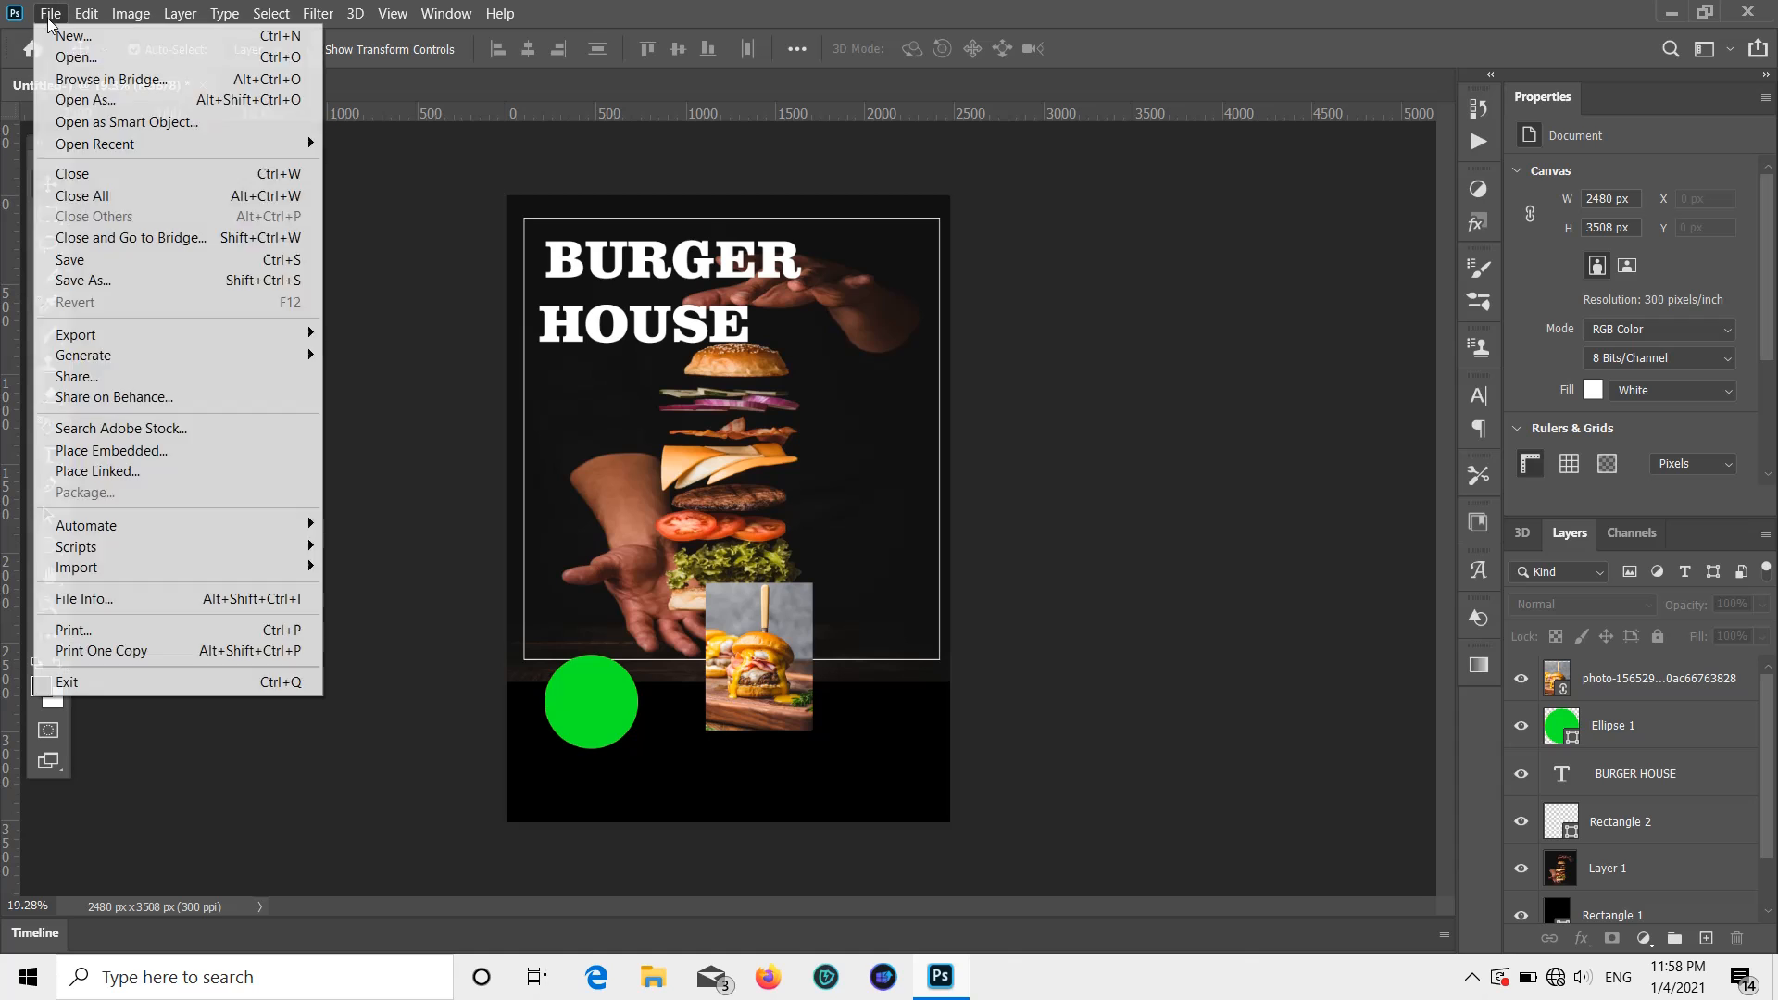
{"action": "left_click", "coordinate": [167, 468]}
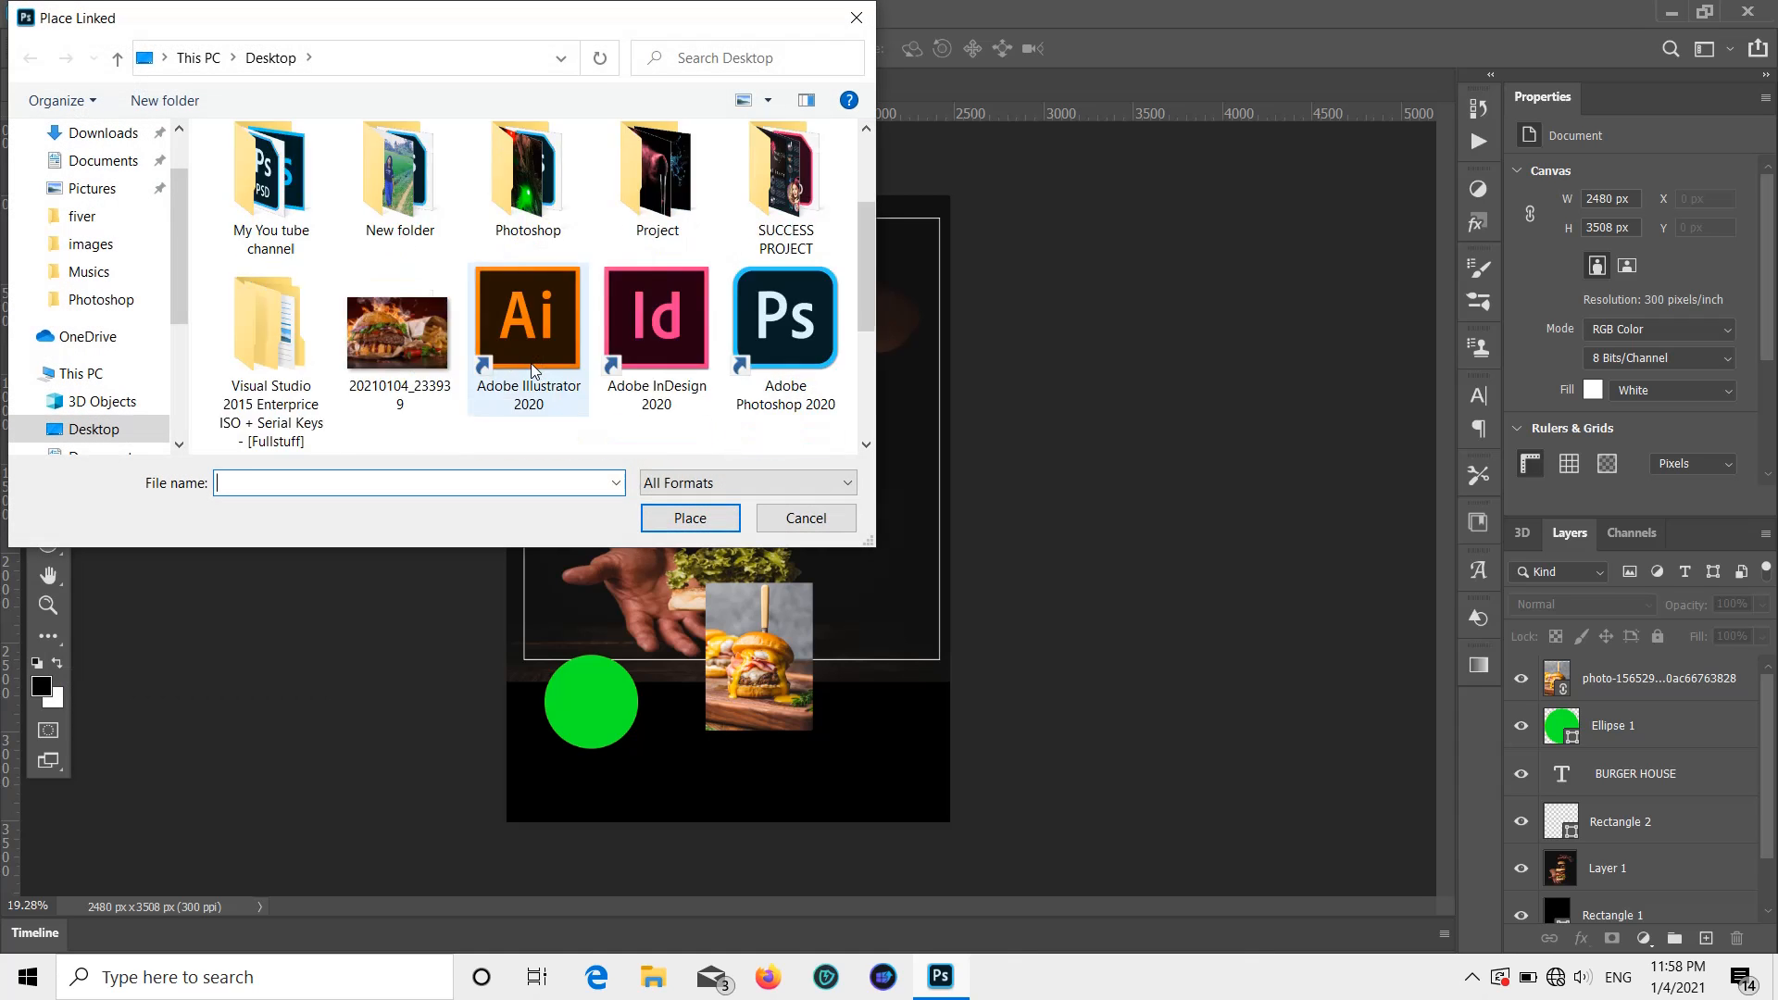
{"action": "scroll", "coordinate": [479, 301], "scroll_direction": "down", "scroll_amount": 3}
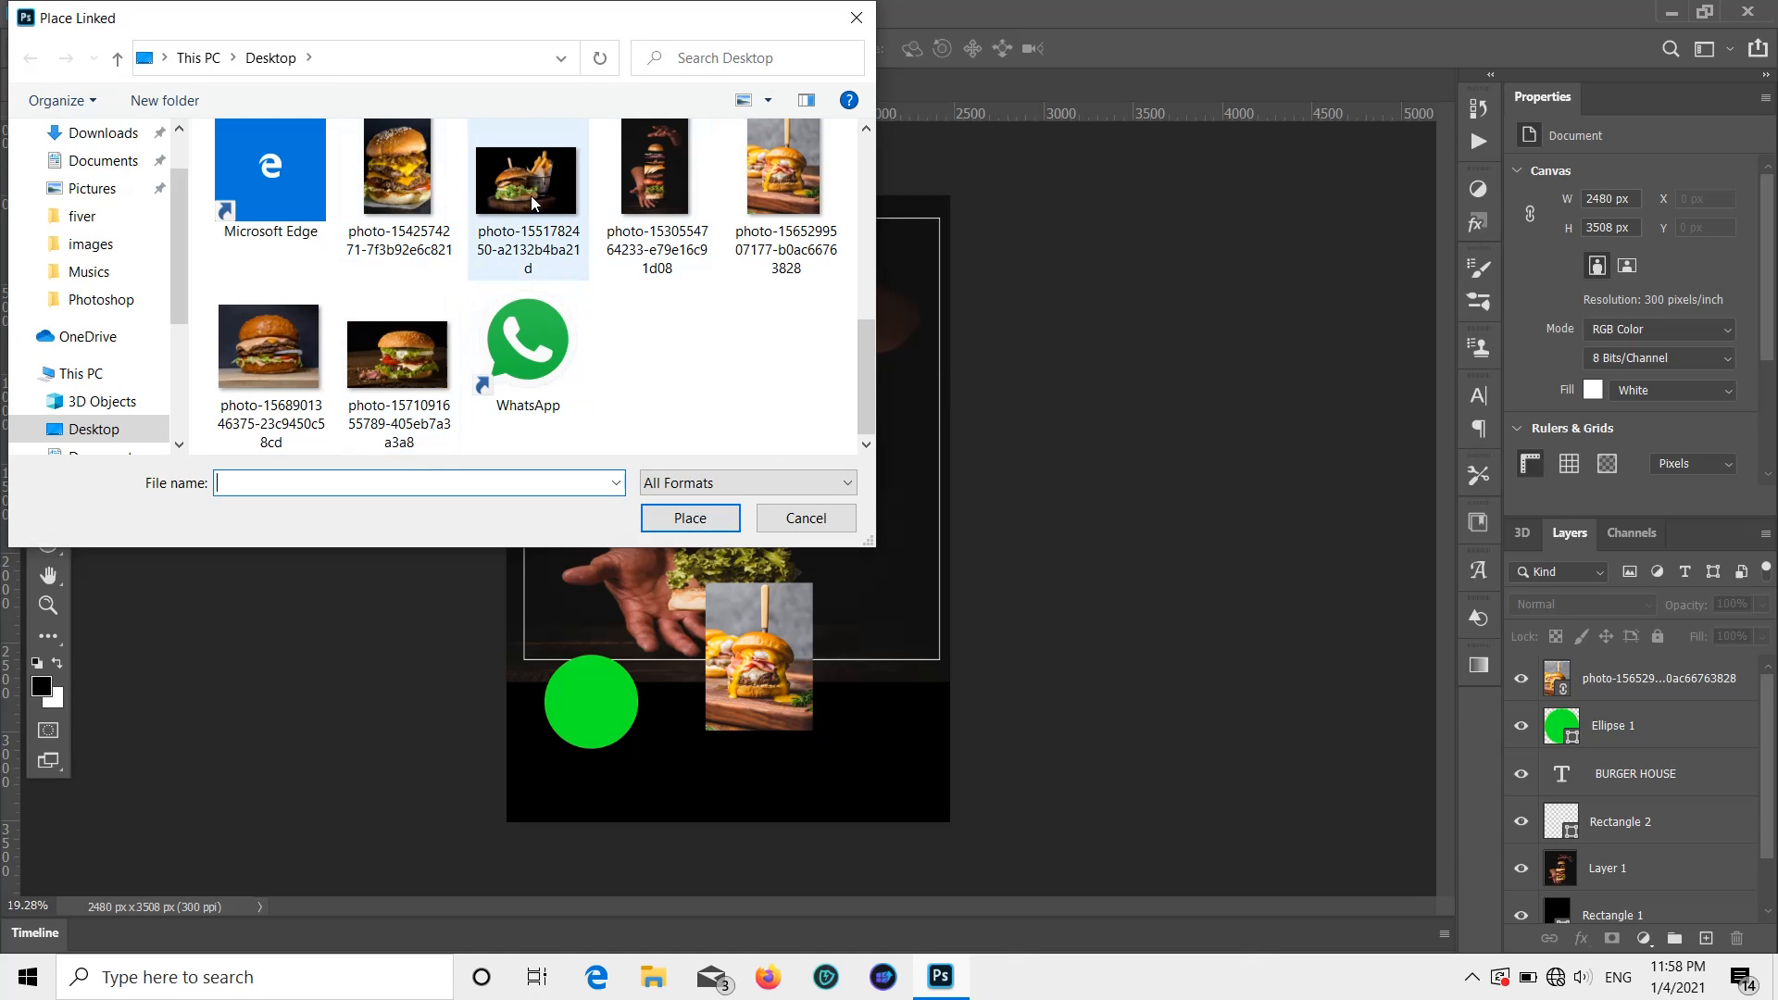
{"action": "scroll", "coordinate": [429, 220], "scroll_direction": "up", "scroll_amount": 2}
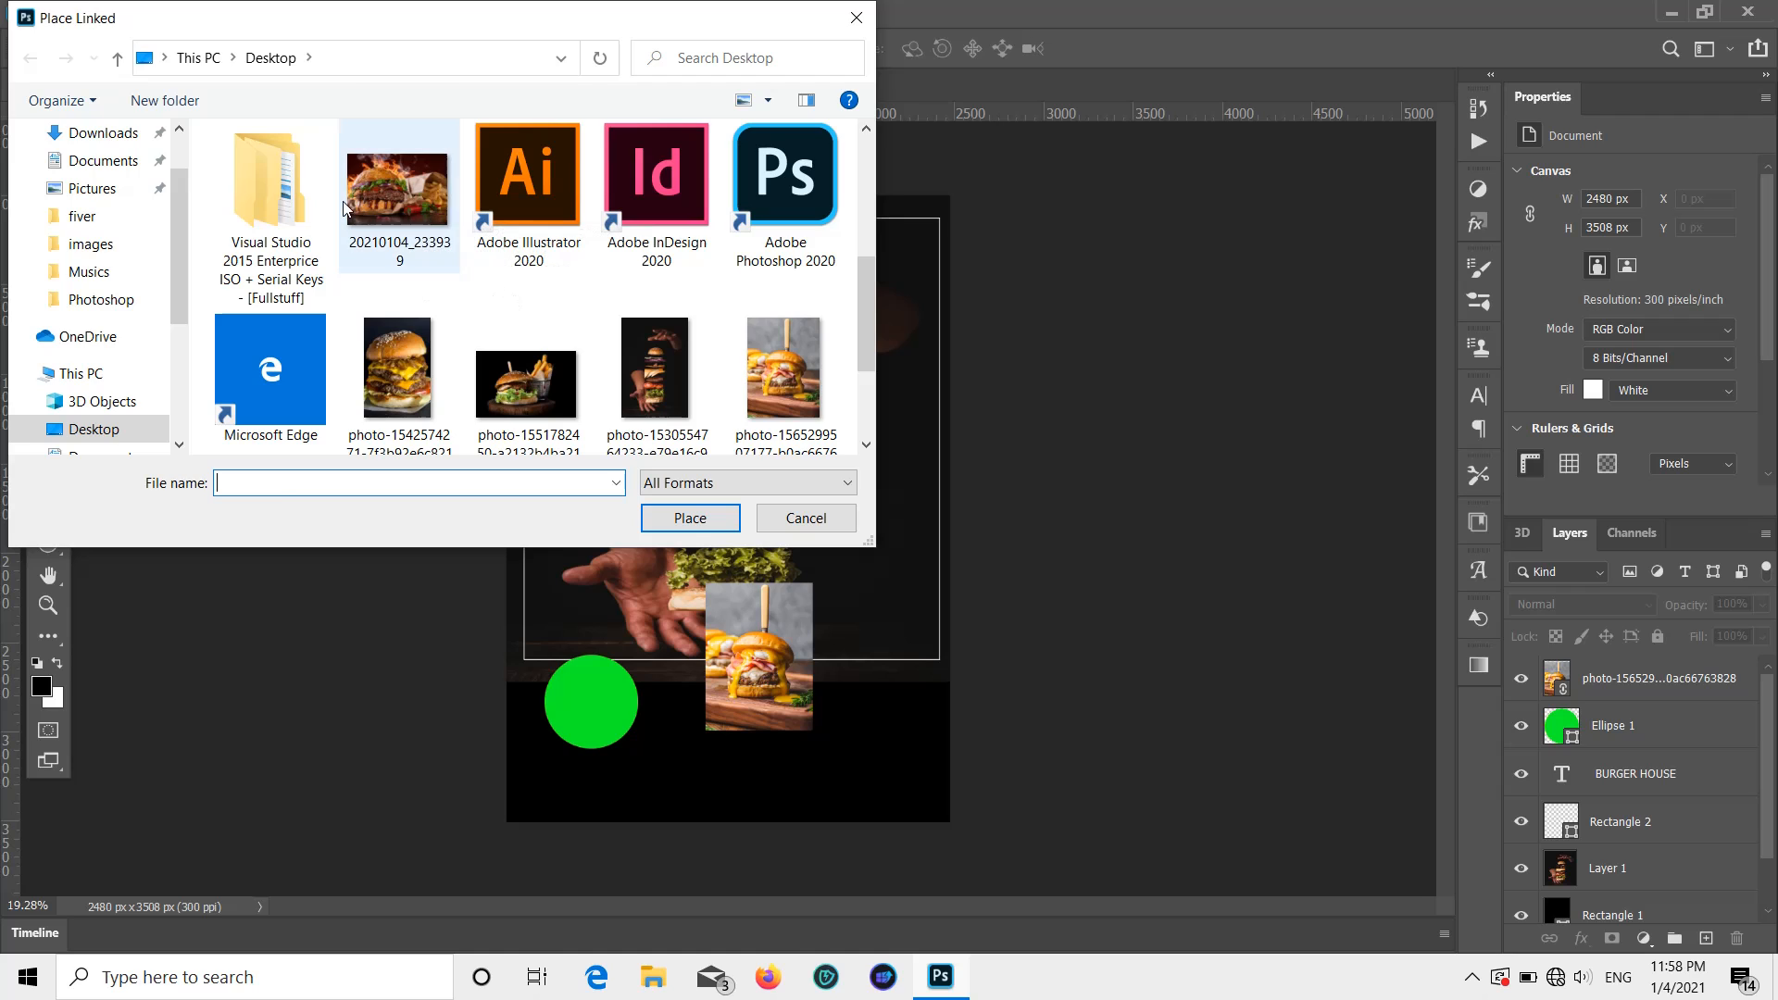
{"action": "double_click", "coordinate": [428, 221]}
{"action": "left_click_drag", "start_coordinate": [507, 359], "coordinate": [875, 504]}
{"action": "left_click", "coordinate": [54, 185]}
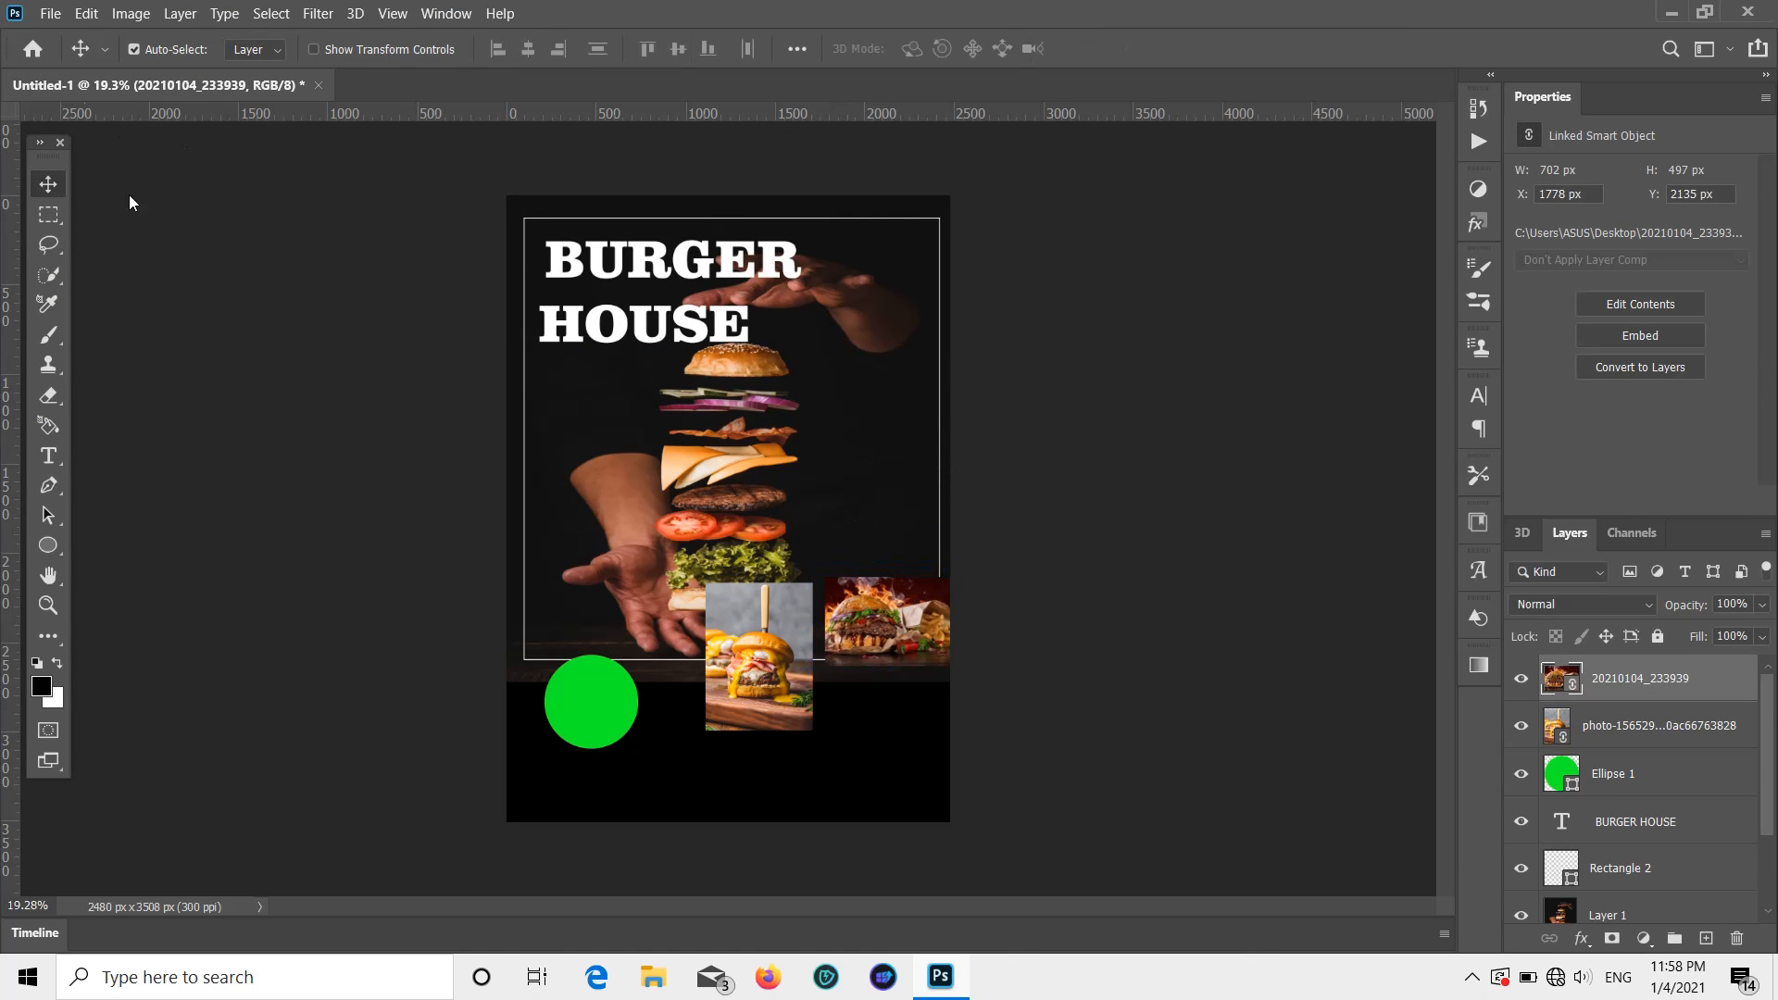
{"action": "left_click", "coordinate": [51, 14]}
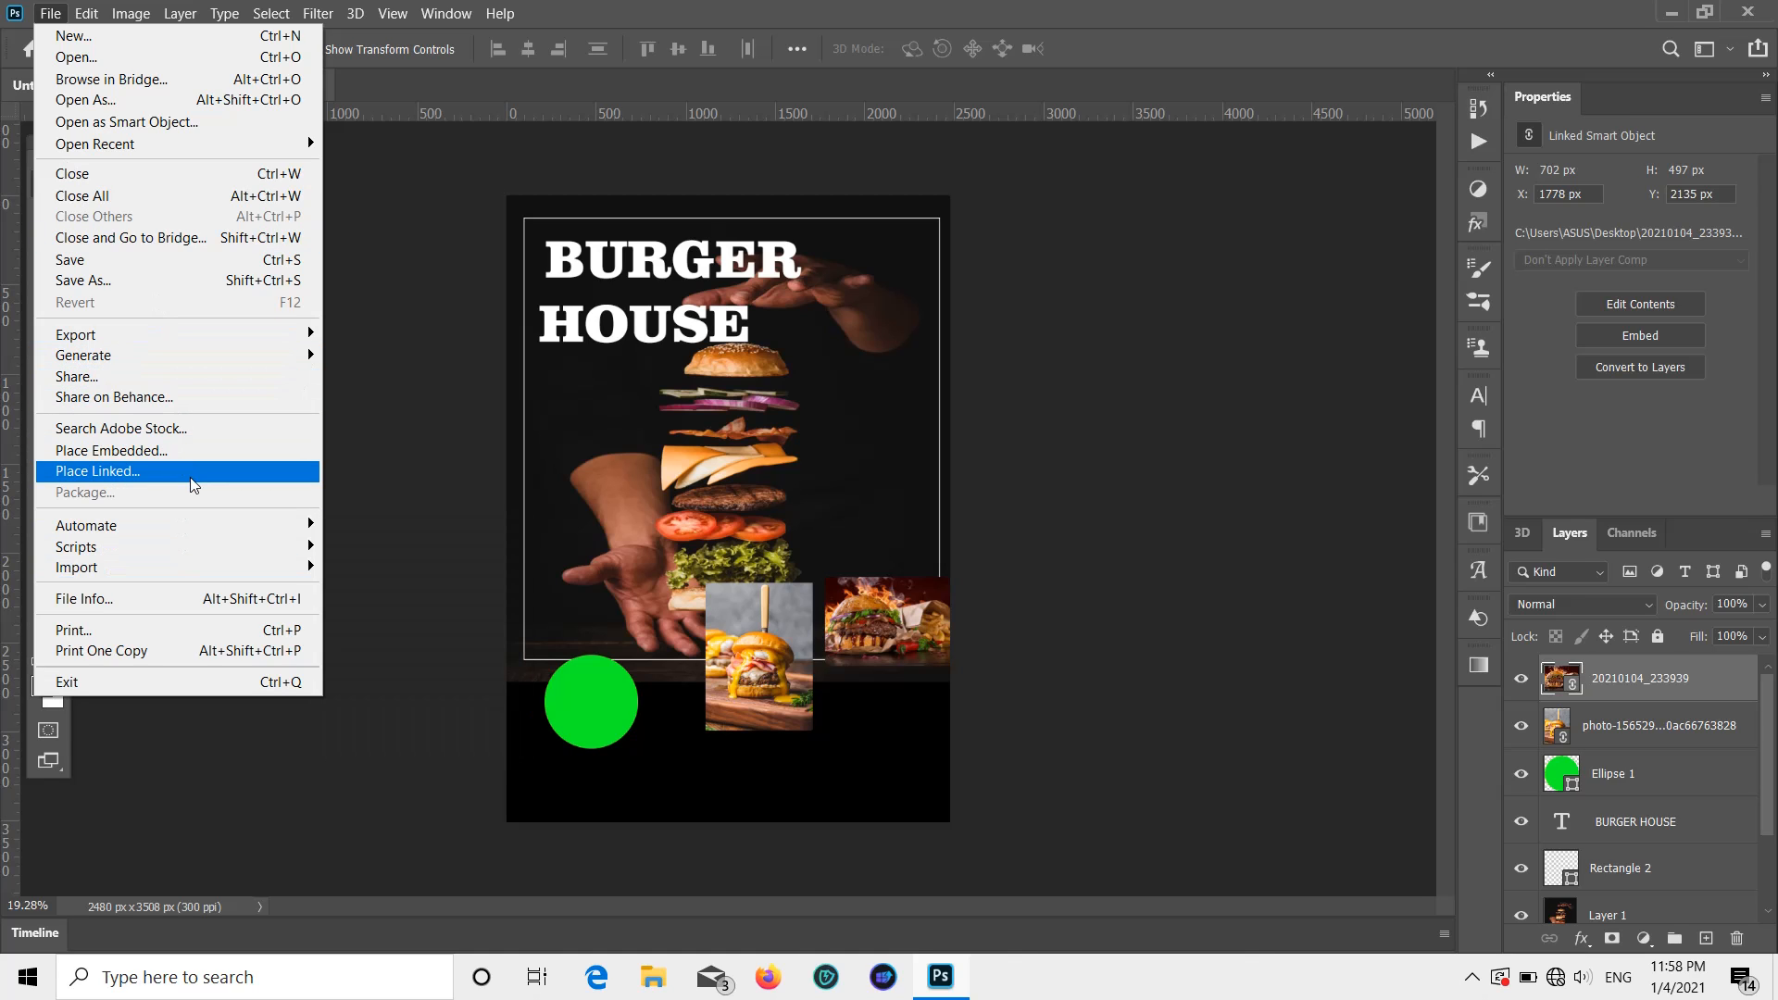
{"action": "left_click", "coordinate": [102, 471]}
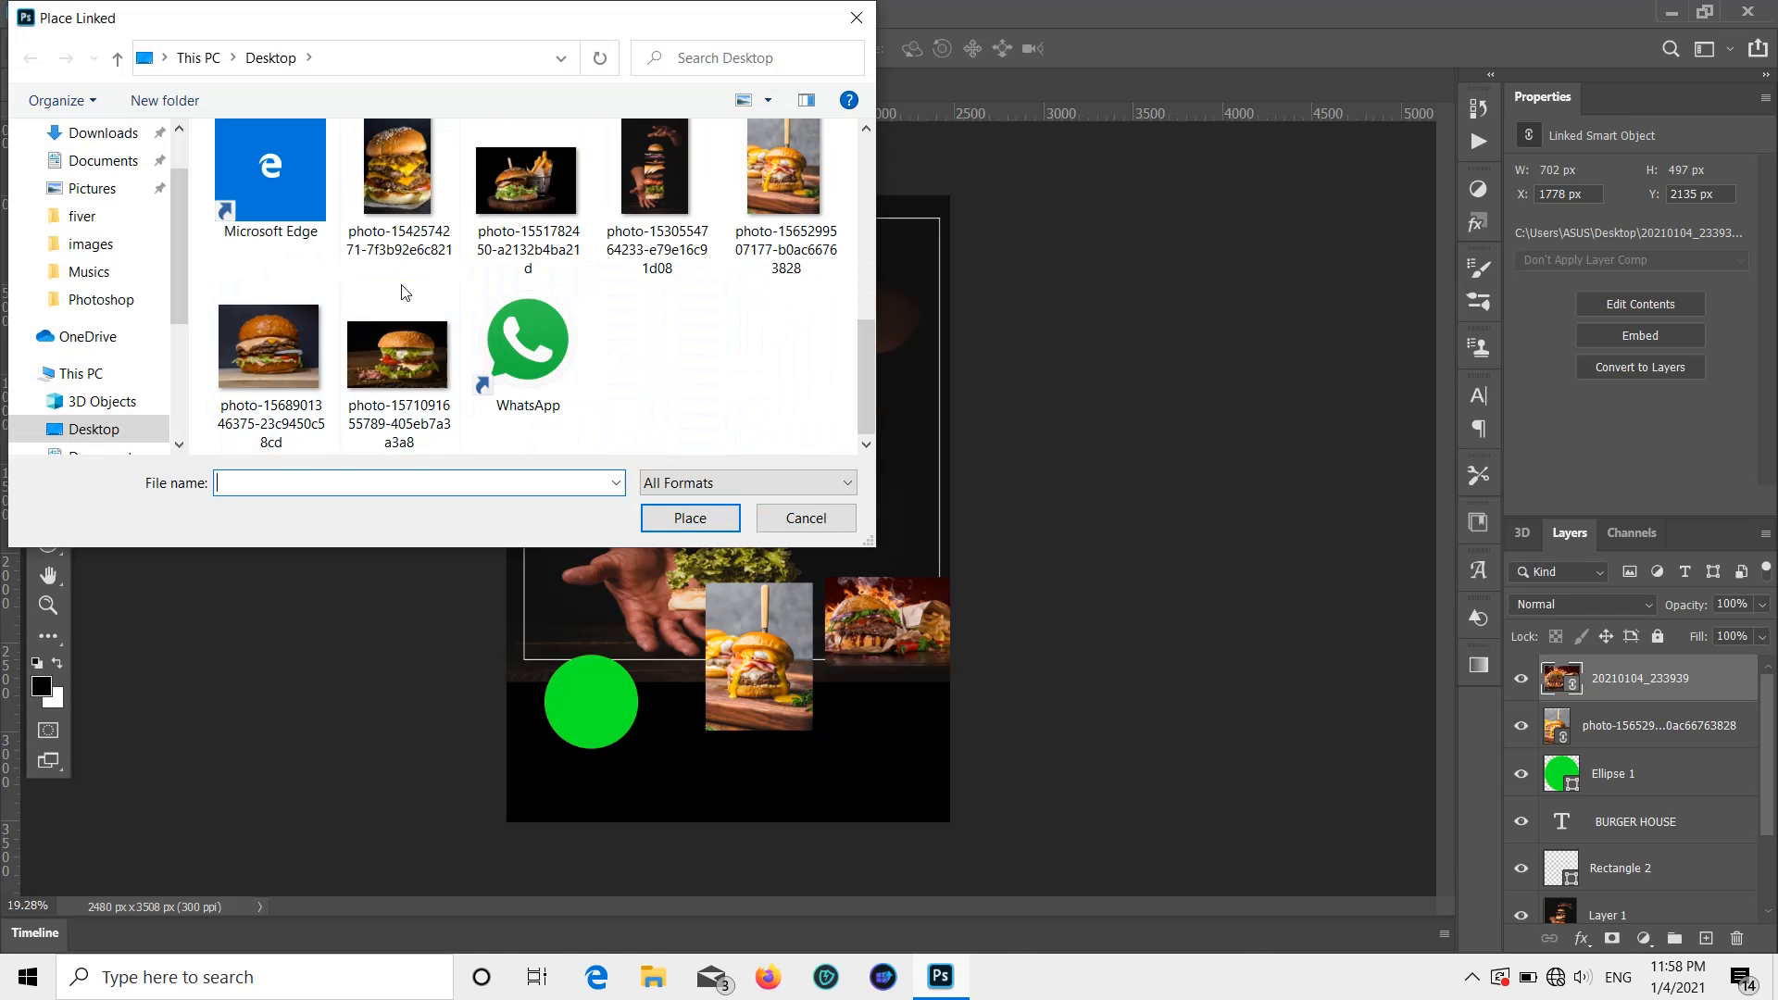
{"action": "left_click", "coordinate": [528, 197]}
{"action": "double_click", "coordinate": [528, 197]}
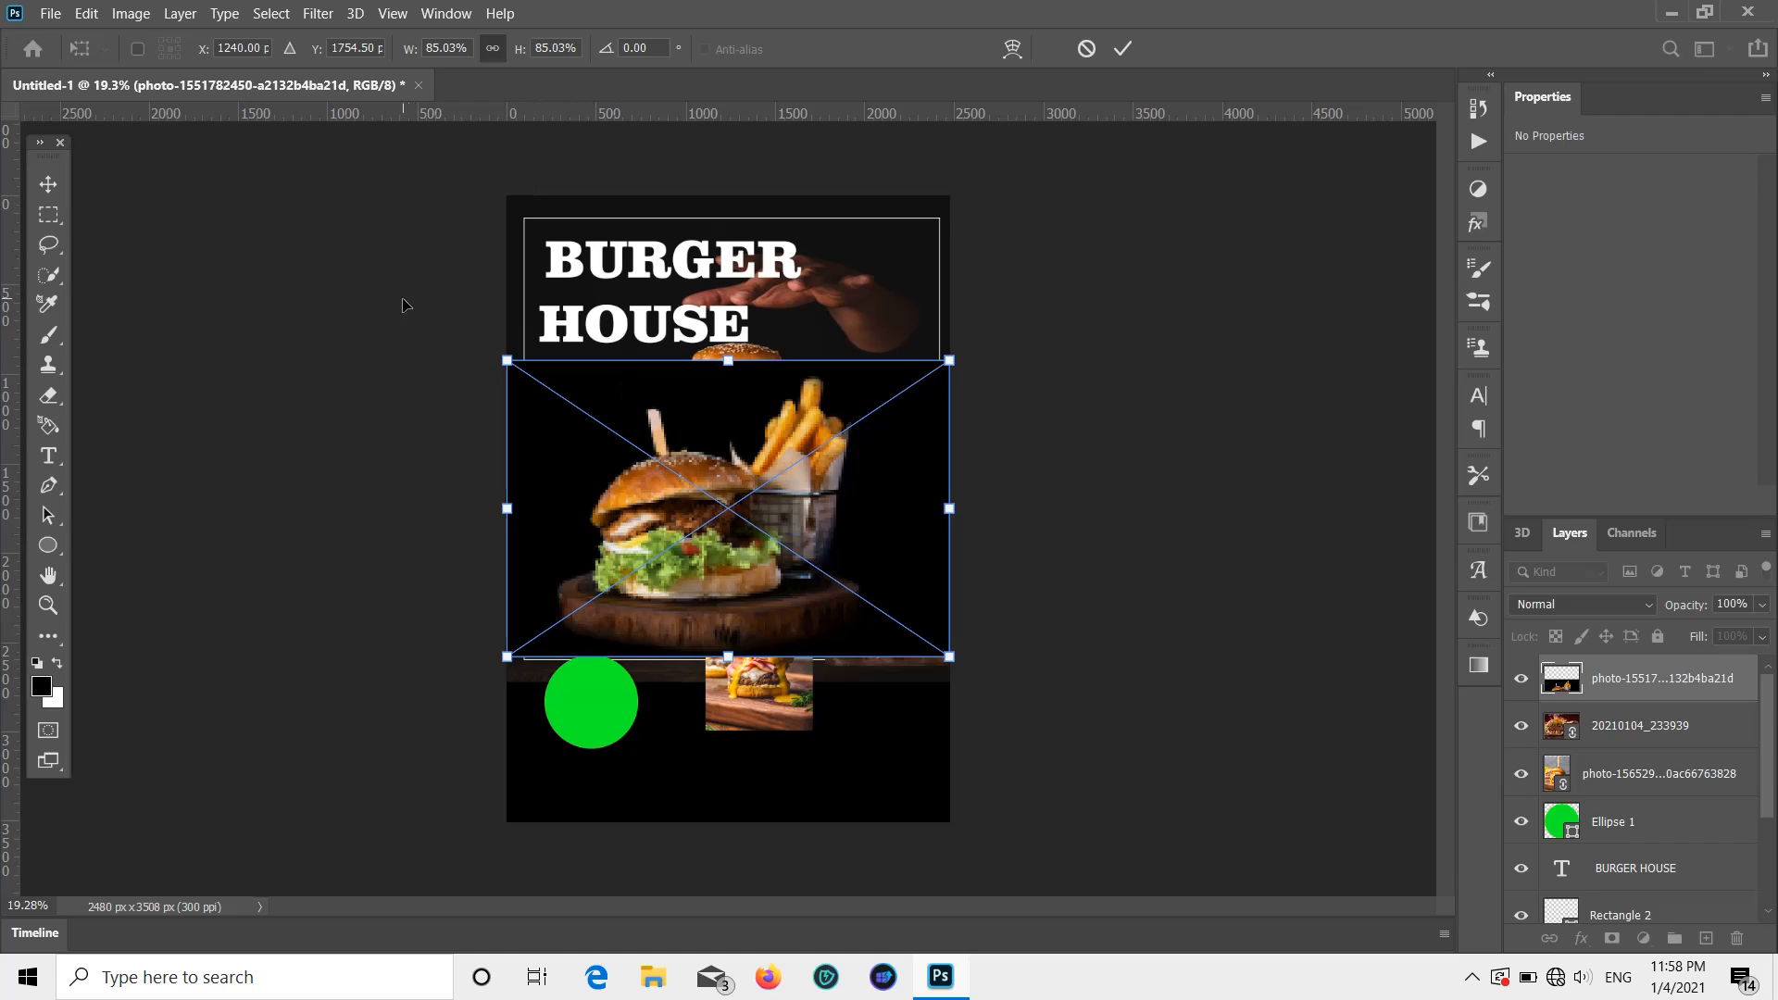
{"action": "left_click_drag", "start_coordinate": [508, 360], "coordinate": [799, 556]}
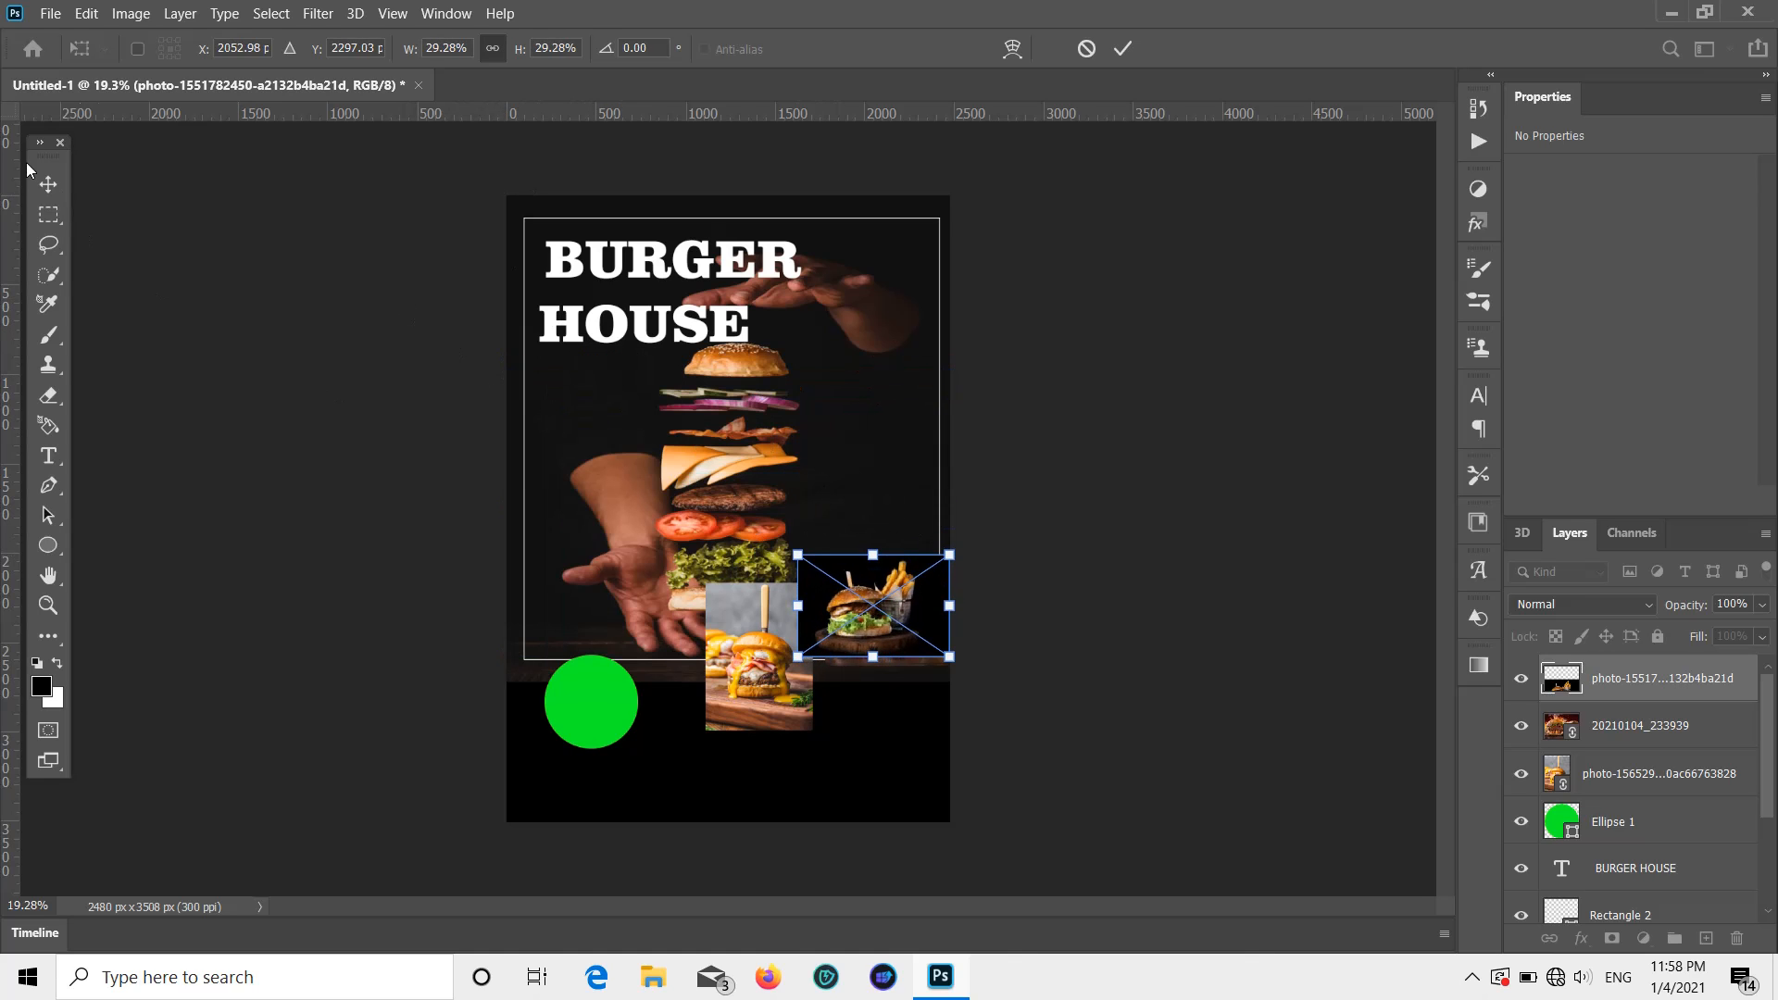
{"action": "key", "text": "Return"}
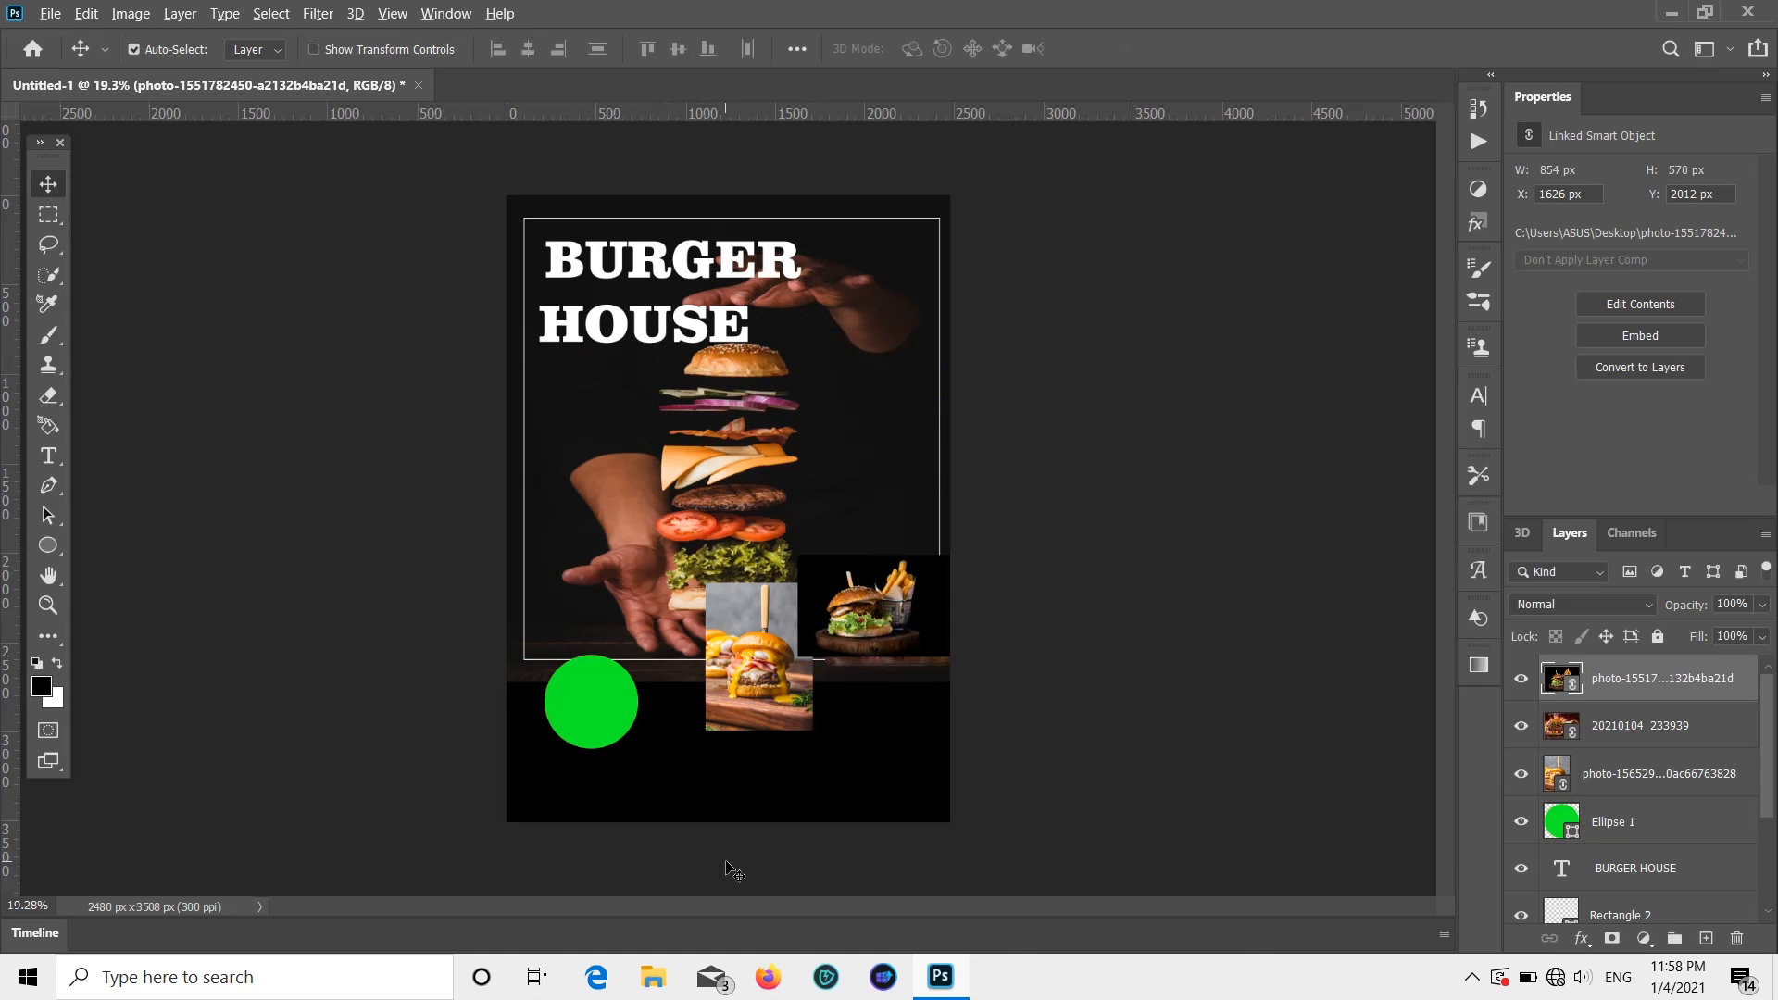
Step: Move the burger-and-fries photo up and shift the green circle slightly down and to the right
{"action": "scroll", "coordinate": [734, 870], "scroll_direction": "up", "scroll_amount": 2}
{"action": "scroll", "coordinate": [681, 700], "scroll_direction": "down", "scroll_amount": 3}
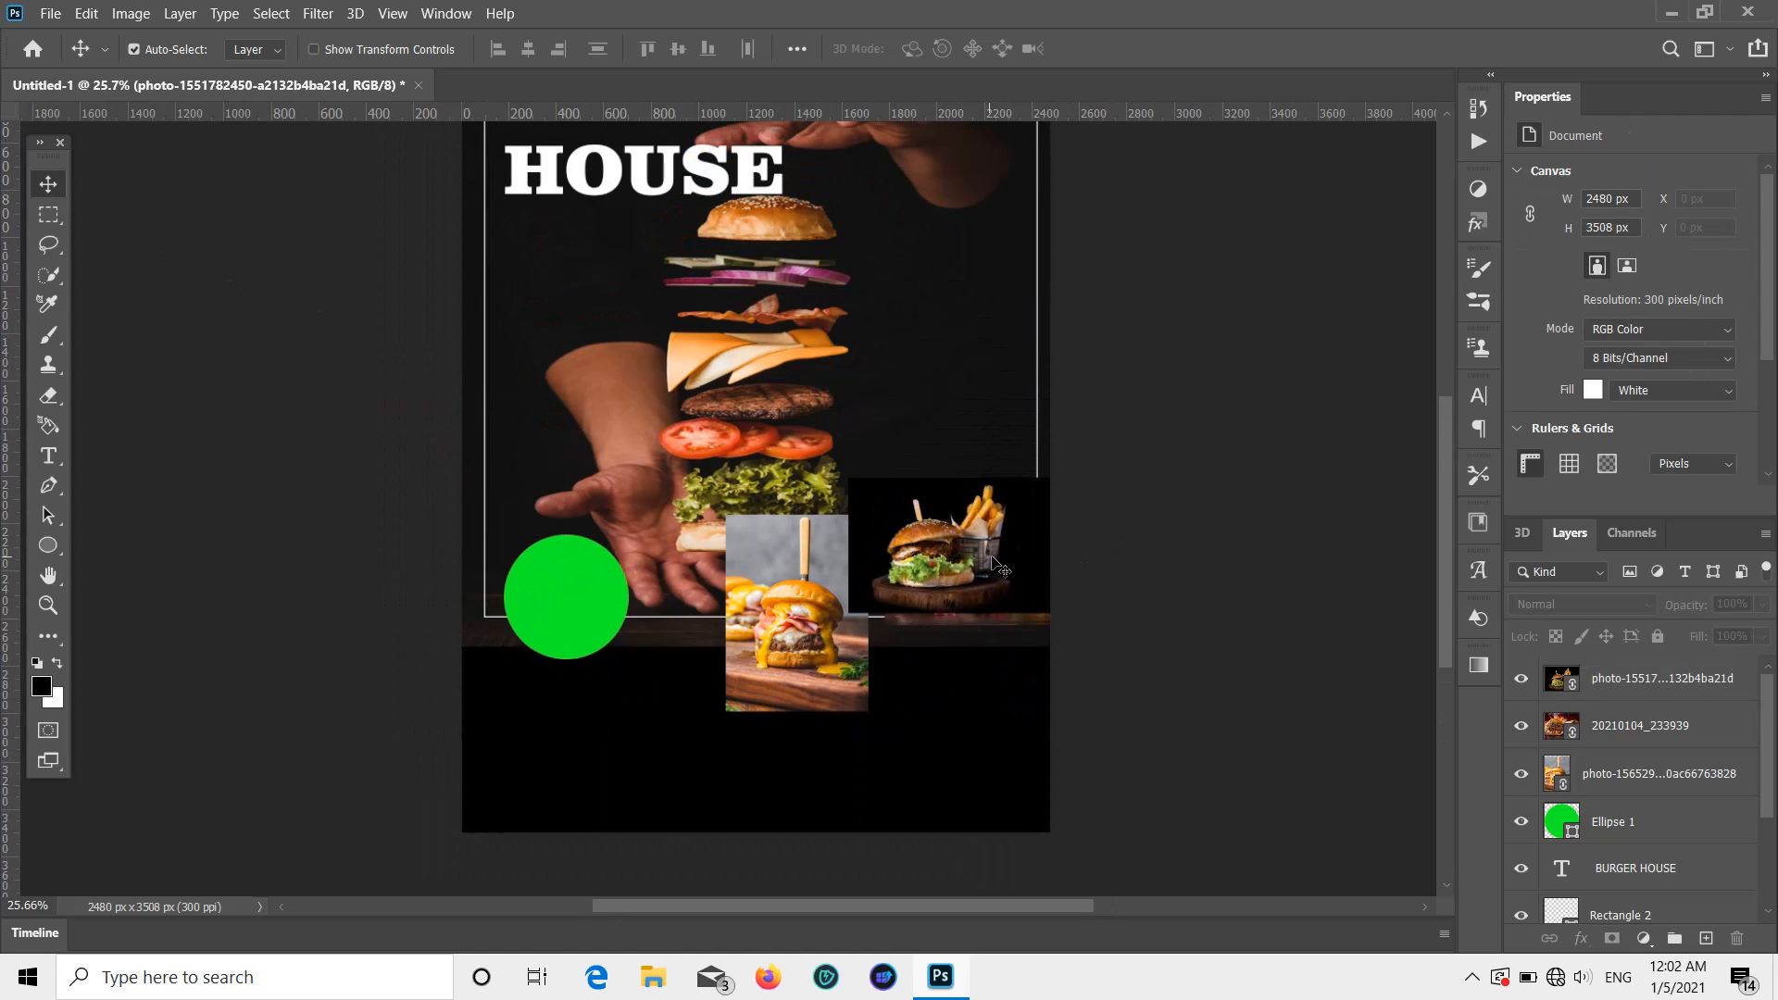
{"action": "left_click_drag", "start_coordinate": [993, 547], "coordinate": [1028, 500]}
{"action": "mouse_move", "coordinate": [568, 640]}
{"action": "left_mouse_down"}
{"action": "mouse_move", "coordinate": [598, 628]}
{"action": "mouse_move", "coordinate": [590, 650]}
{"action": "left_mouse_up"}
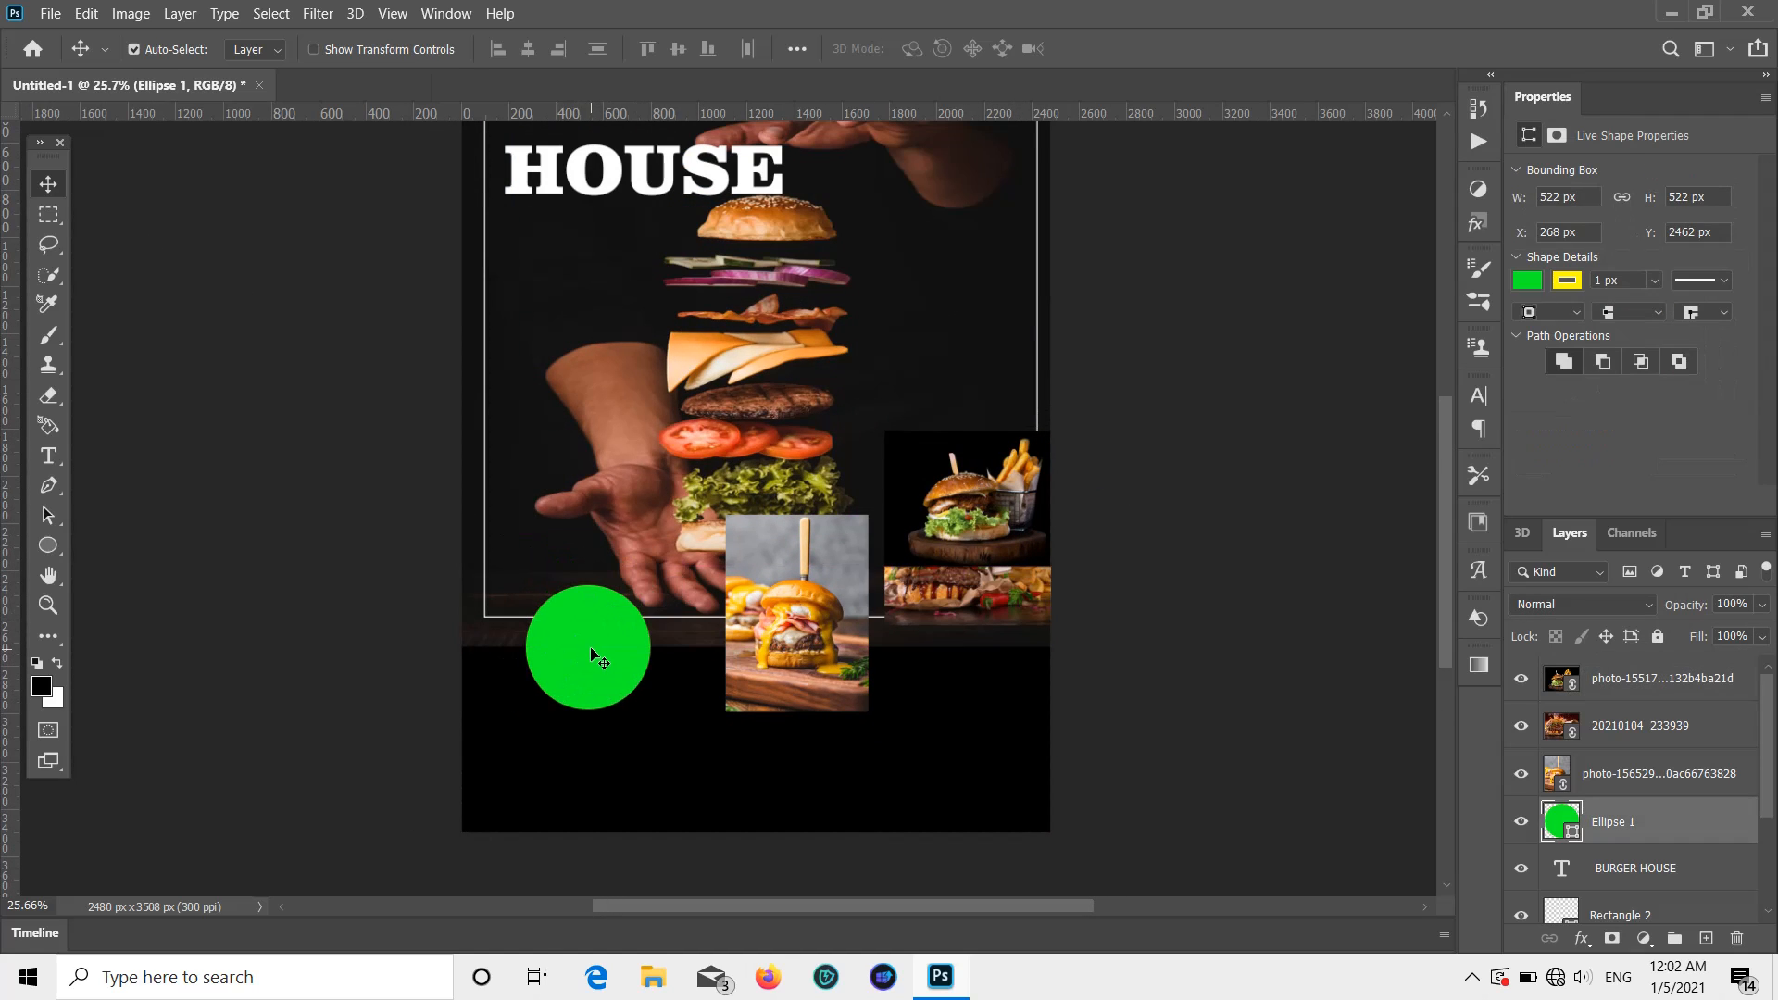
Step: Draw a second green circle over the first, scale it to about 532 px, and move it directly above the first
{"action": "left_click", "coordinate": [51, 548]}
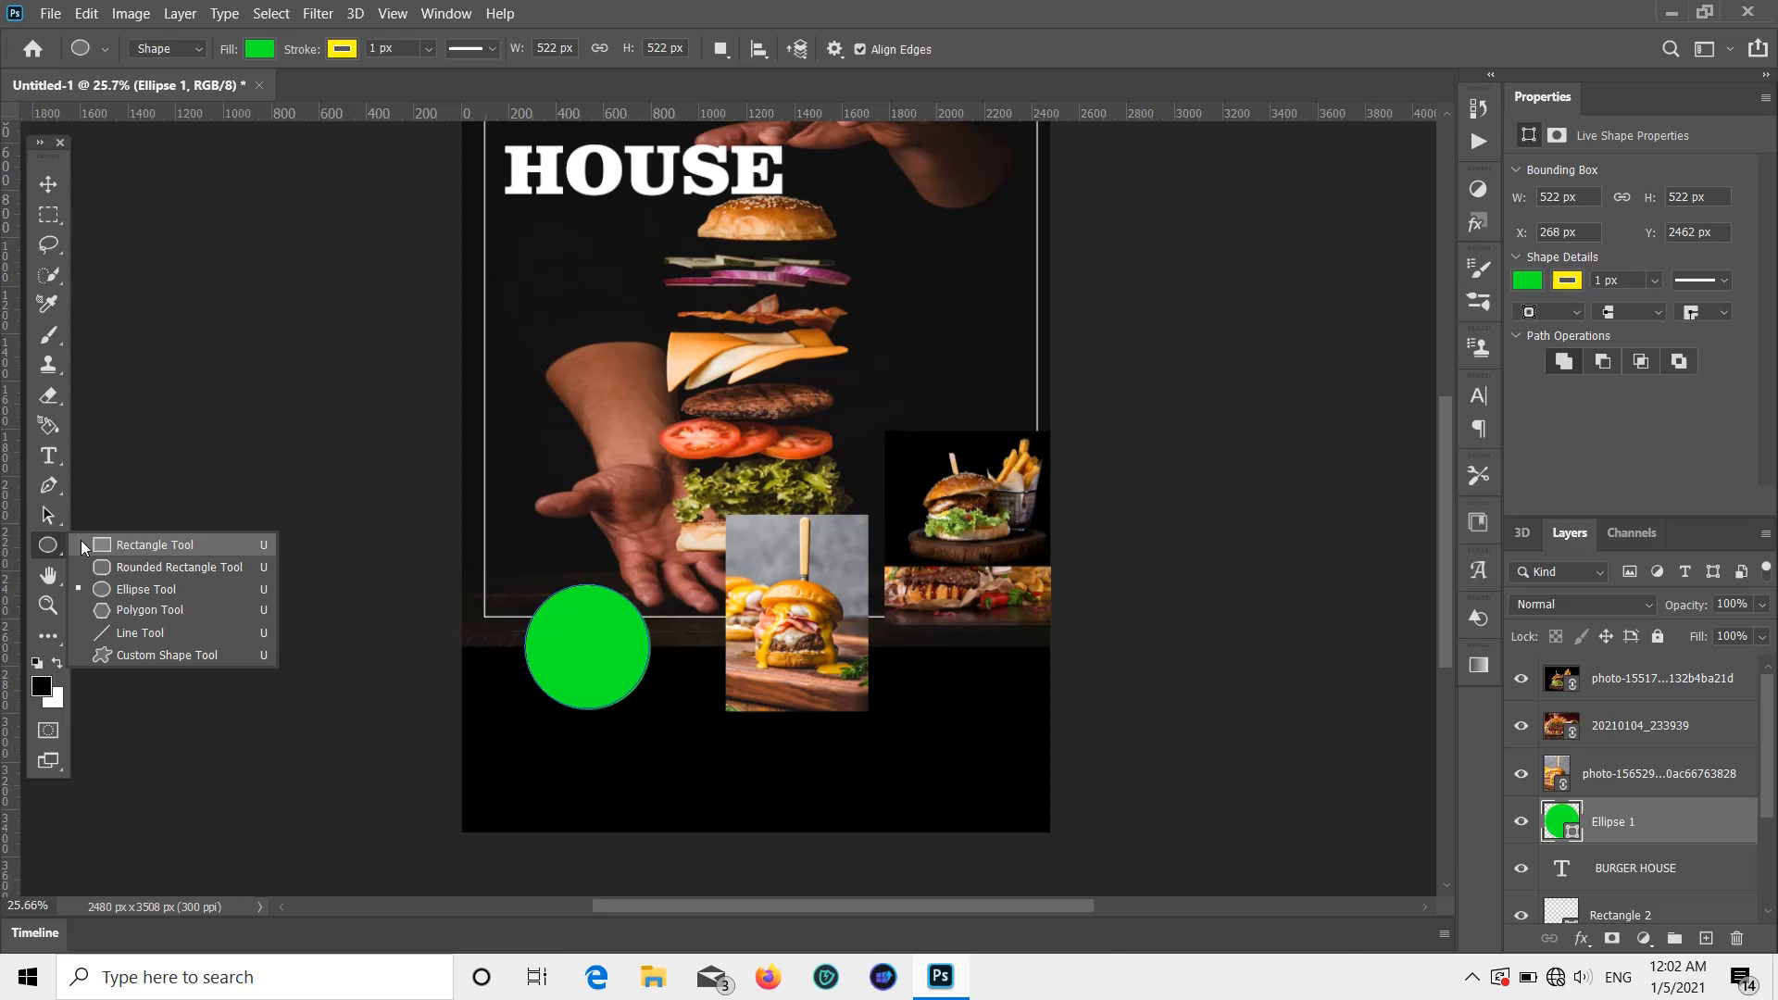
{"action": "left_click", "coordinate": [135, 593]}
{"action": "left_click_drag", "start_coordinate": [571, 642], "coordinate": [594, 714]}
{"action": "key", "text": "v"}
{"action": "key", "text": "ctrl+t"}
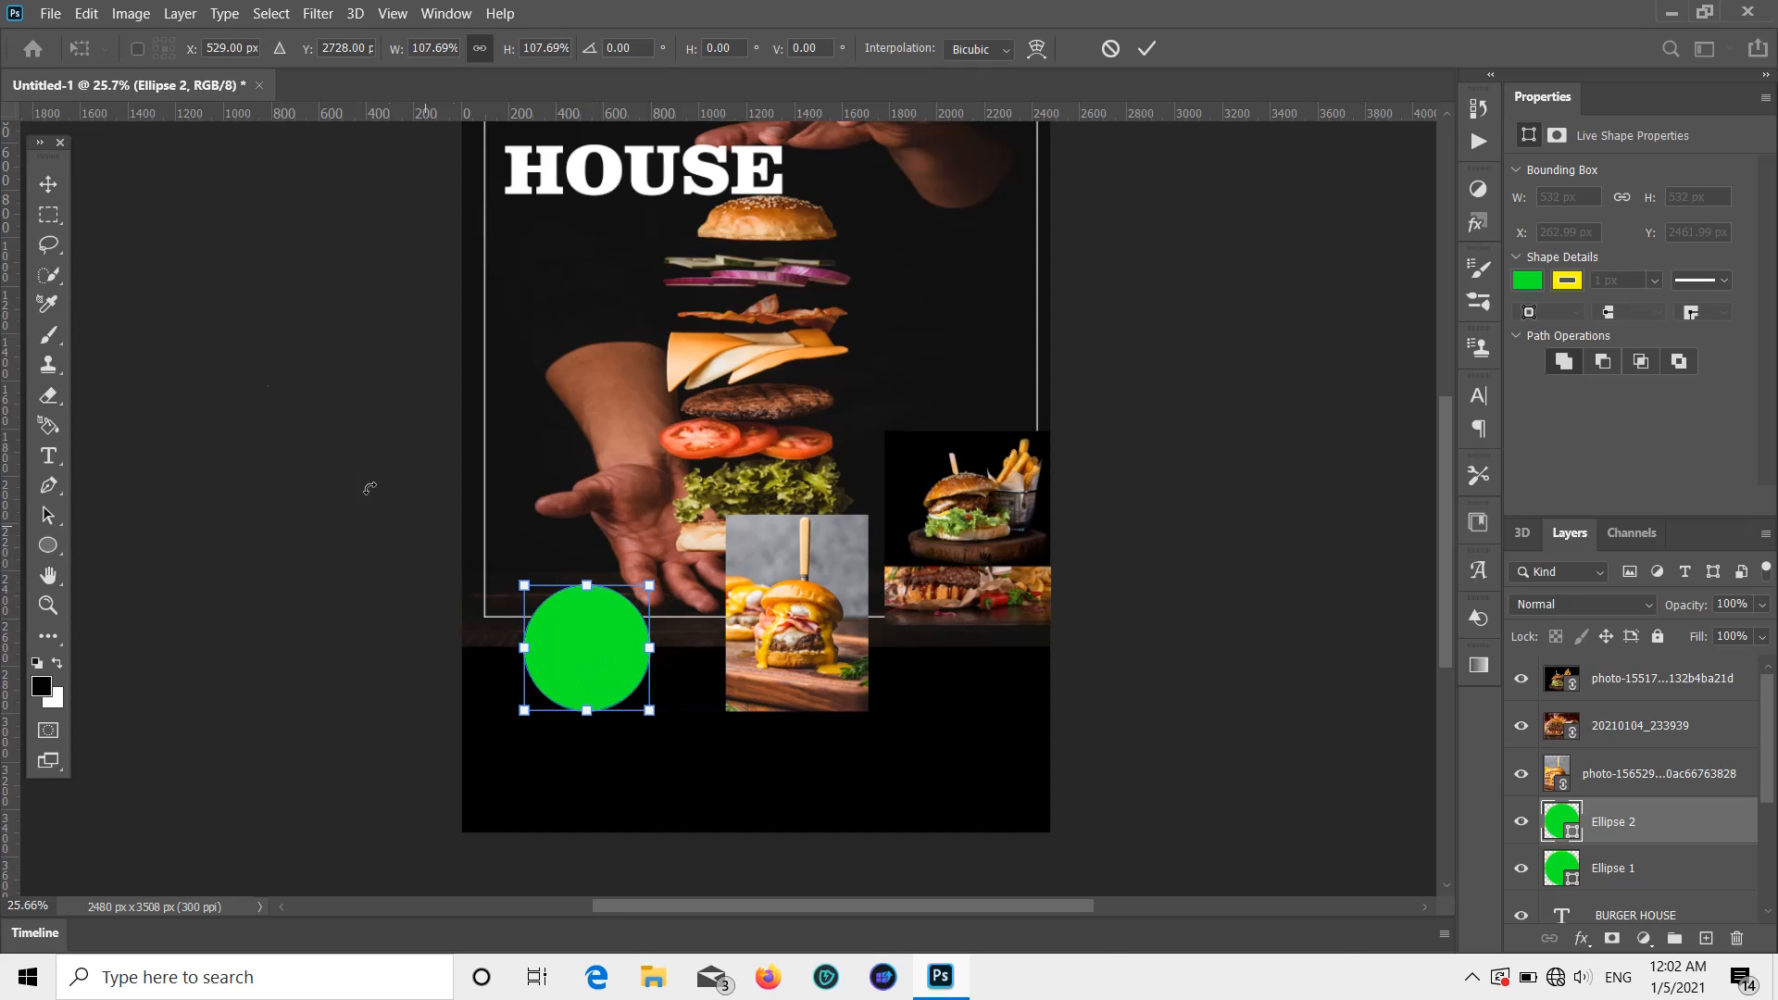
{"action": "key", "text": "Return"}
{"action": "left_click_drag", "start_coordinate": [607, 652], "coordinate": [600, 484]}
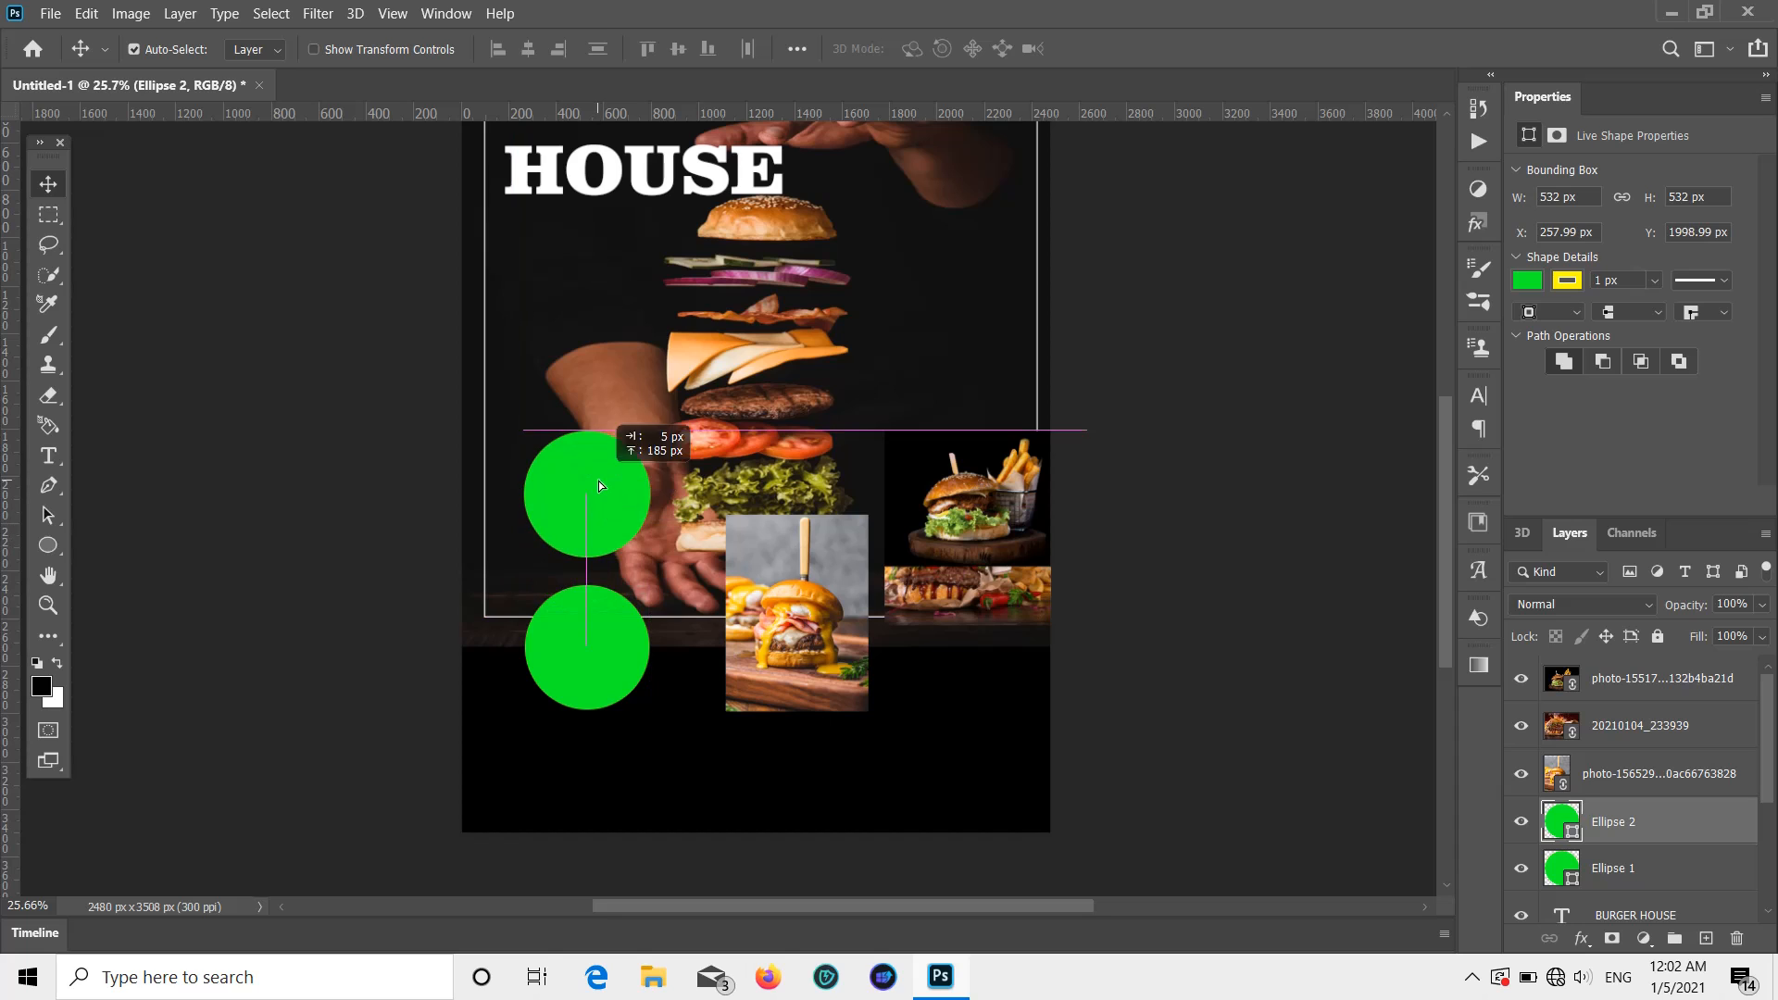
{"action": "left_click_drag", "start_coordinate": [802, 622], "coordinate": [656, 494]}
{"action": "right_click", "coordinate": [623, 449]}
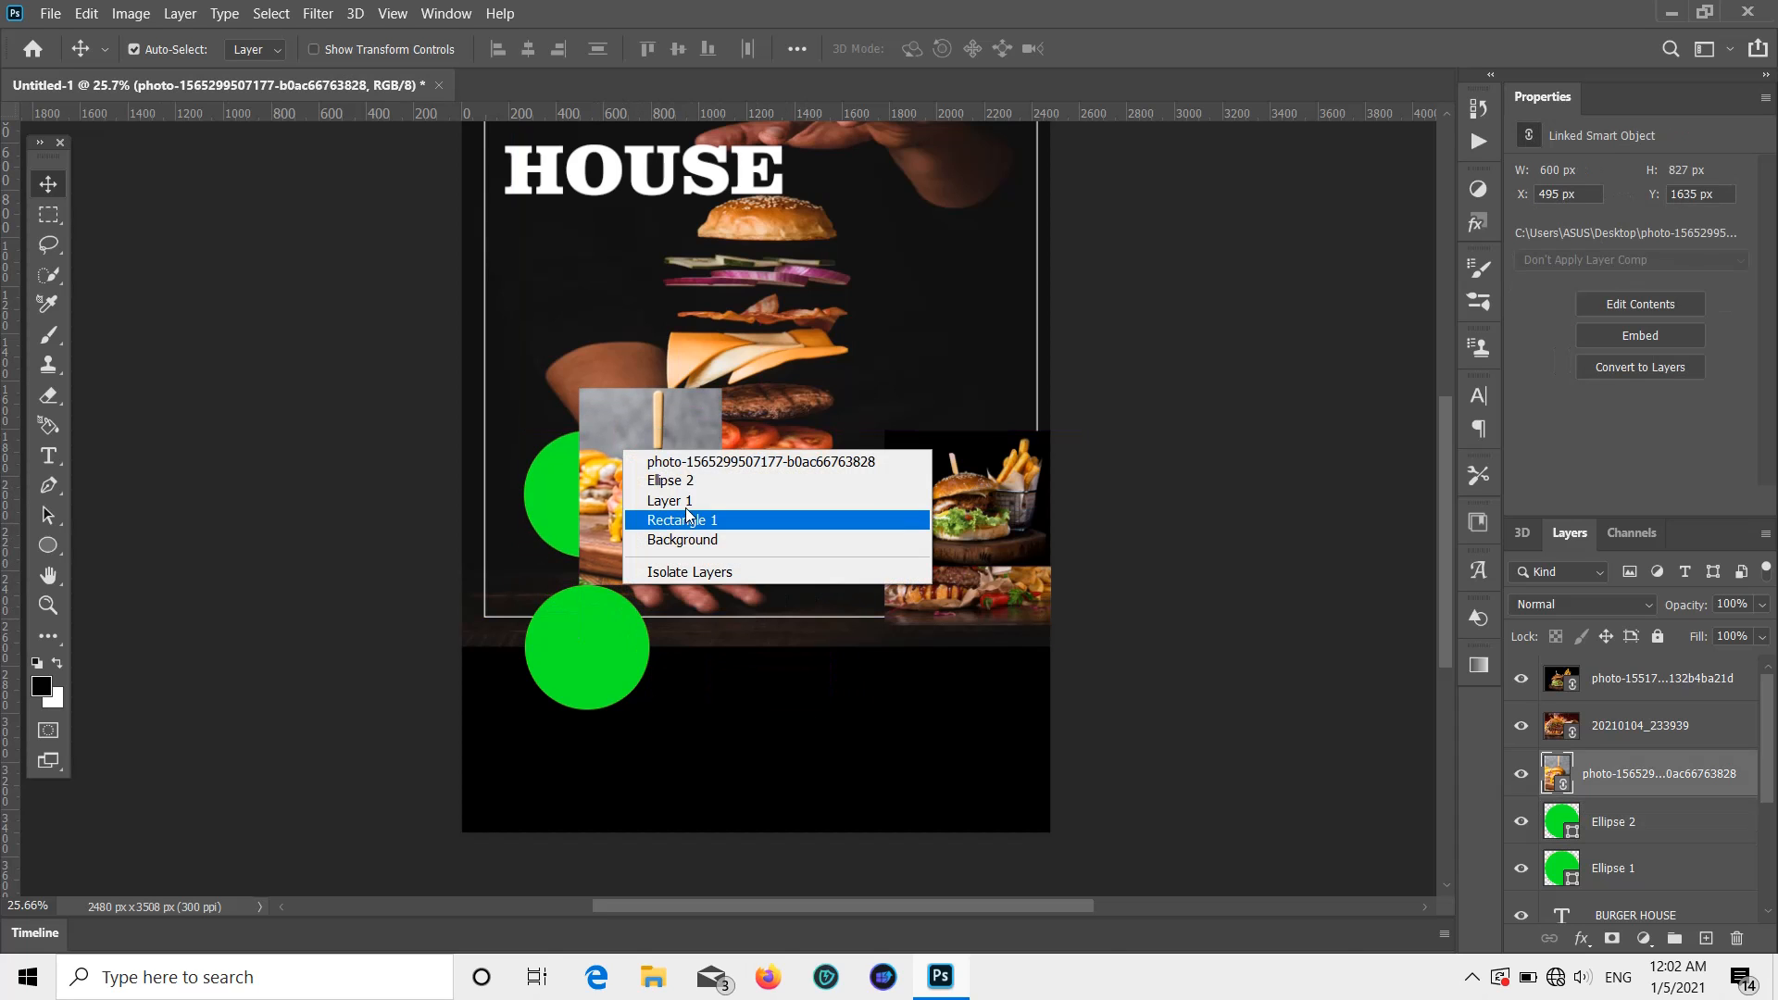
{"action": "key", "text": "Escape"}
{"action": "right_click", "coordinate": [1639, 764]}
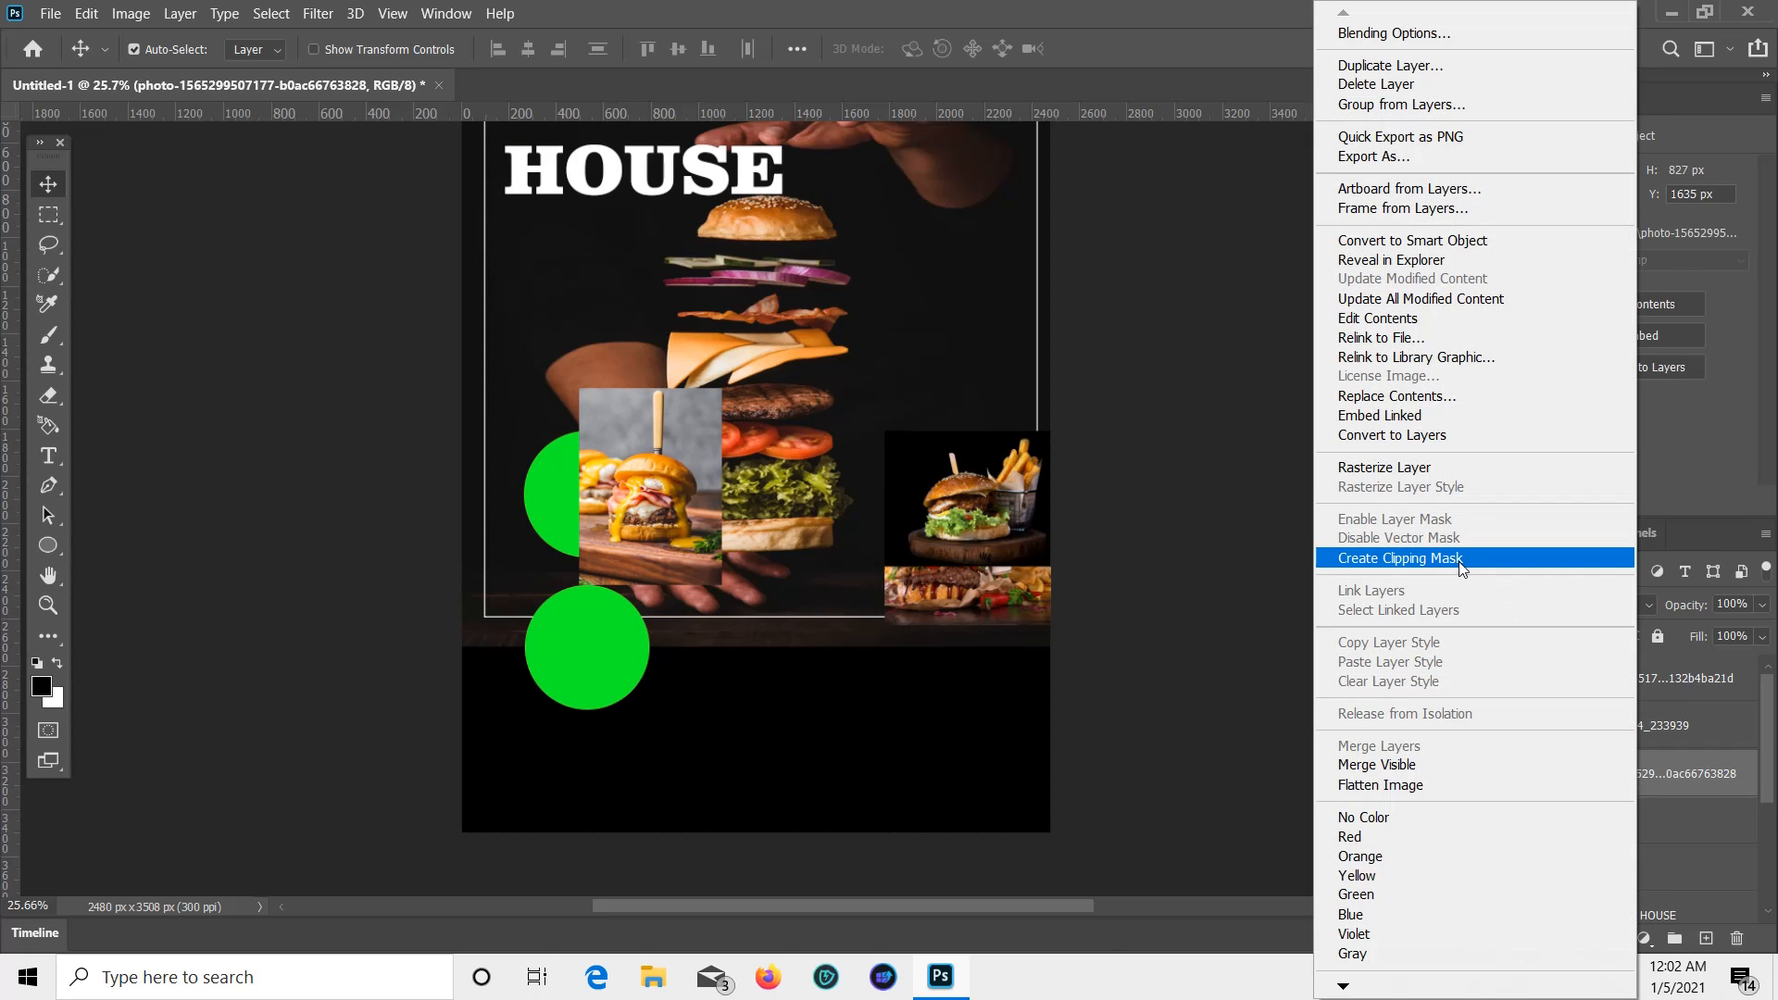
{"action": "left_click", "coordinate": [1431, 559]}
Step: Arrange the clipped photo circle at the poster's left side and the plain green circle in the middle, along the main photo's lower edge
{"action": "left_click_drag", "start_coordinate": [611, 514], "coordinate": [538, 508]}
{"action": "left_click_drag", "start_coordinate": [660, 515], "coordinate": [763, 683]}
{"action": "right_click", "coordinate": [586, 507]}
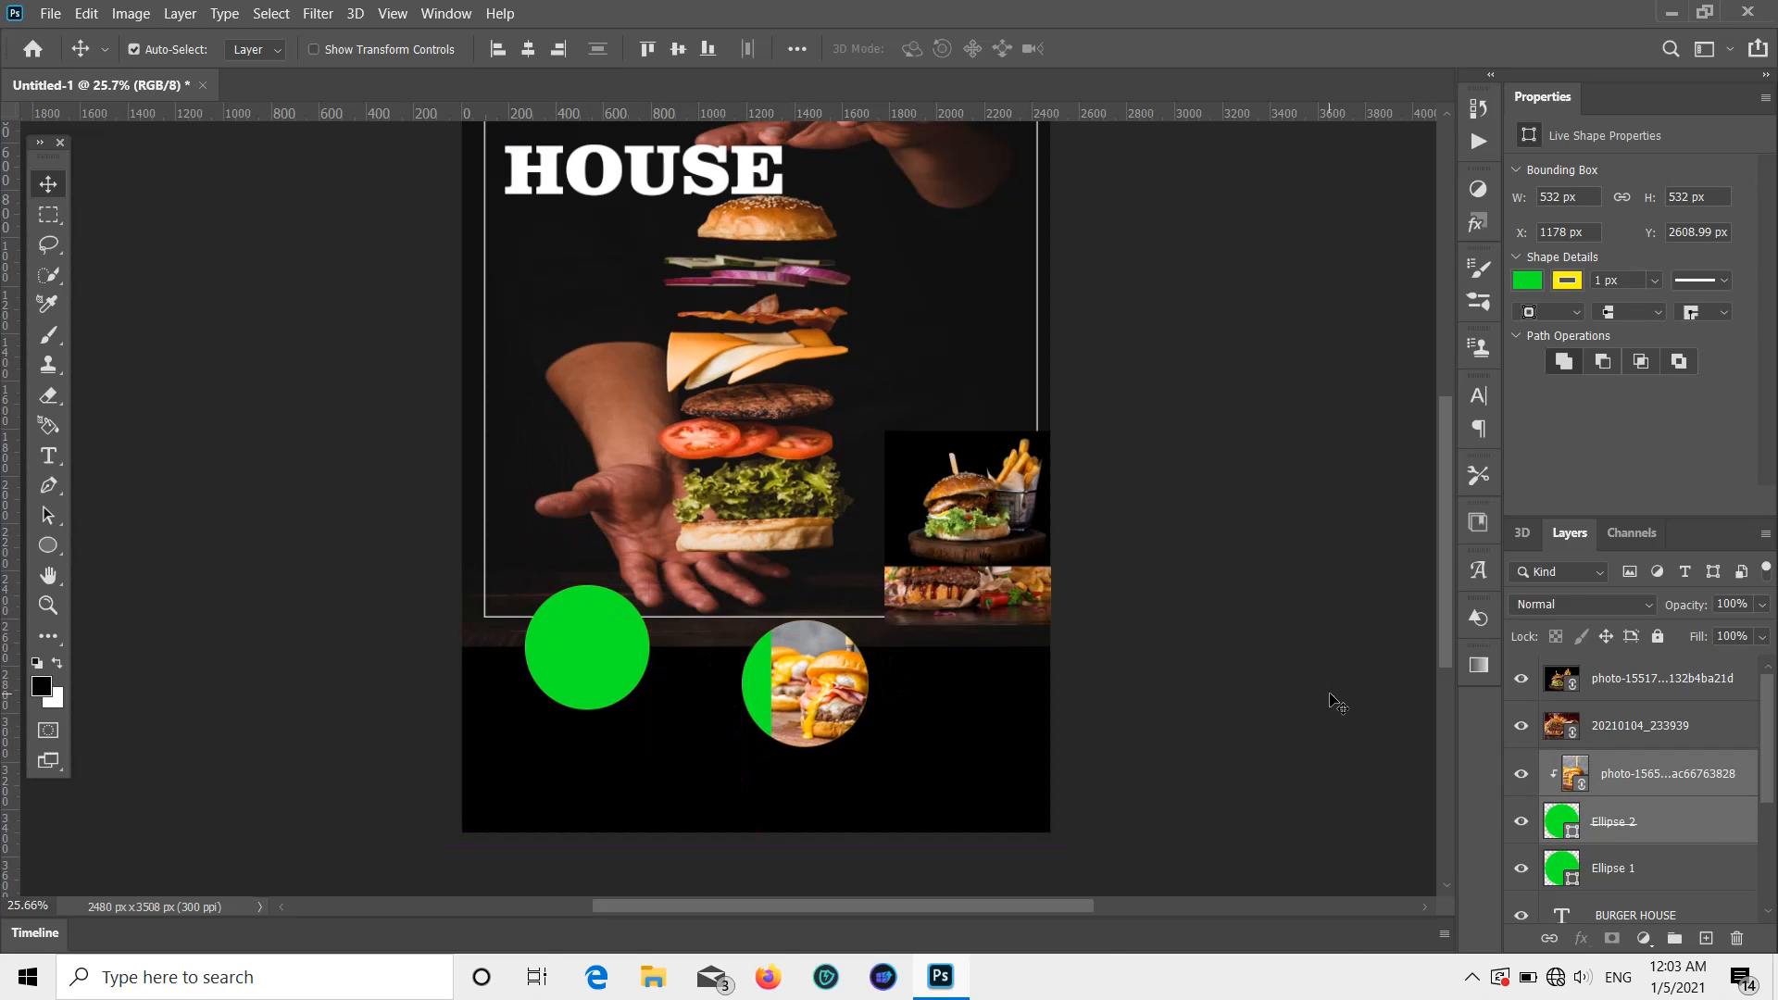
{"action": "left_click", "coordinate": [1337, 704]}
{"action": "left_click_drag", "start_coordinate": [556, 662], "coordinate": [549, 618]}
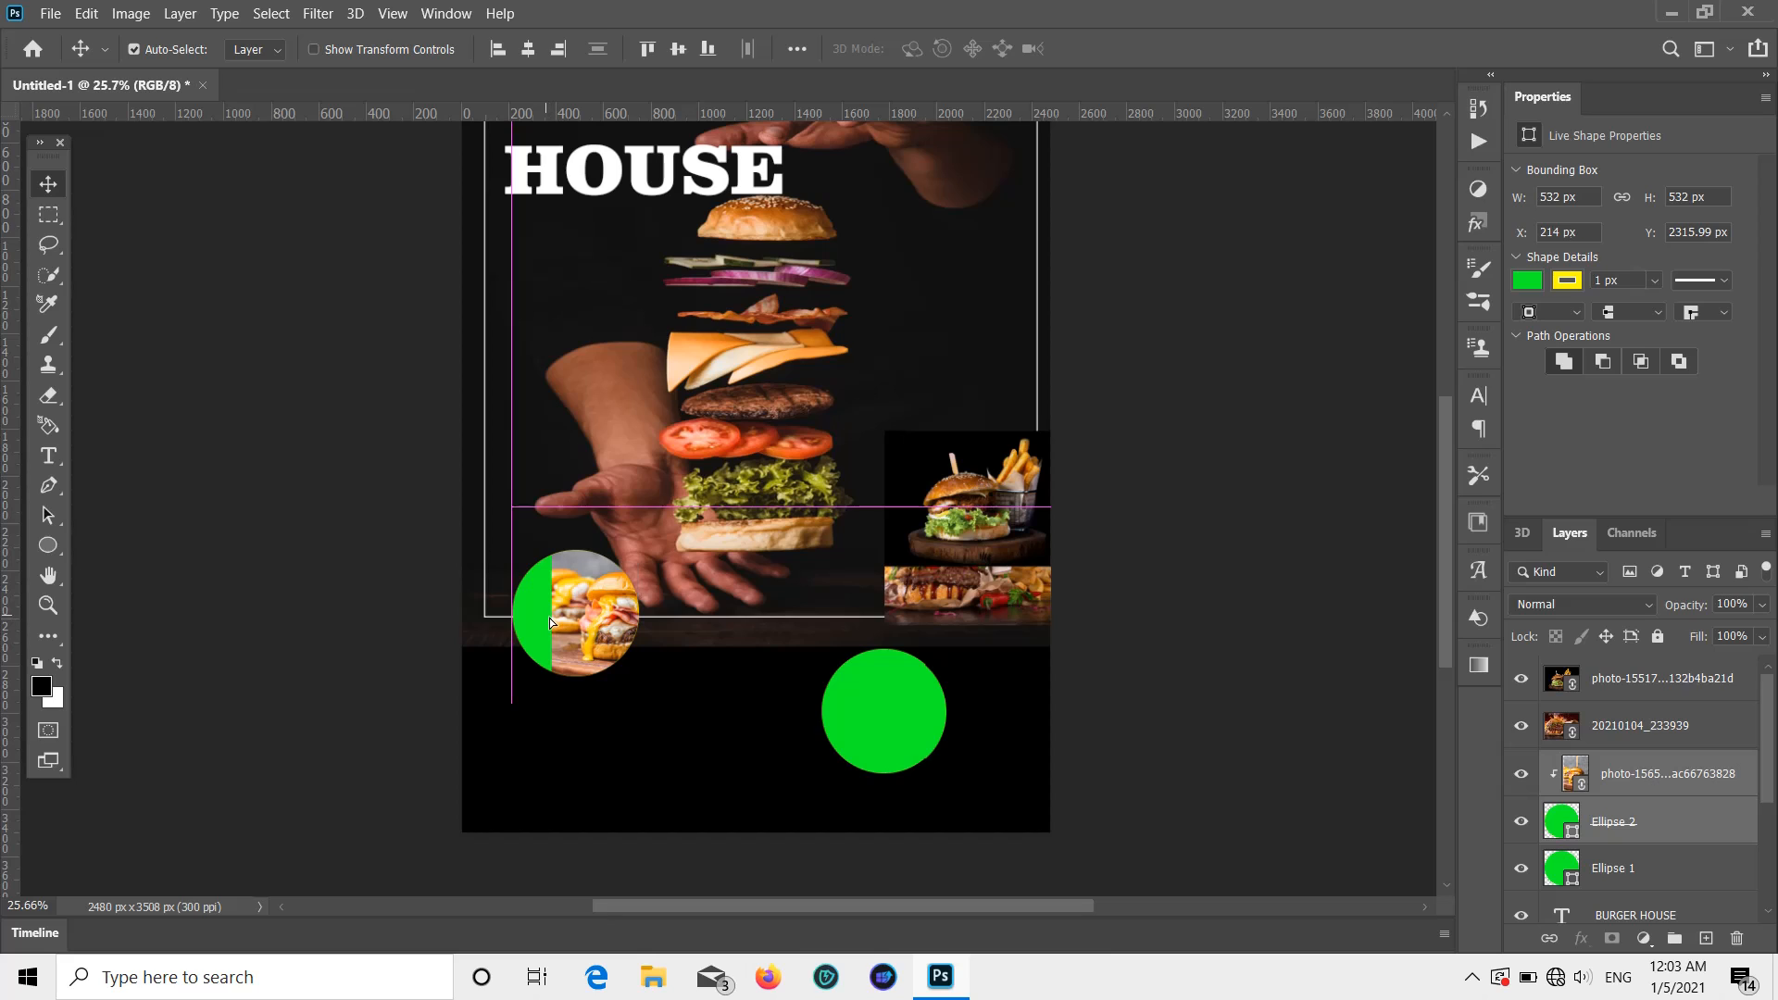
{"action": "left_click_drag", "start_coordinate": [855, 725], "coordinate": [730, 627]}
Step: Draw a third green circle about 526 px in diameter and place it to the right of the middle circle
{"action": "left_click", "coordinate": [96, 549]}
{"action": "left_click", "coordinate": [48, 545]}
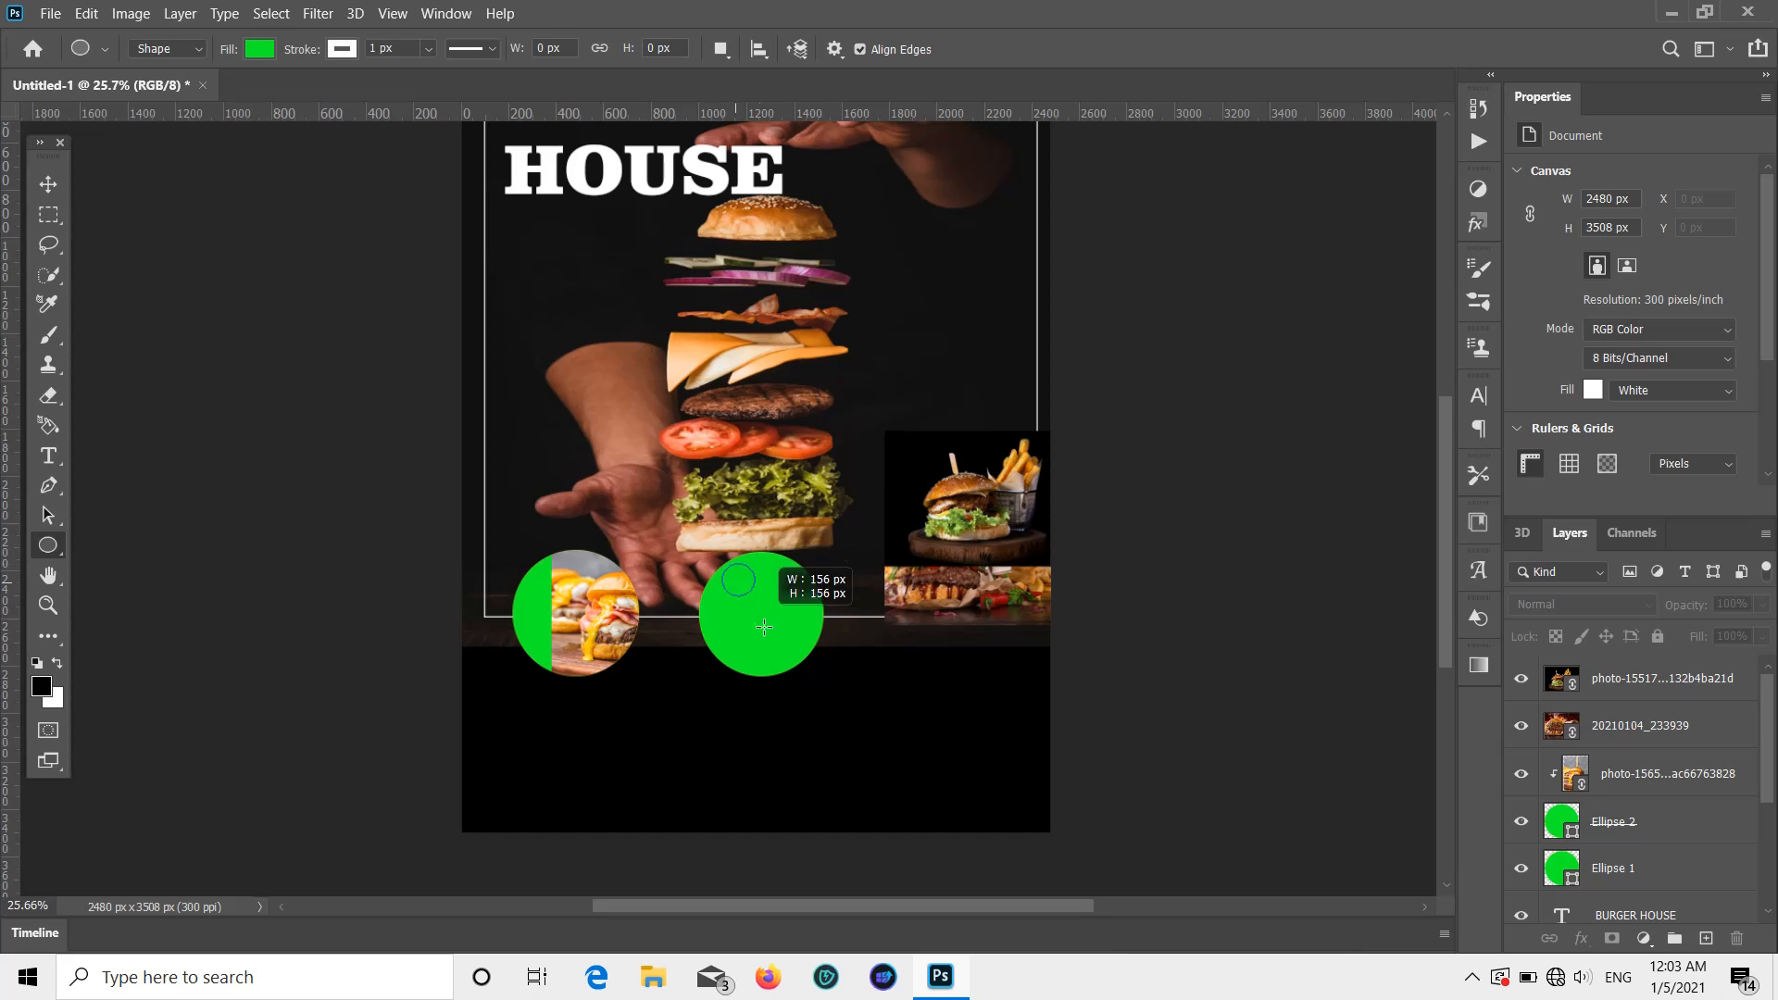
{"action": "left_click_drag", "start_coordinate": [764, 627], "coordinate": [847, 769]}
{"action": "left_click", "coordinate": [49, 184]}
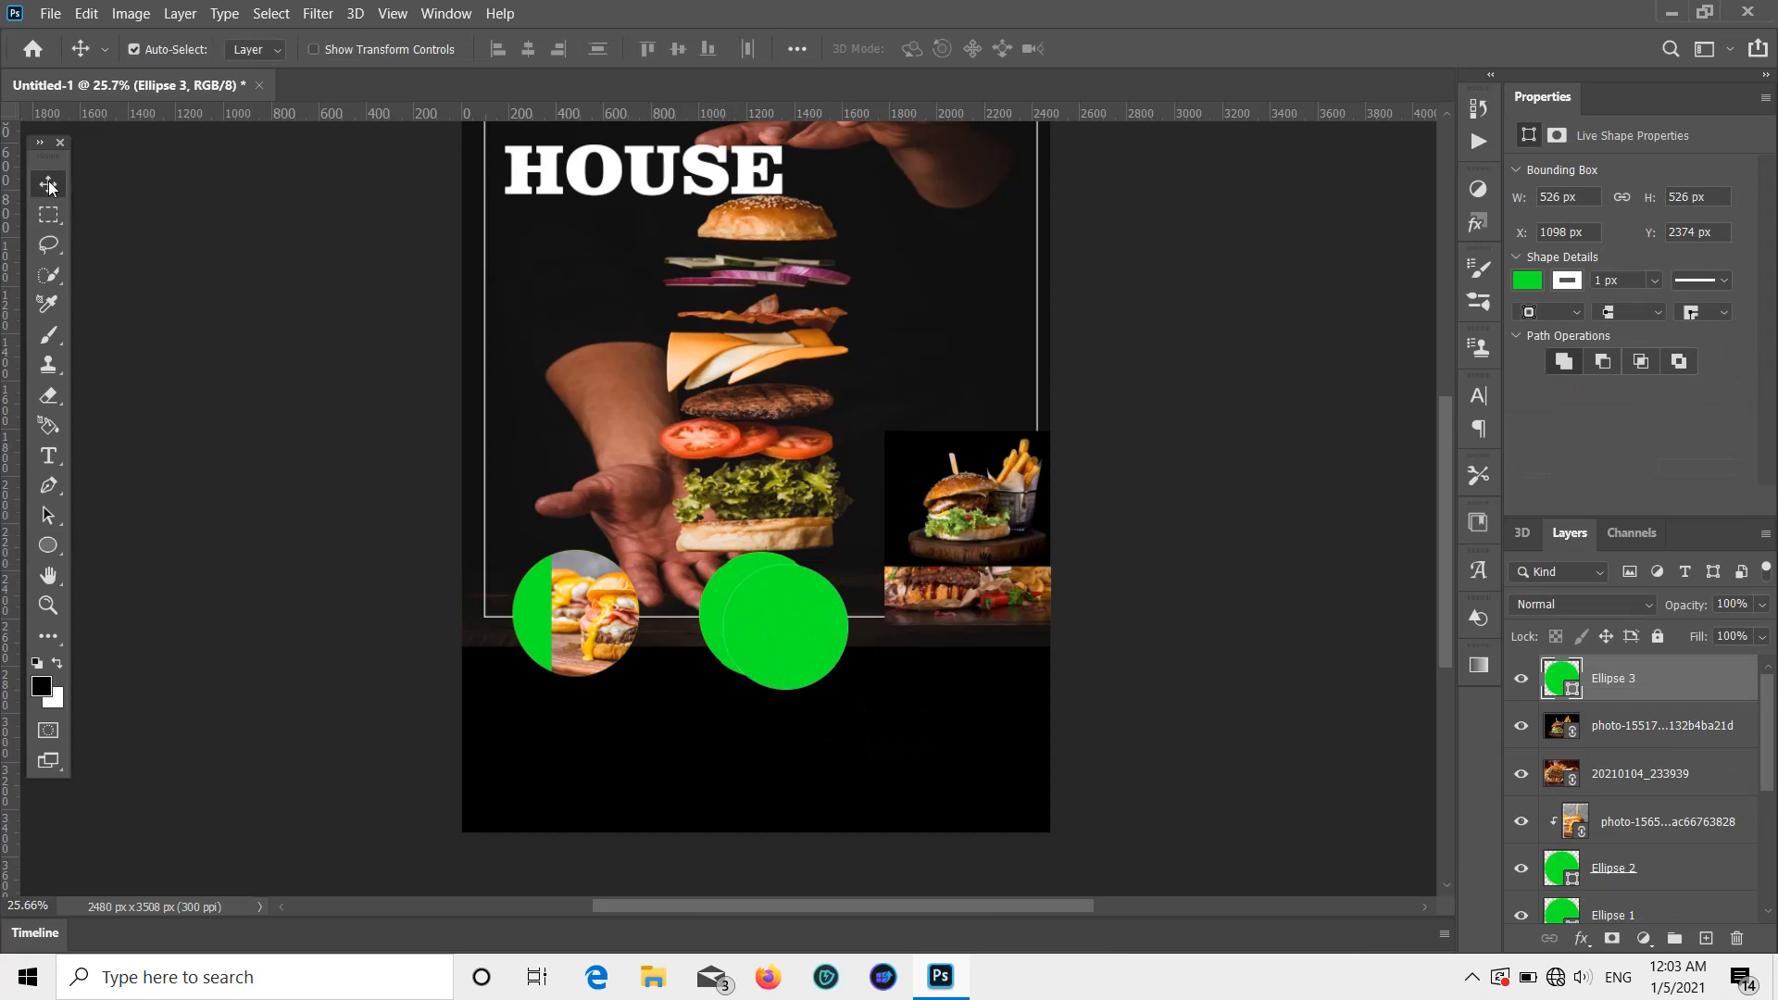
{"action": "left_click_drag", "start_coordinate": [775, 639], "coordinate": [946, 636]}
Step: Try to clip the burger-and-fries photo over the middle green circle with a clipping mask
{"action": "left_click_drag", "start_coordinate": [916, 548], "coordinate": [755, 654]}
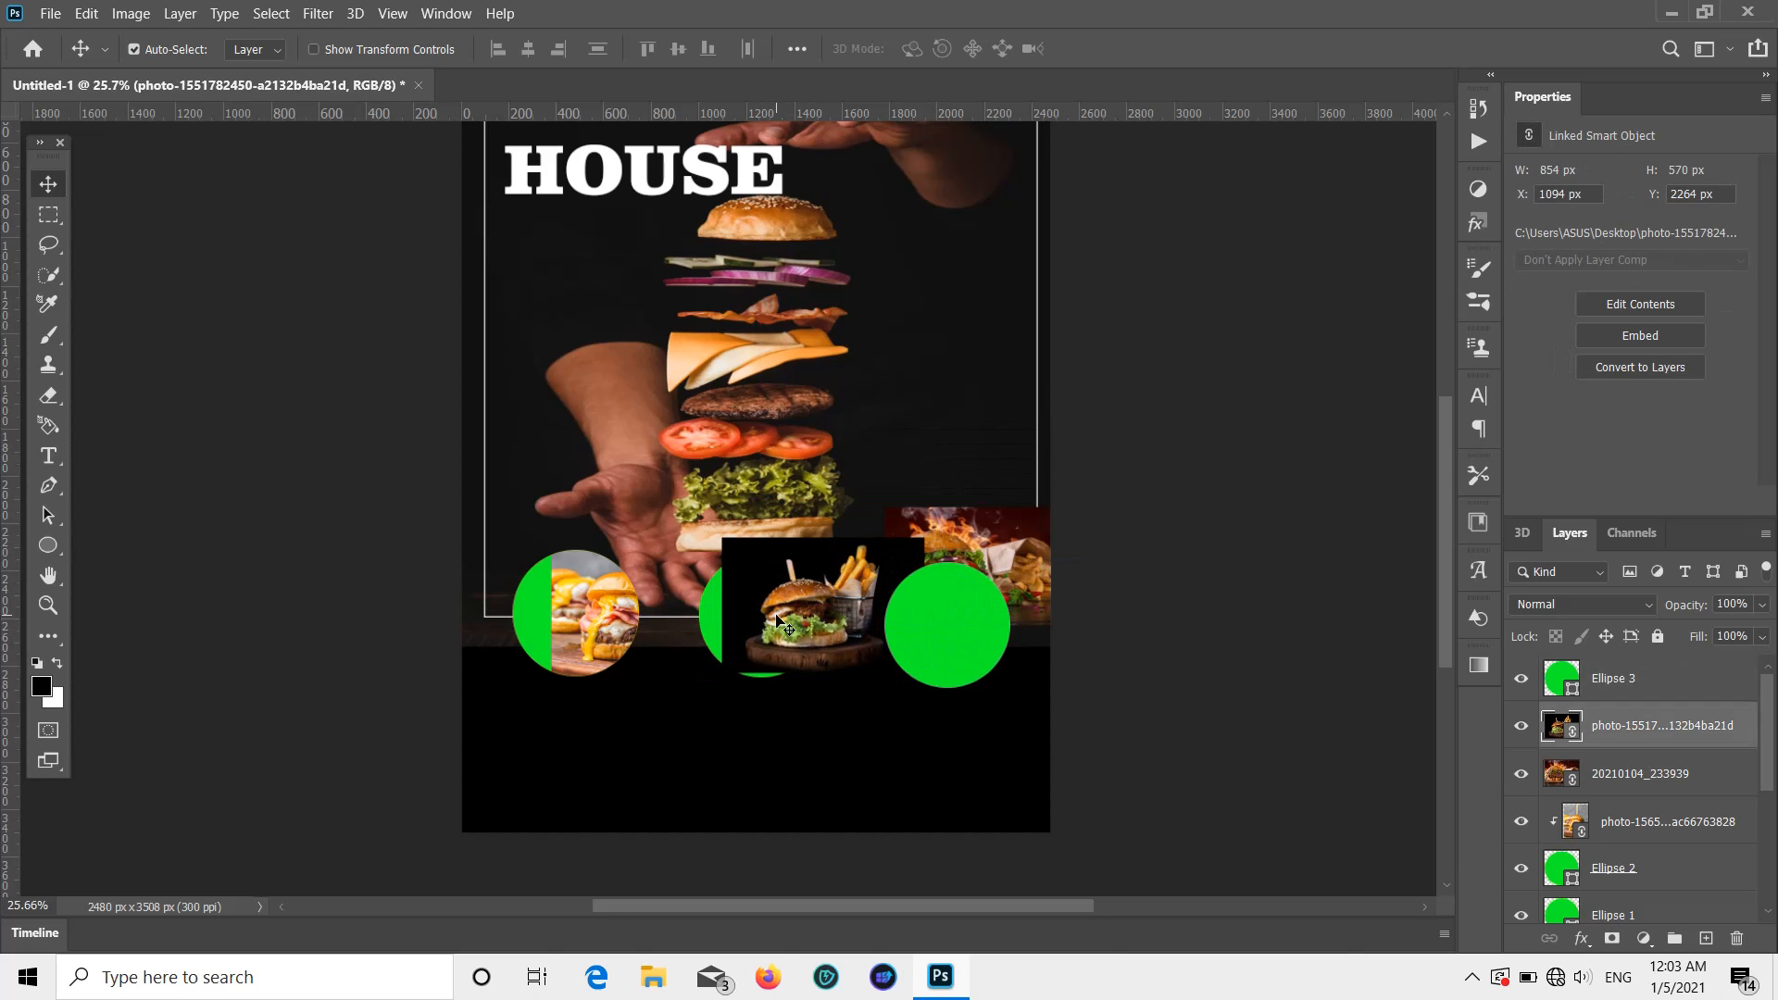
{"action": "right_click", "coordinate": [772, 613]}
{"action": "left_click", "coordinate": [1426, 792]}
{"action": "right_click", "coordinate": [1630, 726]}
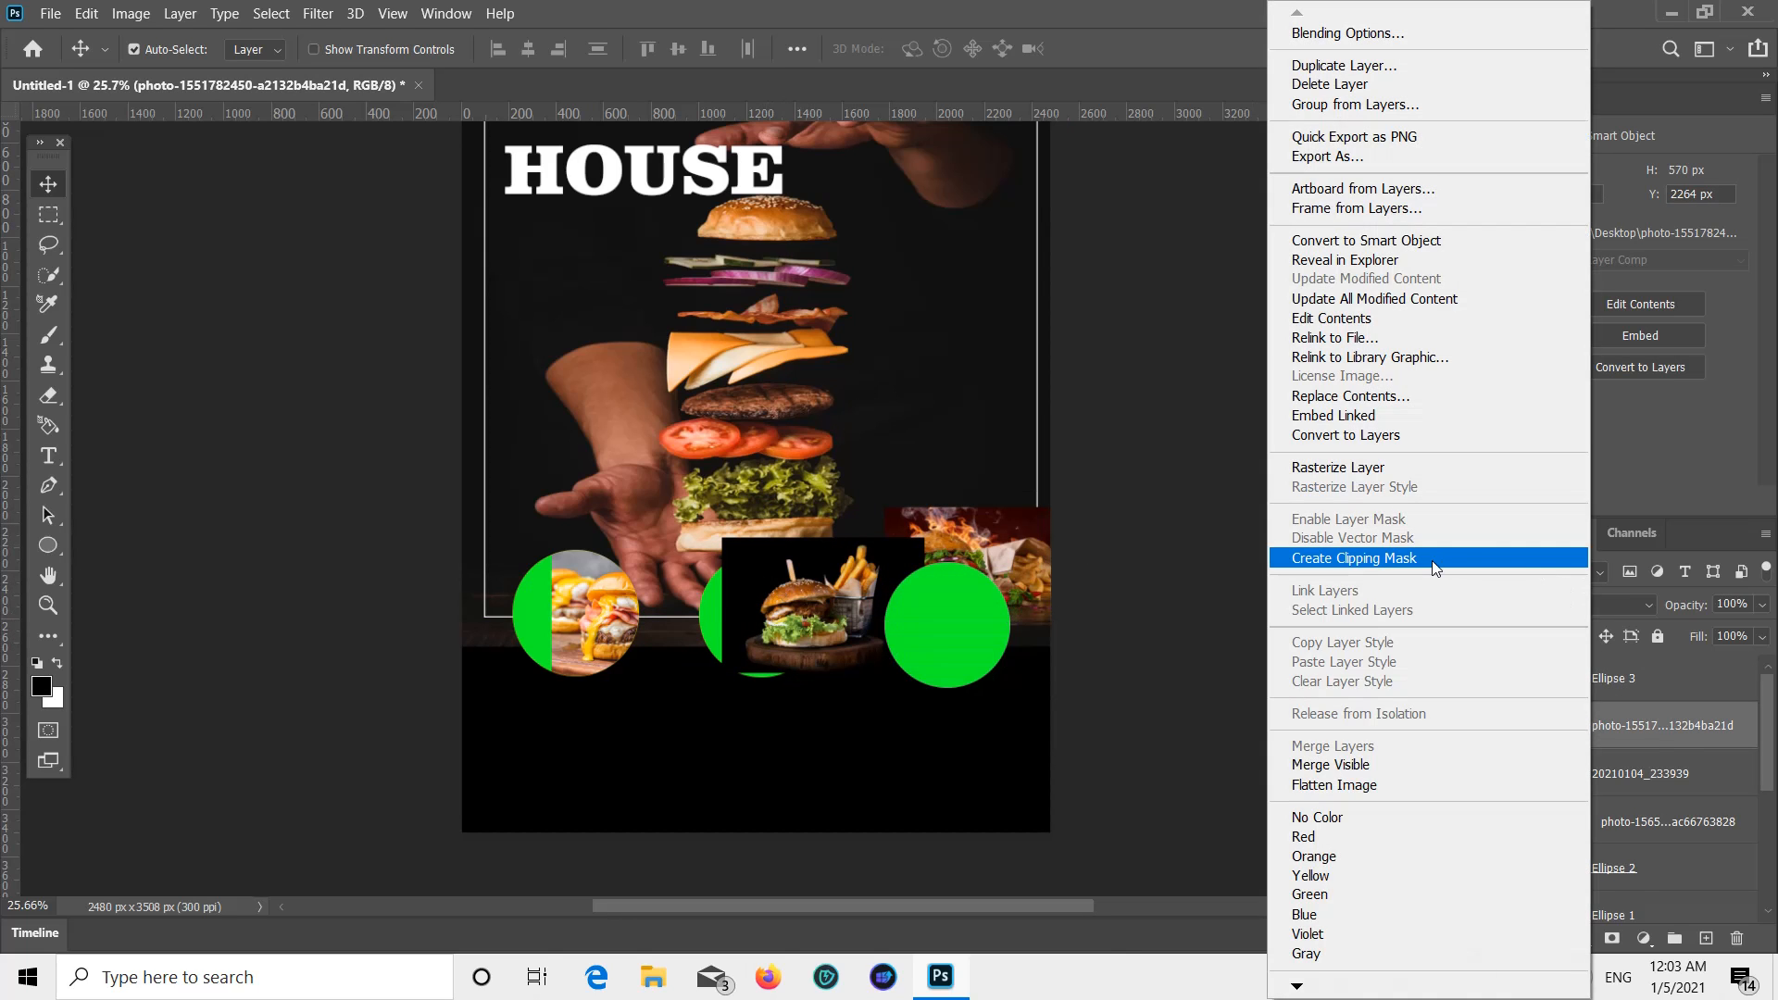
{"action": "left_click", "coordinate": [1433, 560]}
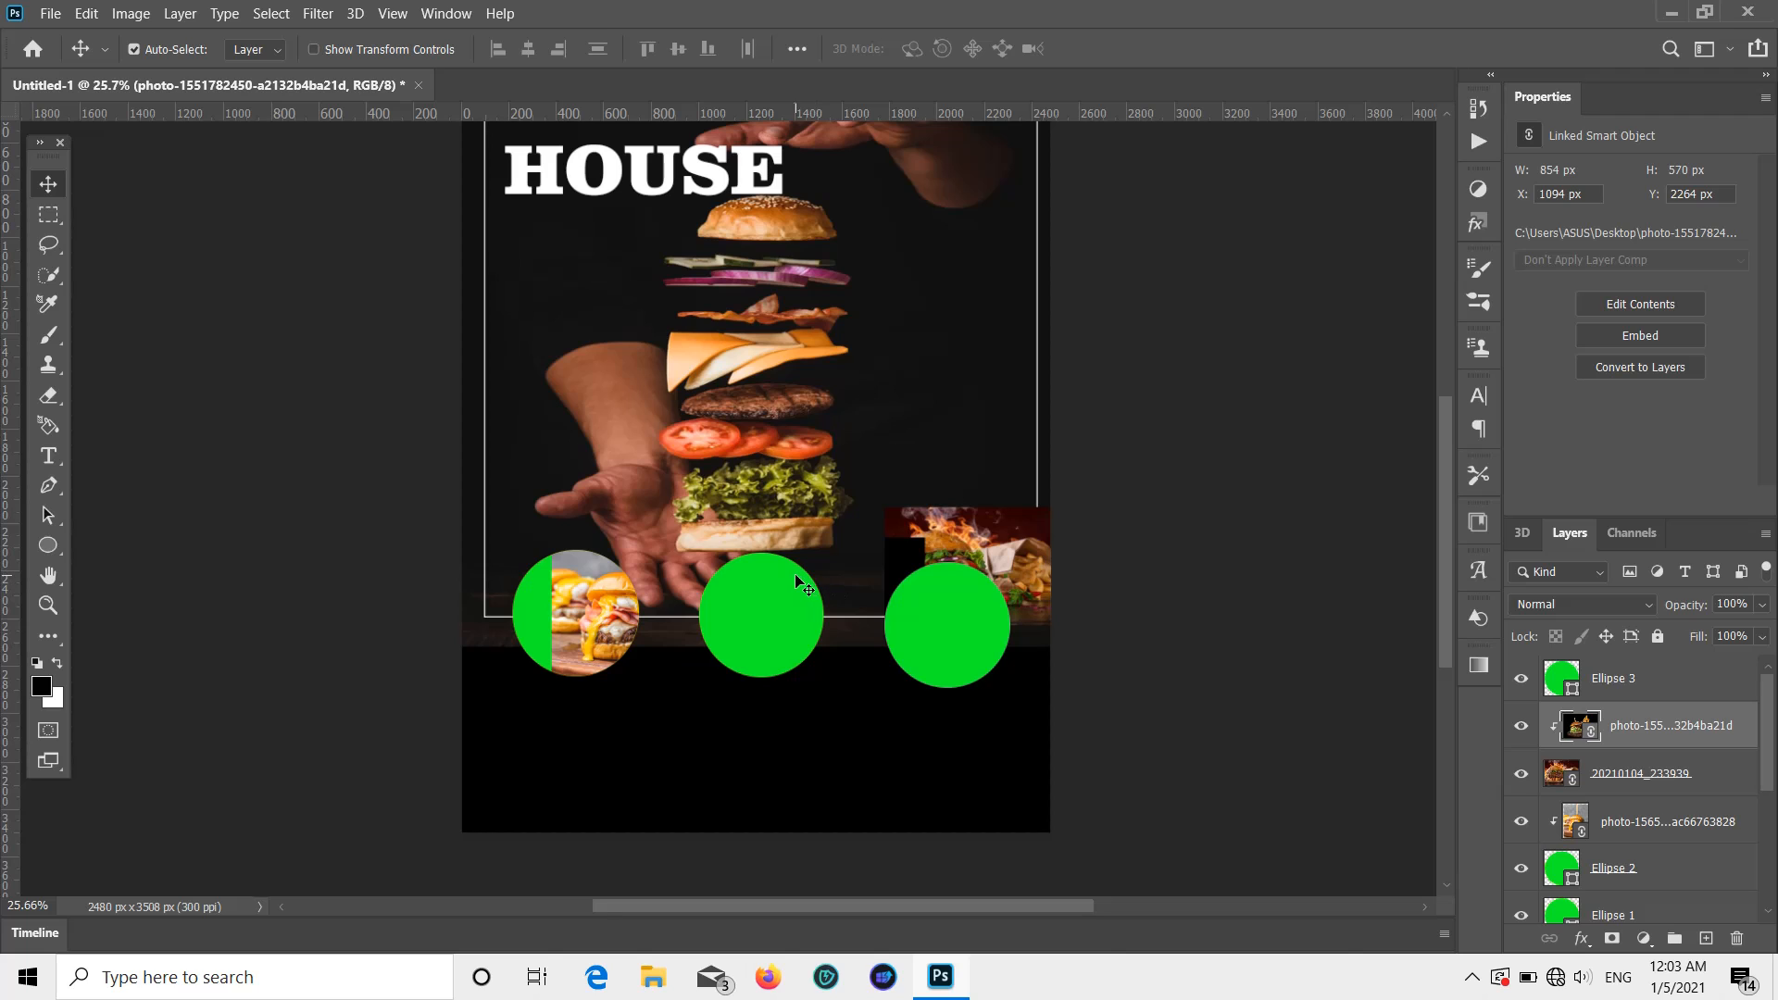
Step: Shift the middle green circle slightly down and to the left, and reposition the burger-and-fries photo over it
{"action": "left_click_drag", "start_coordinate": [796, 575], "coordinate": [778, 525]}
{"action": "left_click_drag", "start_coordinate": [746, 618], "coordinate": [734, 636]}
{"action": "left_click_drag", "start_coordinate": [797, 557], "coordinate": [749, 615]}
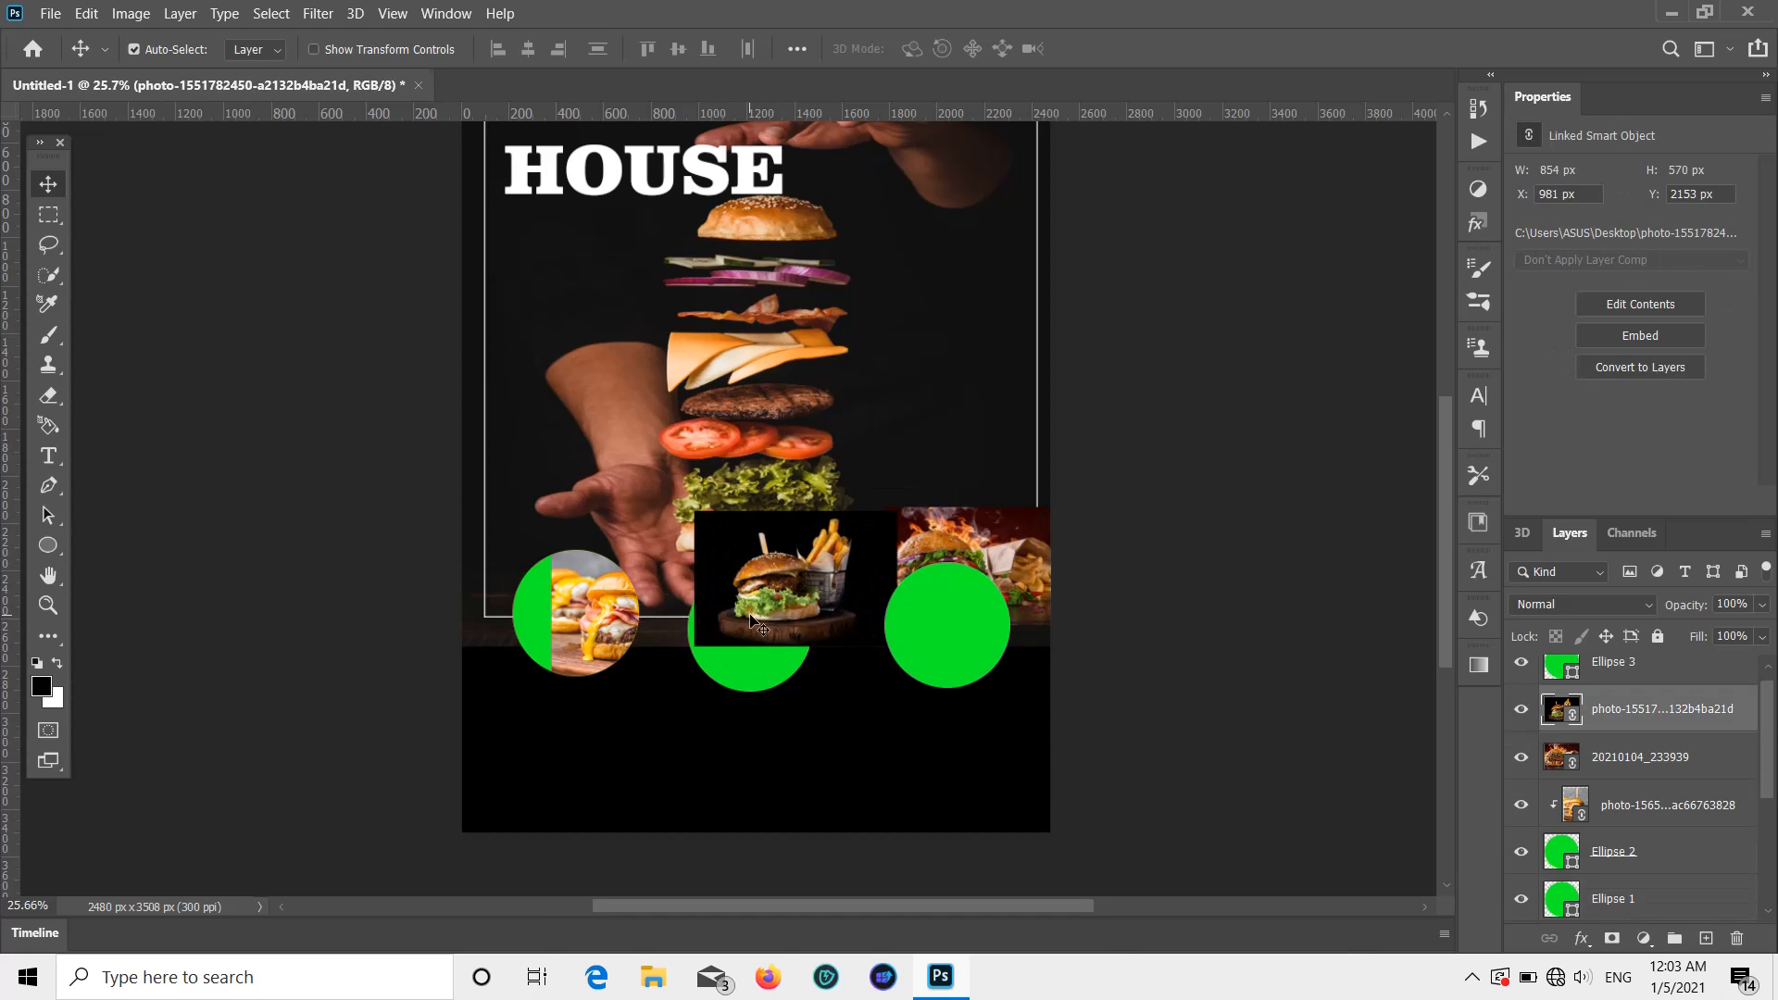
Step: Try the clipping mask on the burger-and-fries photo again and undo the attempt together with the photo's recent moves
{"action": "right_click", "coordinate": [755, 611]}
{"action": "left_click", "coordinate": [911, 594]}
{"action": "right_click", "coordinate": [1639, 715]}
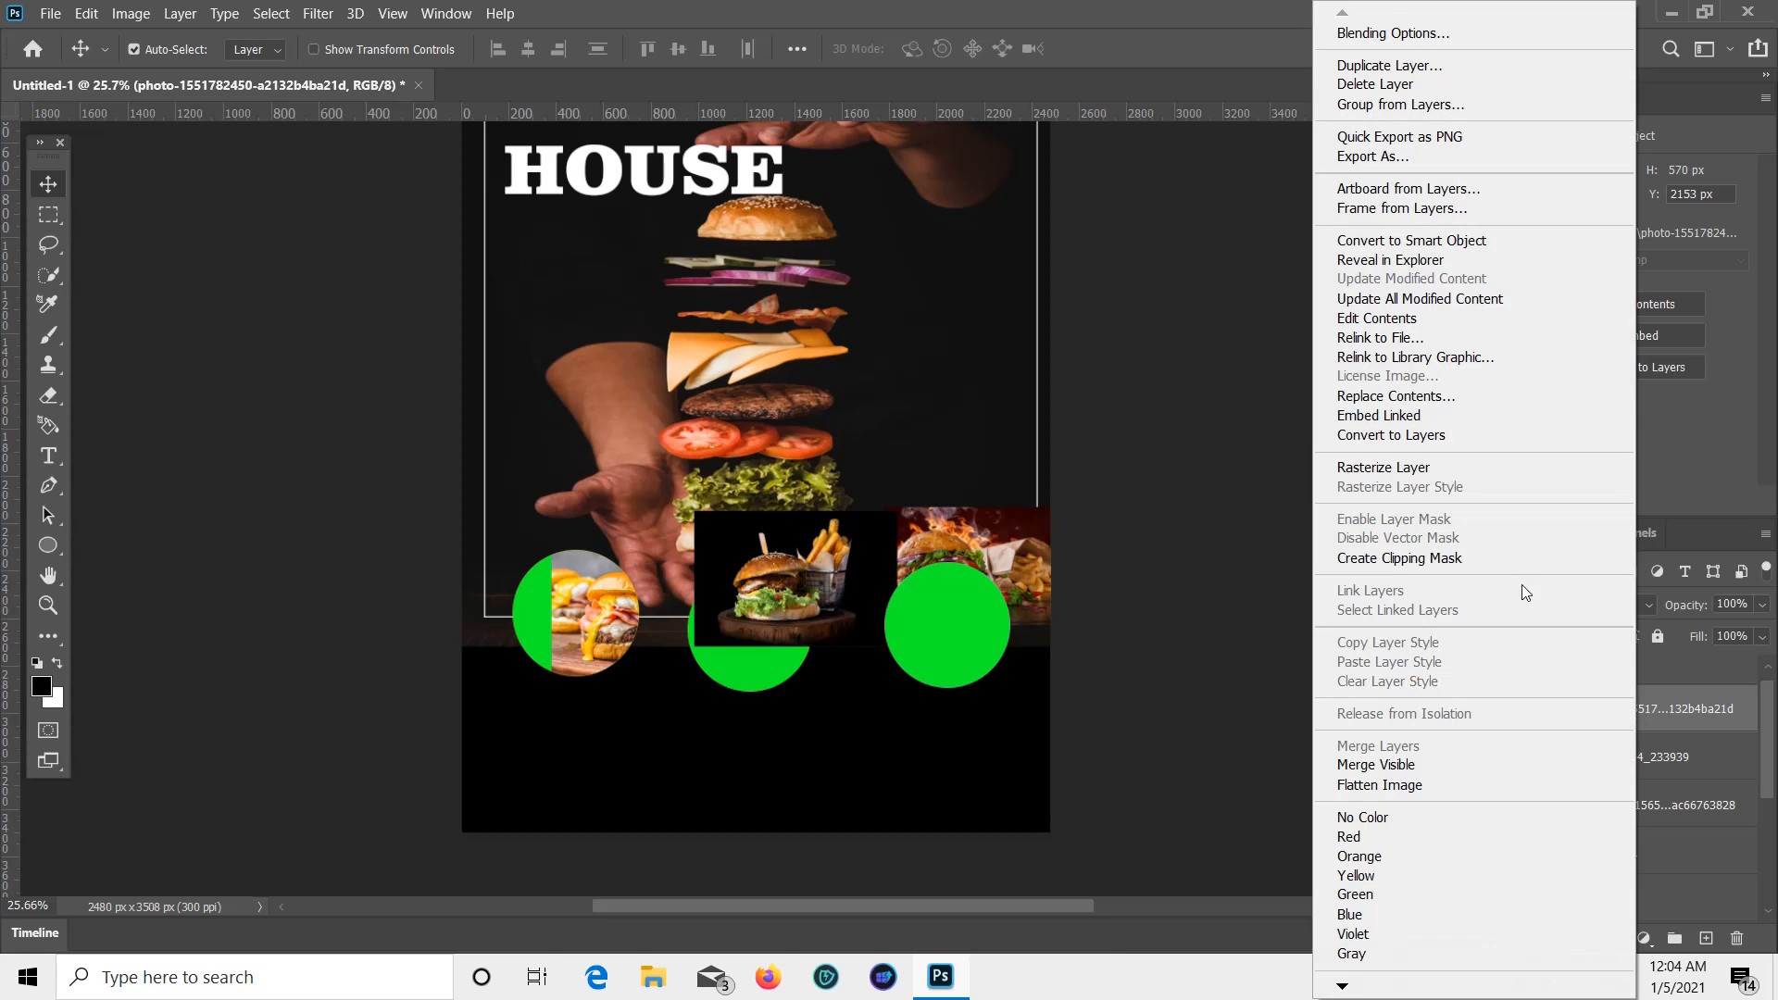
{"action": "left_click", "coordinate": [1521, 558]}
{"action": "left_click_drag", "start_coordinate": [910, 554], "coordinate": [830, 610]}
{"action": "key", "text": "ctrl+z"}
{"action": "key", "text": "ctrl+z"}
{"action": "key", "text": "ctrl+z"}
Step: Reorder the middle circle's Ellipse 1 layer to sit directly below the 20210104_233939 photo layer
{"action": "left_click", "coordinate": [730, 606]}
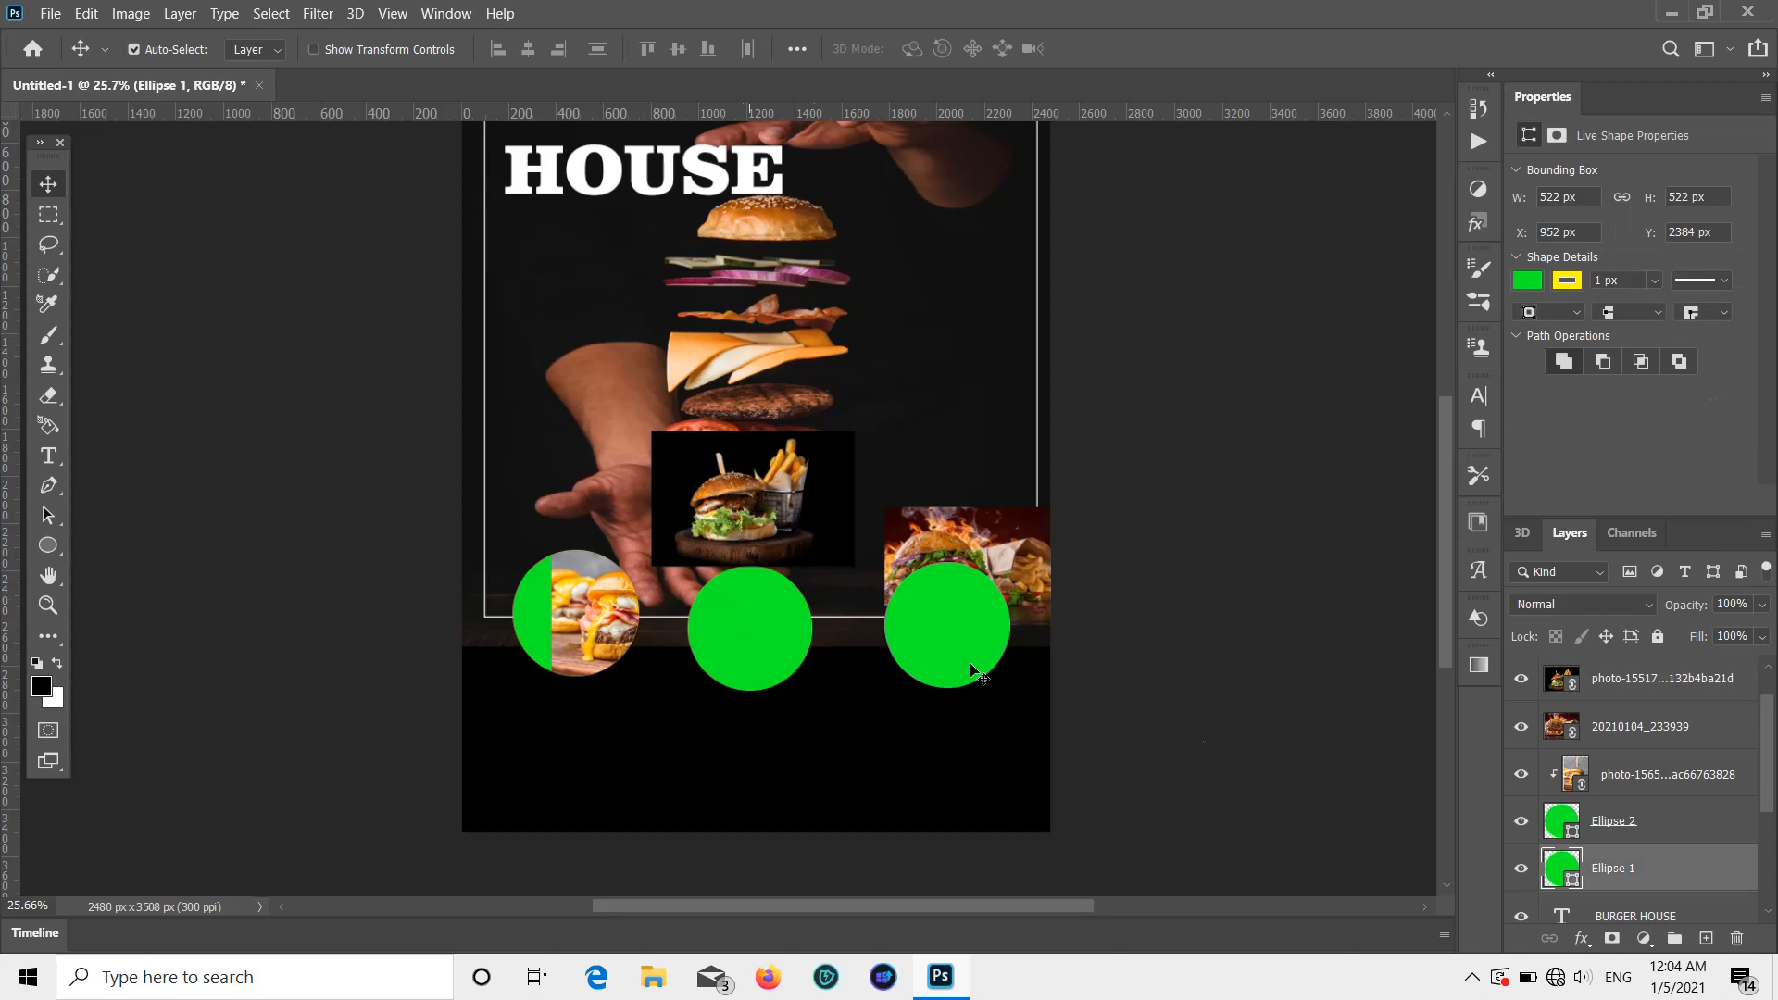
{"action": "left_click_drag", "start_coordinate": [1616, 882], "coordinate": [1619, 755]}
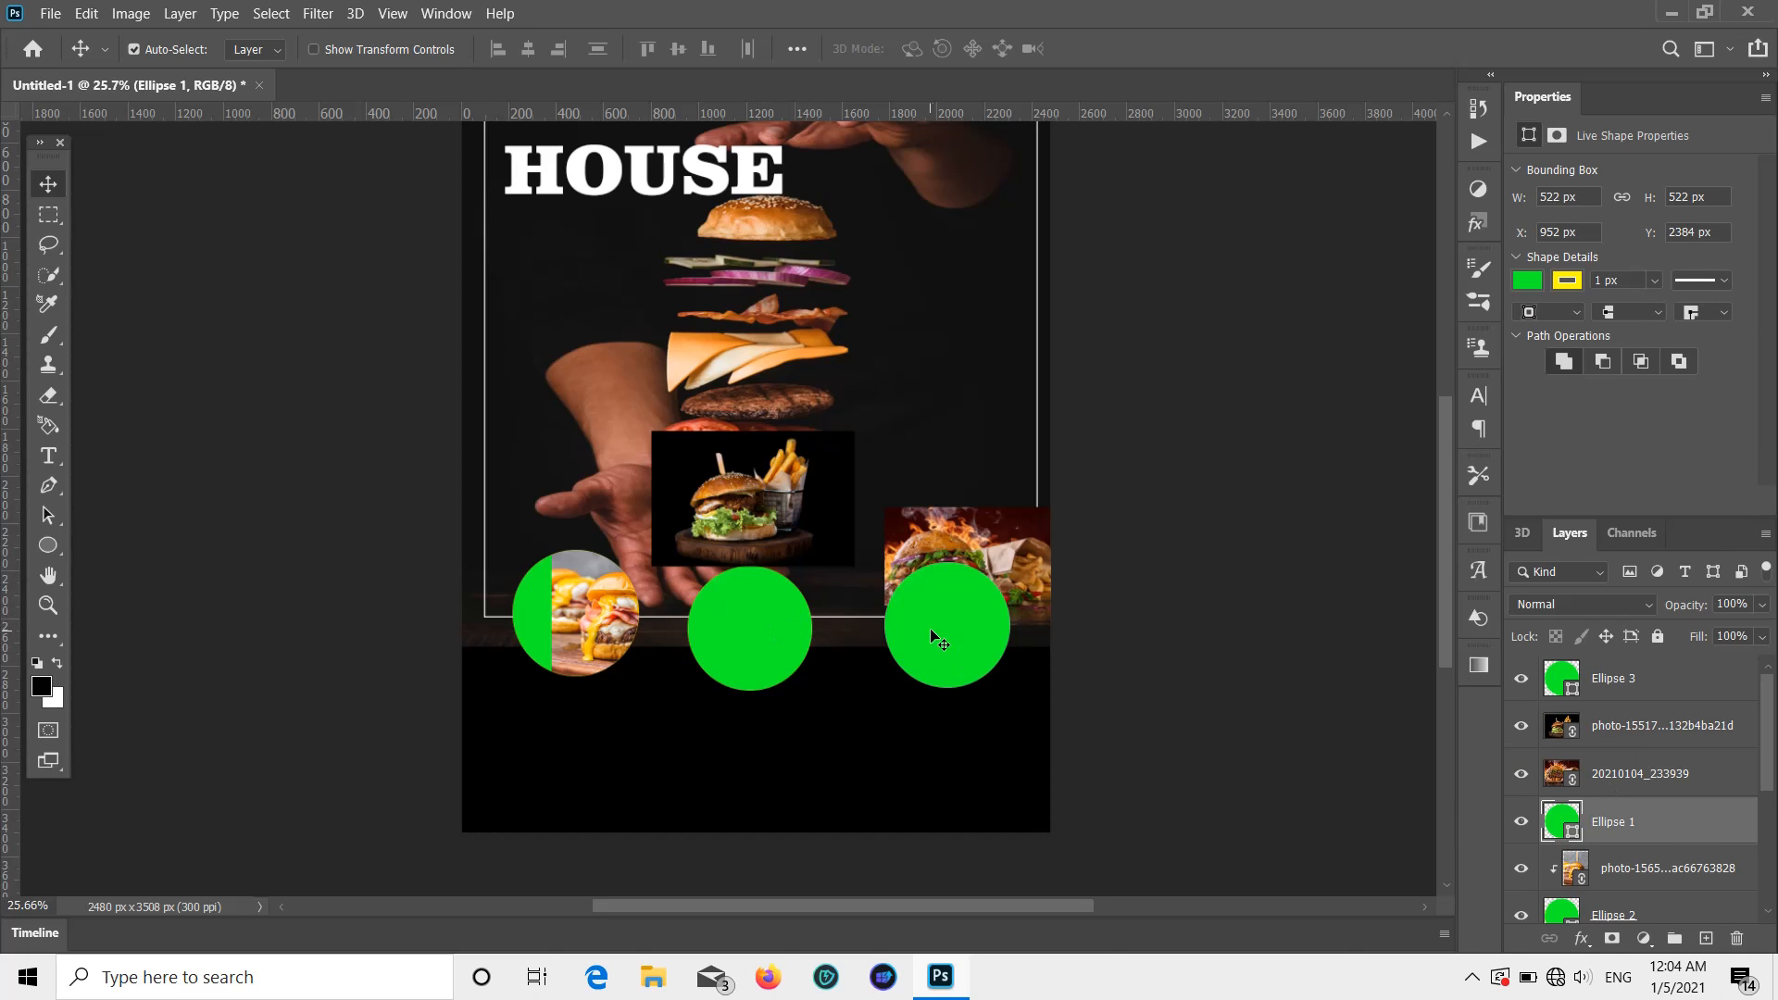
Step: Move the burger-and-fries photo over the right circle and place its layer directly above Ellipse 3
{"action": "left_click_drag", "start_coordinate": [820, 496], "coordinate": [944, 552]}
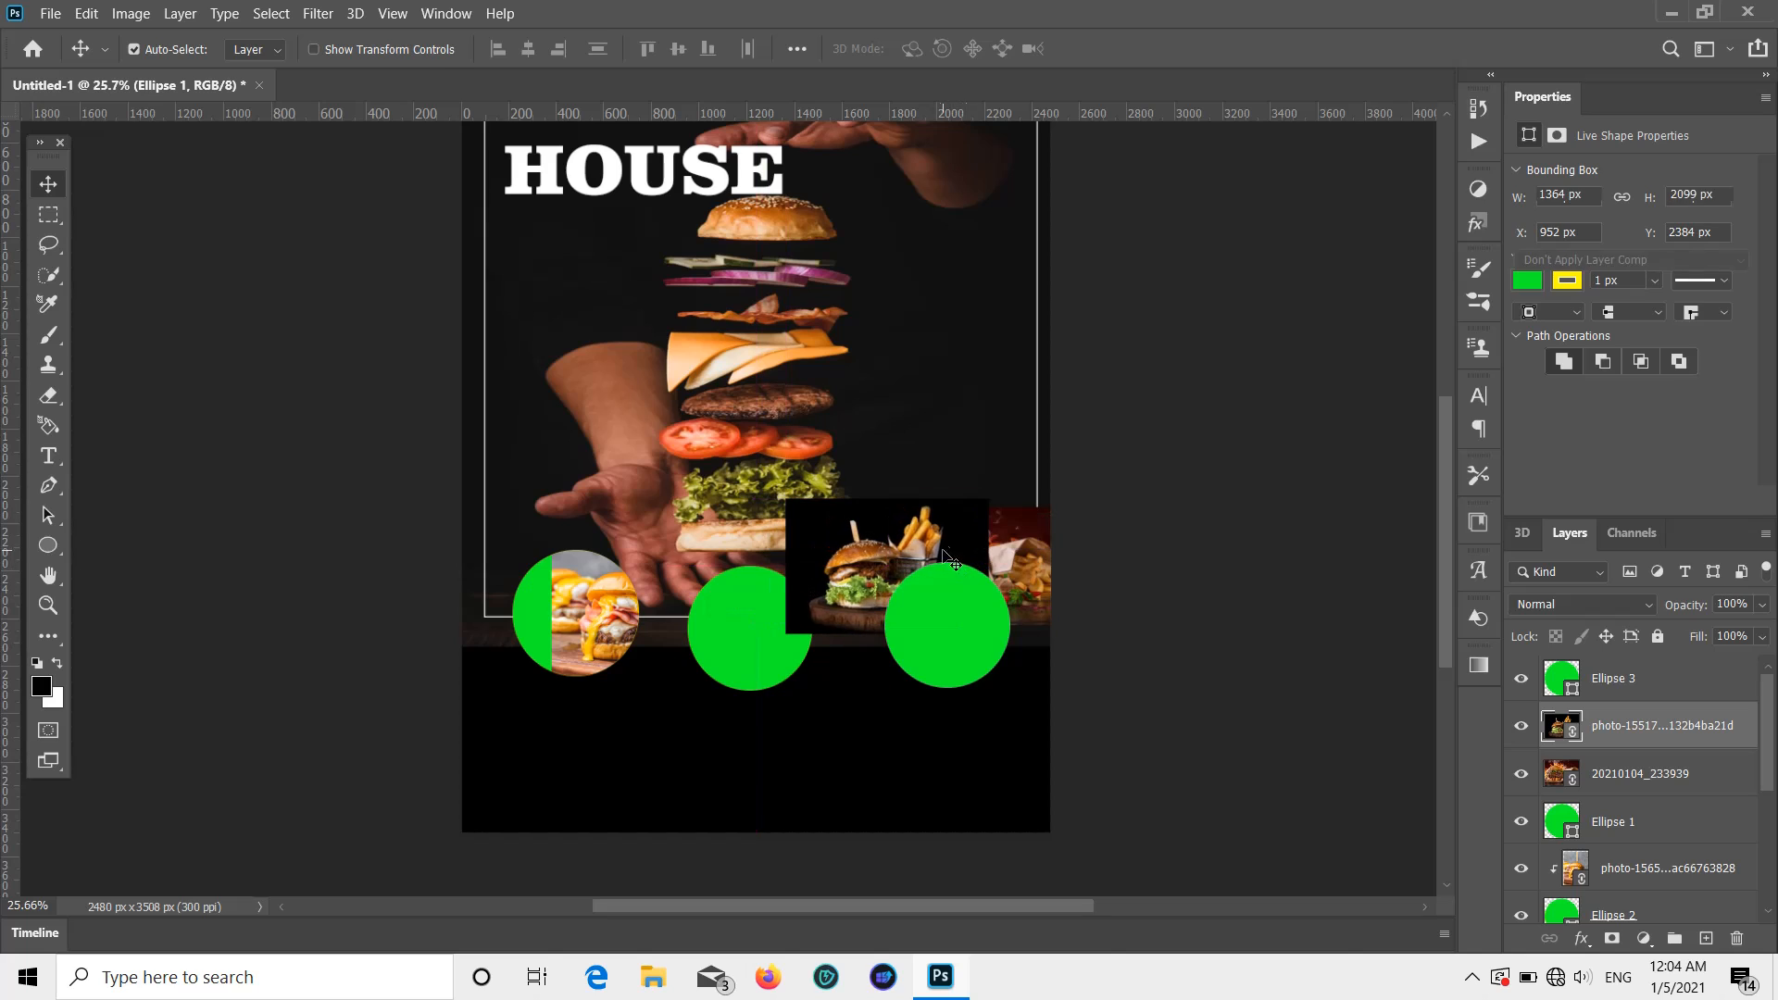
{"action": "left_click_drag", "start_coordinate": [1608, 686], "coordinate": [1624, 766]}
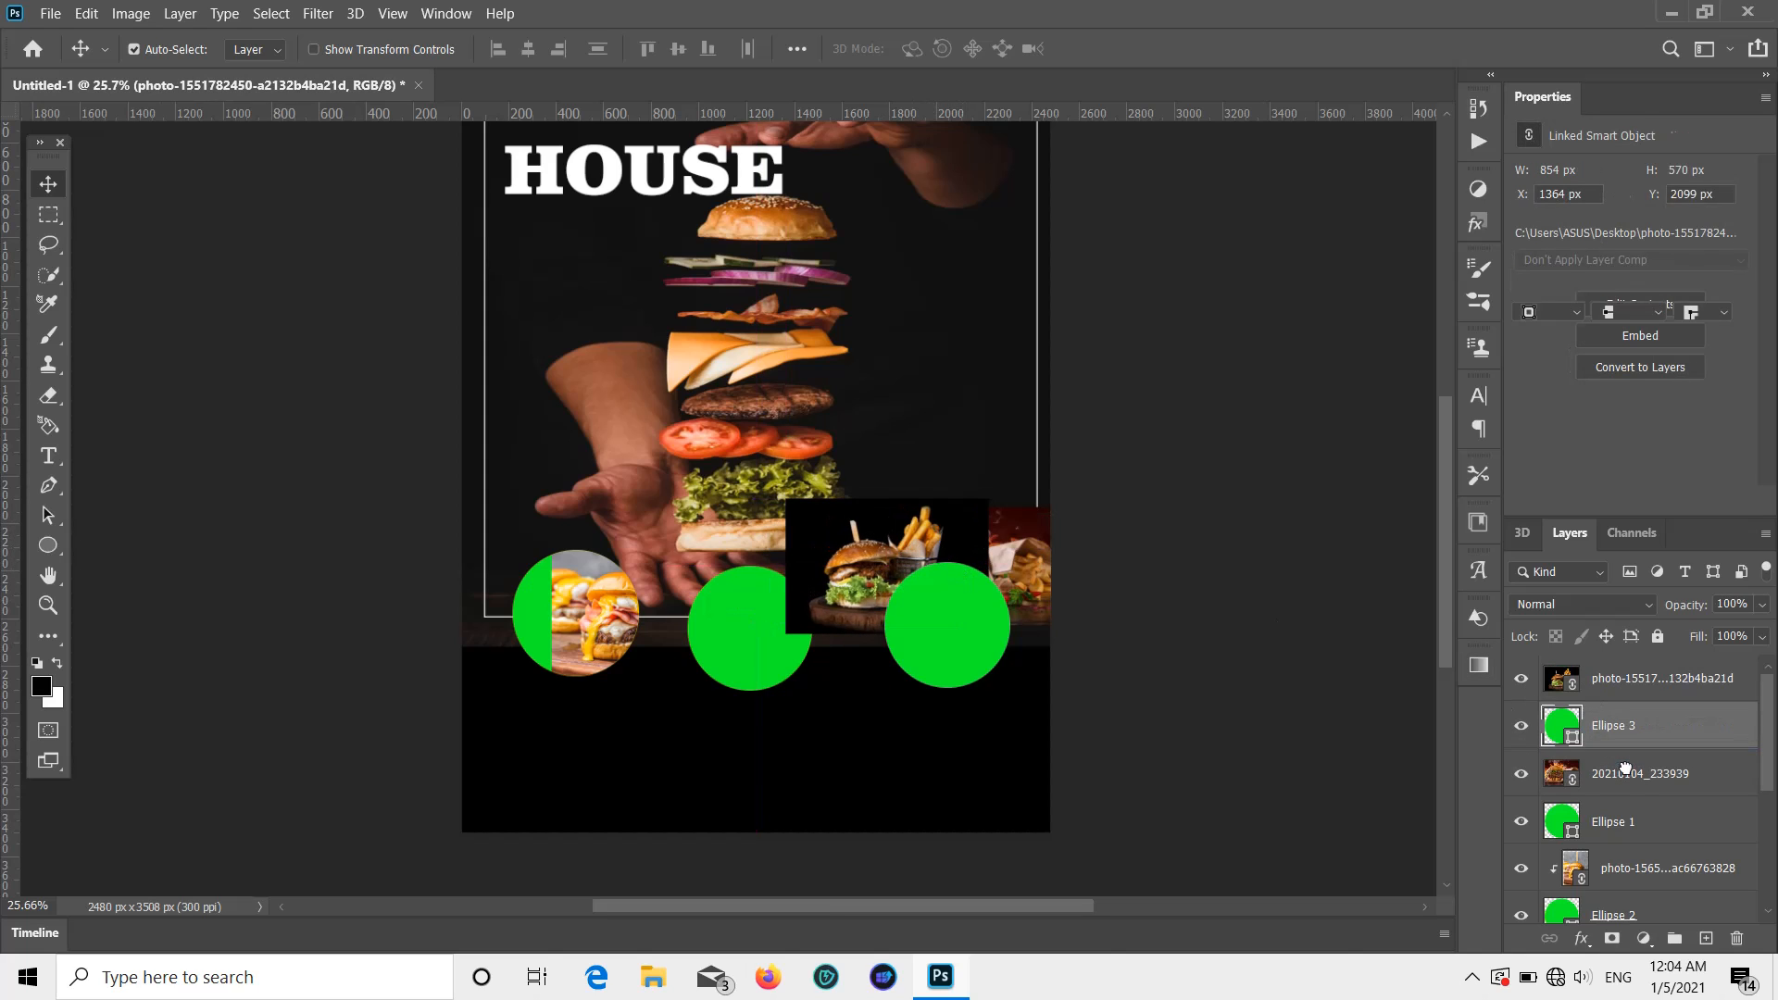
{"action": "left_click_drag", "start_coordinate": [1675, 679], "coordinate": [1643, 754]}
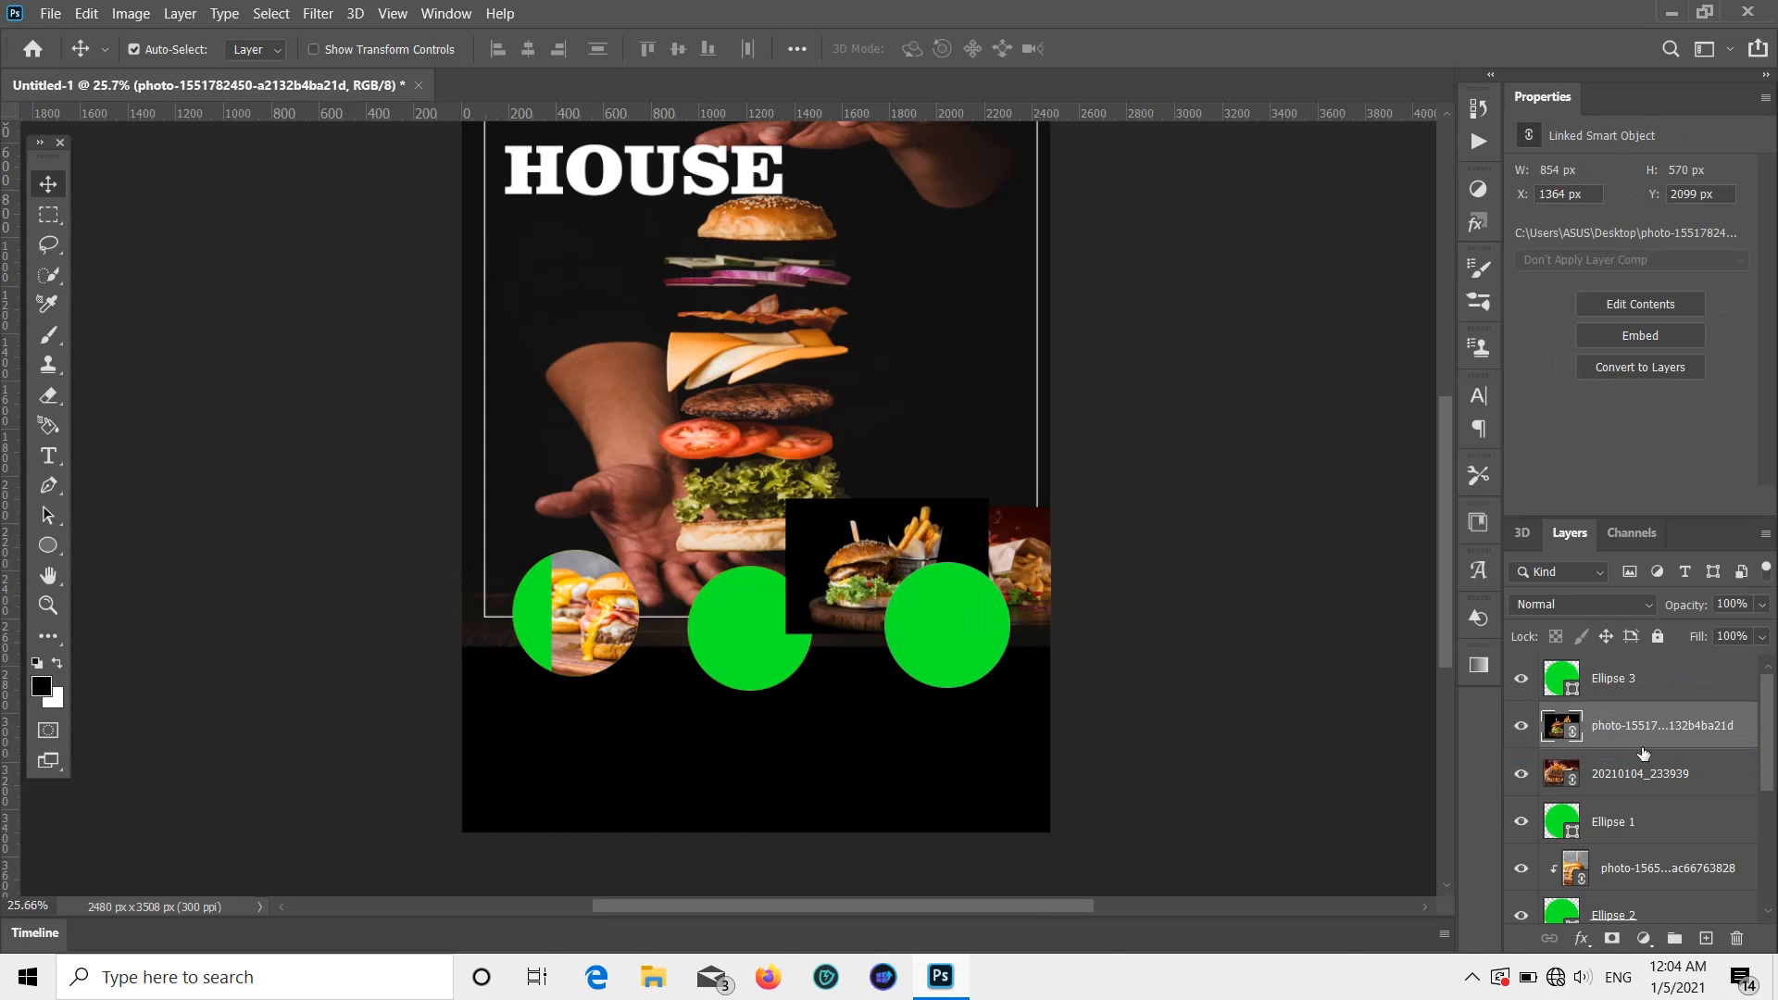
{"action": "left_click_drag", "start_coordinate": [1684, 681], "coordinate": [1659, 754]}
{"action": "left_click", "coordinate": [899, 565]}
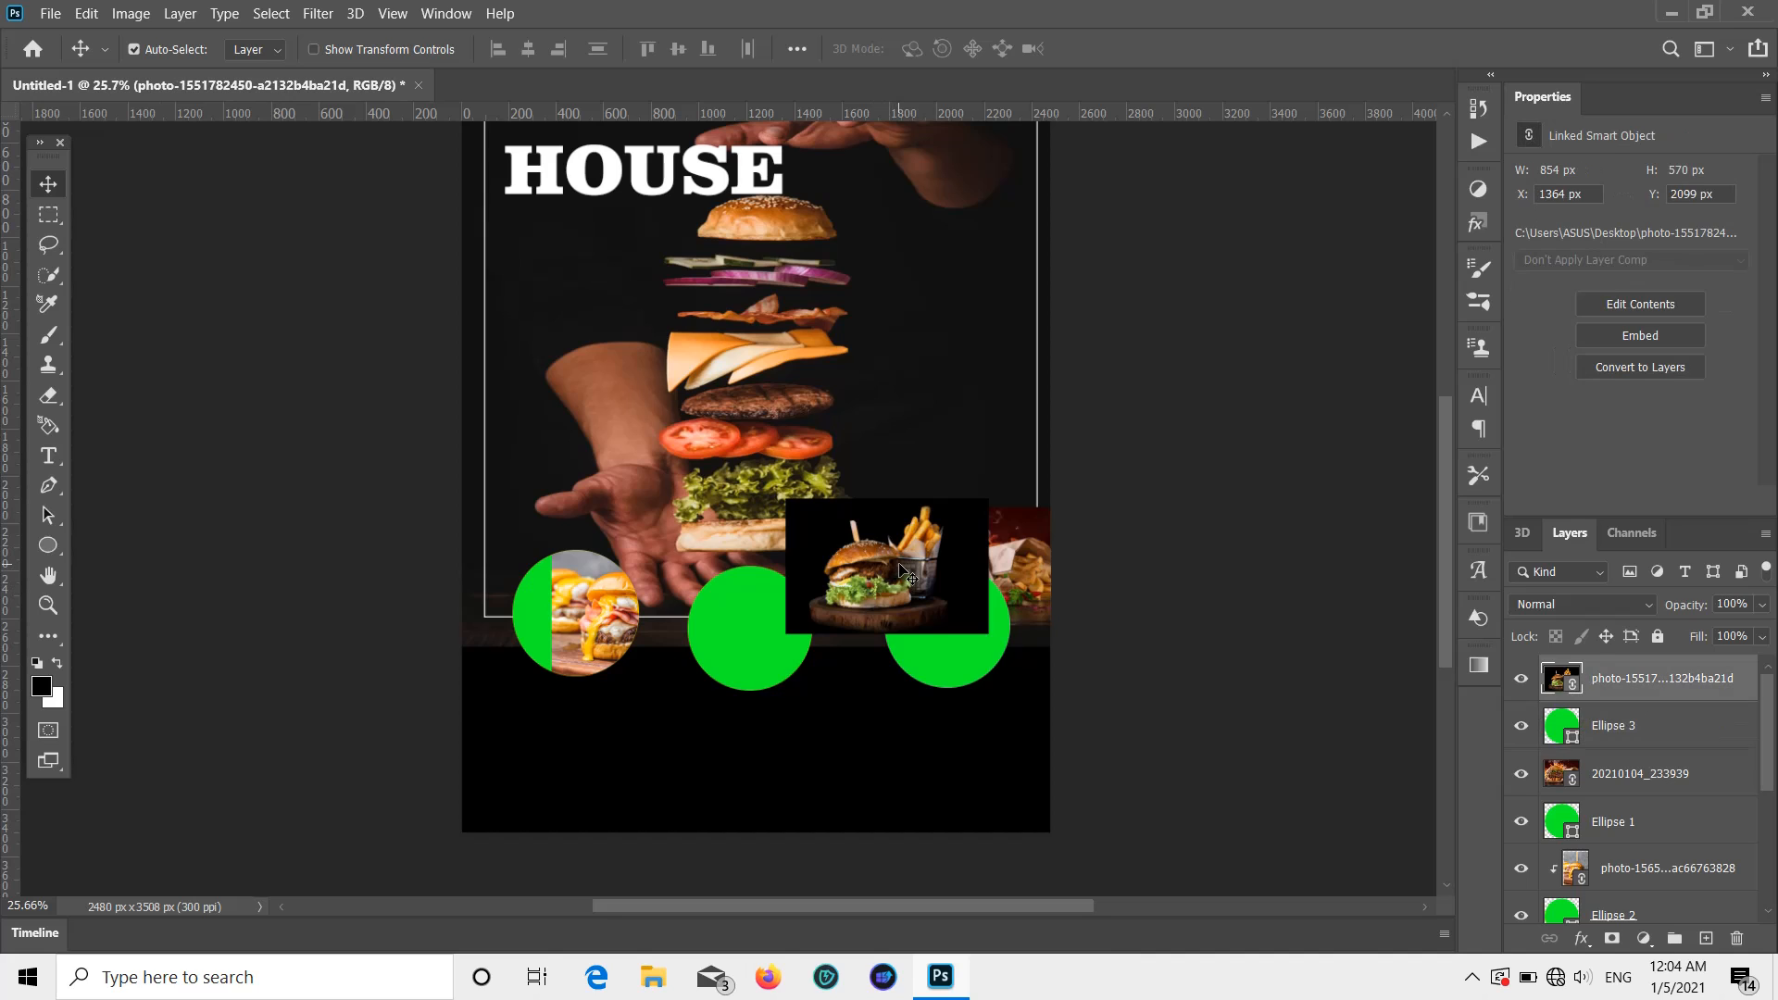
Step: Clip the burger-and-fries photo to the right circle, Ellipse 3, with a clipping mask
{"action": "right_click", "coordinate": [900, 565]}
{"action": "left_click", "coordinate": [876, 531]}
{"action": "right_click", "coordinate": [1519, 669]}
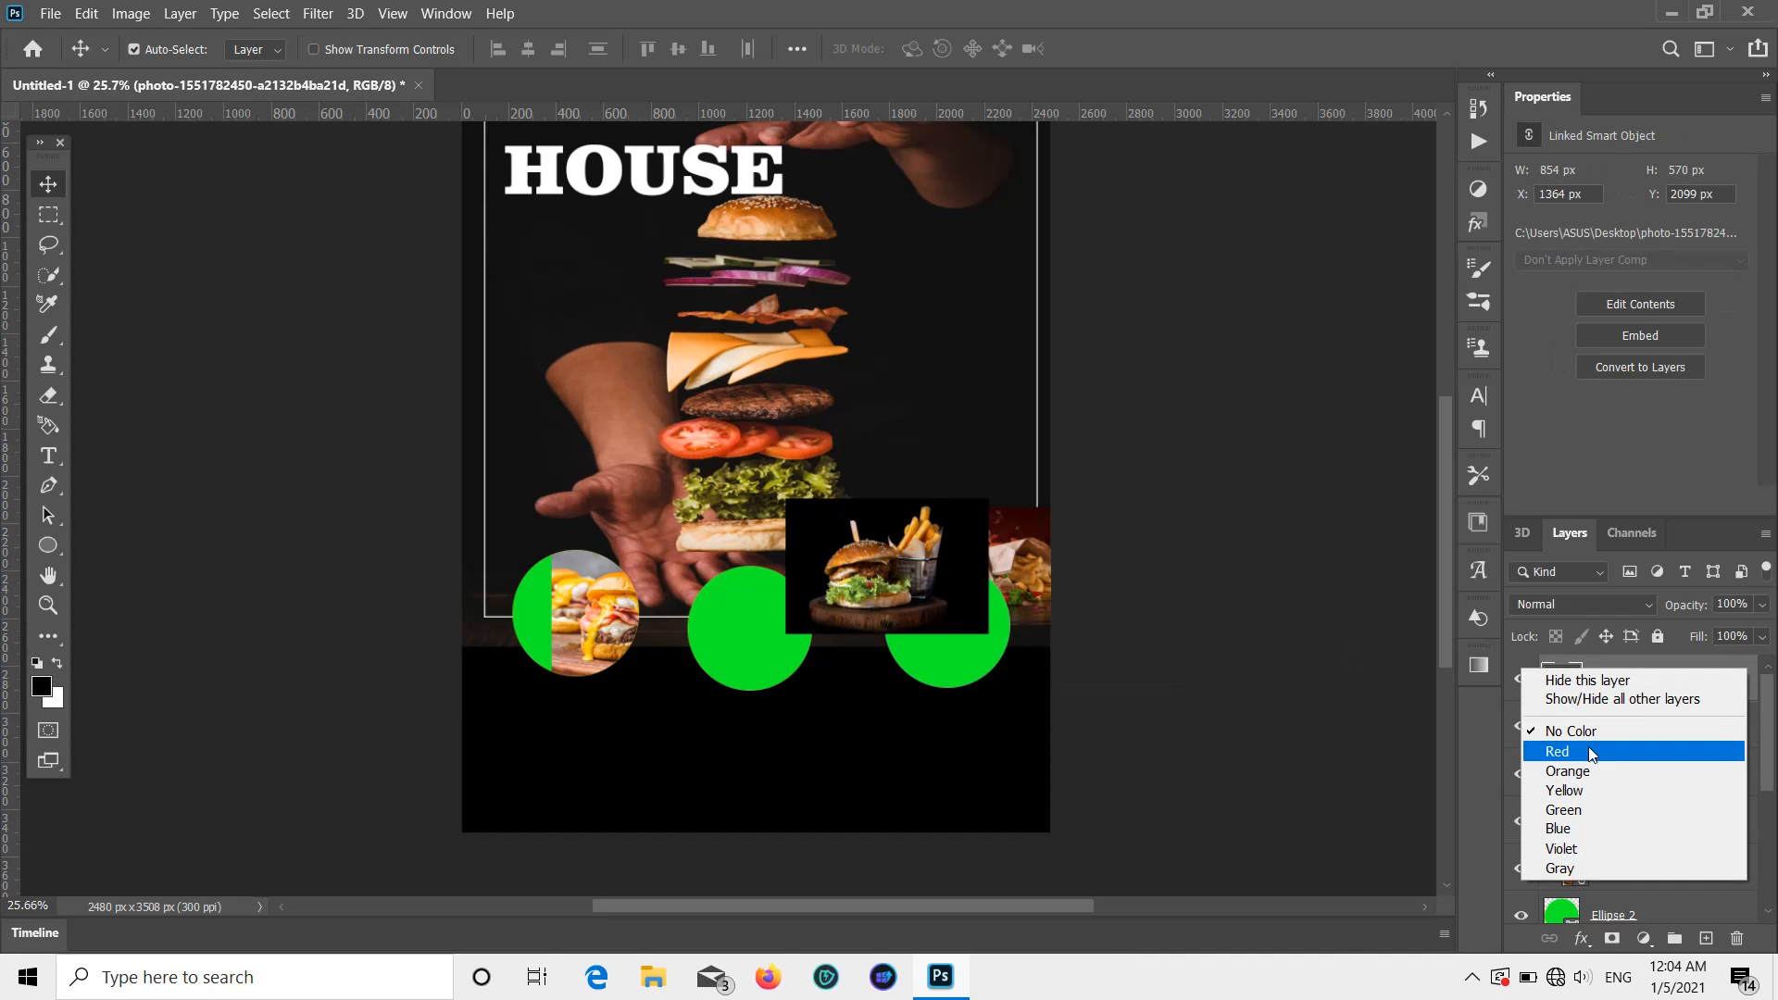
{"action": "left_click", "coordinate": [1362, 669]}
{"action": "right_click", "coordinate": [1553, 676]}
{"action": "left_click", "coordinate": [1570, 678]}
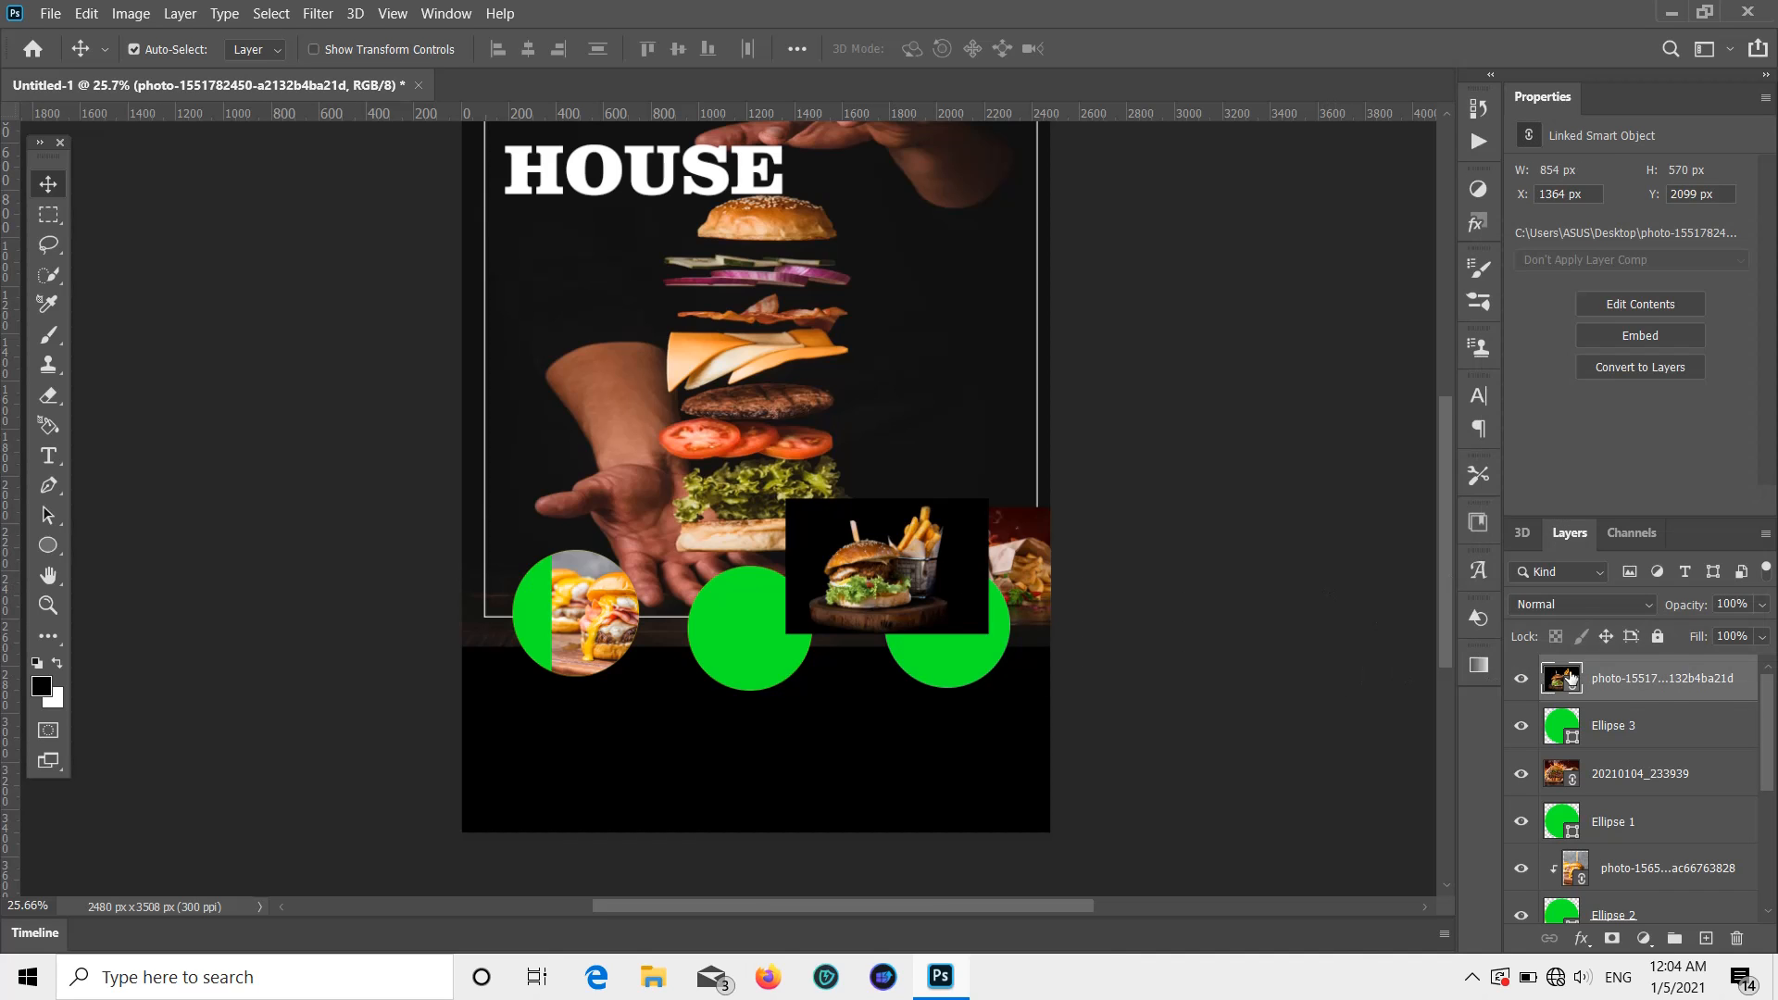
{"action": "right_click", "coordinate": [1580, 675]}
{"action": "left_click", "coordinate": [1294, 672]}
{"action": "right_click", "coordinate": [1641, 683]}
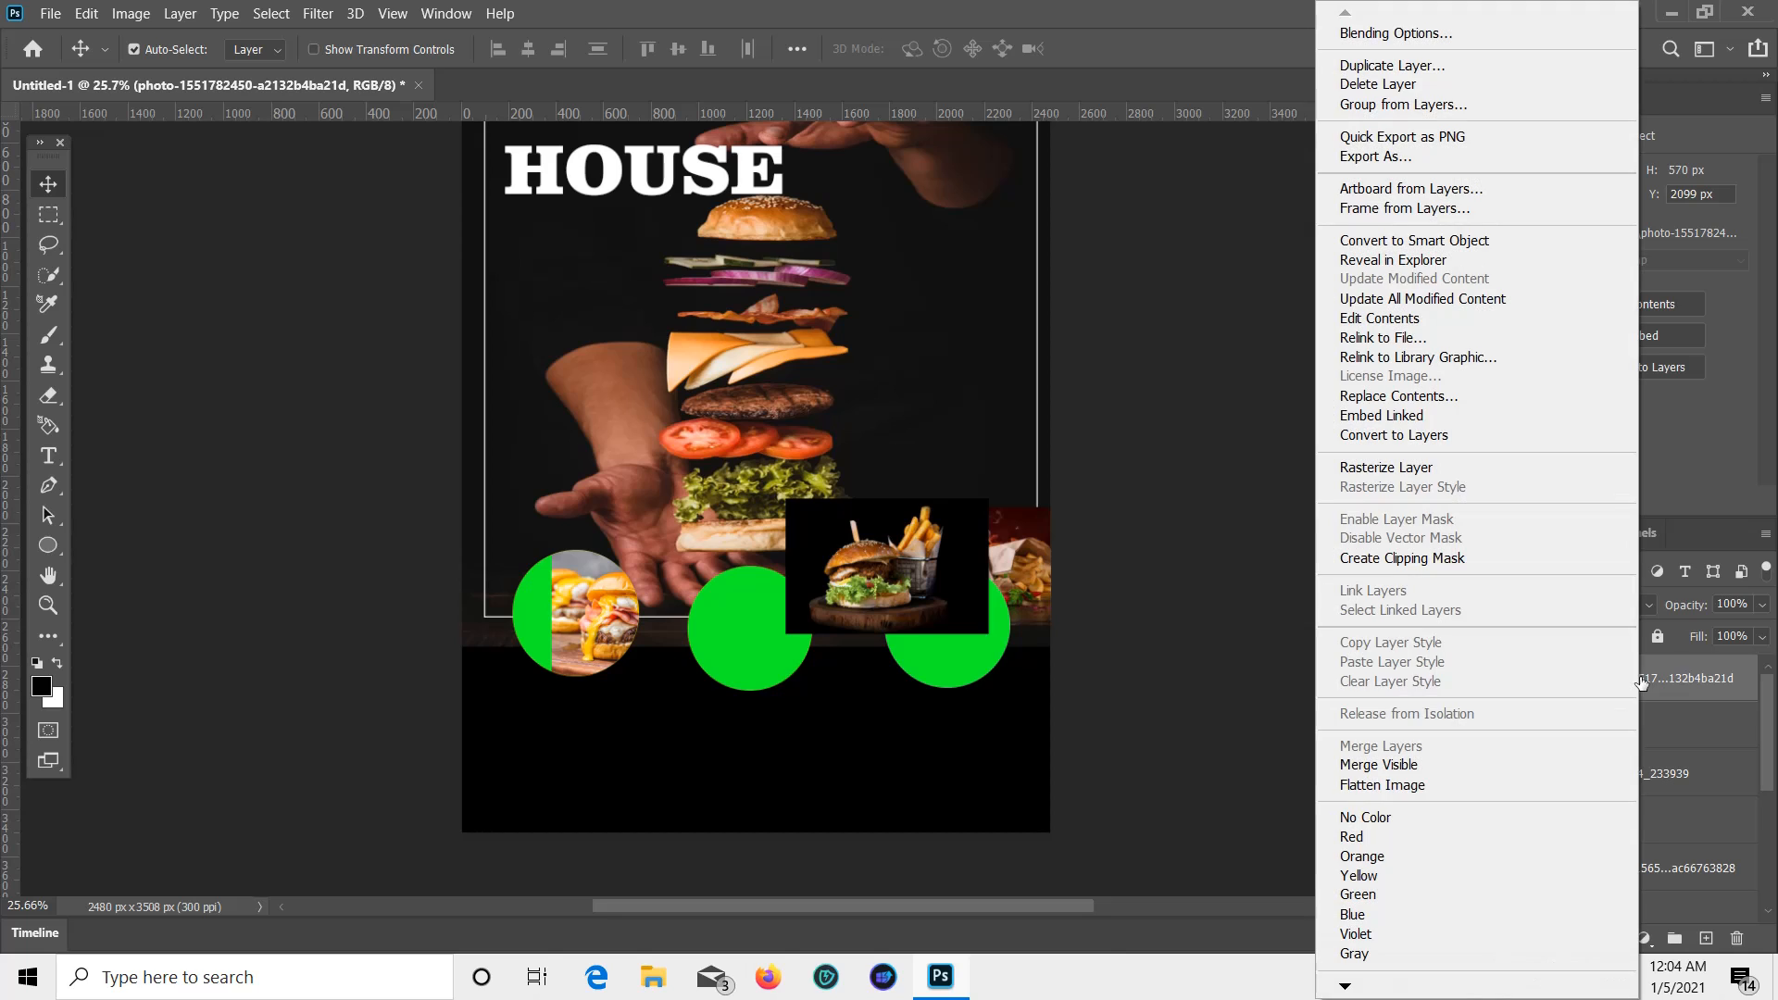
{"action": "left_click", "coordinate": [1403, 565]}
Step: Reposition the clipped burger-and-fries photo inside the right circle and scale it proportionally to 27.59%
{"action": "left_click_drag", "start_coordinate": [978, 629], "coordinate": [1053, 619]}
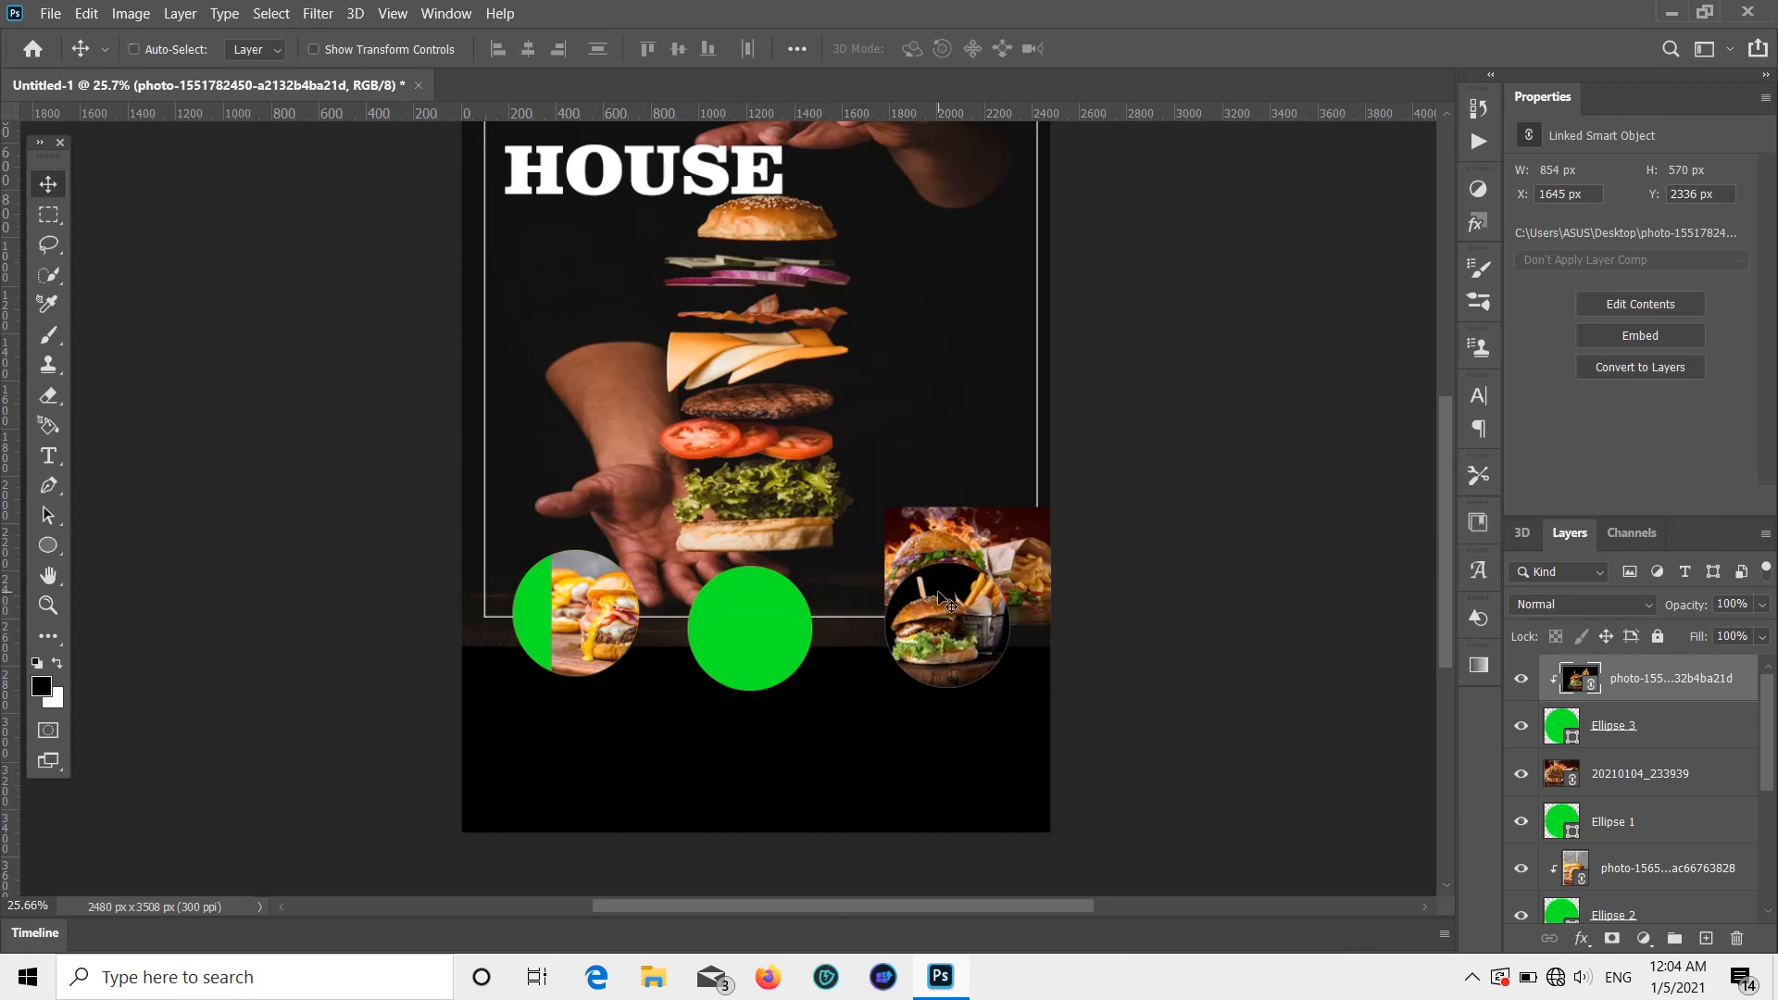
{"action": "key", "text": "ctrl+t"}
{"action": "mouse_move", "coordinate": [959, 556]}
{"action": "left_mouse_down"}
{"action": "mouse_move", "coordinate": [954, 579]}
{"action": "mouse_move", "coordinate": [951, 546]}
{"action": "mouse_move", "coordinate": [947, 563]}
{"action": "left_mouse_up"}
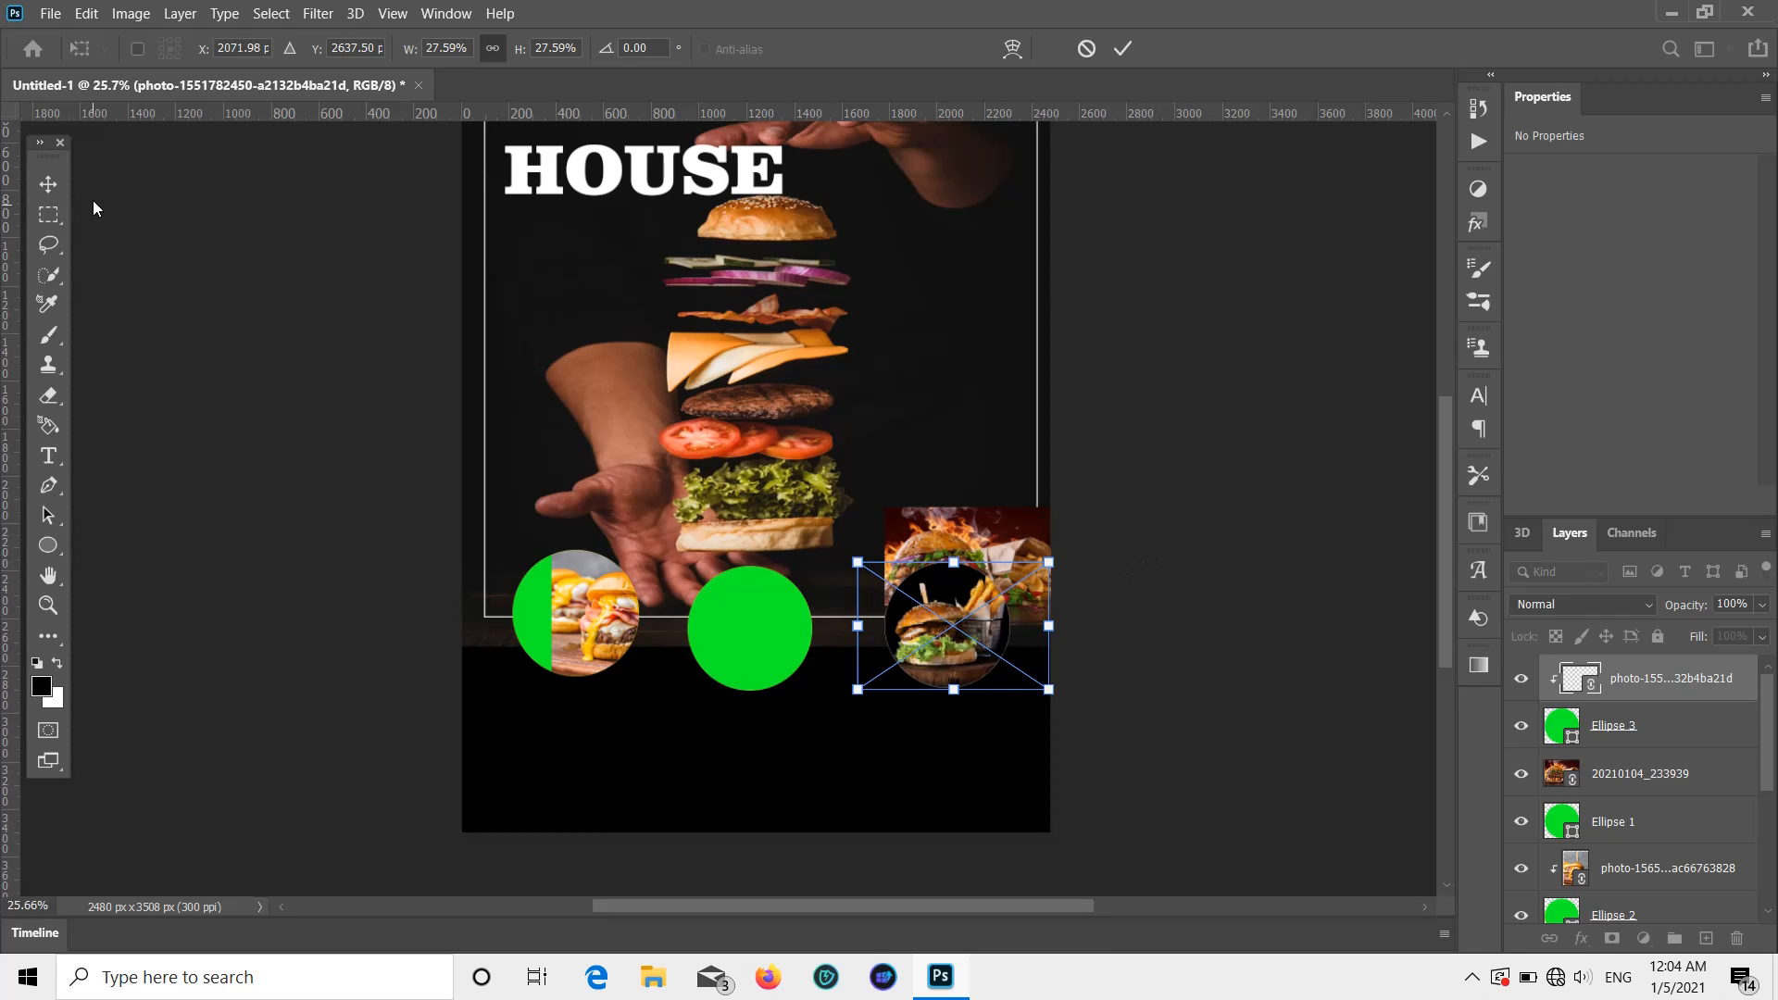
{"action": "left_click", "coordinate": [48, 184]}
Step: Move the flaming burger photo, 20210104_233939, over the middle circle and clip it to Ellipse 1
{"action": "scroll", "coordinate": [1065, 546], "scroll_direction": "down", "scroll_amount": 1}
{"action": "left_click_drag", "start_coordinate": [984, 528], "coordinate": [770, 545]}
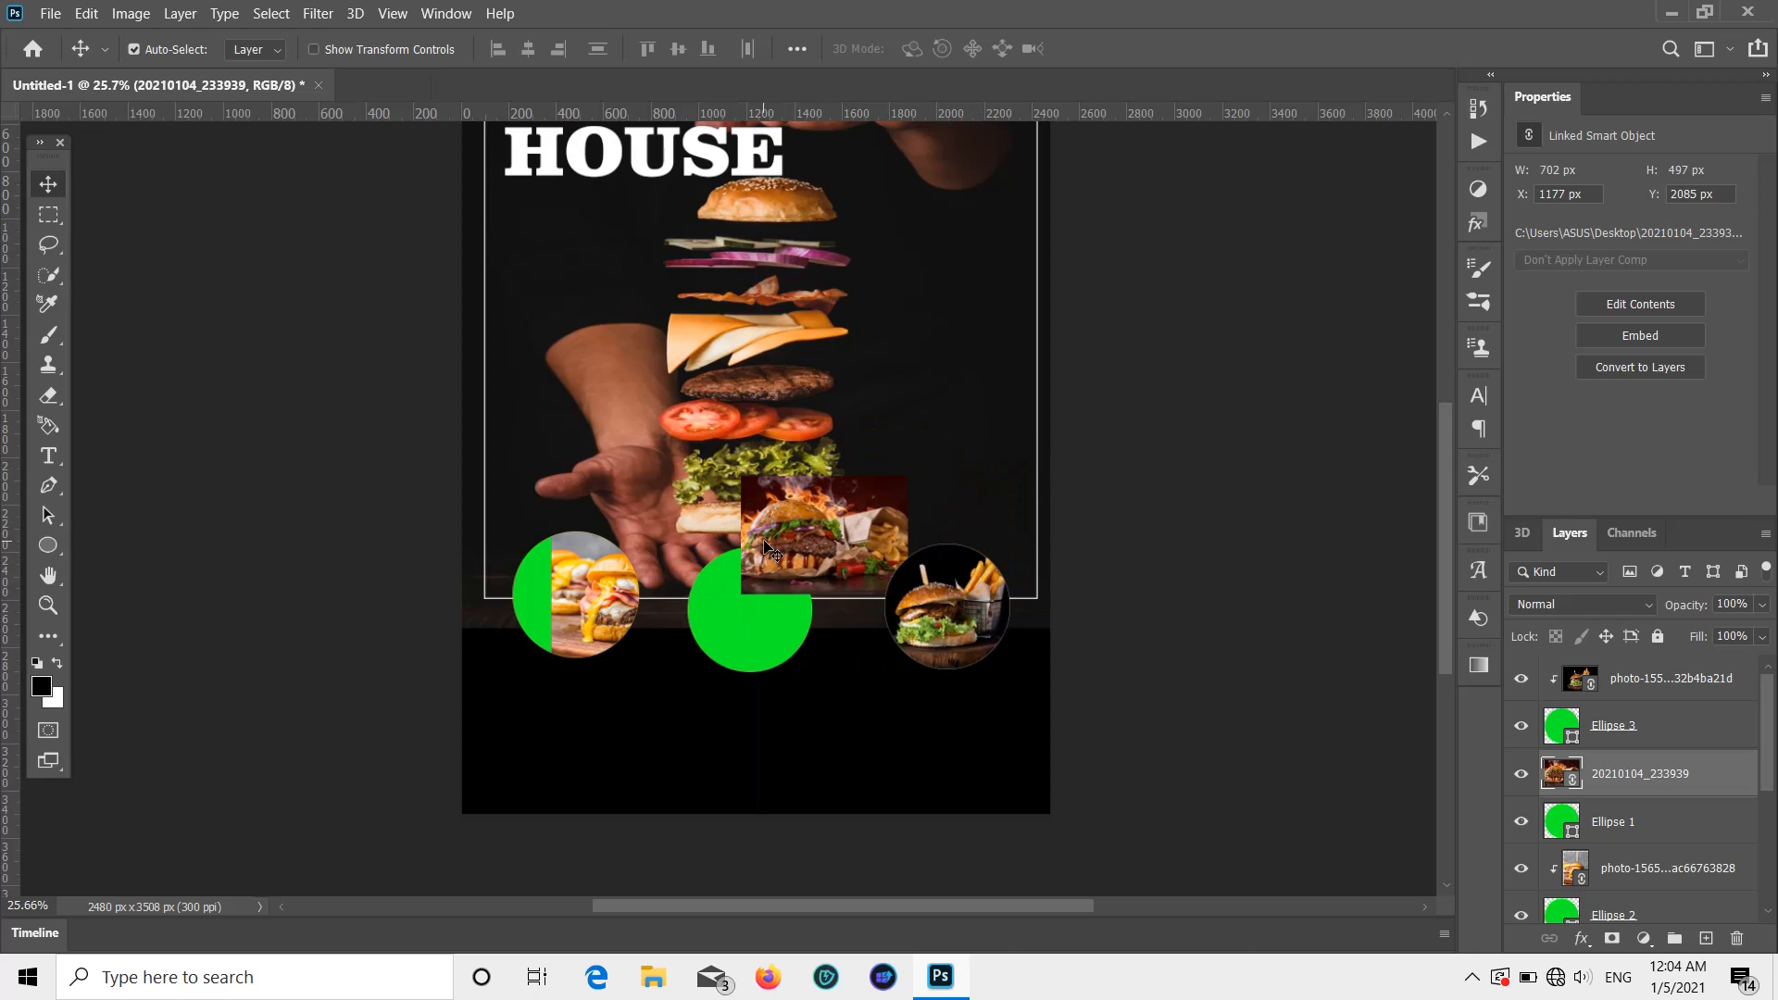
{"action": "right_click", "coordinate": [1642, 766]}
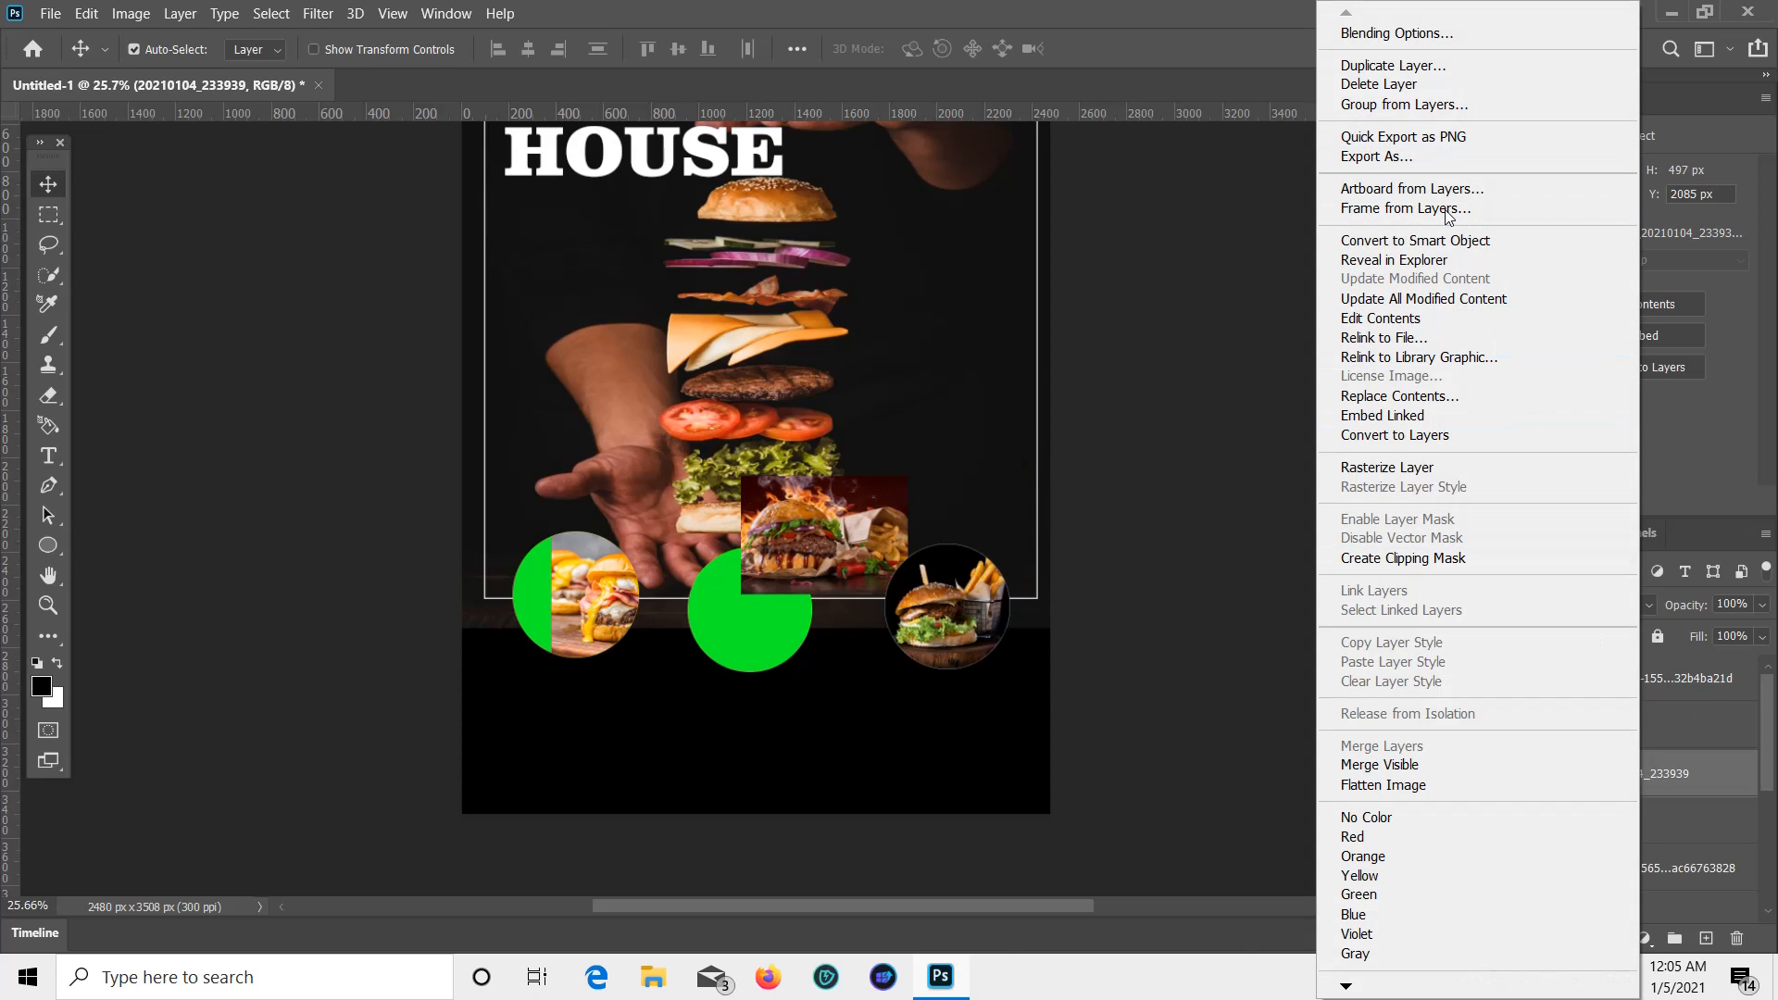
{"action": "left_click", "coordinate": [1417, 559]}
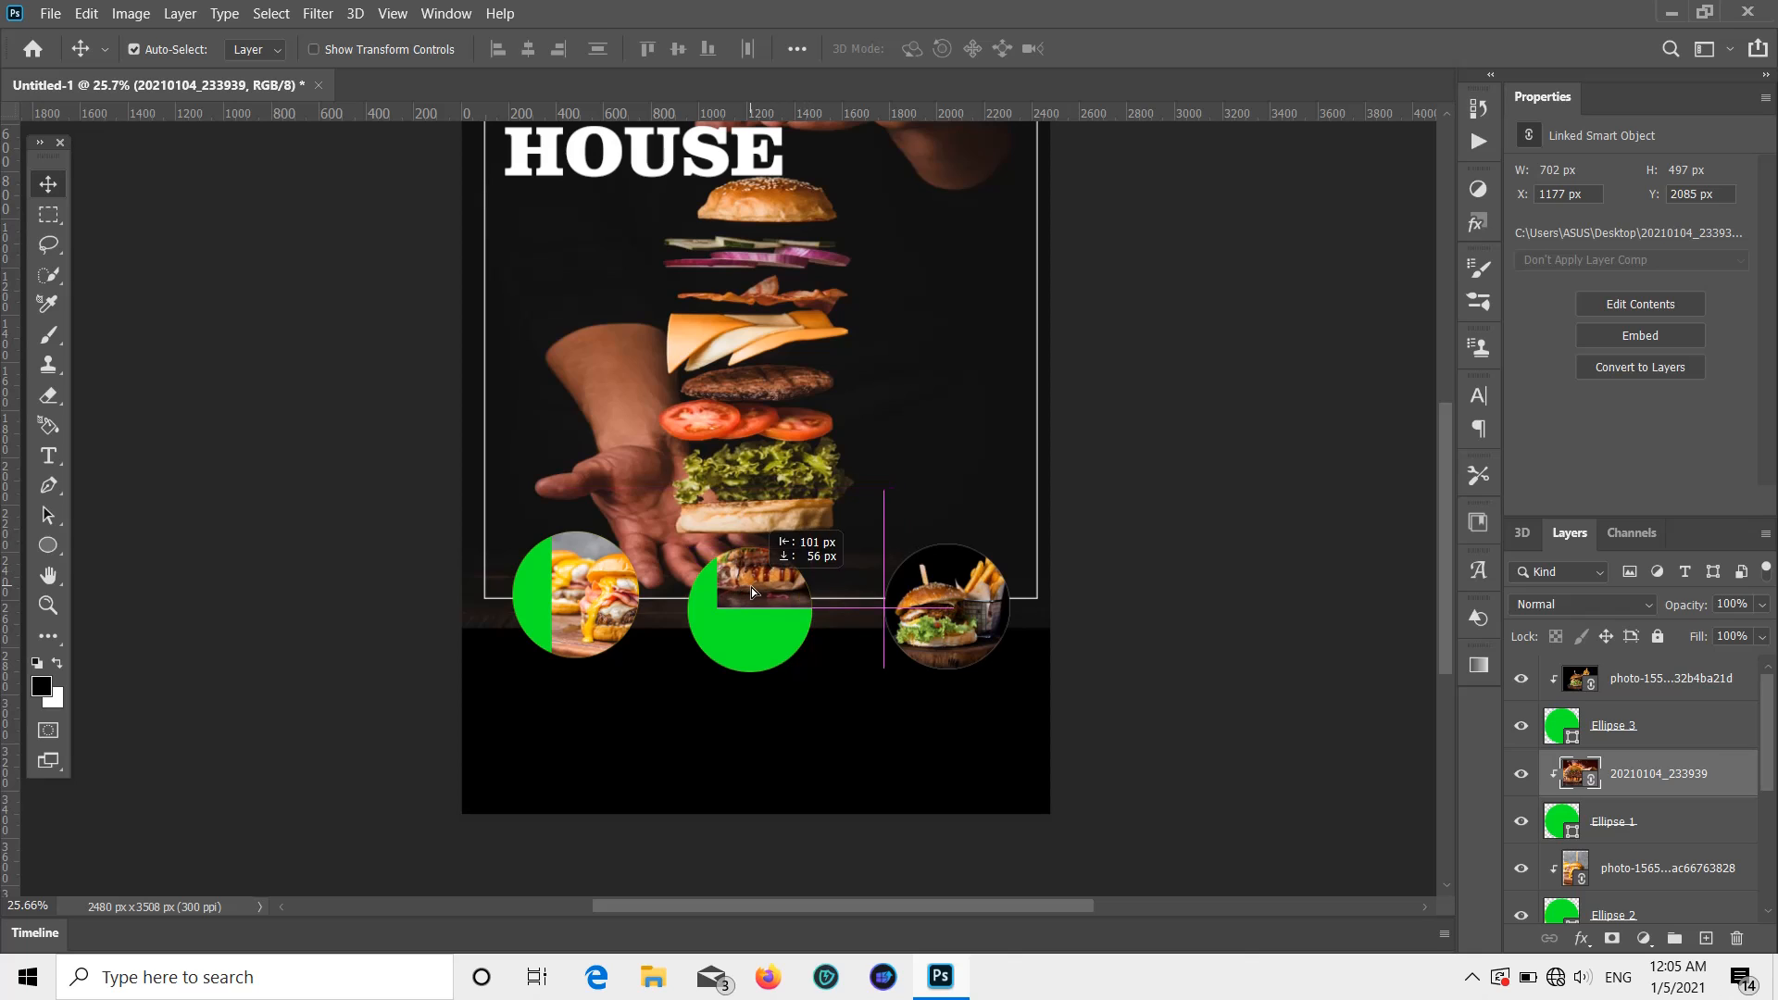
Step: Swap the two circles, placing Ellipse 1 near the page's right edge and Ellipse 3 with the burger-and-fries photo in the middle
{"action": "left_click_drag", "start_coordinate": [752, 587], "coordinate": [1102, 593]}
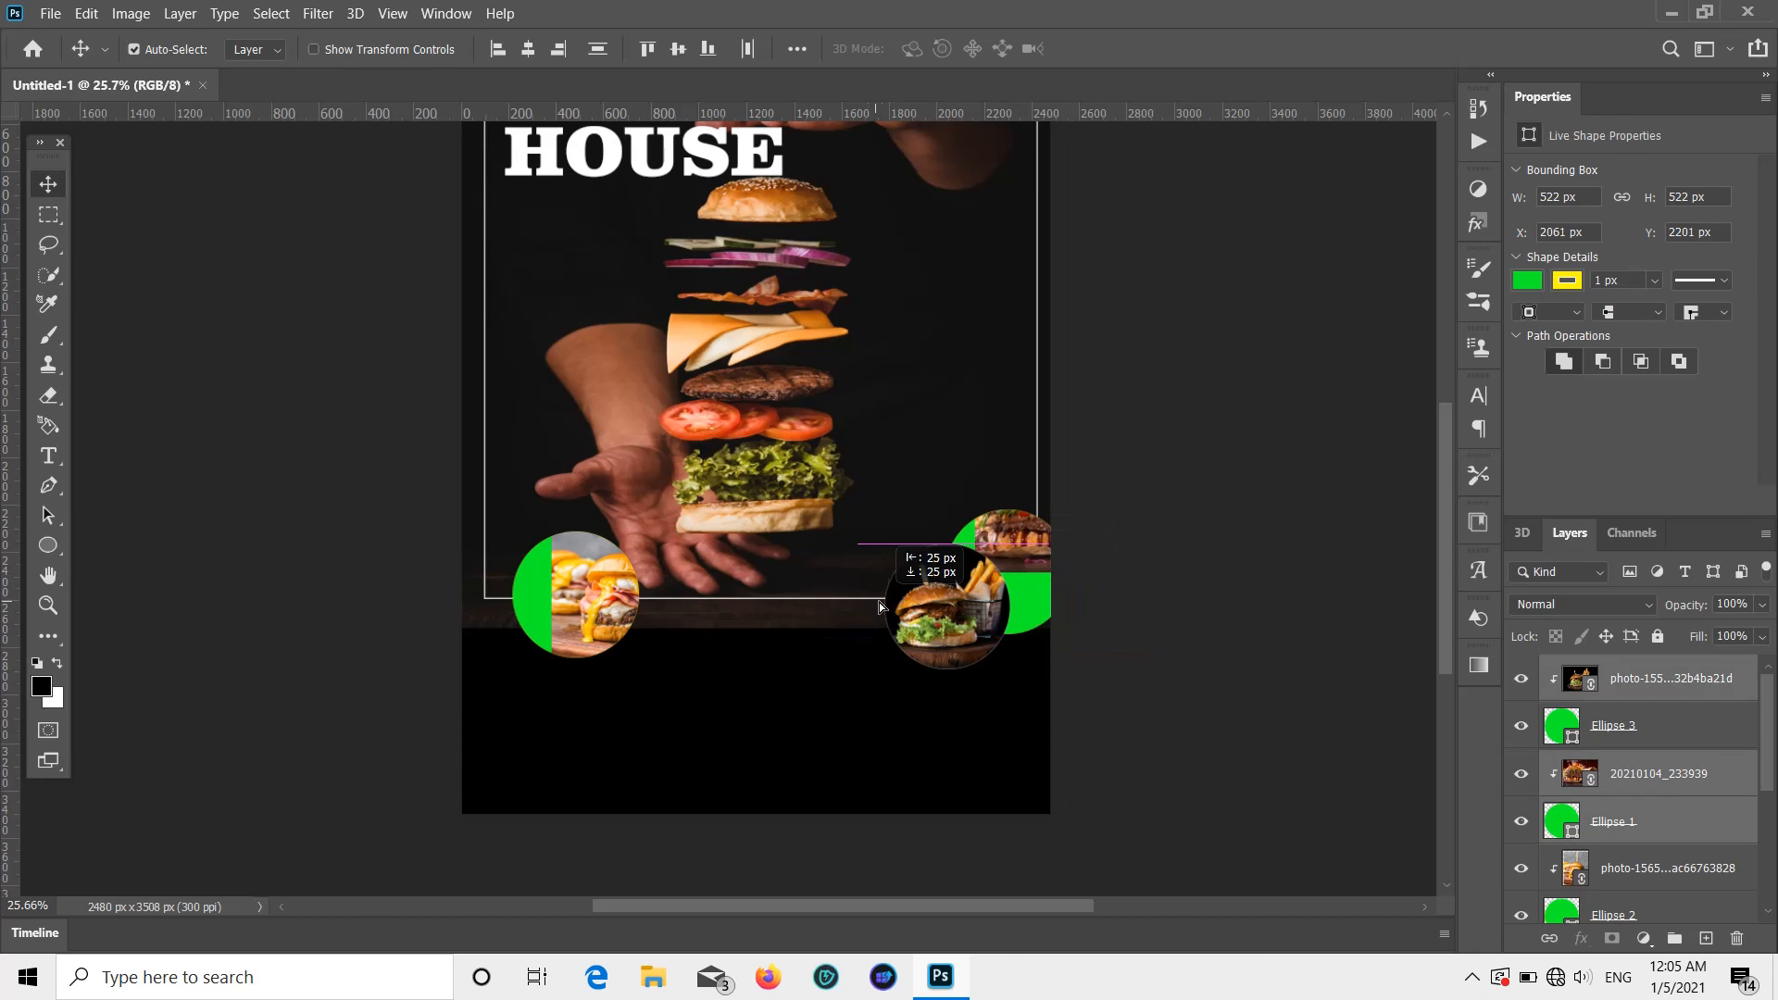
{"action": "left_click_drag", "start_coordinate": [880, 602], "coordinate": [889, 596]}
{"action": "left_click_drag", "start_coordinate": [934, 602], "coordinate": [734, 596]}
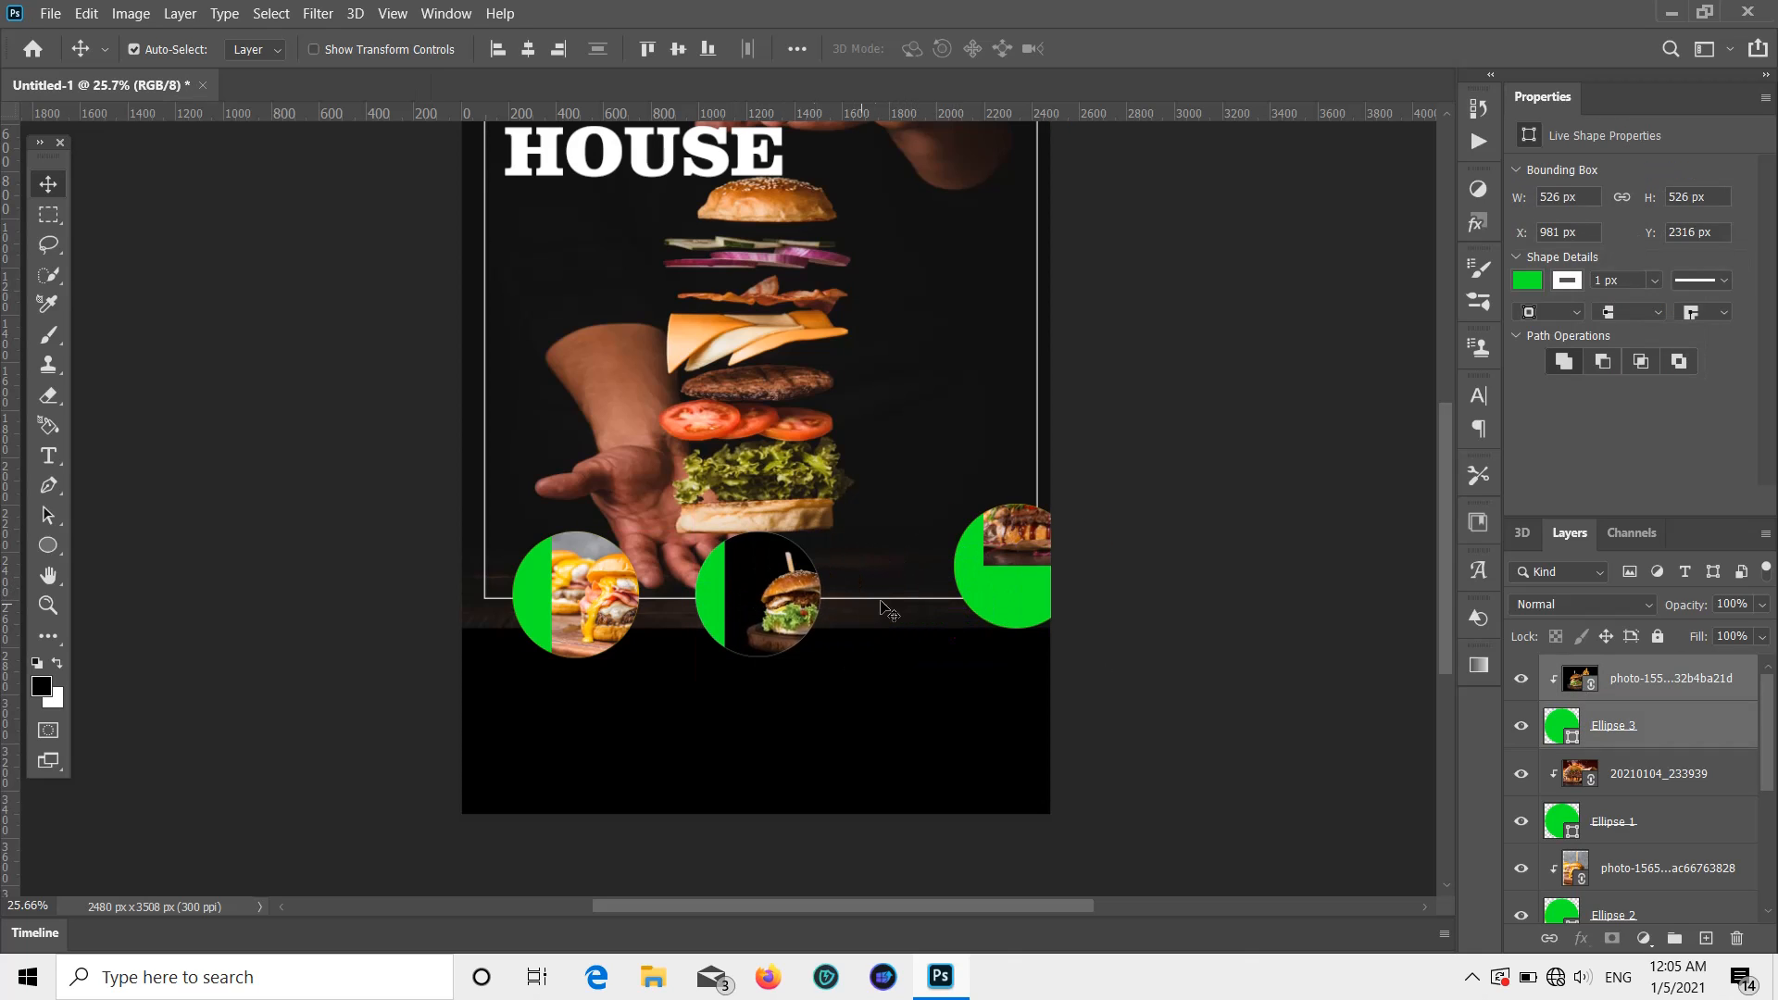
{"action": "left_click_drag", "start_coordinate": [1014, 591], "coordinate": [1002, 544]}
{"action": "left_click", "coordinate": [1139, 509]}
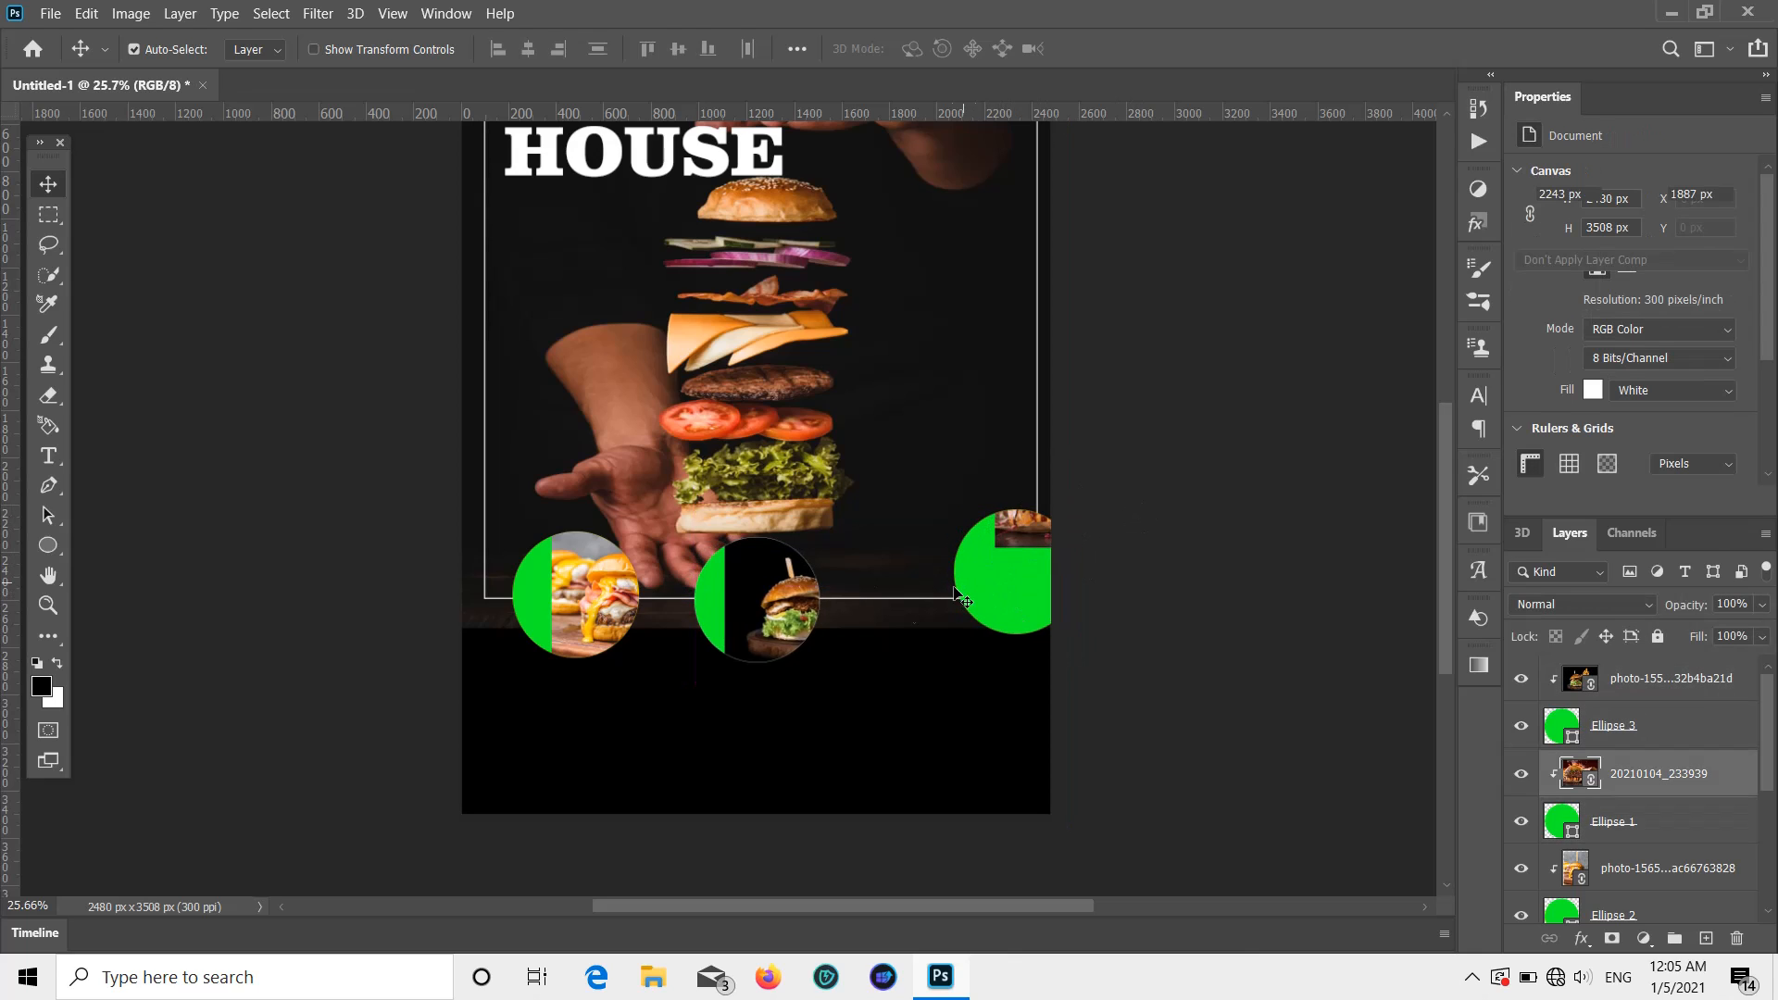
{"action": "left_click_drag", "start_coordinate": [809, 600], "coordinate": [719, 599]}
{"action": "left_click_drag", "start_coordinate": [1027, 597], "coordinate": [972, 613]}
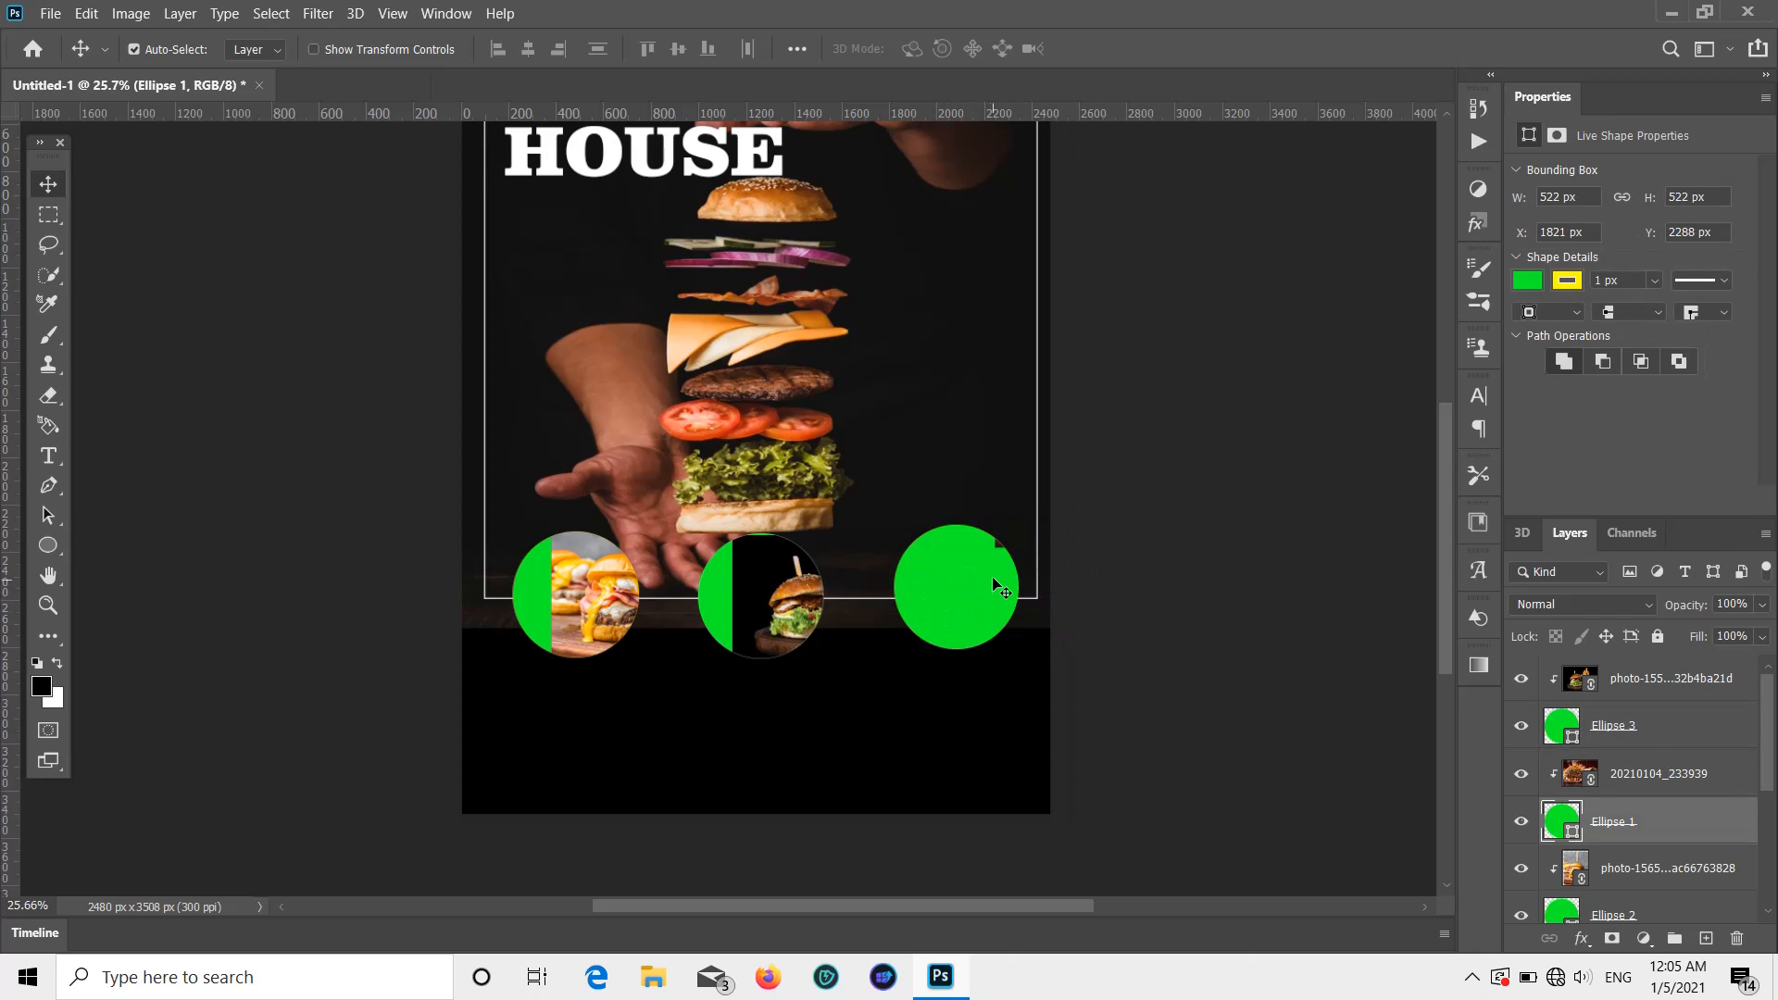
Step: Center the flaming burger photo inside the right circle and scale it proportionally to 26.89% to cover the circle
{"action": "left_click", "coordinate": [1002, 548]}
{"action": "left_click_drag", "start_coordinate": [1002, 549], "coordinate": [933, 589]}
{"action": "key", "text": "ctrl+t"}
{"action": "left_click_drag", "start_coordinate": [977, 646], "coordinate": [978, 649]}
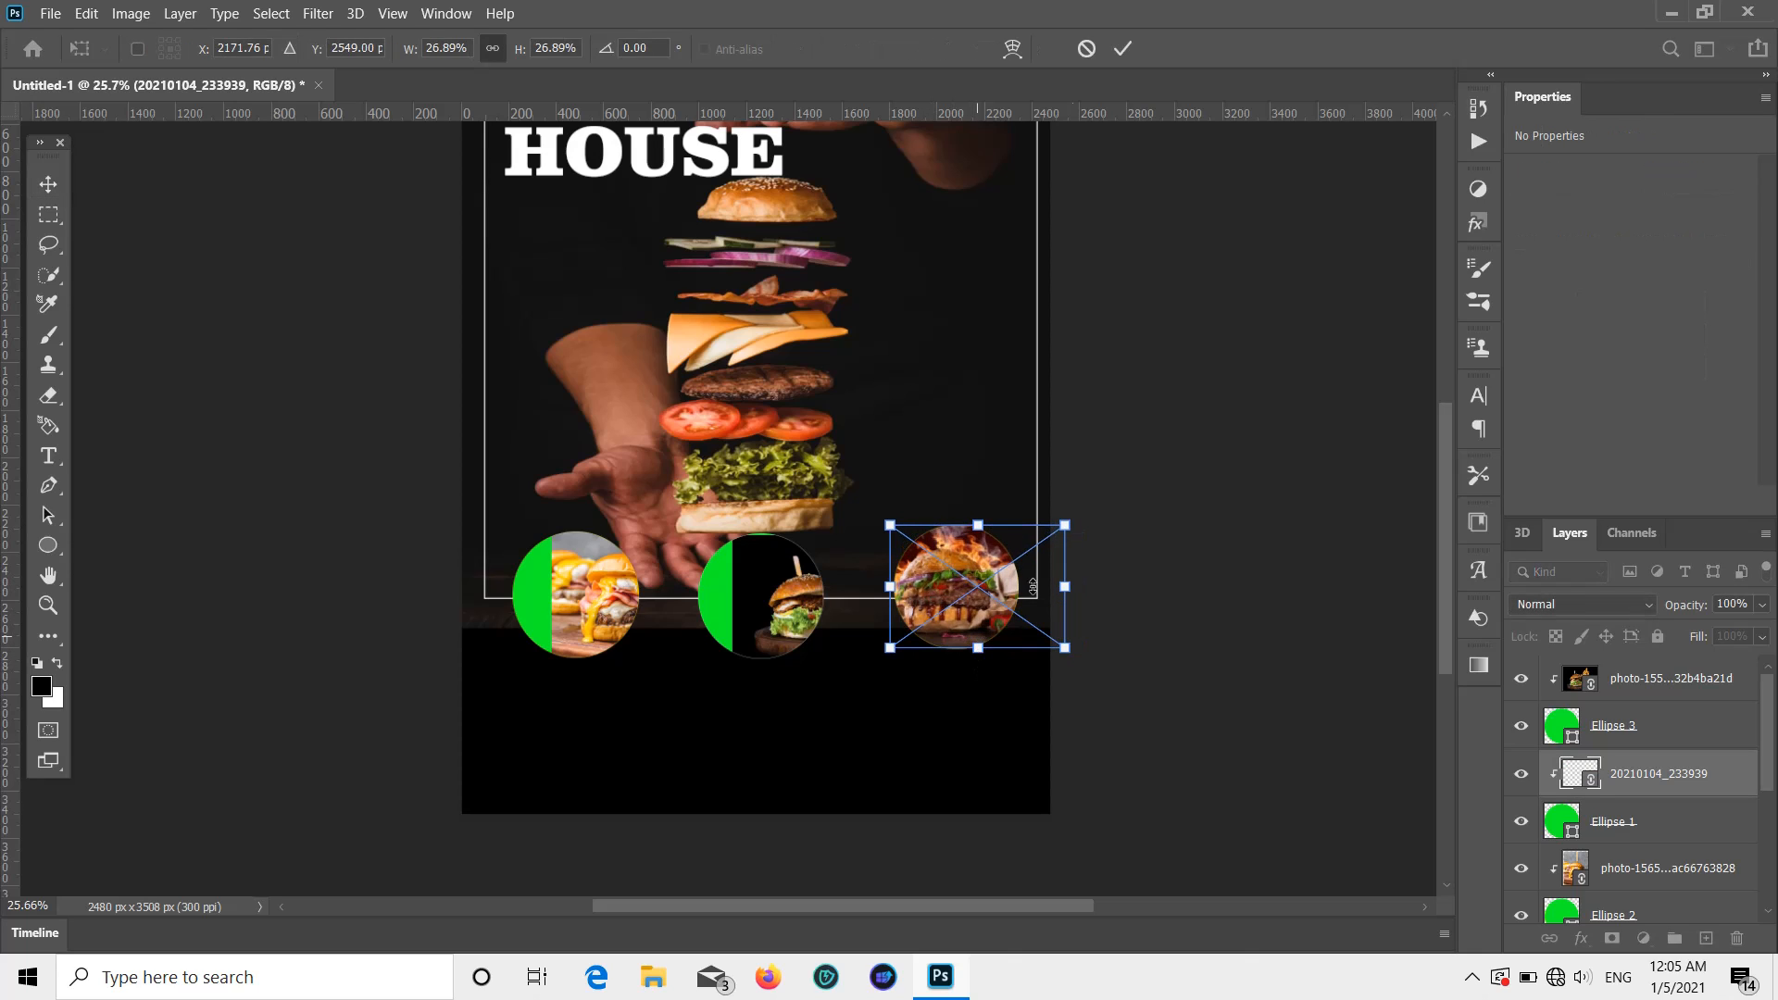
{"action": "left_click", "coordinate": [46, 184]}
Step: Reposition the burger-and-fries photo inside the middle circle and adjust its size with Free Transform
{"action": "mouse_move", "coordinate": [767, 581]}
{"action": "left_mouse_down"}
{"action": "mouse_move", "coordinate": [702, 587]}
{"action": "mouse_move", "coordinate": [748, 581]}
{"action": "left_mouse_up"}
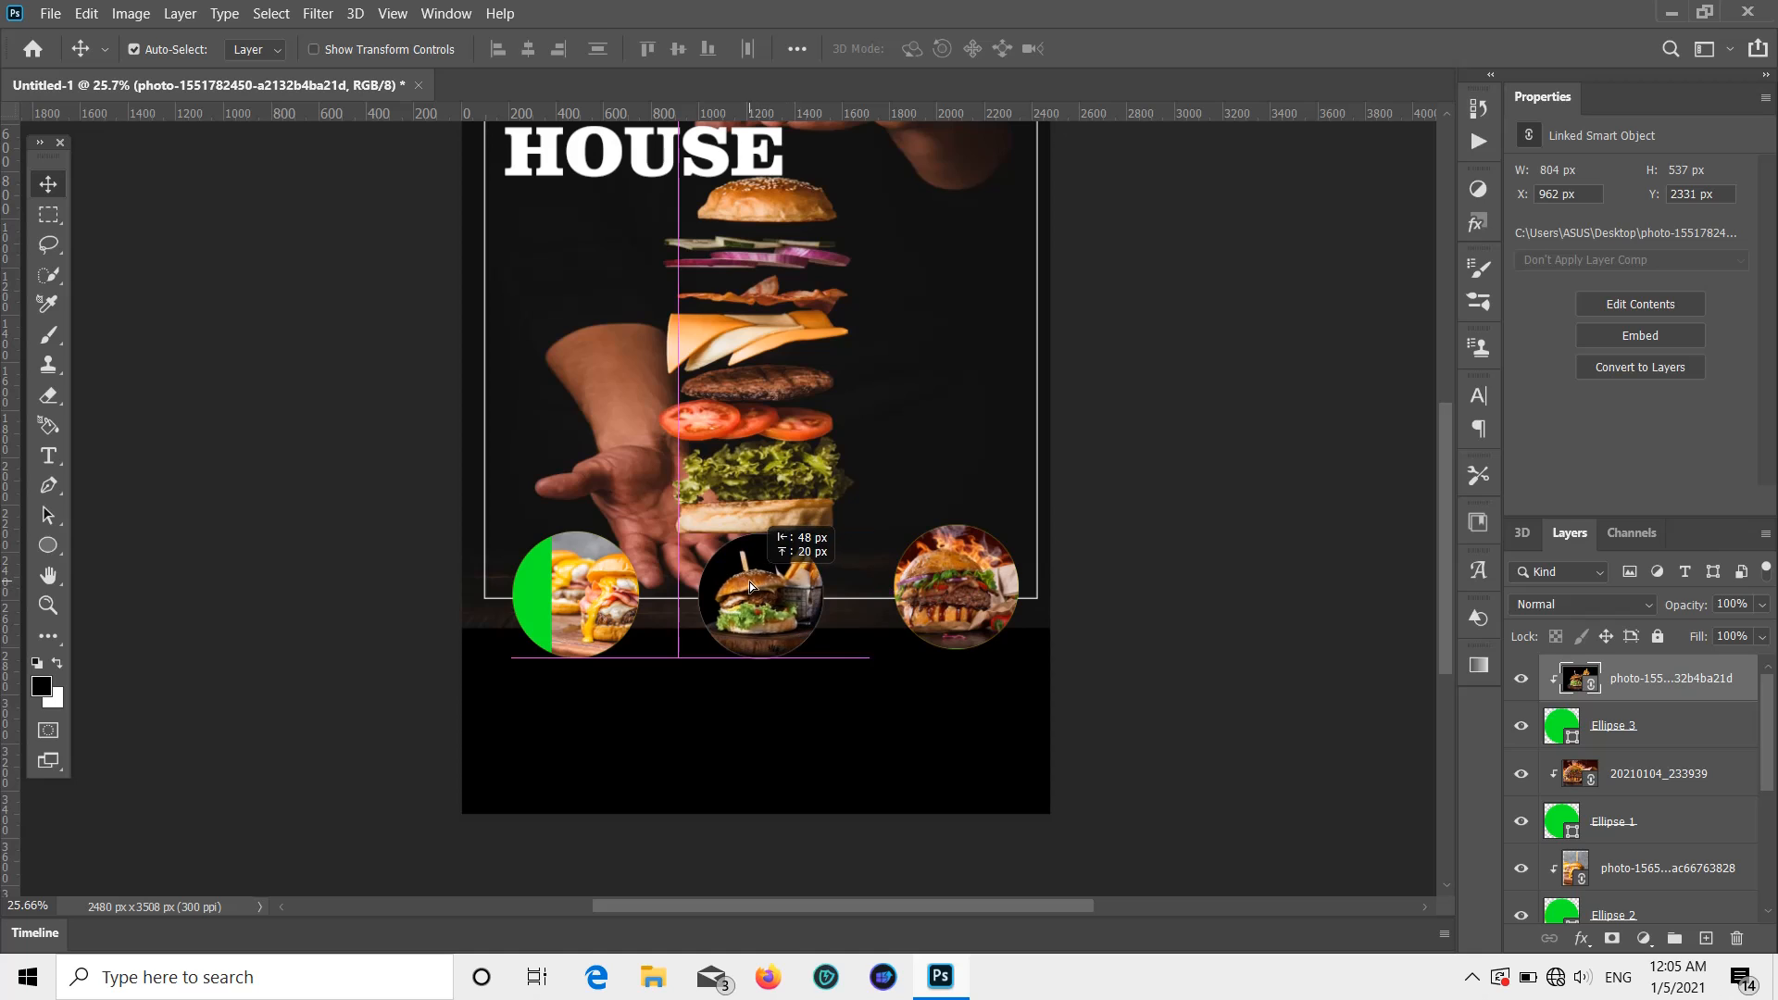
{"action": "key", "text": "ctrl+t"}
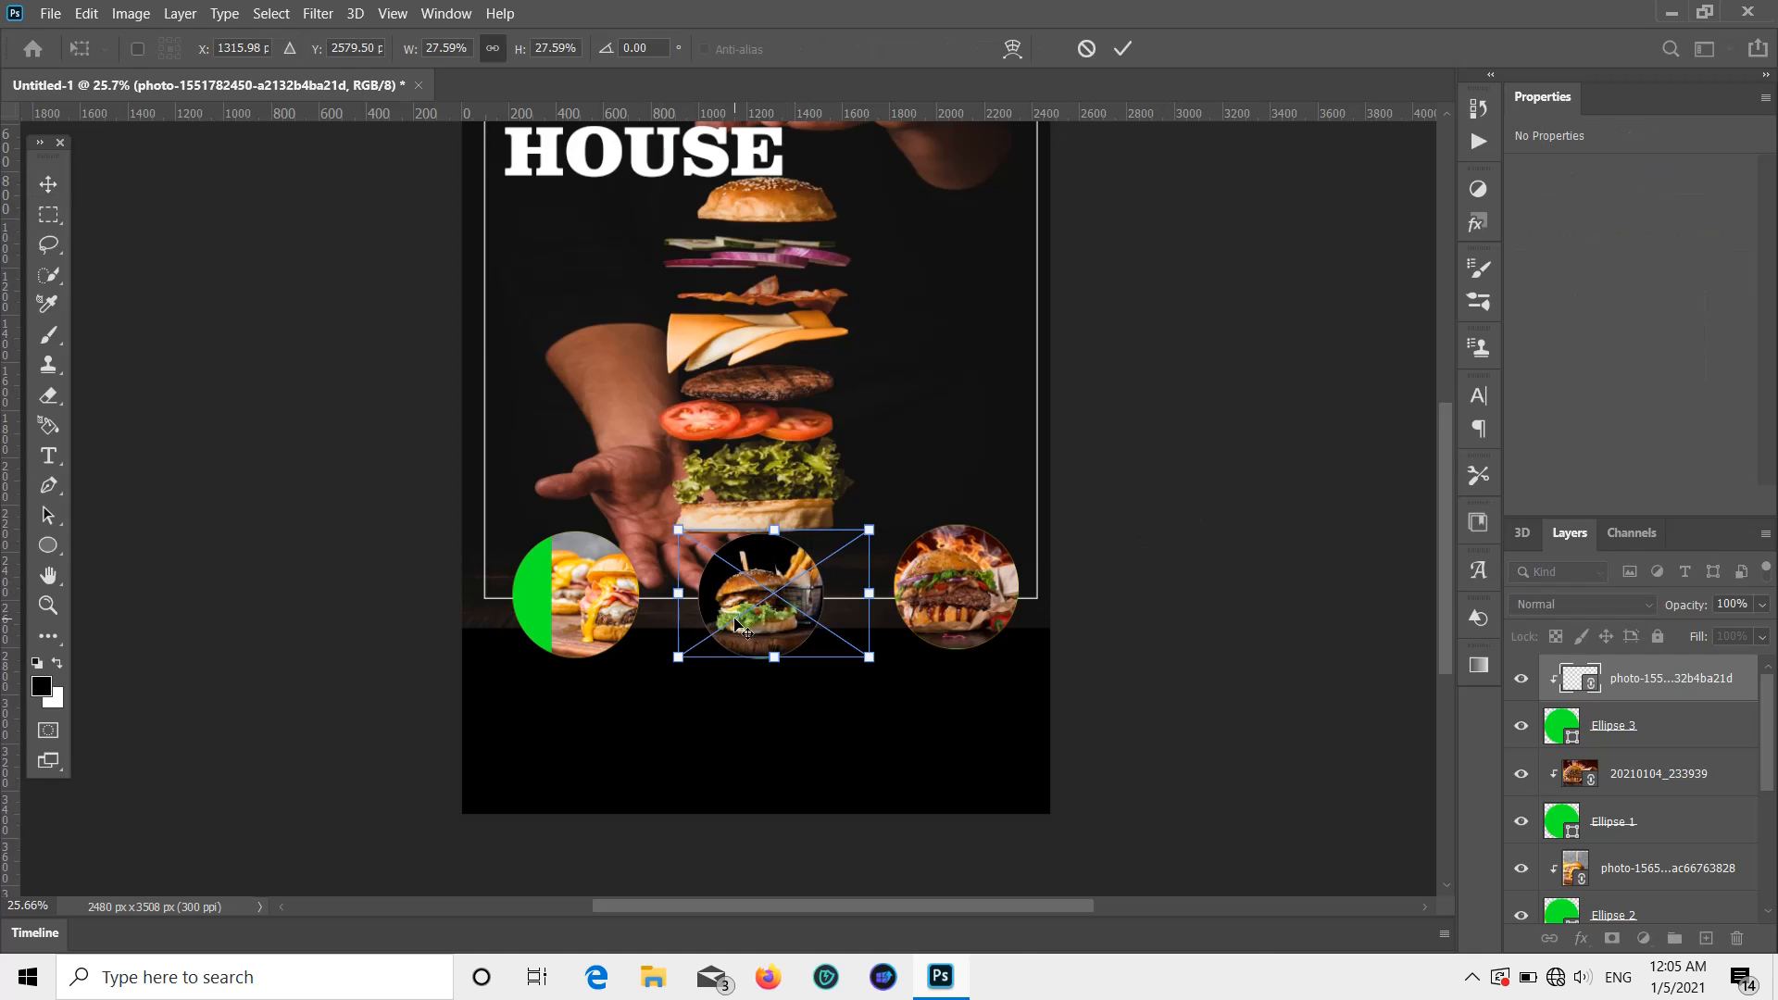
{"action": "left_click_drag", "start_coordinate": [750, 537], "coordinate": [736, 540]}
{"action": "key", "text": "Return"}
Step: Shift the cheese burger photo left inside the left circle to cover the green area, and review the whole poster
{"action": "left_click", "coordinate": [1155, 566]}
{"action": "left_click_drag", "start_coordinate": [555, 591], "coordinate": [504, 593]}
{"action": "left_click", "coordinate": [1215, 561]}
{"action": "scroll", "coordinate": [1208, 560], "scroll_direction": "up", "scroll_amount": 4}
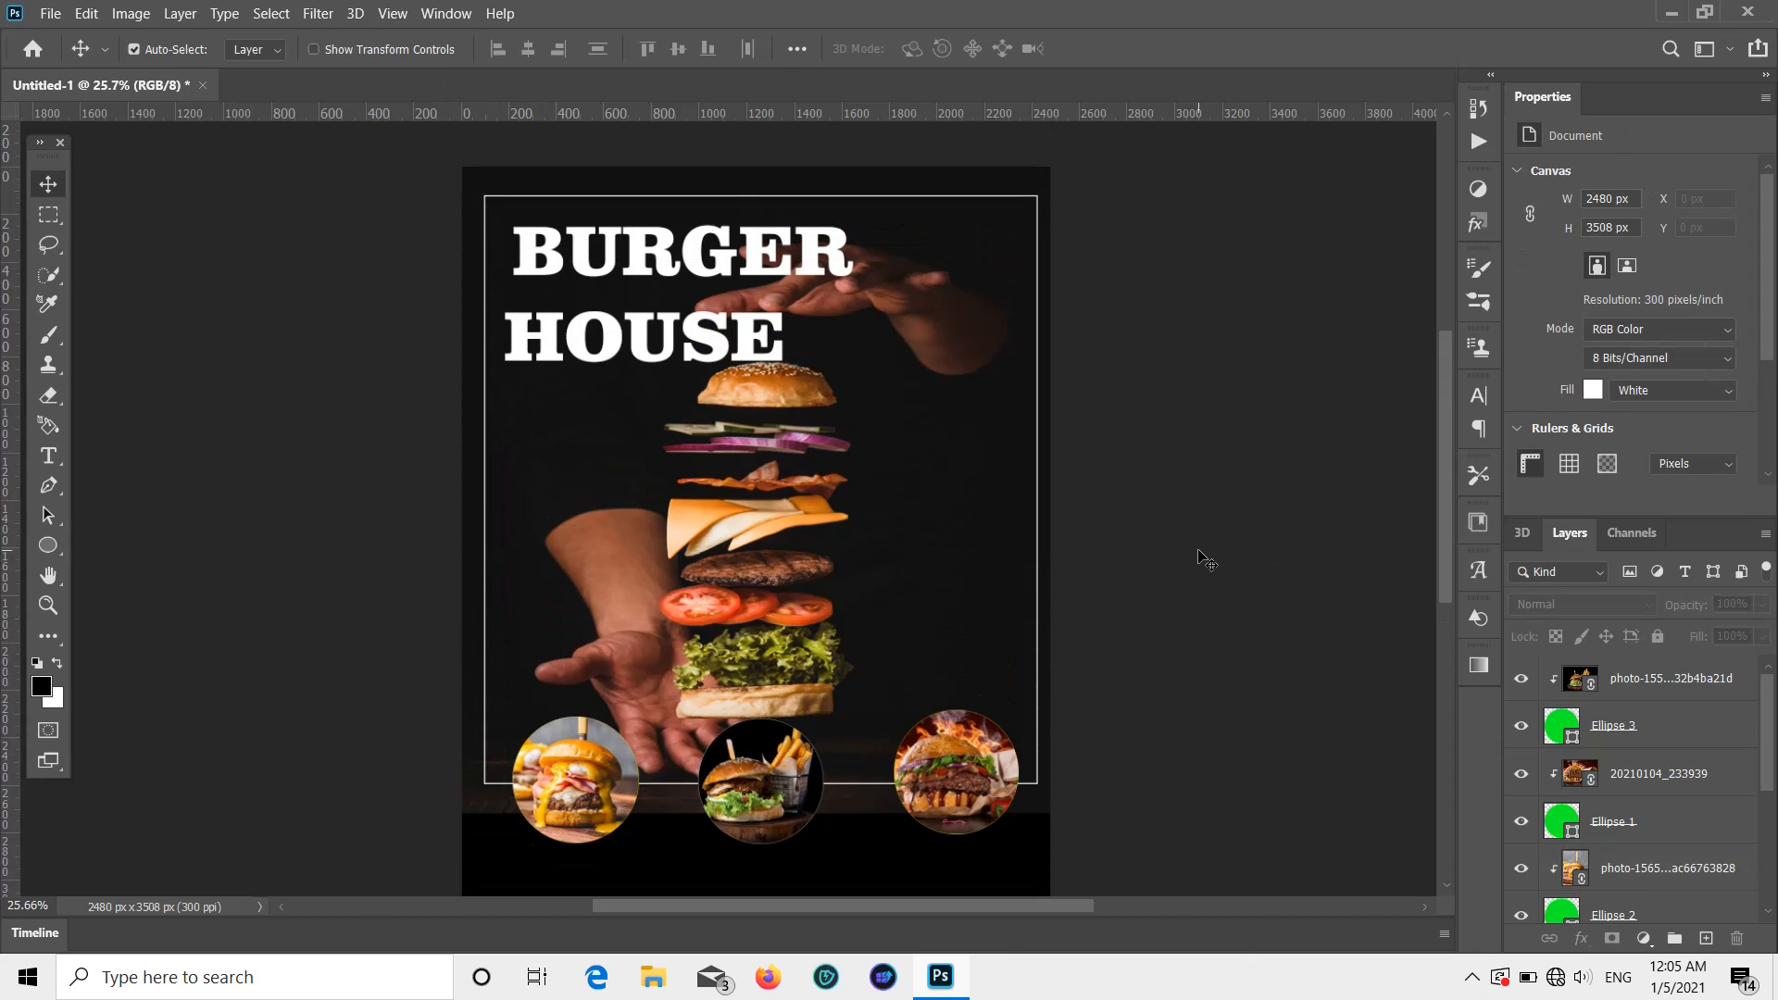
{"action": "scroll", "coordinate": [1199, 553], "scroll_direction": "down", "scroll_amount": 2}
{"action": "scroll", "coordinate": [1202, 558], "scroll_direction": "up", "scroll_amount": 3}
{"action": "scroll", "coordinate": [1193, 556], "scroll_direction": "down", "scroll_amount": 3}
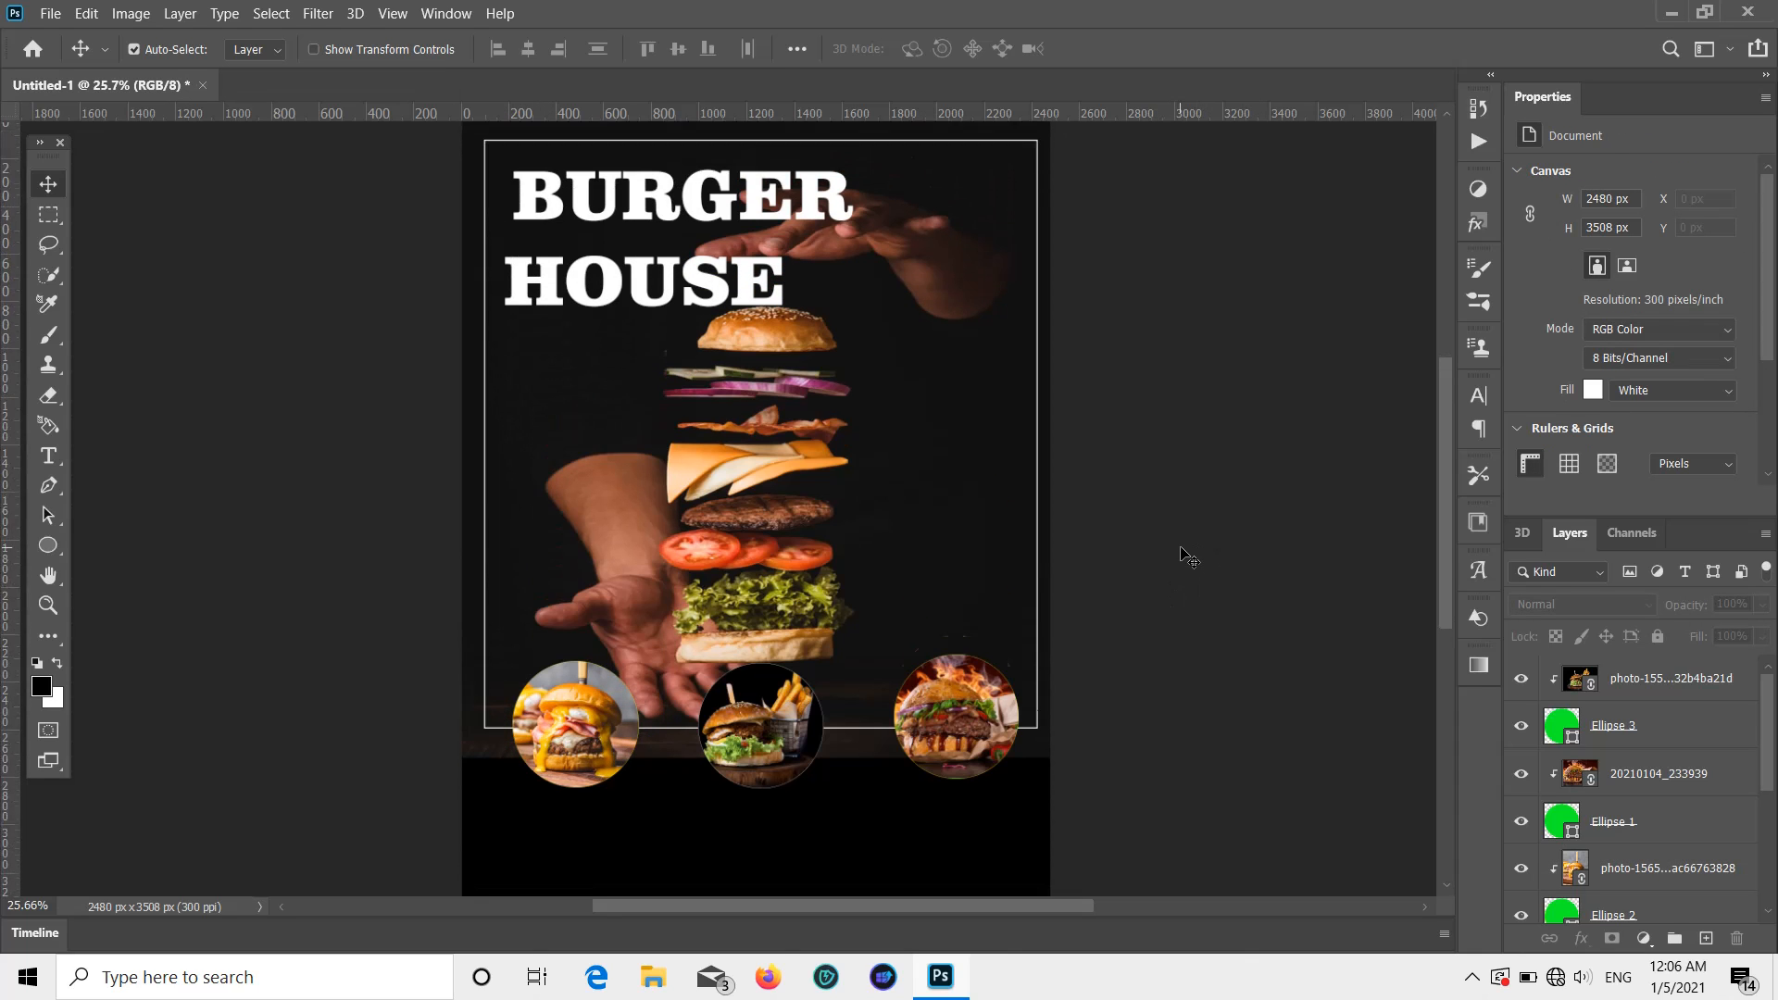
Step: Draw a rounded rectangle of about 496 × 97 px with a 30 px corner radius above the left circle
{"action": "scroll", "coordinate": [1195, 546], "scroll_direction": "down", "scroll_amount": 3}
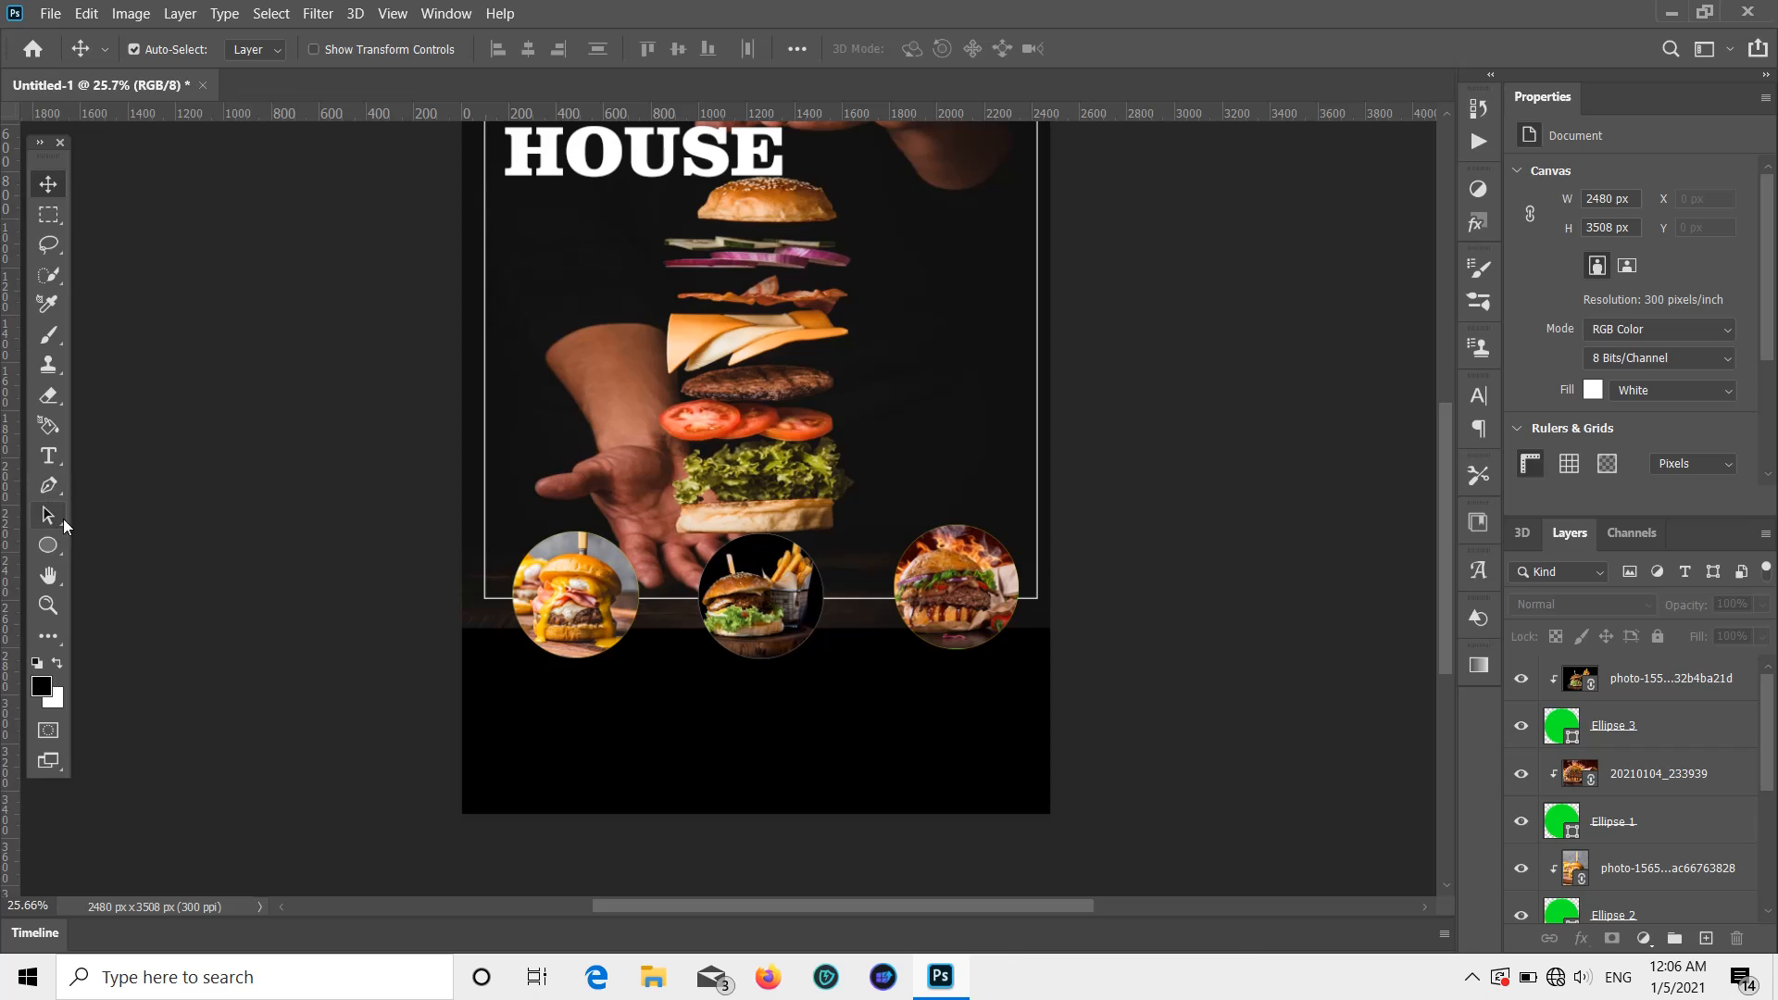
{"action": "left_click", "coordinate": [50, 545]}
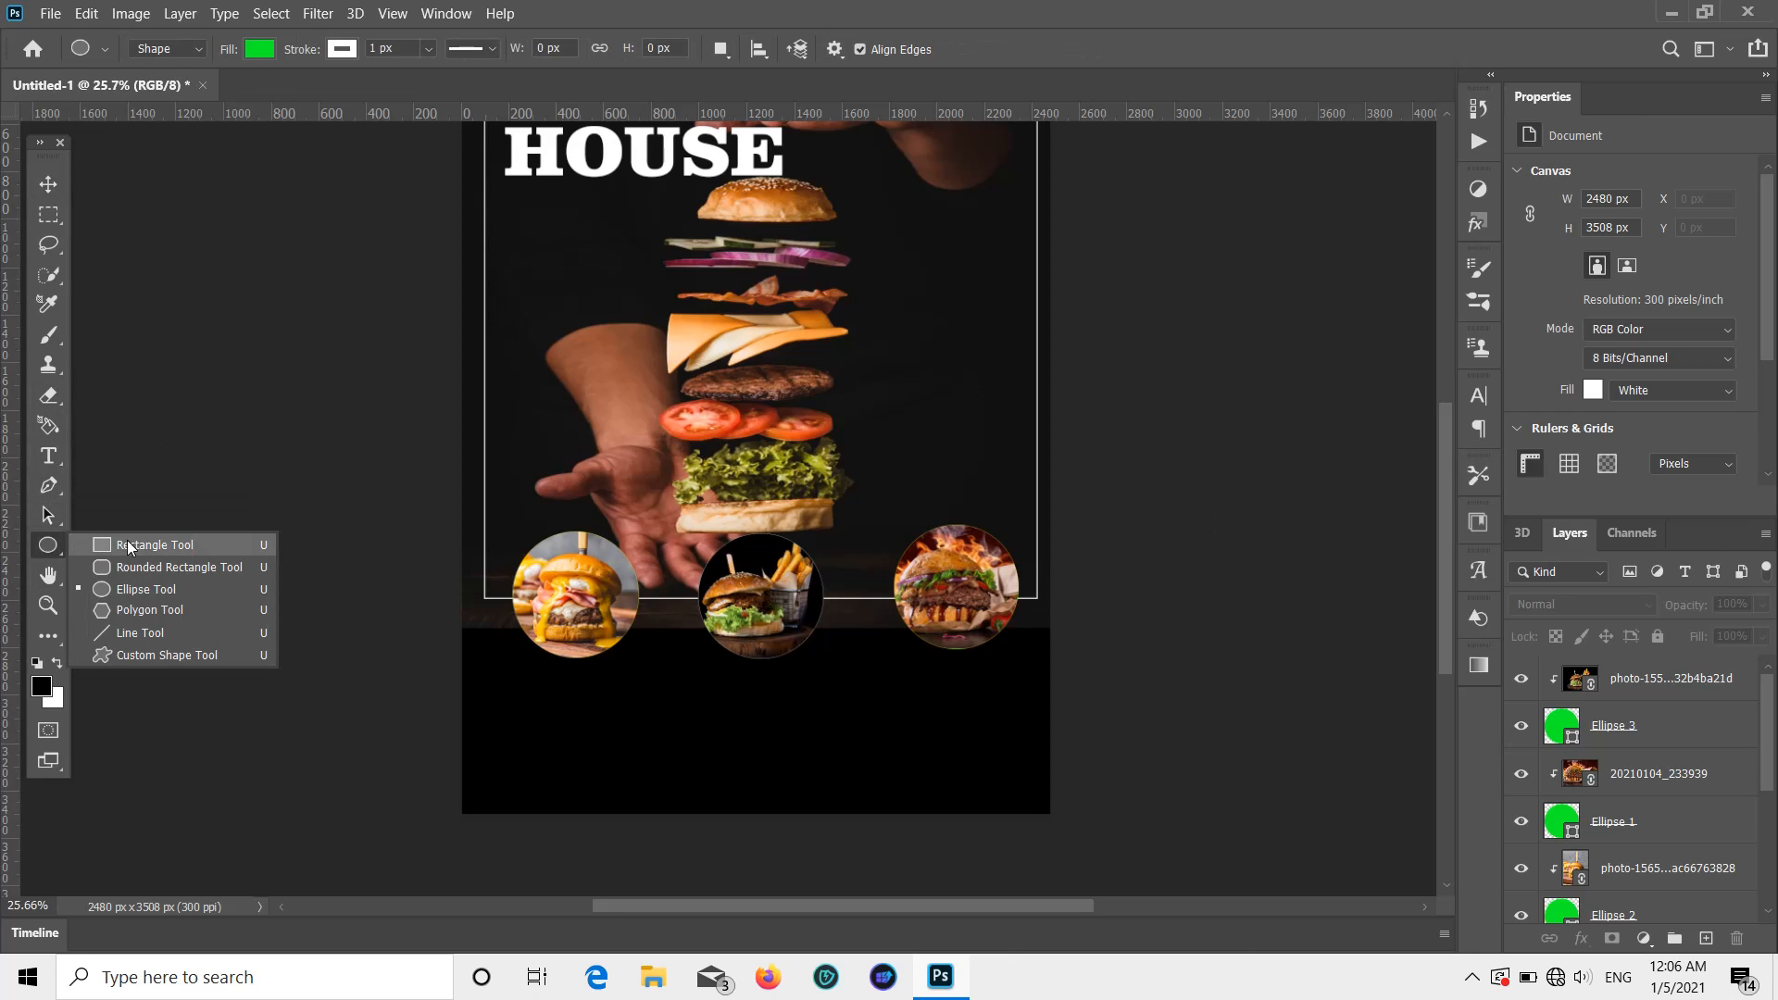
{"action": "left_click", "coordinate": [150, 563]}
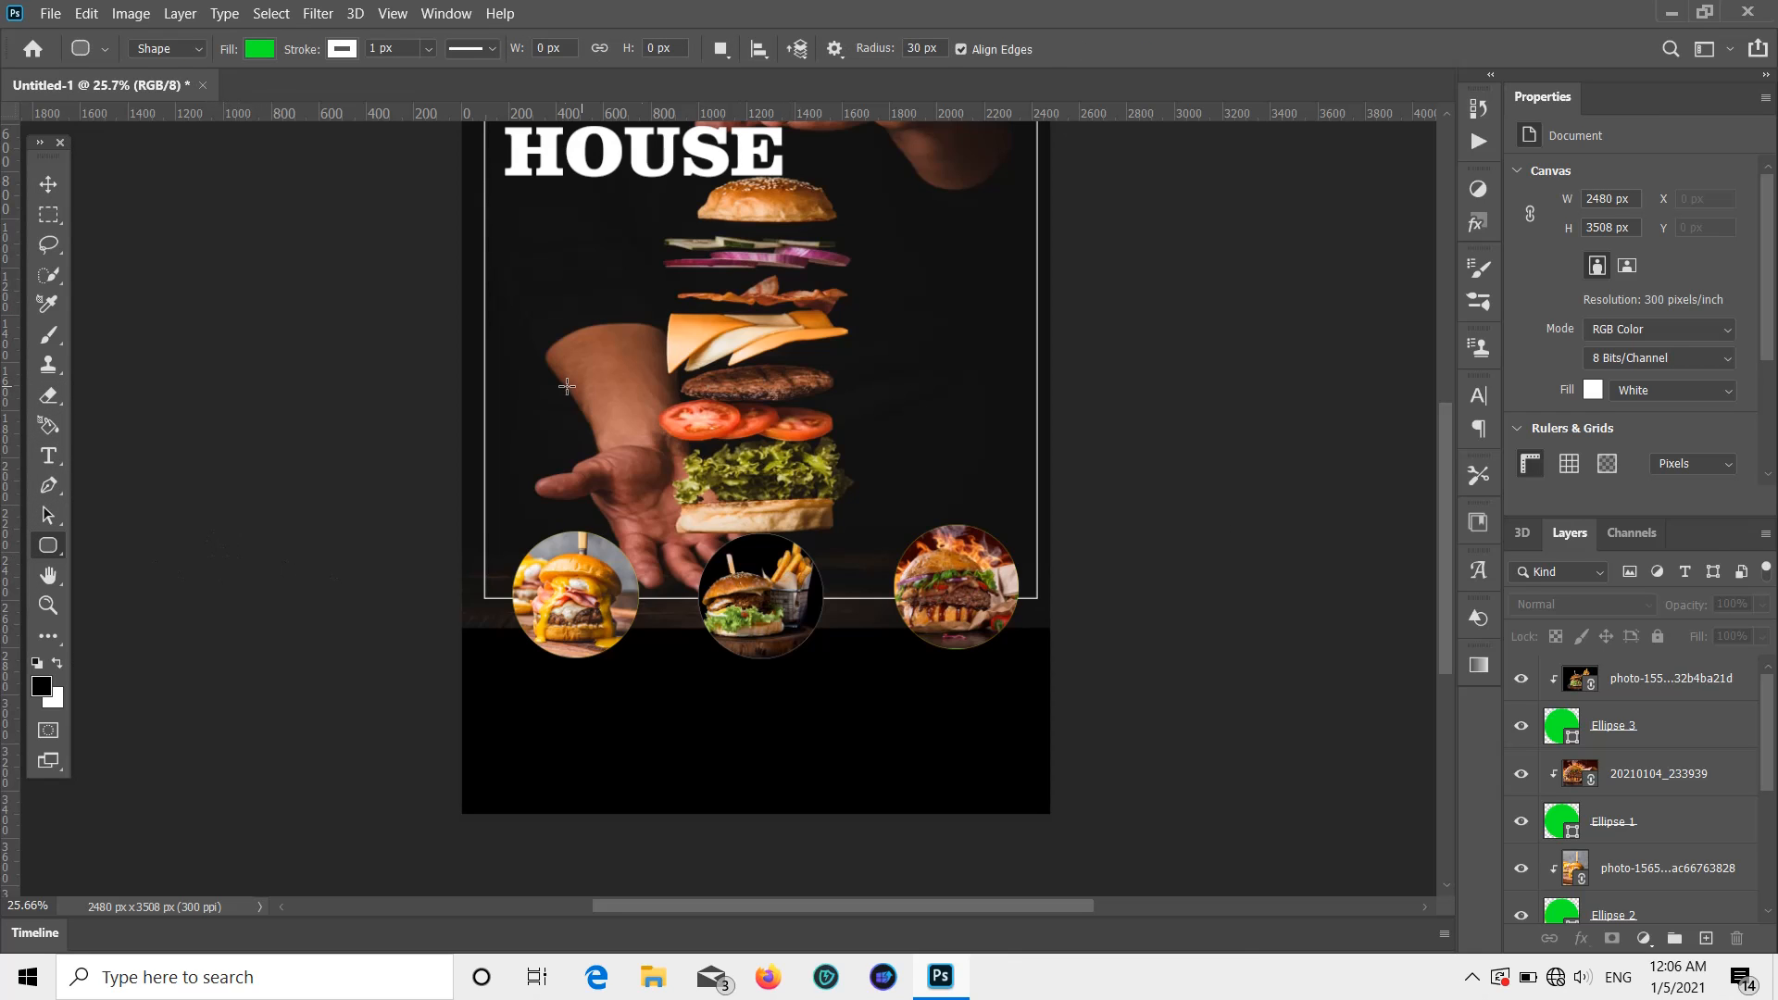
{"action": "left_click_drag", "start_coordinate": [559, 387], "coordinate": [675, 409]}
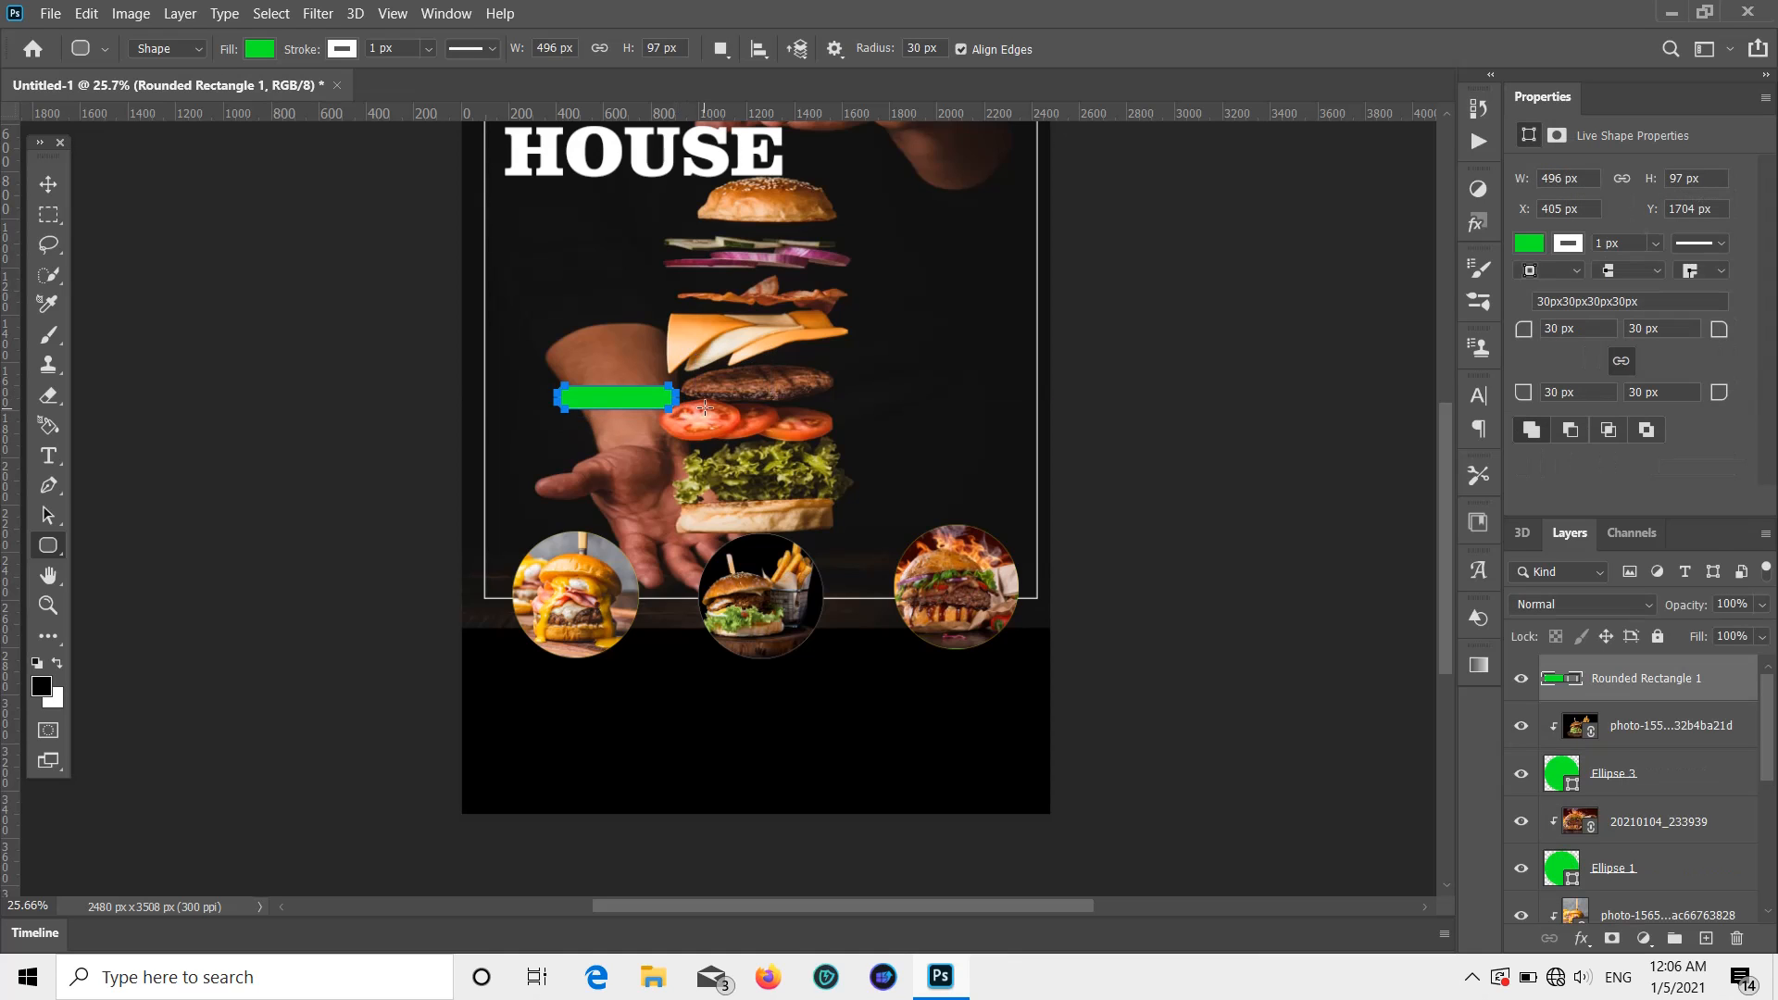
{"action": "left_click", "coordinate": [47, 186]}
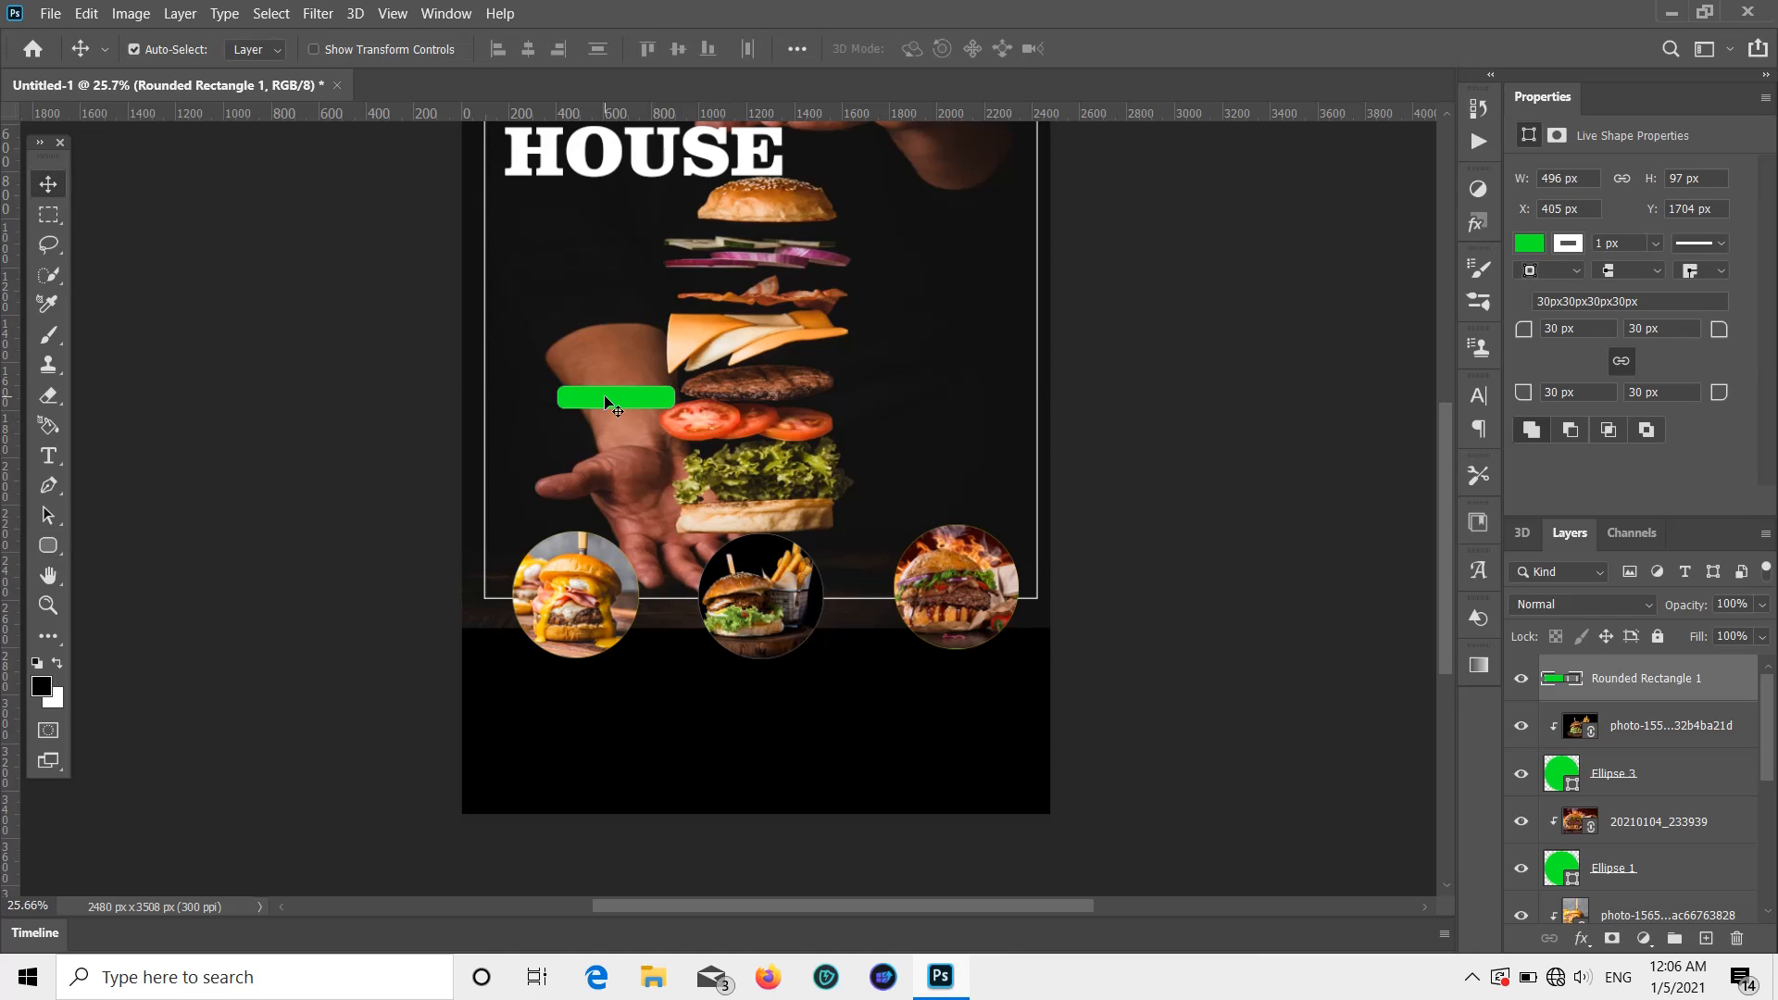
Step: Fill the rounded rectangle with yellow and place it across the lower edge of the left circle
{"action": "left_click", "coordinate": [1526, 242]}
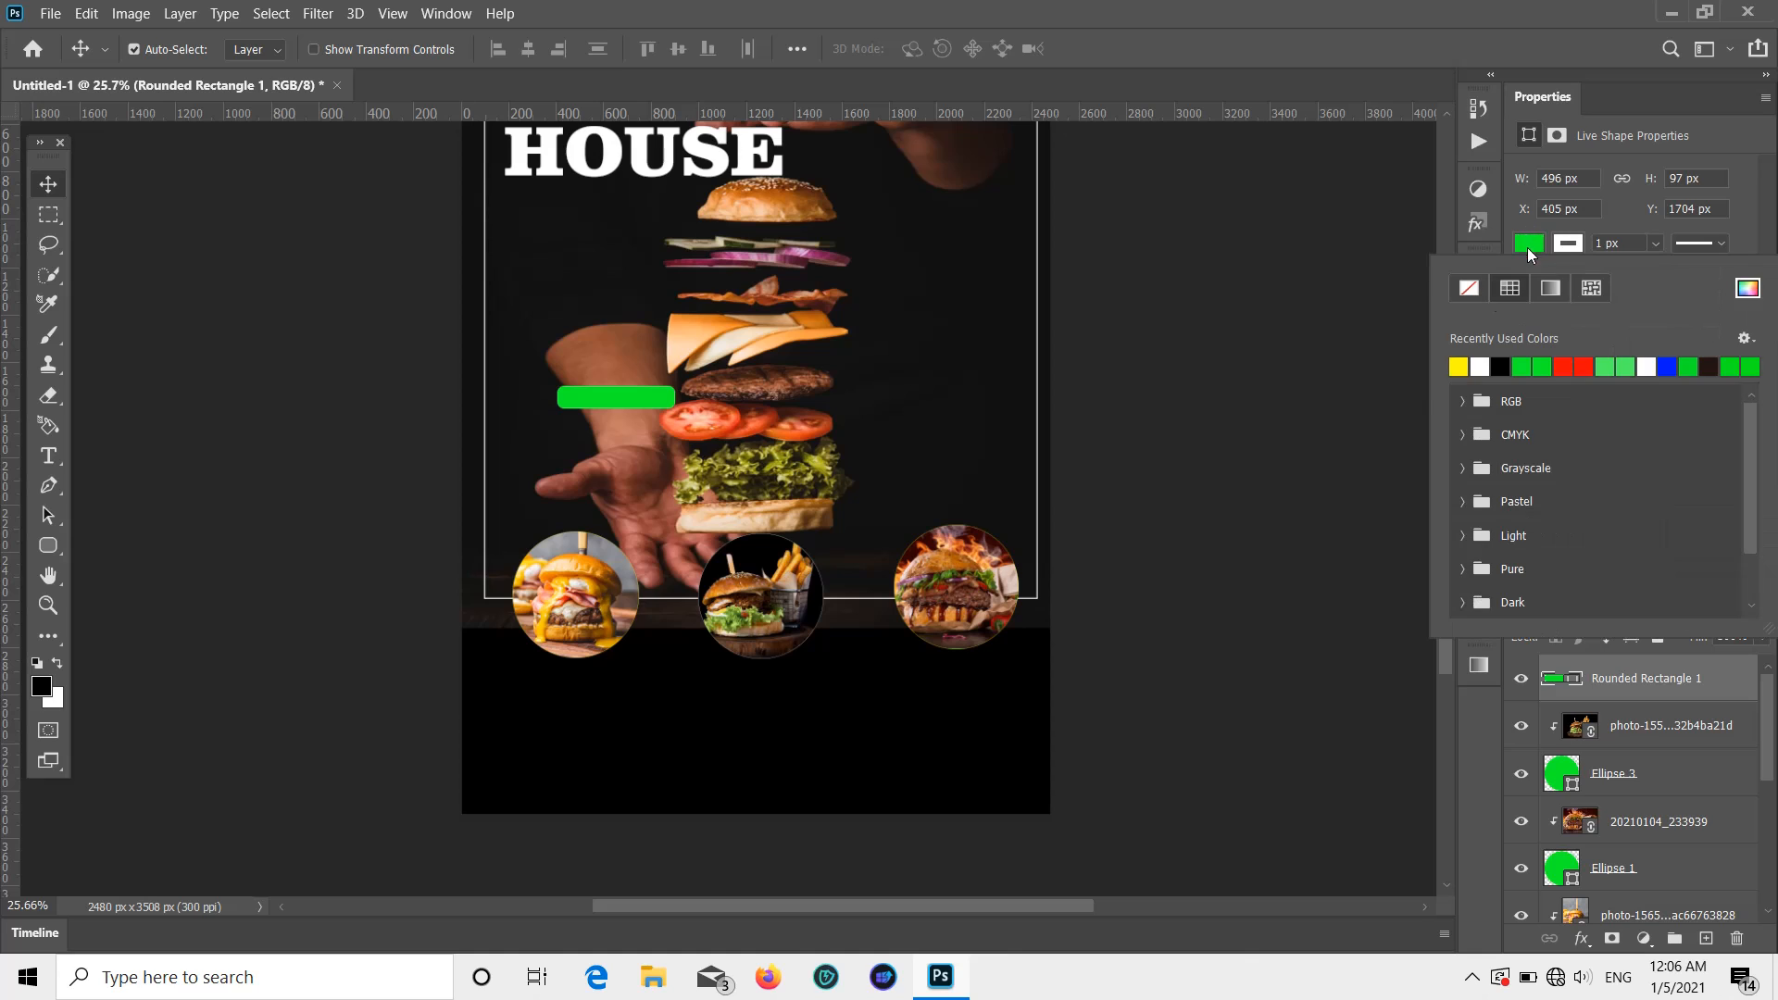
{"action": "left_click", "coordinate": [1459, 367]}
{"action": "left_click", "coordinate": [37, 185]}
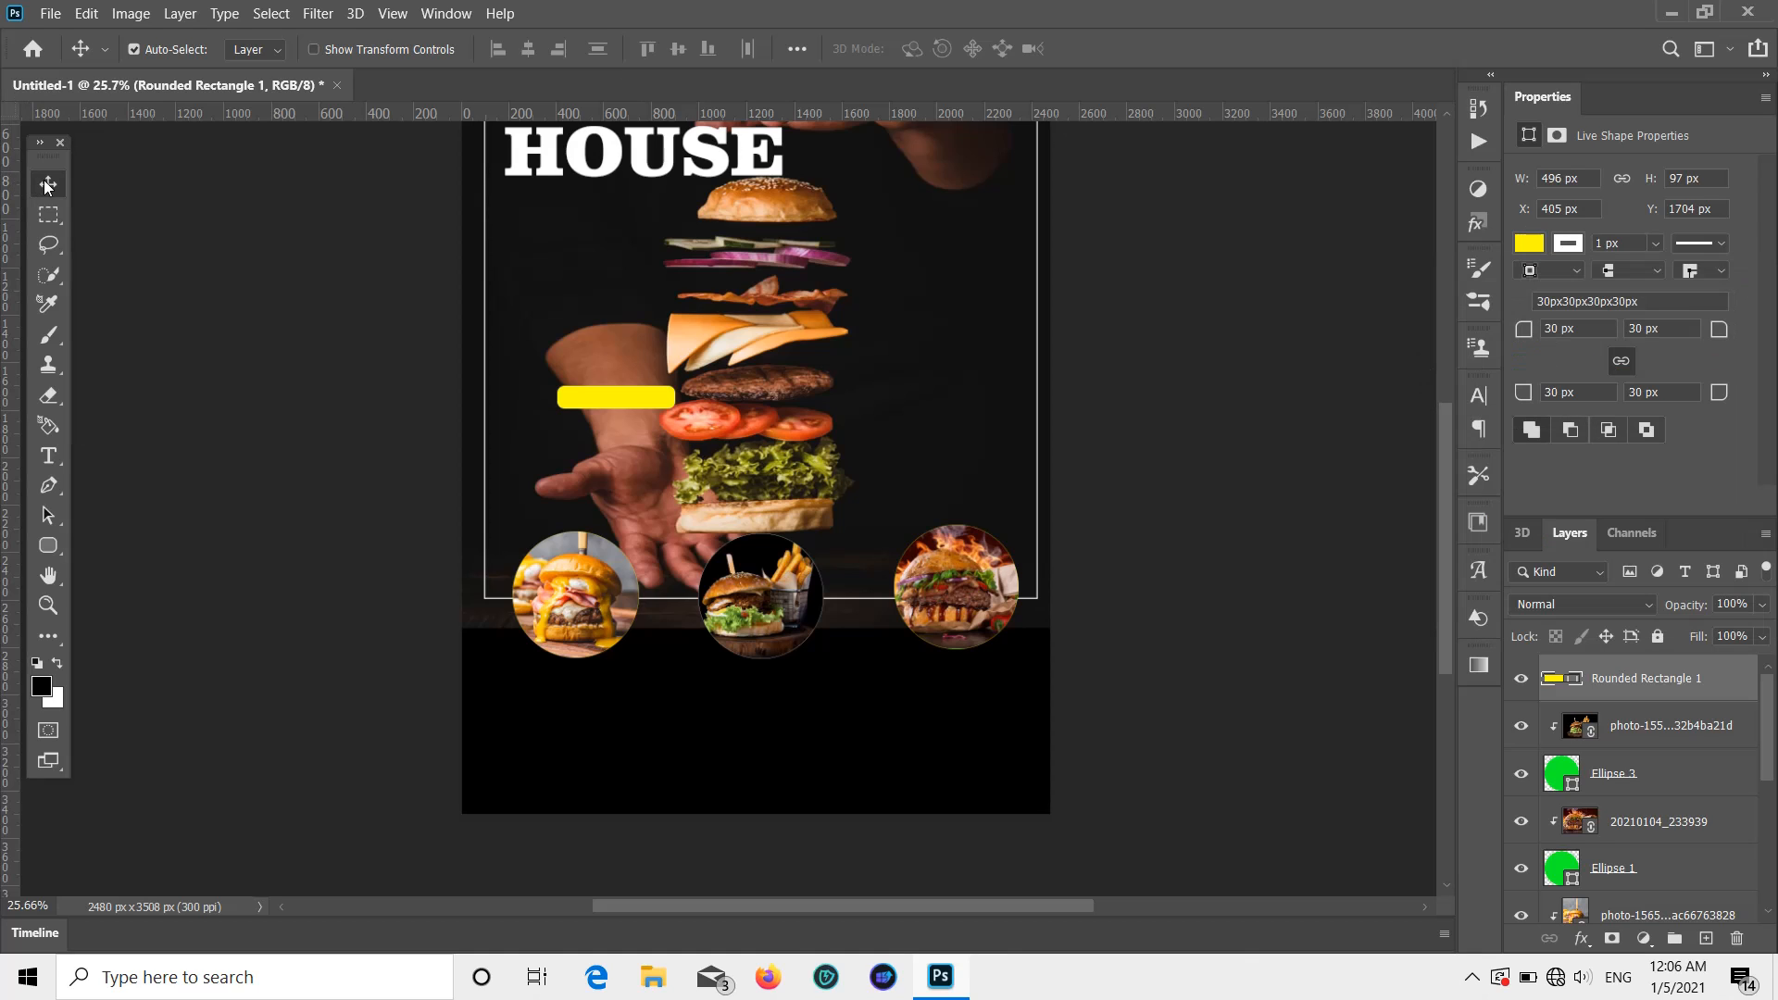
{"action": "left_click_drag", "start_coordinate": [642, 392], "coordinate": [597, 658]}
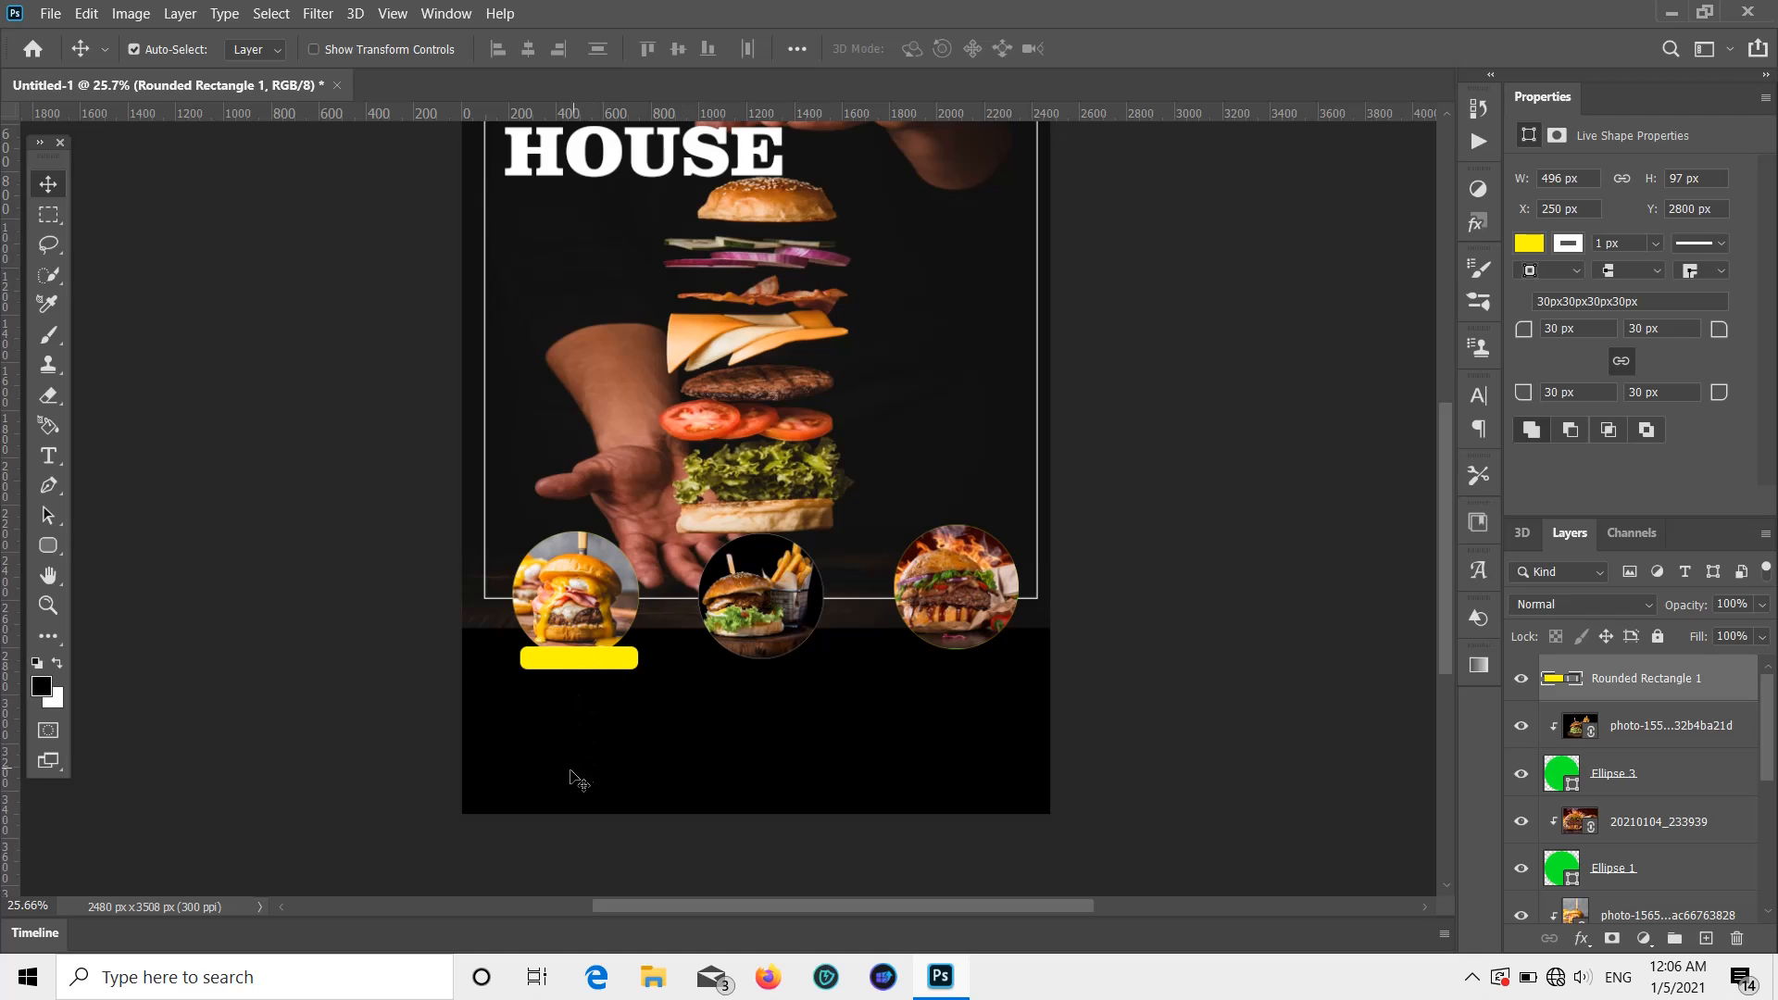
Step: Deselect the yellow bar, start a new text line over the left circle and set its font size to 11 pt
{"action": "scroll", "coordinate": [571, 771], "scroll_direction": "up", "scroll_amount": 5}
{"action": "left_click", "coordinate": [51, 457]}
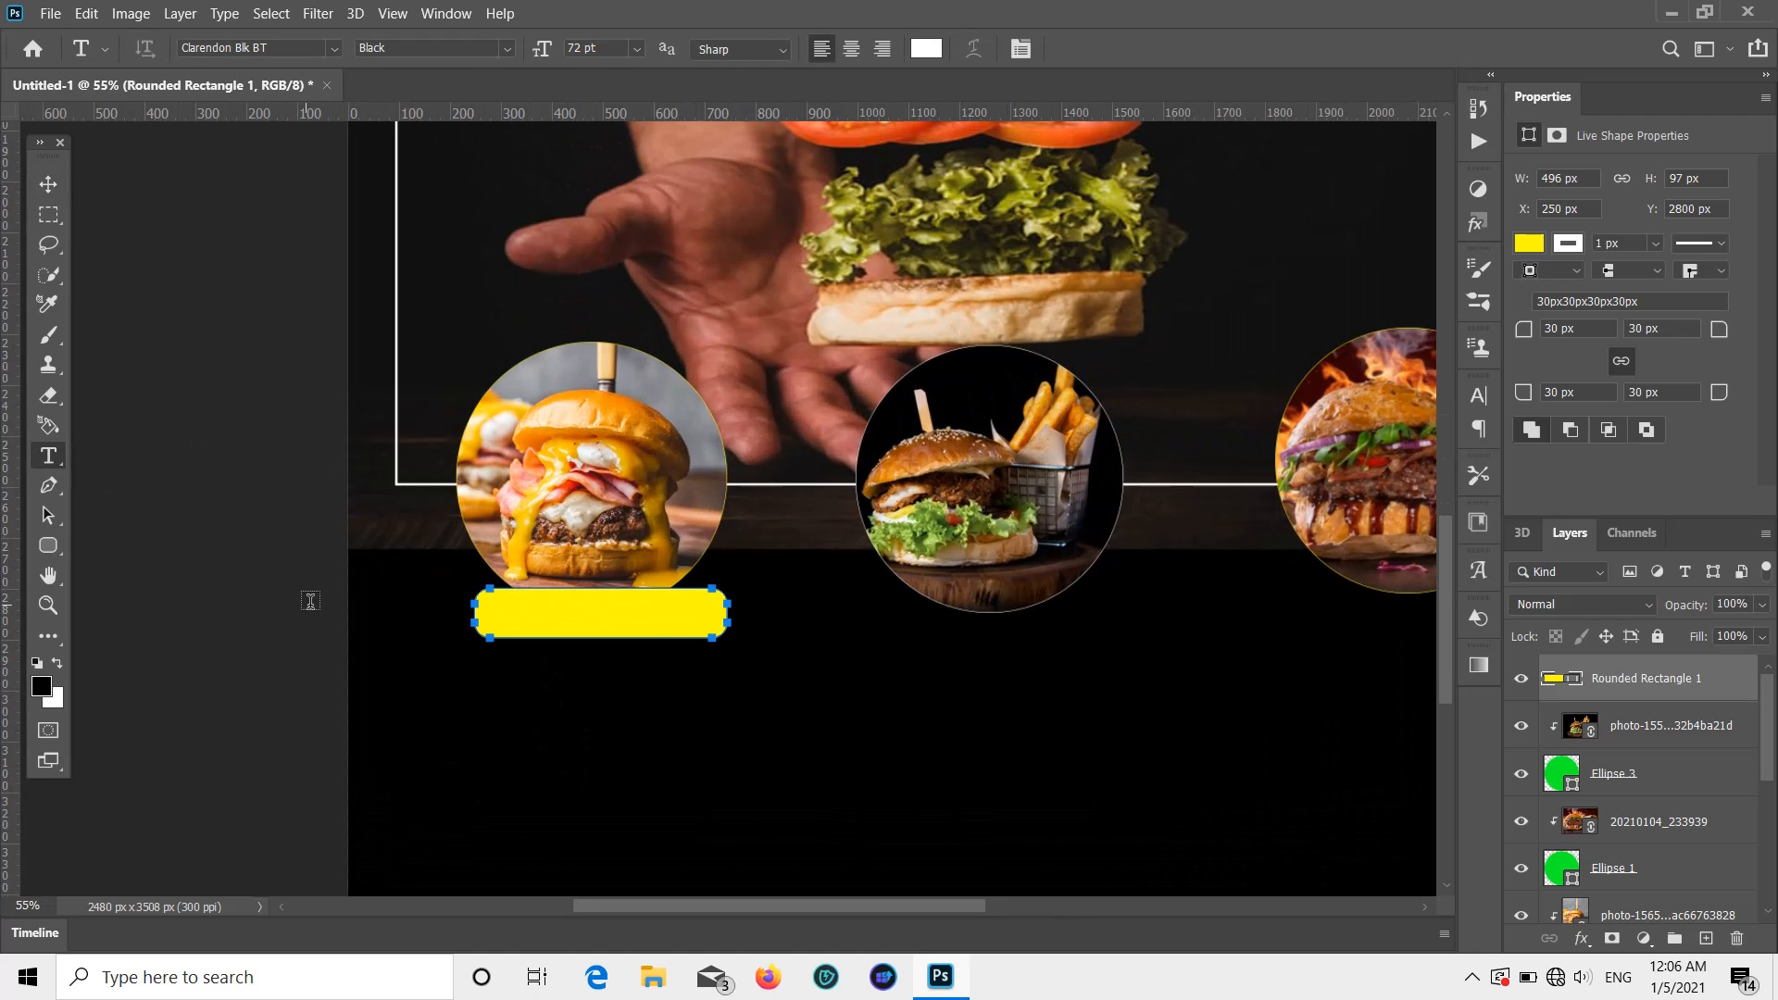
{"action": "left_click", "coordinate": [47, 458]}
{"action": "left_click", "coordinate": [47, 184]}
{"action": "left_click", "coordinate": [198, 306]}
{"action": "left_click", "coordinate": [48, 456]}
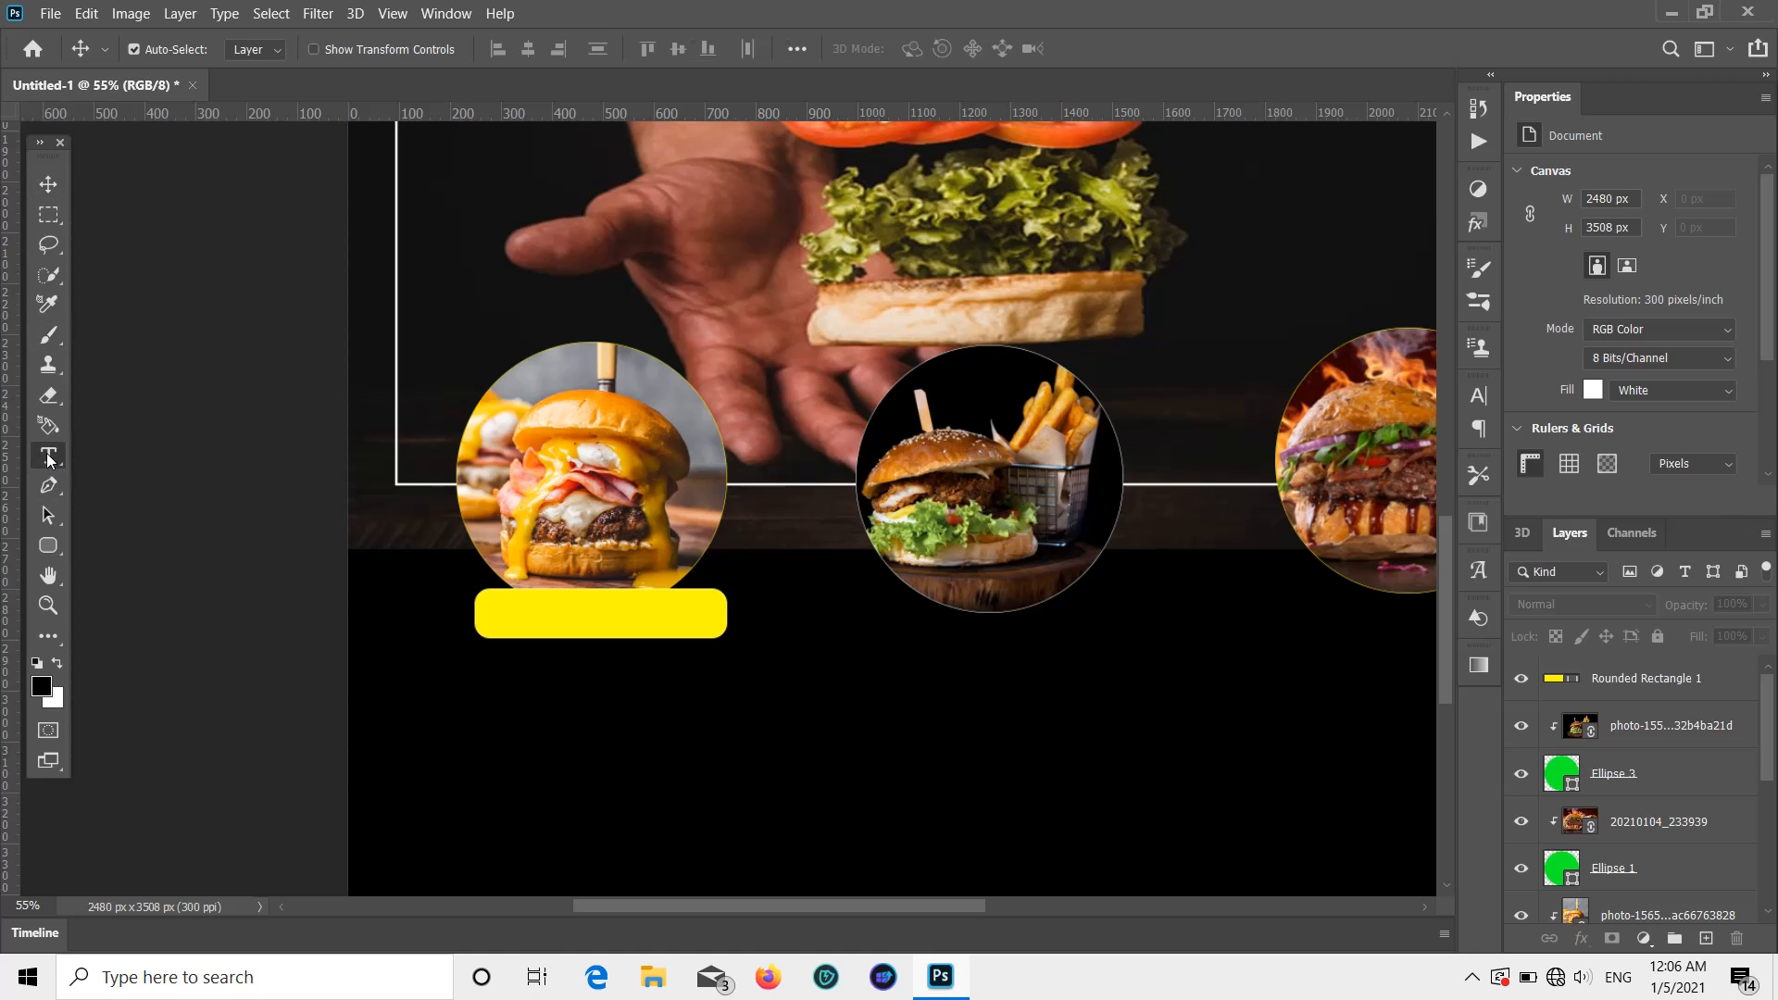
{"action": "left_click", "coordinate": [430, 558]}
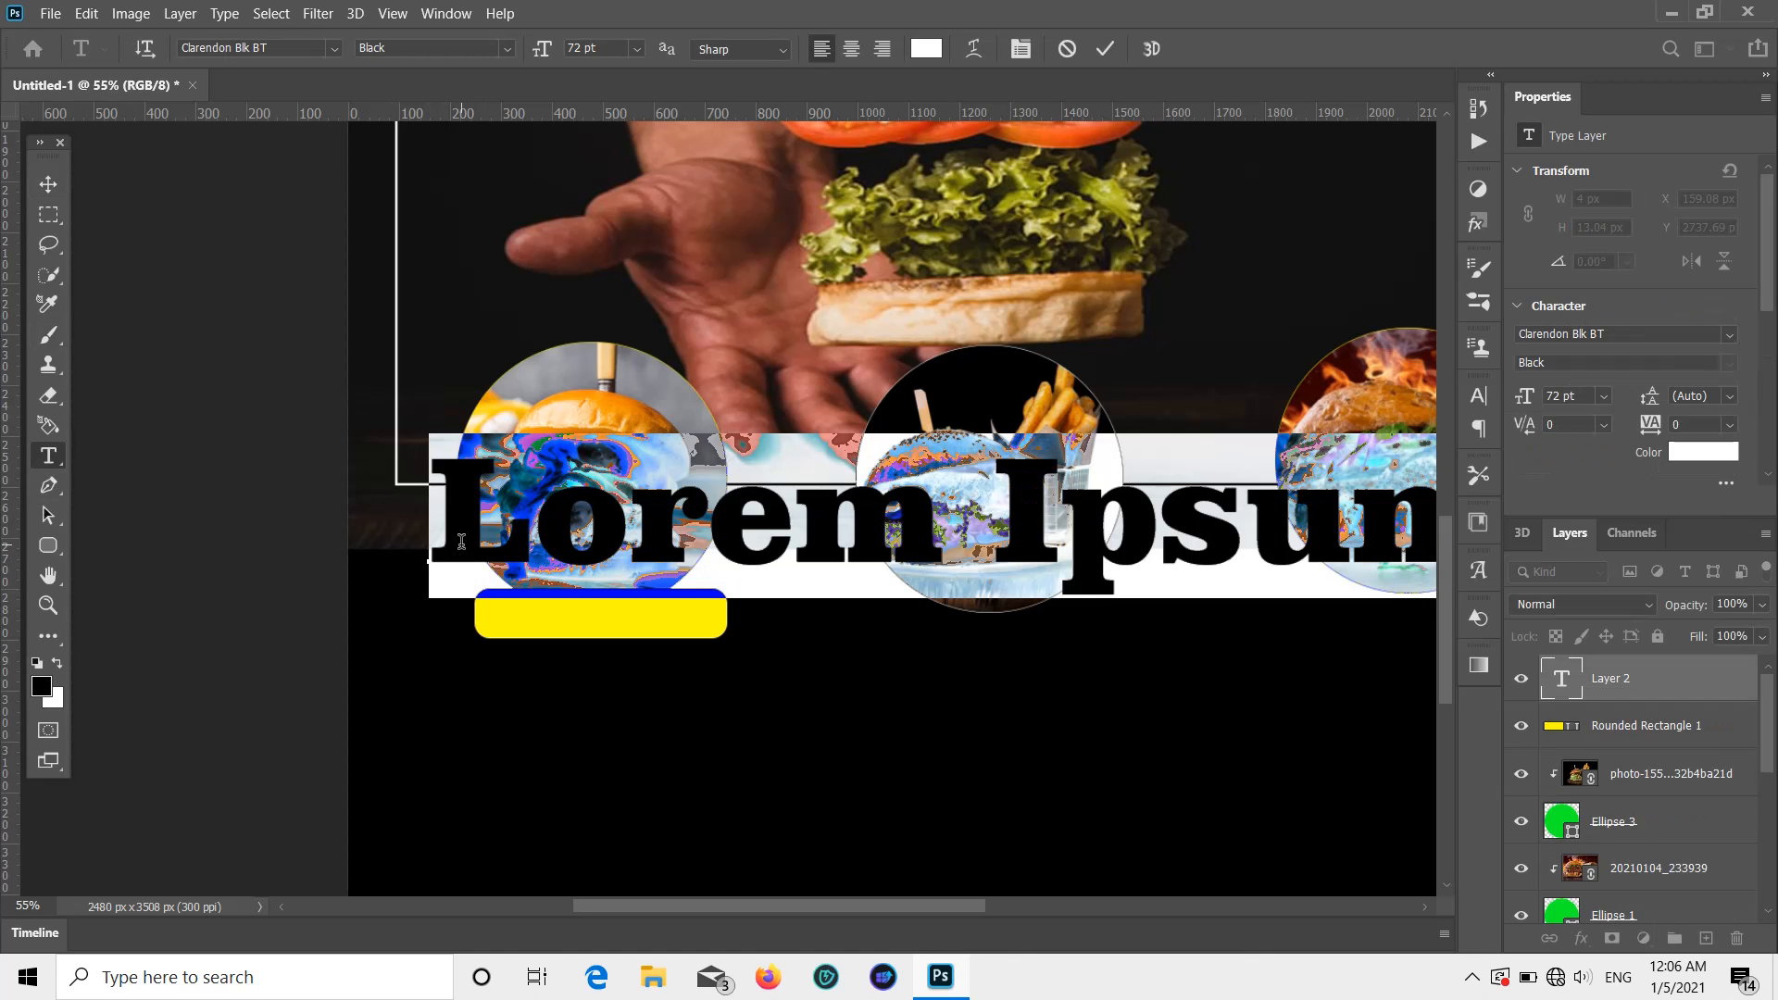
{"action": "left_click", "coordinate": [1603, 397]}
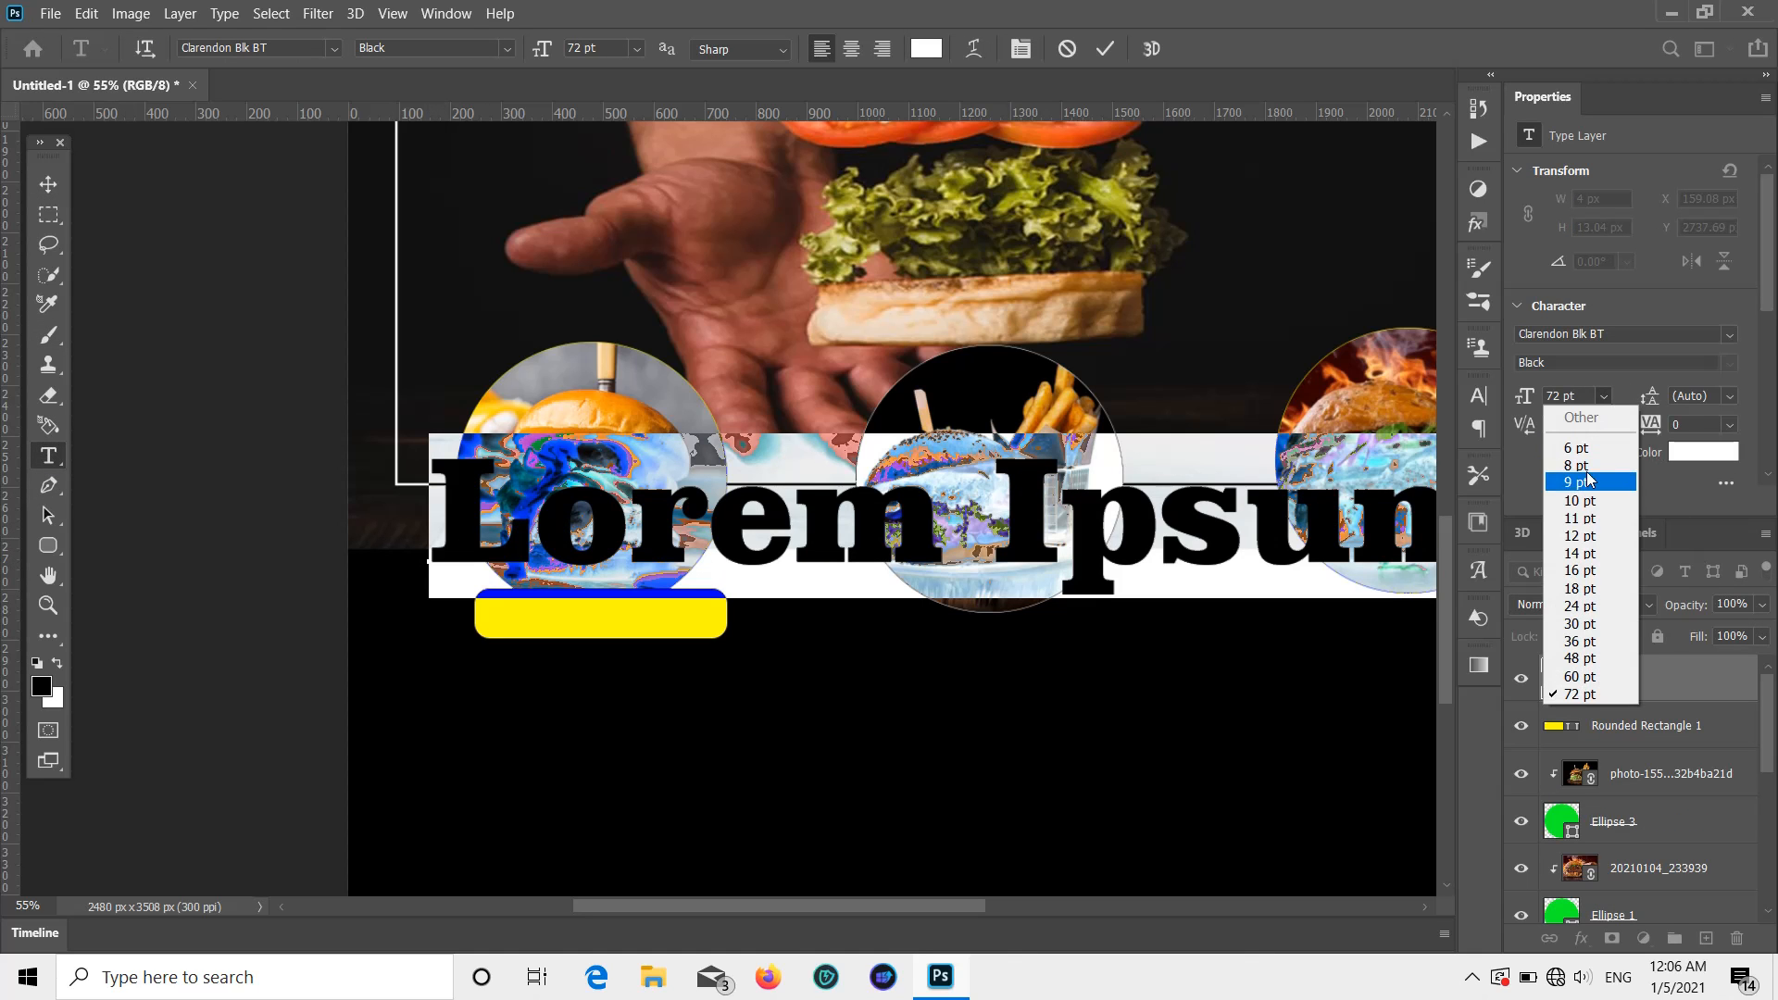
{"action": "left_click", "coordinate": [1568, 522]}
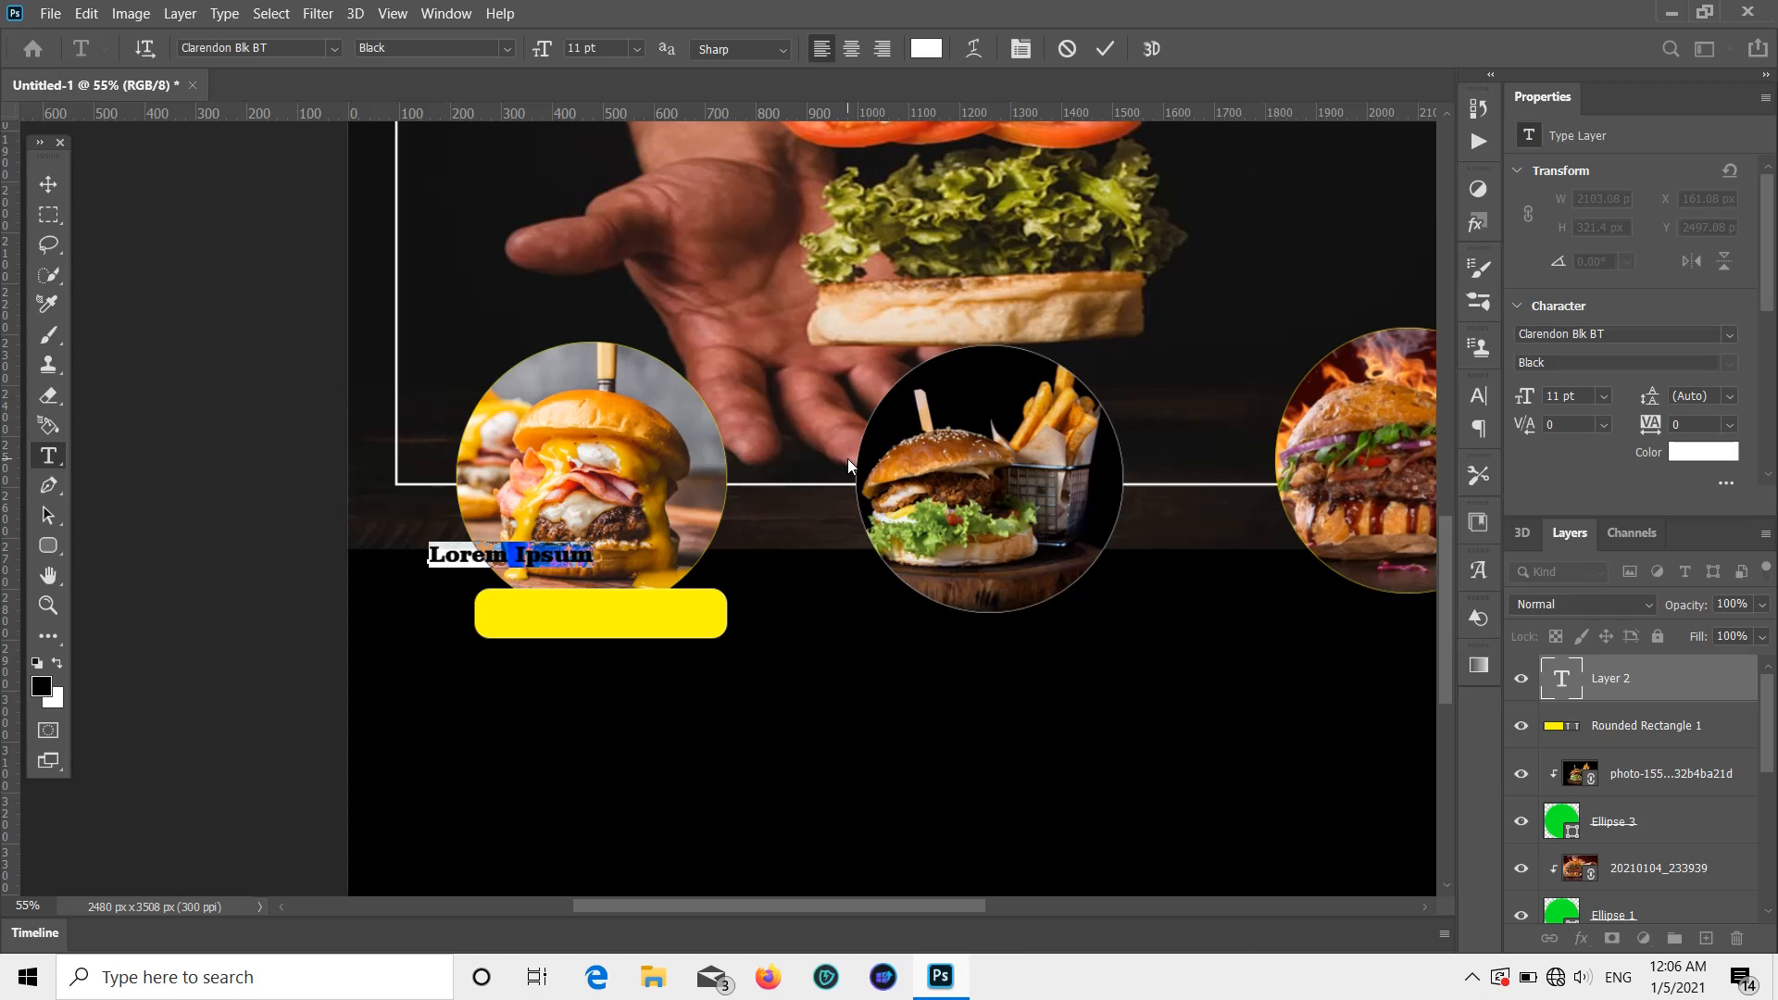
Step: Replace the placeholder text with DOUBLE BUN and place it on the yellow bar below the left burger
{"action": "key", "text": "BackSpace"}
{"action": "type", "text": "DOU"}
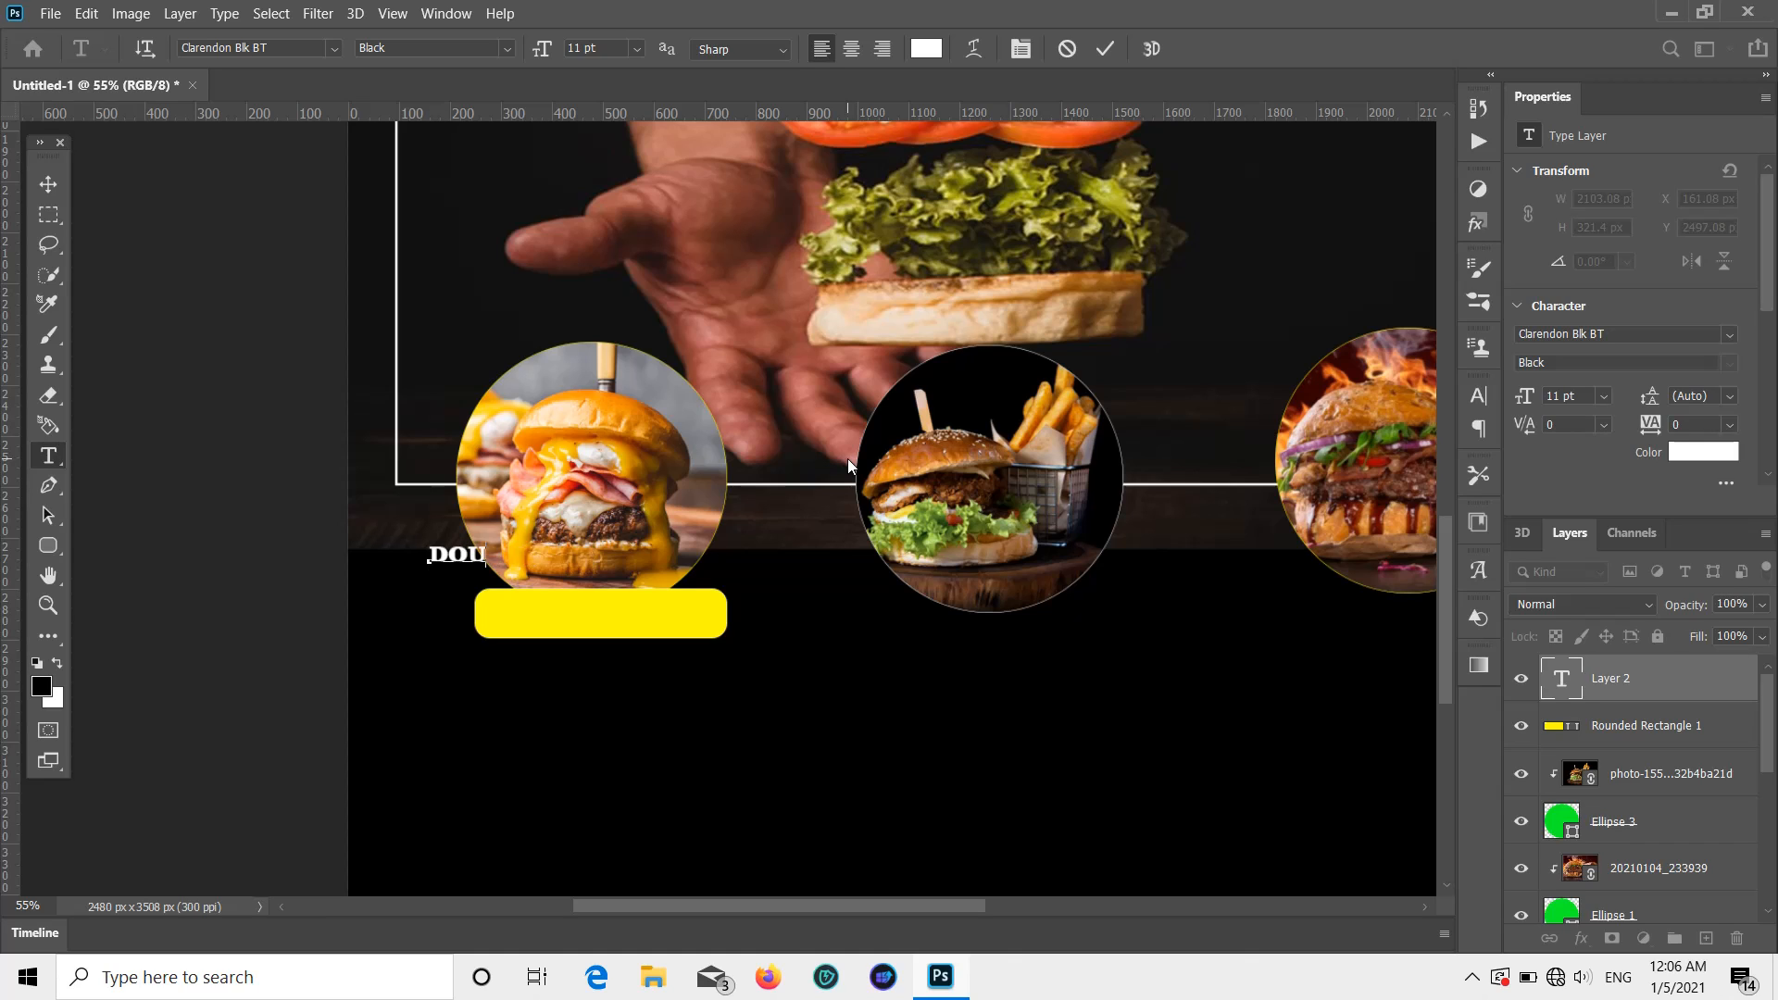
{"action": "type", "text": "BLE BUN"}
{"action": "left_click", "coordinate": [46, 186]}
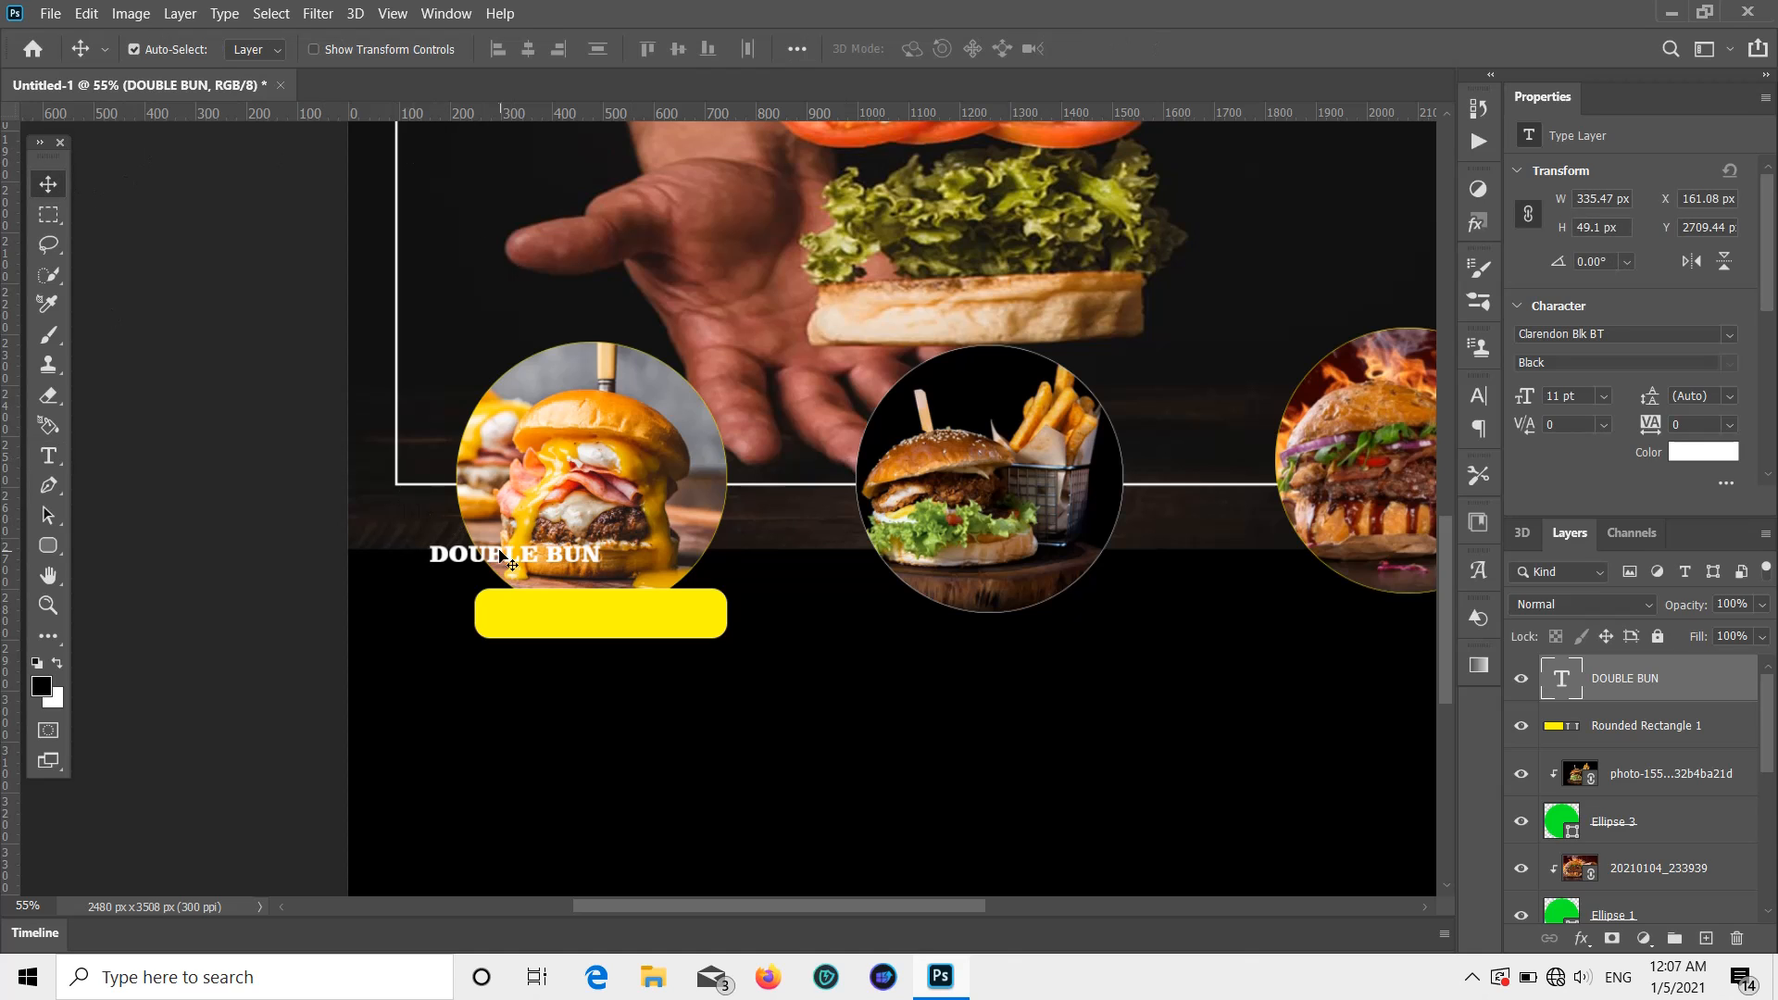
{"action": "left_click_drag", "start_coordinate": [514, 558], "coordinate": [580, 617]}
Step: Shift the left circle's photo right to expose Ellipse 2, and widen that circle's yellow stroke to about 4.68 px
{"action": "left_click", "coordinate": [721, 483]}
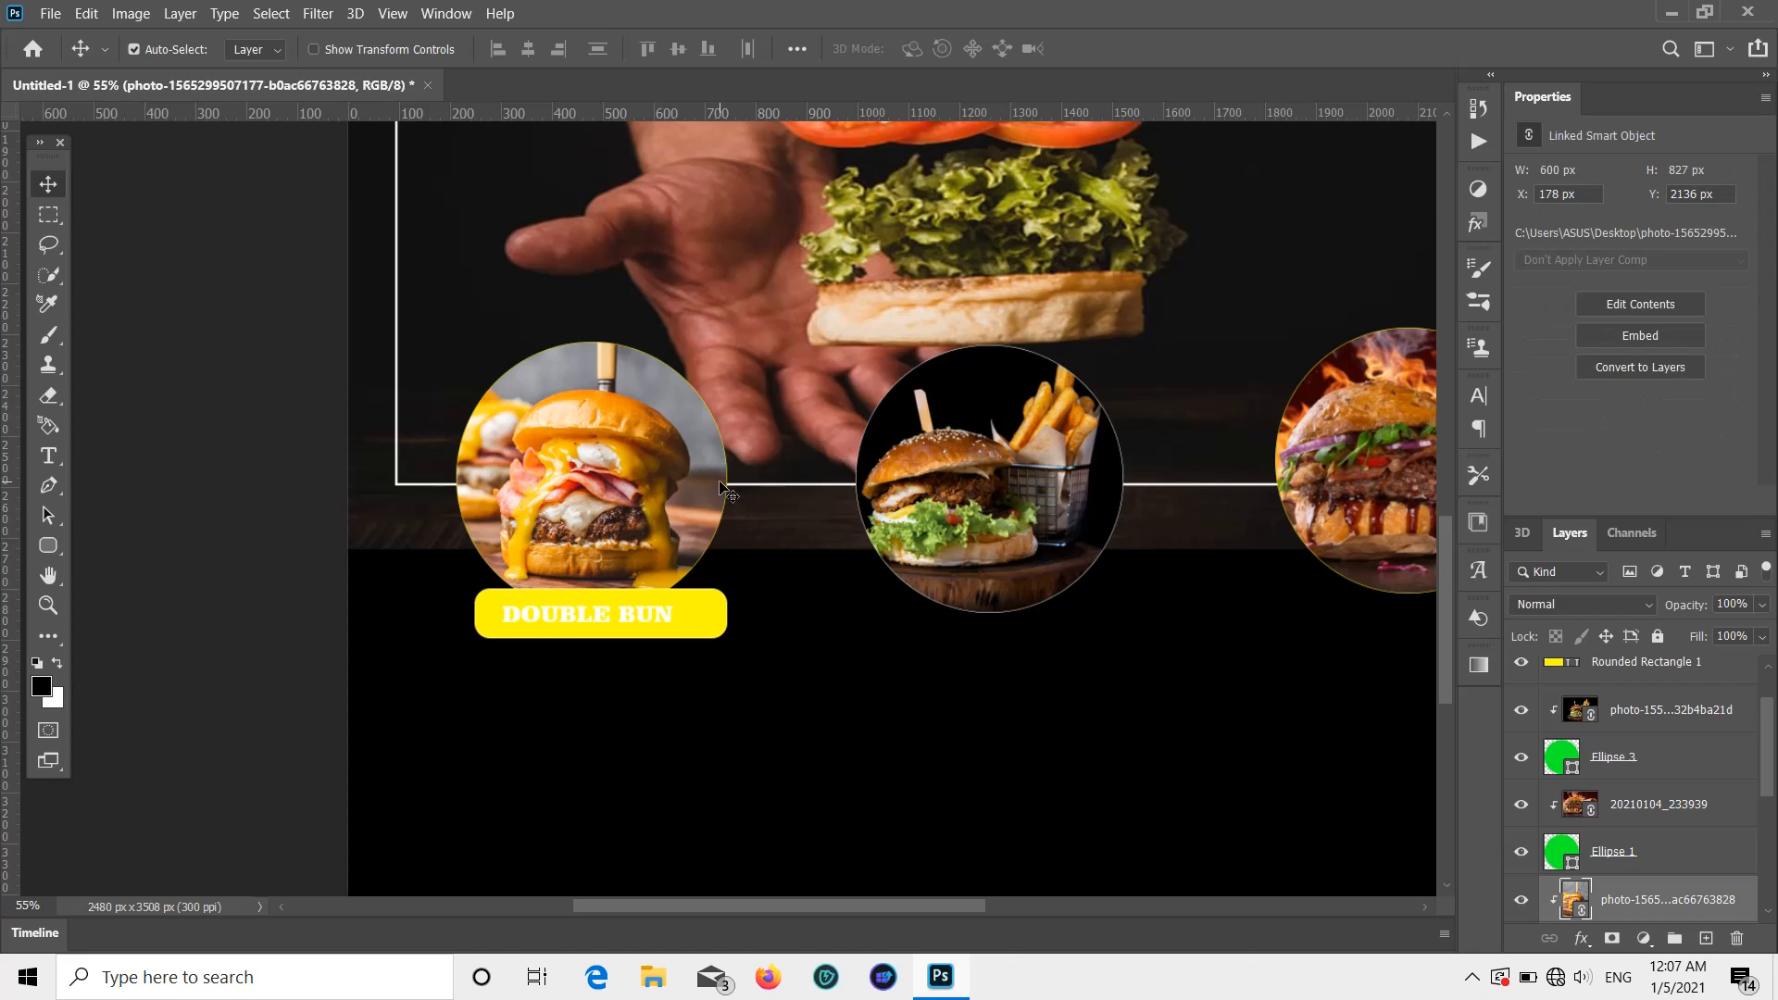
{"action": "scroll", "coordinate": [717, 482], "scroll_direction": "down", "scroll_amount": 1}
{"action": "left_click_drag", "start_coordinate": [649, 452], "coordinate": [718, 454]}
{"action": "left_click", "coordinate": [488, 435]}
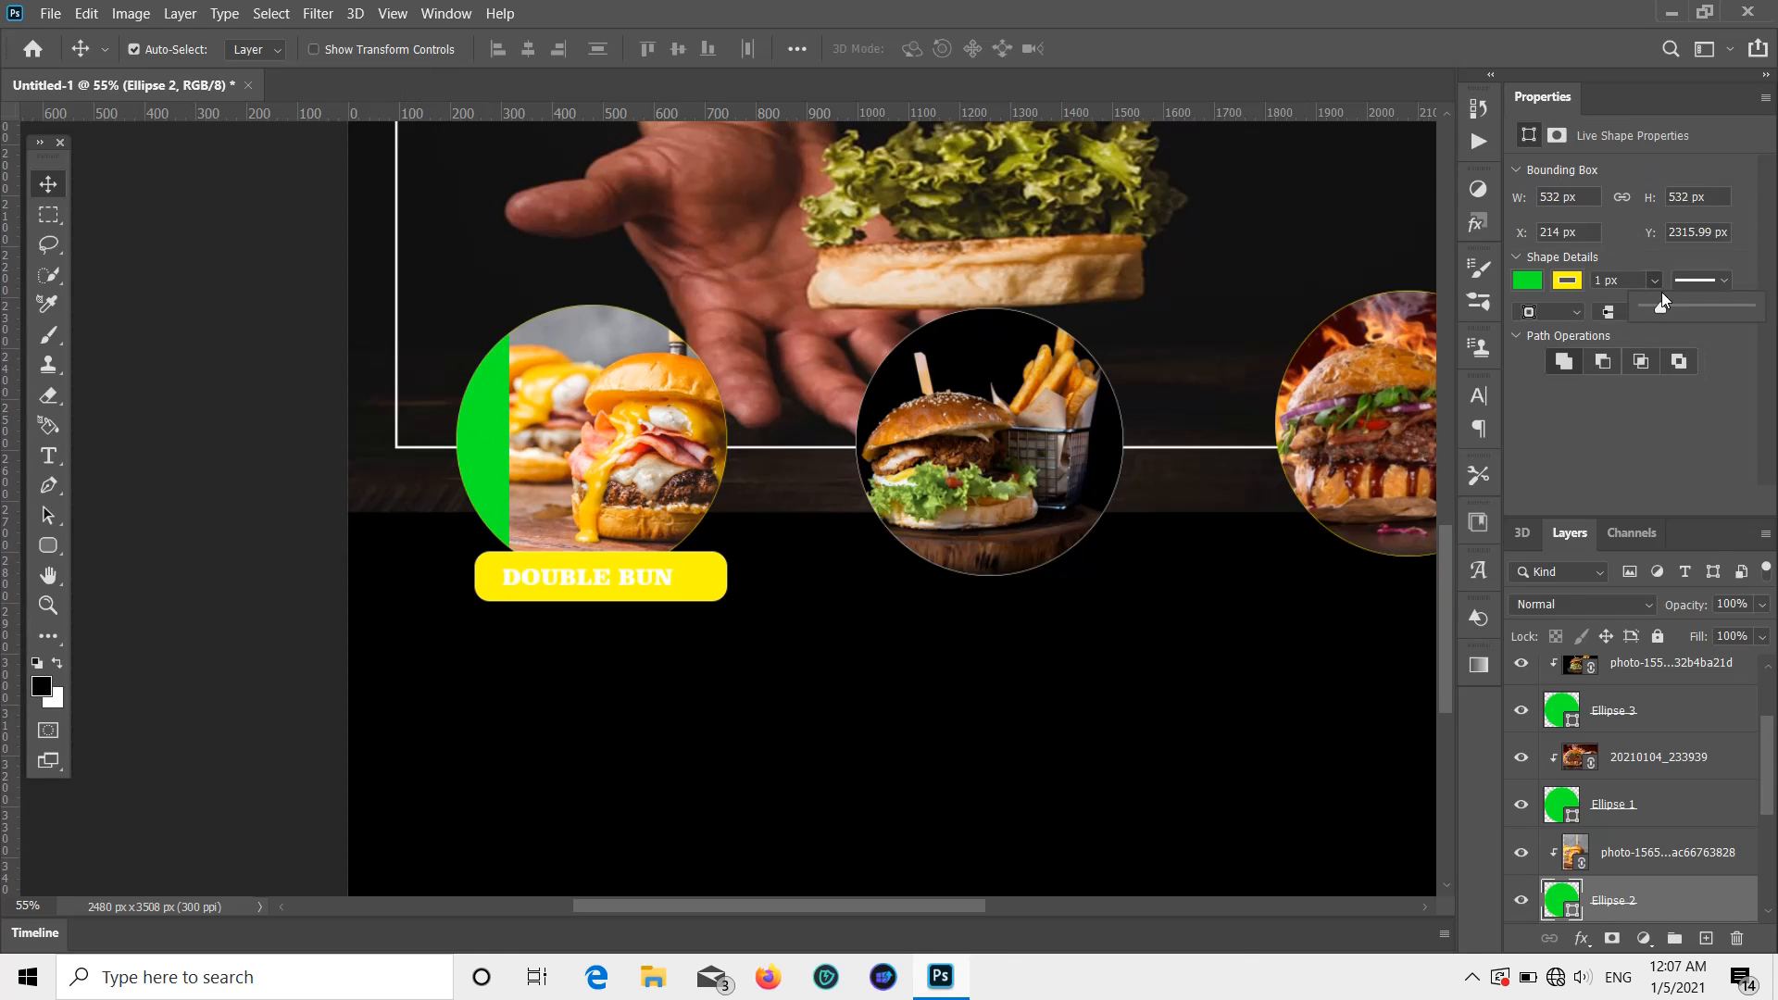
{"action": "left_click", "coordinate": [1653, 279]}
{"action": "left_click_drag", "start_coordinate": [1671, 310], "coordinate": [1661, 313]}
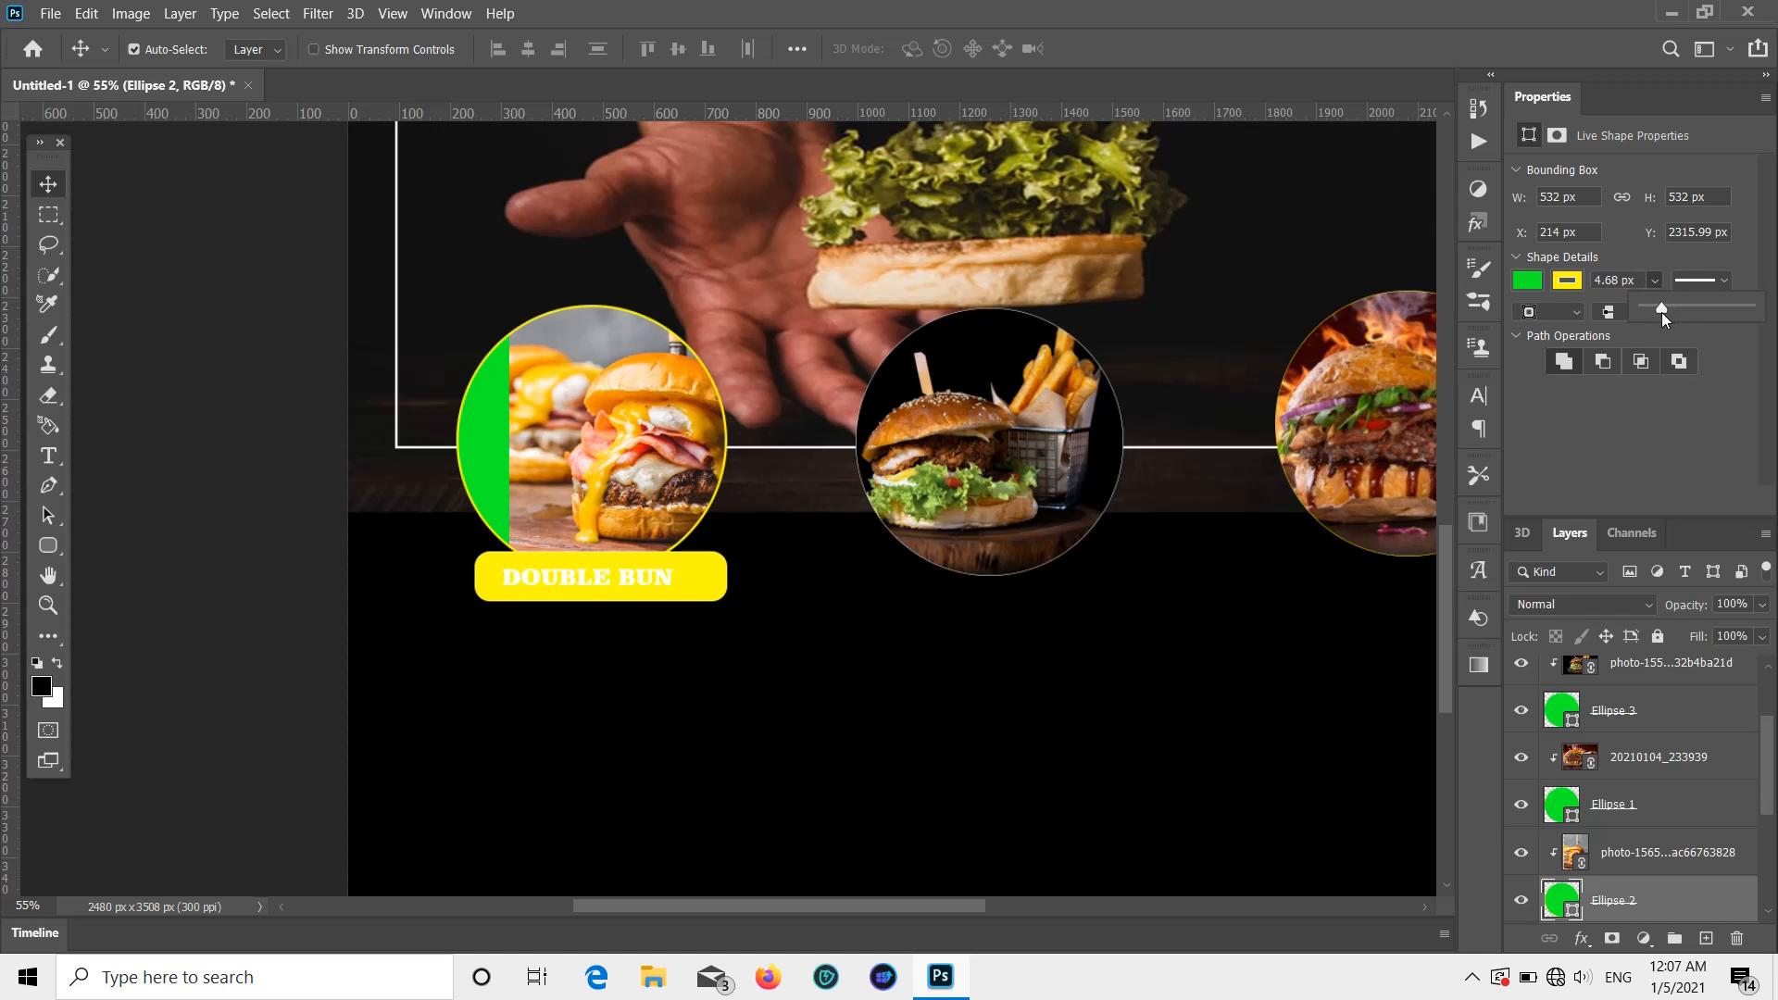
Step: Set the left circle's stroke width to 5 px and shift its burger photo back to fill the circle
{"action": "left_click", "coordinate": [1636, 280]}
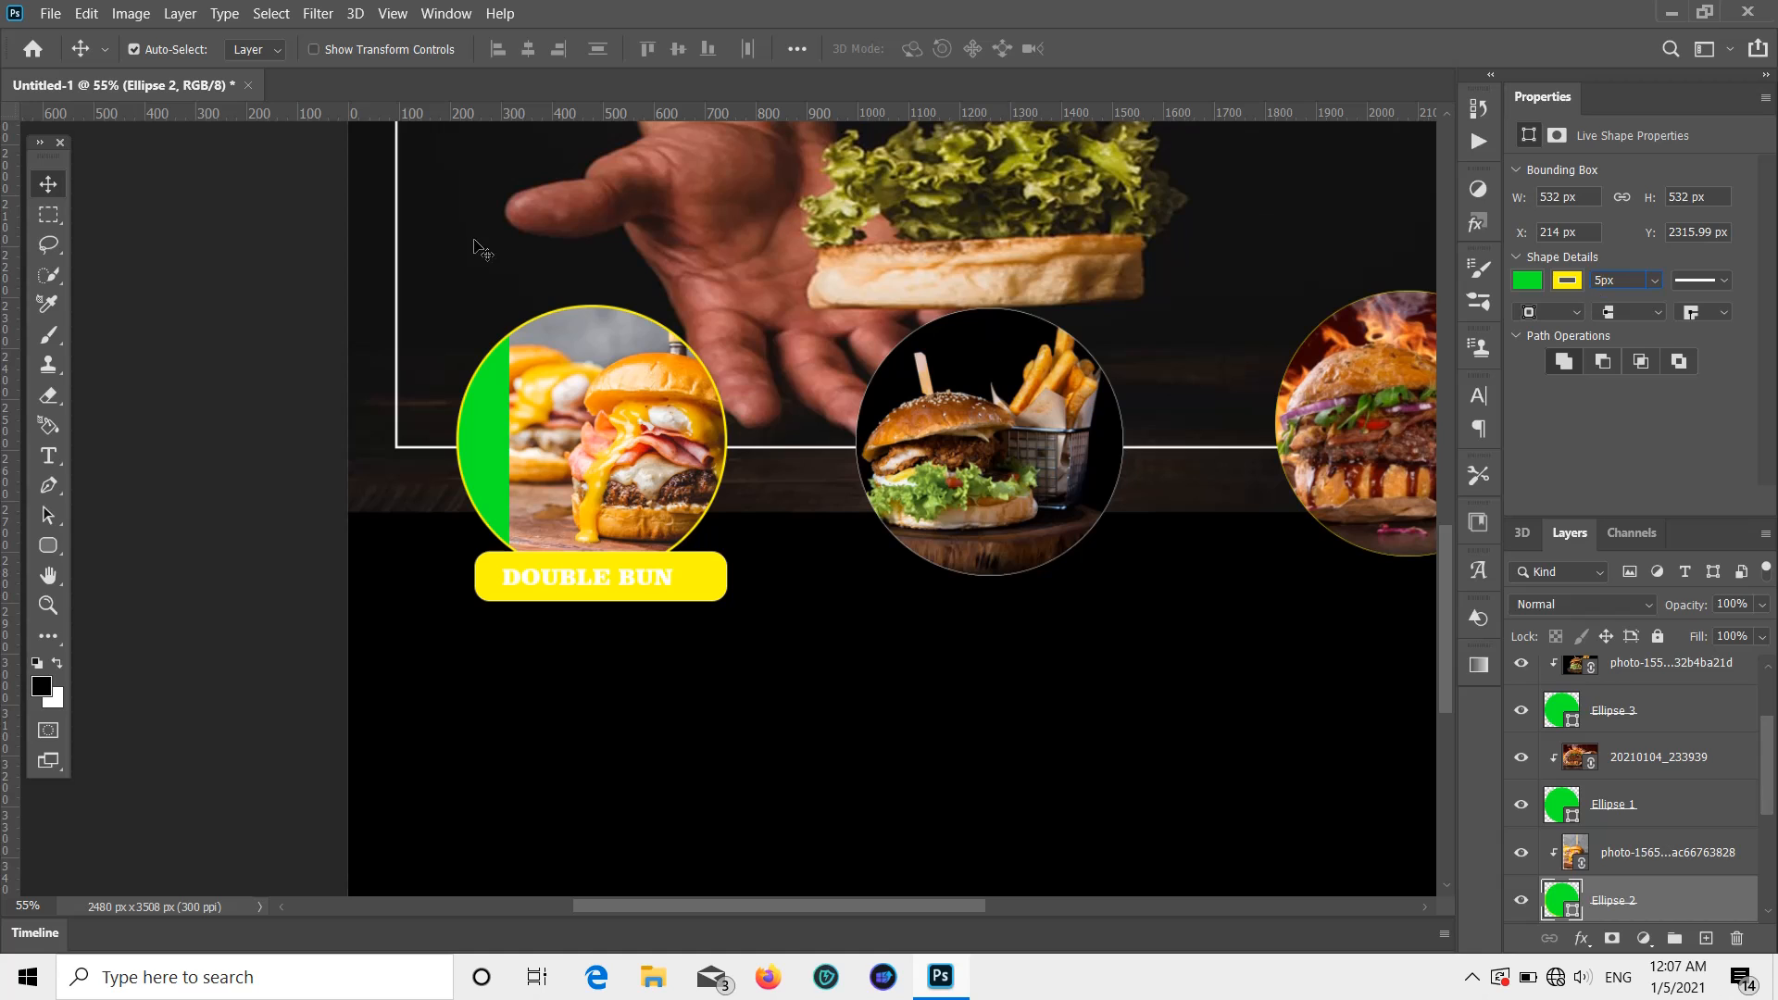
{"action": "left_click_drag", "start_coordinate": [530, 423], "coordinate": [482, 414]}
Step: Shift the middle circle's photo aside, give its ellipse a yellow 5 px stroke, and move the photo back over the circle
{"action": "left_click_drag", "start_coordinate": [968, 449], "coordinate": [1093, 442]}
{"action": "left_click", "coordinate": [884, 437]}
{"action": "left_click", "coordinate": [1565, 283]}
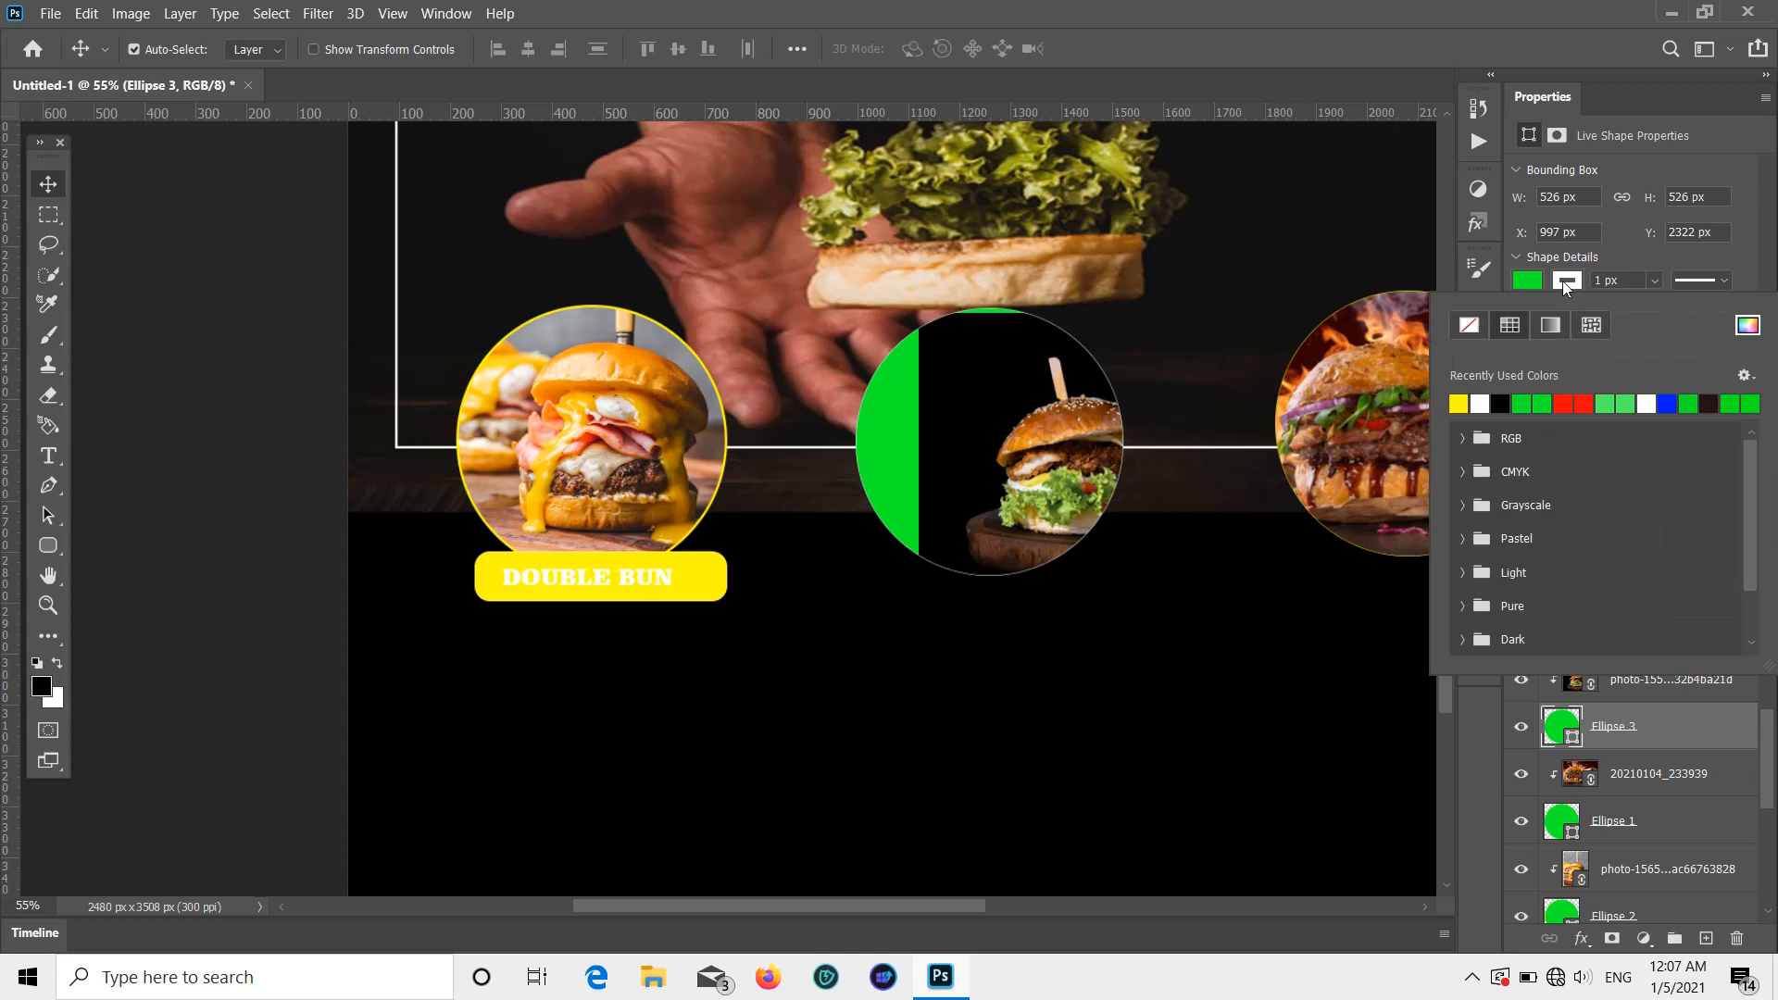
{"action": "left_click", "coordinate": [1460, 404]}
{"action": "left_click", "coordinate": [1603, 281]}
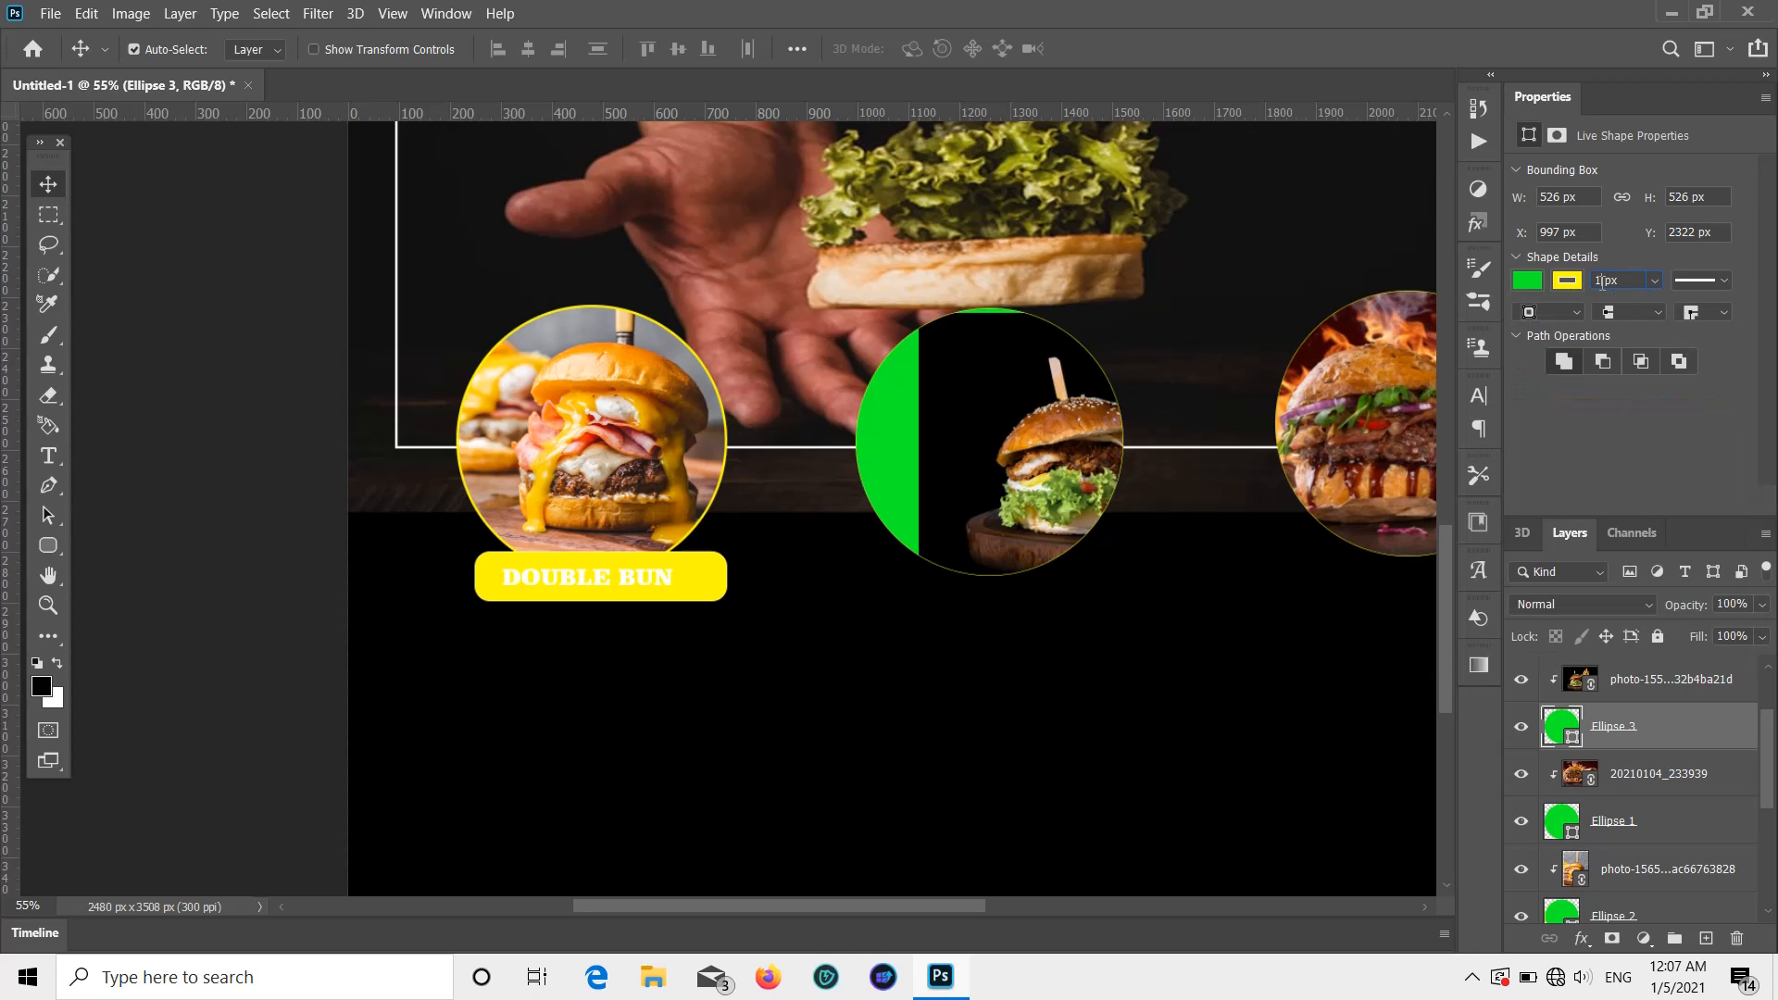
{"action": "type", "text": "5"}
{"action": "key", "text": "Return"}
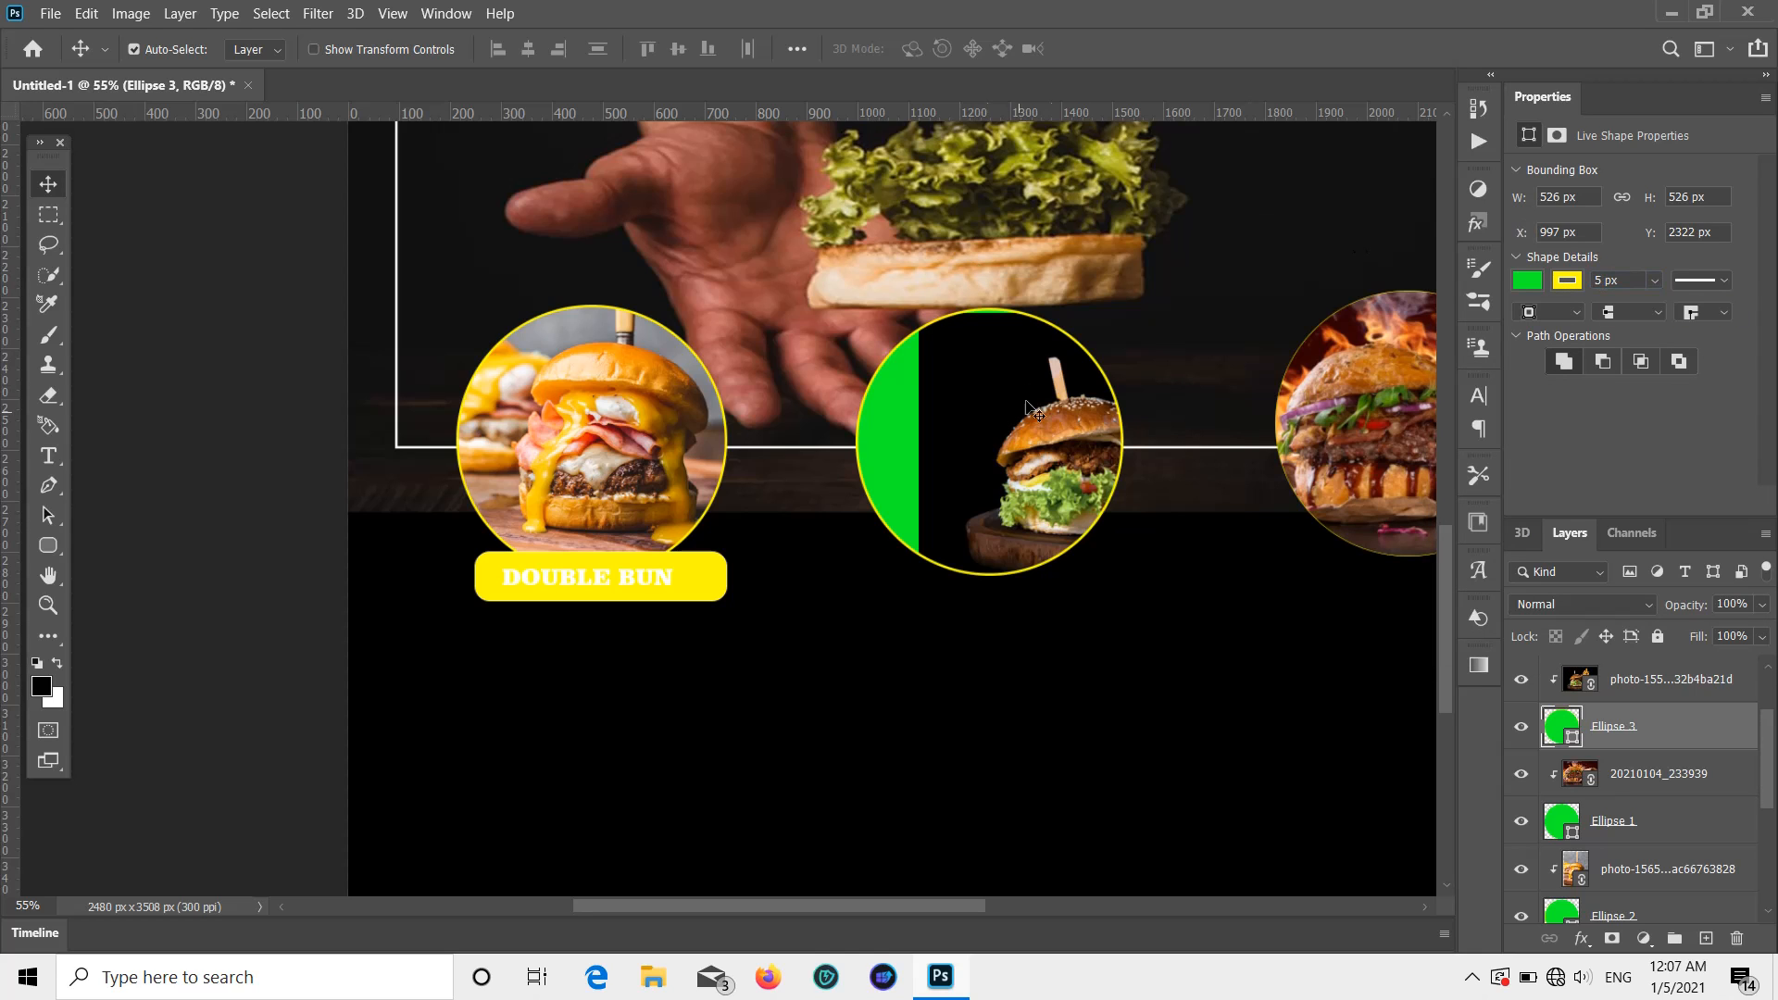
{"action": "left_click_drag", "start_coordinate": [1035, 409], "coordinate": [913, 448]}
Step: Shift the right circle's photo aside, set its ellipse's stroke to 5 px, and move the photo back into place
{"action": "left_click_drag", "start_coordinate": [1295, 444], "coordinate": [1410, 445]}
{"action": "left_click", "coordinate": [1290, 421]}
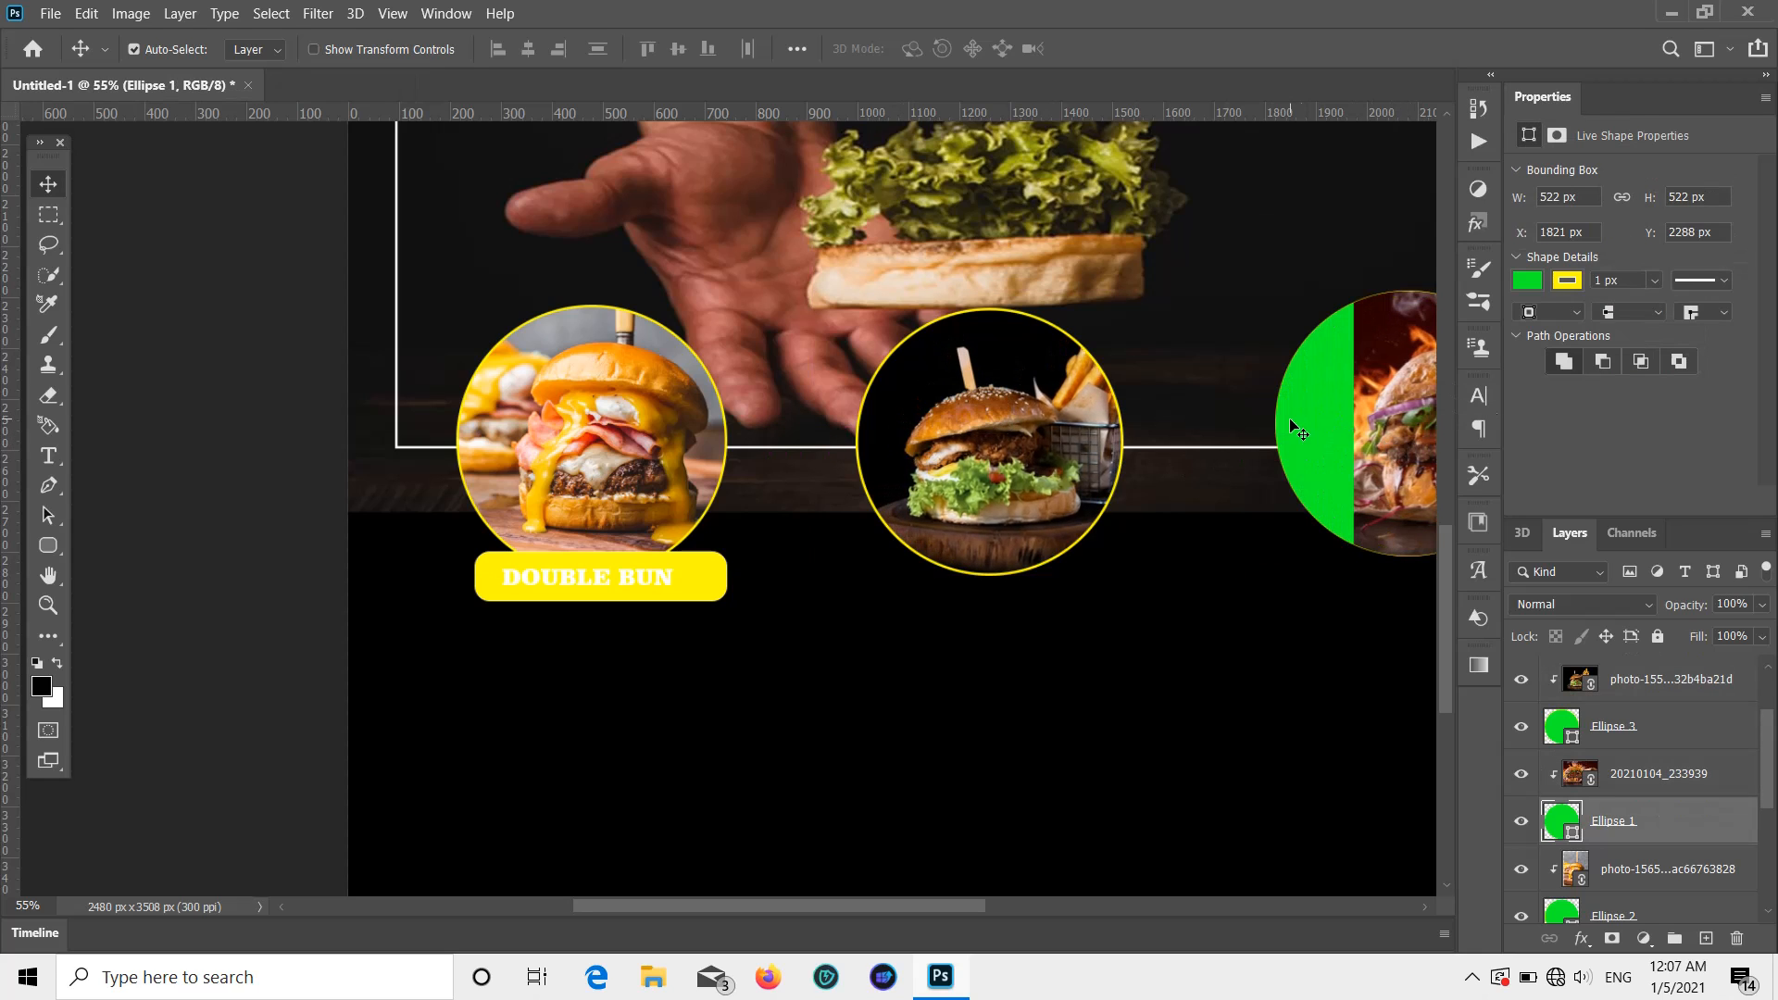
{"action": "left_click", "coordinate": [1603, 278]}
{"action": "type", "text": "5"}
{"action": "key", "text": "Return"}
{"action": "left_click_drag", "start_coordinate": [1380, 436], "coordinate": [1289, 430]}
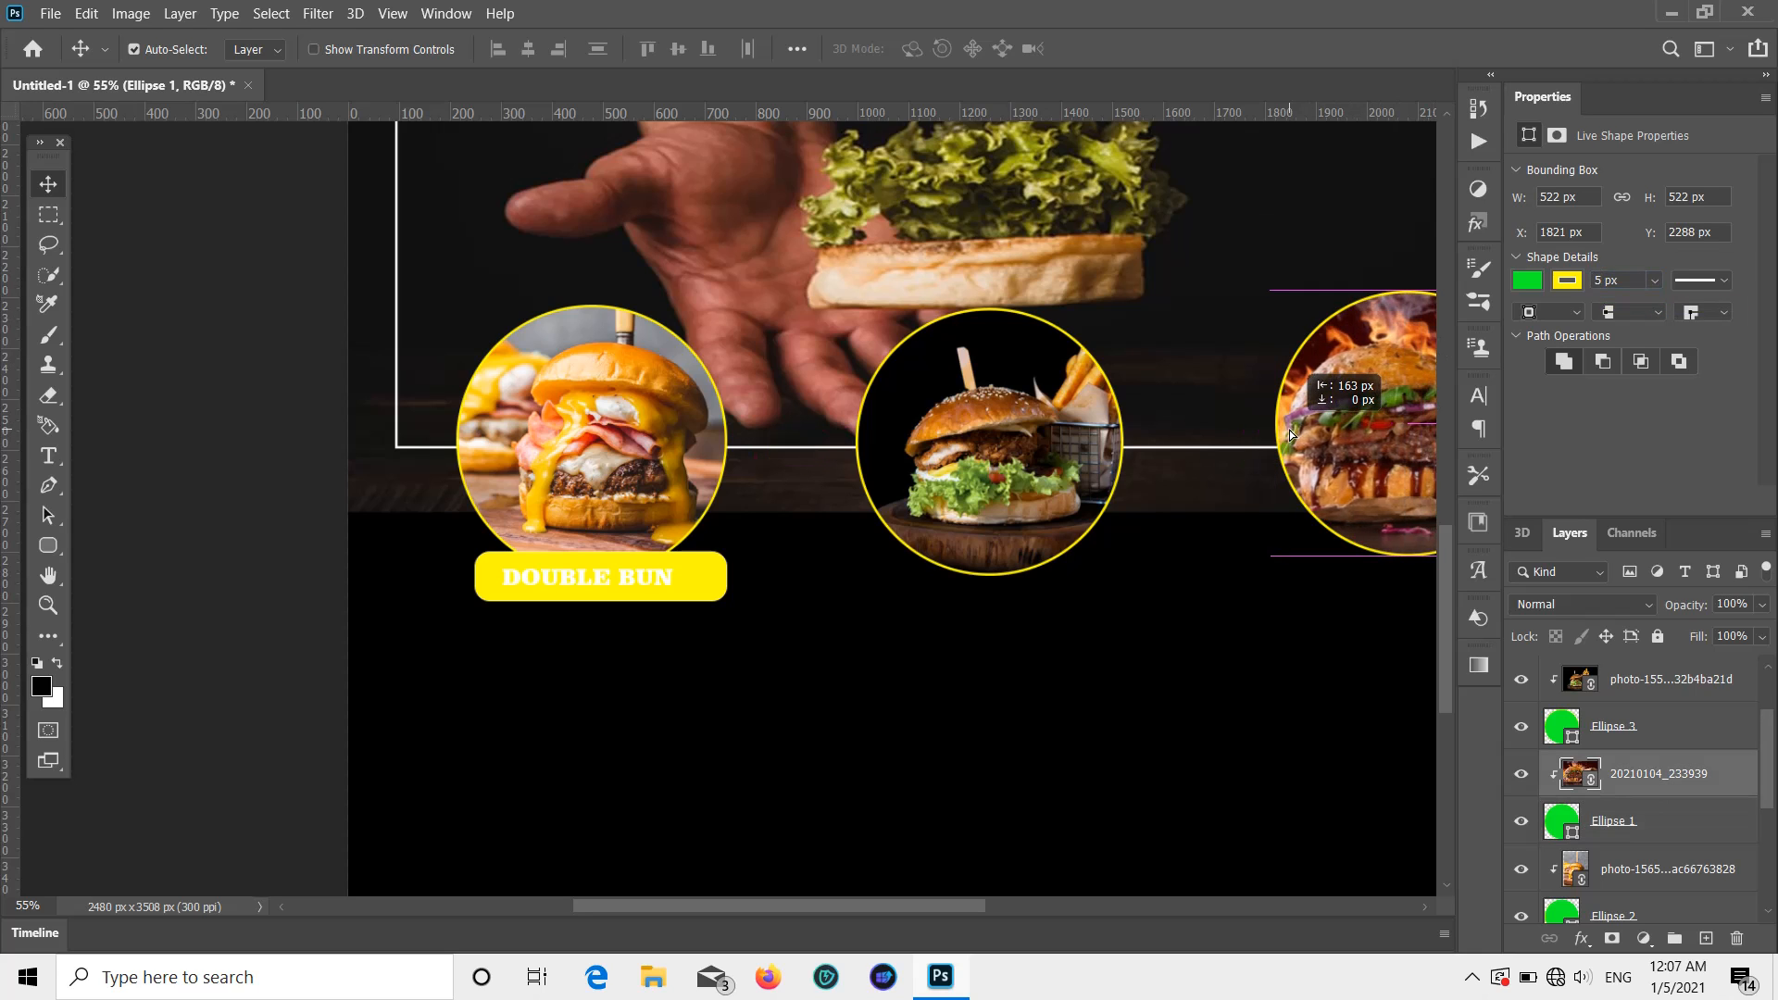
Step: Duplicate the yellow rounded bar and place the copies across the lower edges of the middle and right circles
{"action": "scroll", "coordinate": [1005, 636], "scroll_direction": "down", "scroll_amount": 1}
{"action": "left_click_drag", "start_coordinate": [647, 552], "coordinate": [1108, 554]}
{"action": "left_click", "coordinate": [702, 544]}
{"action": "key", "text": "ctrl+j"}
{"action": "scroll", "coordinate": [1108, 554], "scroll_direction": "right", "scroll_amount": 5}
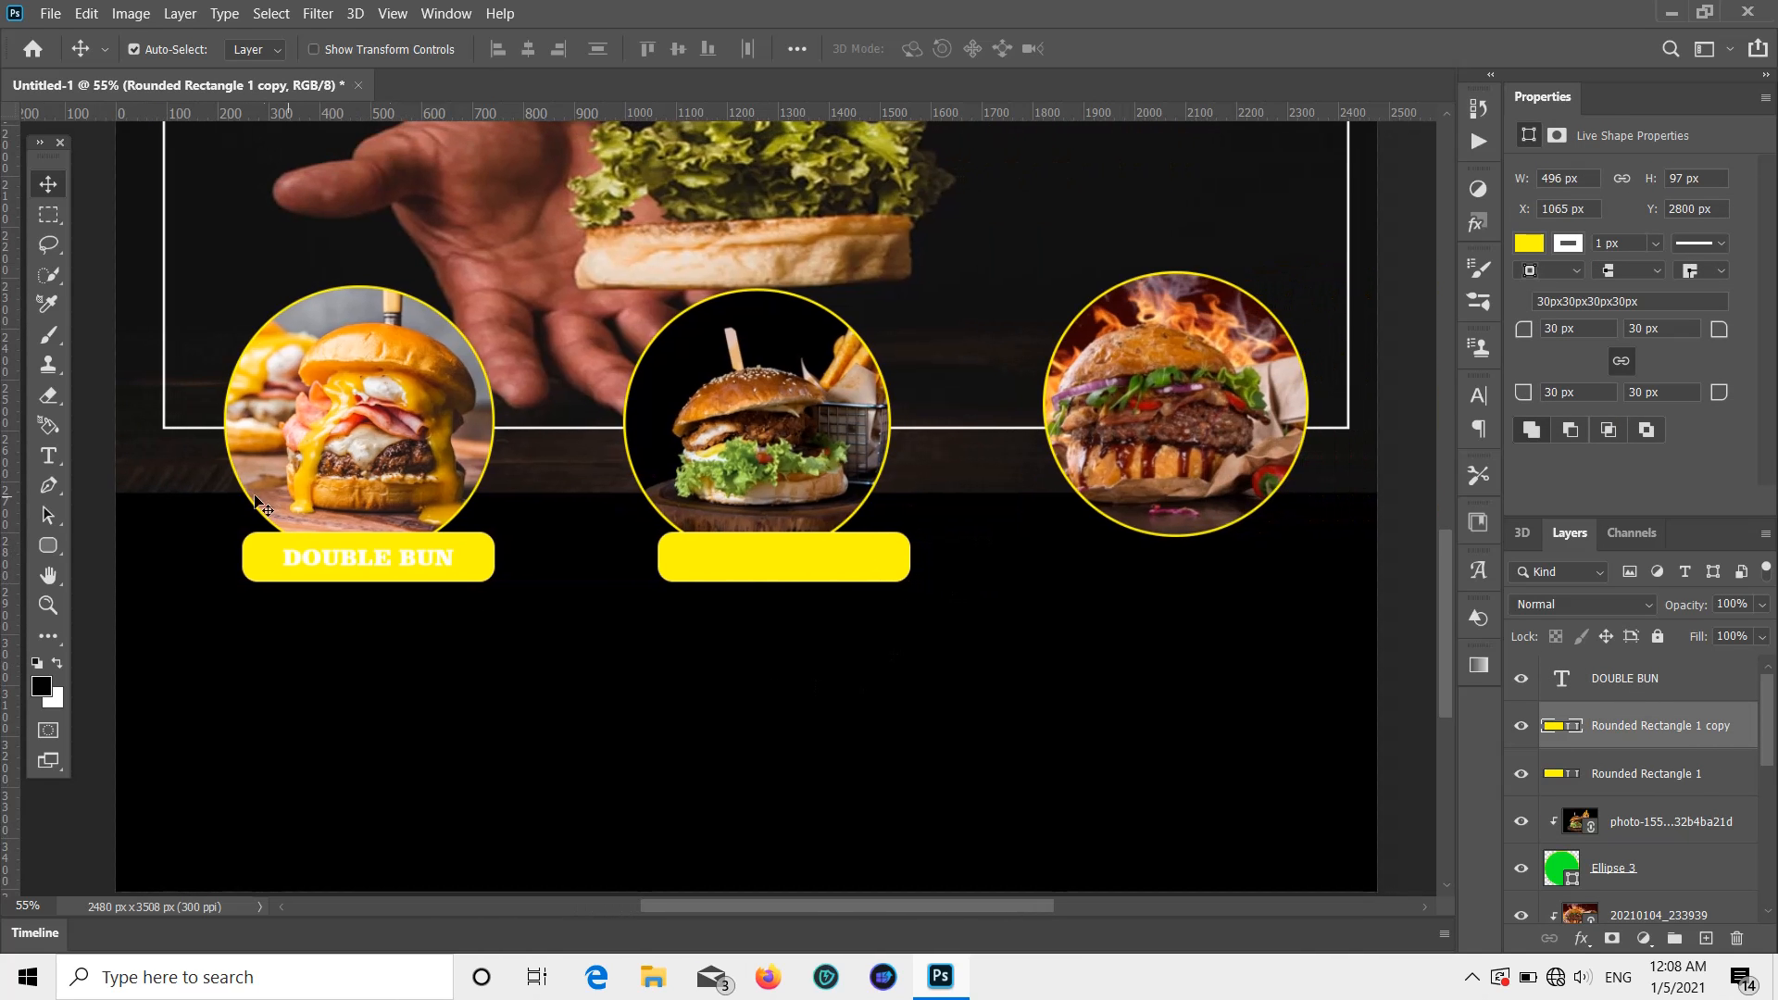
{"action": "left_click_drag", "start_coordinate": [794, 576], "coordinate": [761, 554]}
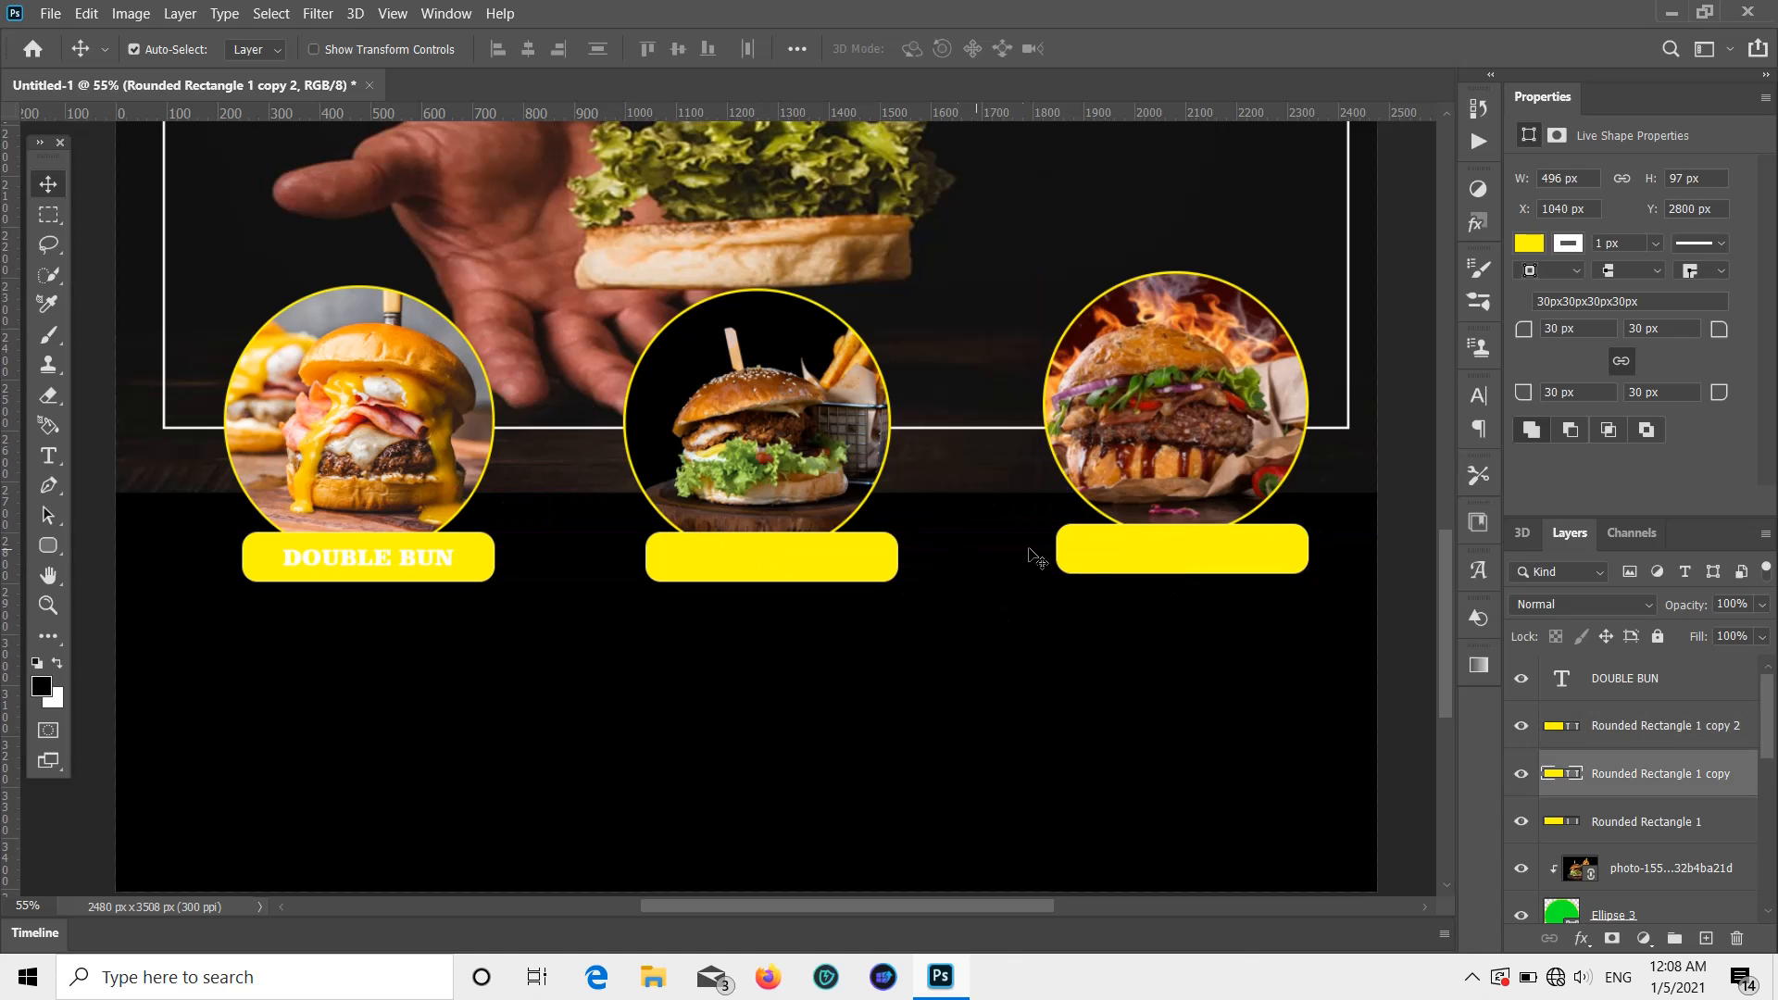
Step: Duplicate the DOUBLE BUN text onto the yellow bars below the middle and right burgers
{"action": "left_click", "coordinate": [382, 563]}
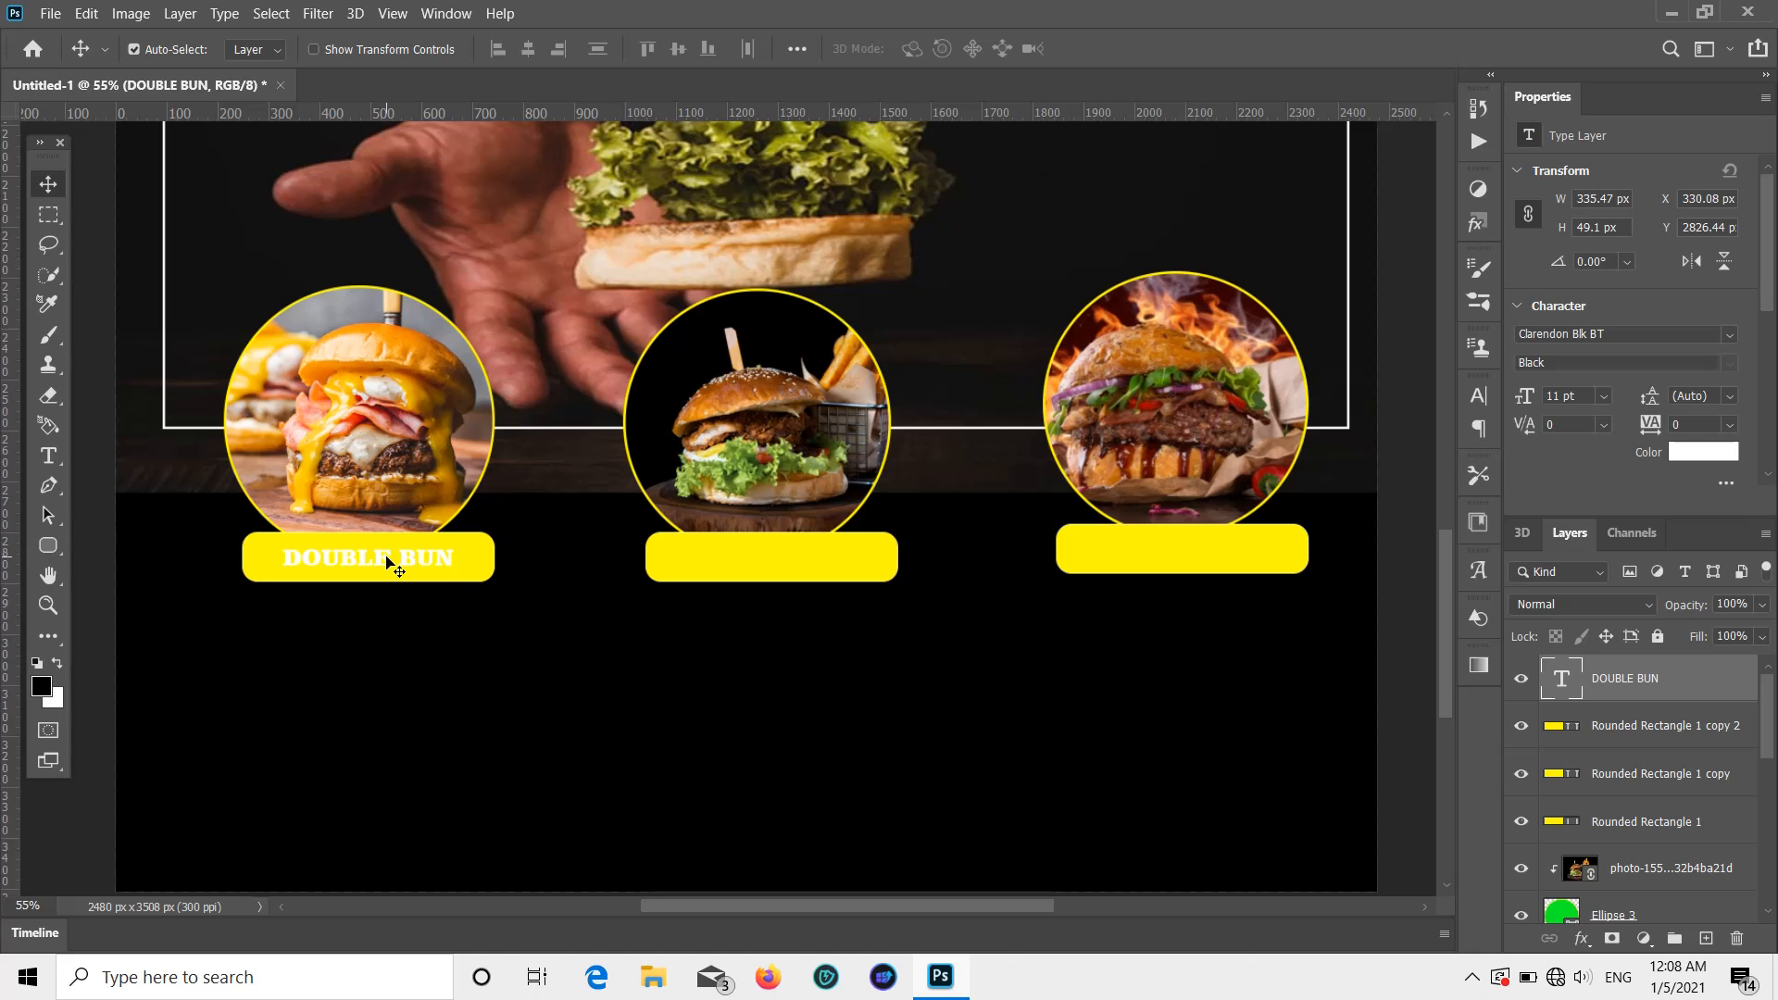
{"action": "scroll", "coordinate": [387, 560], "scroll_direction": "down", "scroll_amount": 1}
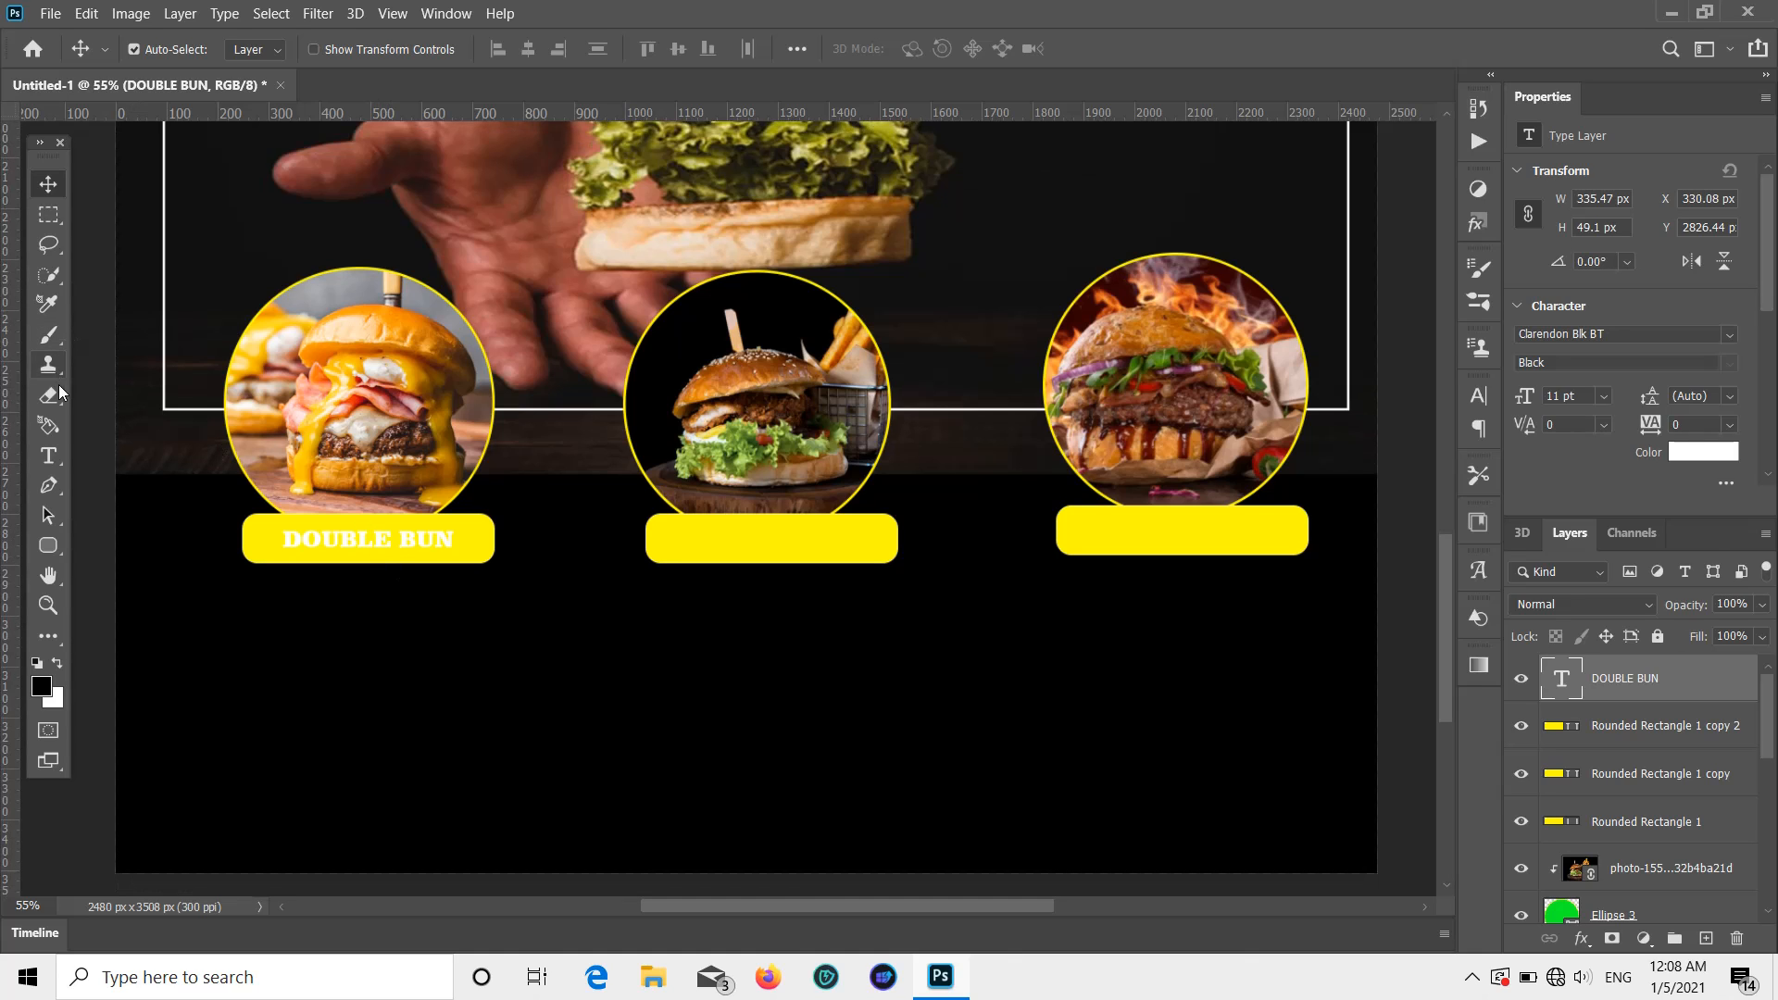
{"action": "left_click_drag", "start_coordinate": [362, 544], "coordinate": [1181, 537]}
{"action": "key", "text": "ctrl+j"}
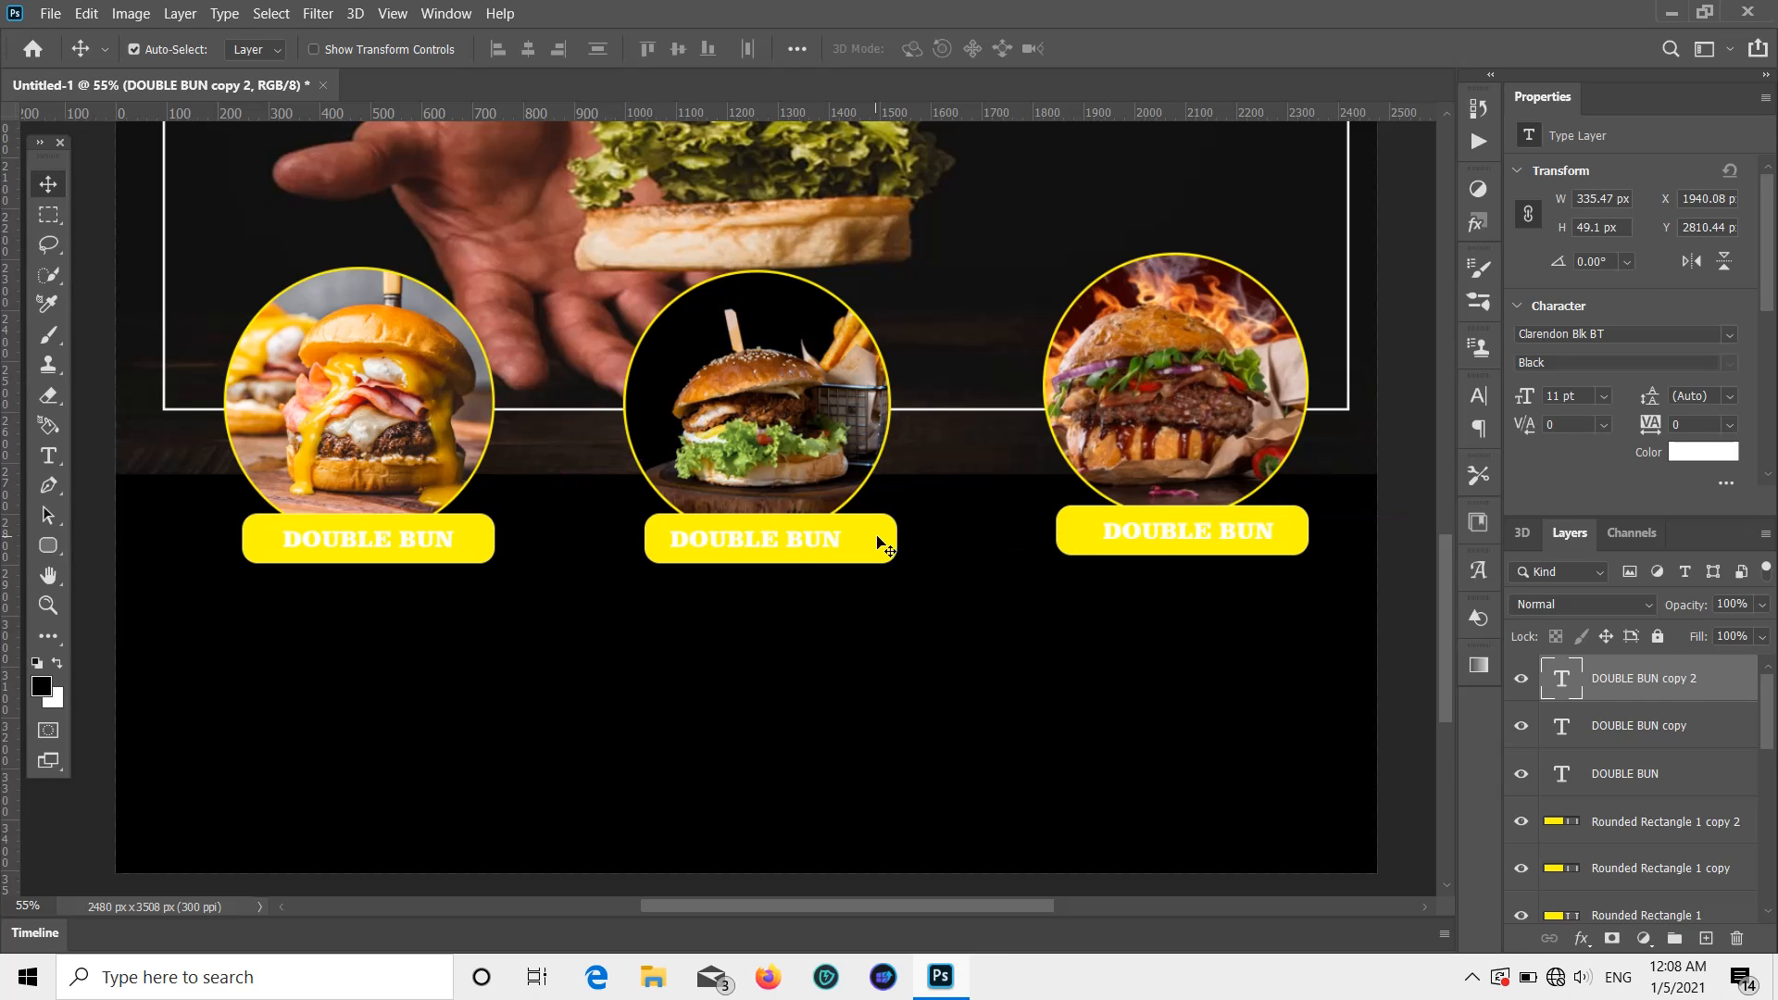
Step: Replace the middle bar's text with EXRA BIG and center it on the bar
{"action": "double_click", "coordinate": [824, 541]}
{"action": "key", "text": "BackSpace"}
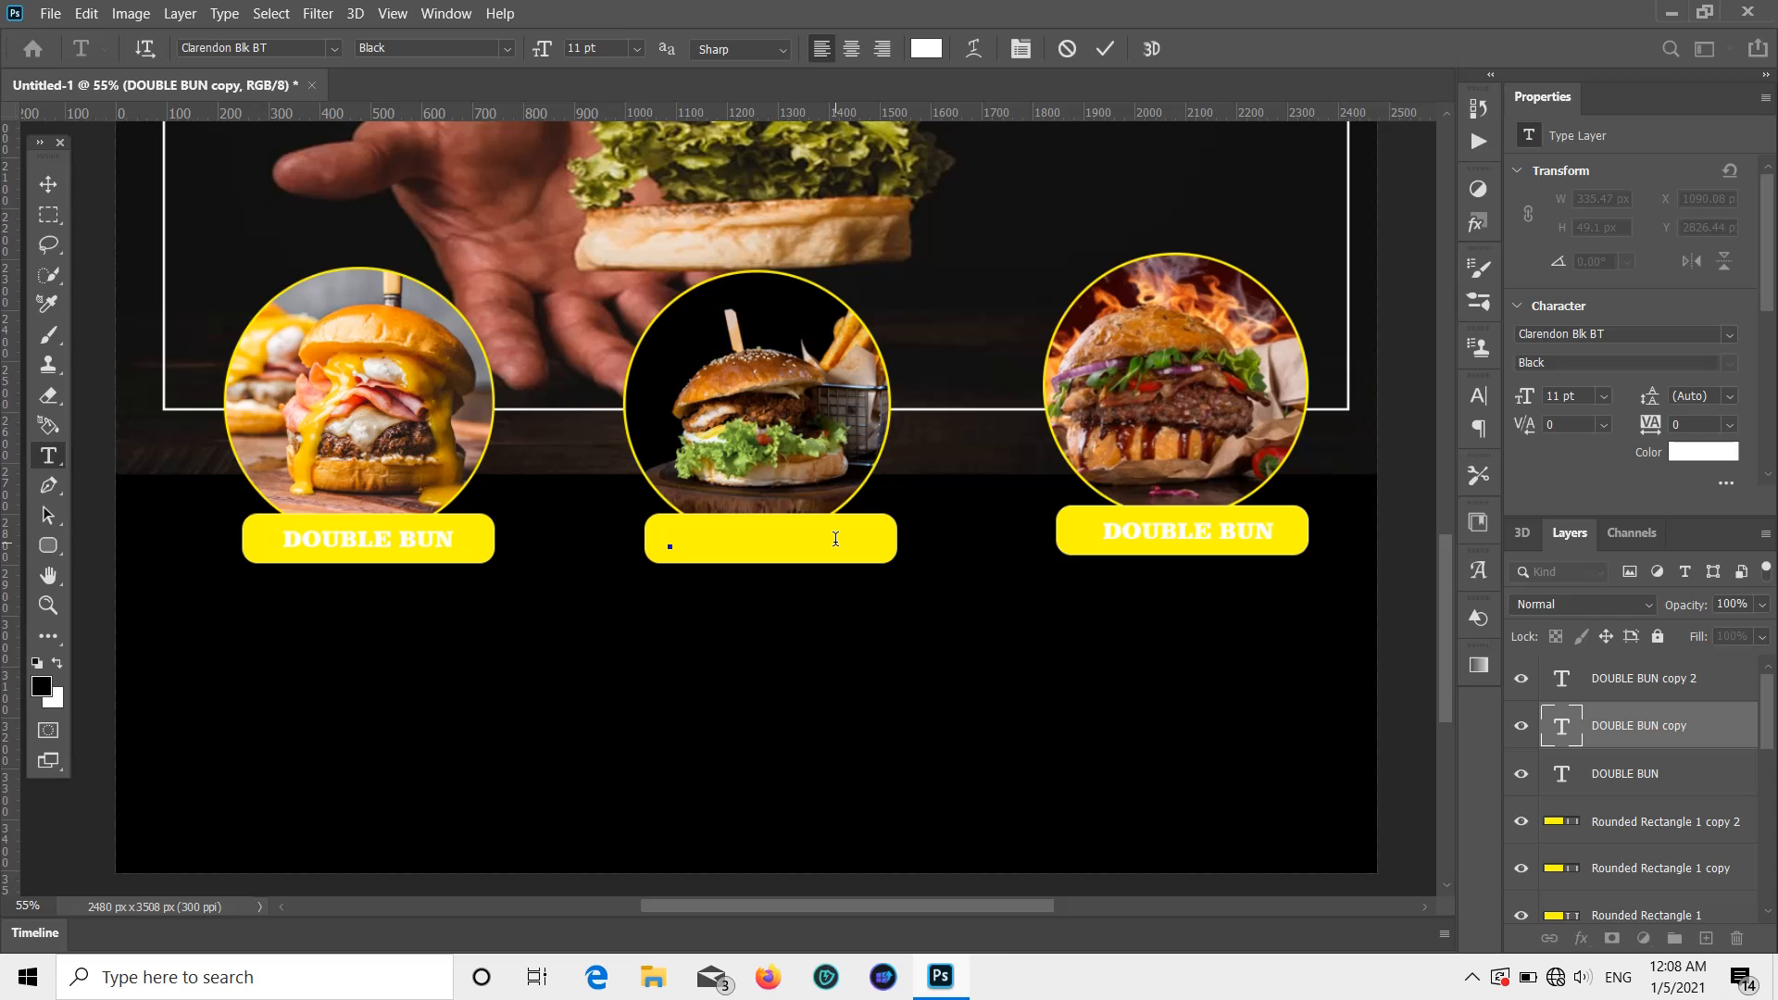
{"action": "type", "text": "EXRA BIG"}
{"action": "left_click", "coordinate": [49, 184]}
{"action": "left_click_drag", "start_coordinate": [720, 548], "coordinate": [749, 540]}
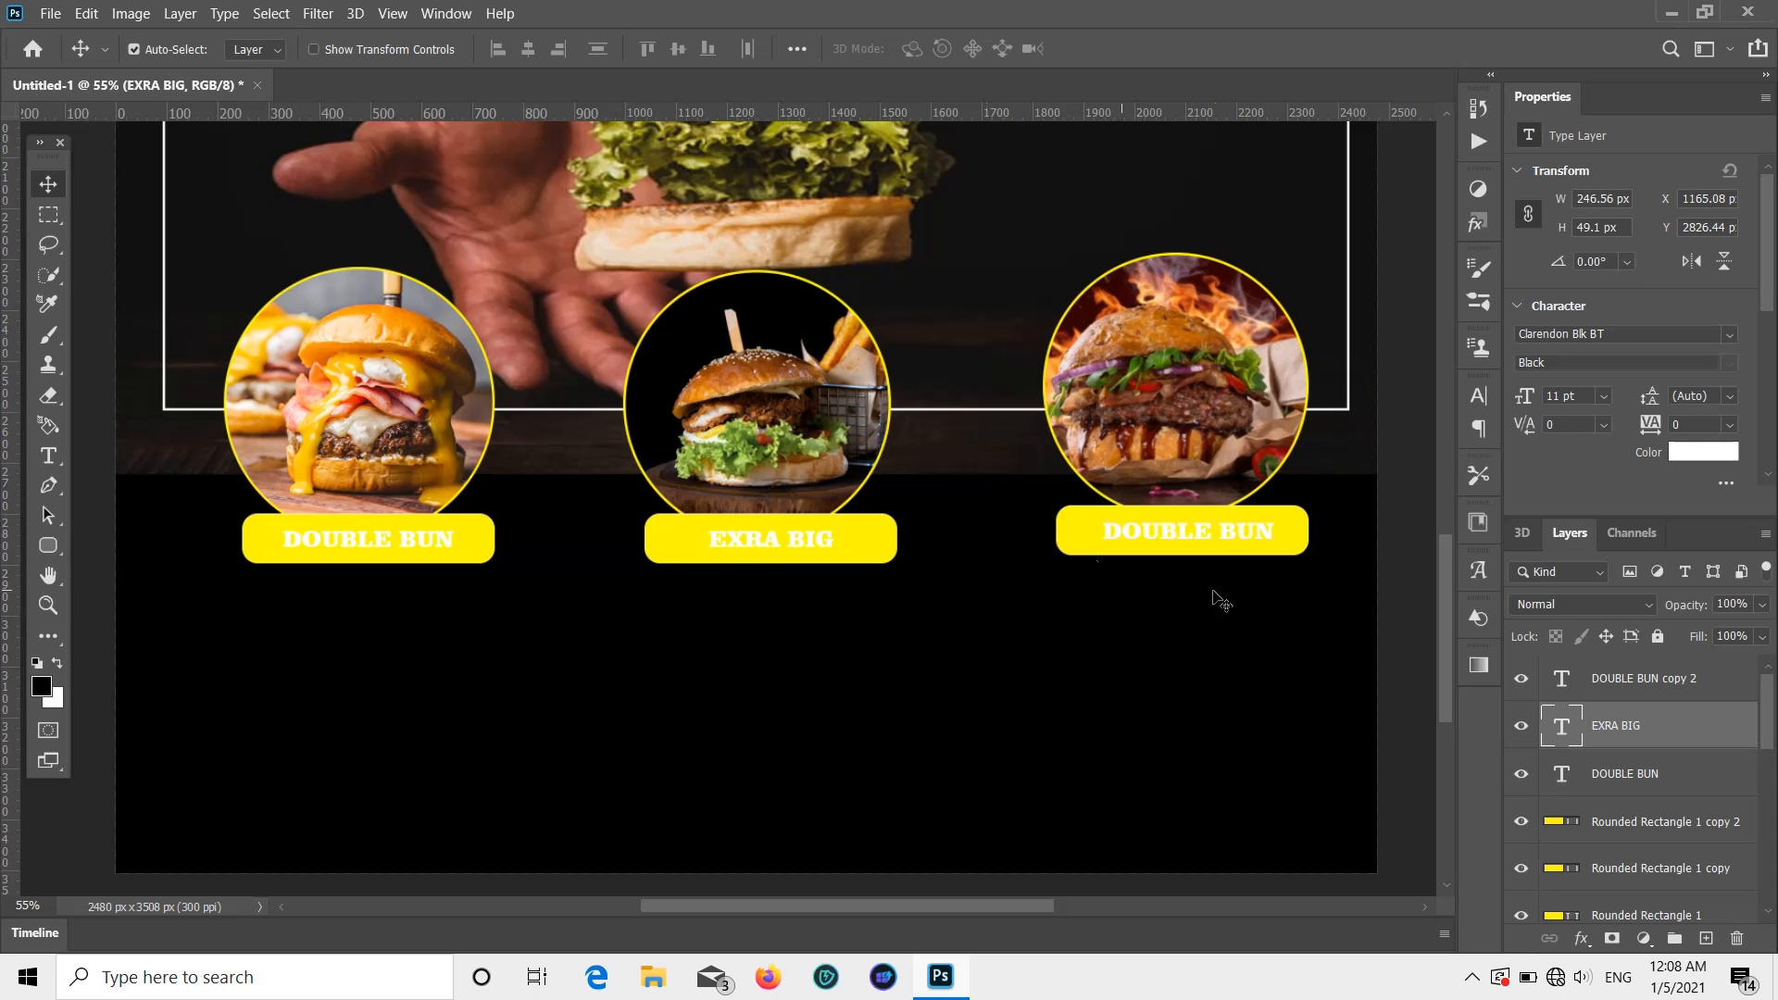
Step: Replace the right bar's text with CHEESY MAYO and center it on the bar
{"action": "double_click", "coordinate": [1233, 531]}
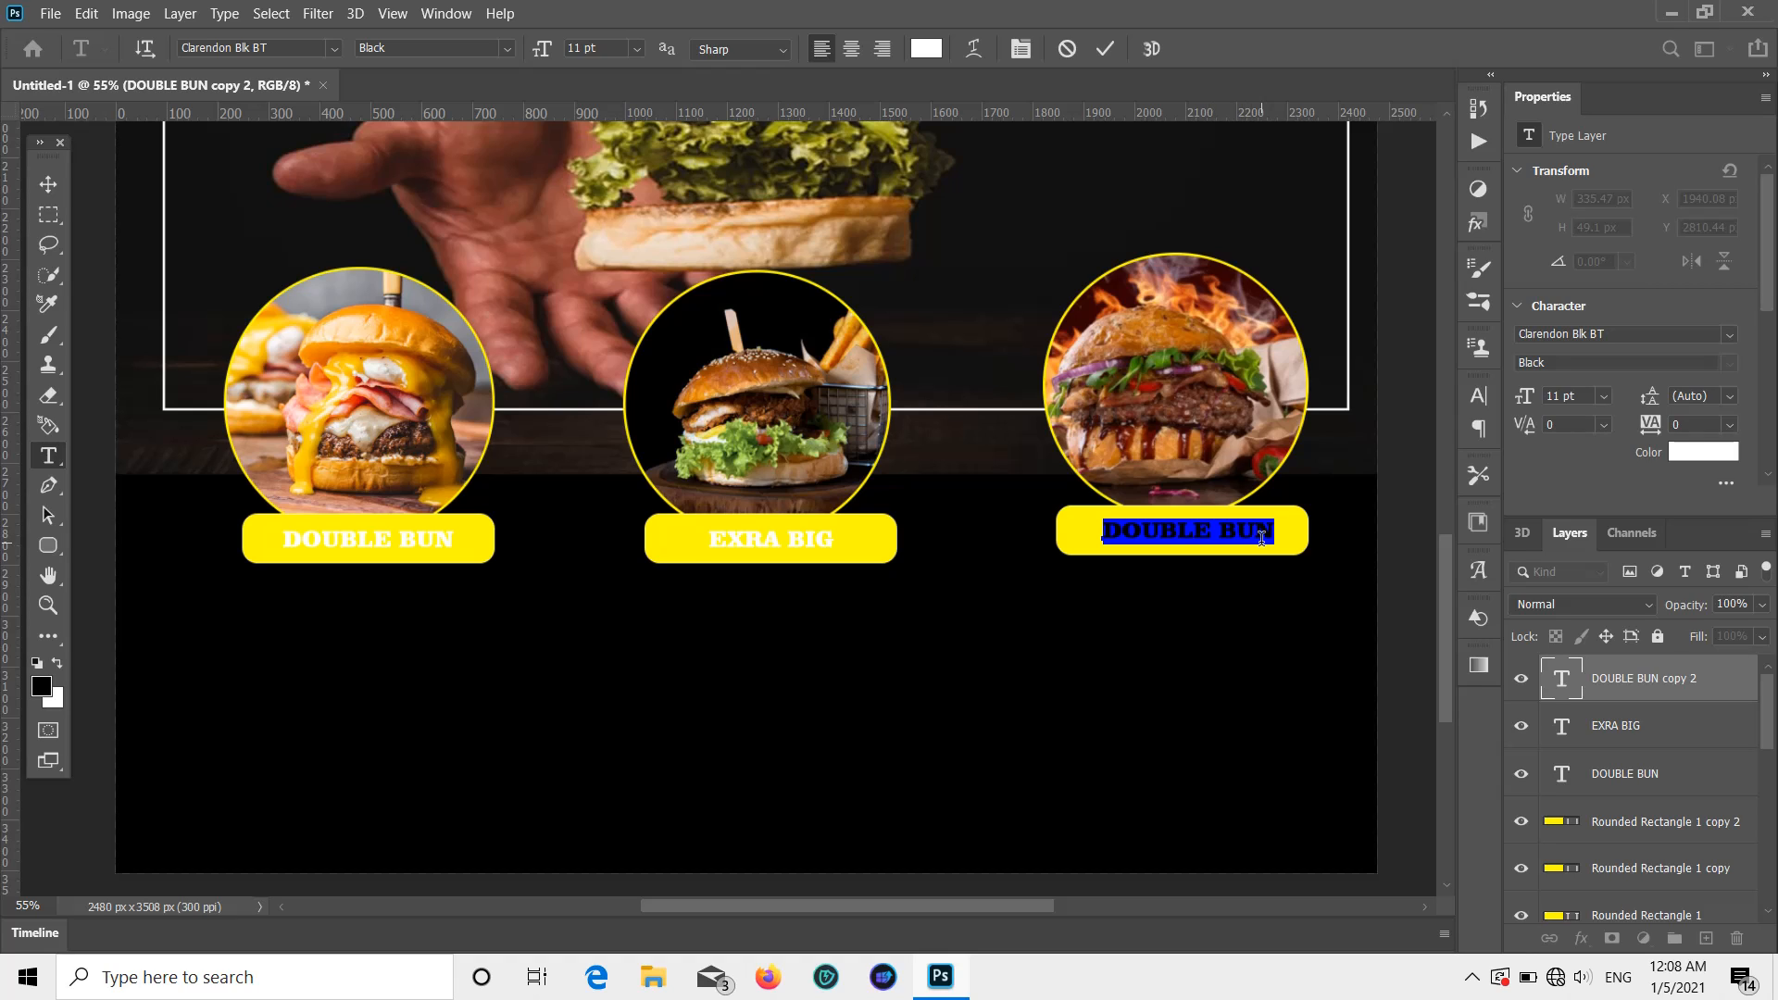
{"action": "key", "text": "BackSpace"}
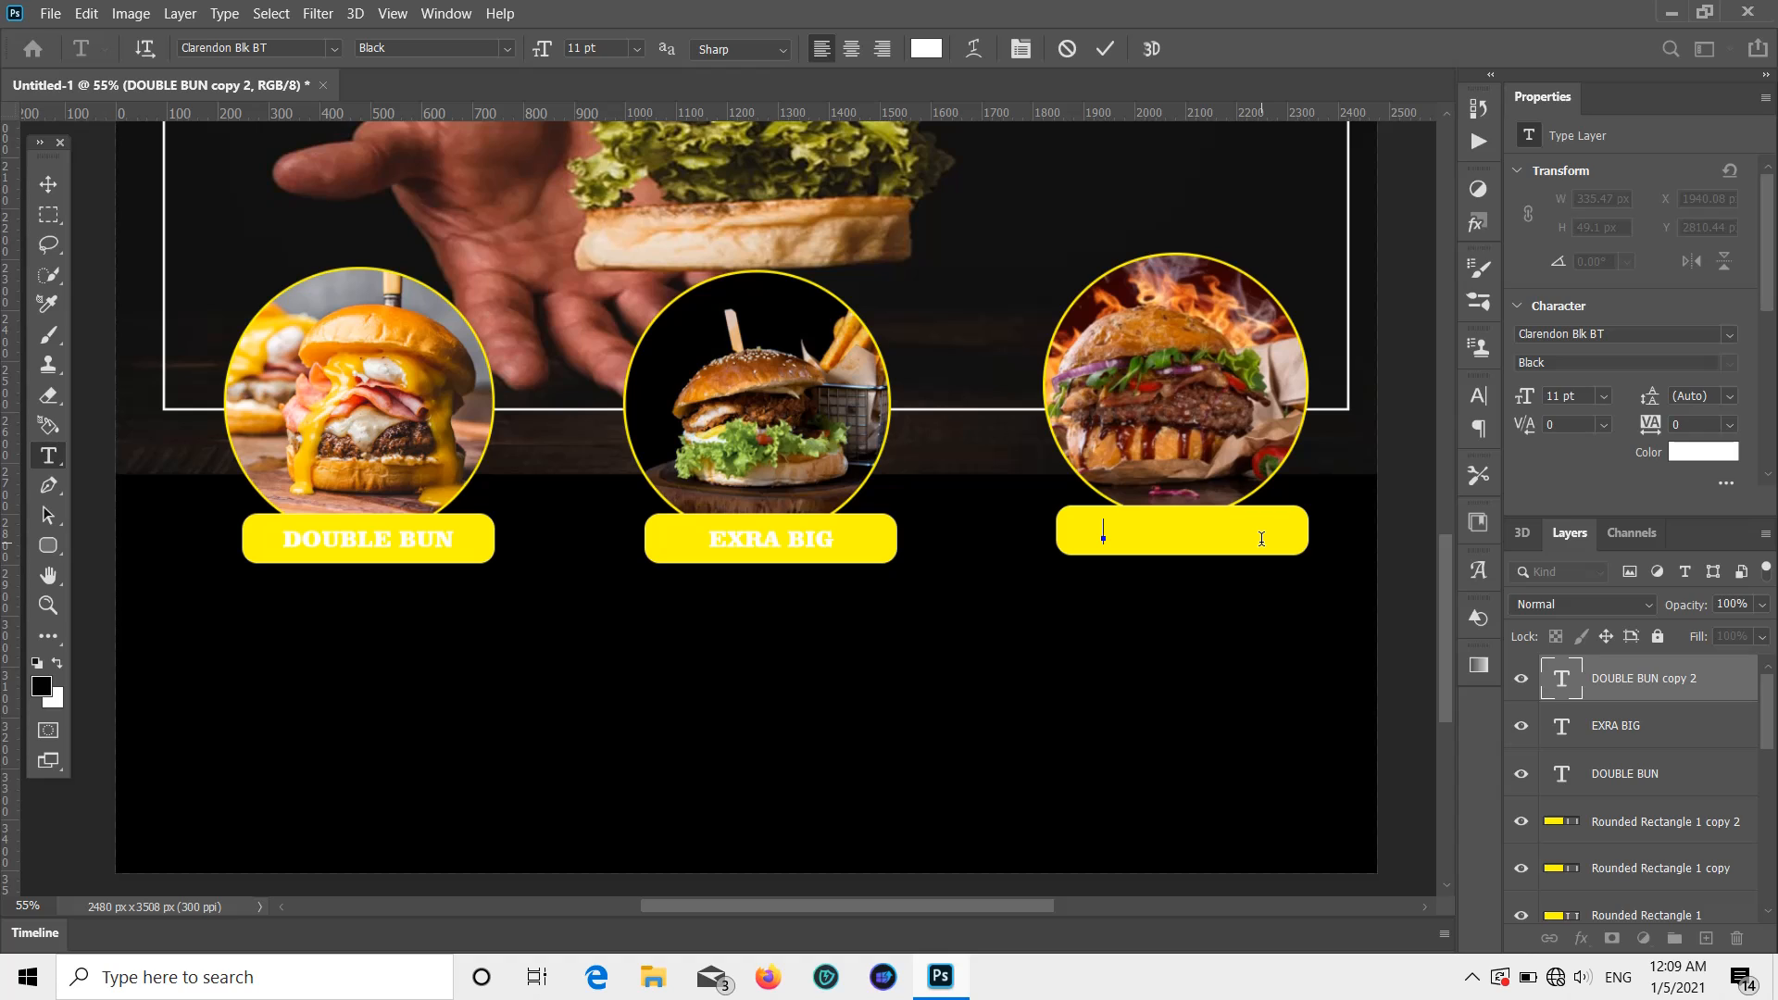
{"action": "type", "text": "CHE"}
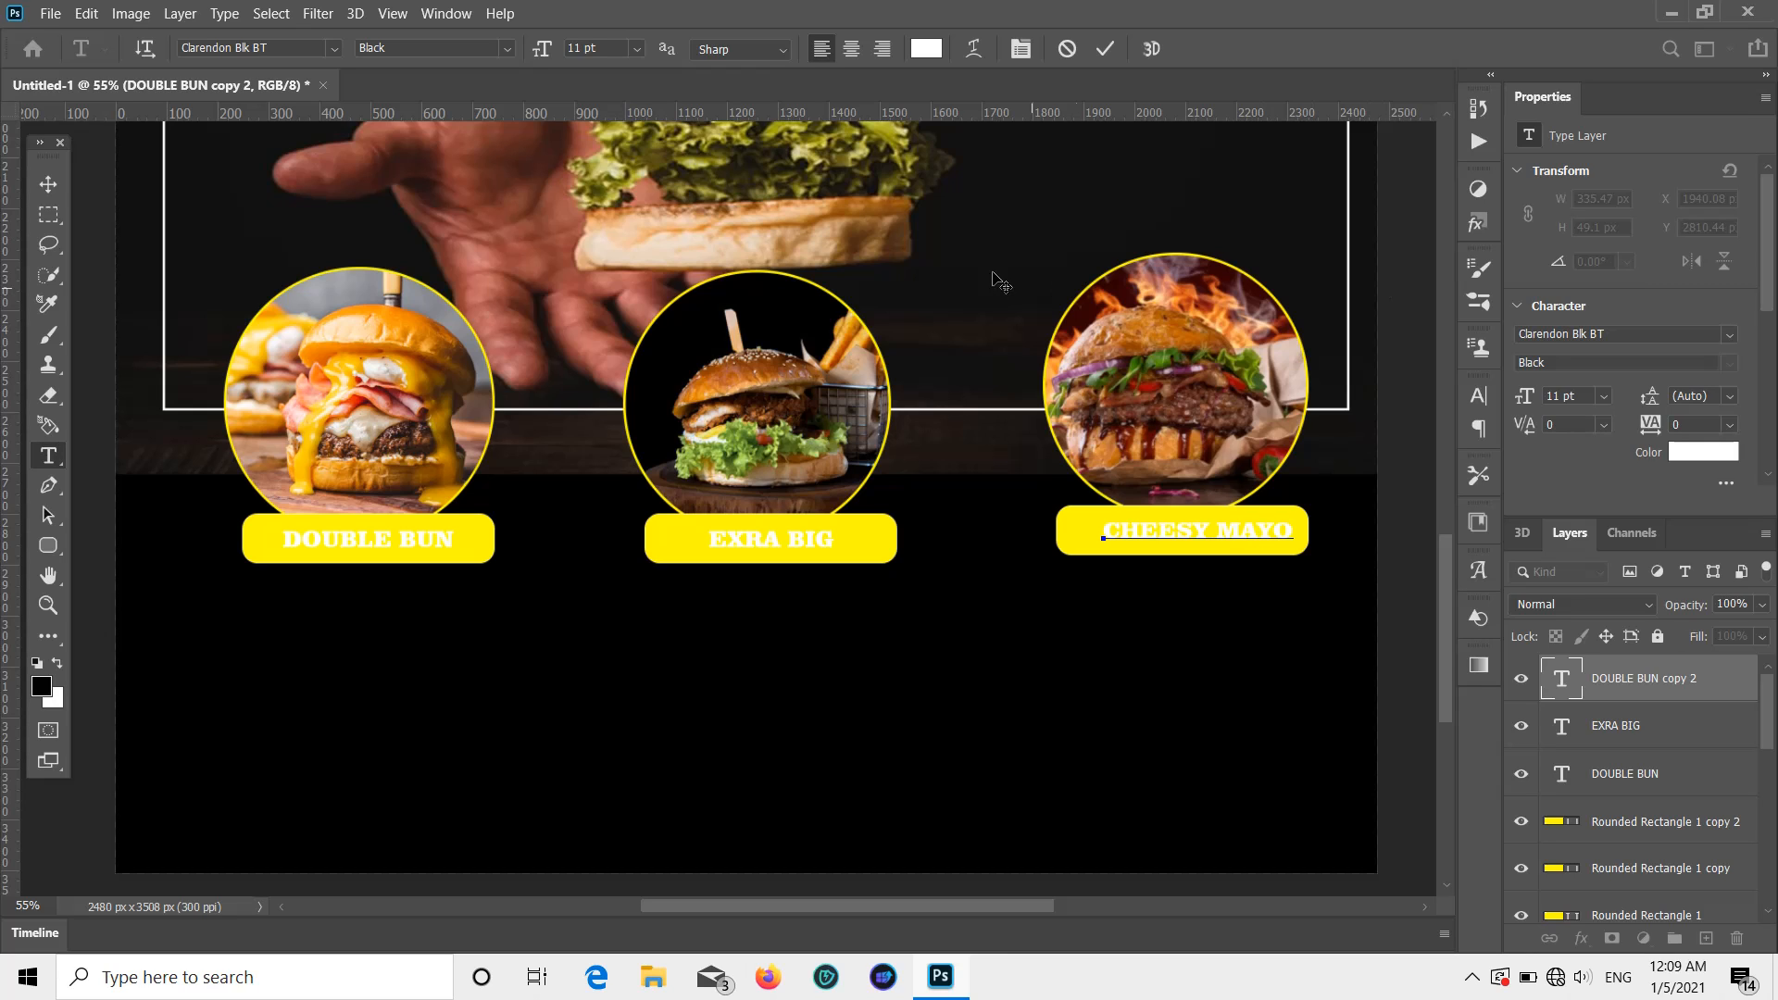
{"action": "left_click", "coordinate": [48, 184]}
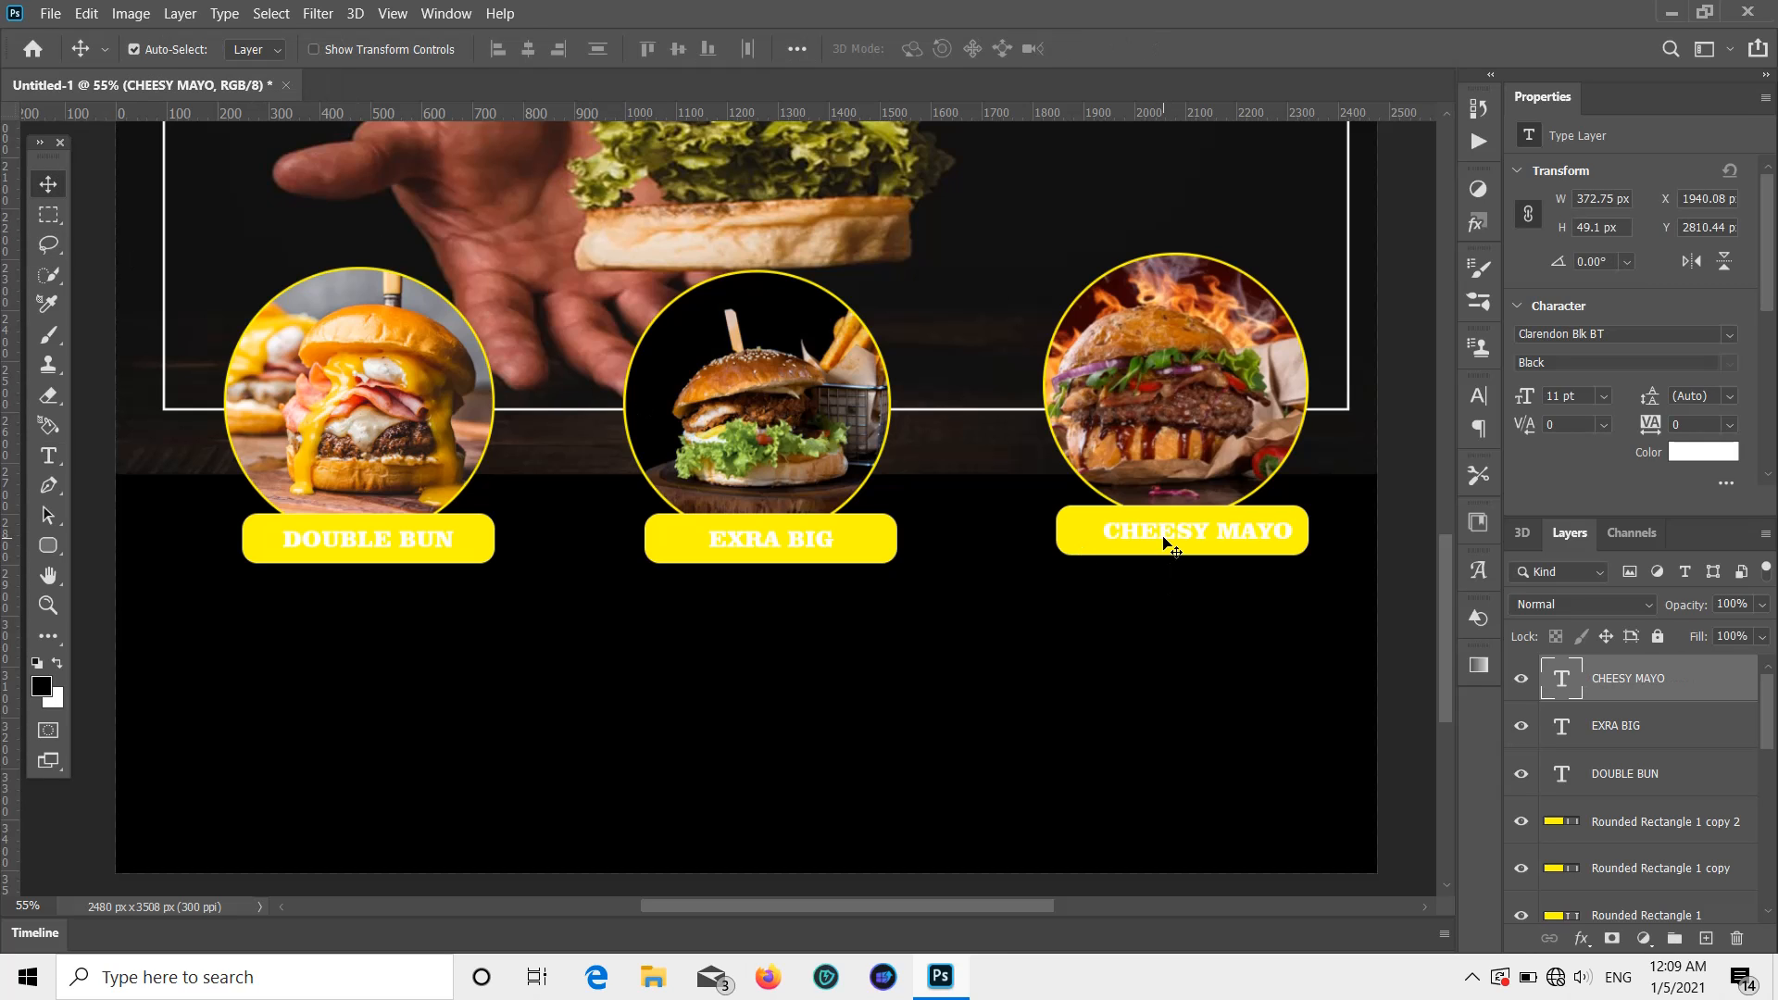
{"action": "left_click_drag", "start_coordinate": [1166, 542], "coordinate": [1147, 539]}
Step: Add the text CHILLY BURGER above the left circle and change its font to Comic Sans MS
{"action": "scroll", "coordinate": [1147, 539], "scroll_direction": "up", "scroll_amount": 3}
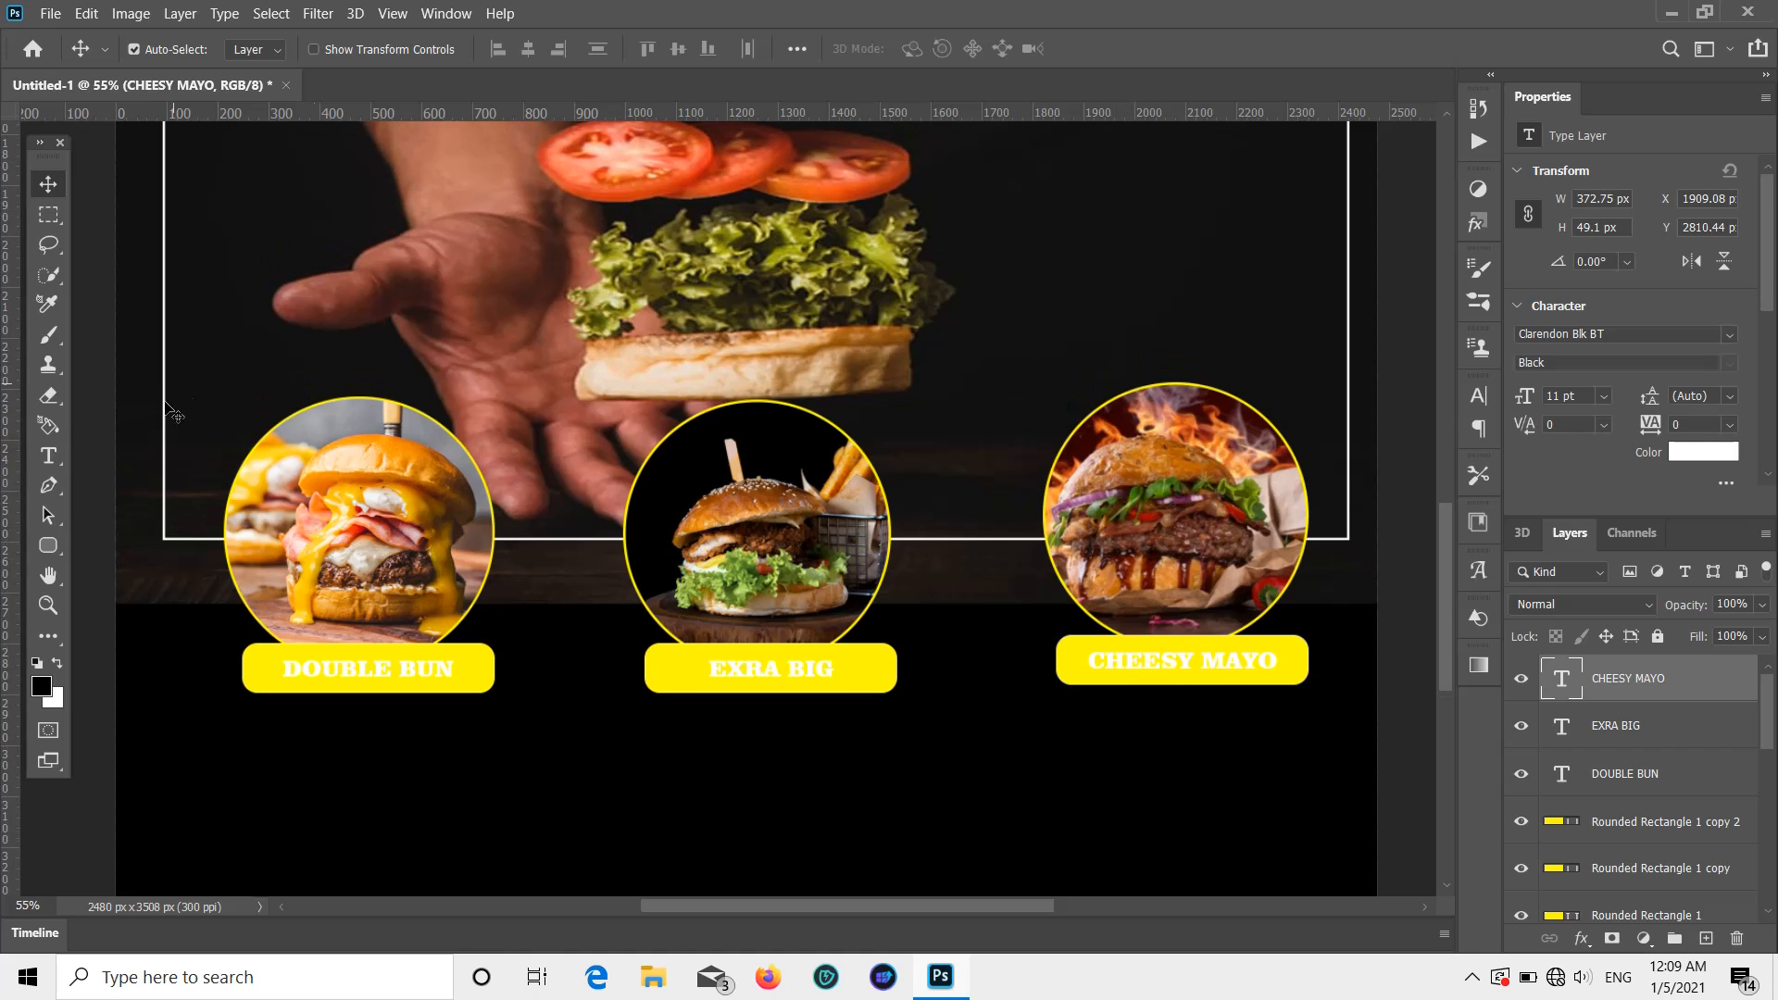
{"action": "left_click", "coordinate": [48, 455]}
{"action": "left_click", "coordinate": [261, 395]}
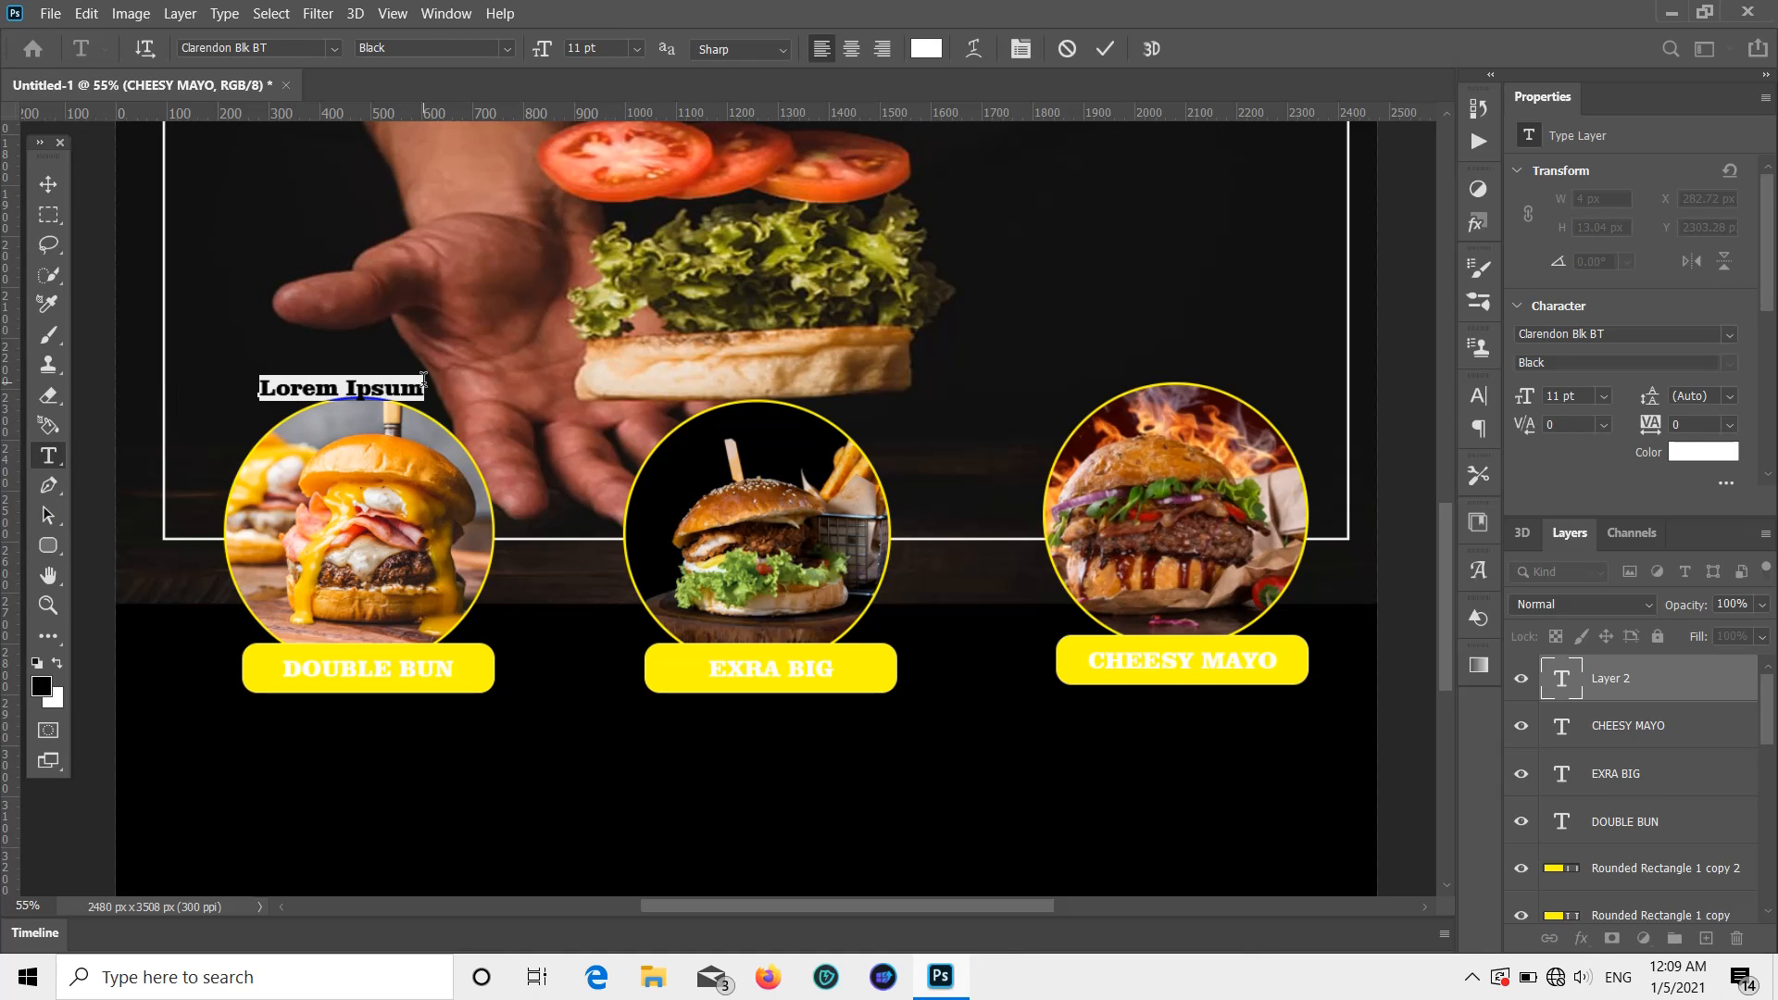
{"action": "key", "text": "BackSpace"}
{"action": "type", "text": "CHILLY BU"}
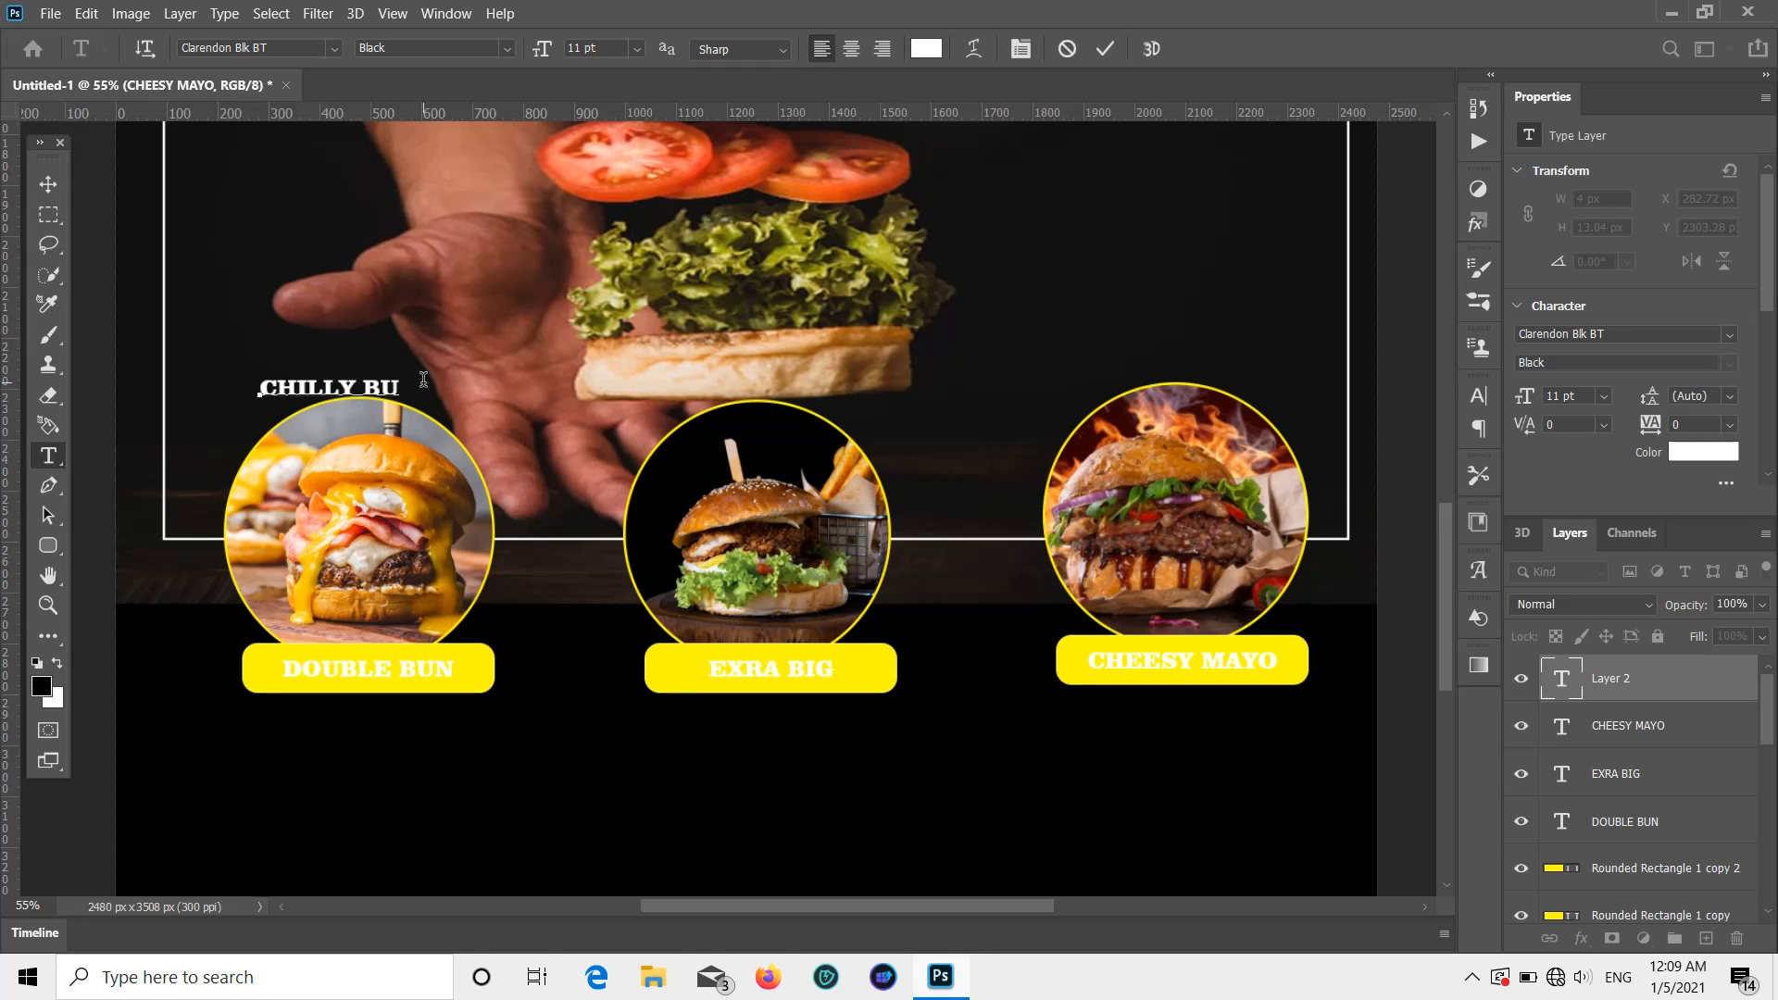
{"action": "type", "text": "RGER"}
{"action": "left_click", "coordinate": [48, 185]}
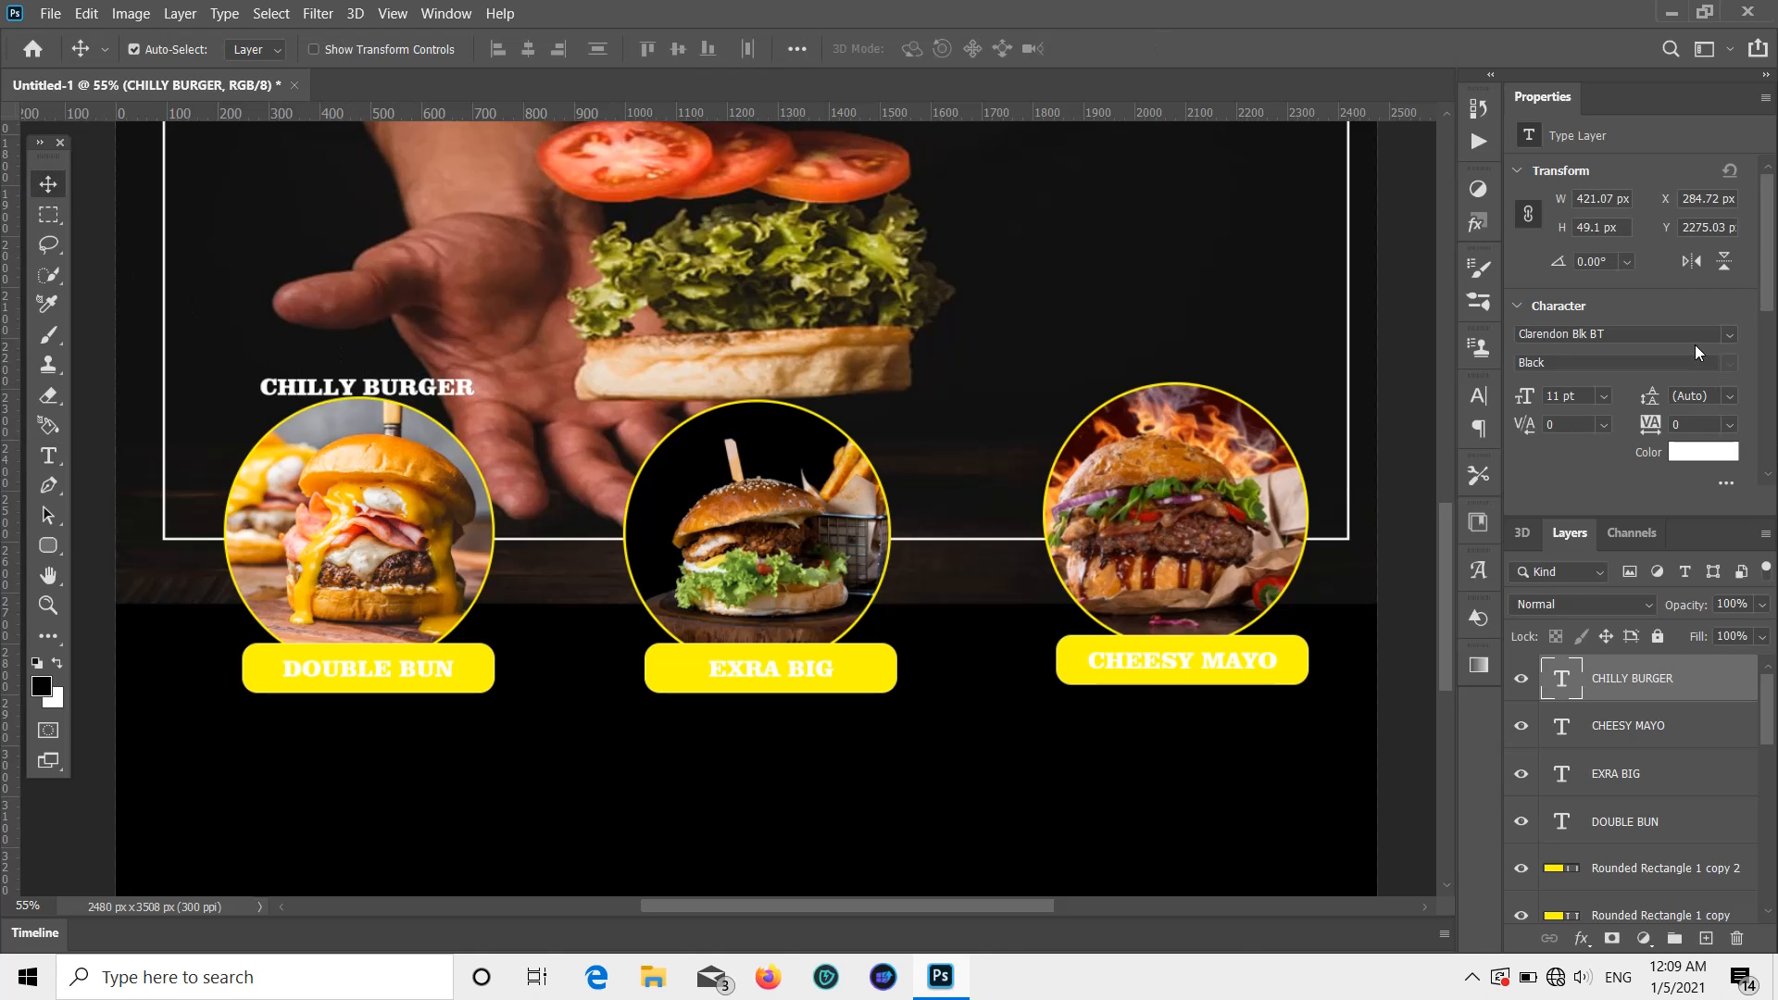
{"action": "left_click", "coordinate": [1729, 334]}
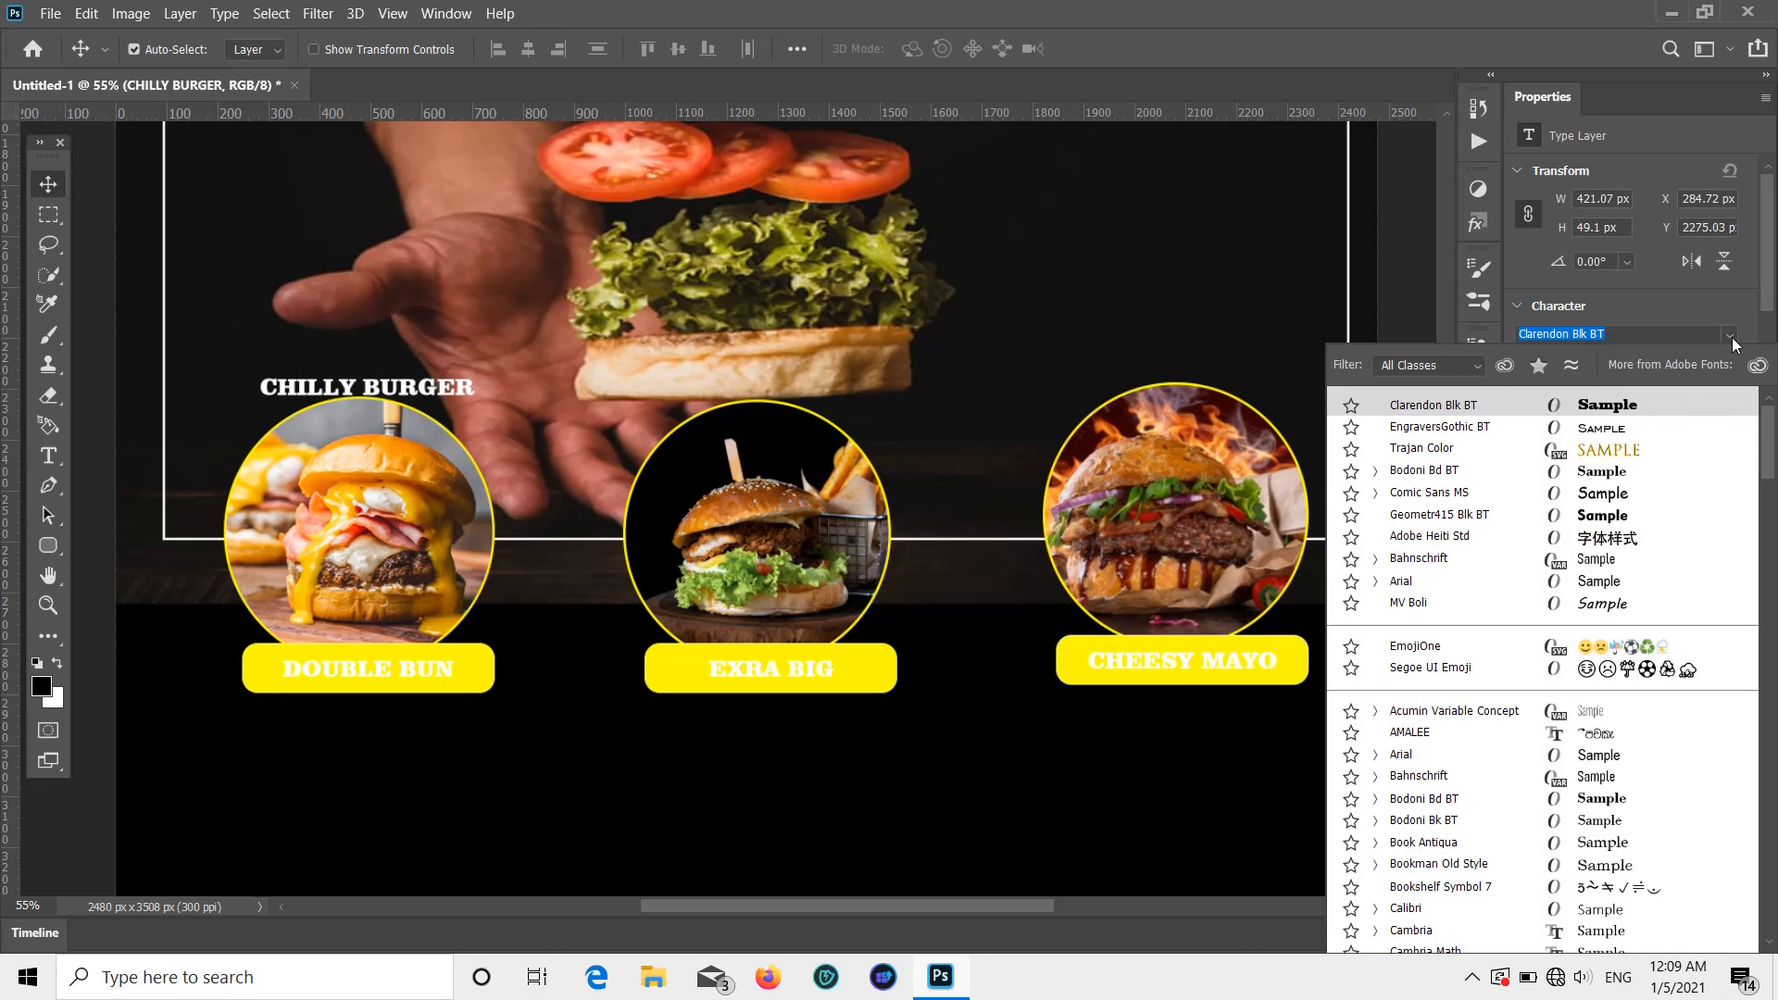
{"action": "left_click", "coordinate": [1603, 501]}
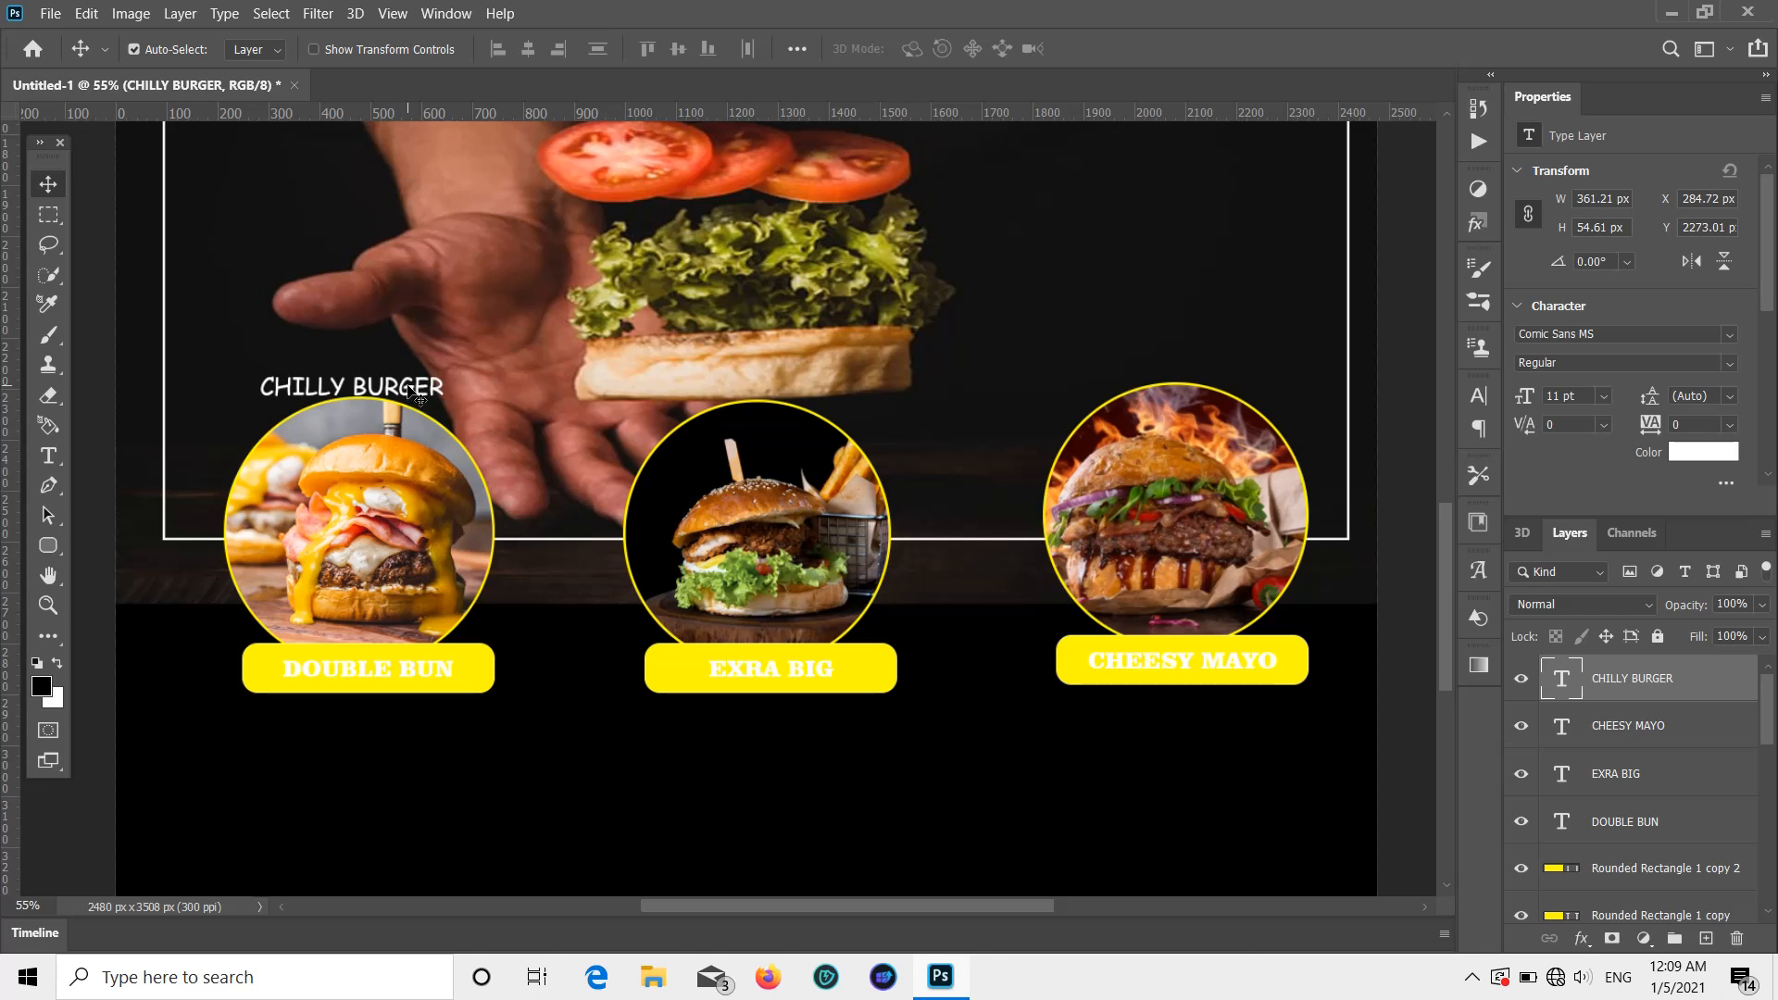
Step: Warp the CHILLY BURGER text with a horizontal Arc style and a bend of +44%
{"action": "double_click", "coordinate": [417, 394]}
{"action": "left_click", "coordinate": [974, 49]}
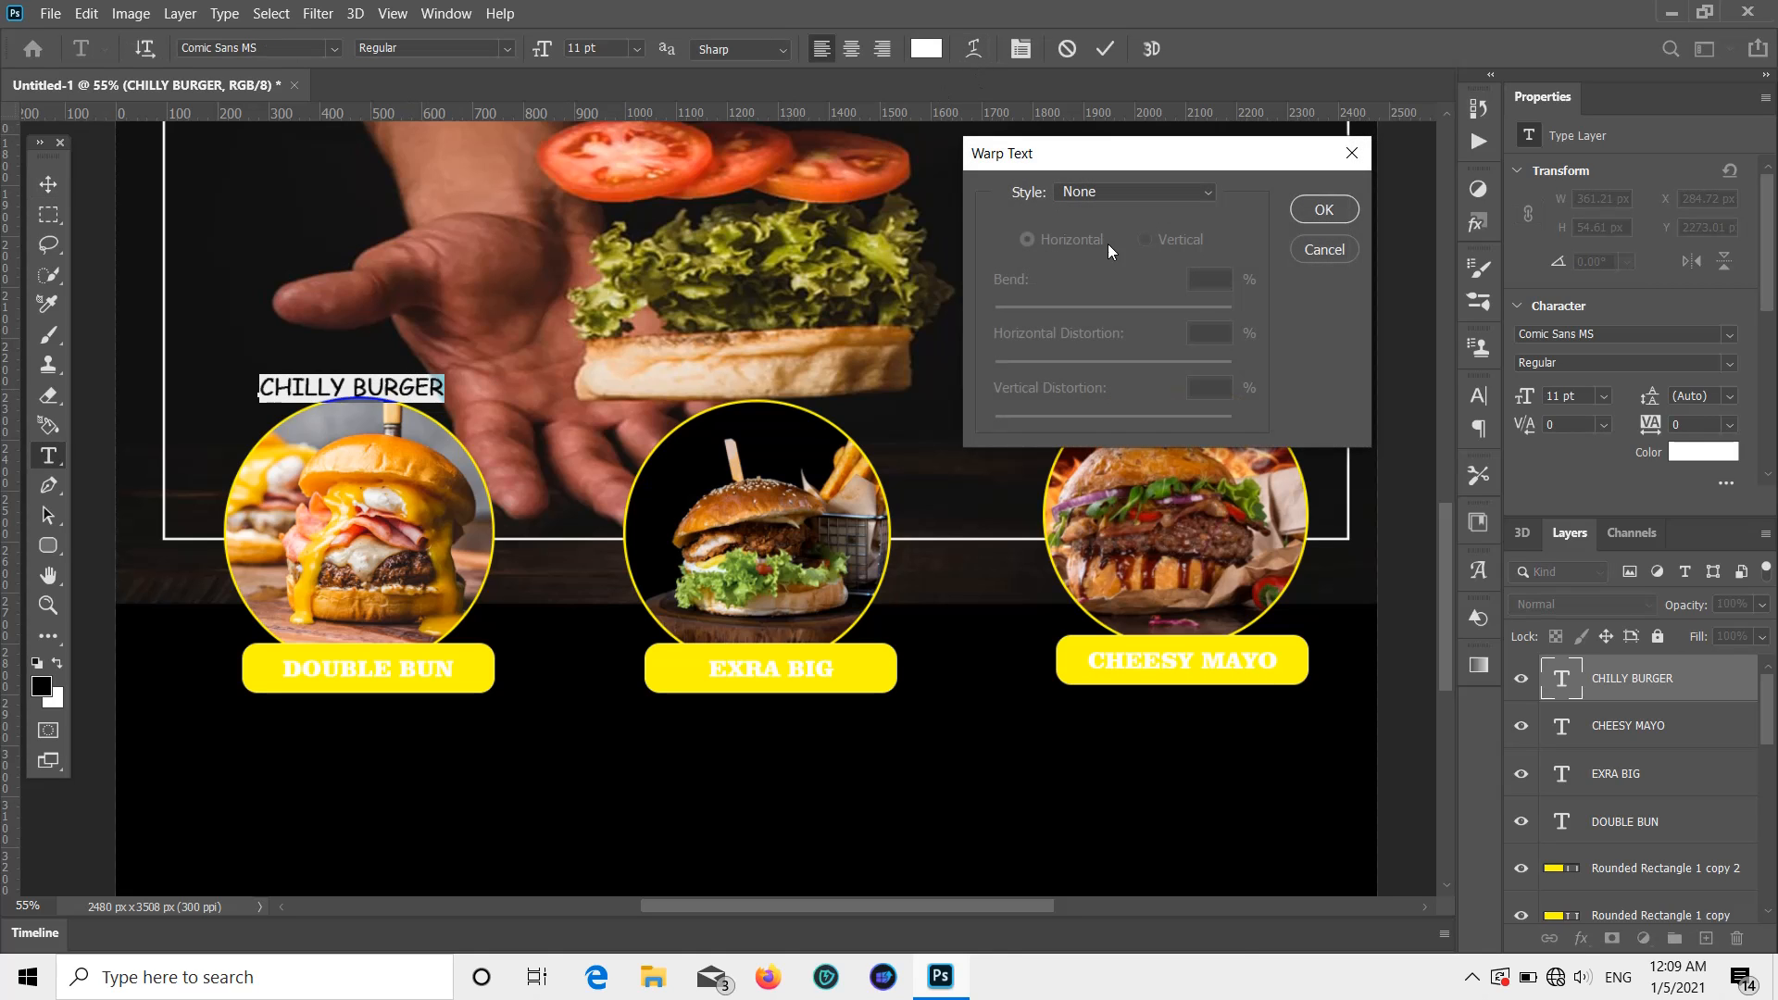
{"action": "left_click", "coordinate": [1204, 191]}
{"action": "left_click", "coordinate": [1116, 214]}
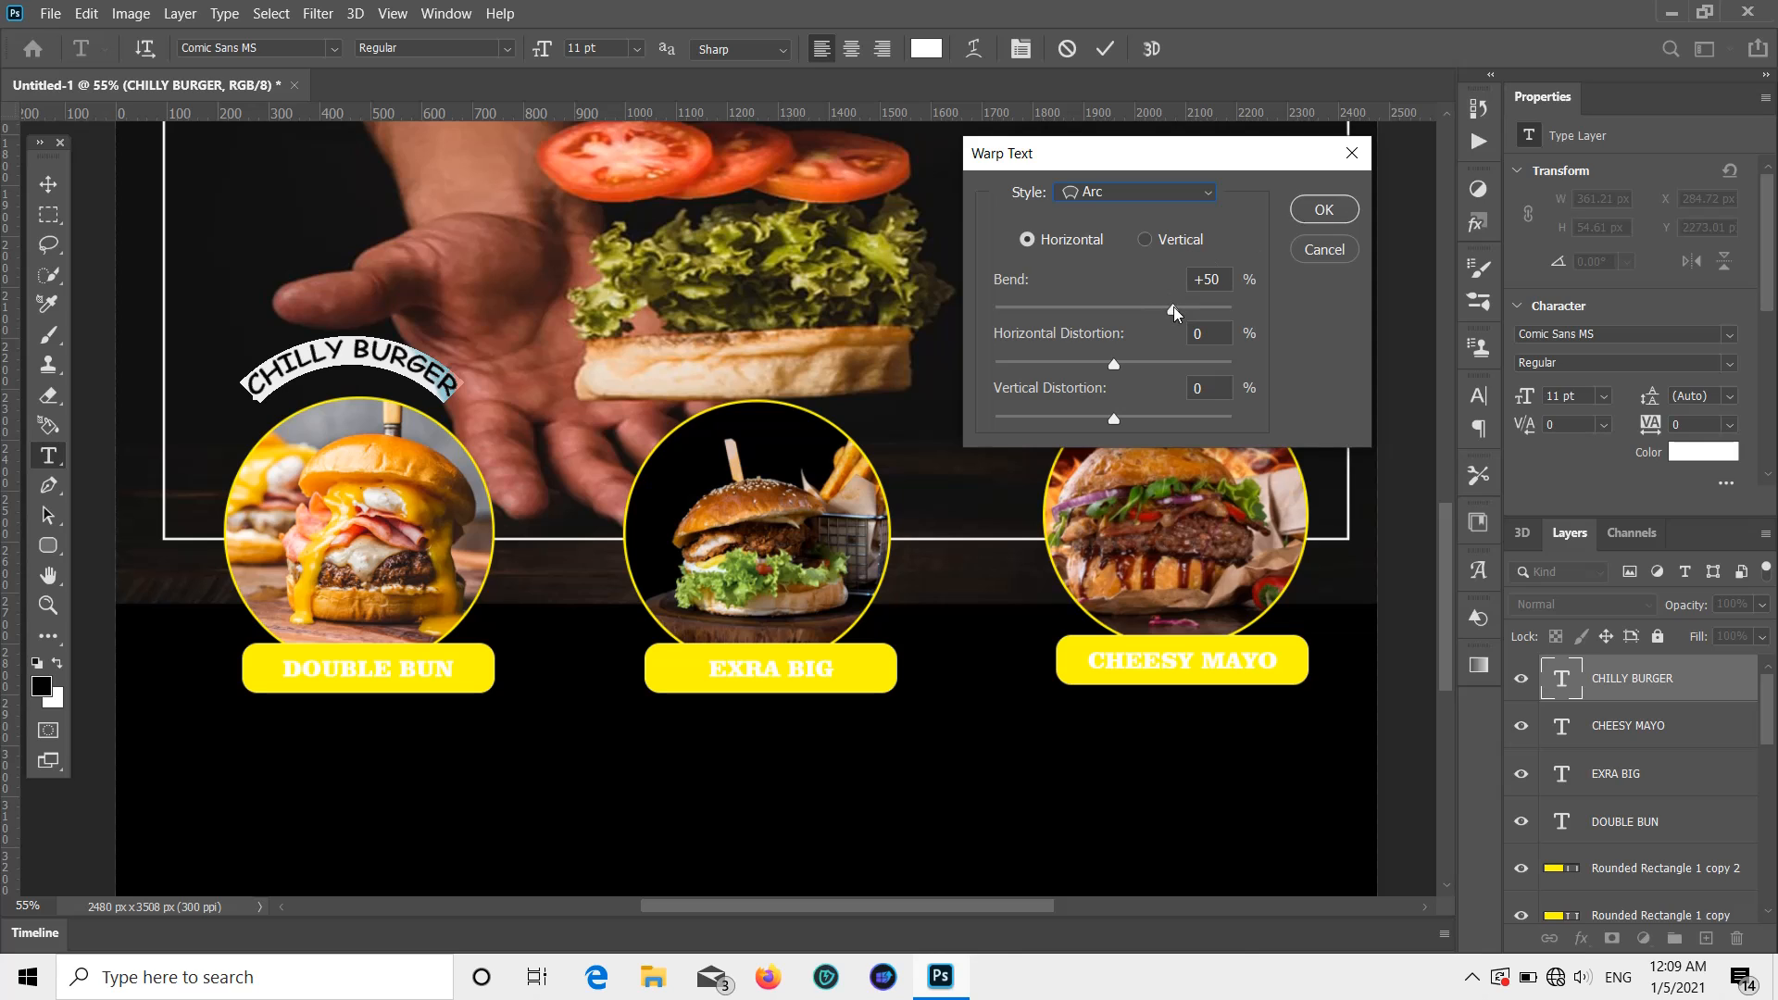
{"action": "left_click_drag", "start_coordinate": [1174, 313], "coordinate": [1169, 313]}
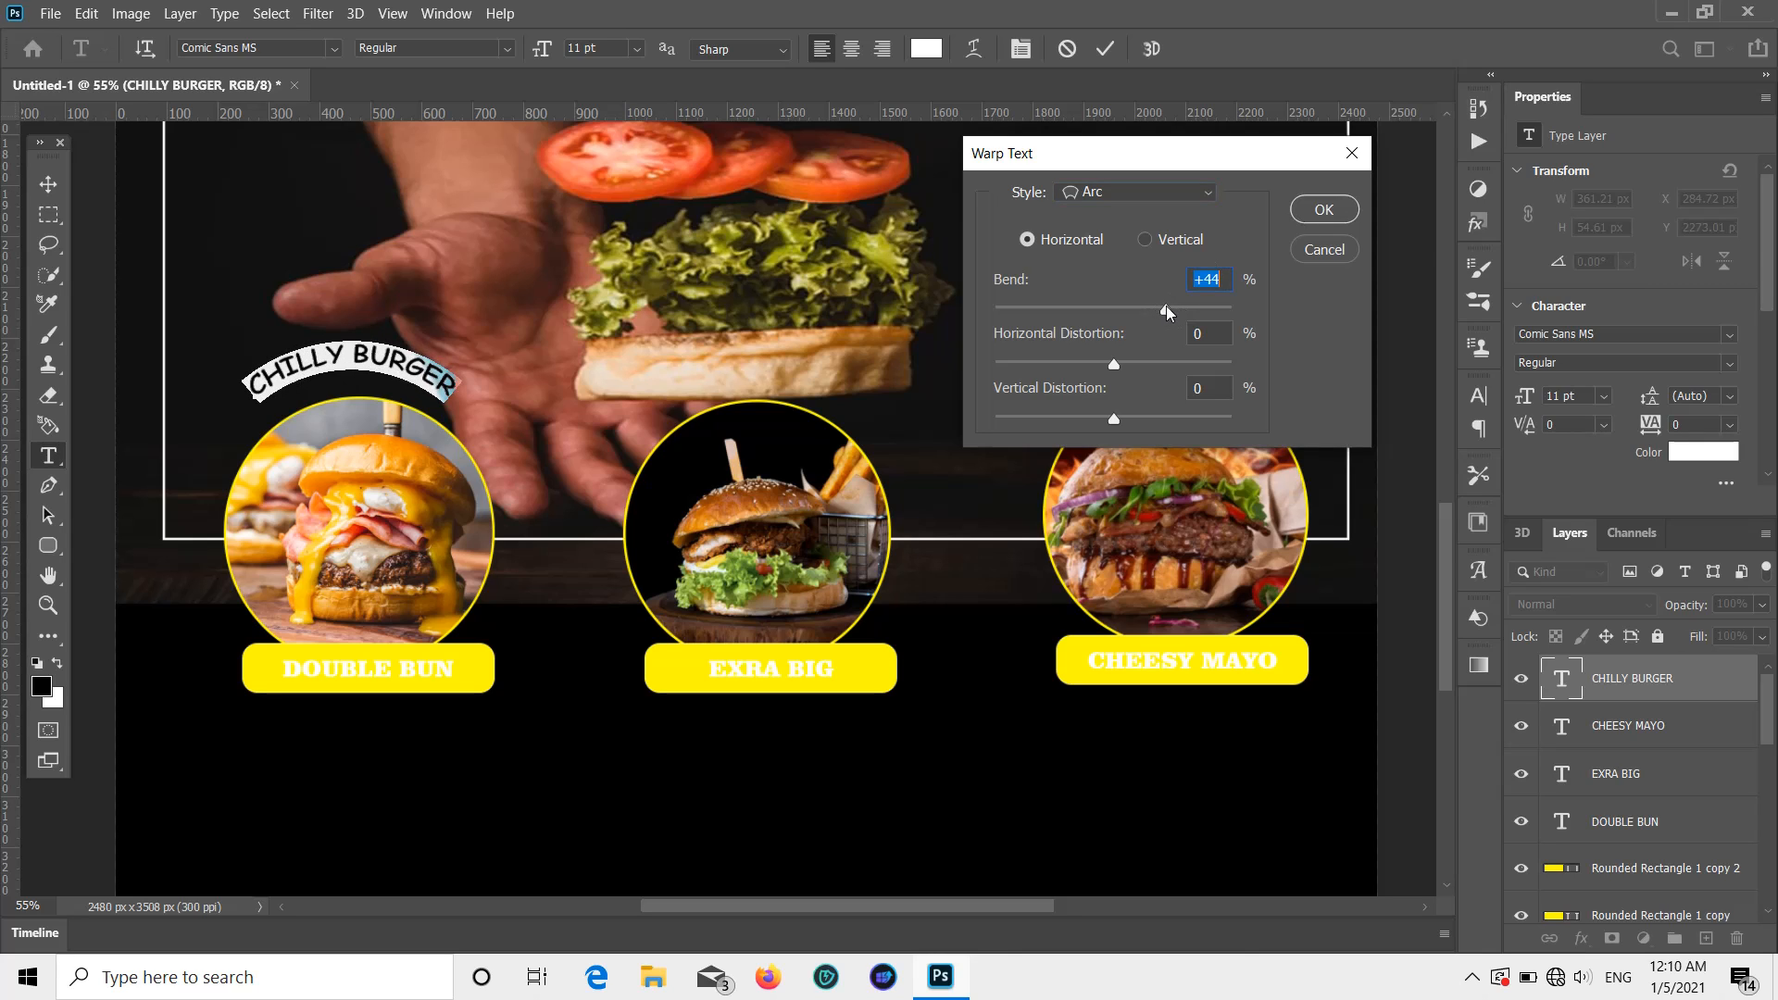
{"action": "left_click", "coordinate": [1325, 210]}
Step: Duplicate the arched CHILLY BURGER text and place the copy above the middle circle
{"action": "key", "text": "v"}
{"action": "left_click_drag", "start_coordinate": [356, 359], "coordinate": [769, 382]}
{"action": "key", "text": "ctrl+j"}
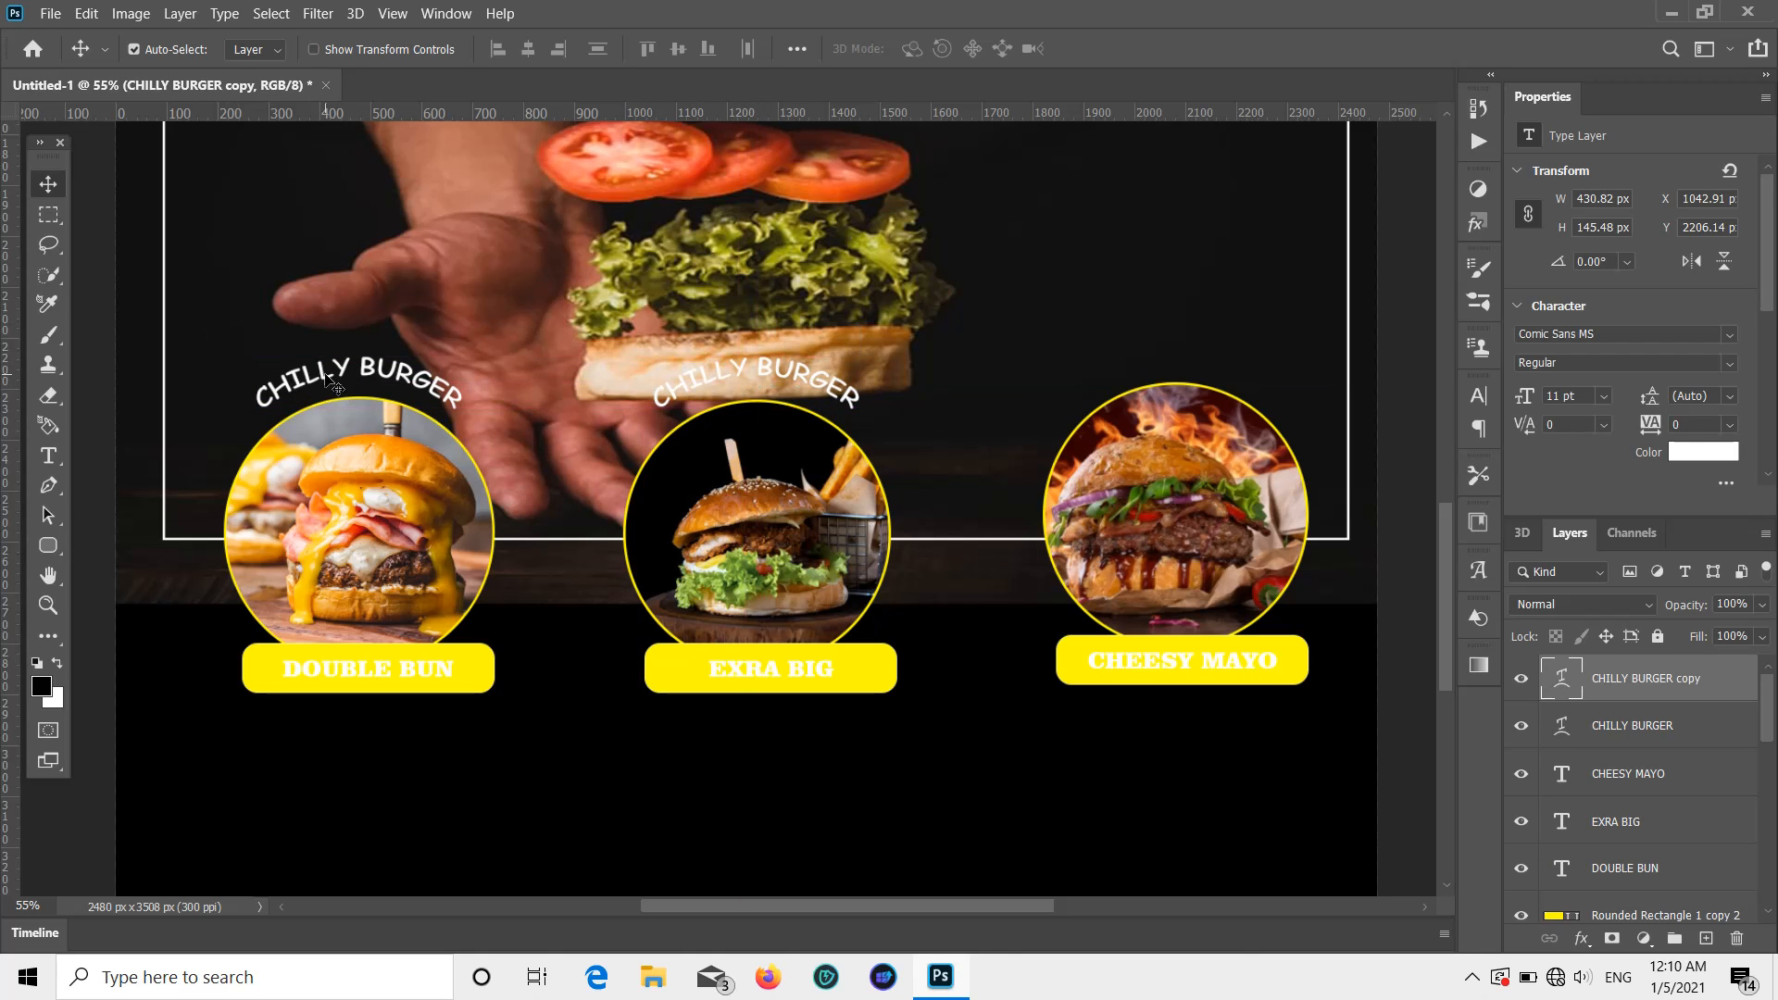
Step: Rotate the left CHILLY BURGER text to about -30.41° and position it along the left circle's upper-left curve
{"action": "left_click_drag", "start_coordinate": [332, 381], "coordinate": [298, 383]}
{"action": "key", "text": "ctrl+t"}
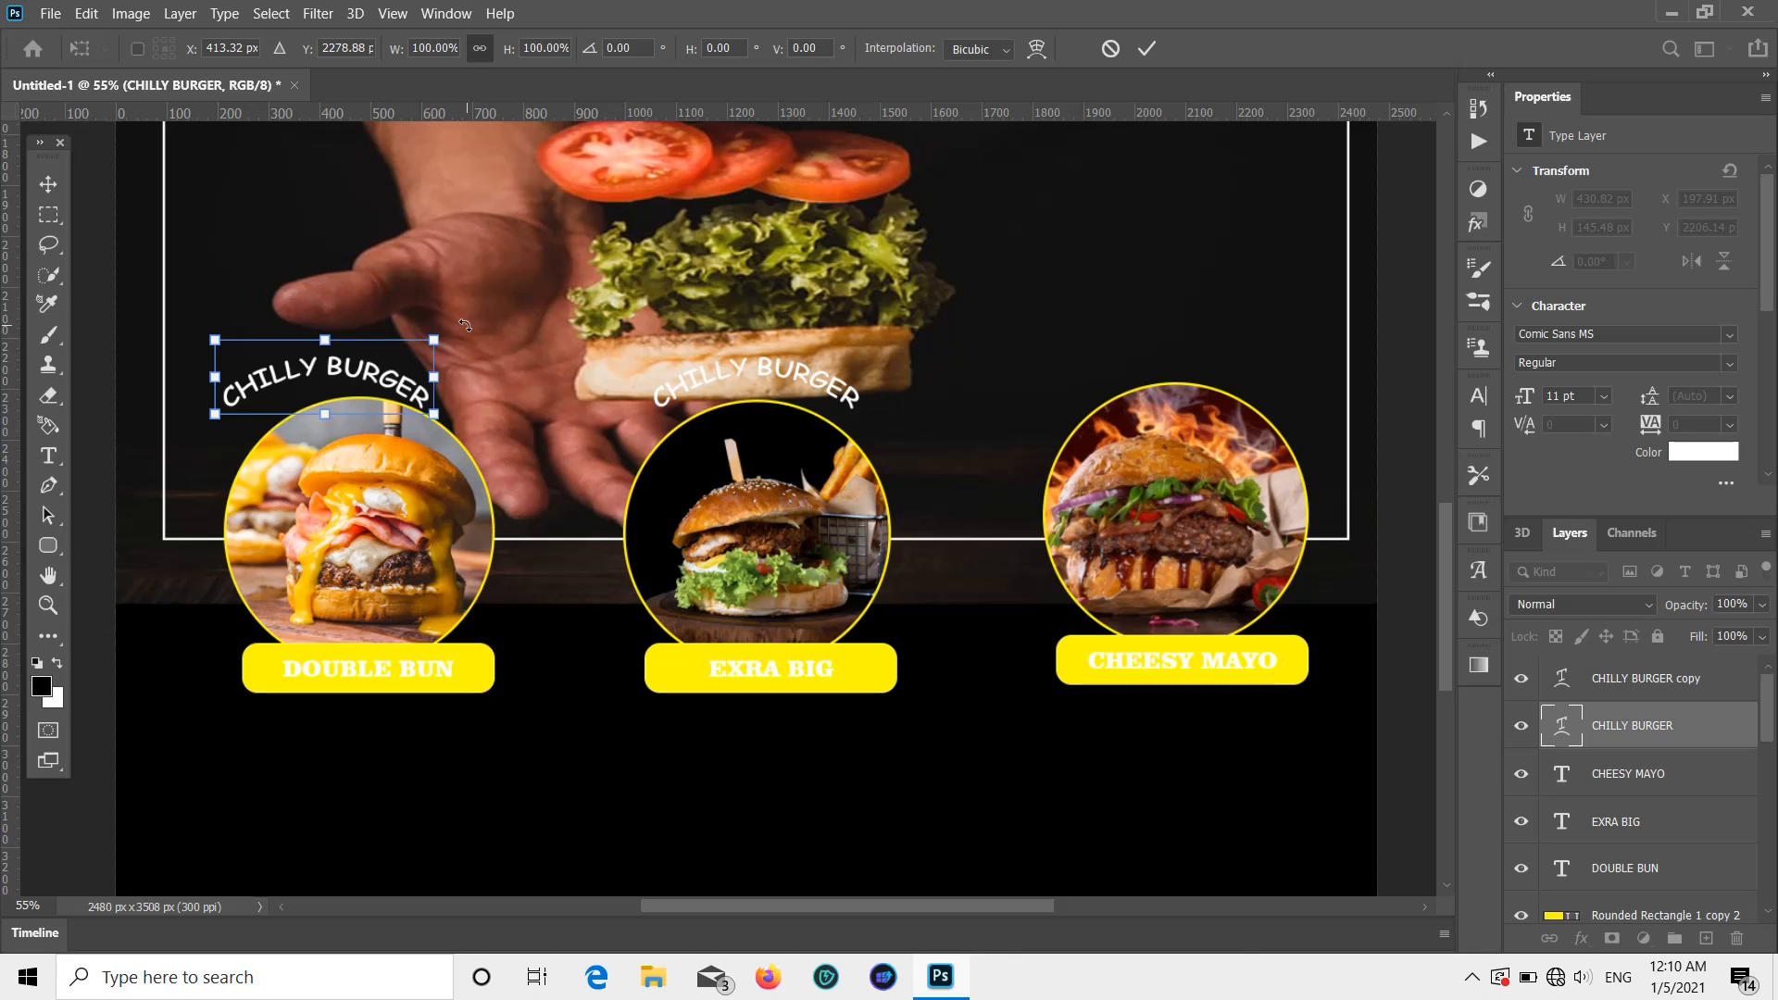
{"action": "left_click_drag", "start_coordinate": [465, 325], "coordinate": [439, 284]}
{"action": "left_click_drag", "start_coordinate": [356, 359], "coordinate": [314, 372]}
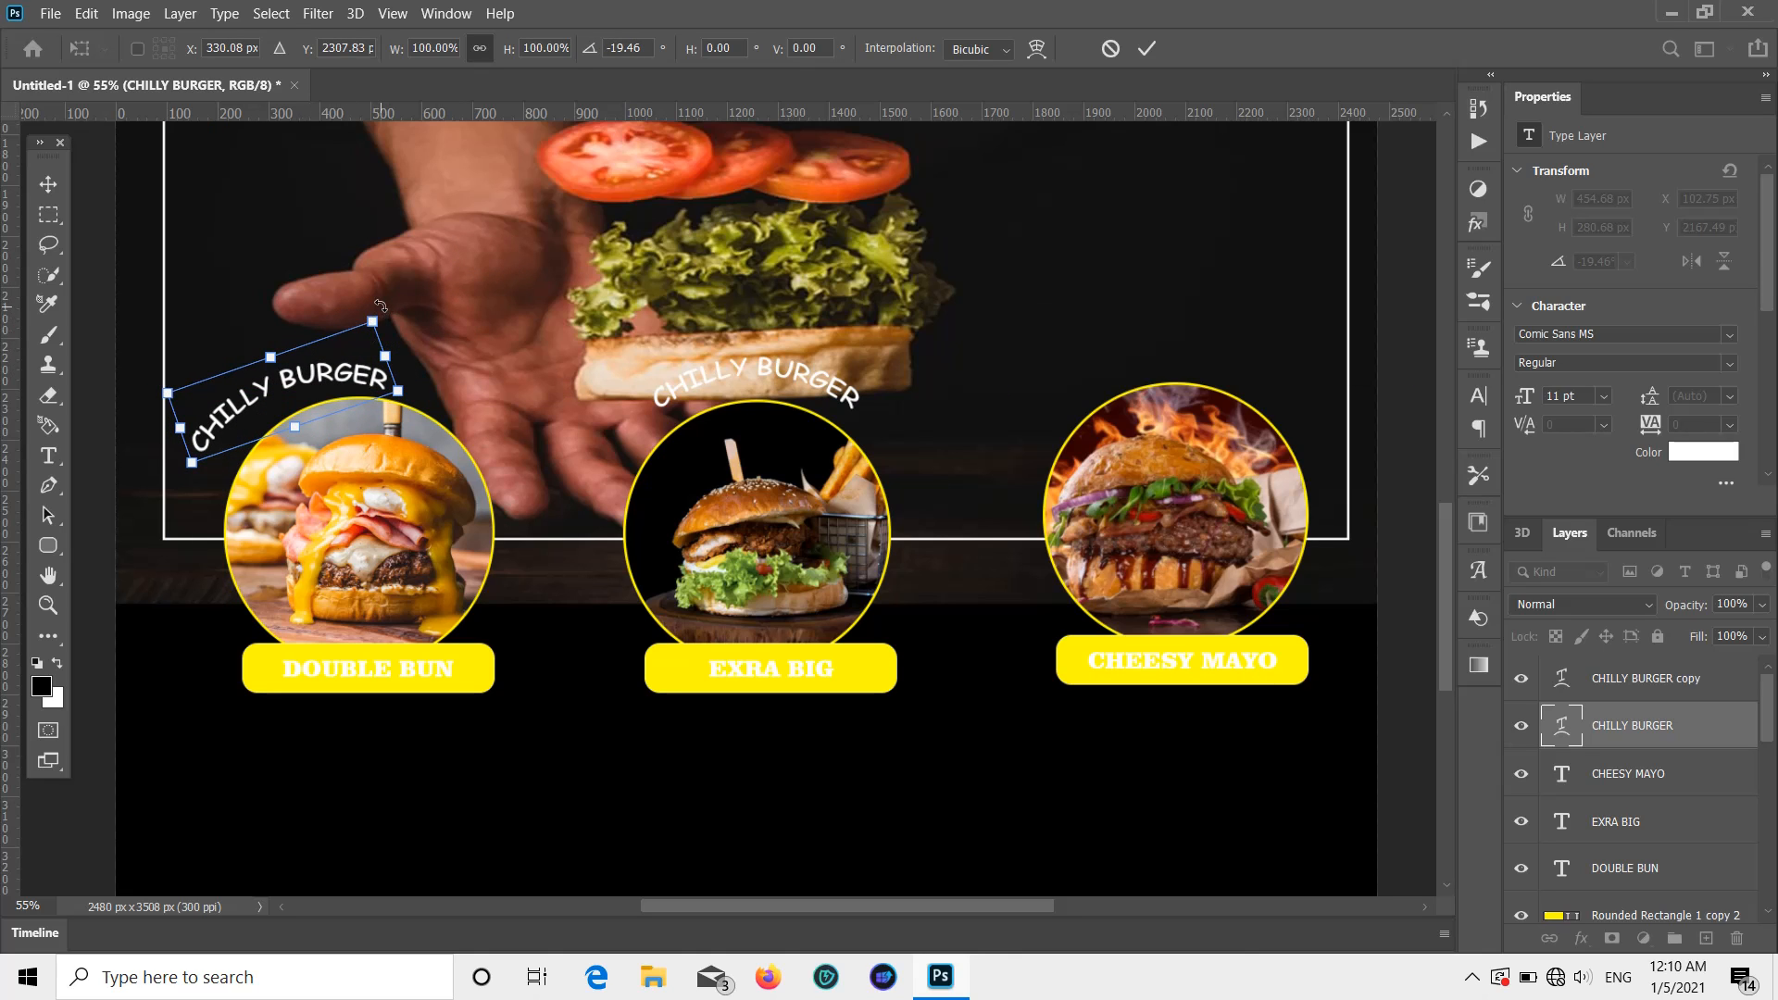
{"action": "left_click_drag", "start_coordinate": [380, 305], "coordinate": [368, 289]}
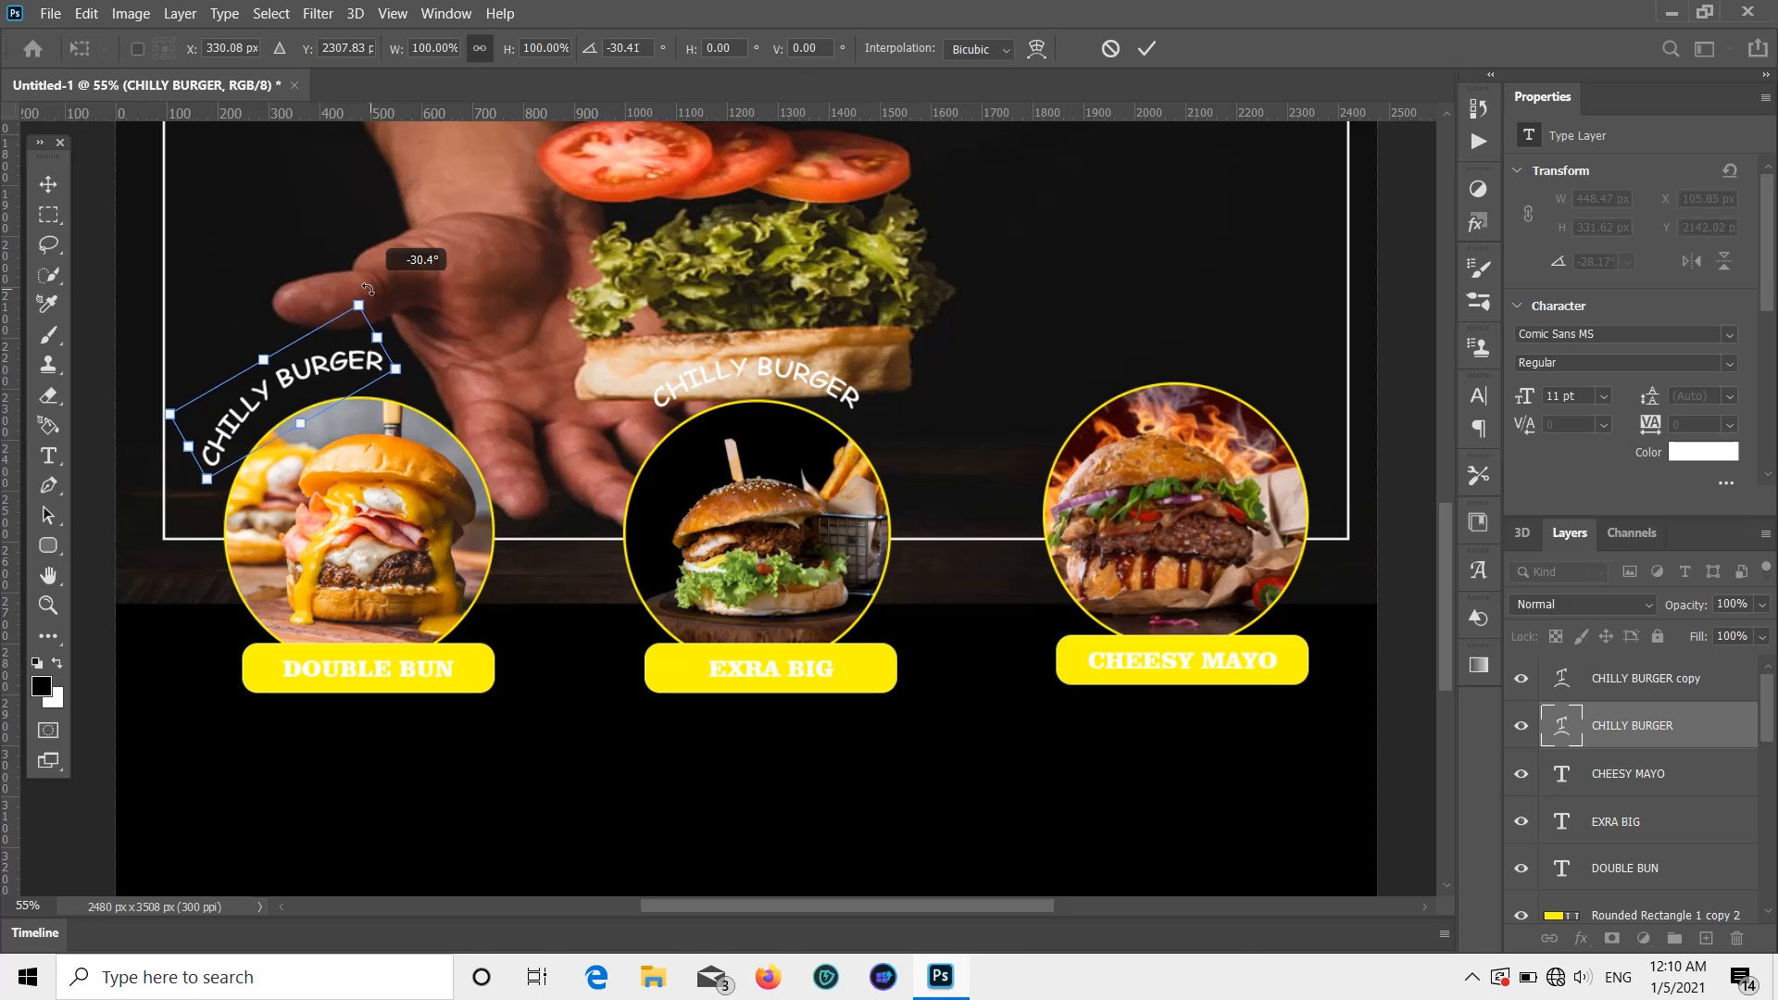
{"action": "left_click_drag", "start_coordinate": [328, 354], "coordinate": [321, 362]}
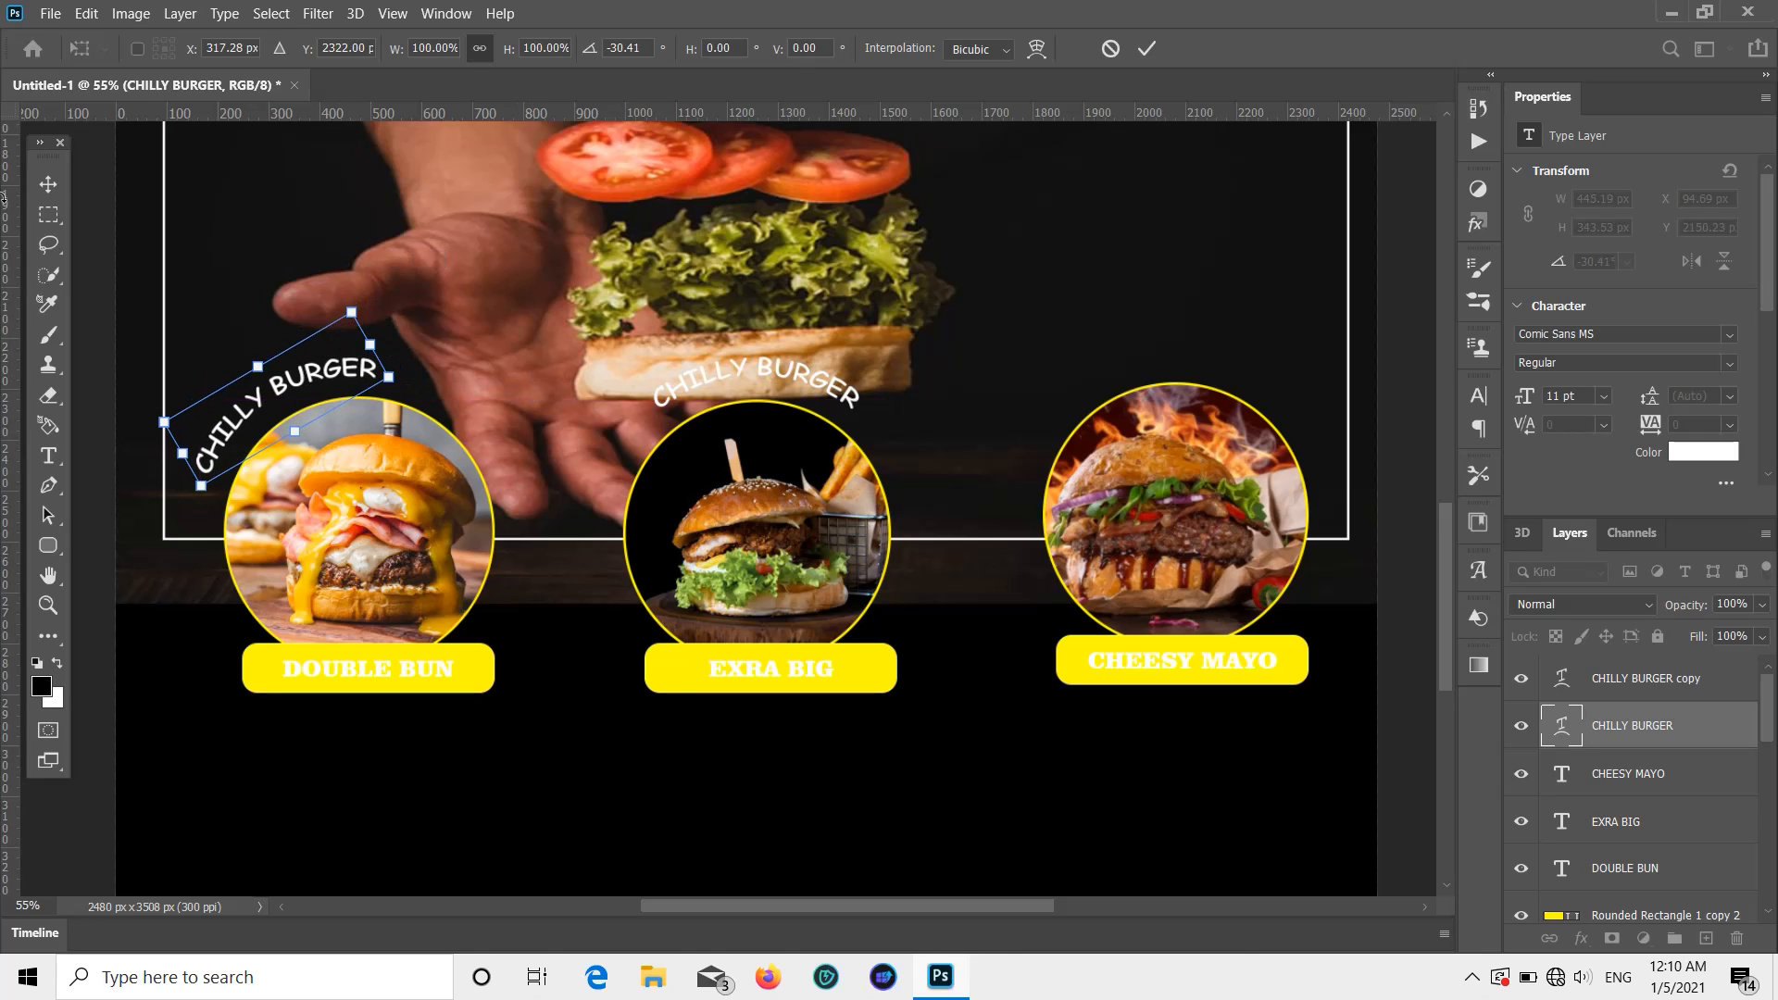
{"action": "left_click", "coordinate": [48, 184]}
Step: Hide the existing CHILLY BURGER copy above the middle circle and place a duplicate of the rotated left caption there
{"action": "left_click", "coordinate": [715, 380]}
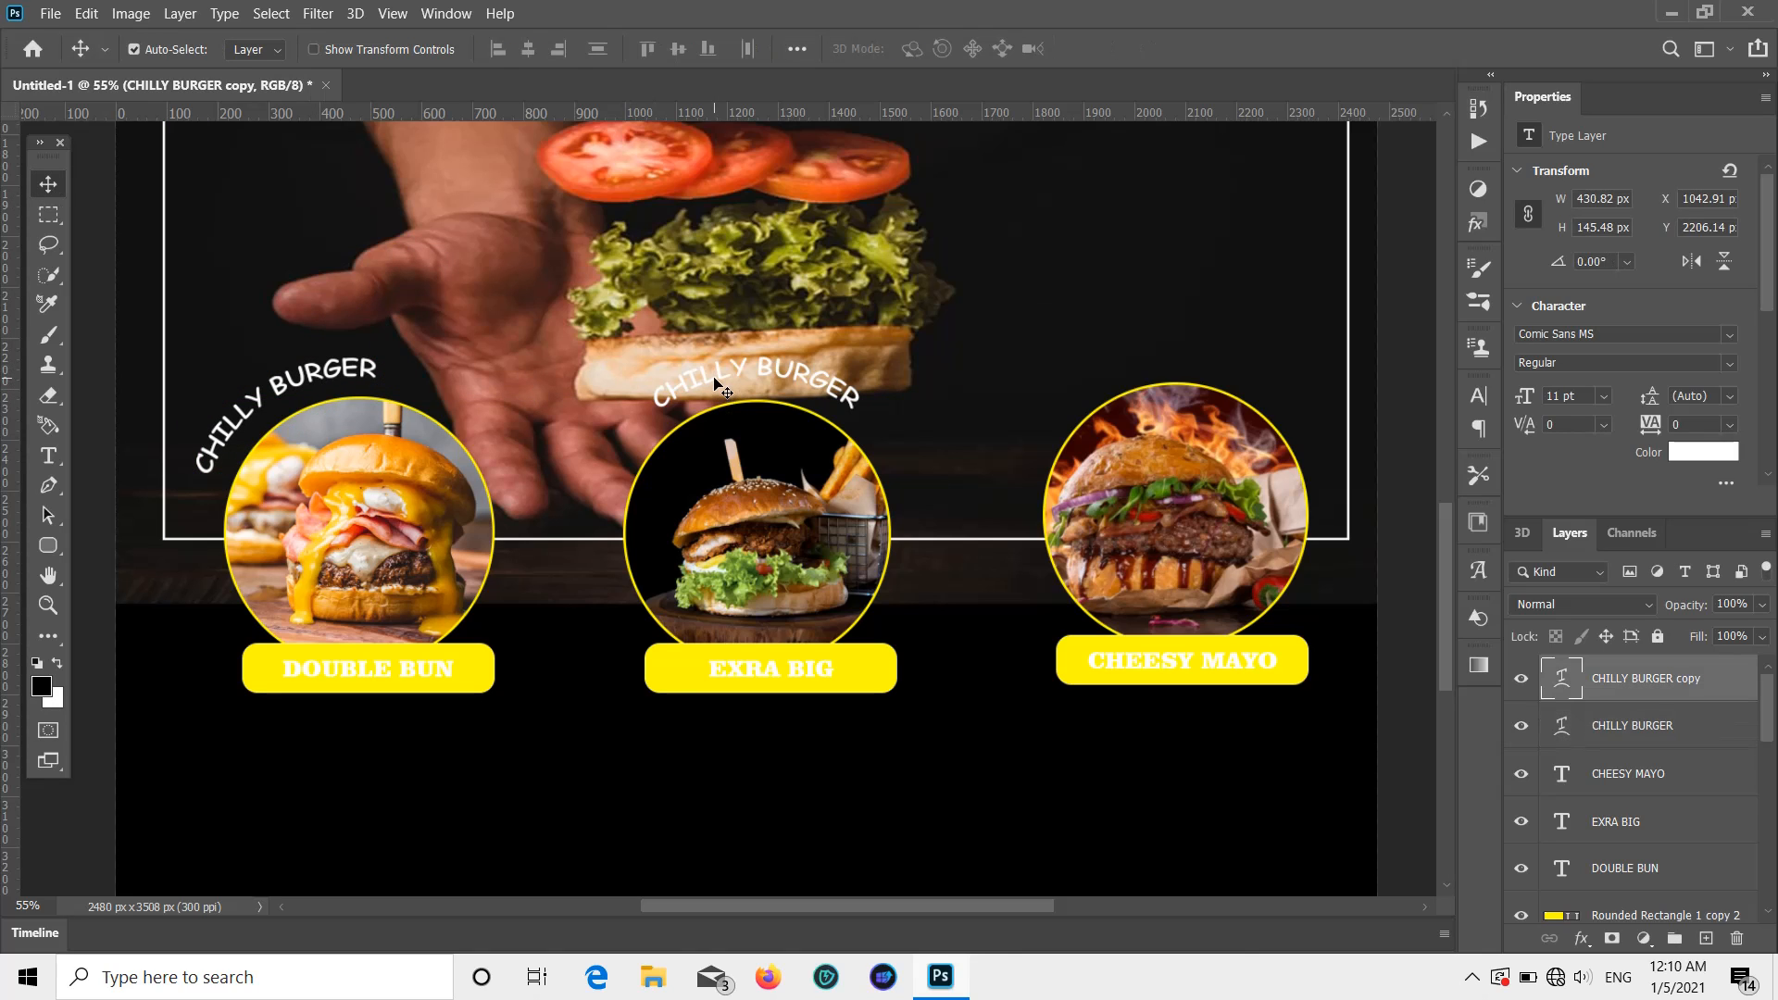
{"action": "left_click", "coordinate": [1522, 682]}
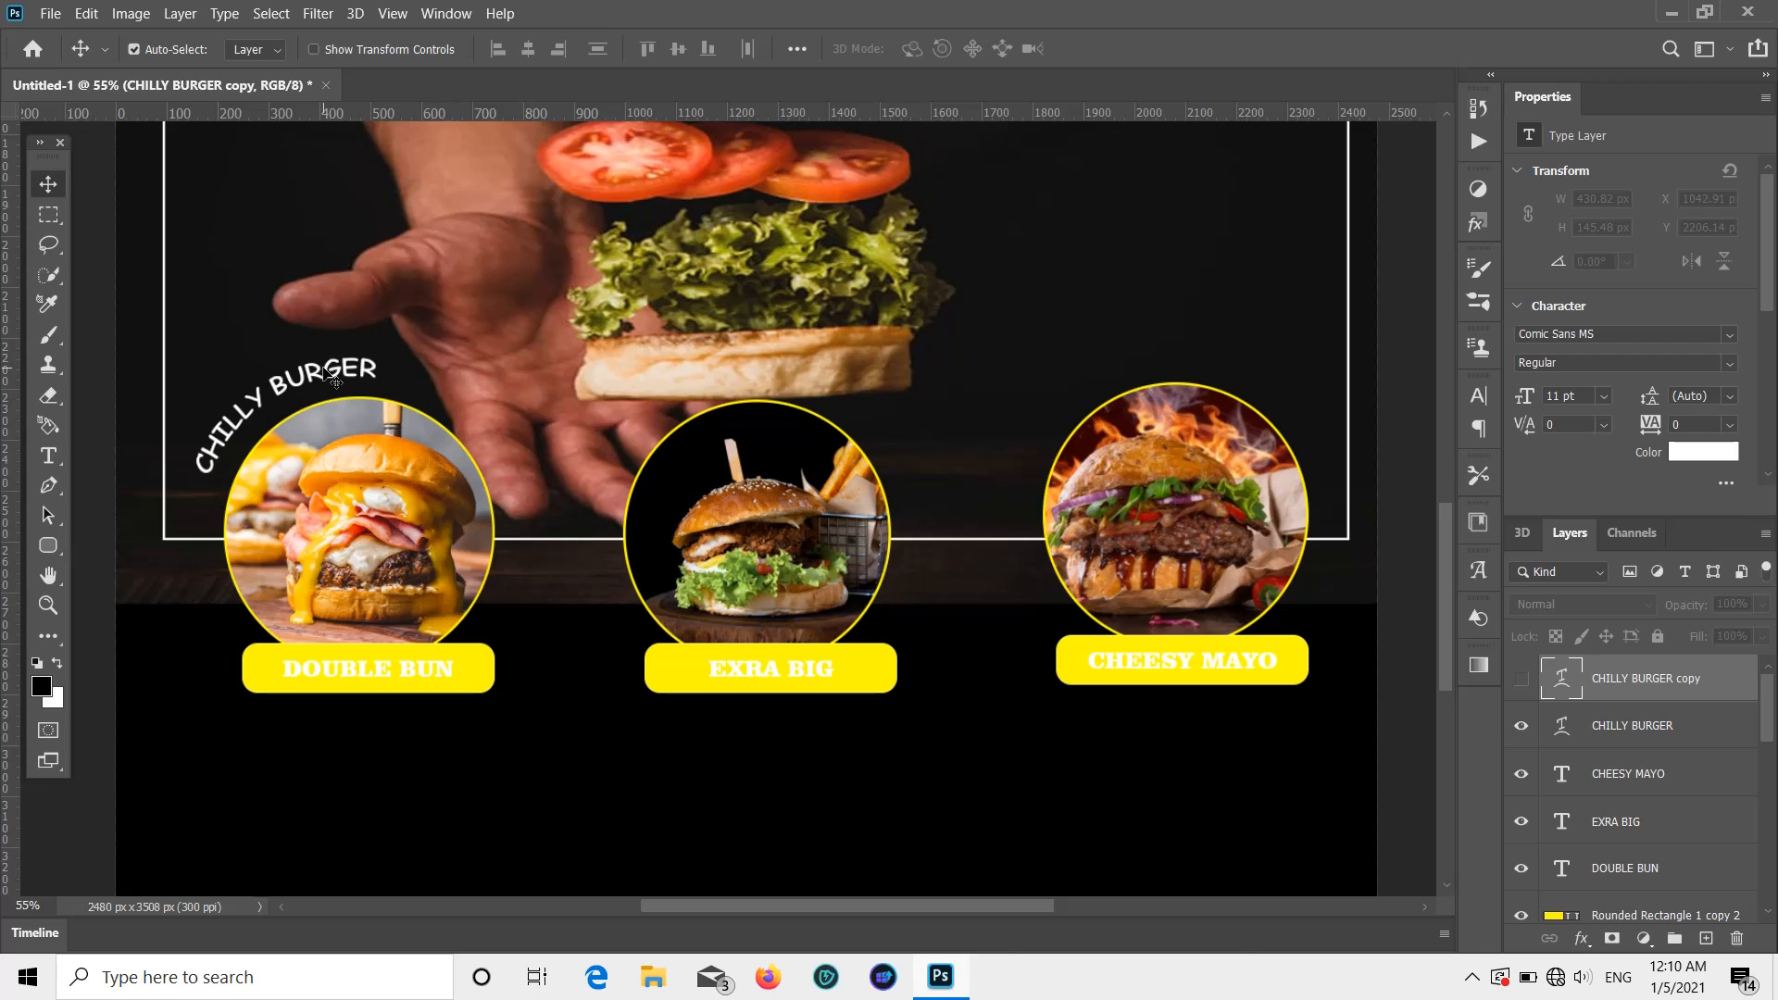
{"action": "left_click", "coordinate": [332, 375], "text": "alt"}
{"action": "left_click_drag", "start_coordinate": [331, 375], "coordinate": [706, 376]}
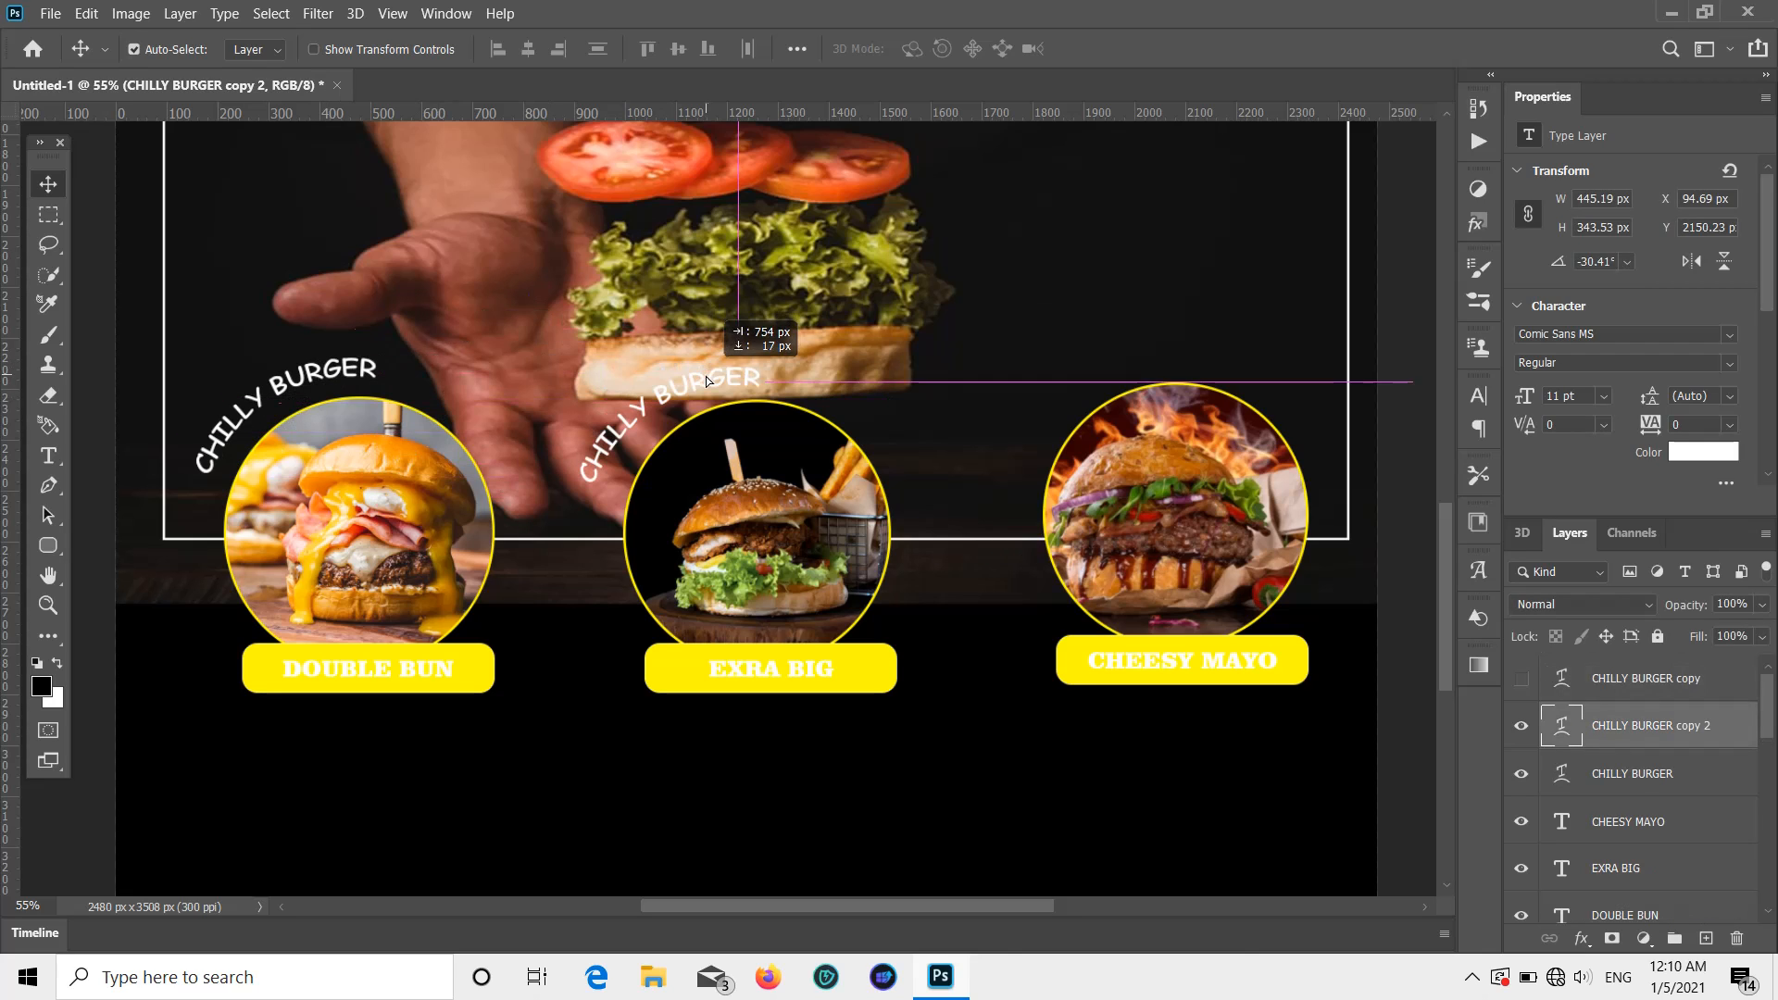
Step: Replace the wording of the middle circle's curved caption with BEEF CLASSIC
{"action": "double_click", "coordinate": [706, 376]}
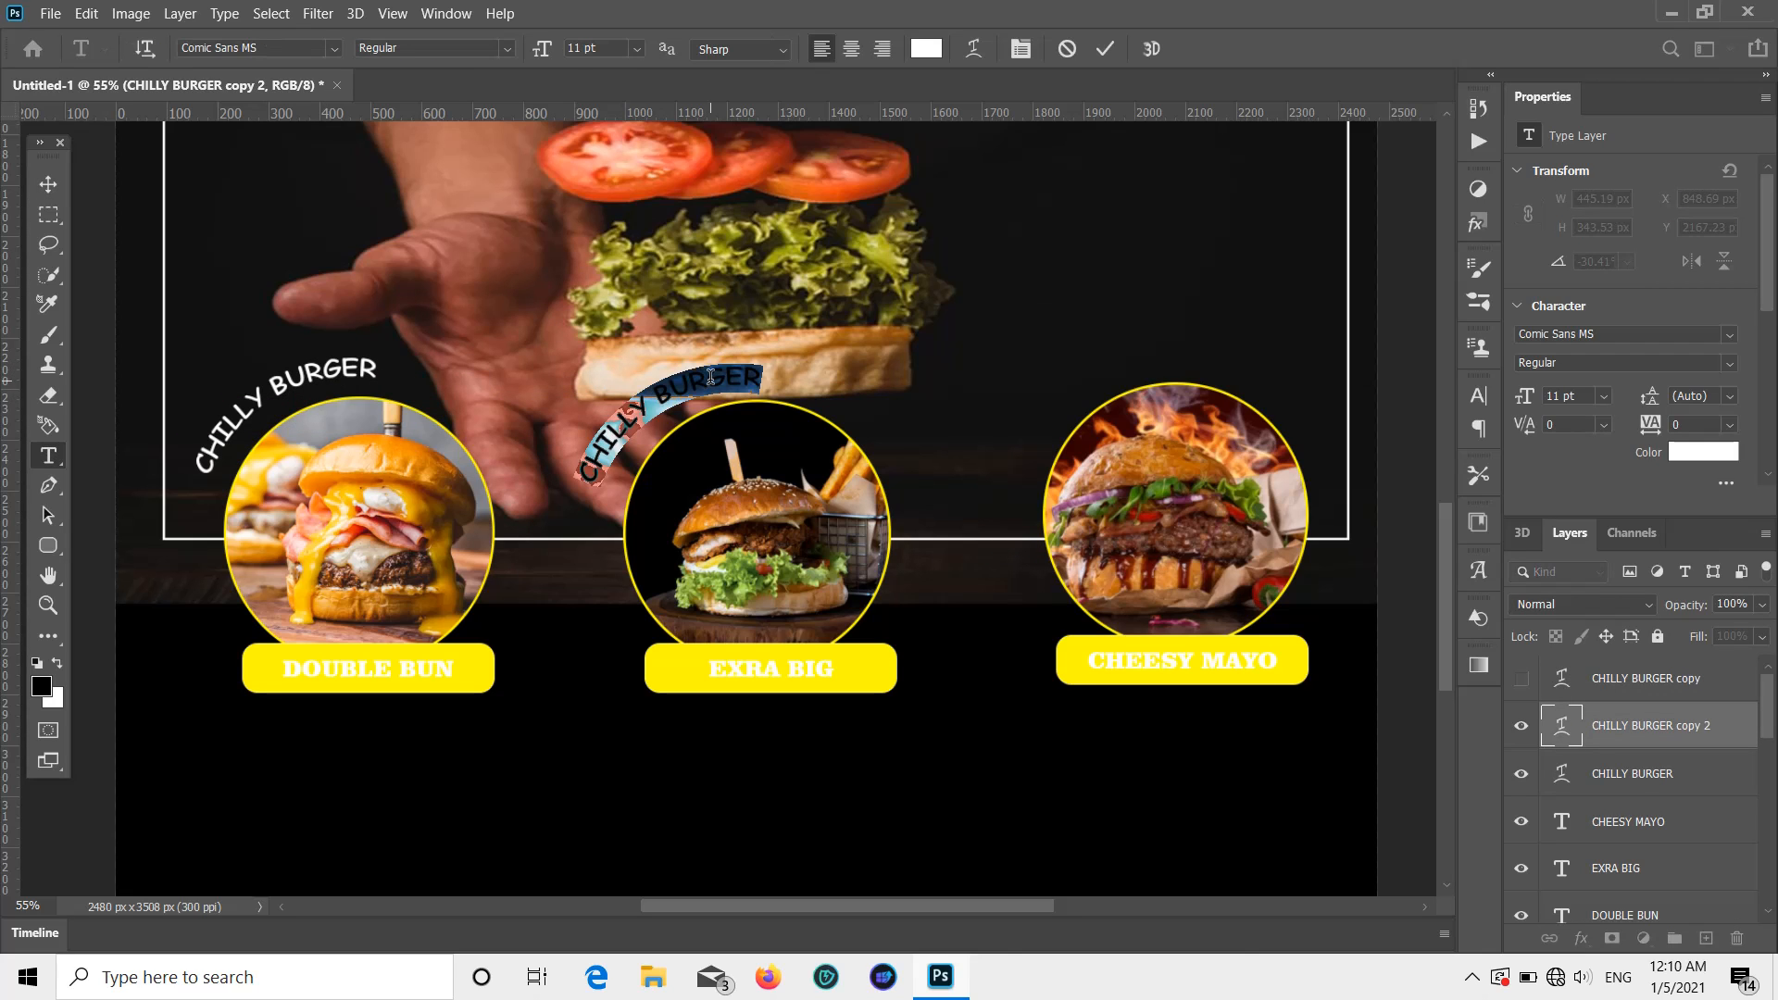
{"action": "key", "text": "BackSpace"}
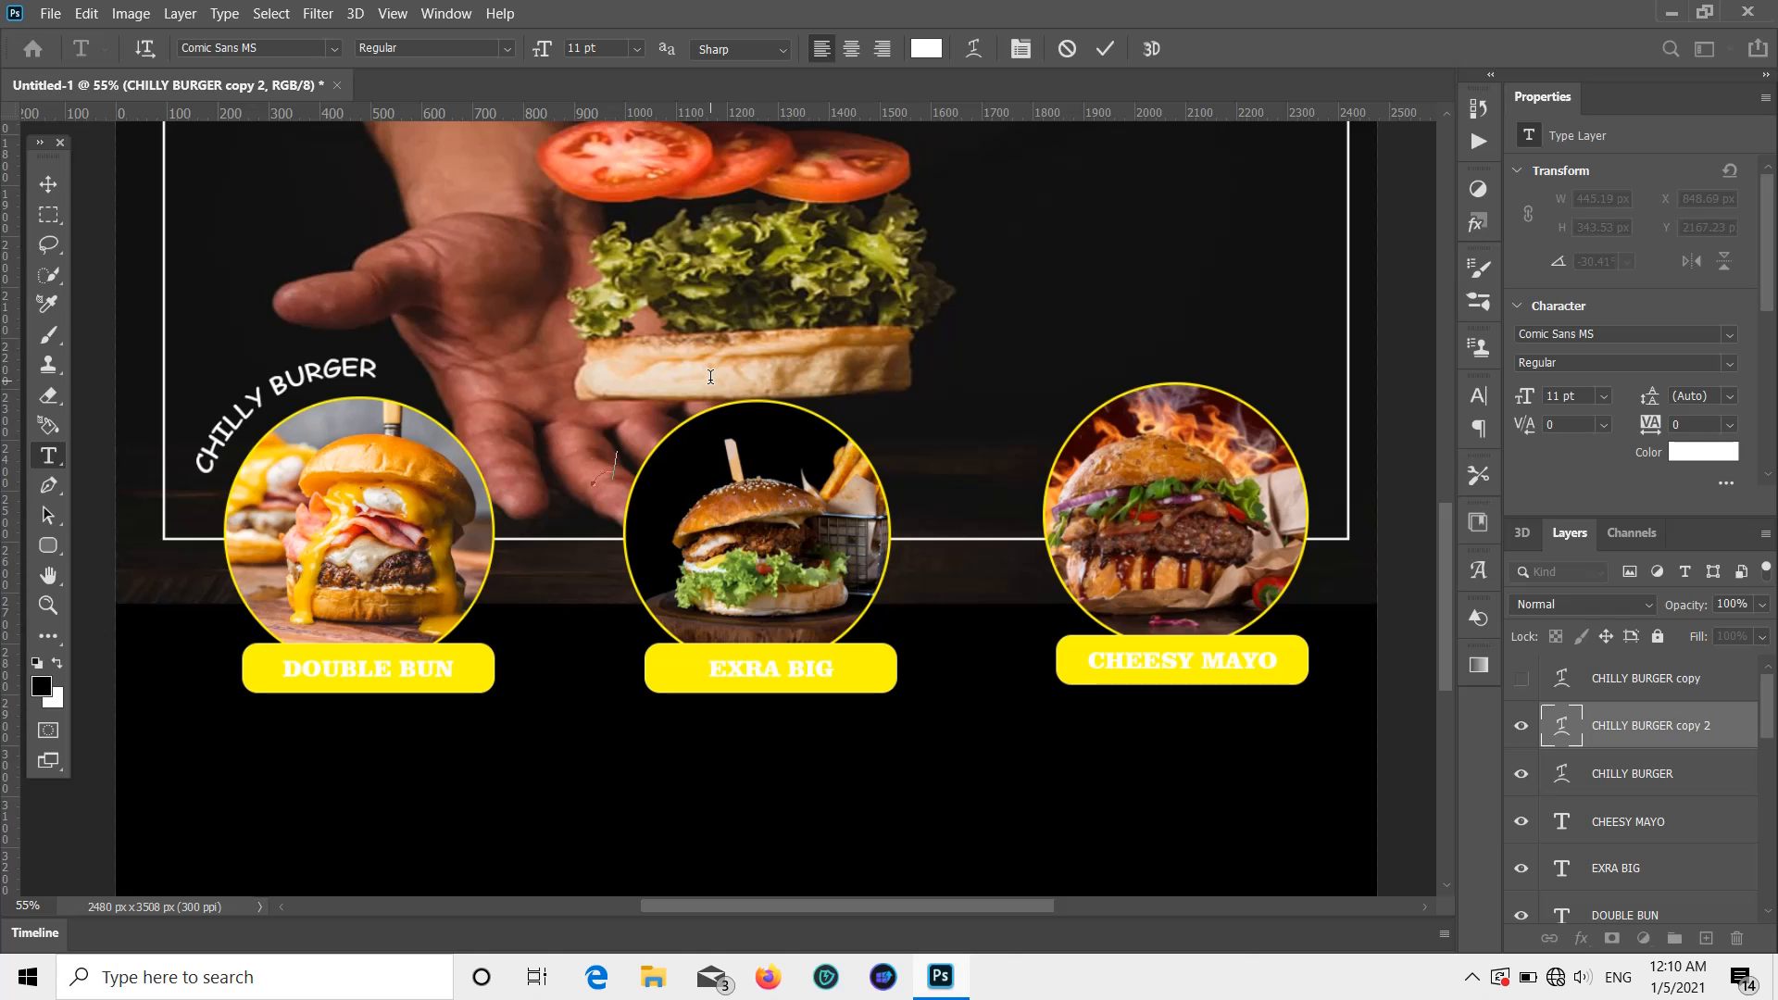
{"action": "type", "text": "BEEF CLAS"}
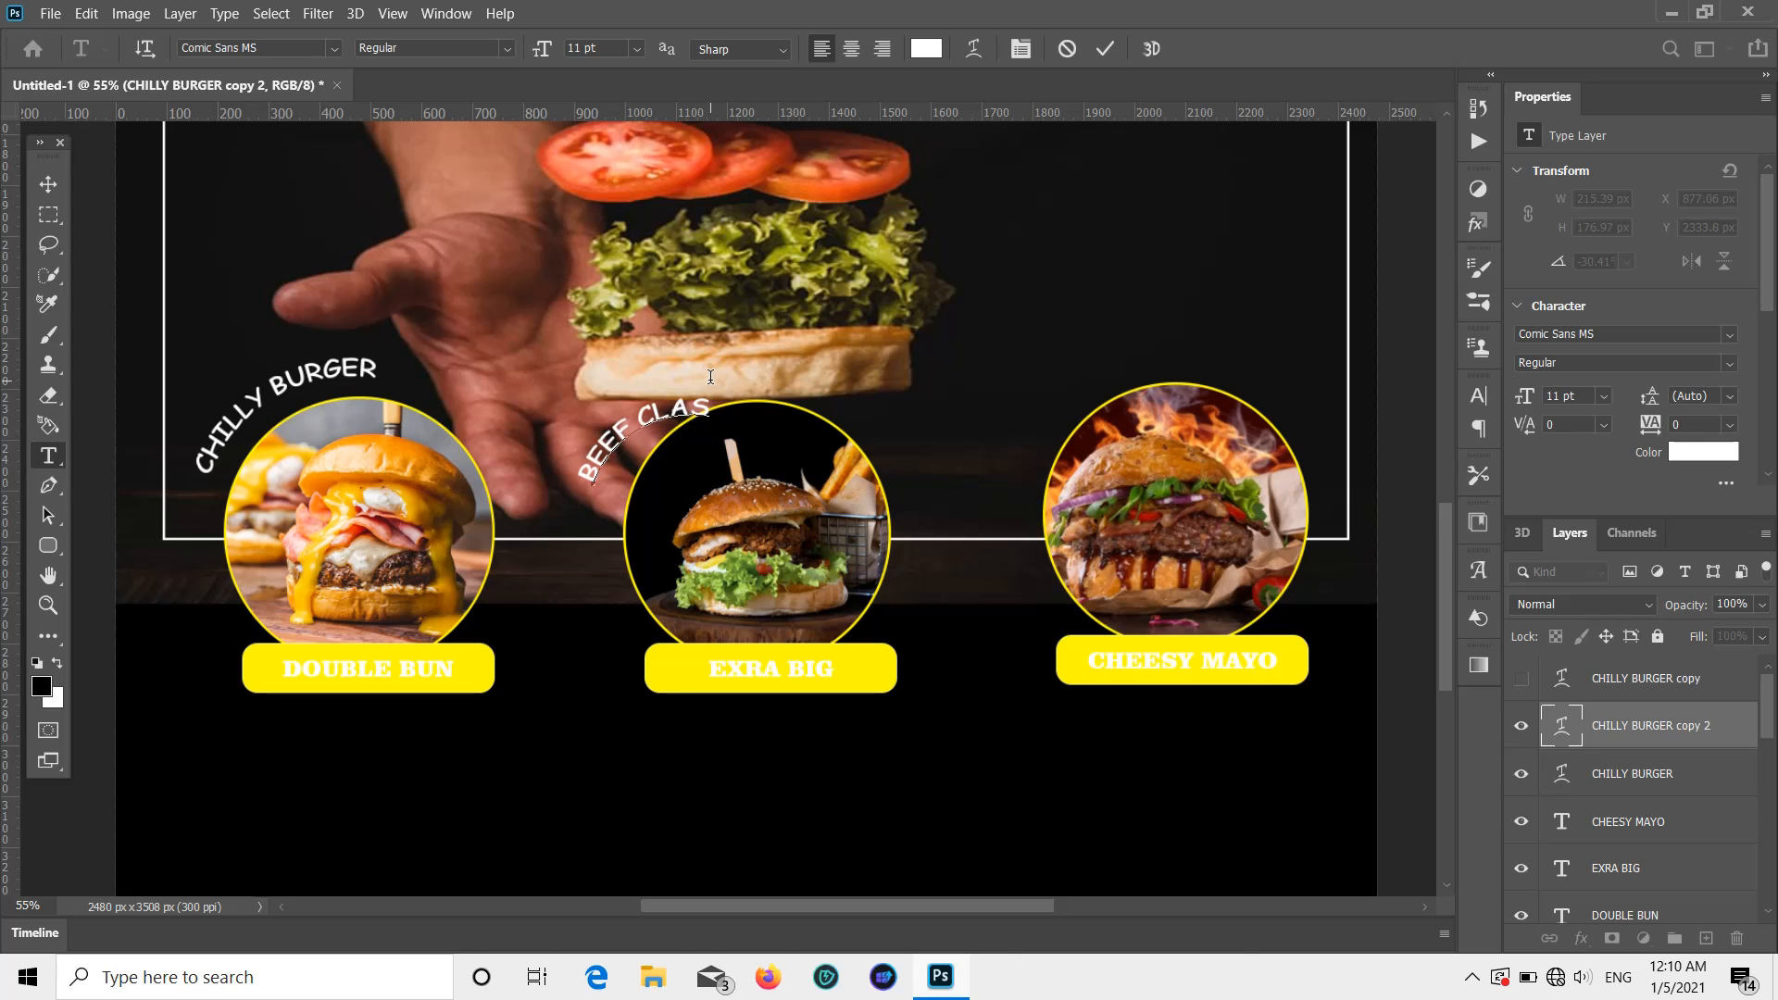
{"action": "type", "text": "SIC"}
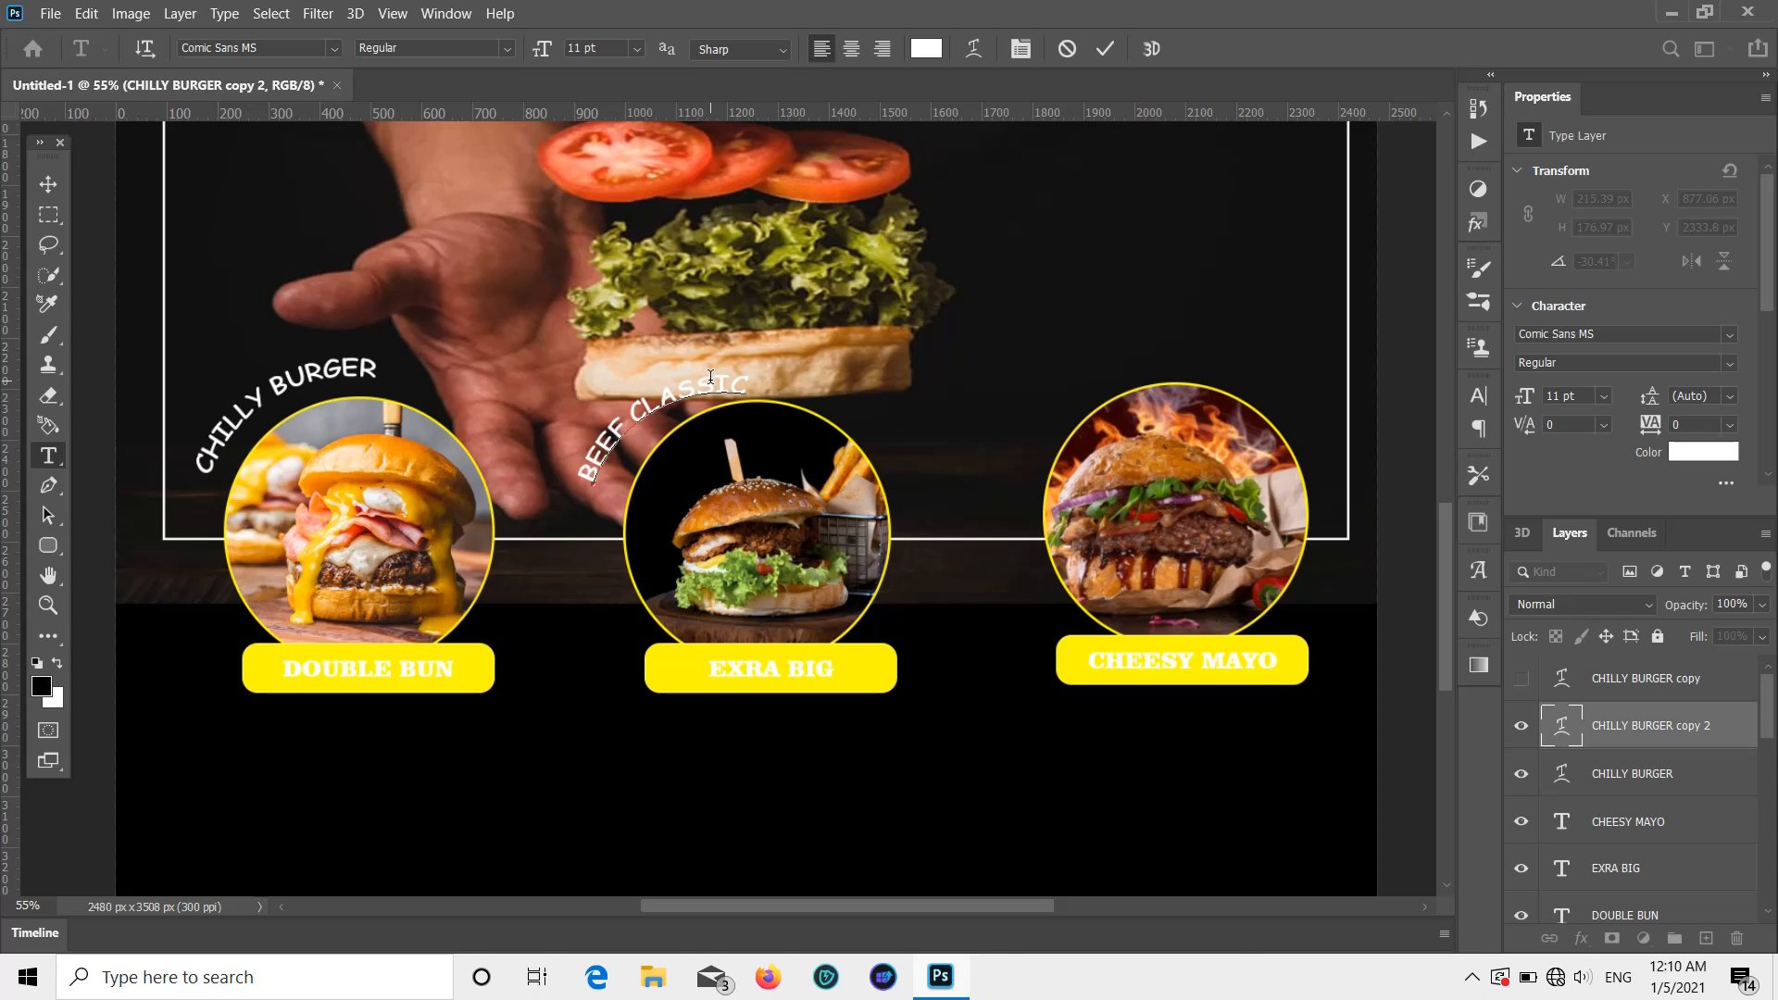
{"action": "left_click", "coordinate": [48, 183]}
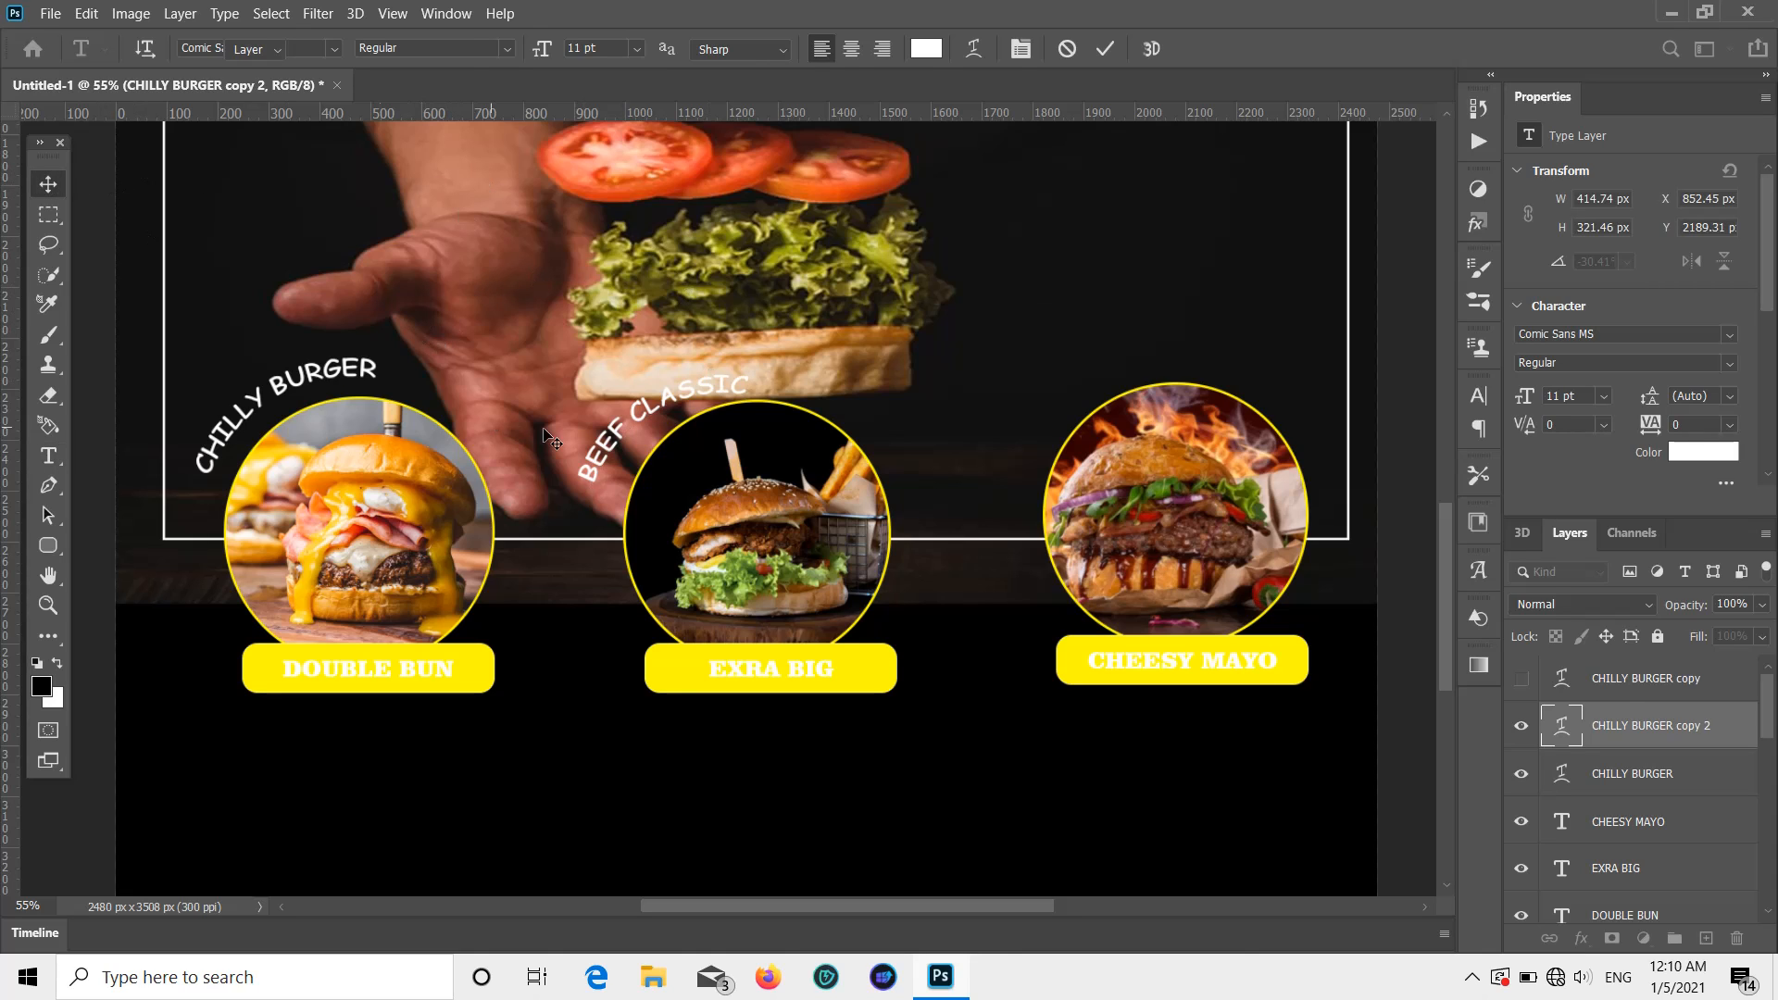
Step: Rotate the BEEF CLASSIC caption to about -36.48° and fit it along the middle circle's upper-left curve
{"action": "left_click_drag", "start_coordinate": [618, 428], "coordinate": [635, 428]}
{"action": "key", "text": "ctrl+t"}
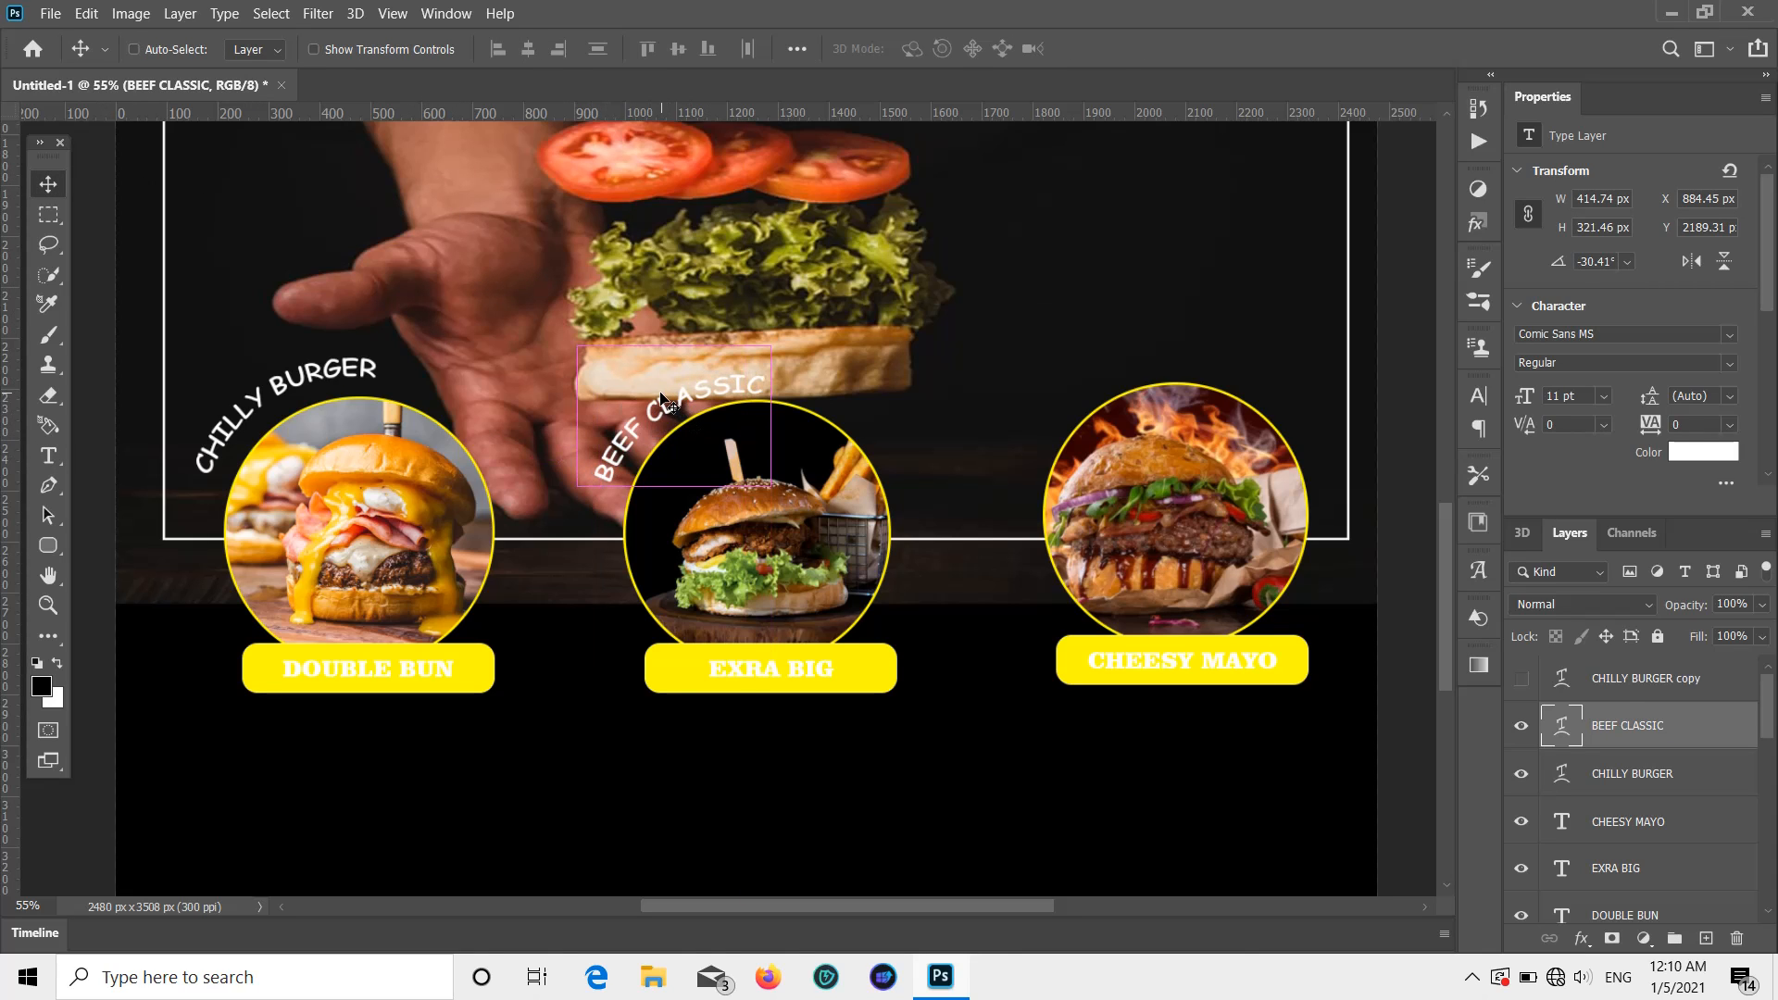
{"action": "left_click_drag", "start_coordinate": [794, 318], "coordinate": [818, 281]}
{"action": "key", "text": "Return"}
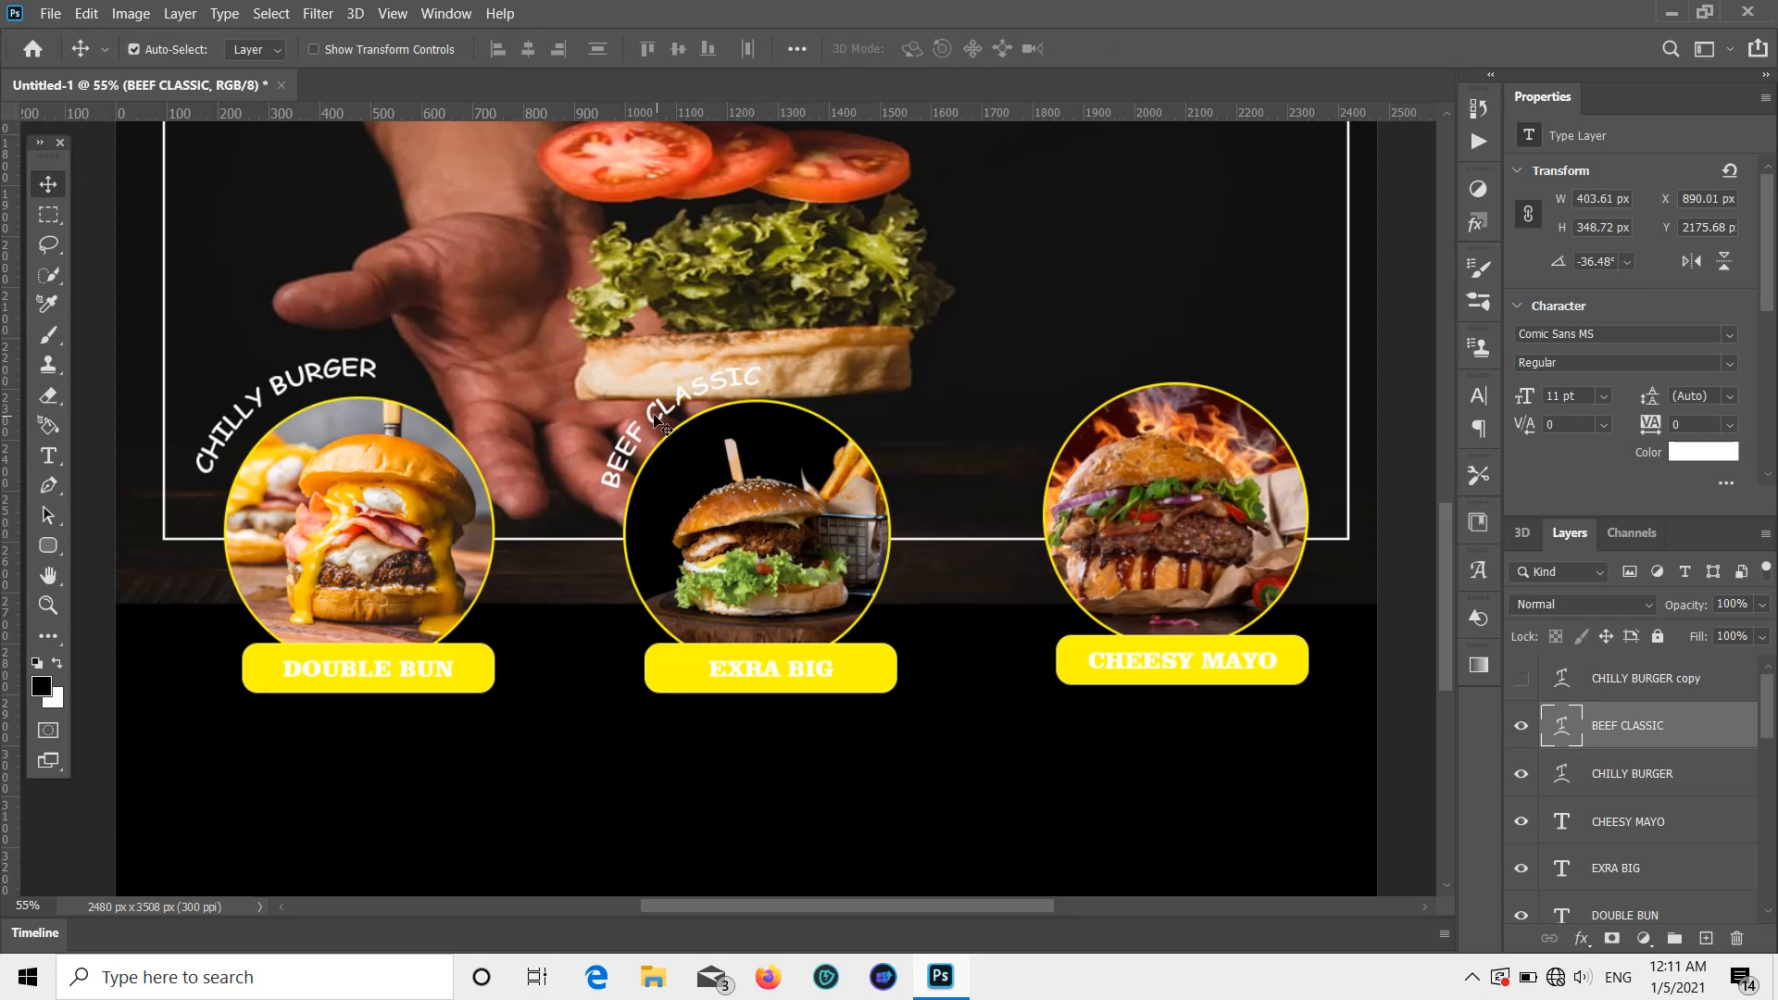
Step: Duplicate the BEEF CLASSIC caption onto the right circle's upper-left curve and change the copy's wording to BBQ BURGER
{"action": "left_click_drag", "start_coordinate": [661, 415], "coordinate": [1072, 404]}
{"action": "key", "text": "ctrl+j"}
{"action": "key", "text": "t"}
{"action": "left_click", "coordinate": [1167, 366]}
{"action": "key", "text": "ctrl+a"}
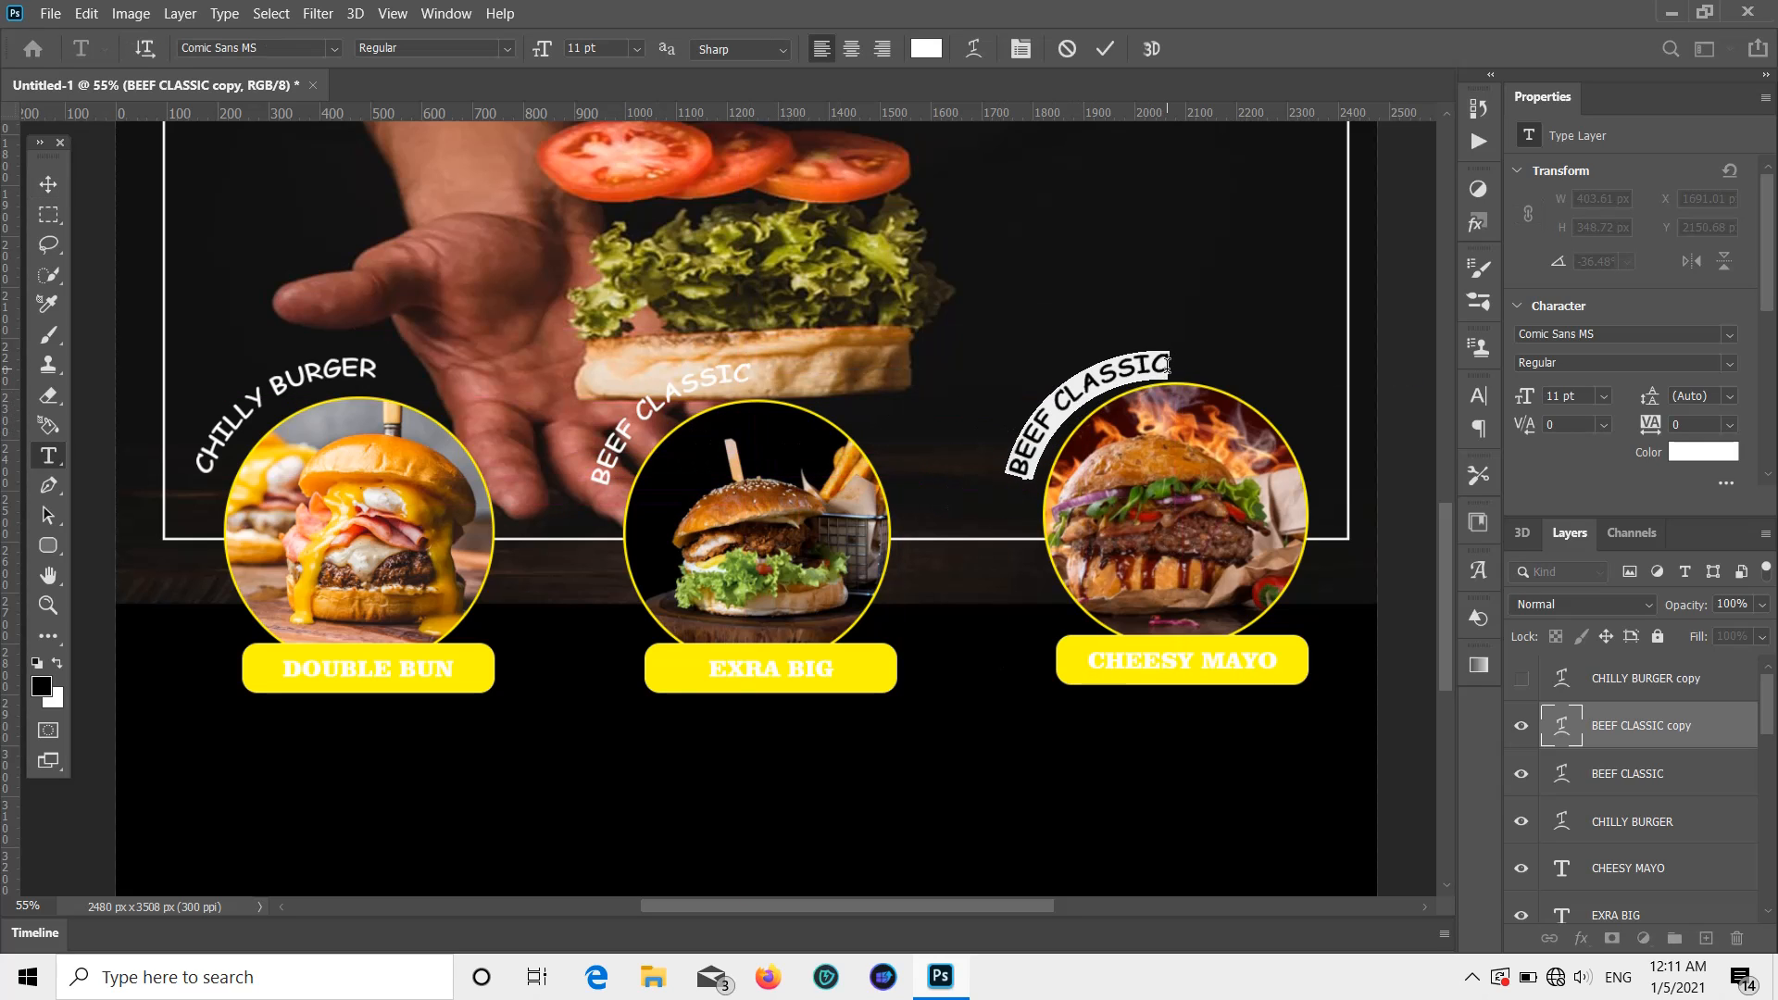
{"action": "key", "text": "BackSpace"}
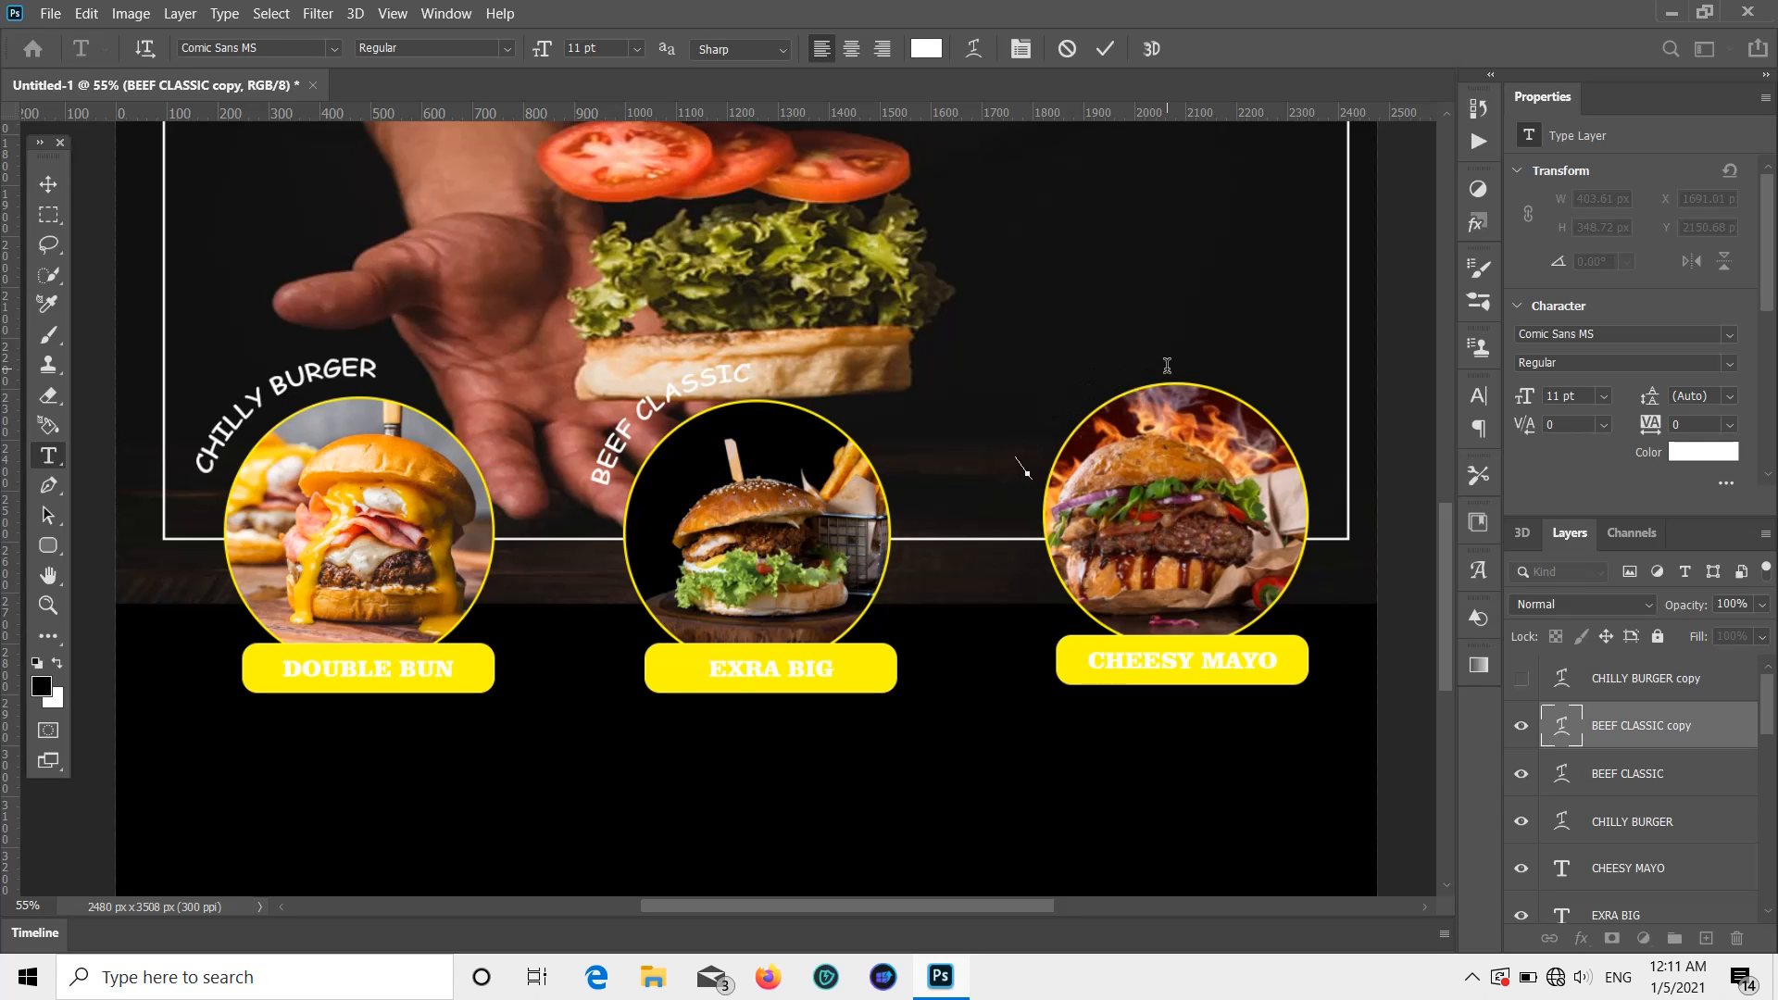
{"action": "type", "text": "BBQ BU"}
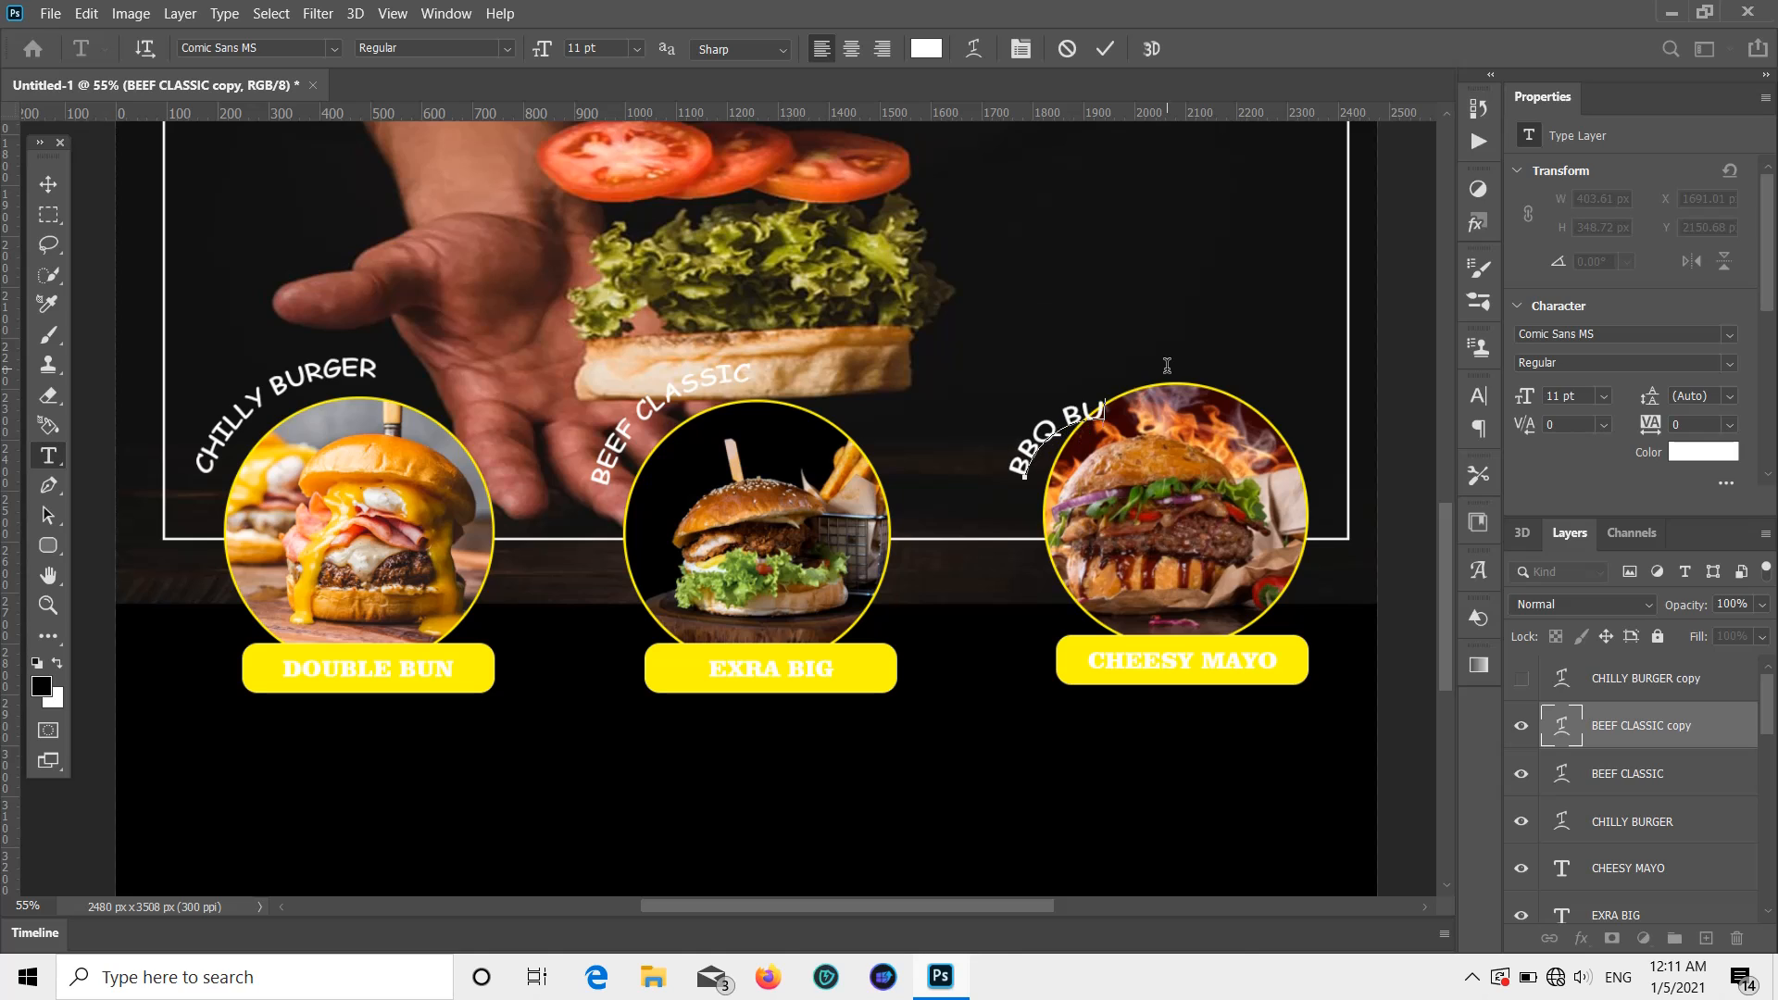
{"action": "type", "text": "RGER"}
{"action": "left_click", "coordinate": [48, 183]}
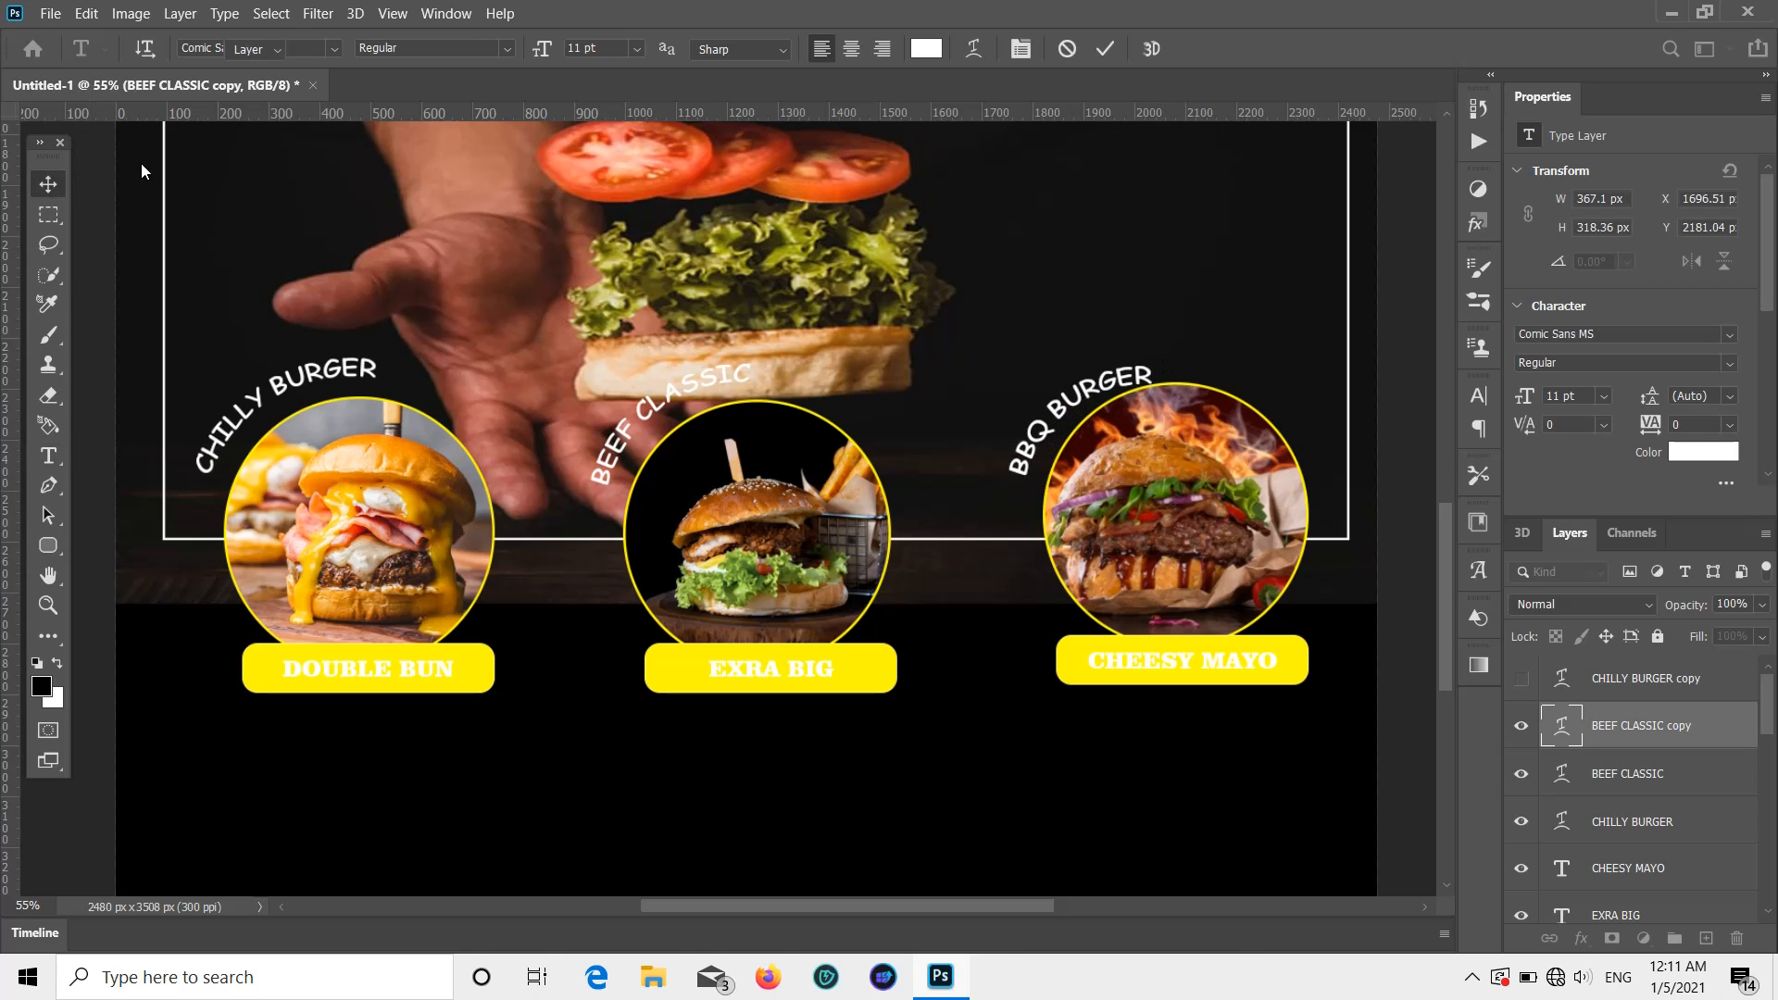
Step: Rotate the BBQ BURGER caption to about -43.40° and fit it along the right circle's upper-left curve
{"action": "left_click_drag", "start_coordinate": [1053, 420], "coordinate": [1053, 415]}
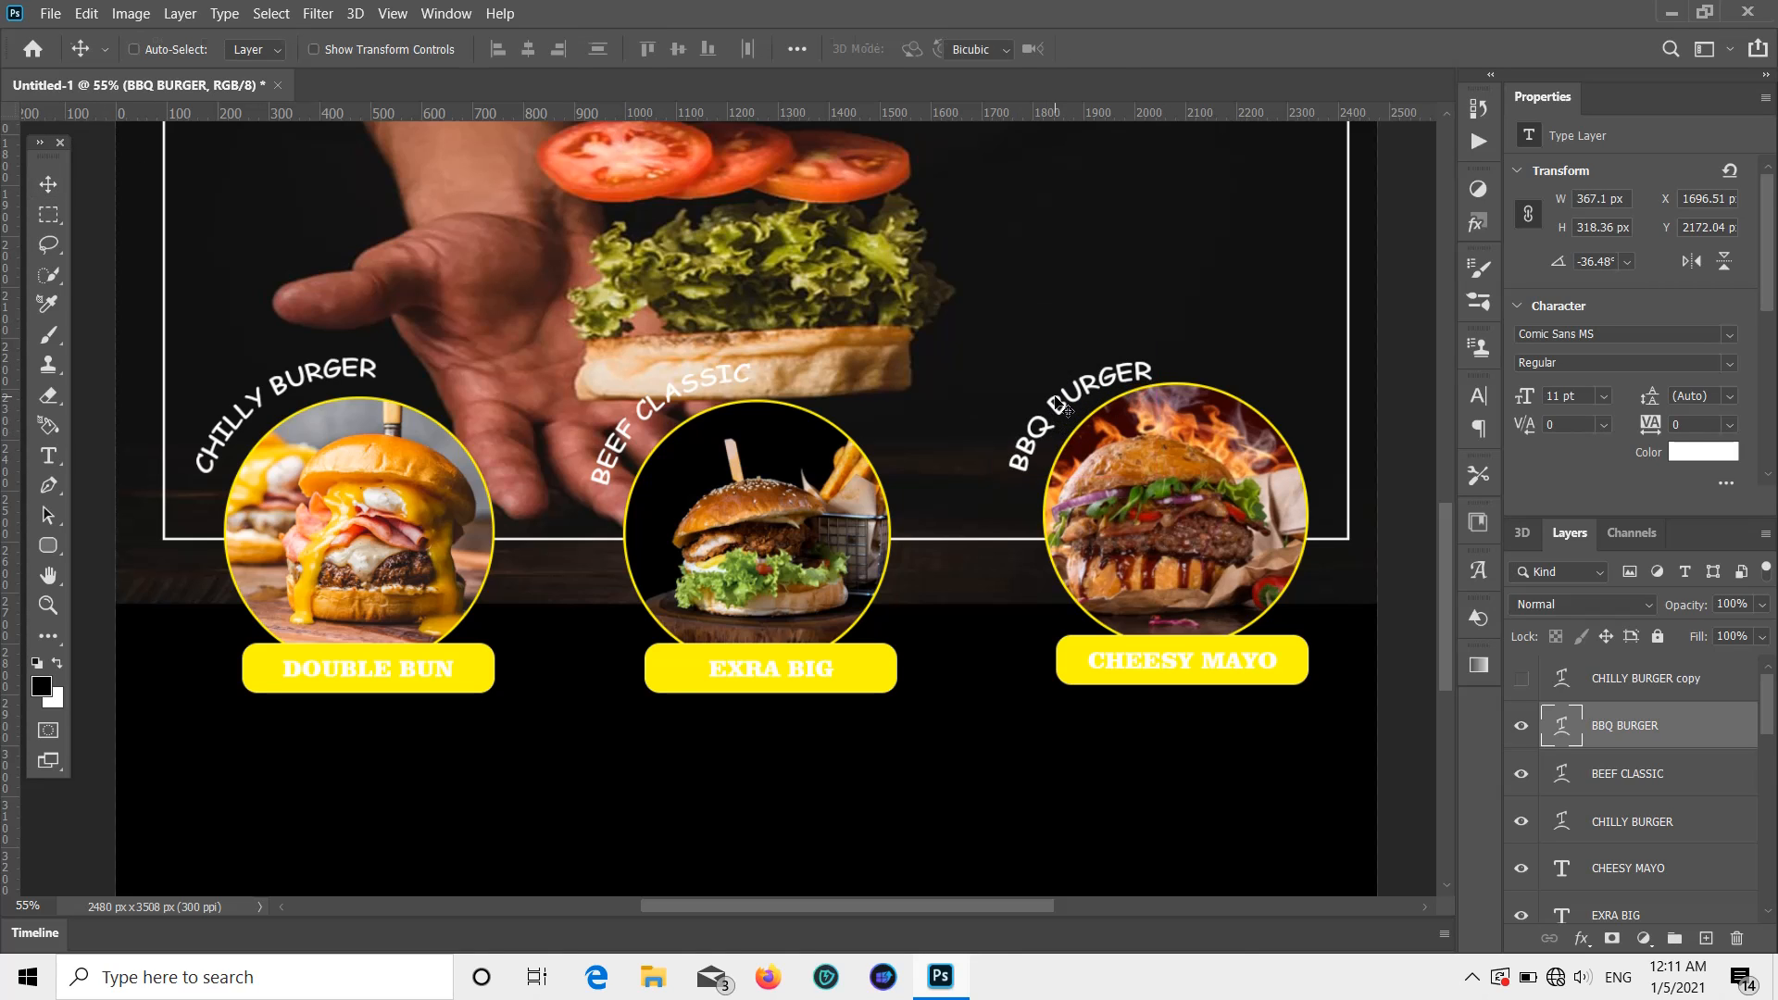
{"action": "key", "text": "ctrl+t"}
{"action": "left_click_drag", "start_coordinate": [1194, 319], "coordinate": [1236, 267]}
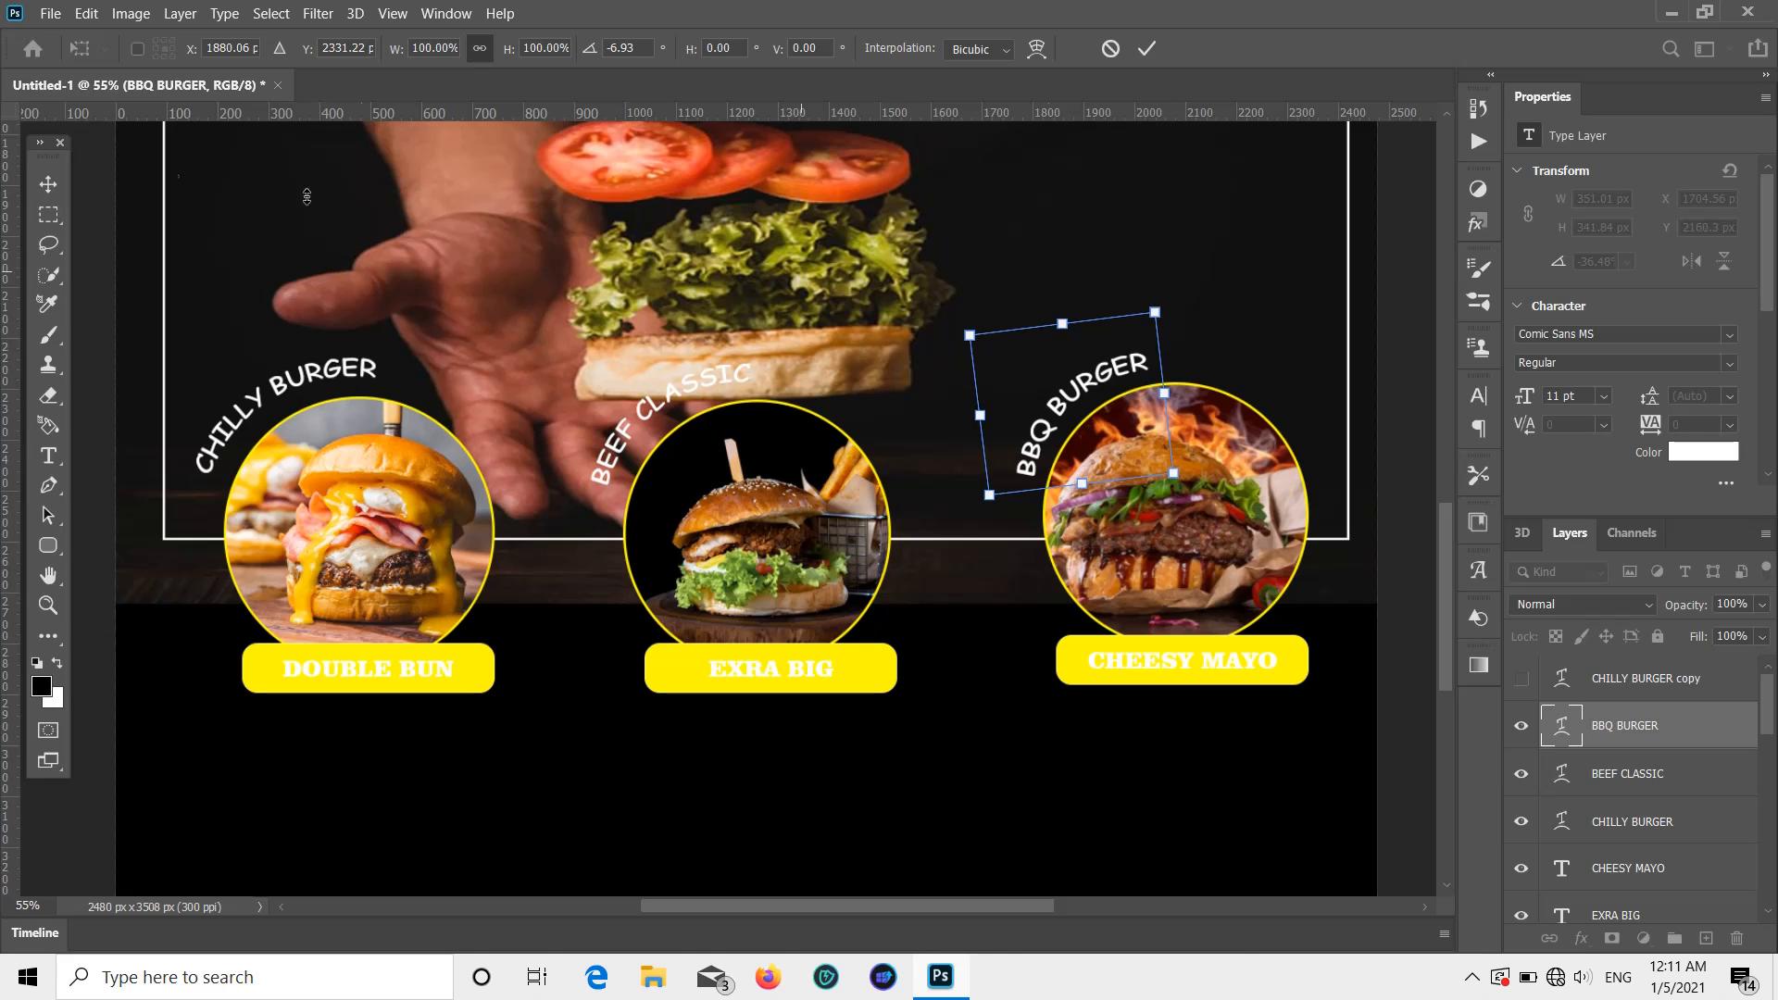
{"action": "key", "text": "Return"}
{"action": "scroll", "coordinate": [1047, 690], "scroll_direction": "down", "scroll_amount": 1}
{"action": "scroll", "coordinate": [1046, 690], "scroll_direction": "up", "scroll_amount": 1}
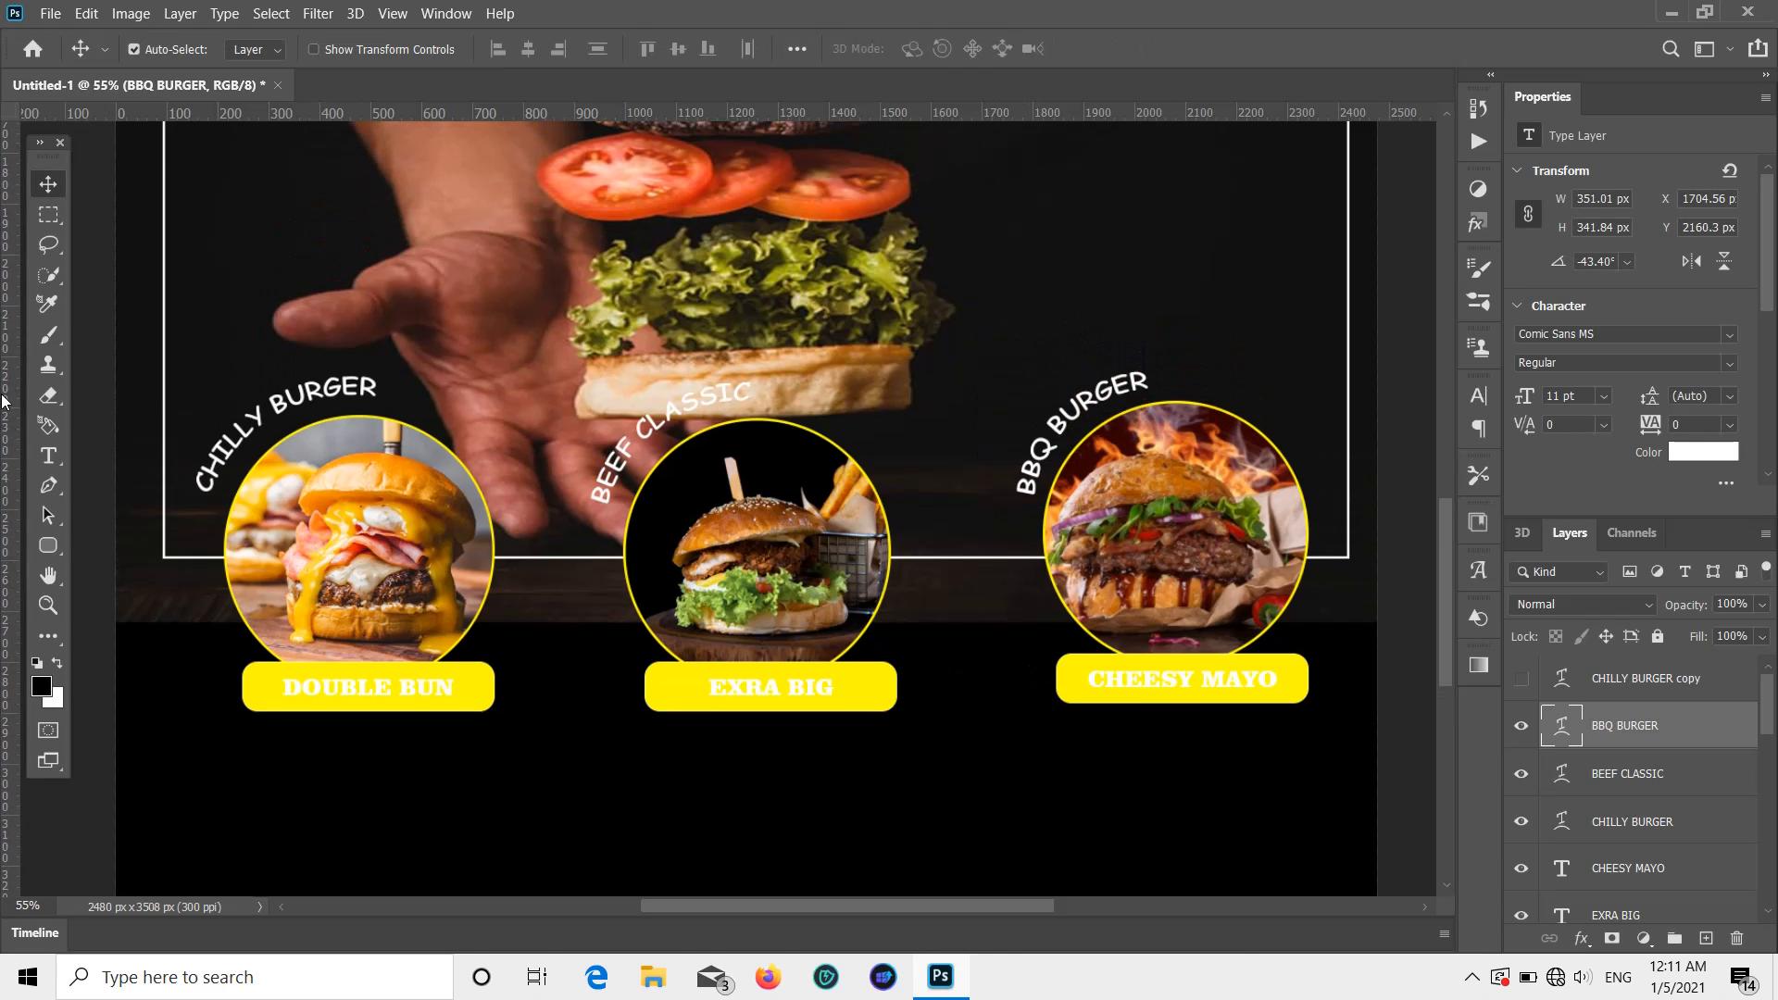
{"action": "left_click", "coordinate": [46, 548]}
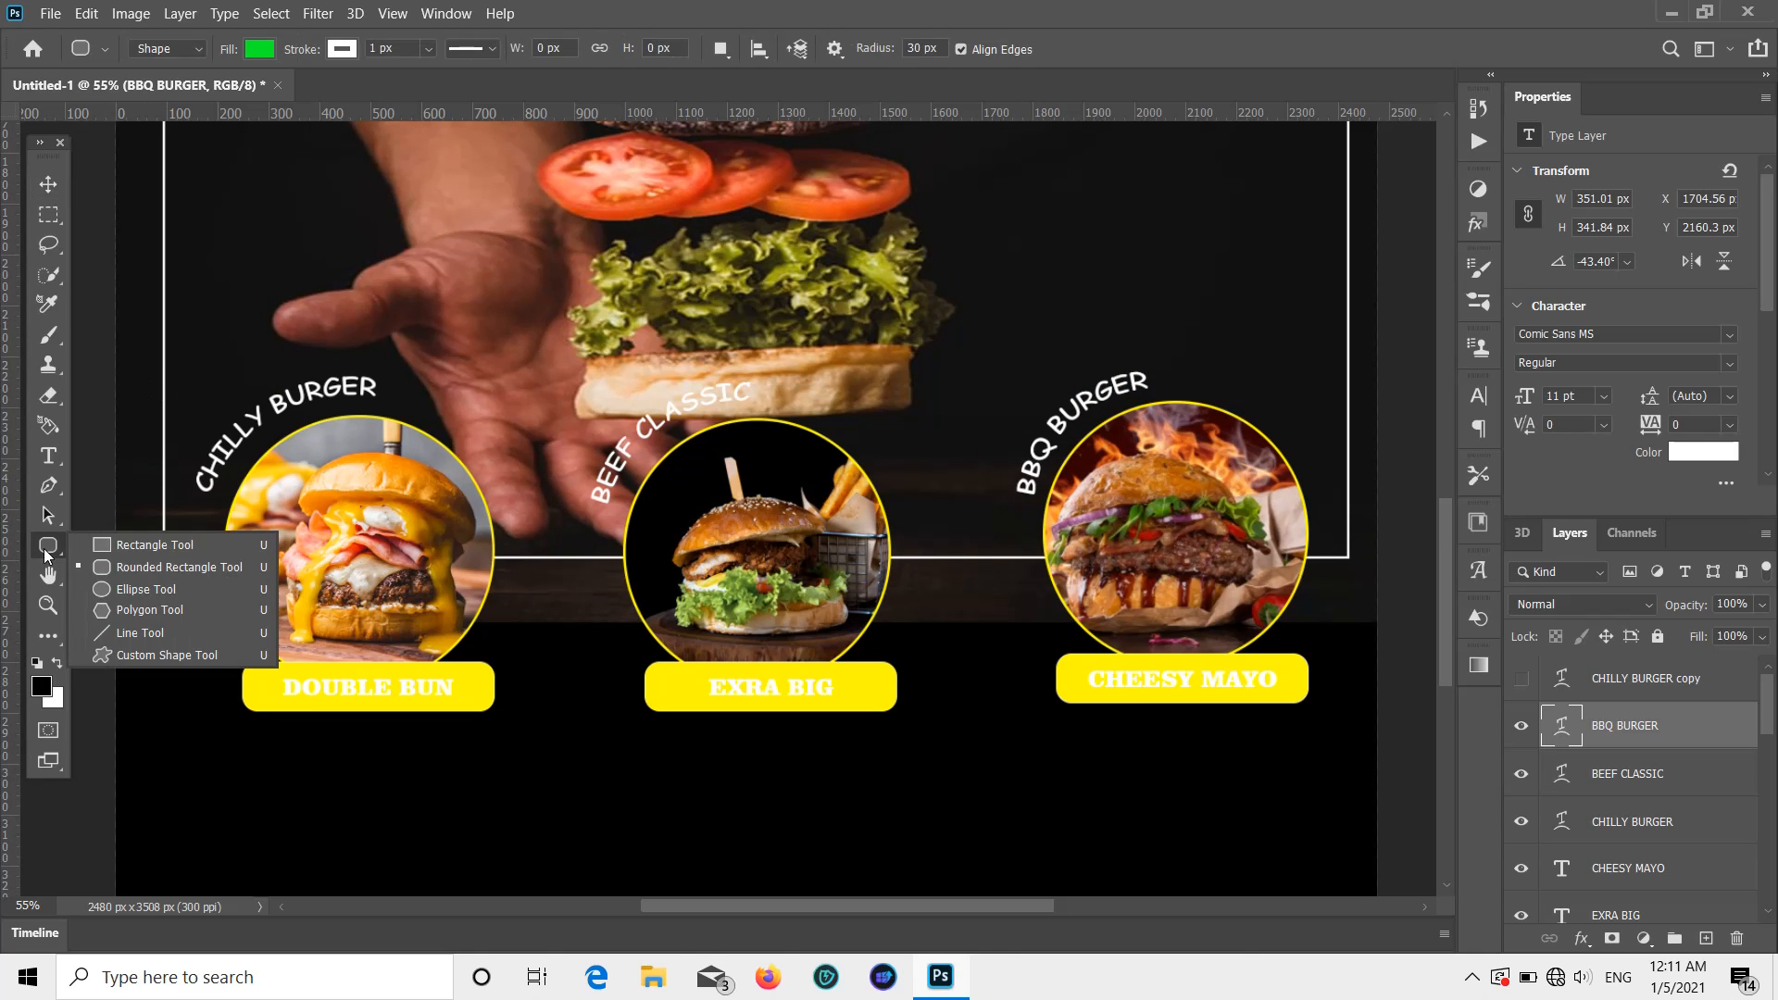
{"action": "left_click", "coordinate": [130, 609]}
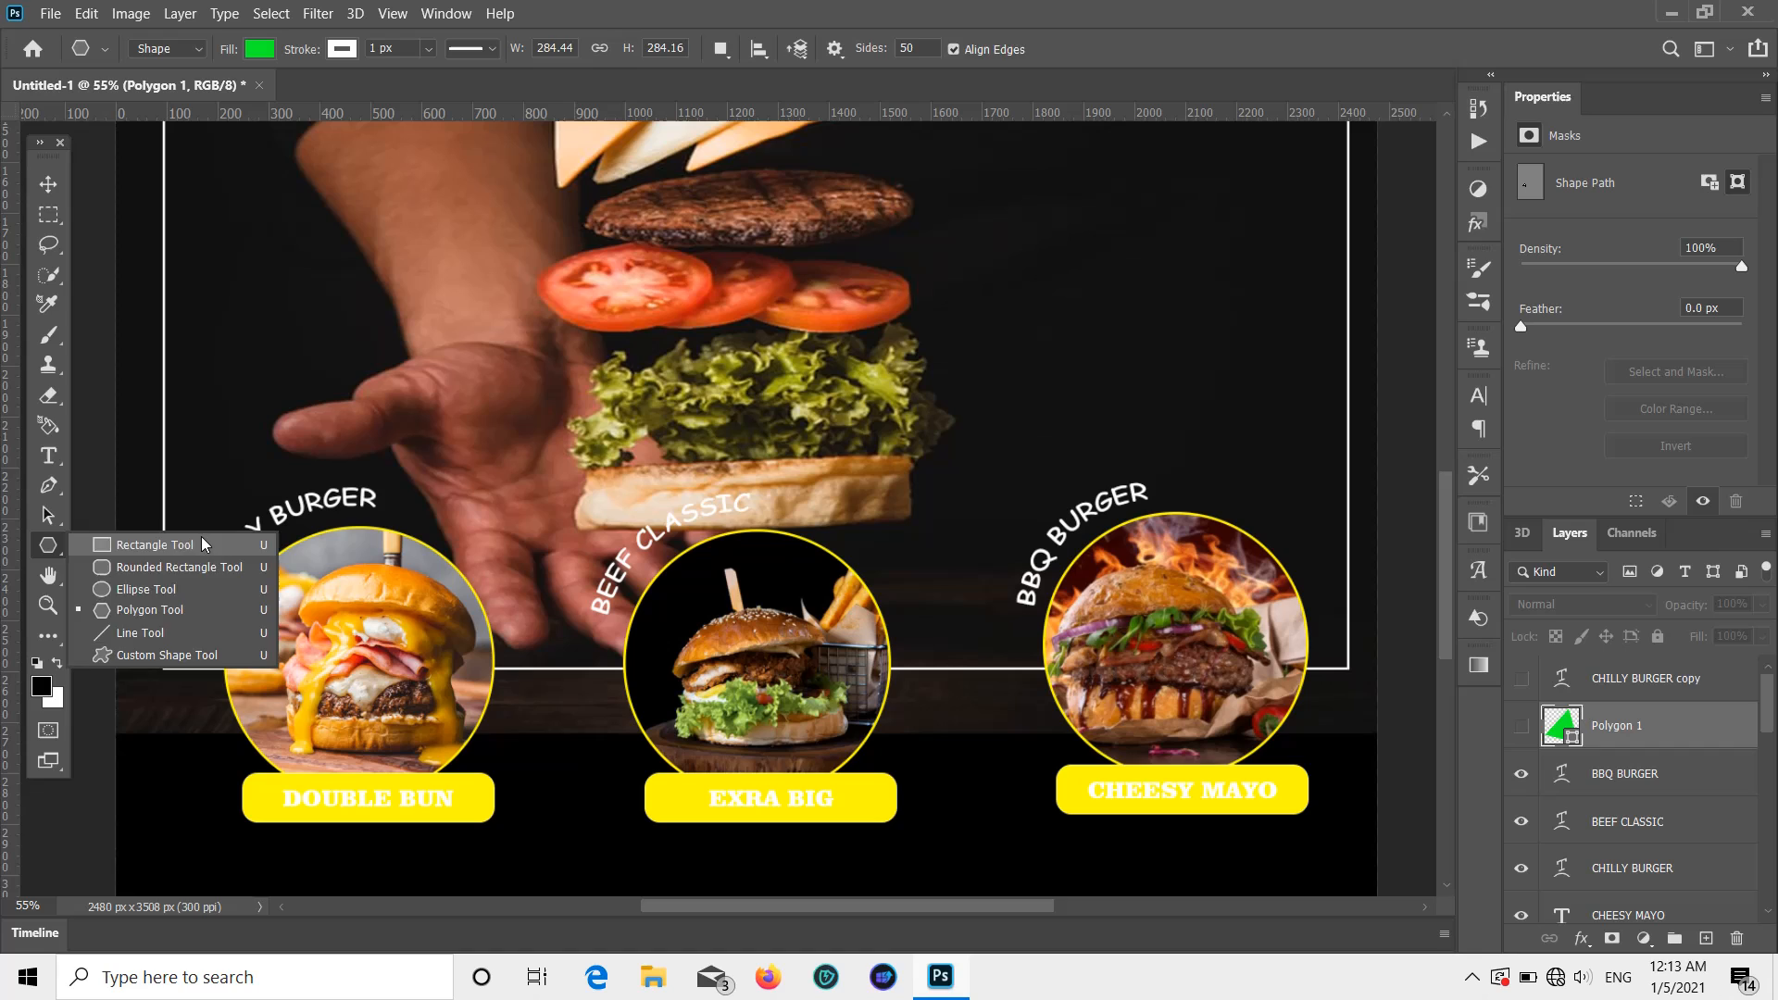
{"action": "left_click", "coordinate": [203, 545]}
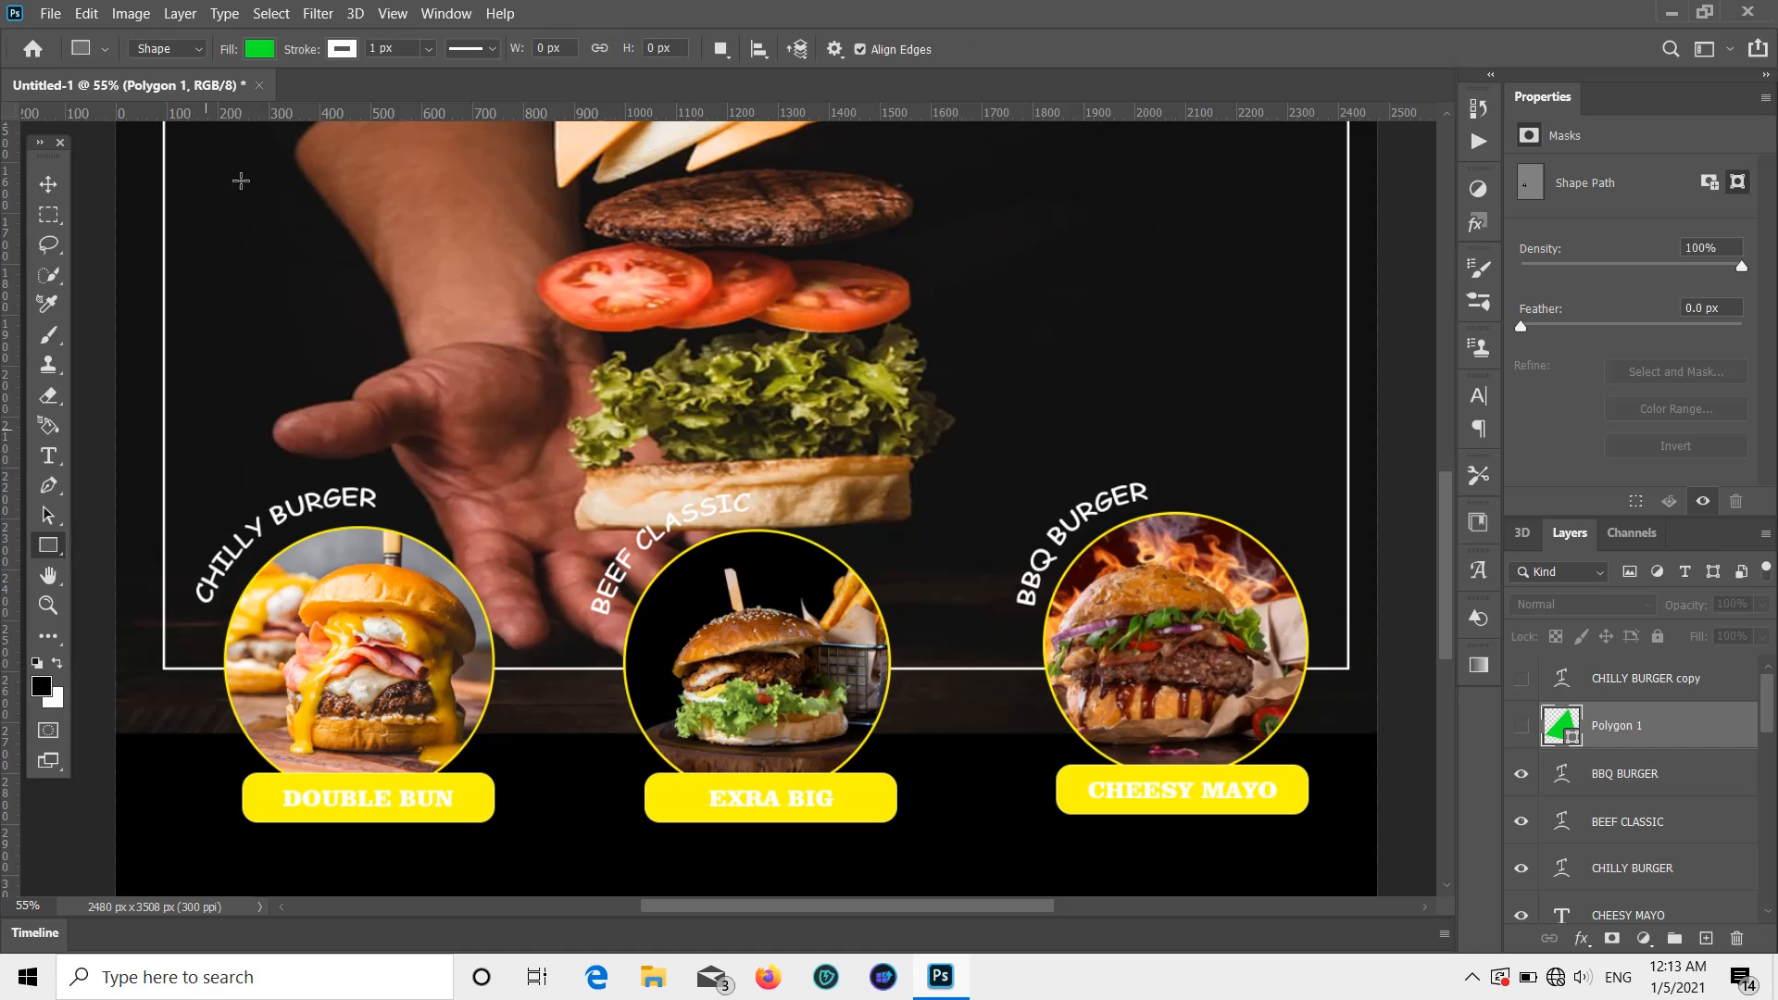
{"action": "left_click", "coordinate": [196, 48]}
{"action": "left_click", "coordinate": [200, 51]}
{"action": "left_click", "coordinate": [104, 50]}
{"action": "left_click", "coordinate": [105, 50]}
Step: Draw a circle of about 253 × 257 px over the upper-right edge of the DOUBLE BUN burger photo
{"action": "right_click", "coordinate": [56, 547]}
{"action": "left_click", "coordinate": [139, 589]}
{"action": "mouse_move", "coordinate": [428, 529]}
{"action": "left_mouse_down"}
{"action": "mouse_move", "coordinate": [500, 569]}
{"action": "mouse_move", "coordinate": [556, 660]}
{"action": "left_mouse_up"}
Step: Fill the new circle with red and remove its stroke
{"action": "left_click", "coordinate": [1526, 280]}
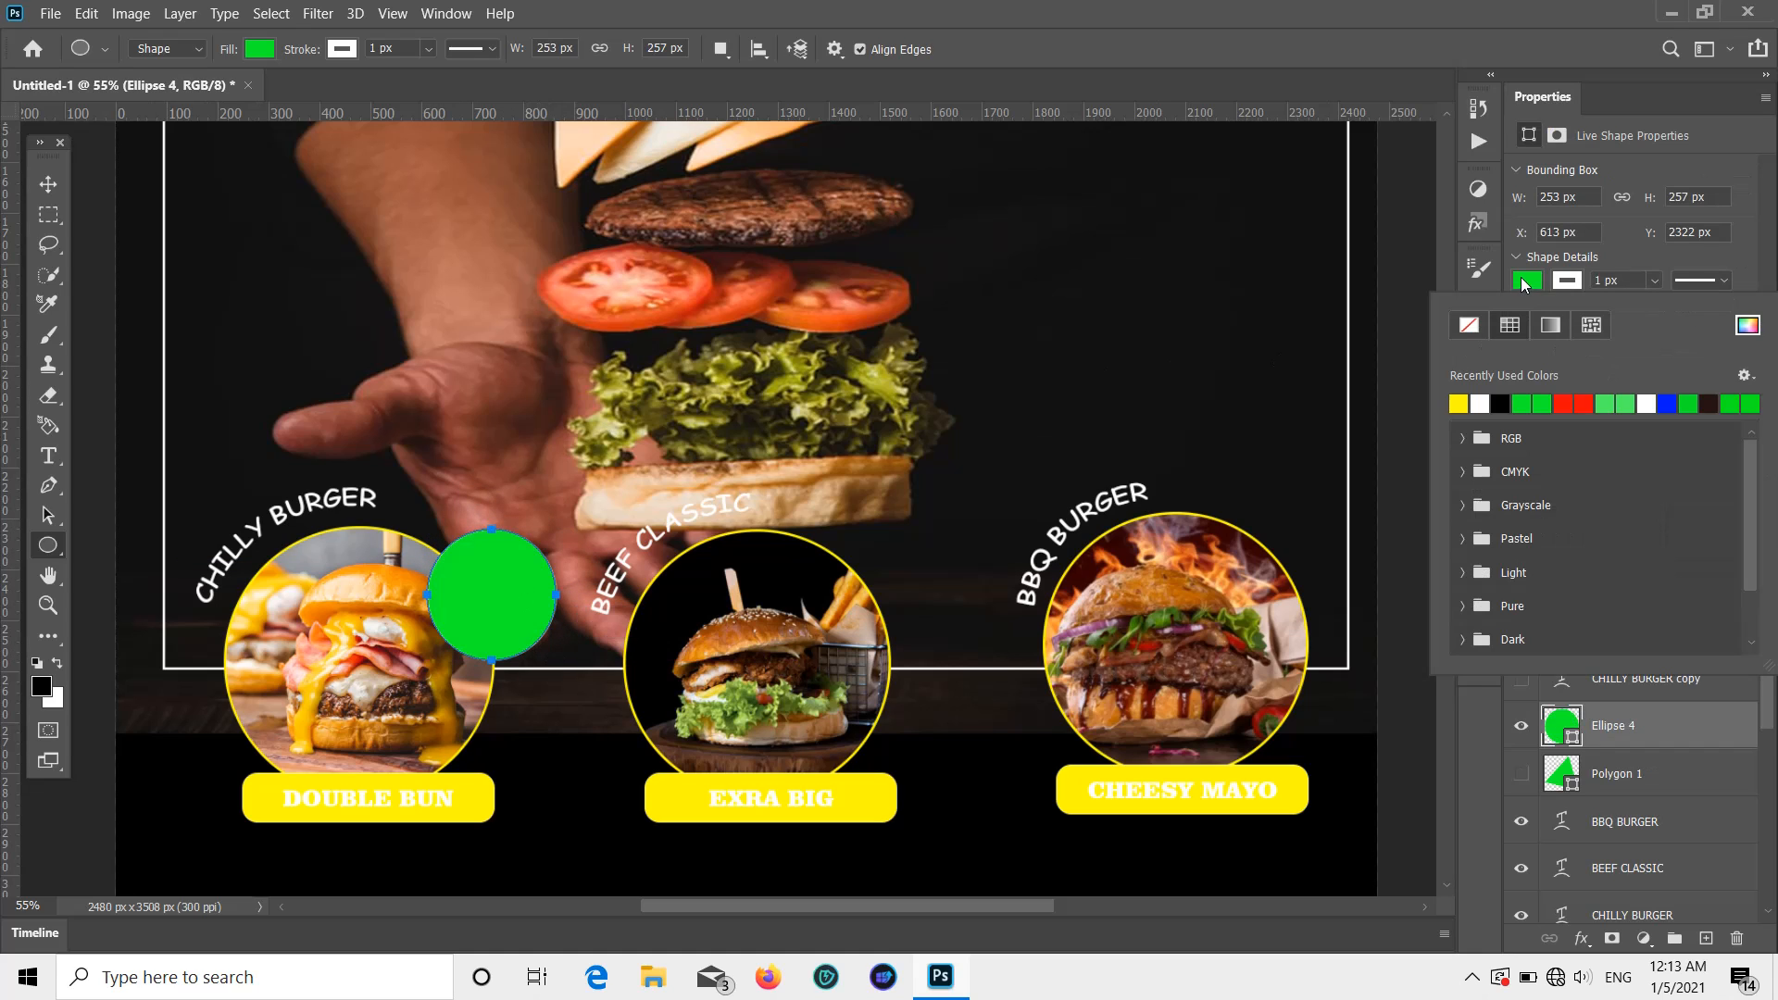
{"action": "left_click", "coordinate": [1571, 404]}
{"action": "key", "text": "Return"}
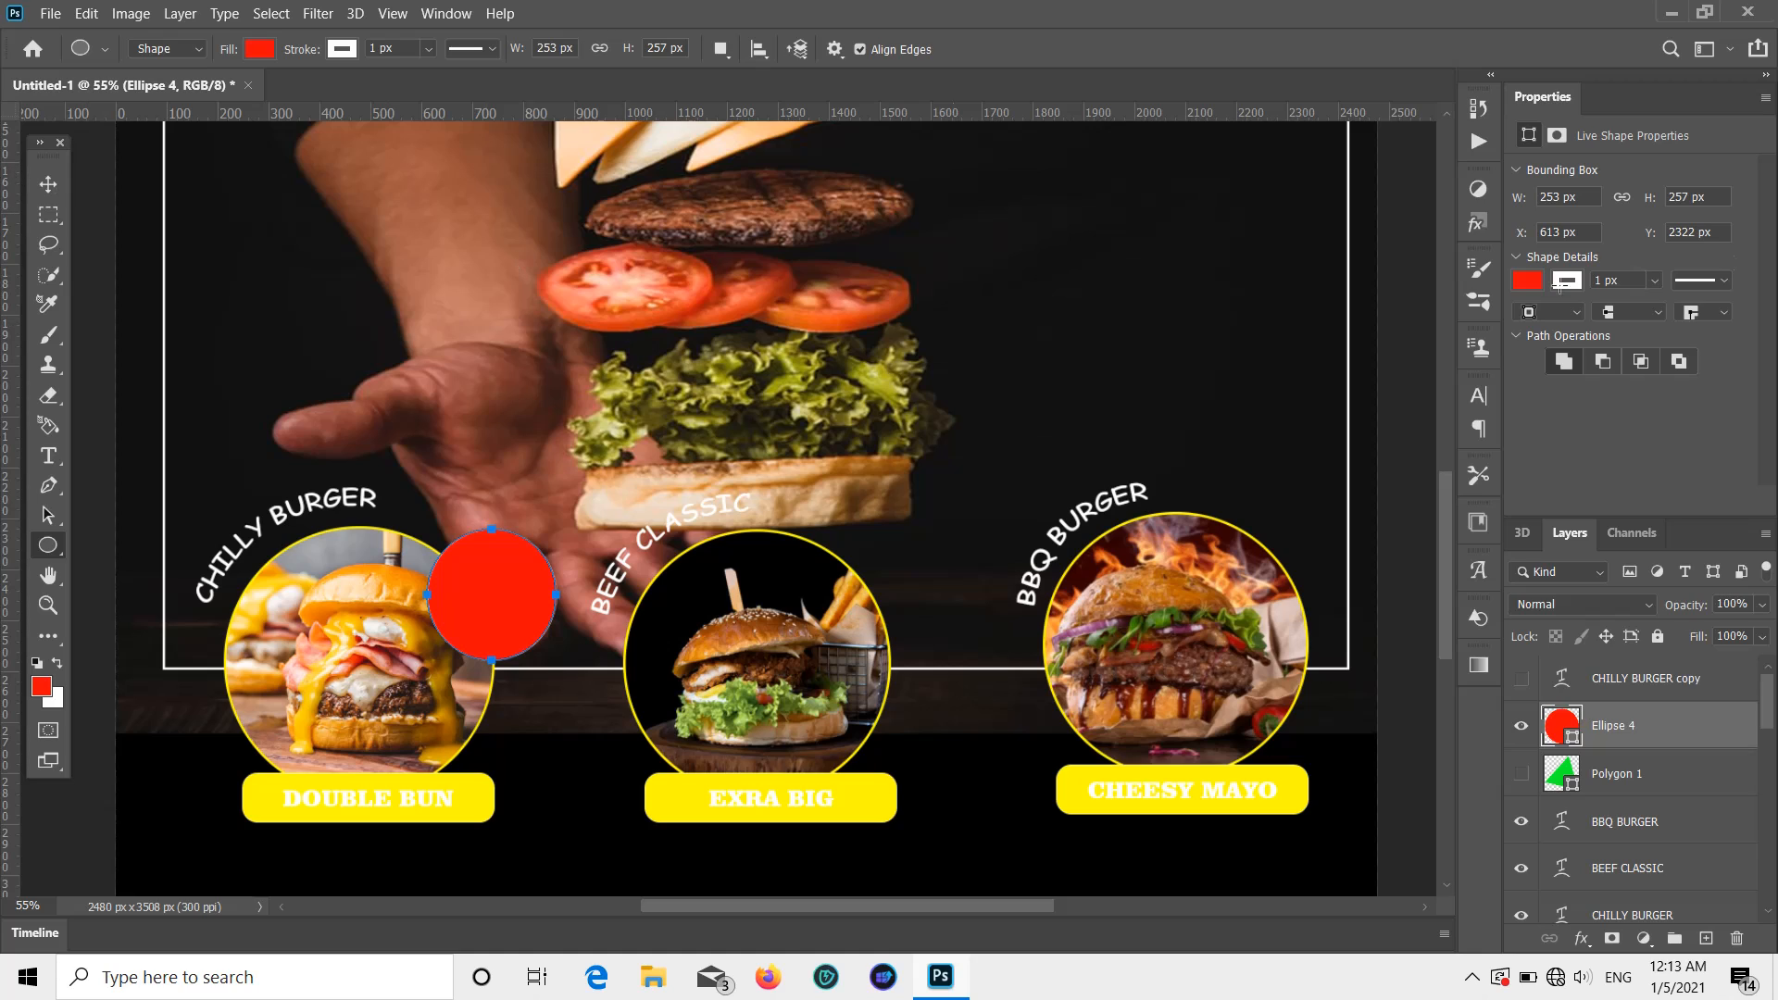
{"action": "left_click", "coordinate": [1579, 281]}
{"action": "left_click", "coordinate": [1470, 324]}
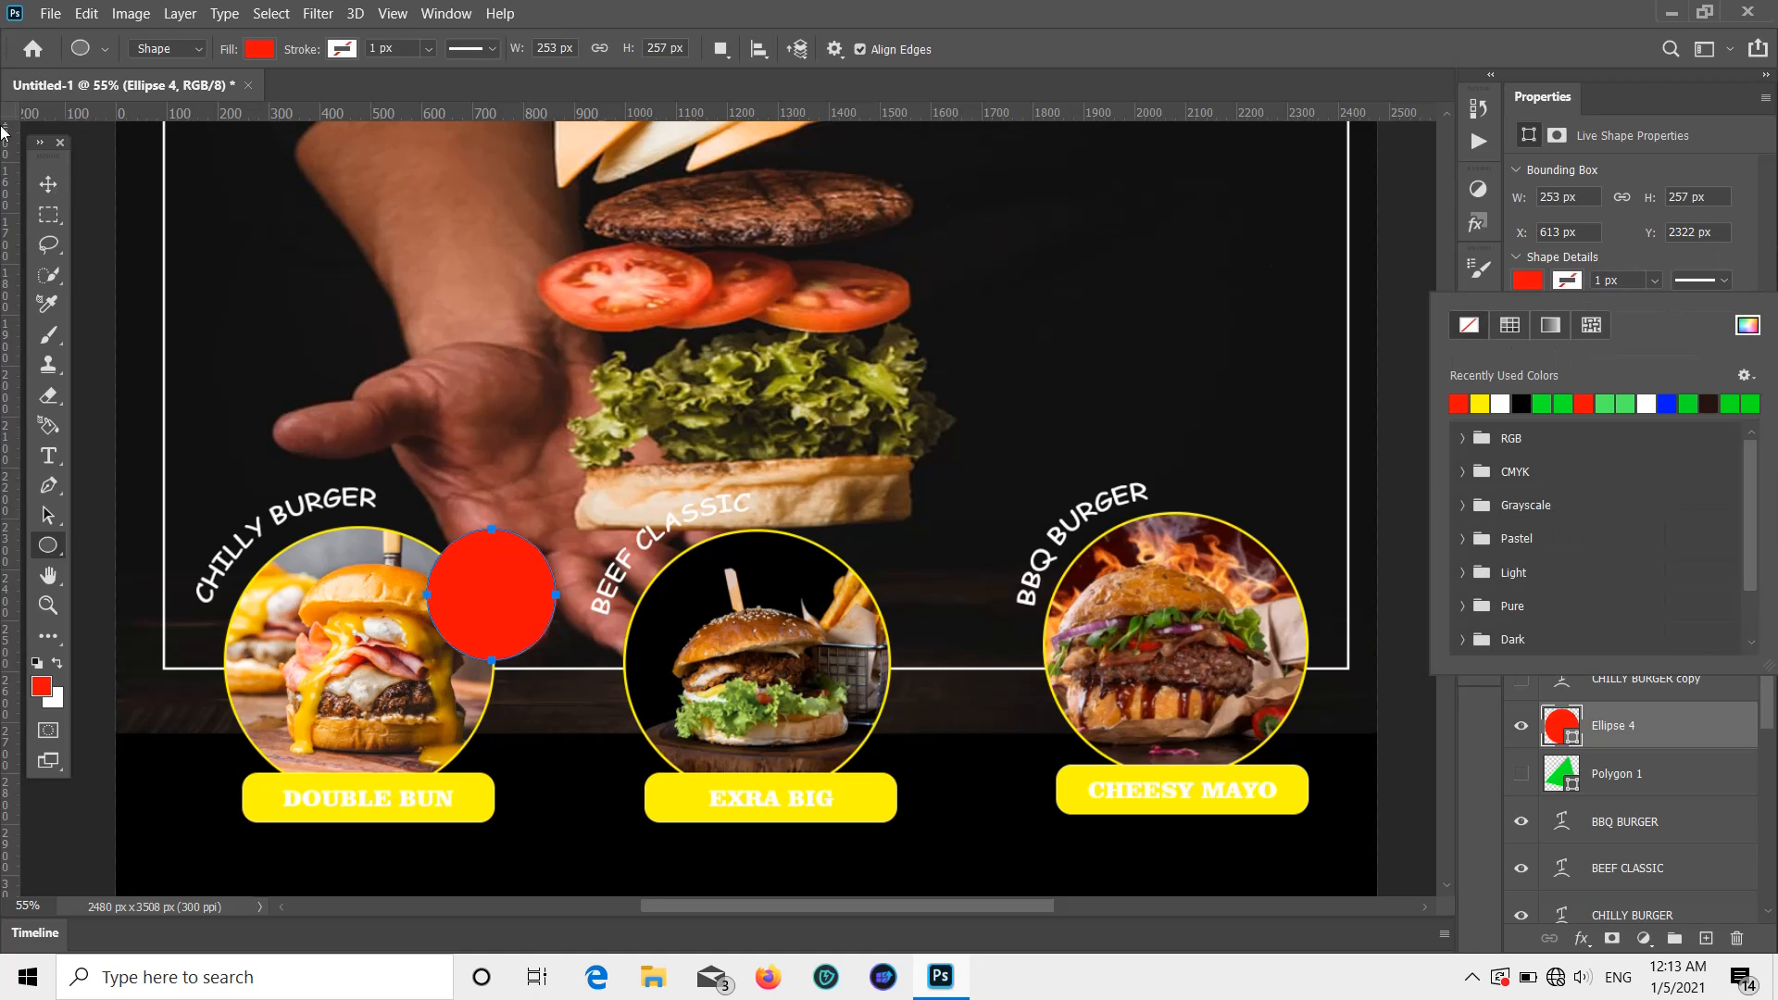
{"action": "key", "text": "Return"}
Step: Move the red circle up on the left photo's upper-right edge and place duplicates at the same spot on the other two photos
{"action": "key", "text": "v"}
{"action": "left_click_drag", "start_coordinate": [491, 610], "coordinate": [487, 547]}
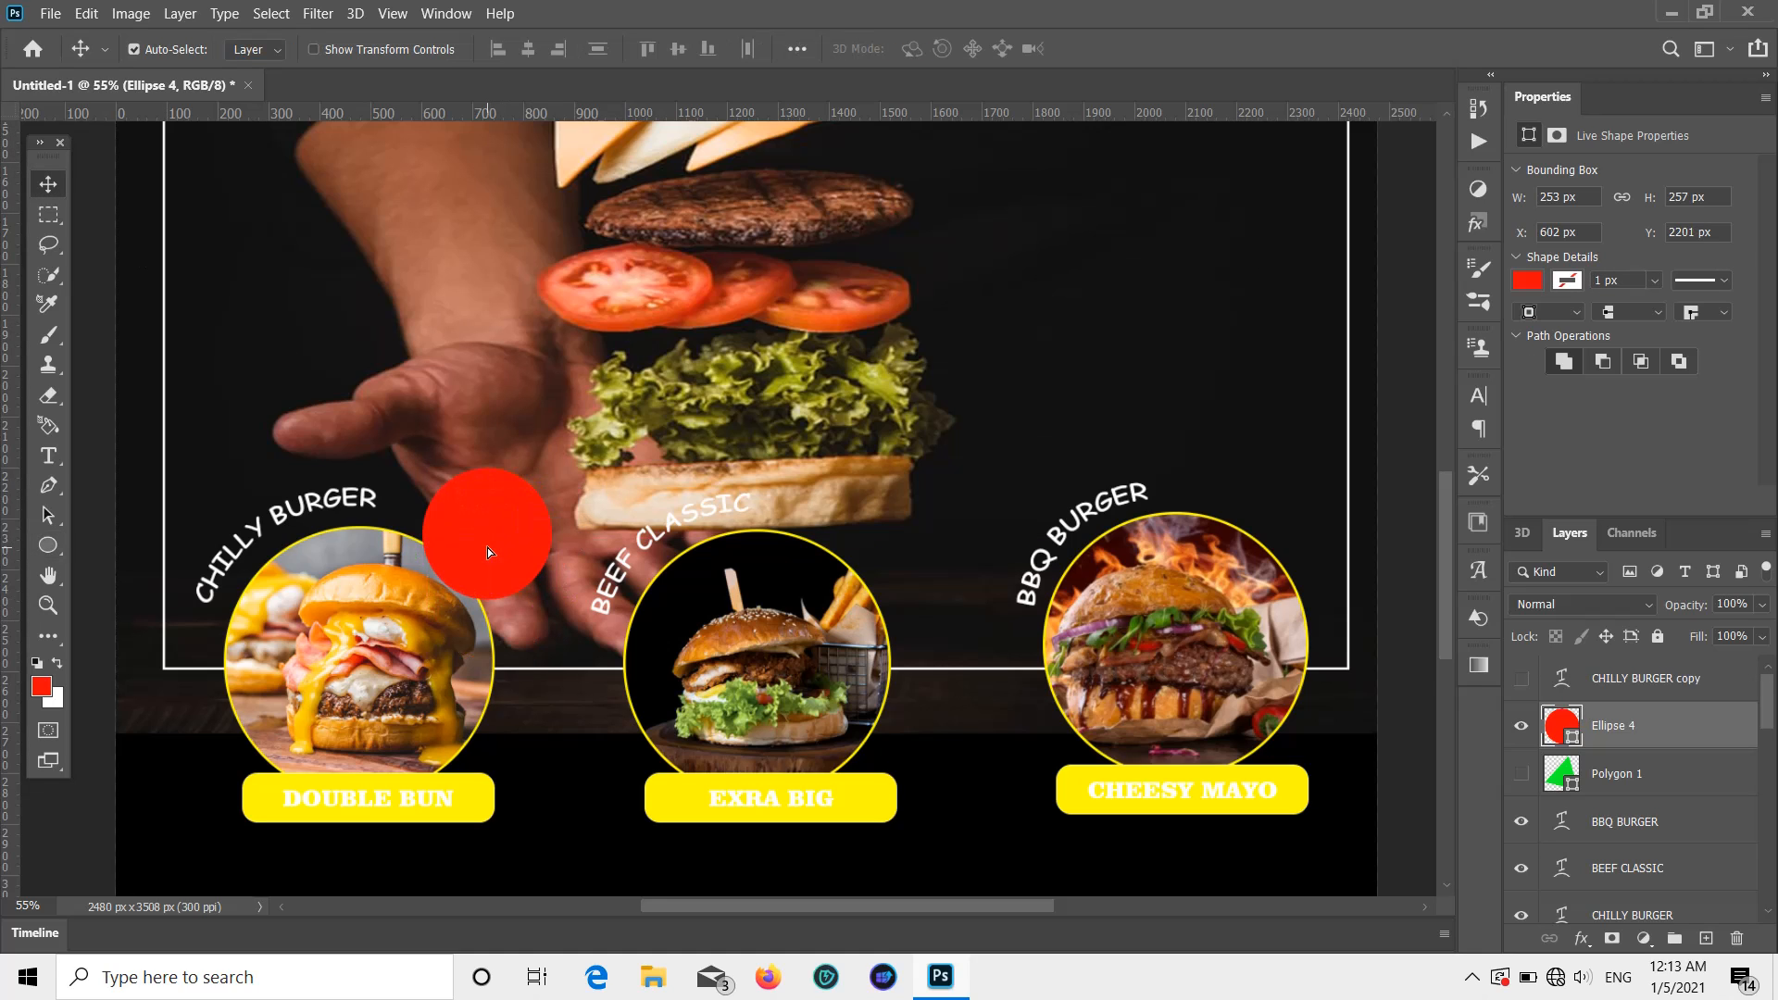
{"action": "key", "text": "ctrl+j"}
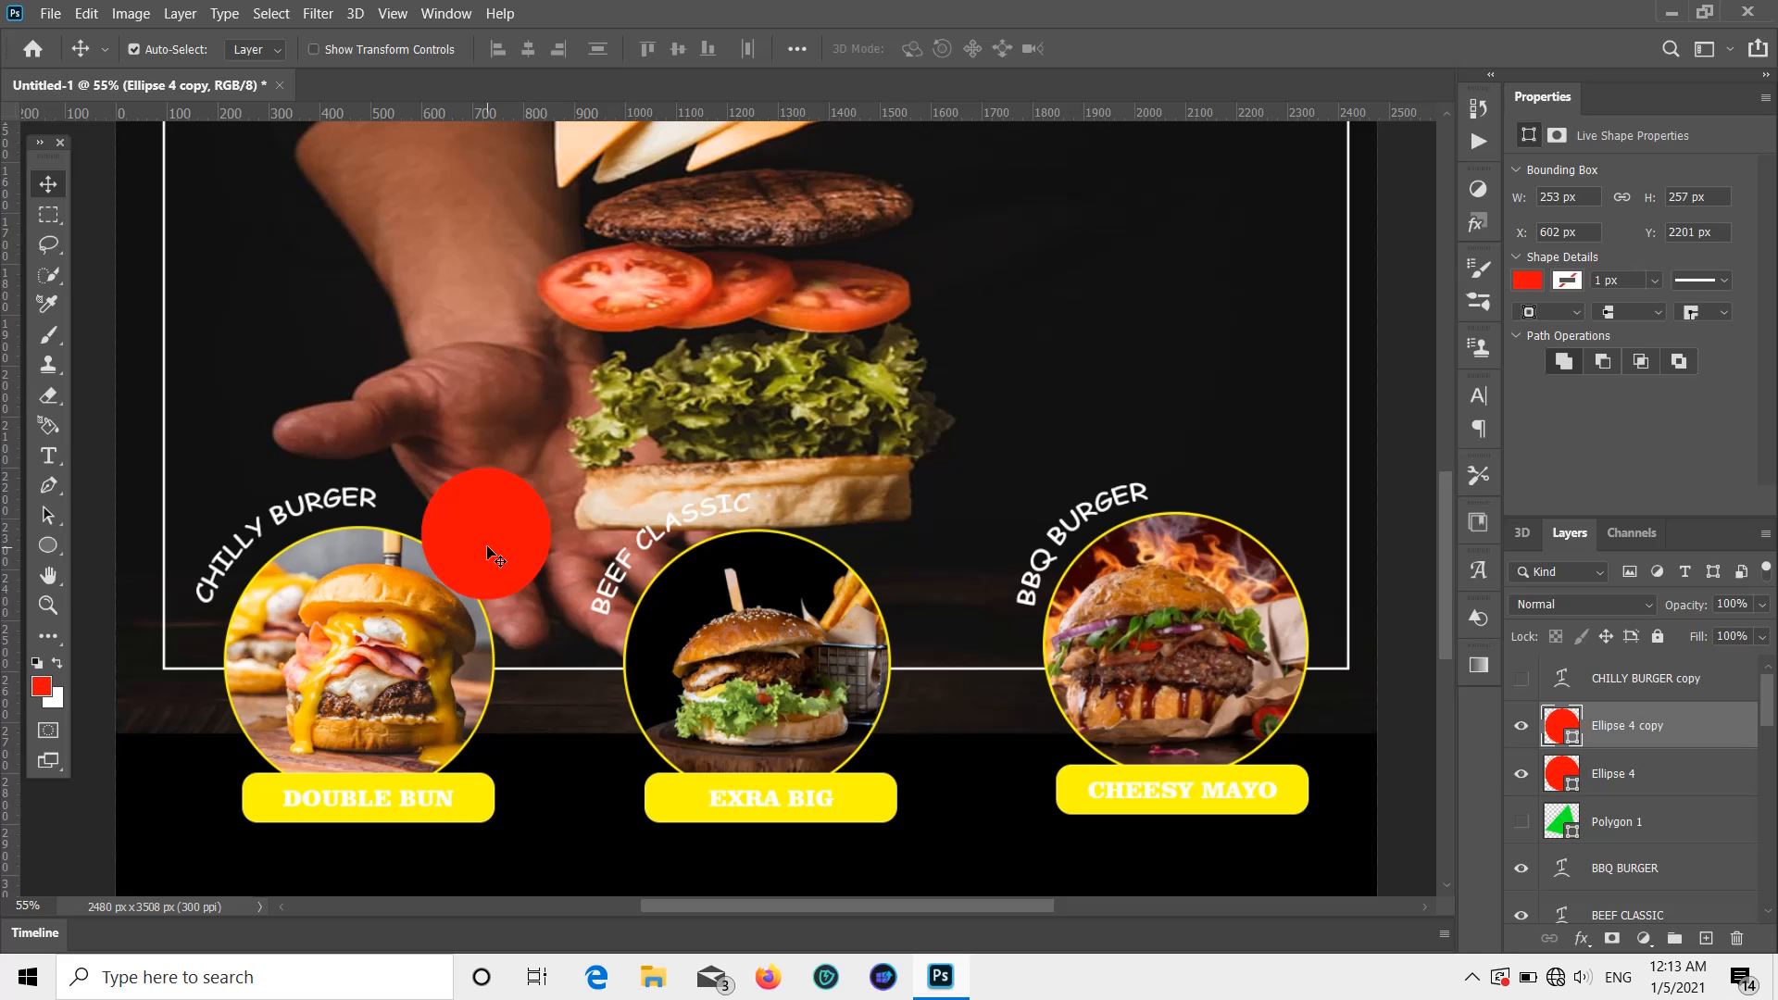
{"action": "left_click_drag", "start_coordinate": [489, 551], "coordinate": [1258, 553]}
{"action": "key", "text": "ctrl+j"}
{"action": "scroll", "coordinate": [1258, 553], "scroll_direction": "down", "scroll_amount": 3}
Step: Add the price text $12 in white (ffffff) inside the left red circle
{"action": "key", "text": "t"}
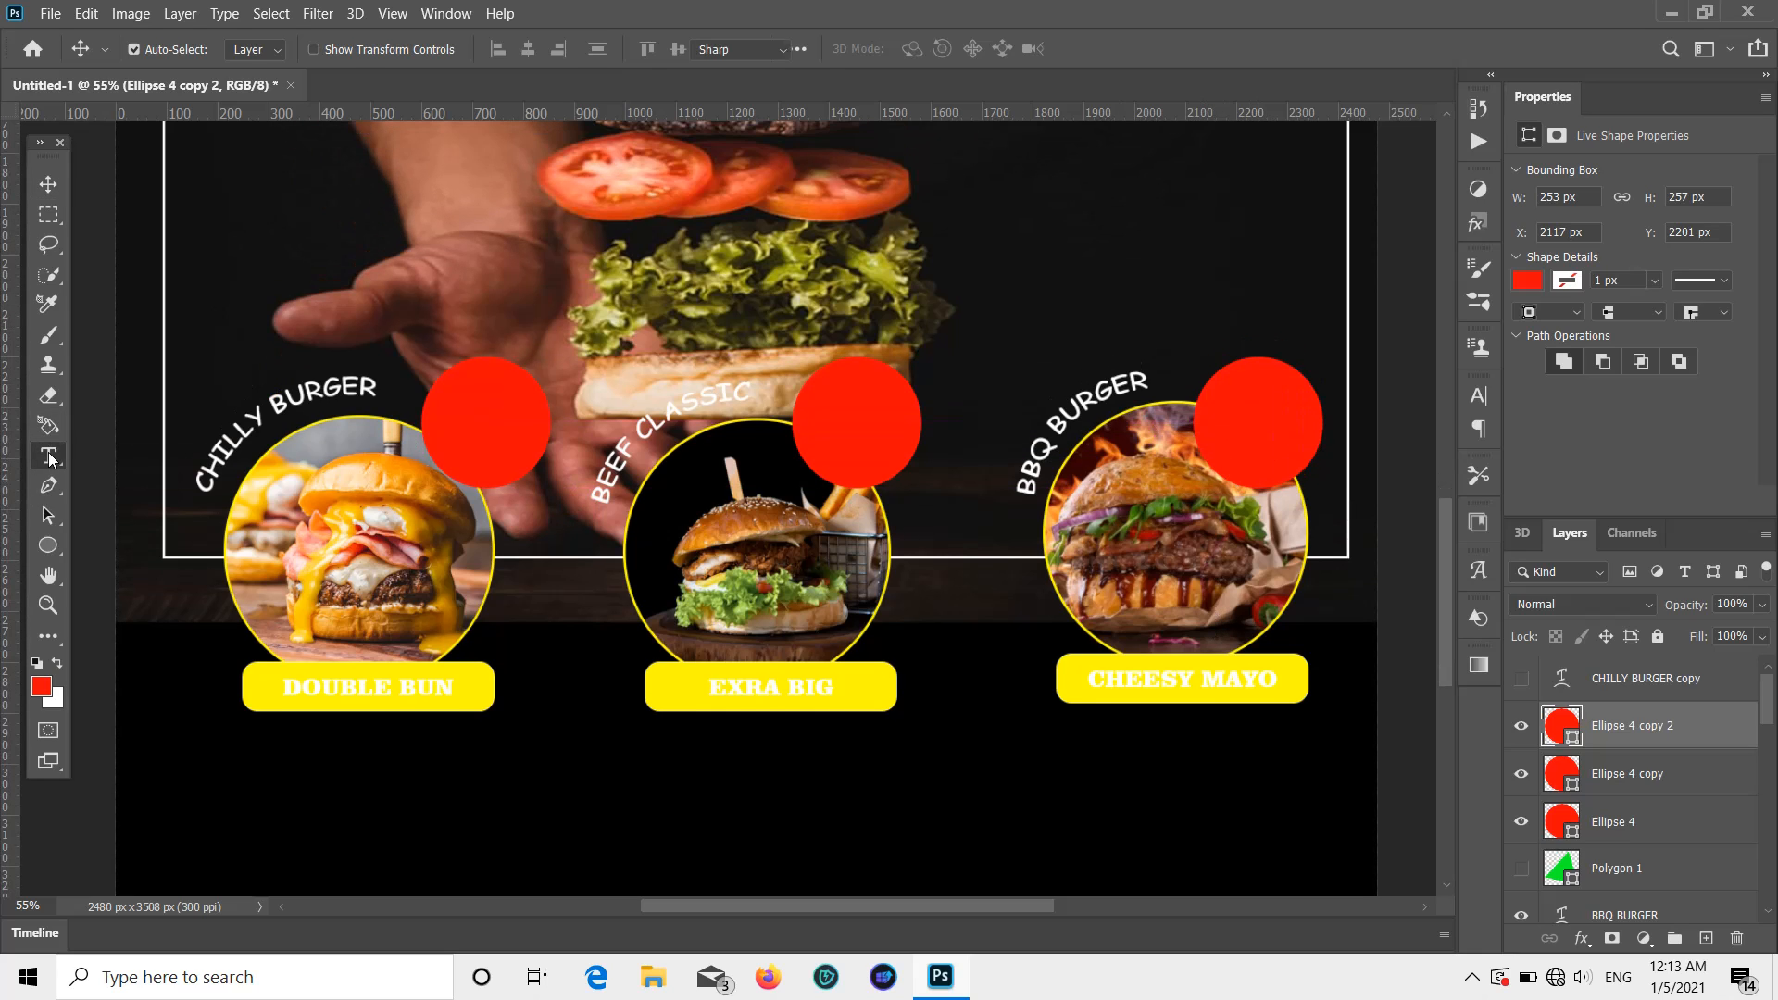
{"action": "left_click", "coordinate": [454, 433]}
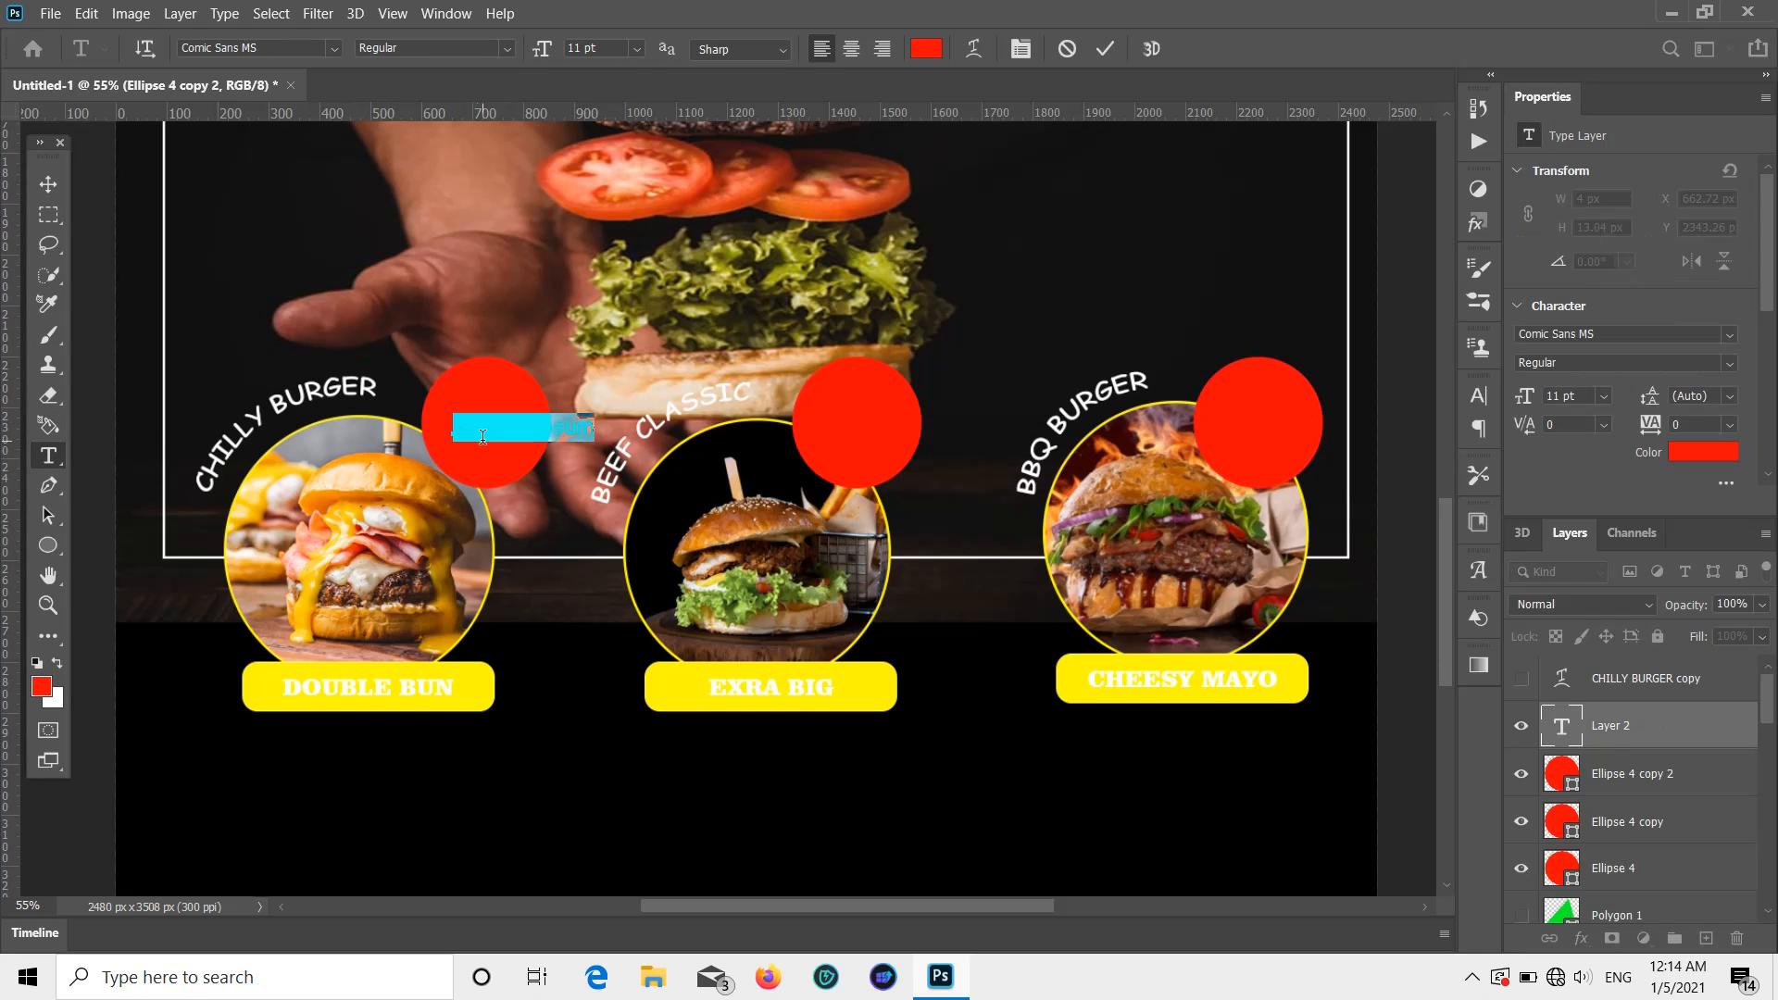
{"action": "key", "text": "BackSpace"}
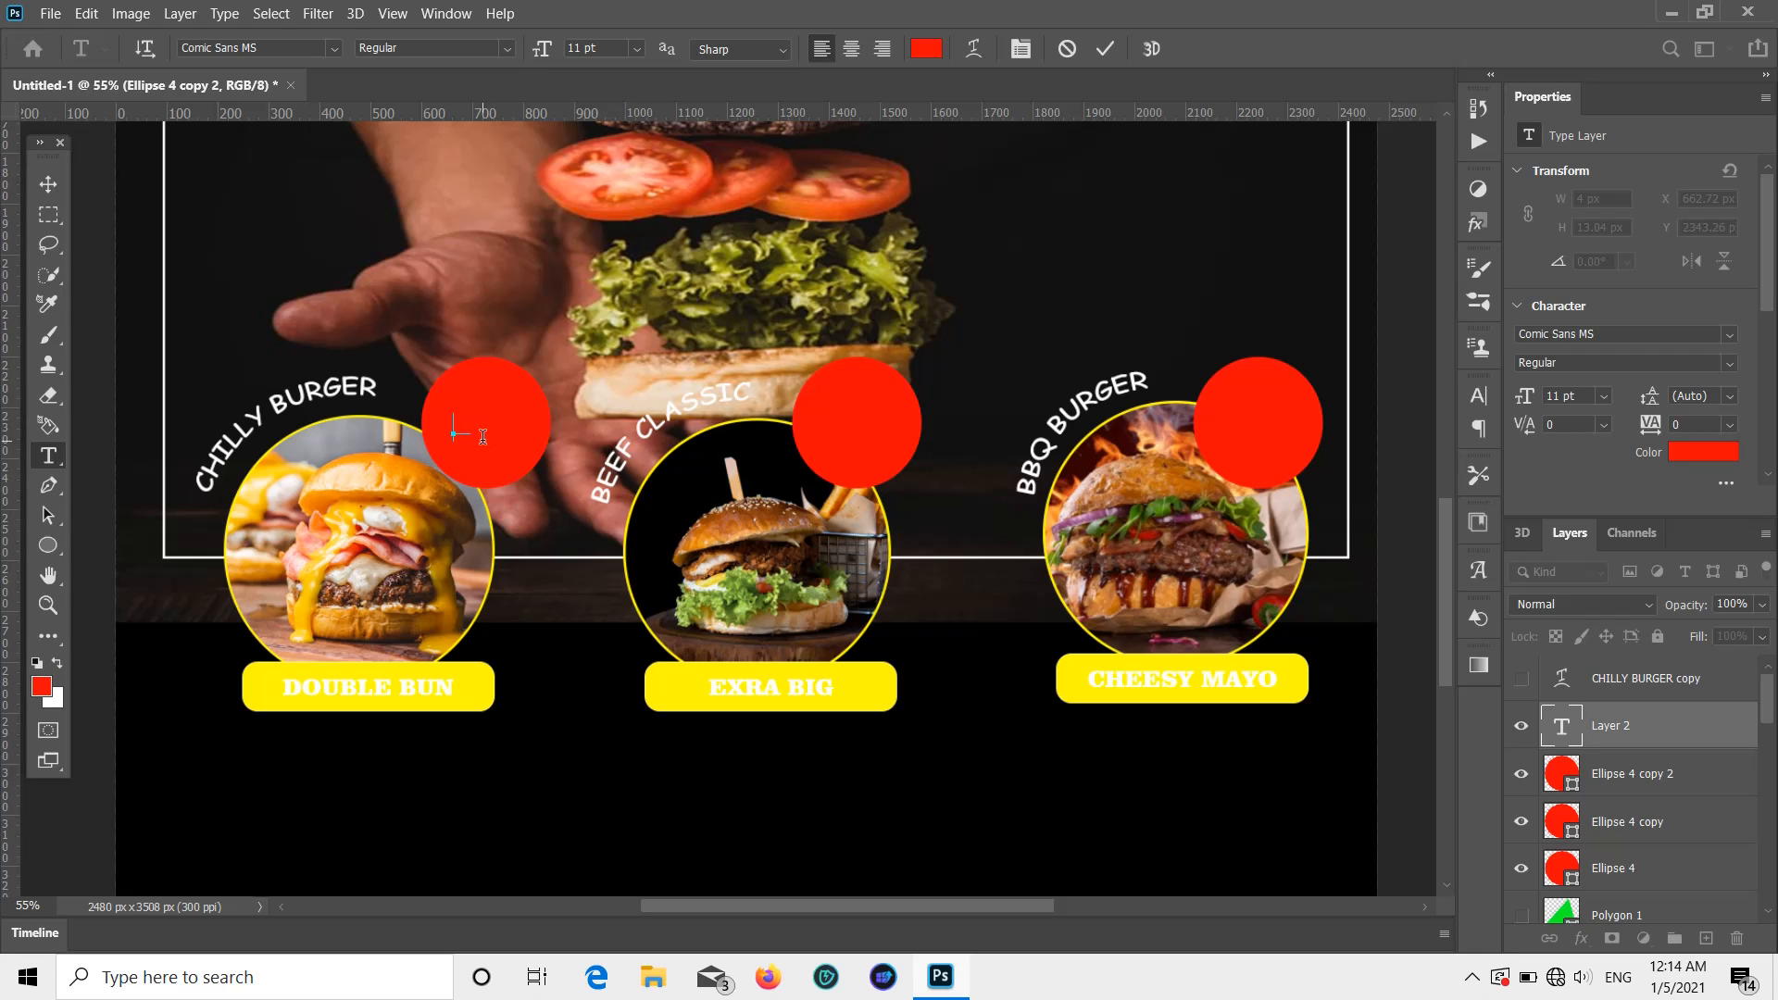
{"action": "left_click", "coordinate": [1702, 452]}
{"action": "type", "text": "ffffff"}
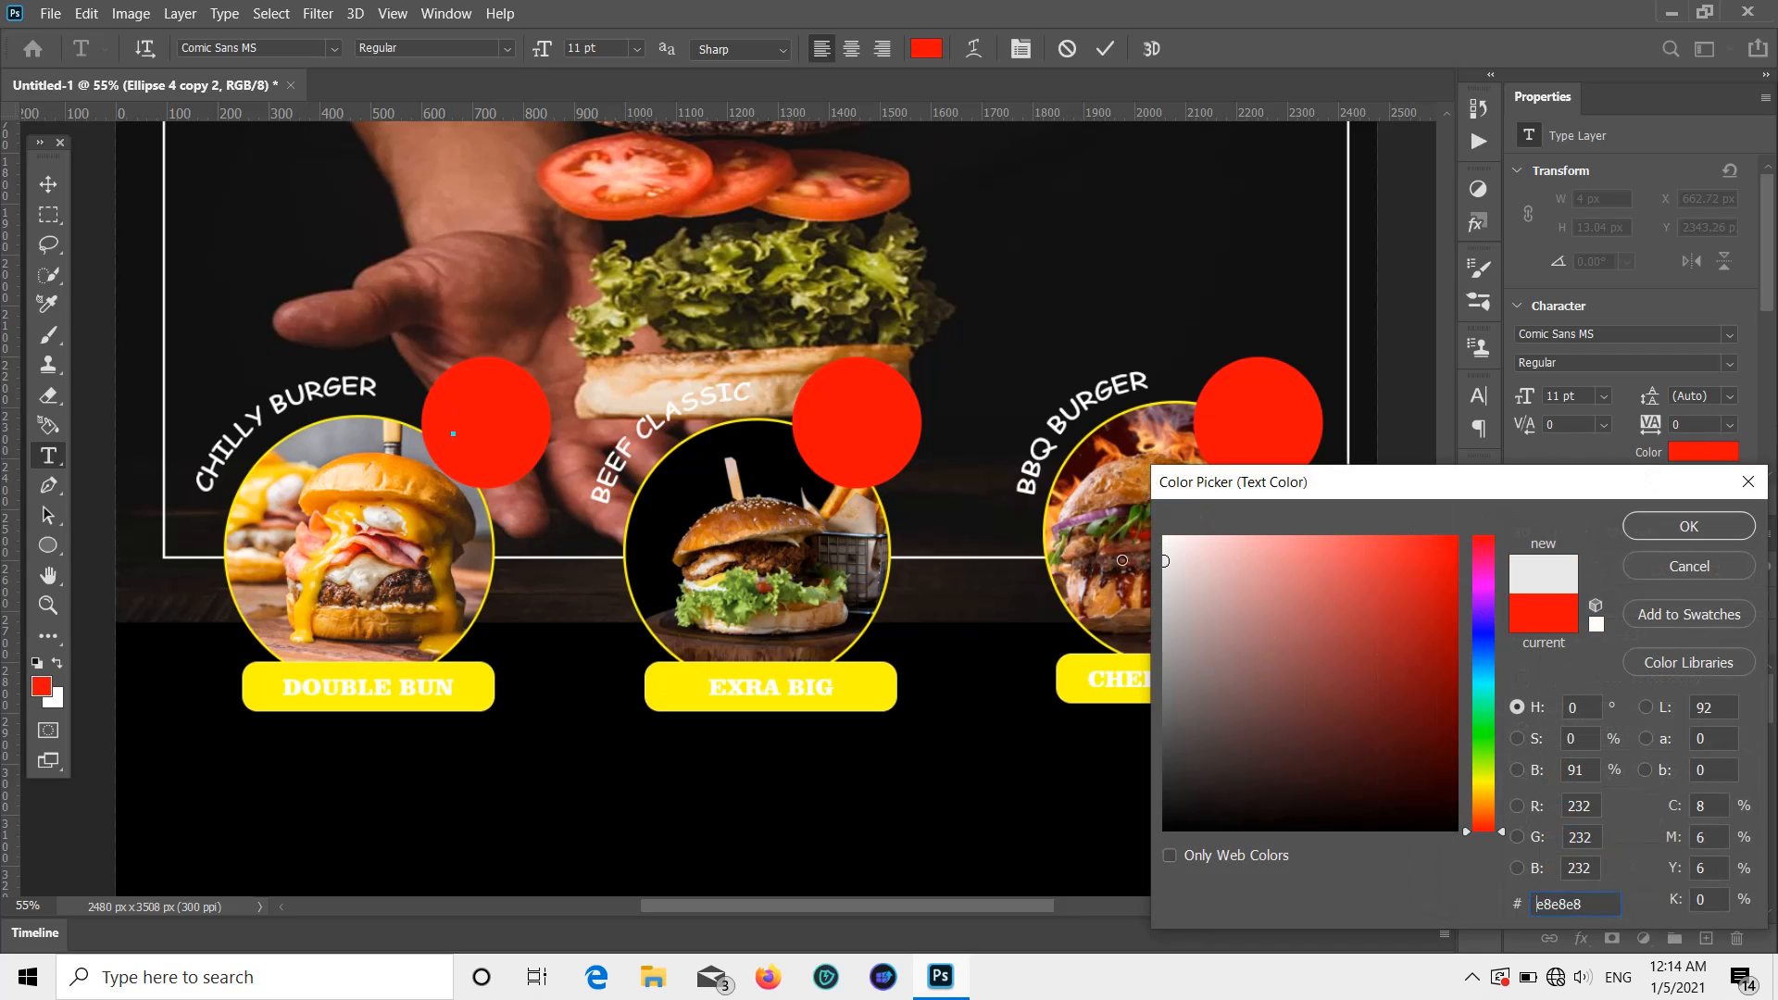
{"action": "left_click", "coordinate": [1687, 526]}
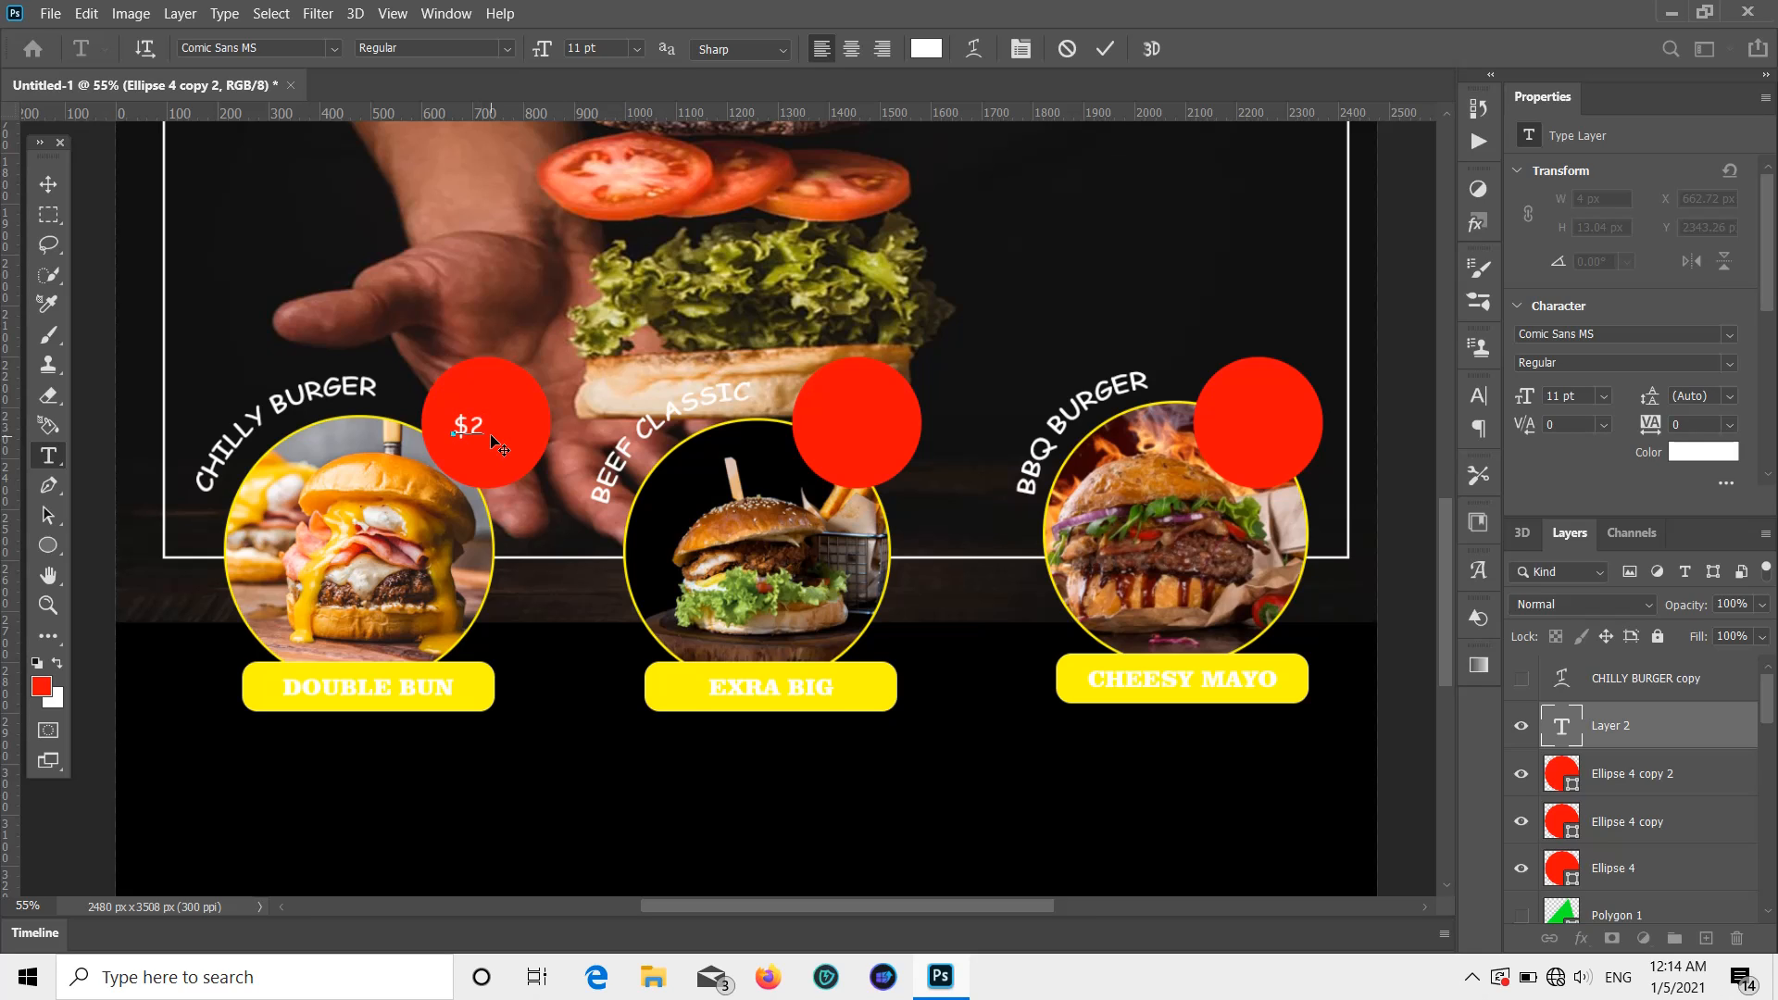
{"action": "type", "text": "1"}
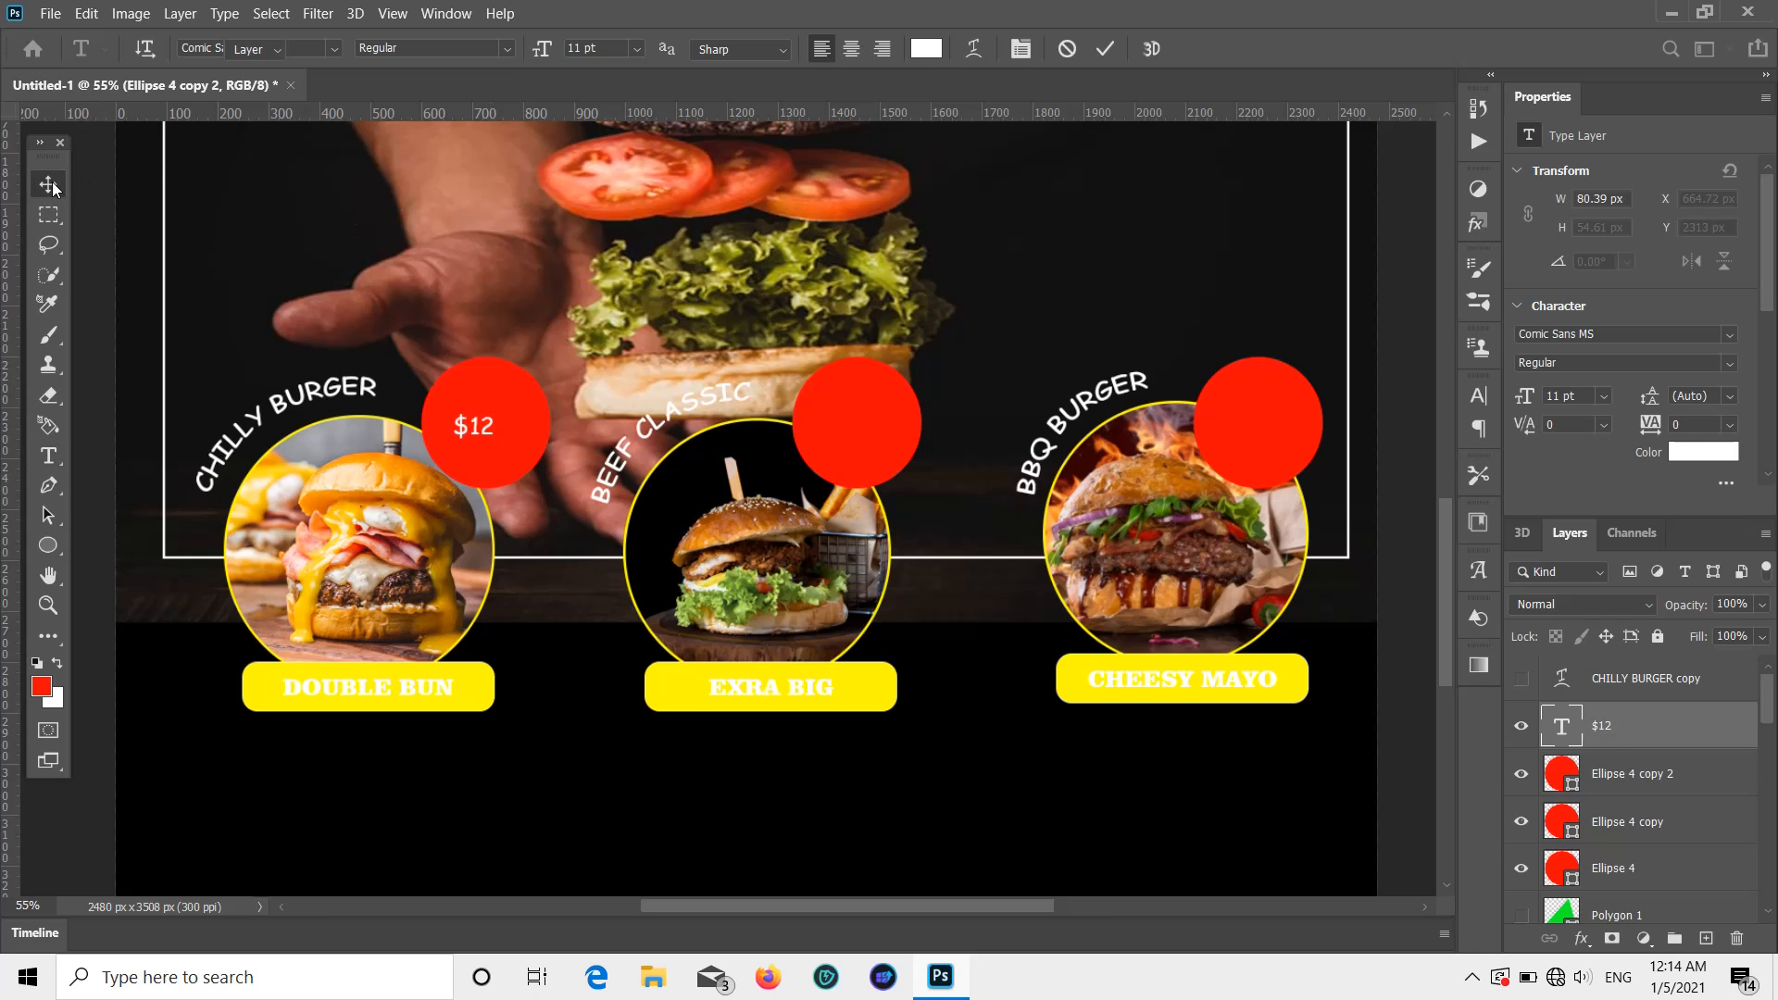
{"action": "left_click", "coordinate": [50, 182]}
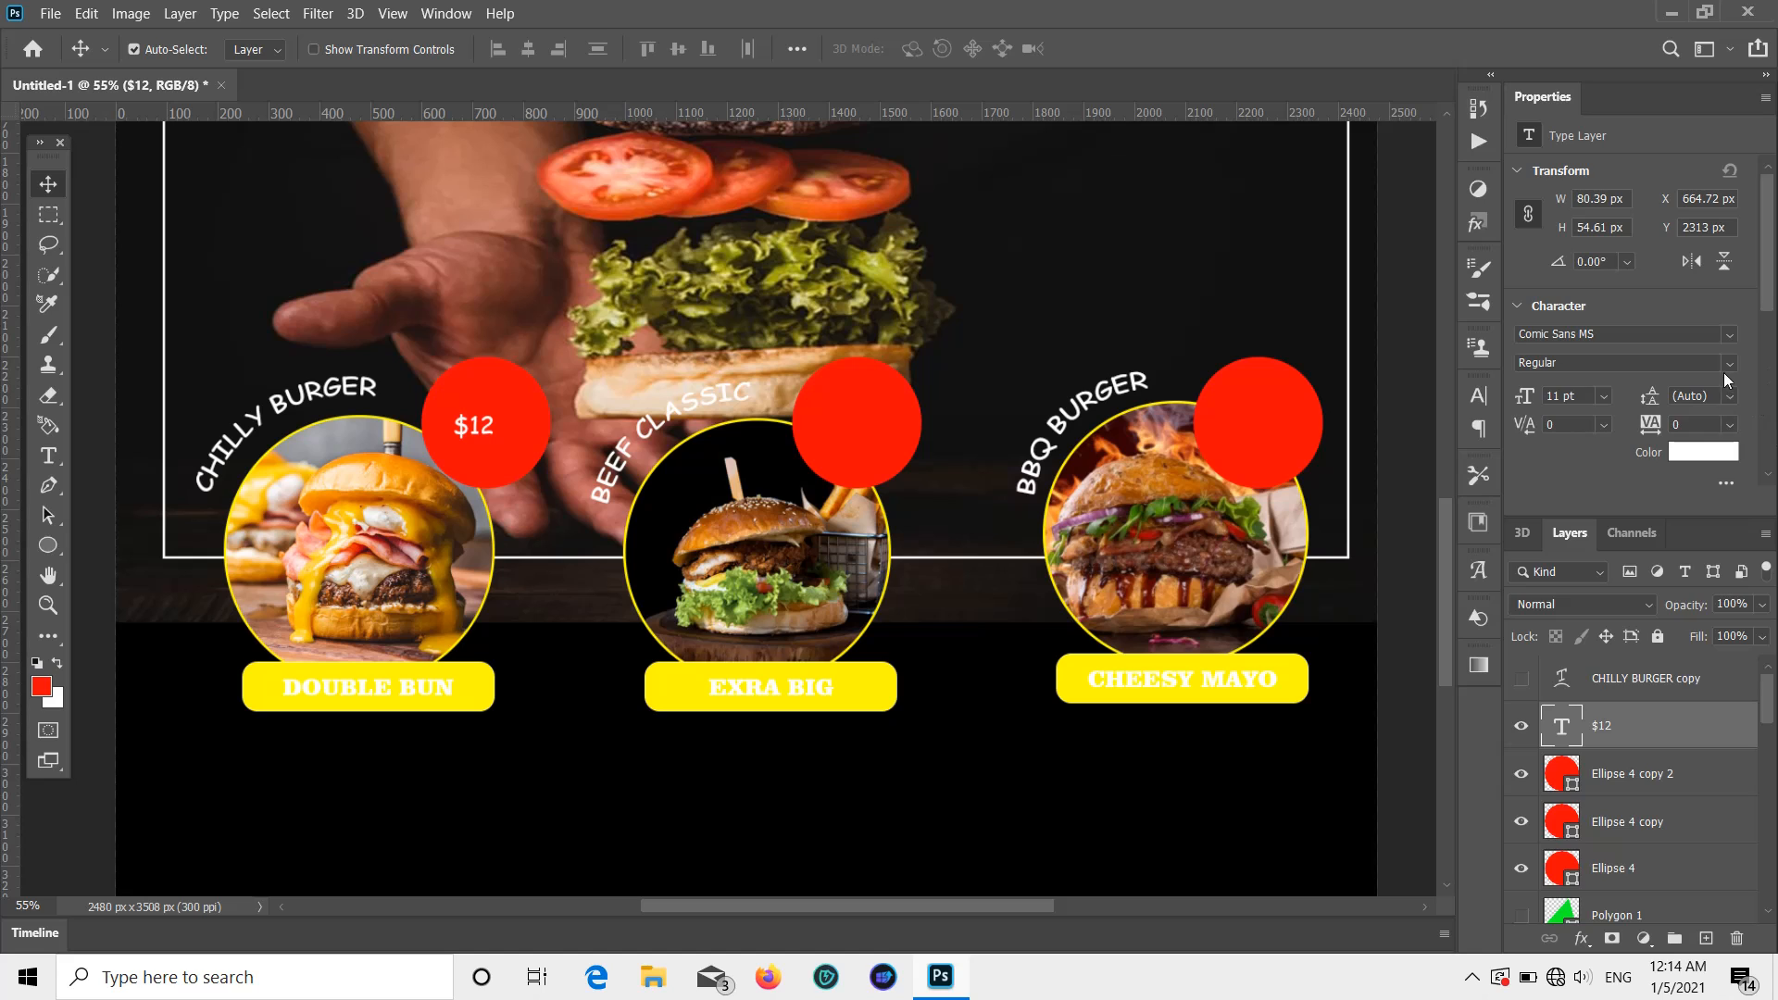
Step: Set the $12 price text to Comic Sans MS in the Bold style
{"action": "left_click", "coordinate": [1728, 335]}
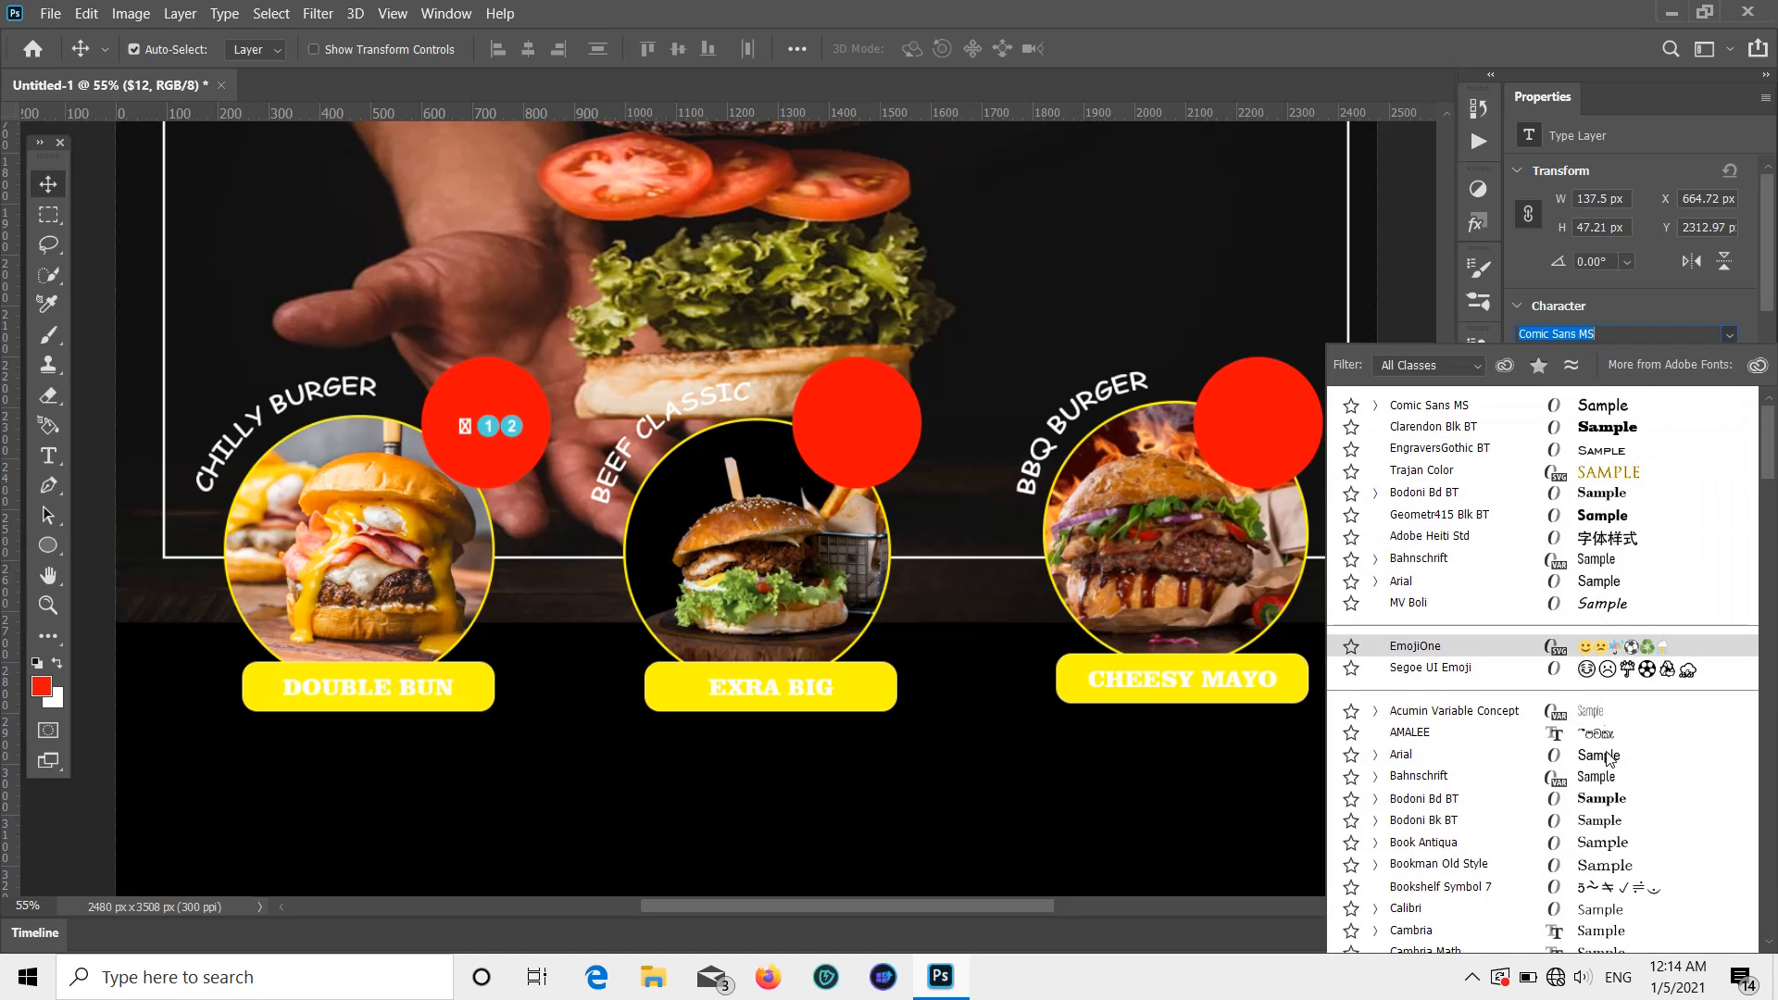
{"action": "scroll", "coordinate": [1602, 750], "scroll_direction": "down", "scroll_amount": 1}
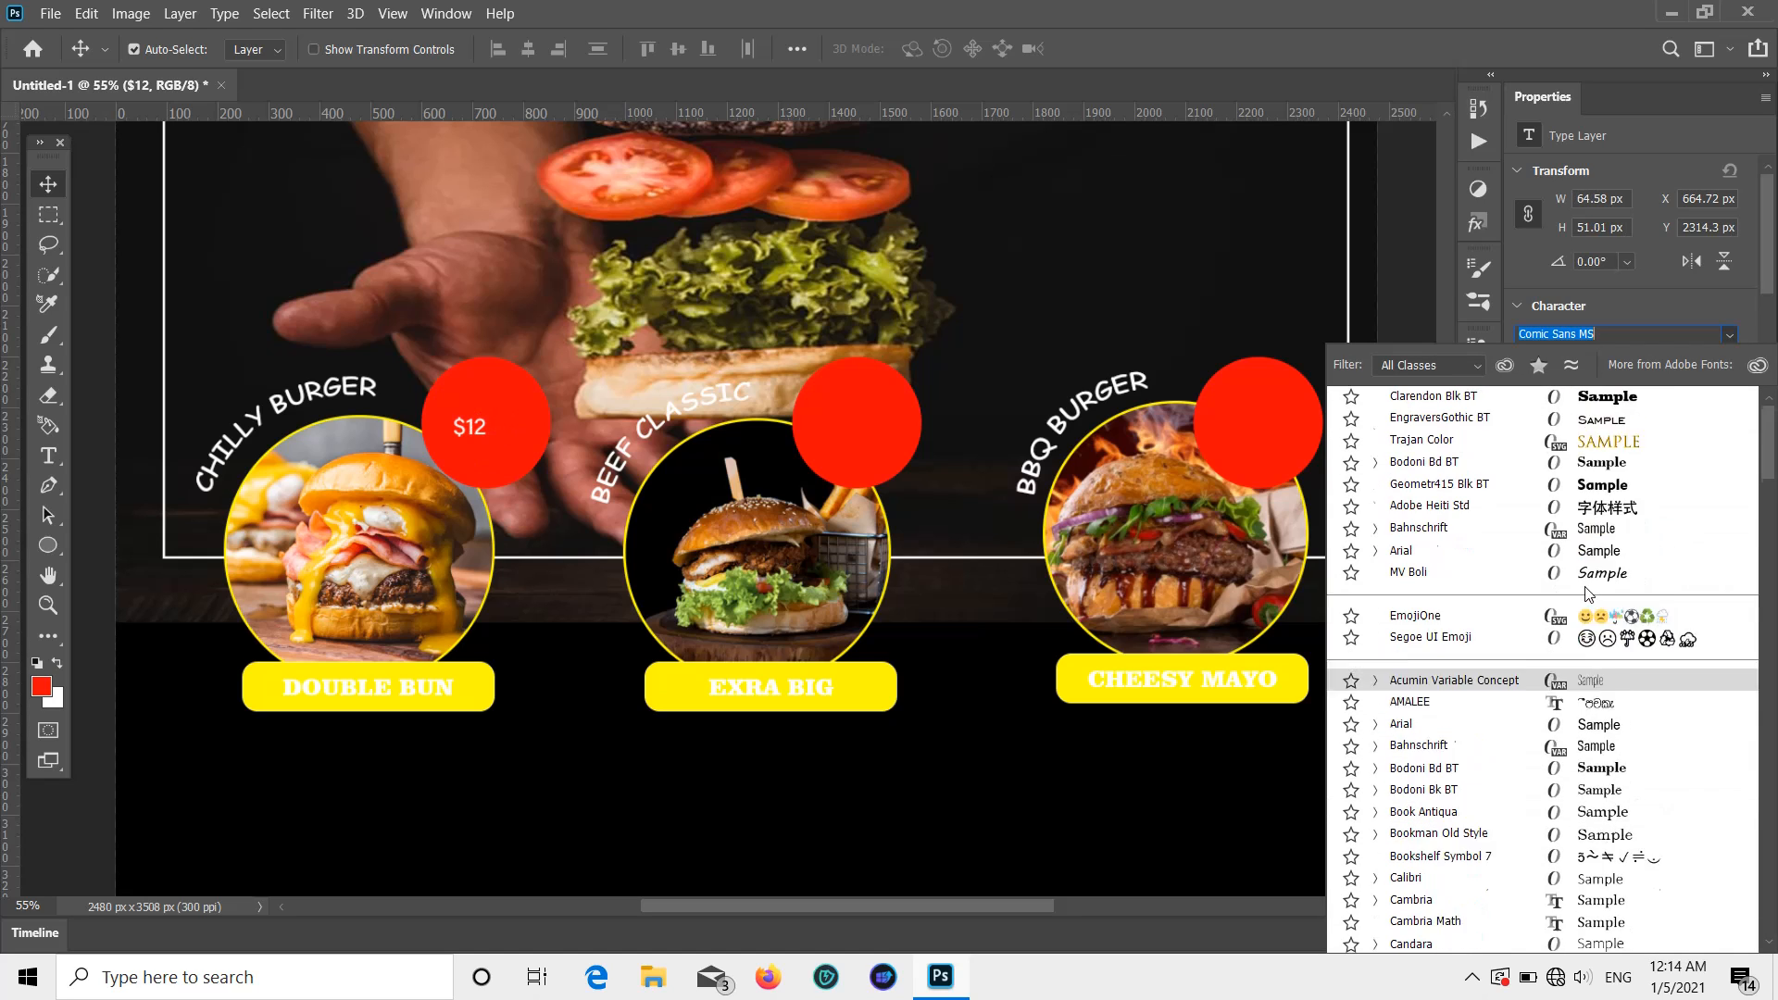
{"action": "scroll", "coordinate": [1589, 594], "scroll_direction": "up", "scroll_amount": 1}
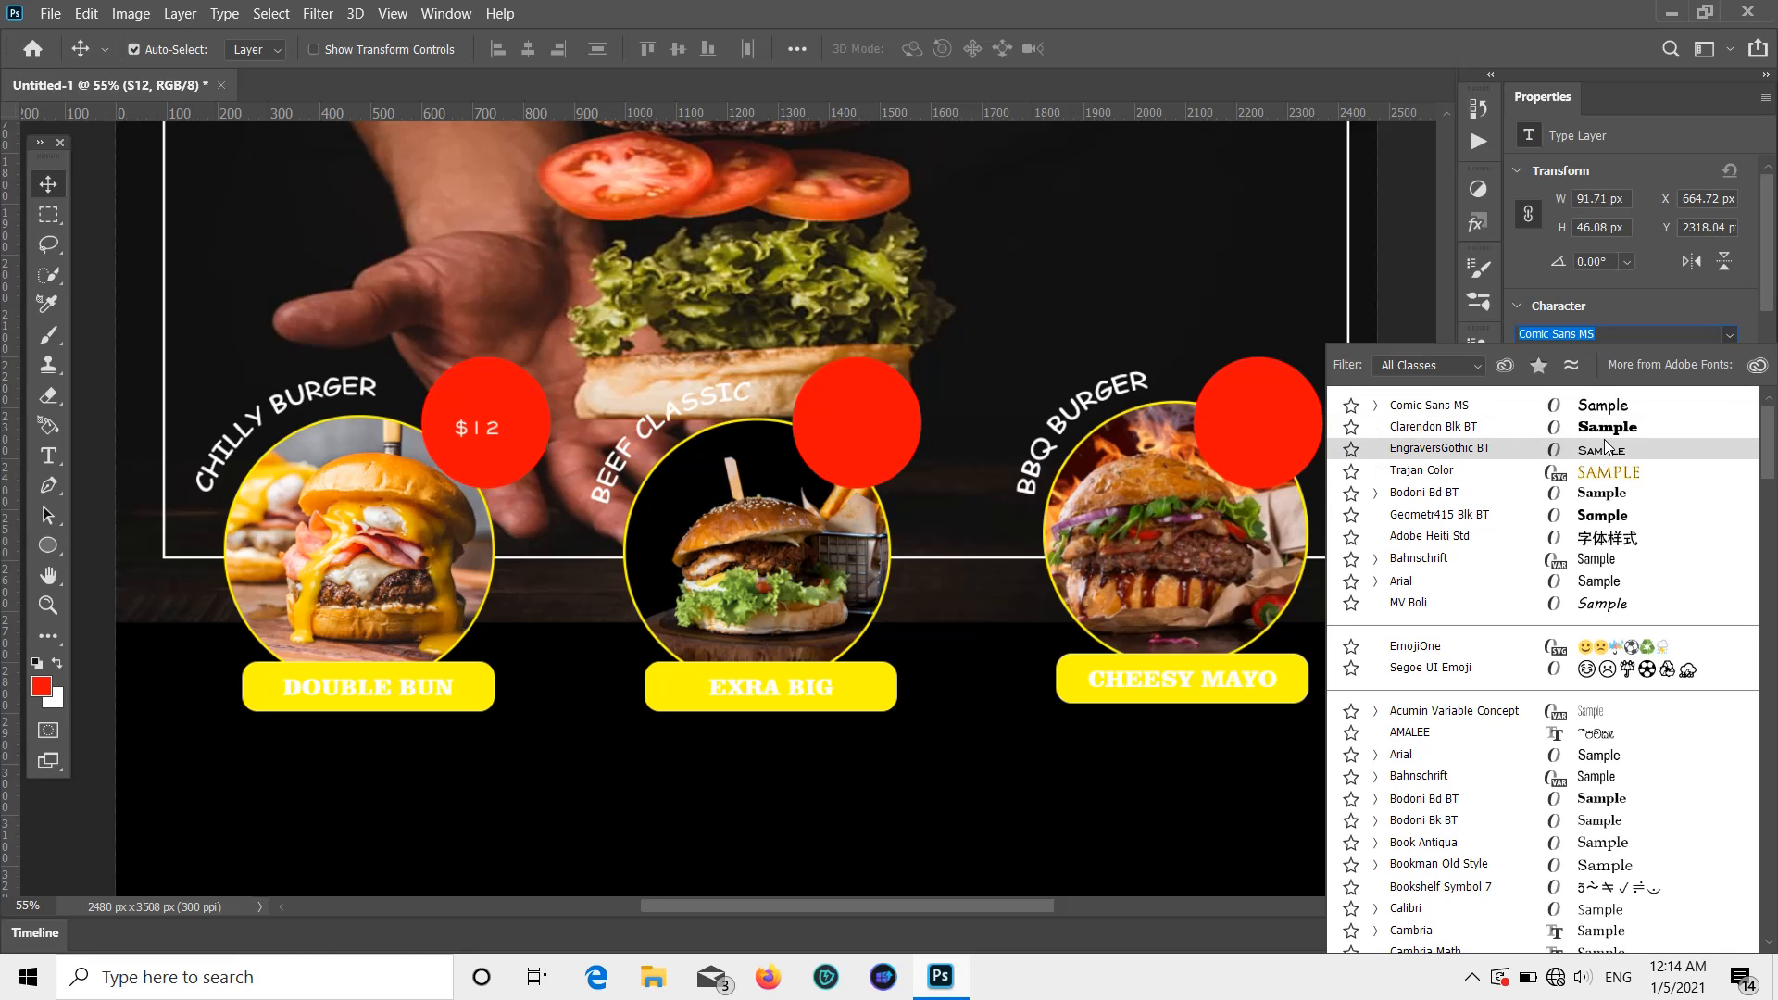
{"action": "left_click", "coordinate": [1574, 407]}
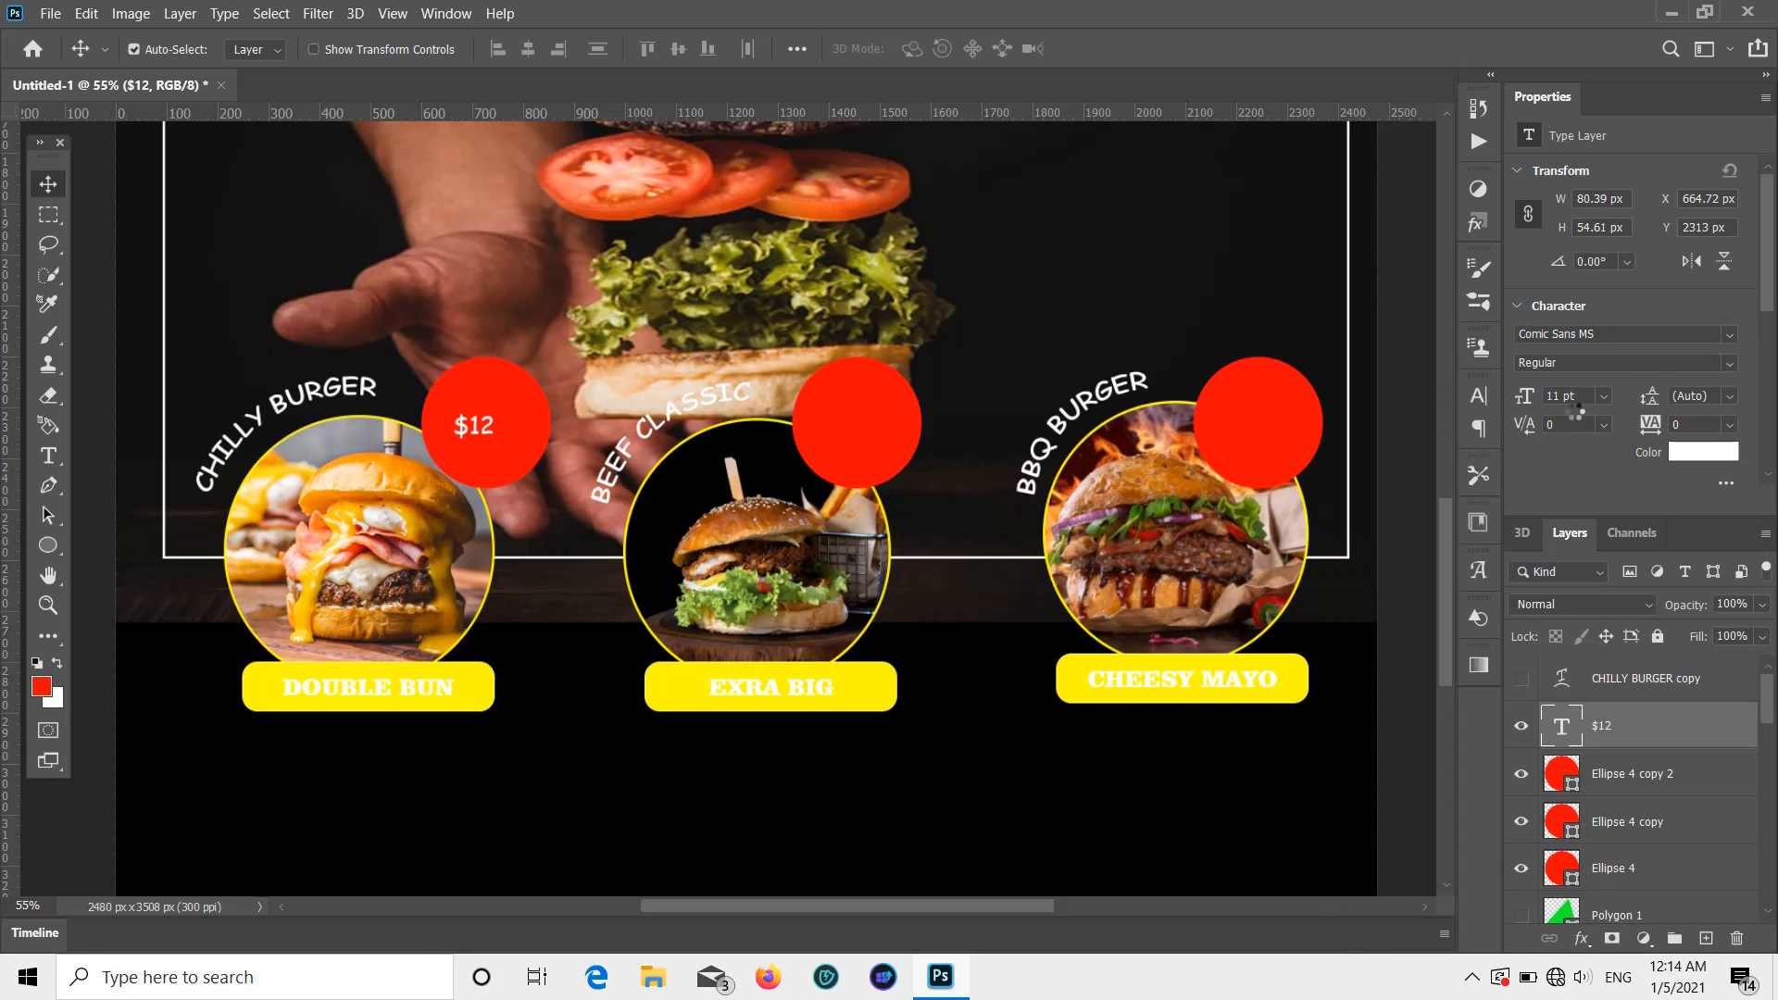
{"action": "left_click", "coordinate": [1707, 367]}
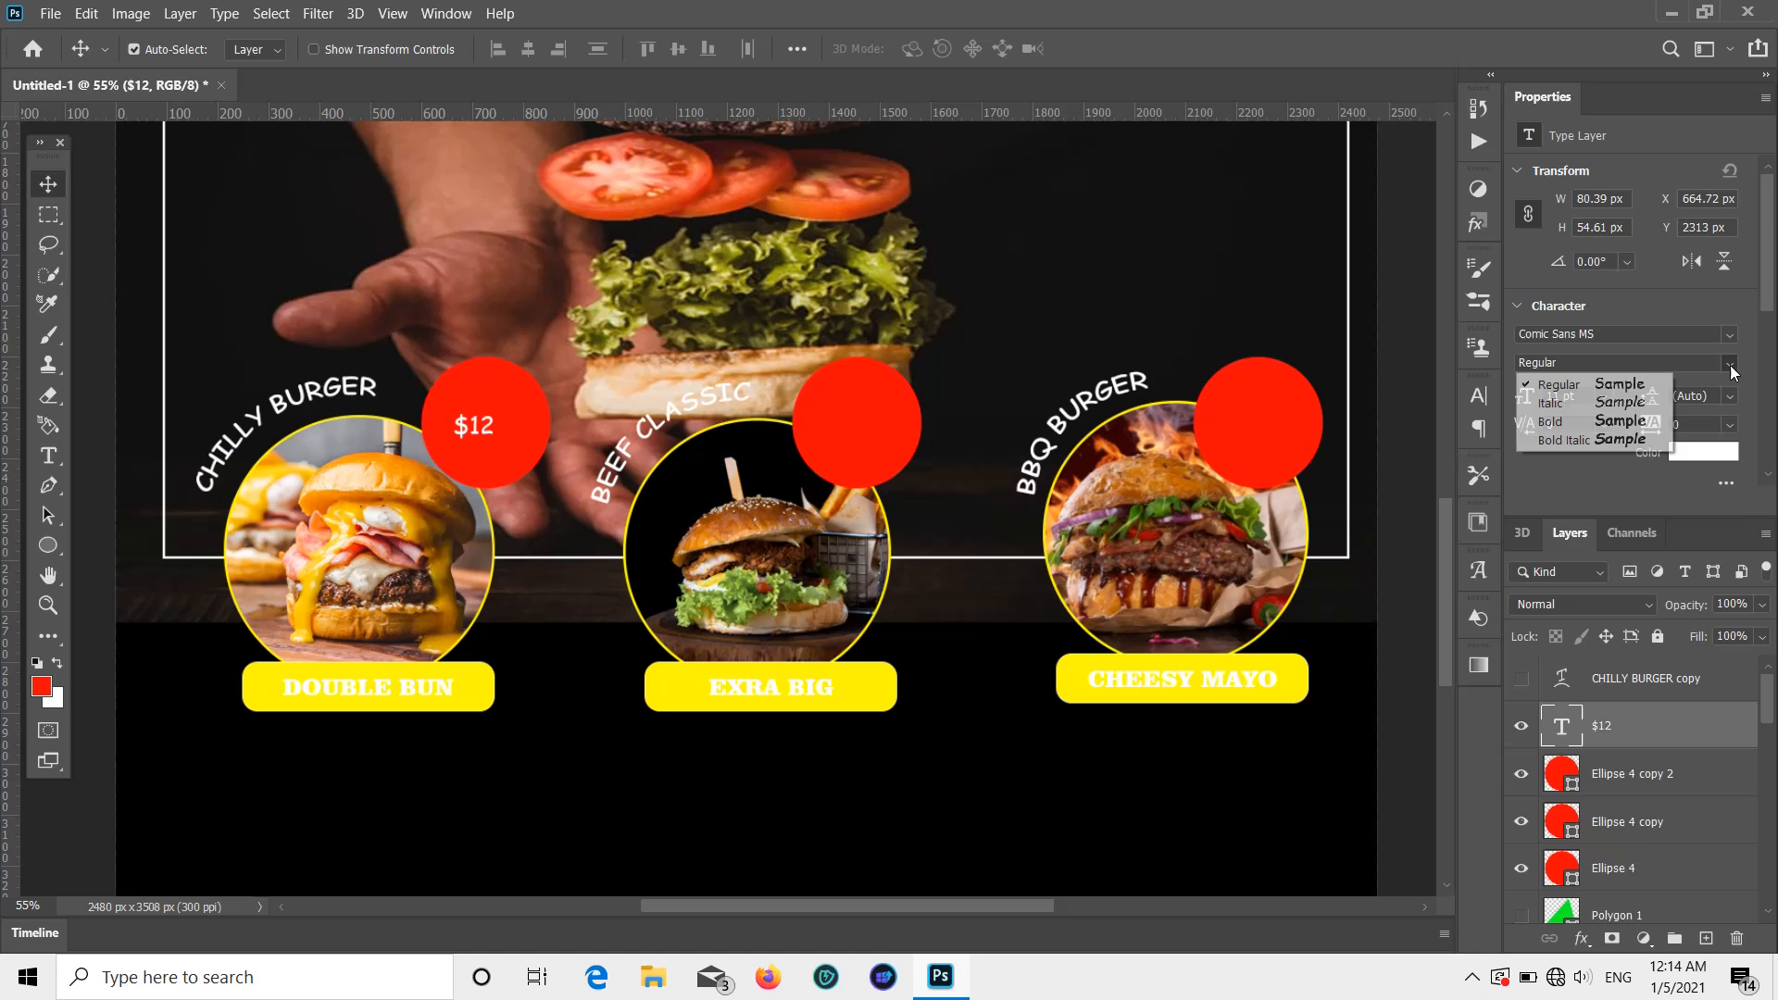
{"action": "left_click", "coordinate": [1615, 424]}
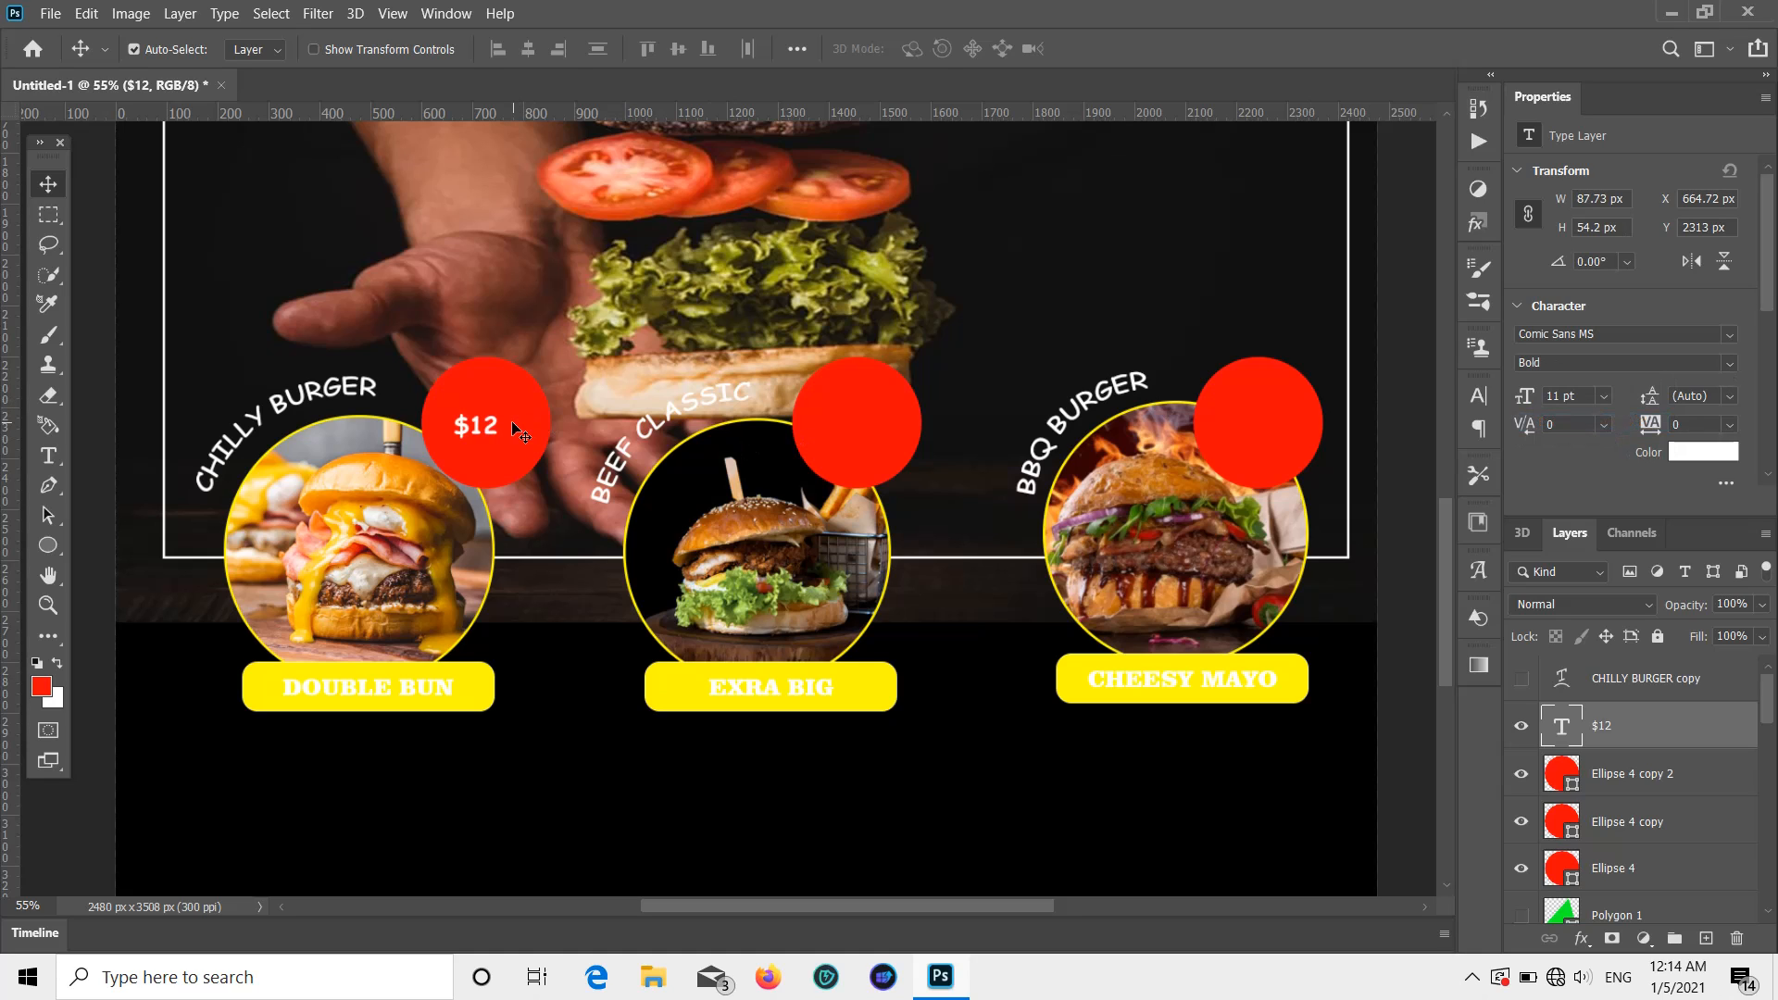
Step: Scale the $12 text up to about 24.35 pt and center it in the left red circle
{"action": "key", "text": "ctrl+t"}
{"action": "mouse_move", "coordinate": [498, 428]}
{"action": "left_mouse_down"}
{"action": "mouse_move", "coordinate": [551, 428]}
{"action": "mouse_move", "coordinate": [491, 431]}
{"action": "left_mouse_up"}
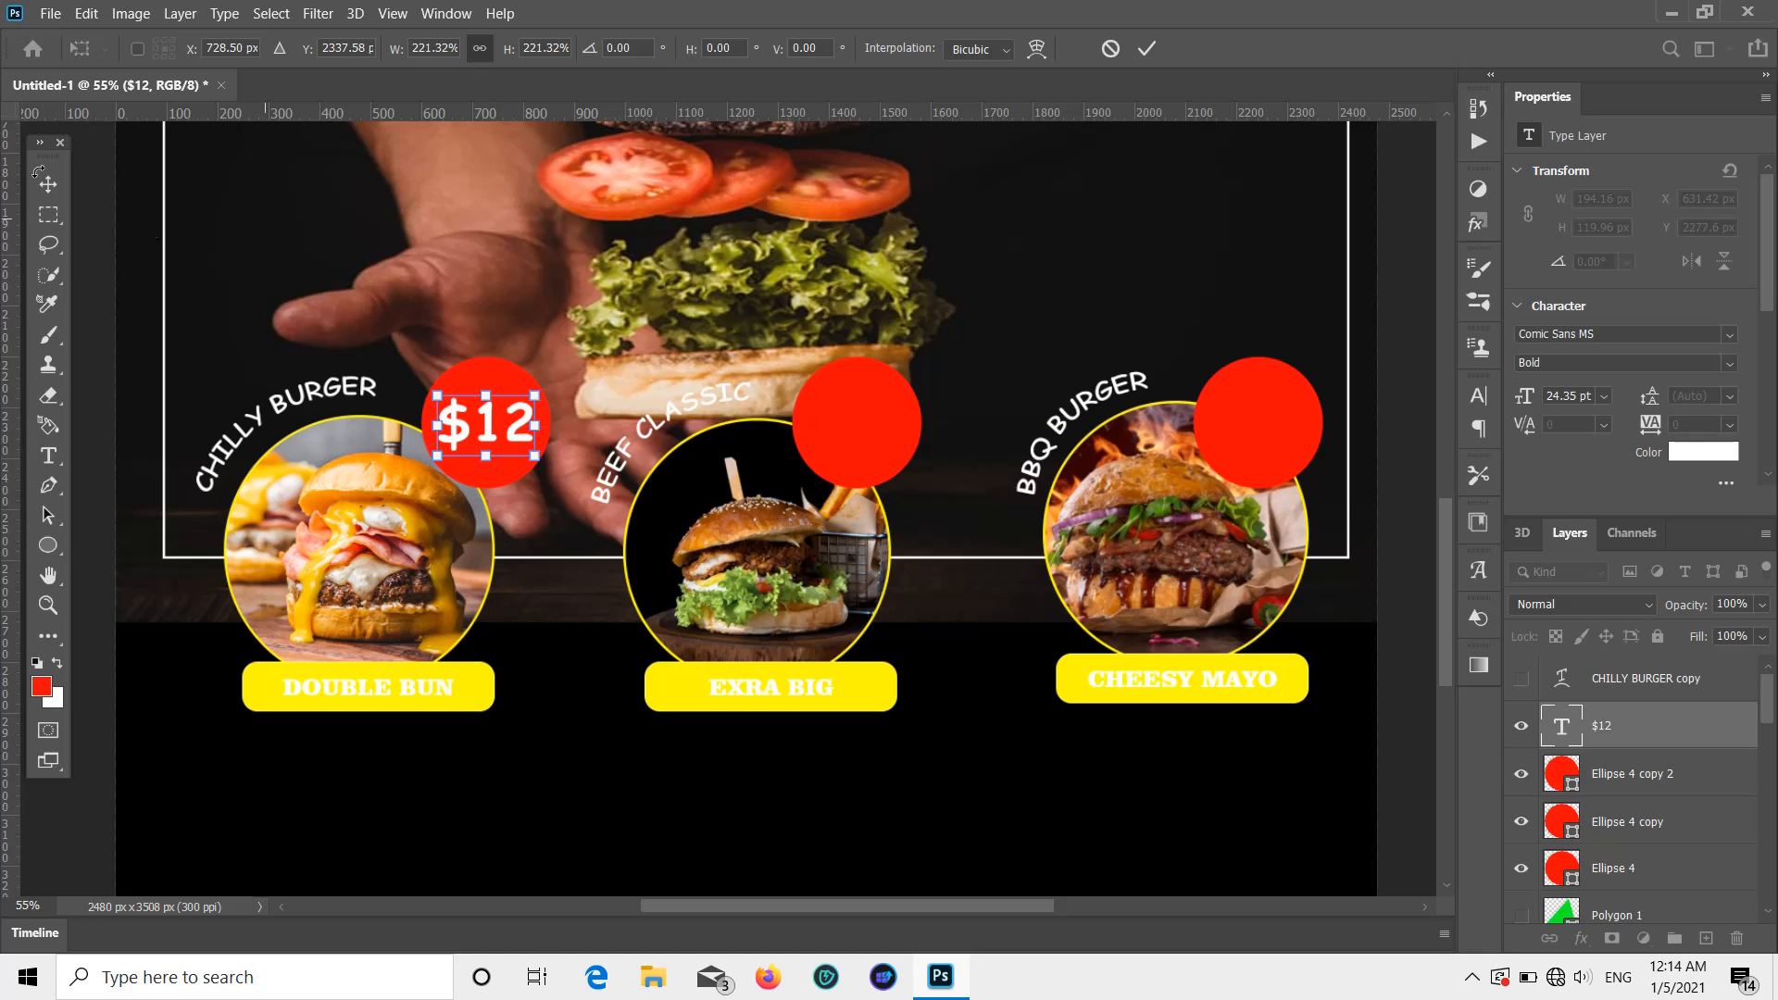
{"action": "key", "text": "Return"}
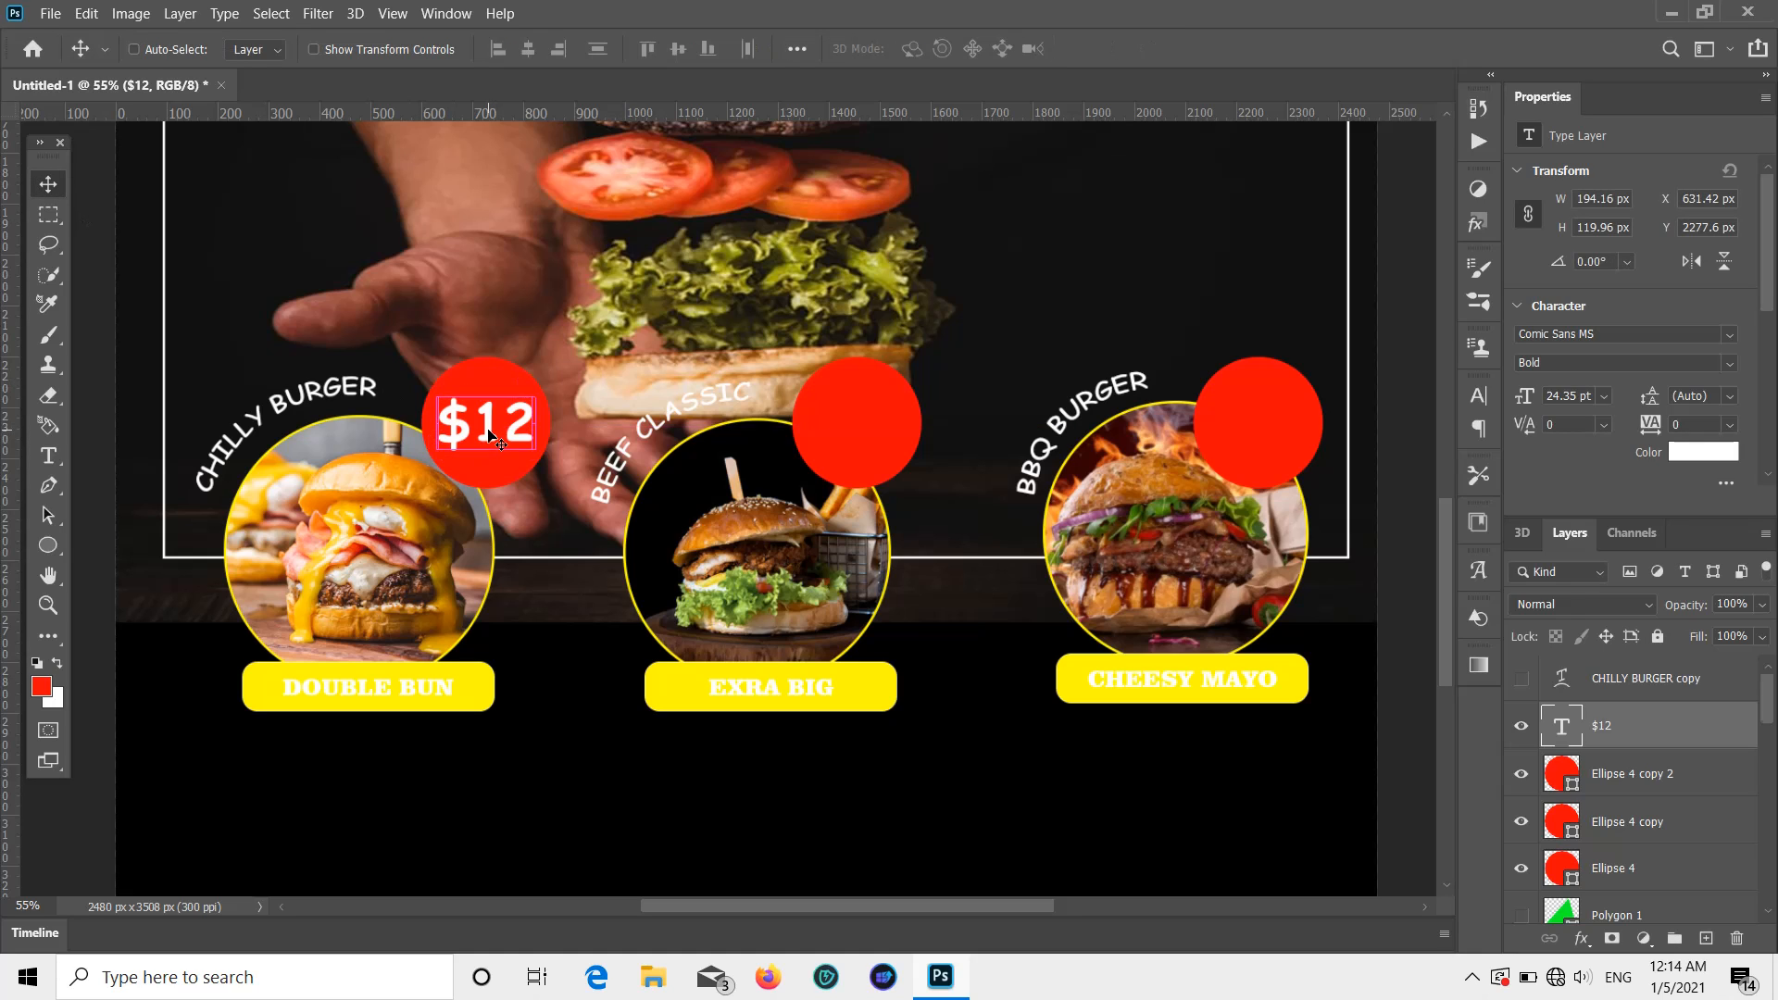
Step: Duplicate the price text into the middle red circle and change the copy to $20
{"action": "left_click_drag", "start_coordinate": [491, 436], "coordinate": [857, 430]}
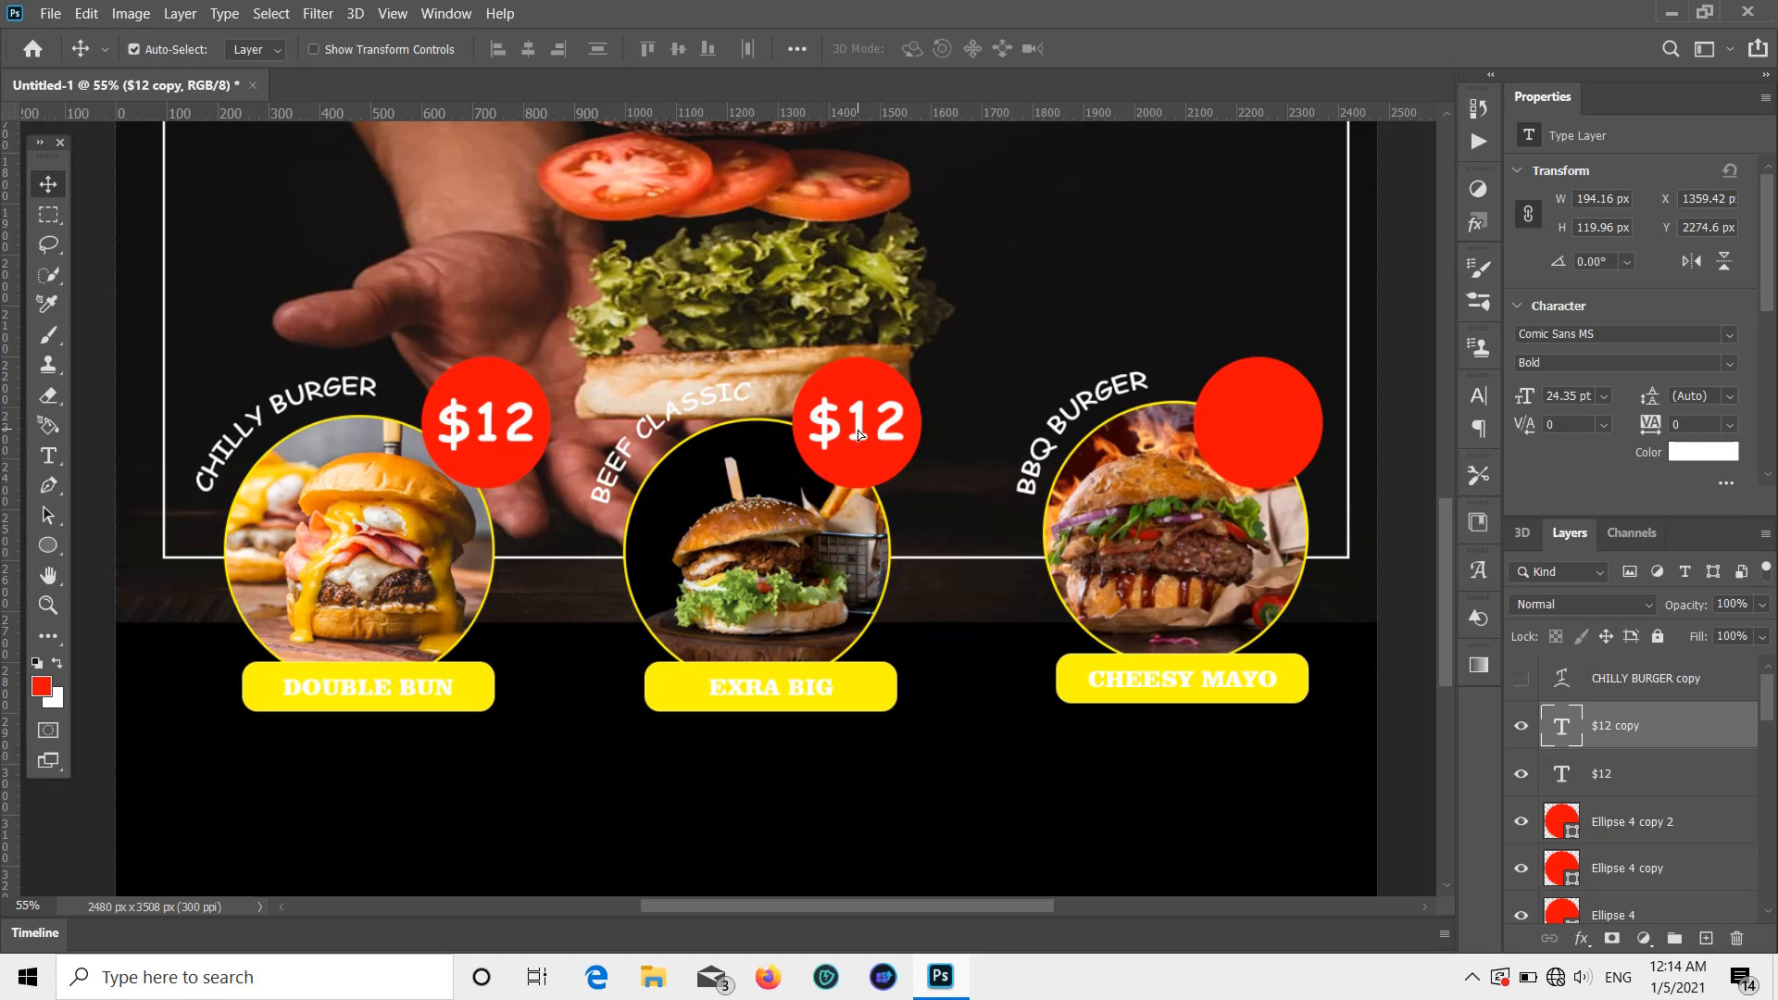
{"action": "double_click", "coordinate": [874, 428]}
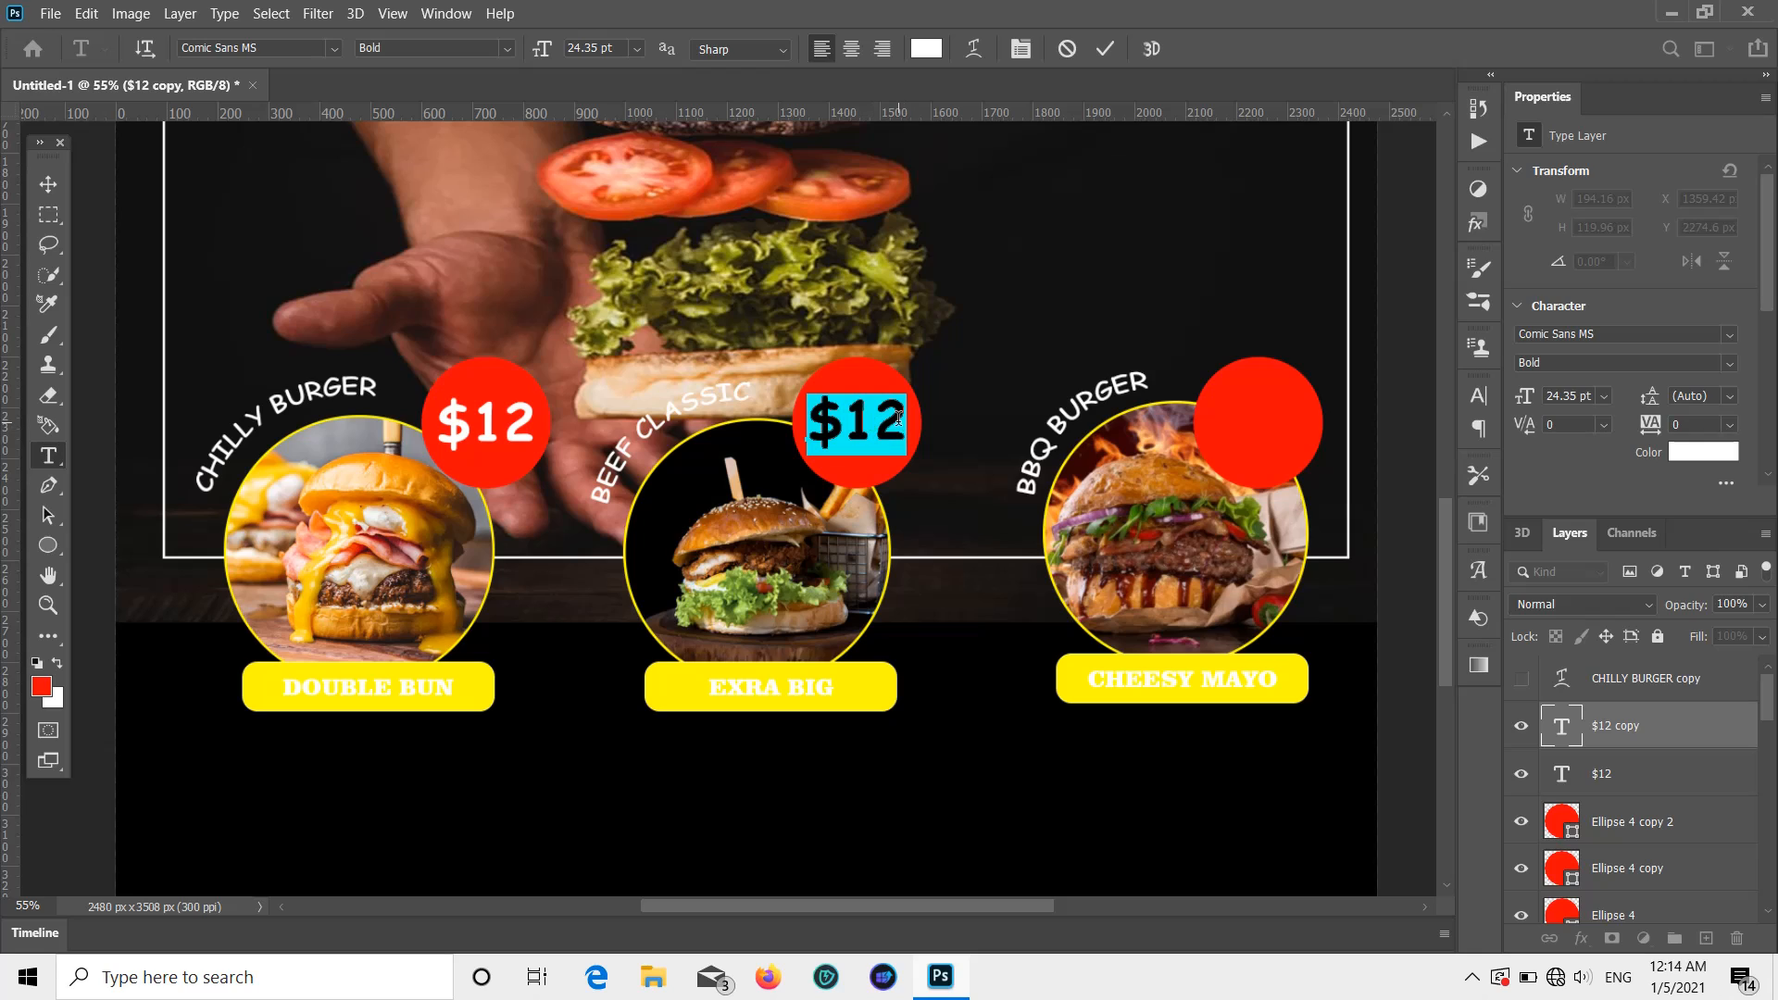
{"action": "left_click", "coordinate": [898, 416]}
{"action": "key", "text": "BackSpace"}
{"action": "key", "text": "BackSpace"}
{"action": "type", "text": "20"}
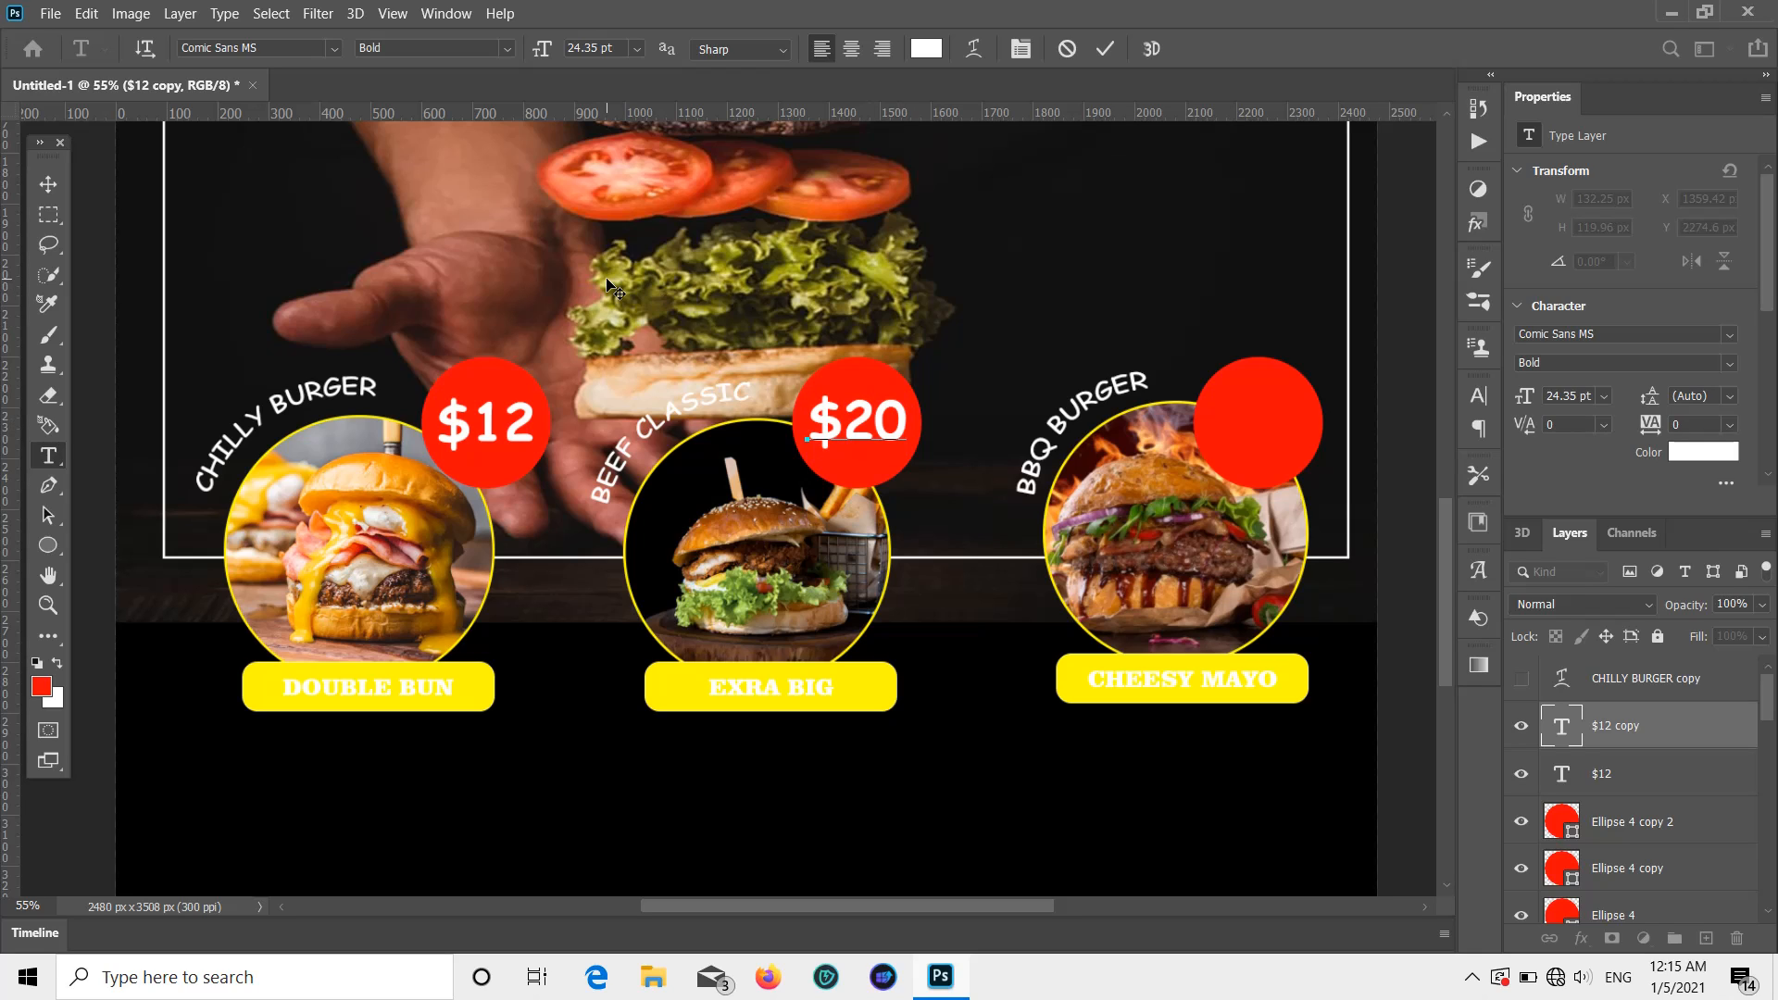
{"action": "left_click", "coordinate": [48, 185]}
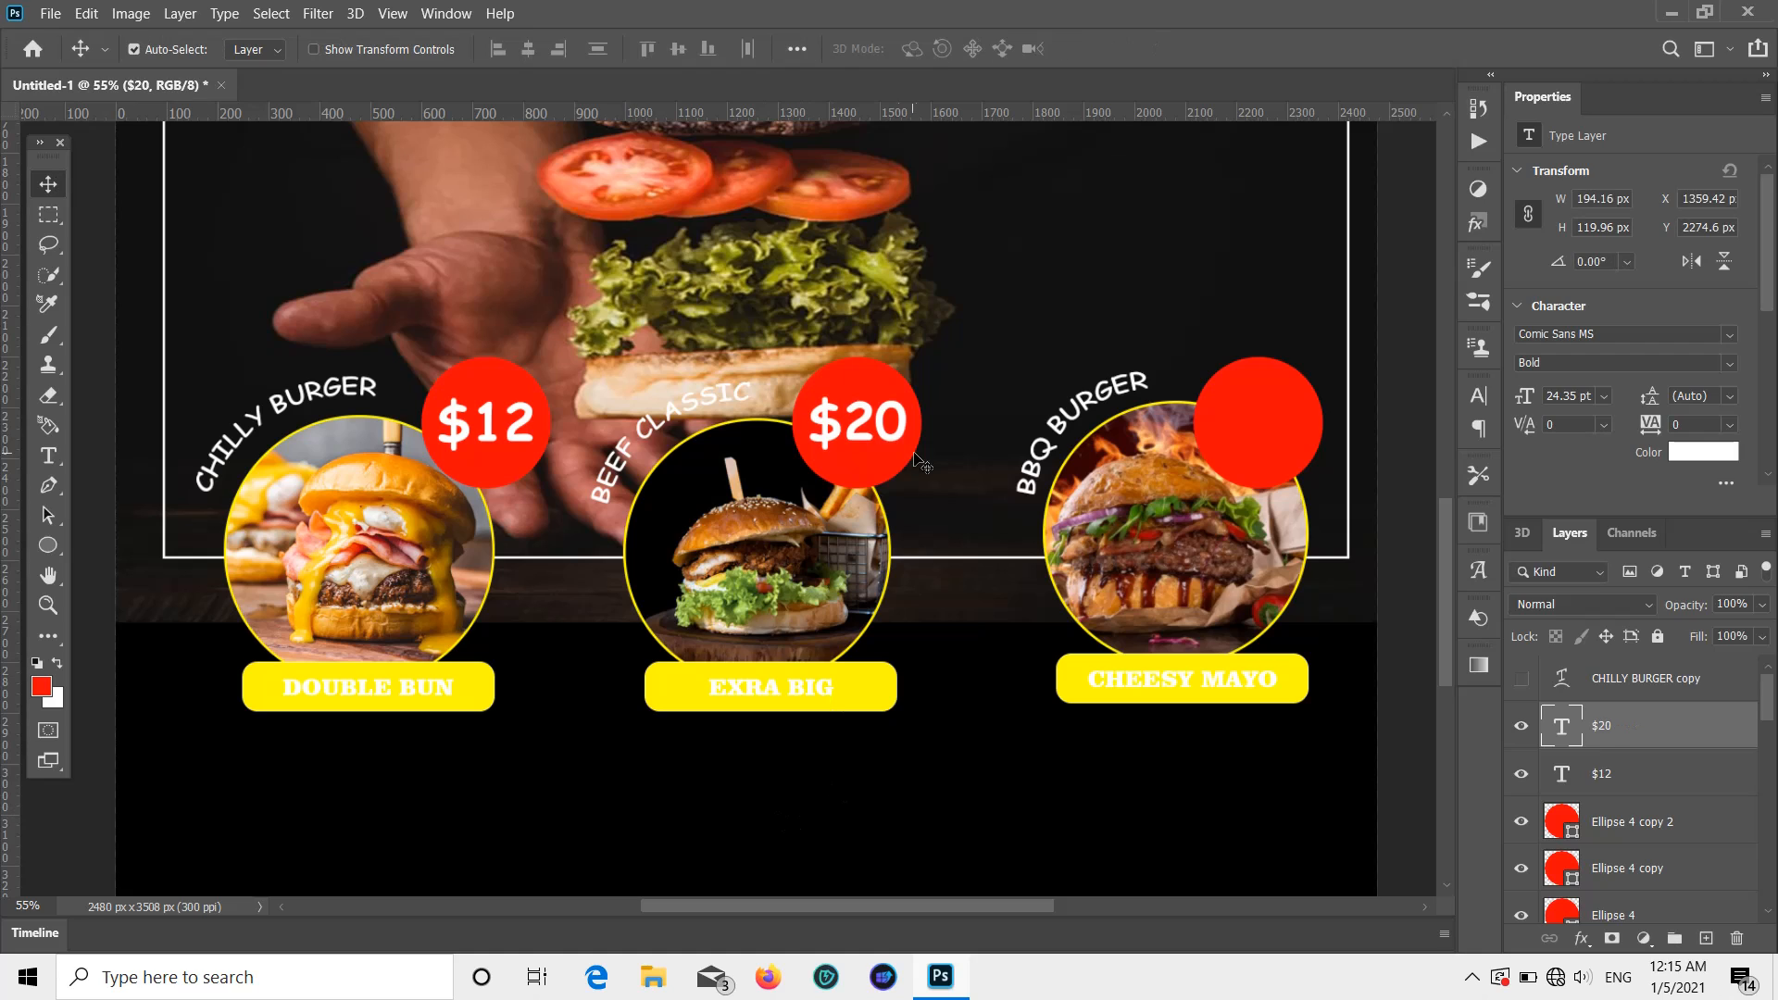
Step: Duplicate the $20 text into the right red circle and change the copy to $12
{"action": "left_click_drag", "start_coordinate": [861, 426], "coordinate": [1264, 416]}
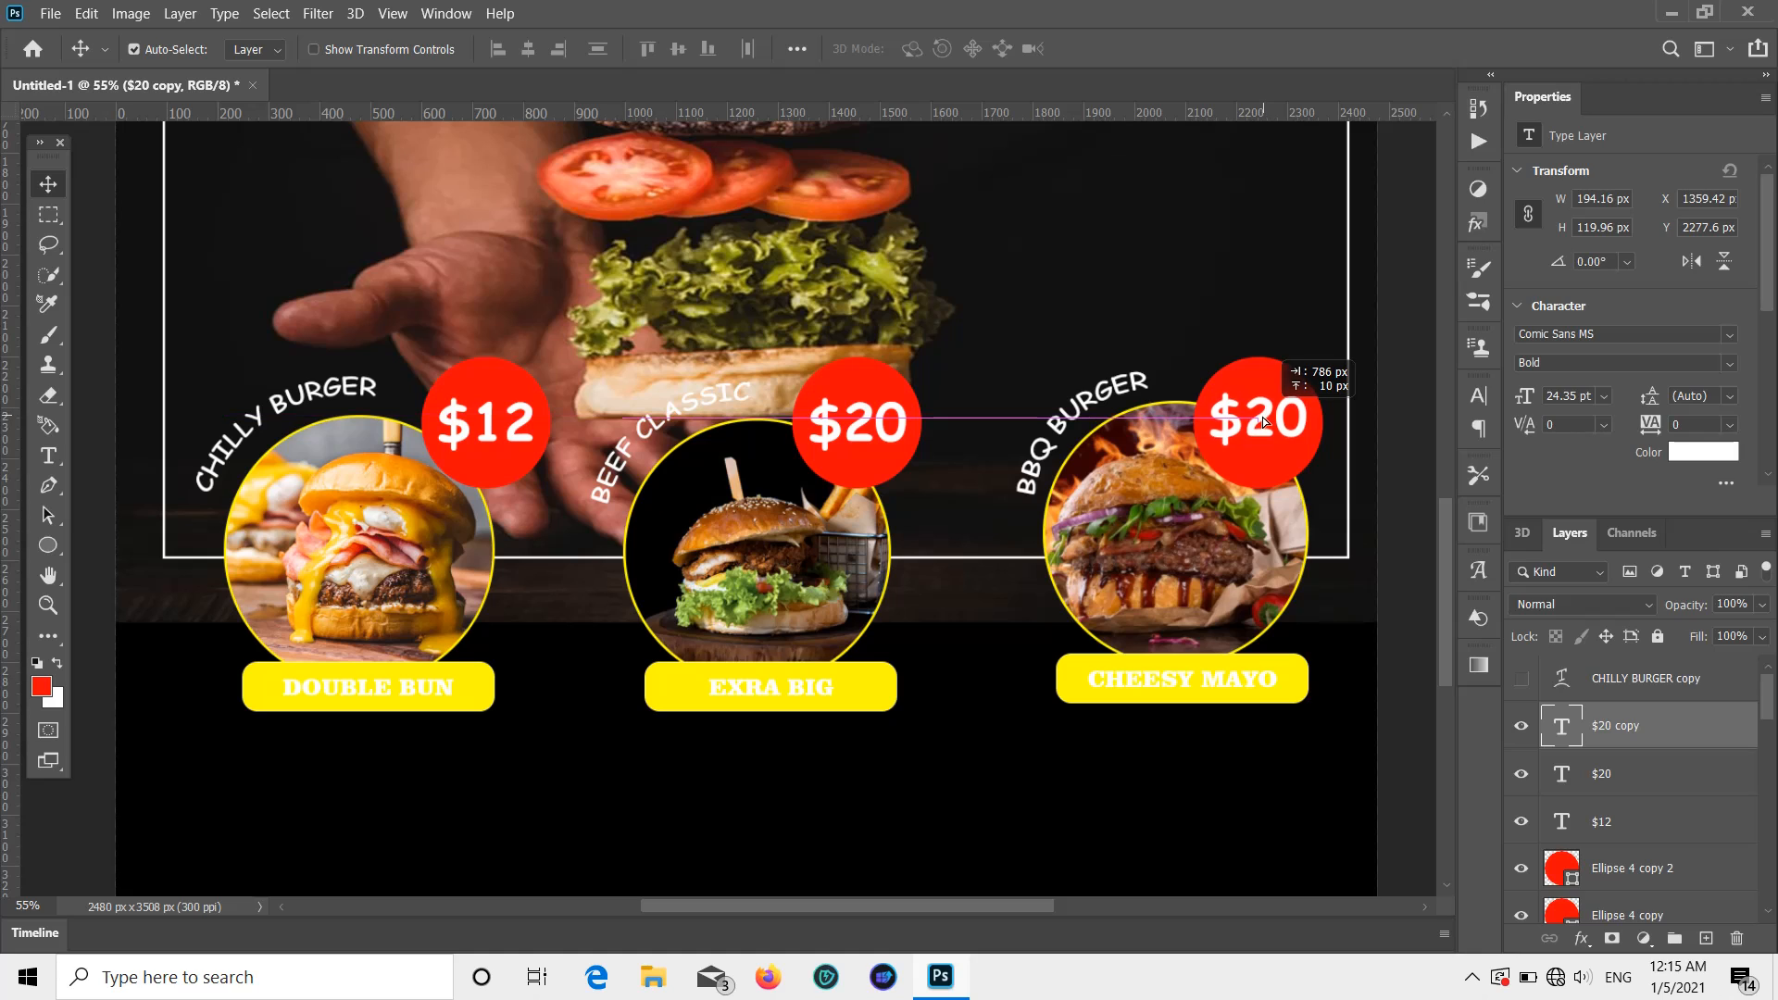
{"action": "double_click", "coordinate": [1263, 417]}
{"action": "left_click", "coordinate": [1298, 417]}
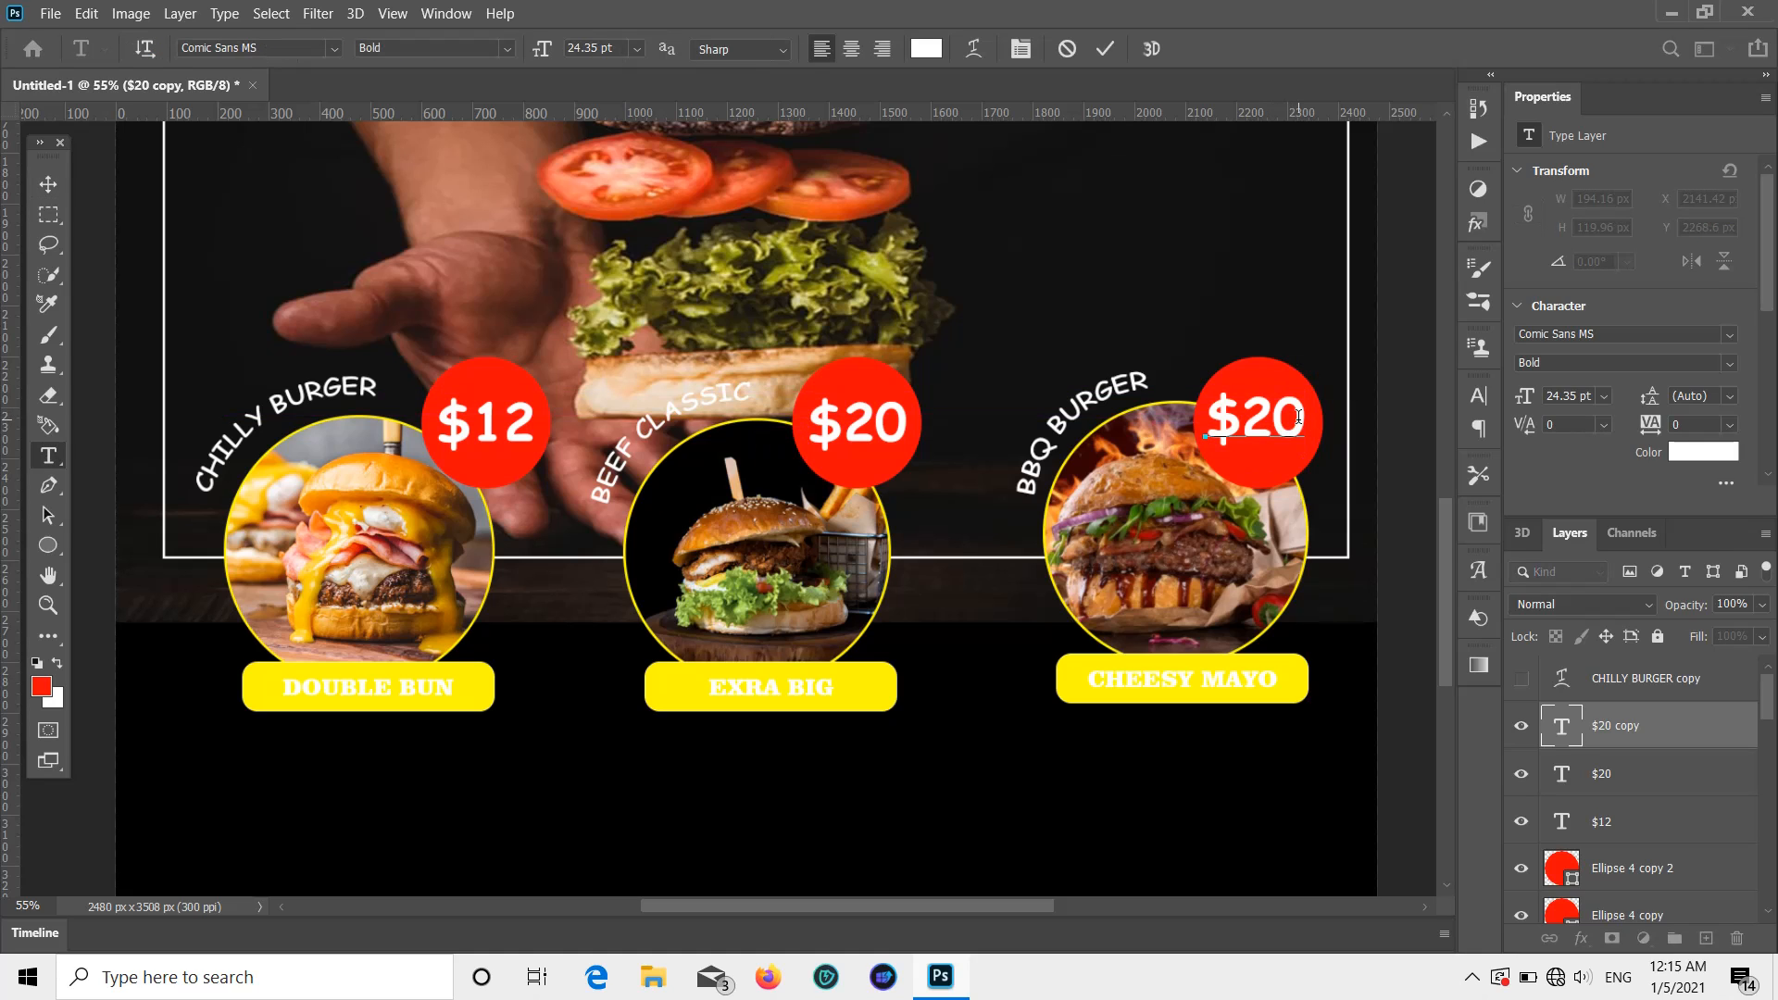
{"action": "key", "text": "BackSpace"}
{"action": "key", "text": "BackSpace"}
{"action": "type", "text": "12"}
{"action": "left_click", "coordinate": [48, 184]}
Step: Draw a rounded rectangle bar about 1423 × 80 px with 30 px corners just below the yellow labels
{"action": "scroll", "coordinate": [853, 514], "scroll_direction": "down", "scroll_amount": 5}
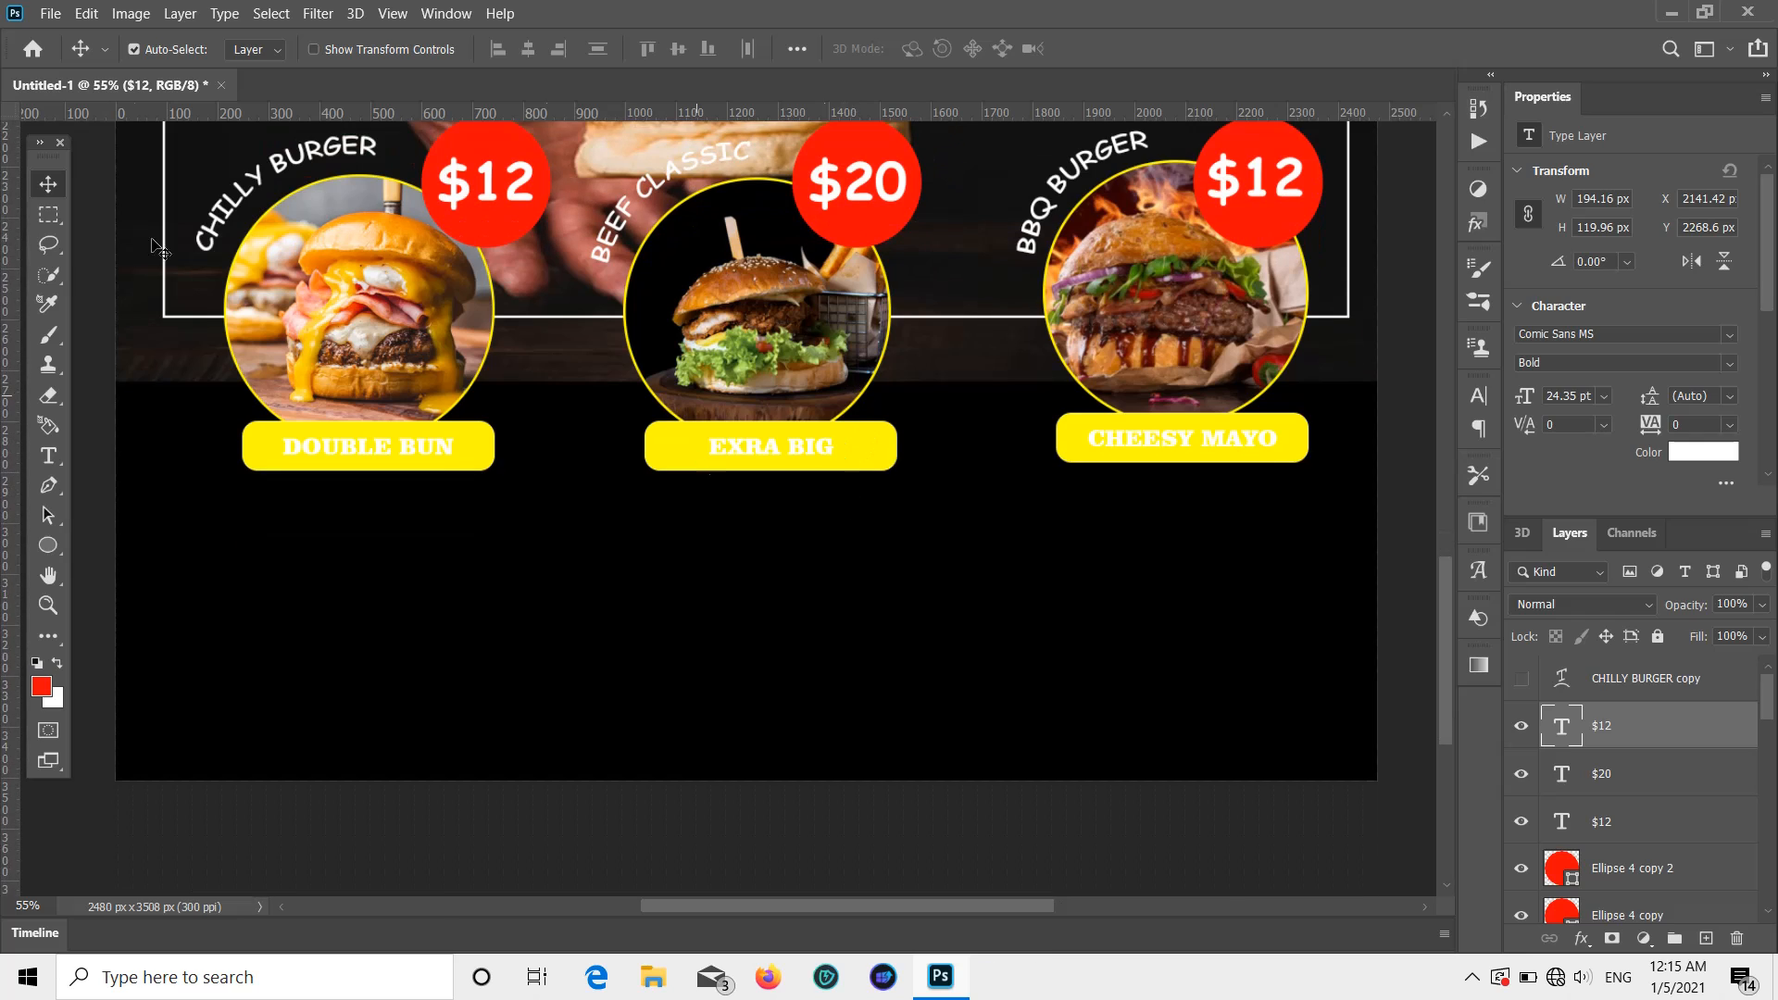
{"action": "scroll", "coordinate": [536, 451], "scroll_direction": "down", "scroll_amount": 1}
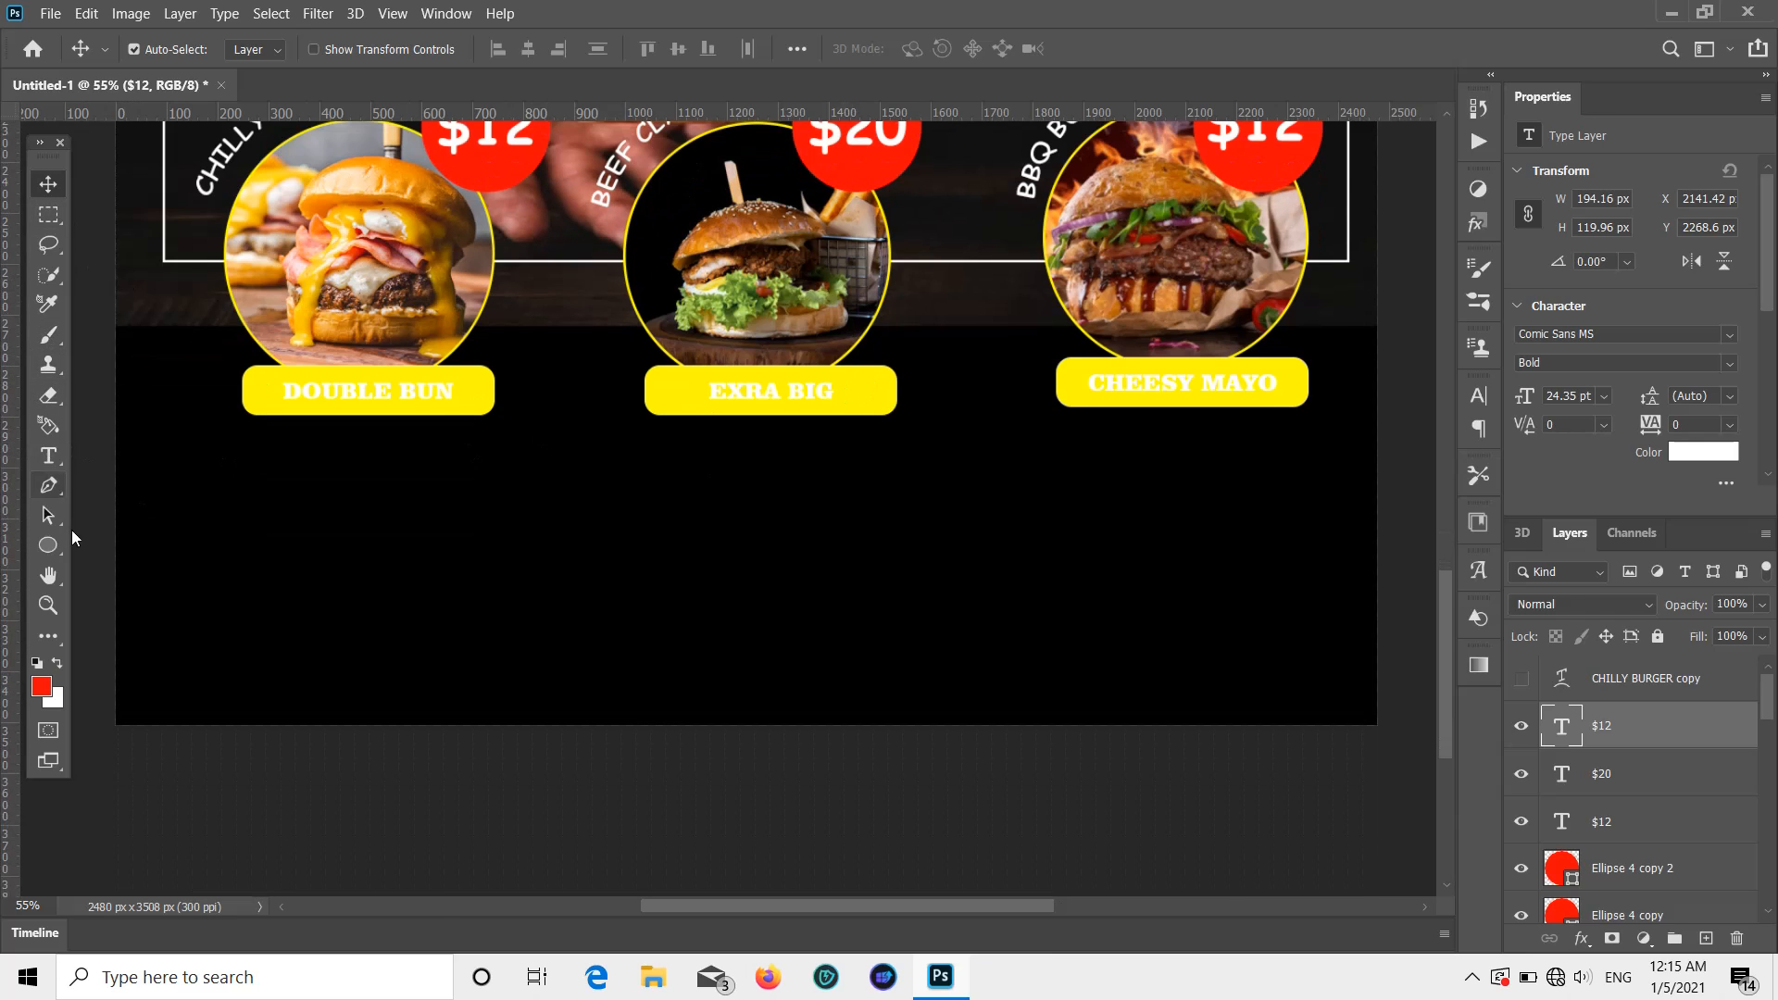
{"action": "left_click", "coordinate": [48, 545]}
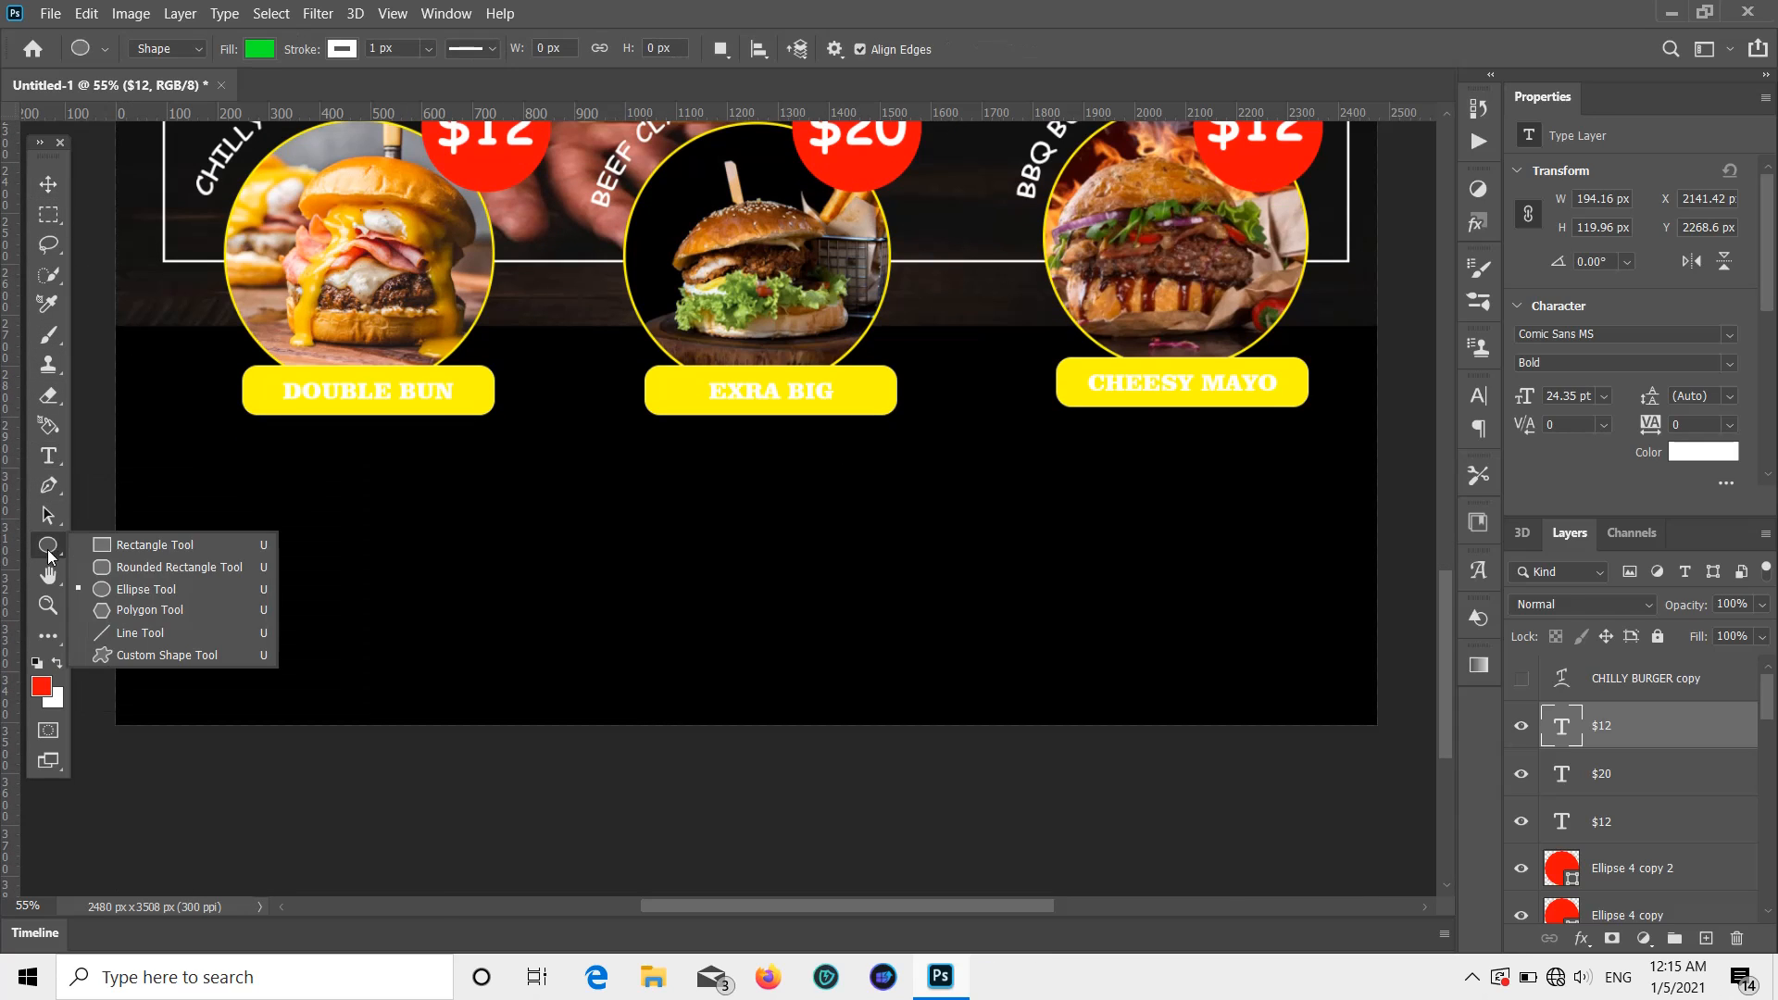
{"action": "left_click", "coordinate": [143, 568]}
{"action": "left_click_drag", "start_coordinate": [405, 433], "coordinate": [1131, 474]}
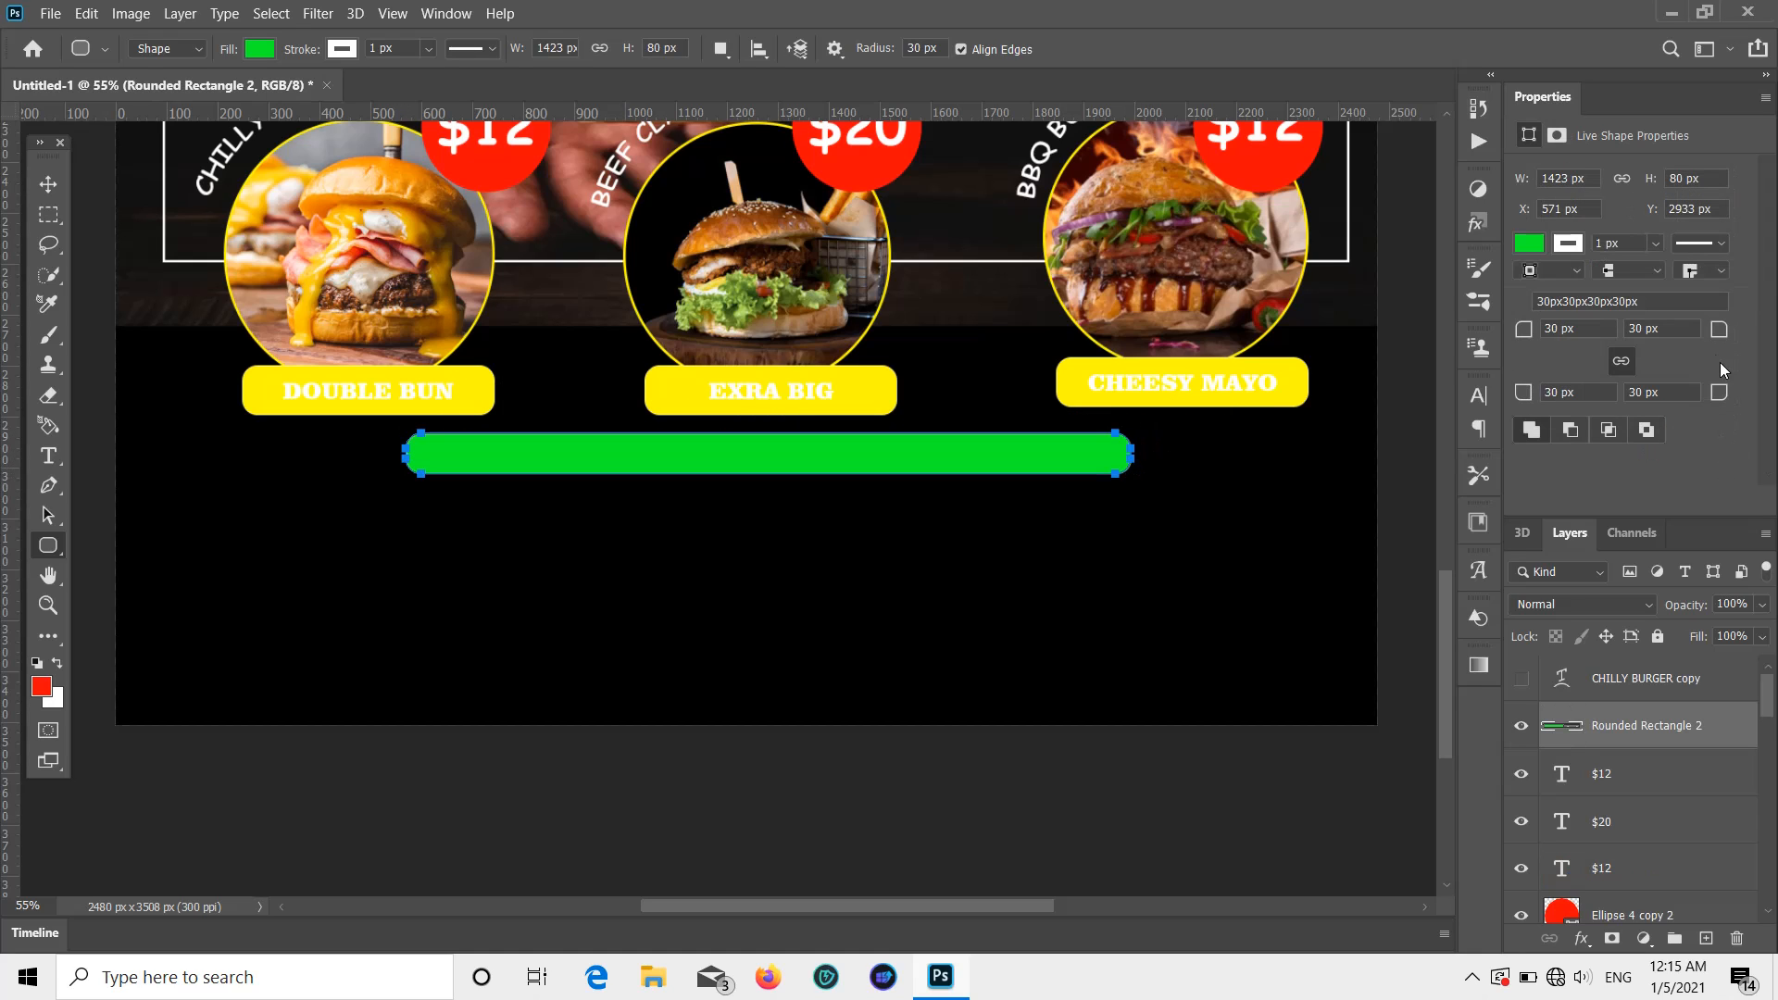
Step: Give the rounded bar a white stroke and a white fill
{"action": "left_click", "coordinate": [1557, 244]}
{"action": "left_click", "coordinate": [1519, 366]}
{"action": "left_click", "coordinate": [1478, 368]}
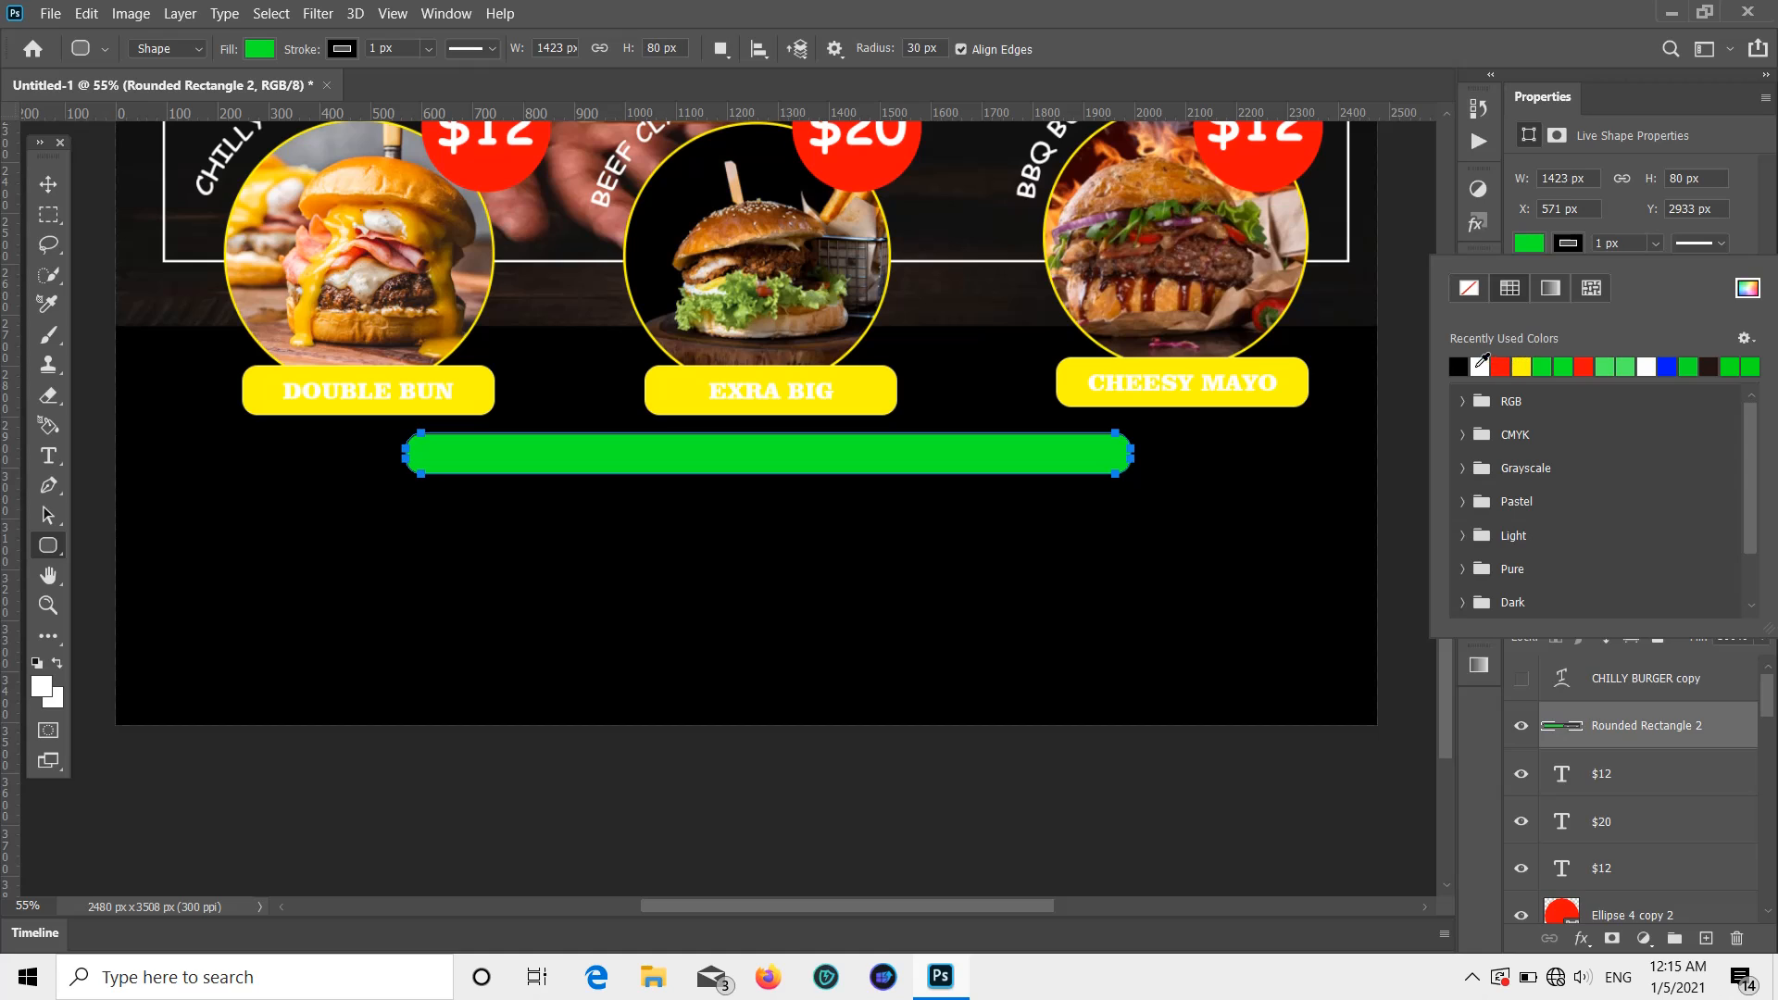
{"action": "left_click", "coordinate": [48, 184]}
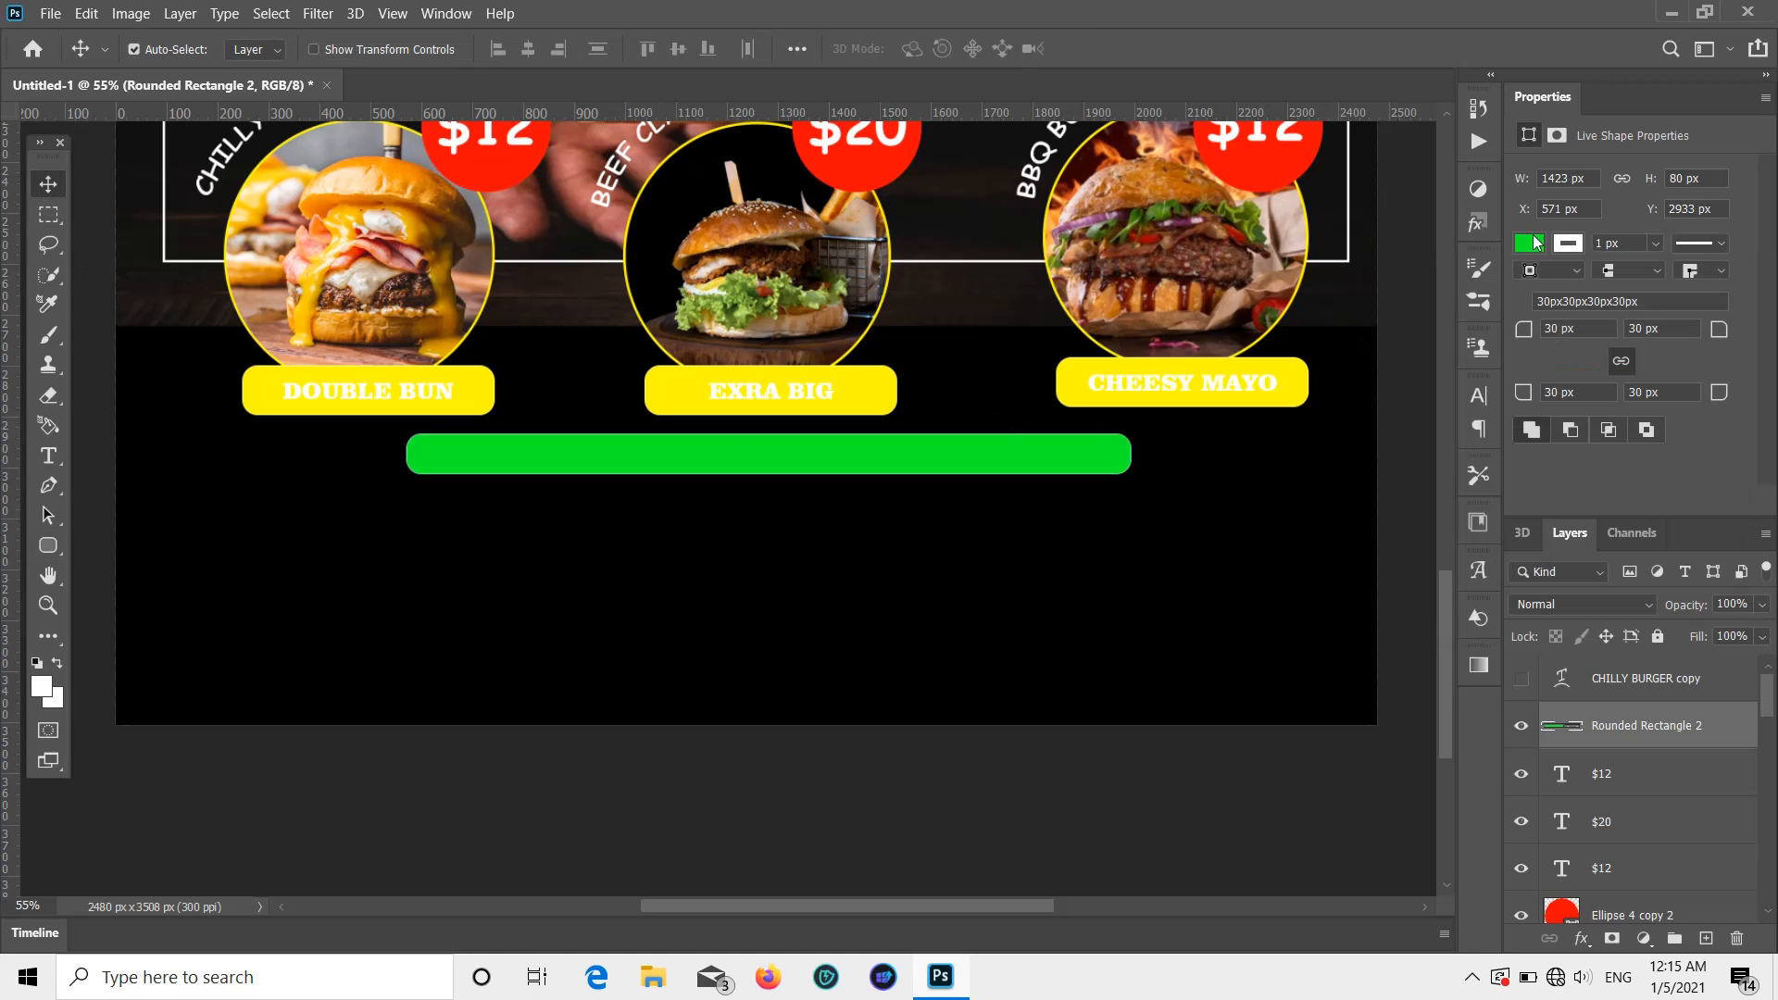
{"action": "left_click", "coordinate": [1531, 247]}
{"action": "left_click", "coordinate": [1460, 367]}
{"action": "left_click", "coordinate": [46, 194]}
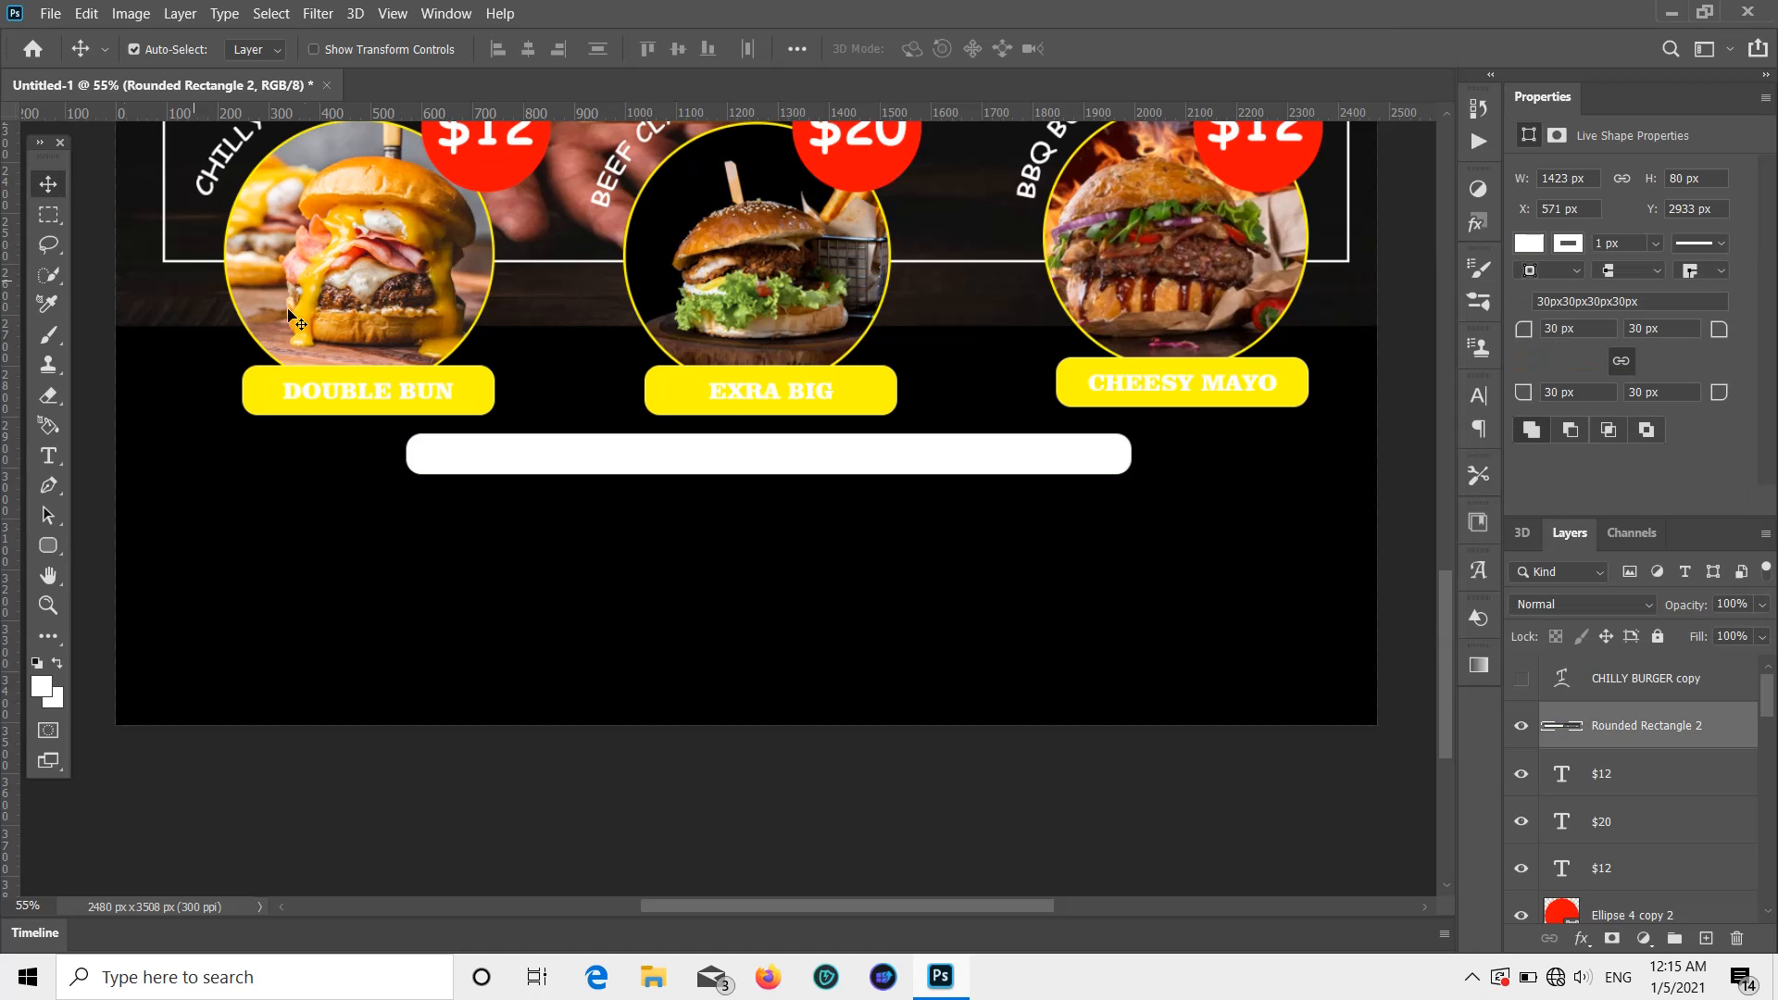
Step: Add the text "Call foe delivery |" followed by a phone number below the white bar
{"action": "left_click", "coordinate": [48, 455]}
{"action": "left_click", "coordinate": [438, 515]}
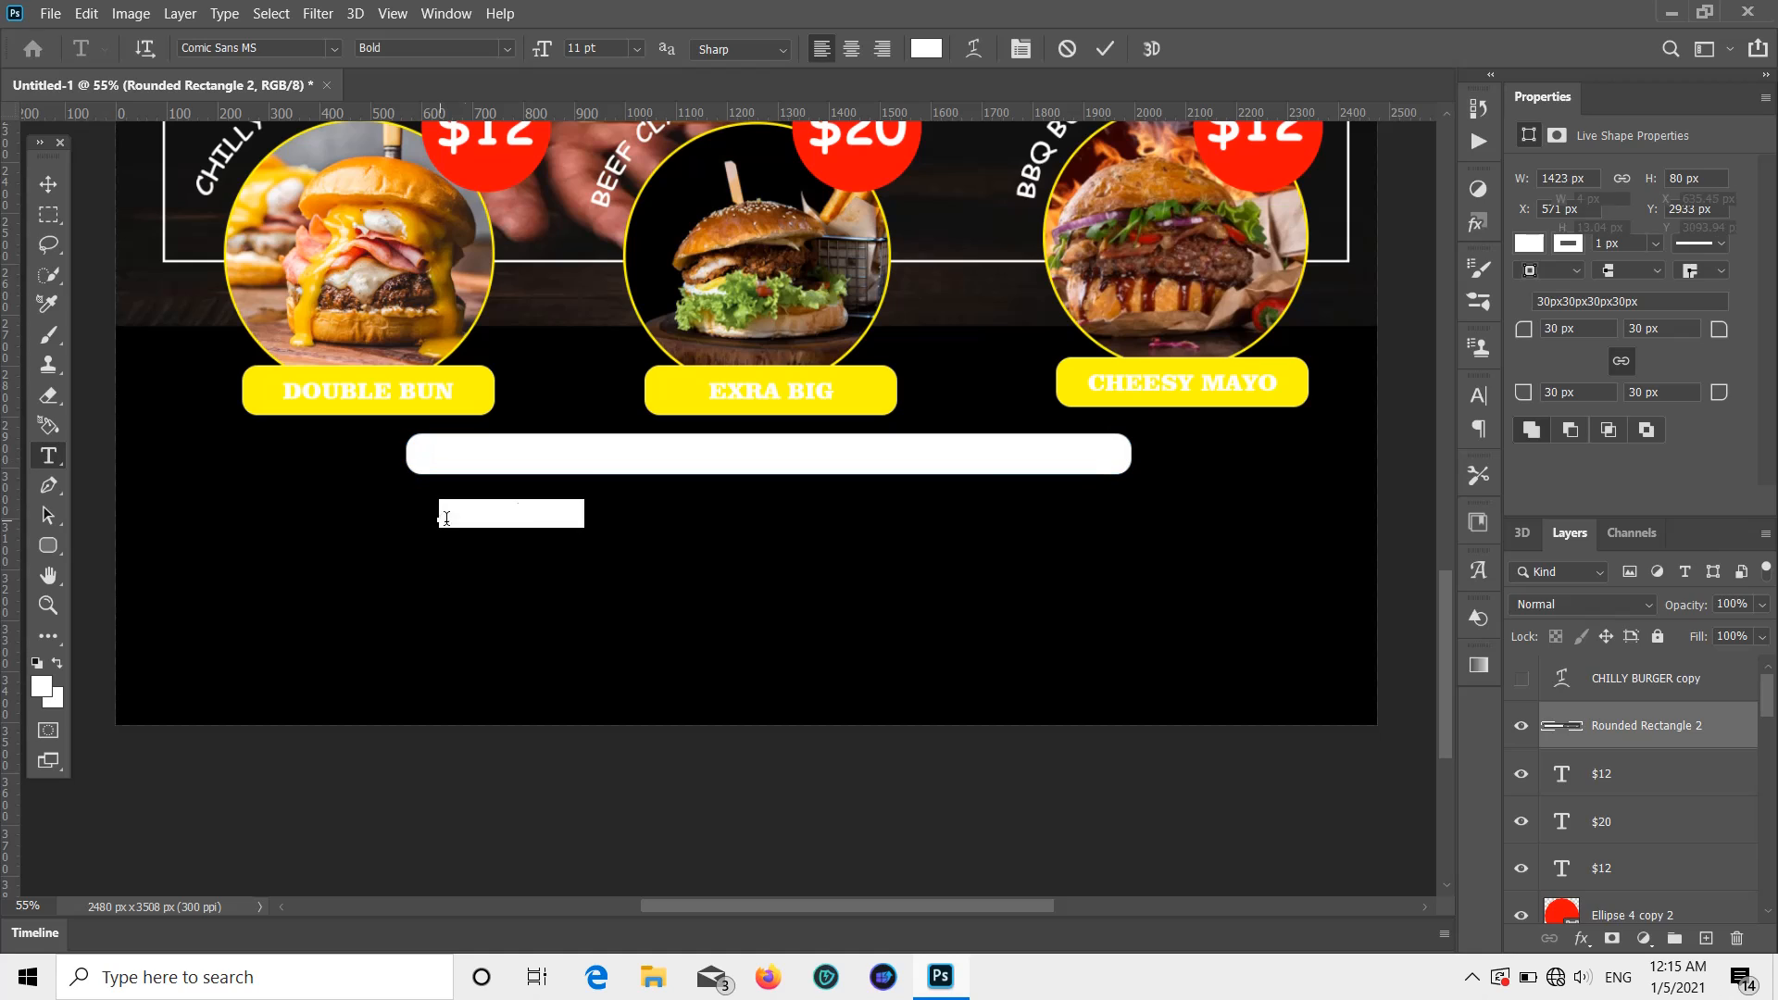
{"action": "key", "text": "BackSpace"}
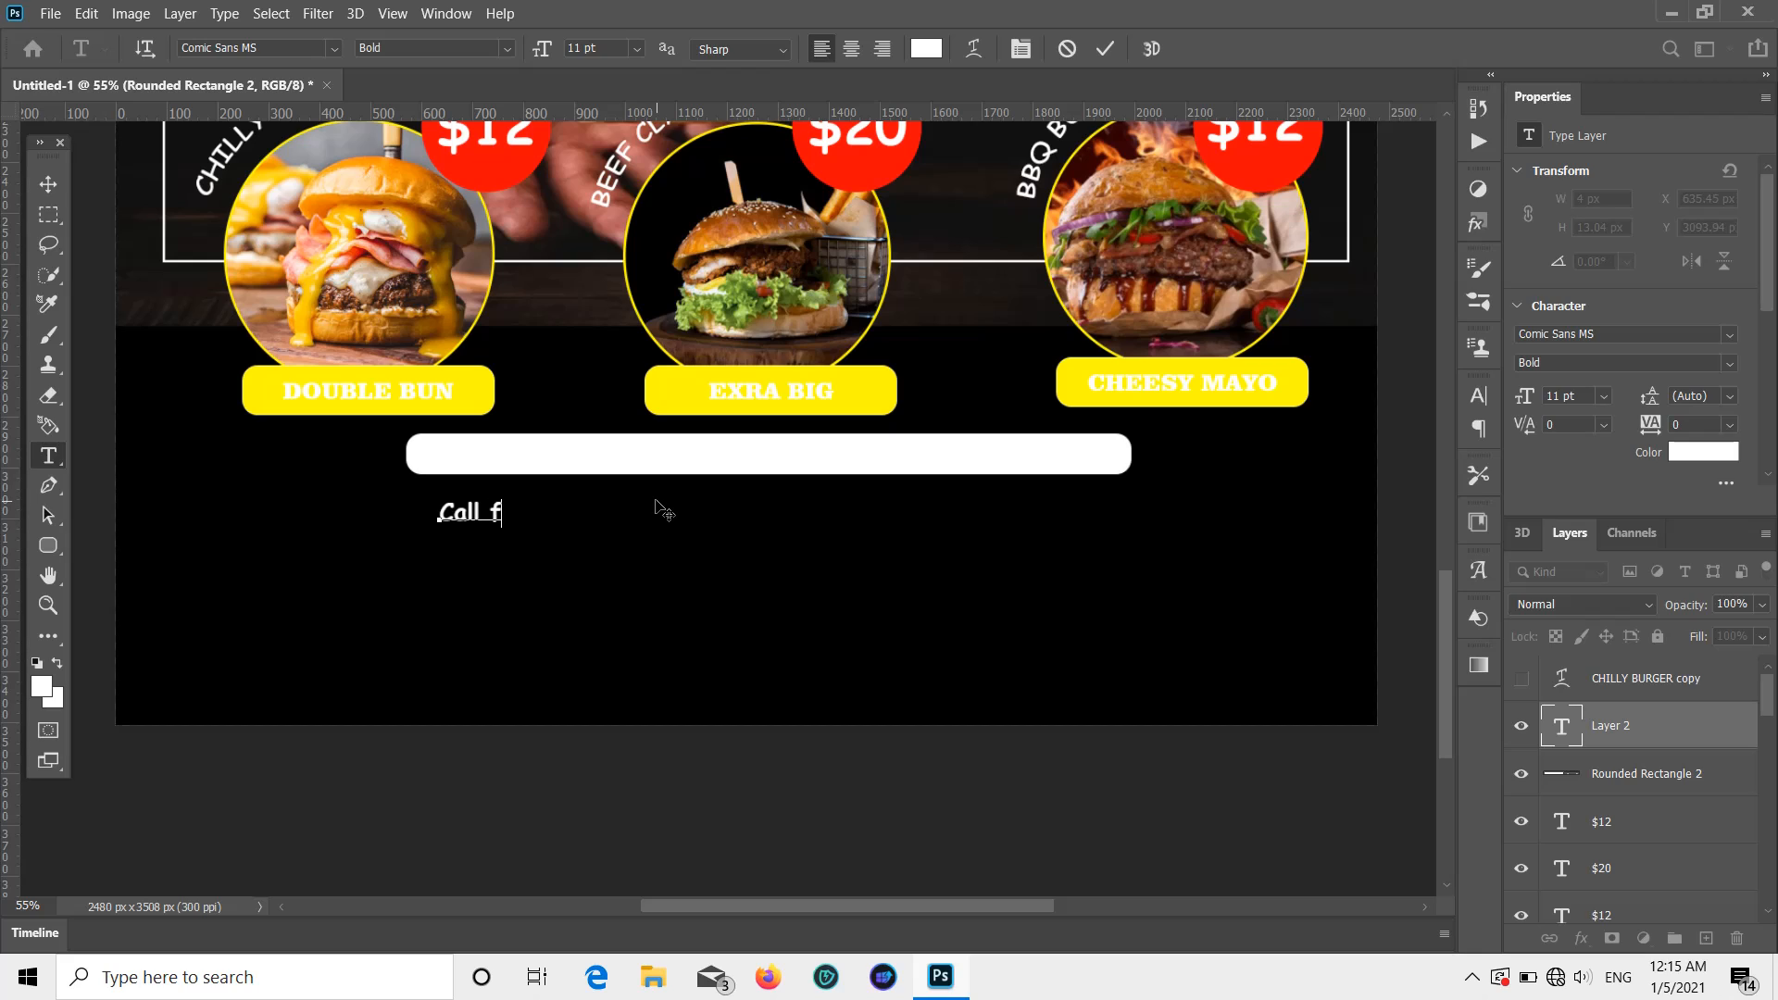
{"action": "type", "text": "Call foe d"}
{"action": "key", "text": "BackSpace"}
{"action": "key", "text": "BackSpace"}
{"action": "type", "text": "live "}
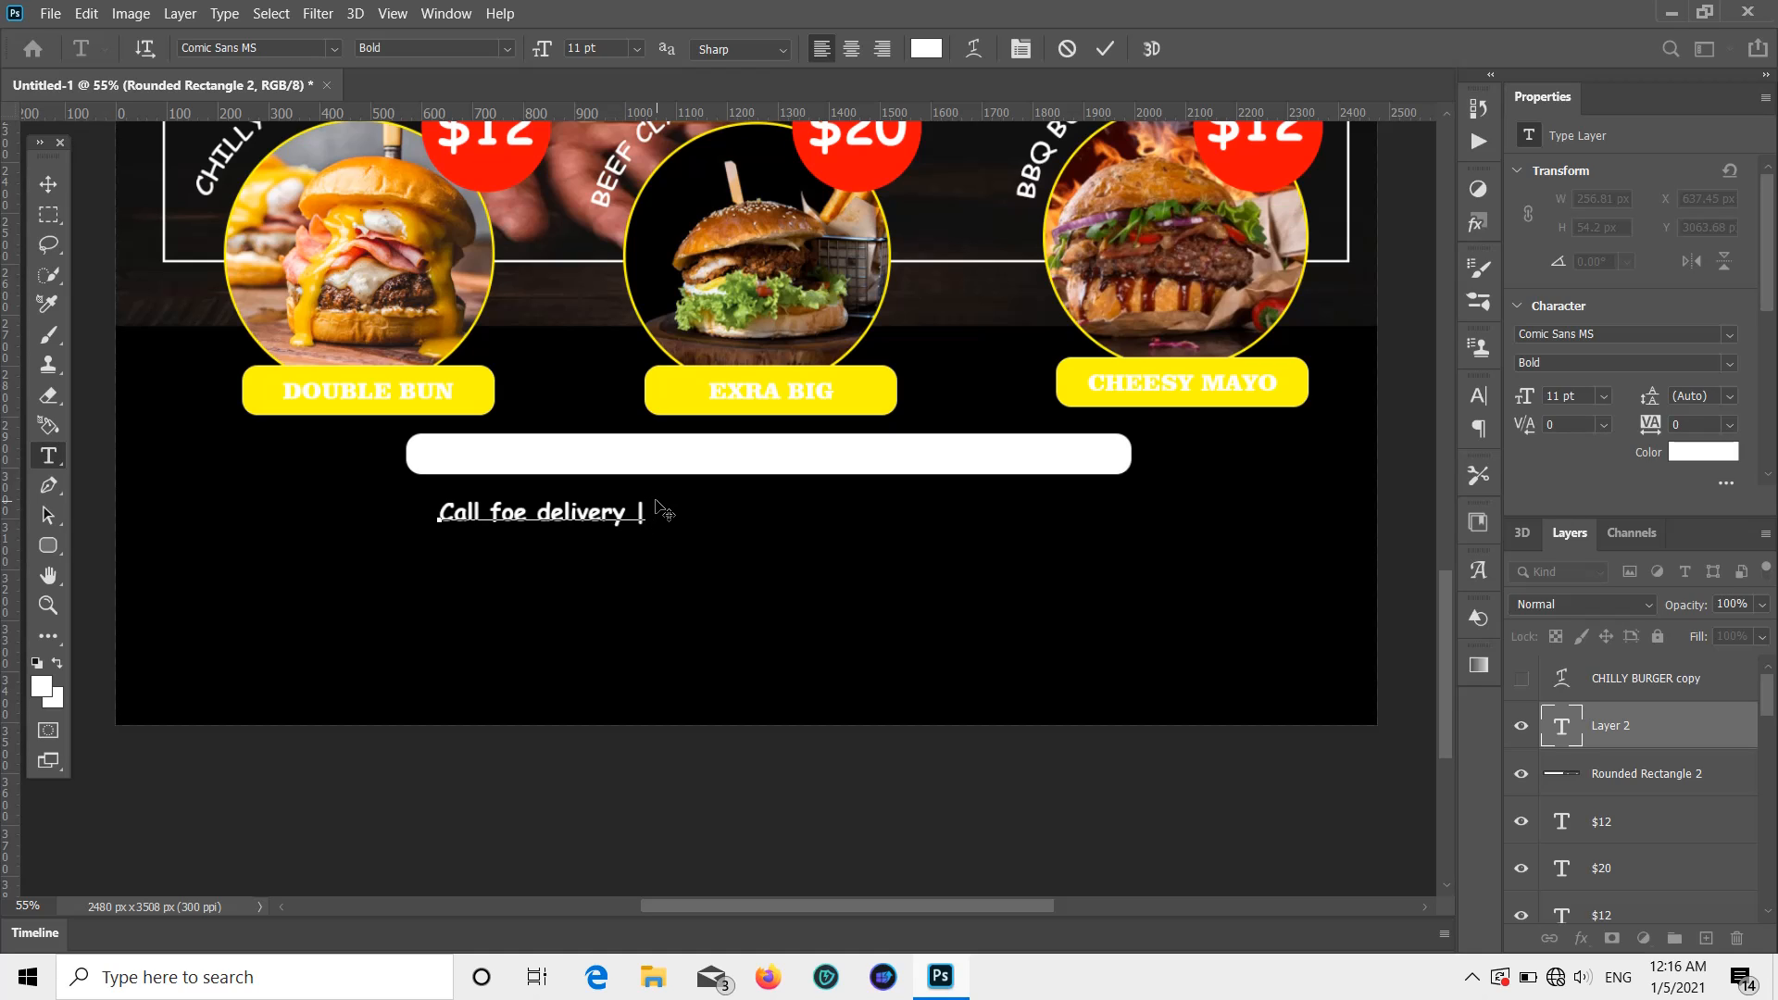
{"action": "type", "text": " | 011-0000000"}
{"action": "key", "text": "ctrl+Return"}
{"action": "key", "text": "v"}
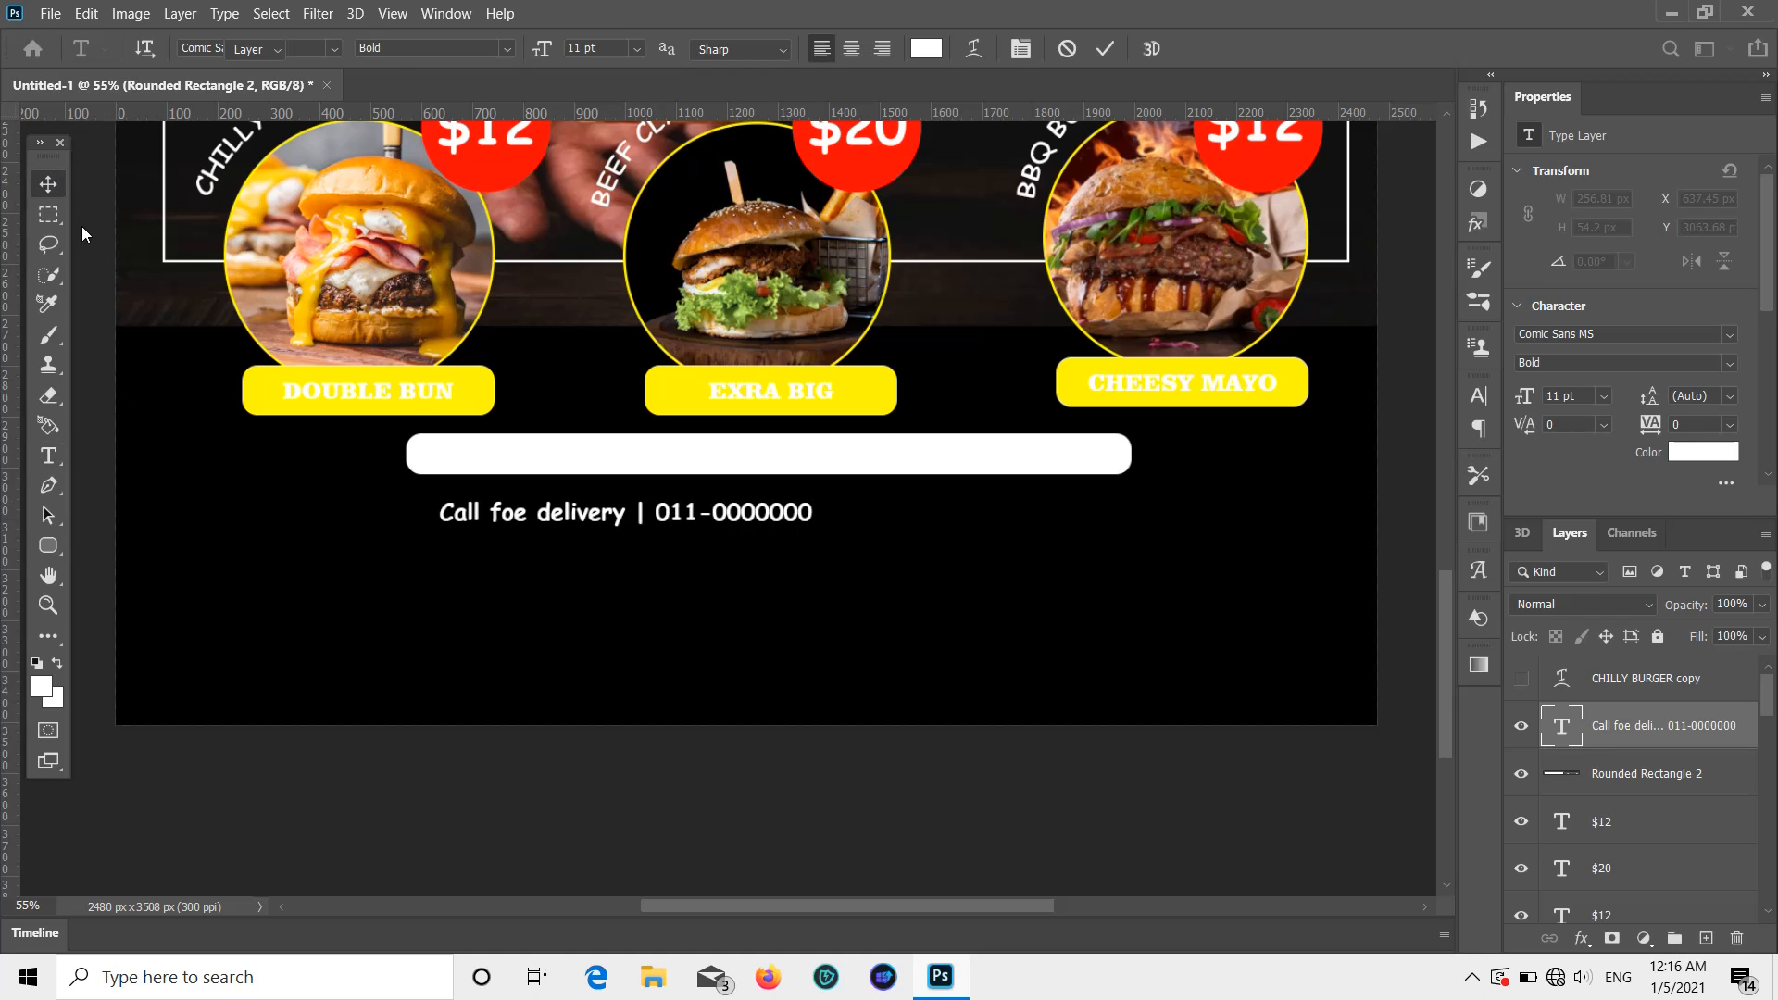
{"action": "double_click", "coordinate": [648, 515]}
{"action": "left_click", "coordinate": [642, 512]}
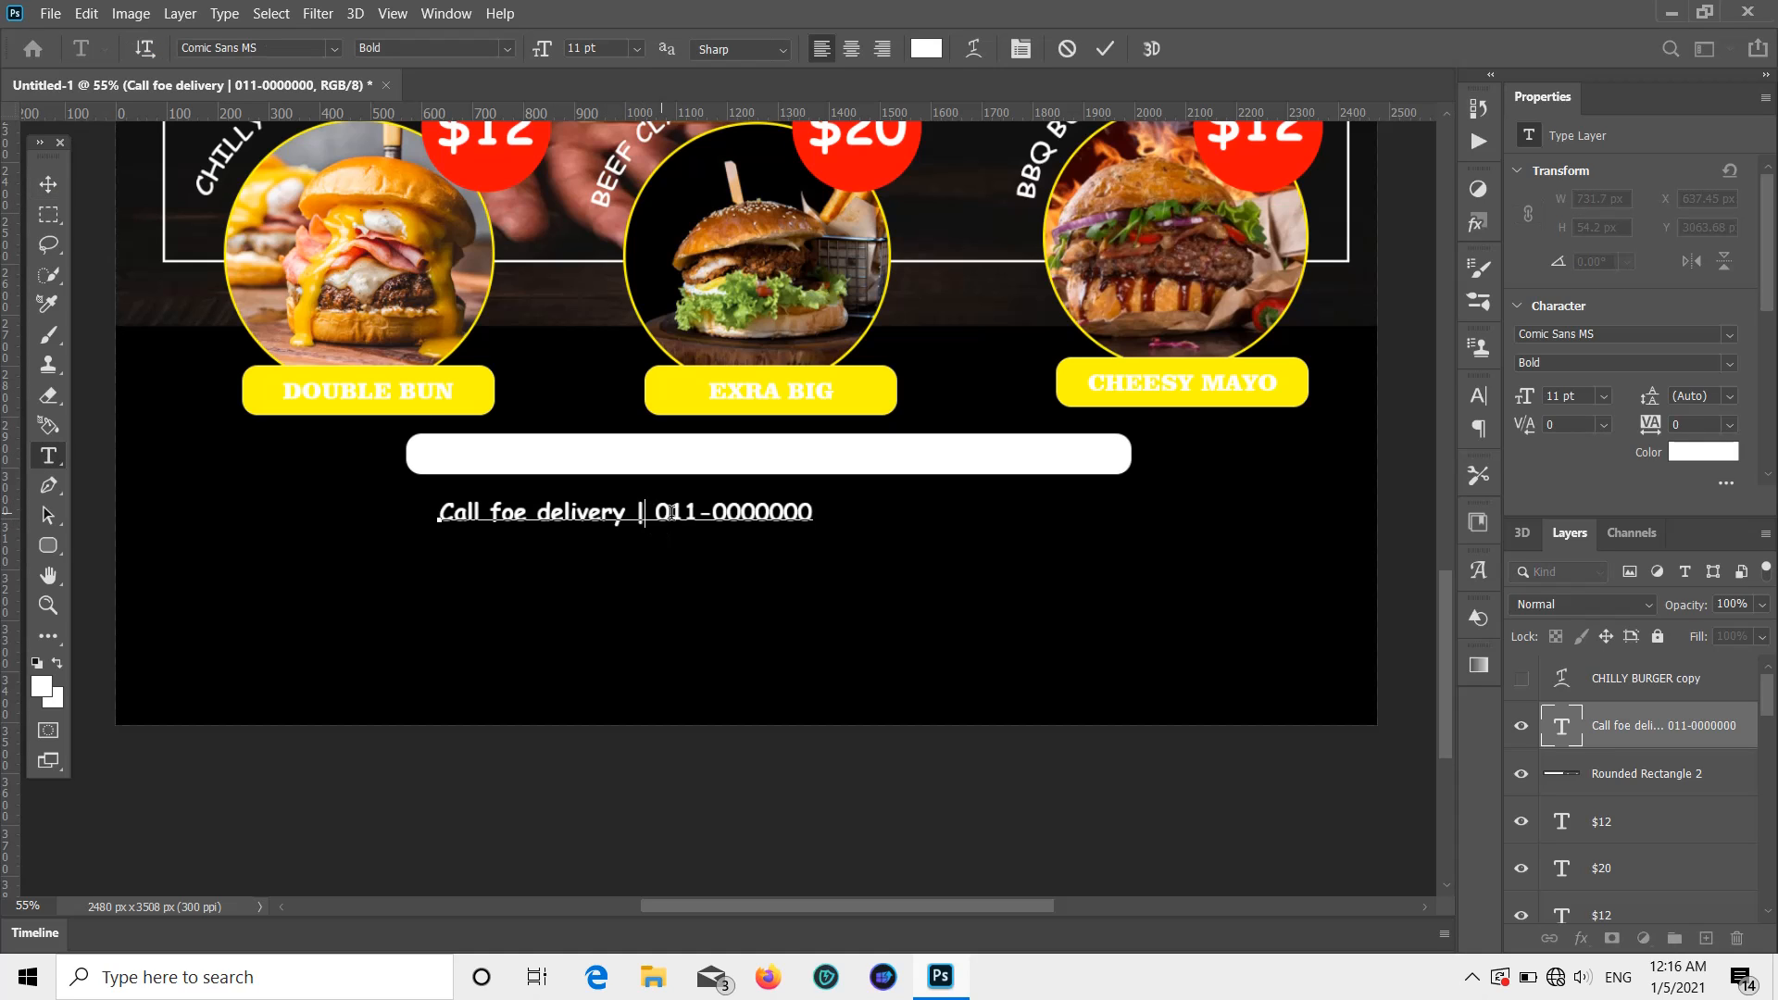
{"action": "left_click", "coordinate": [52, 190]}
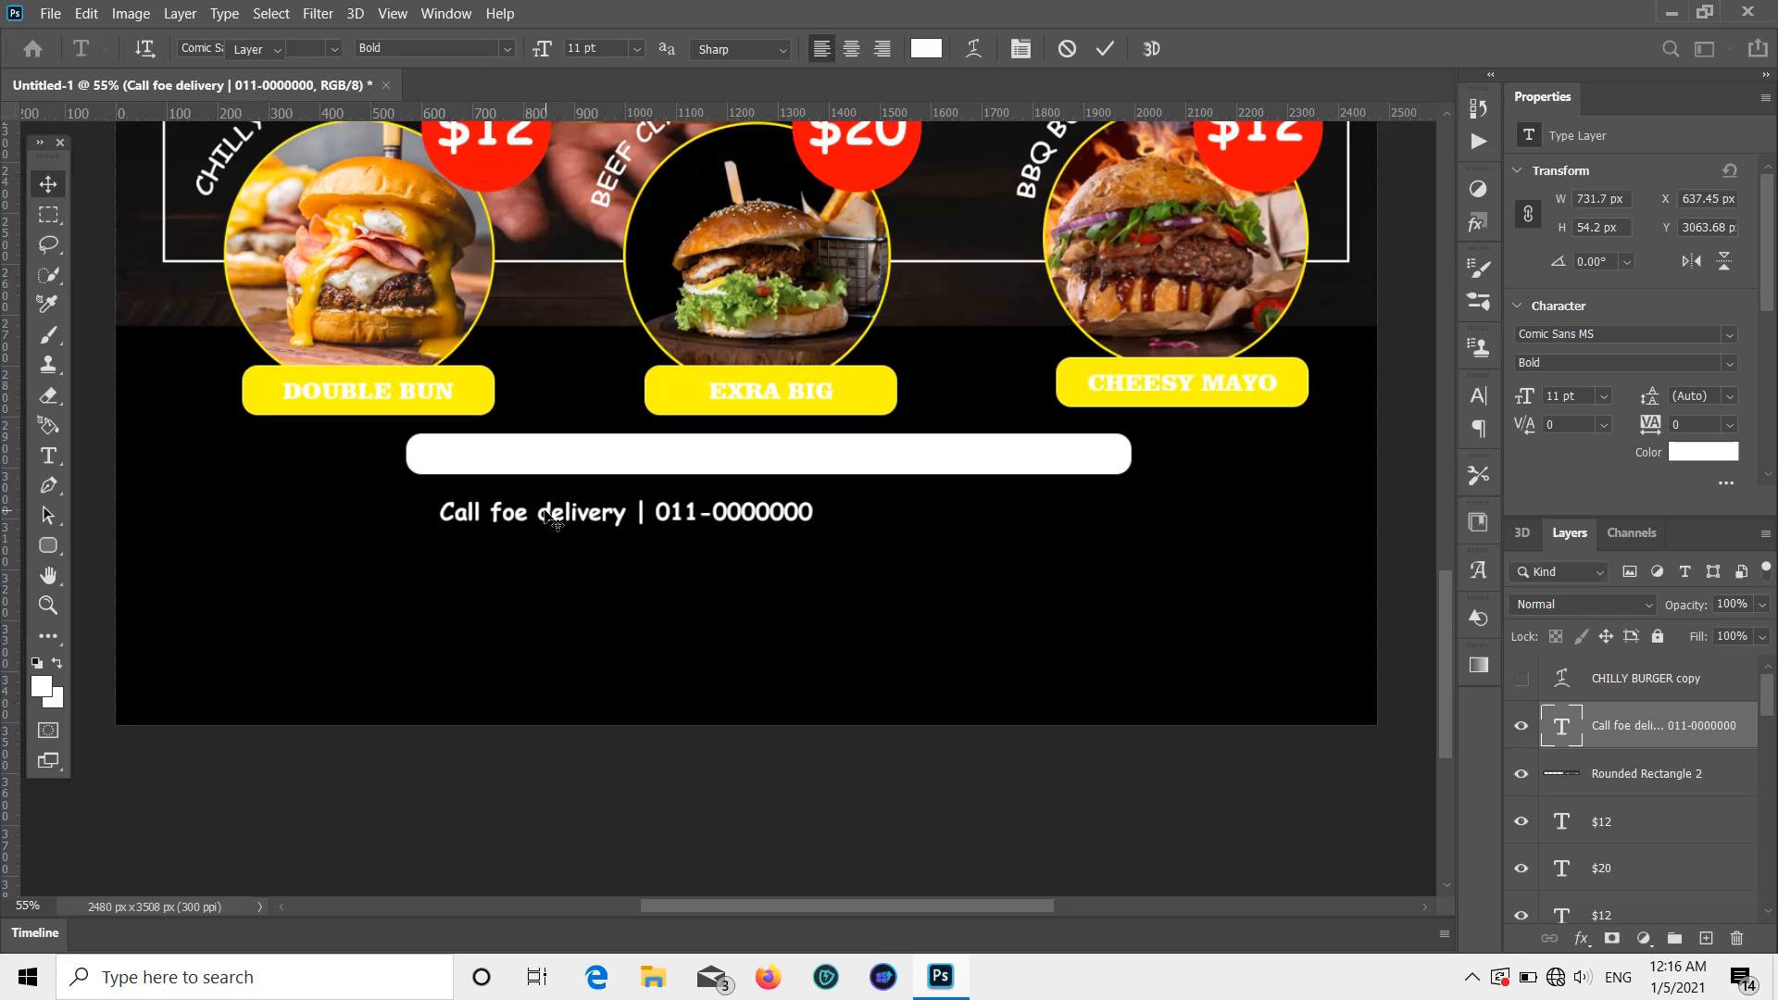
Step: Move the delivery text onto the white bar and color it black (000000)
{"action": "left_click_drag", "start_coordinate": [526, 506], "coordinate": [657, 460]}
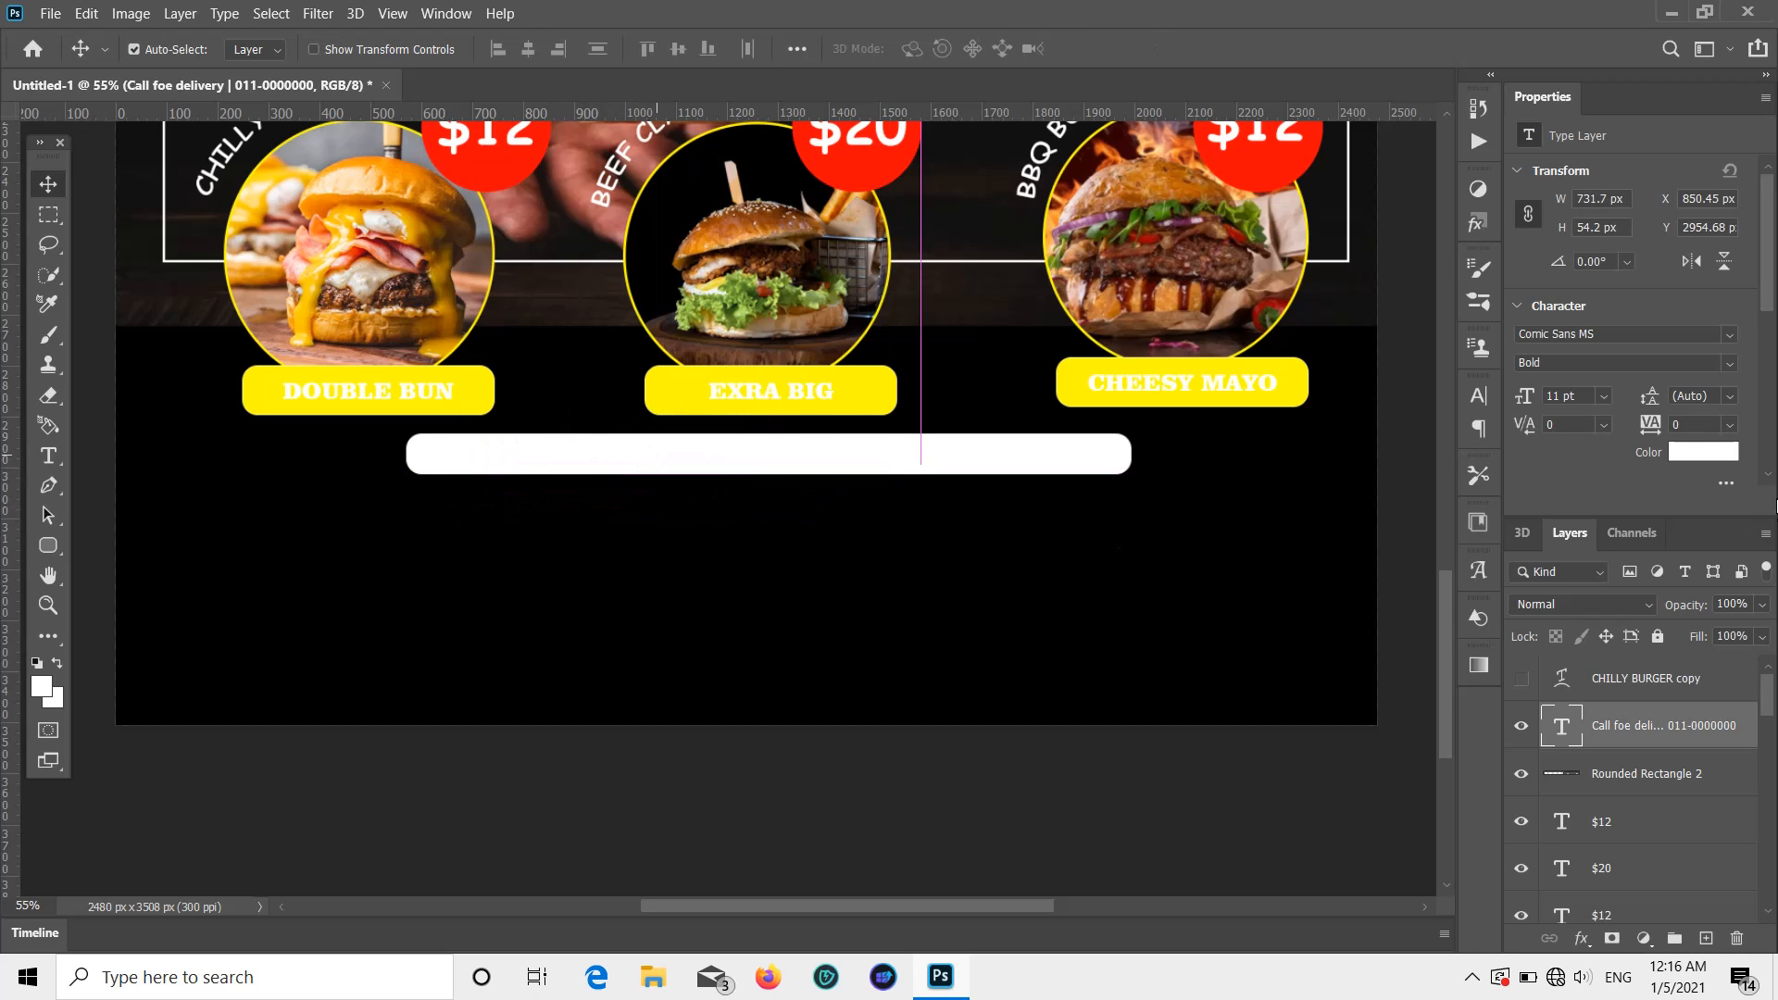
{"action": "left_click", "coordinate": [1703, 452]}
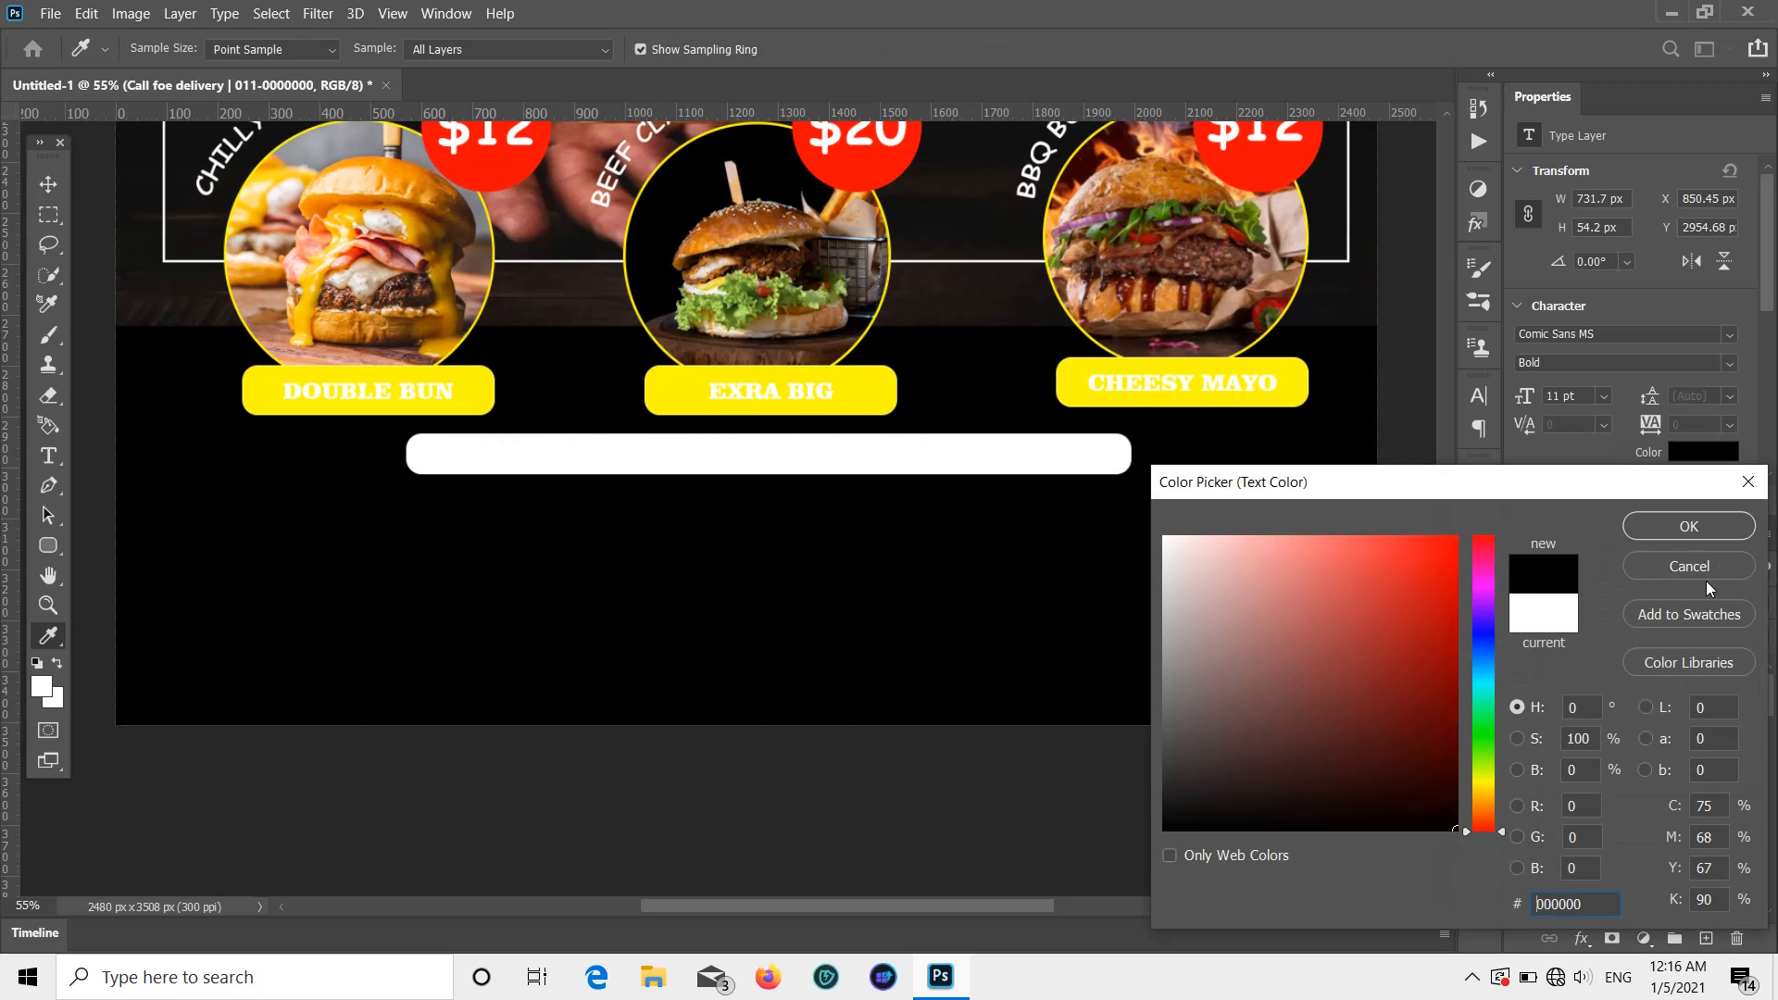
{"action": "left_click", "coordinate": [1689, 526]}
{"action": "scroll", "coordinate": [725, 496], "scroll_direction": "down", "scroll_amount": 1}
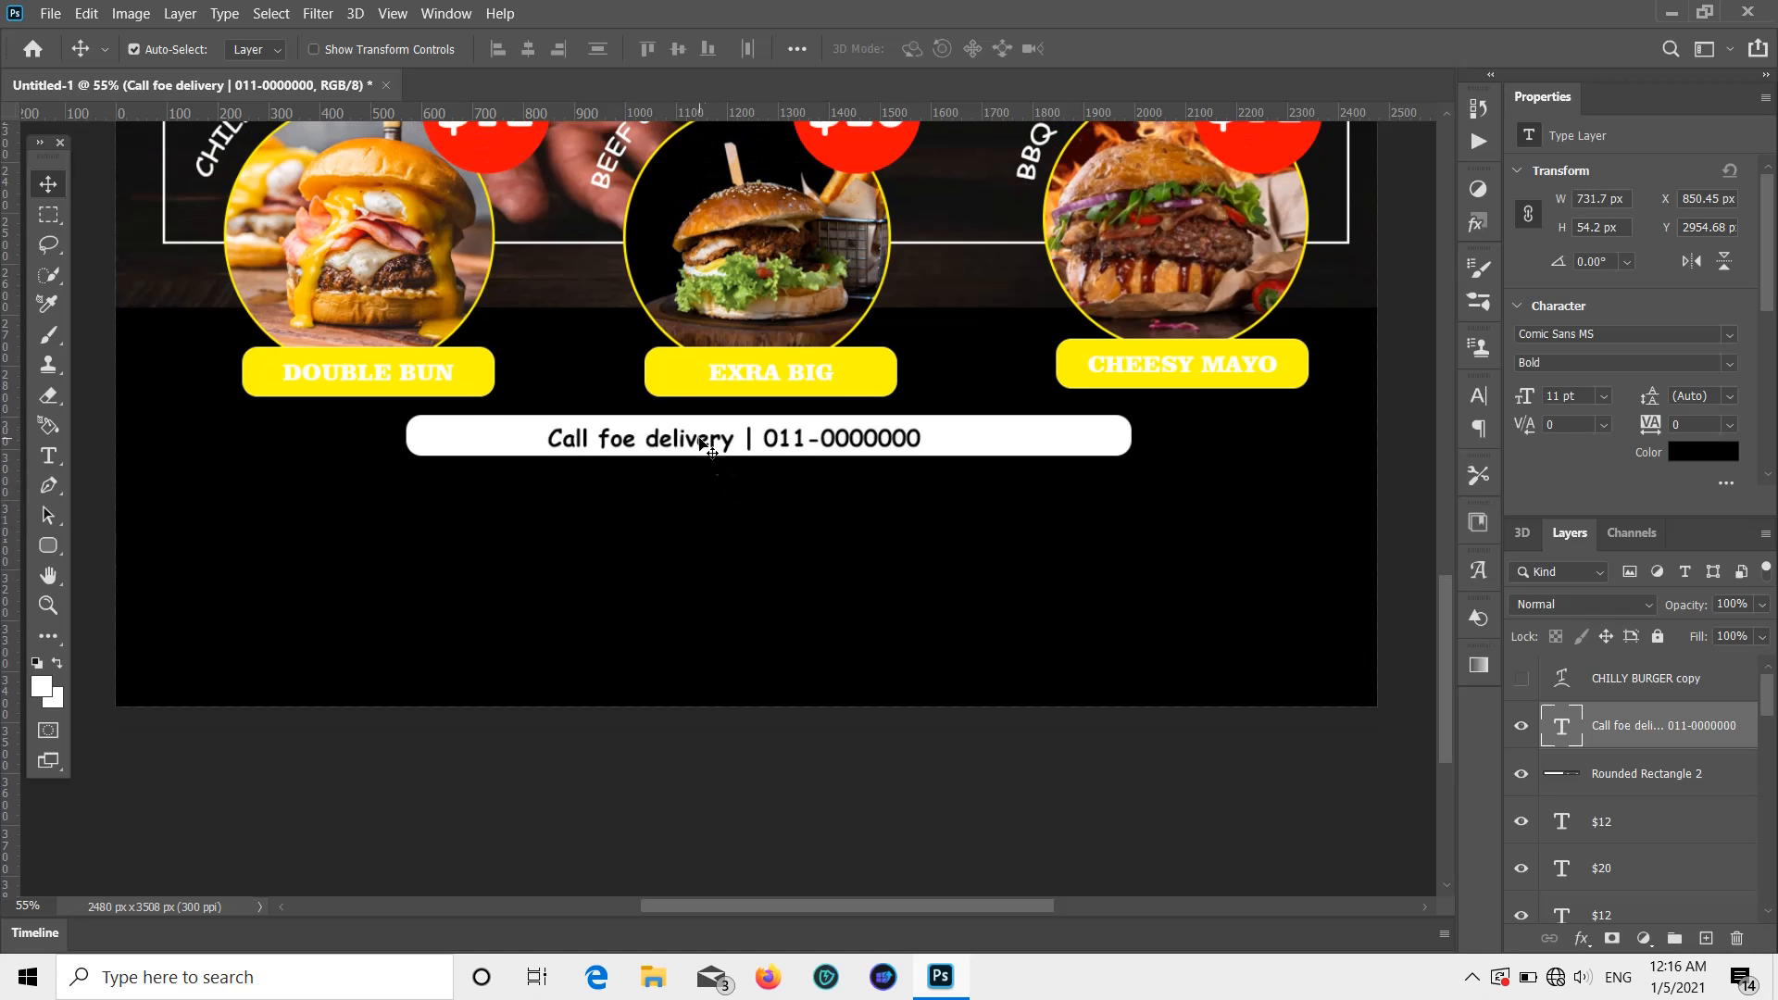
{"action": "left_click_drag", "start_coordinate": [712, 449], "coordinate": [724, 449]}
Step: Append "|" and a second phone number to the delivery text and center the line on the white bar
{"action": "double_click", "coordinate": [923, 436]}
{"action": "left_click", "coordinate": [929, 438]}
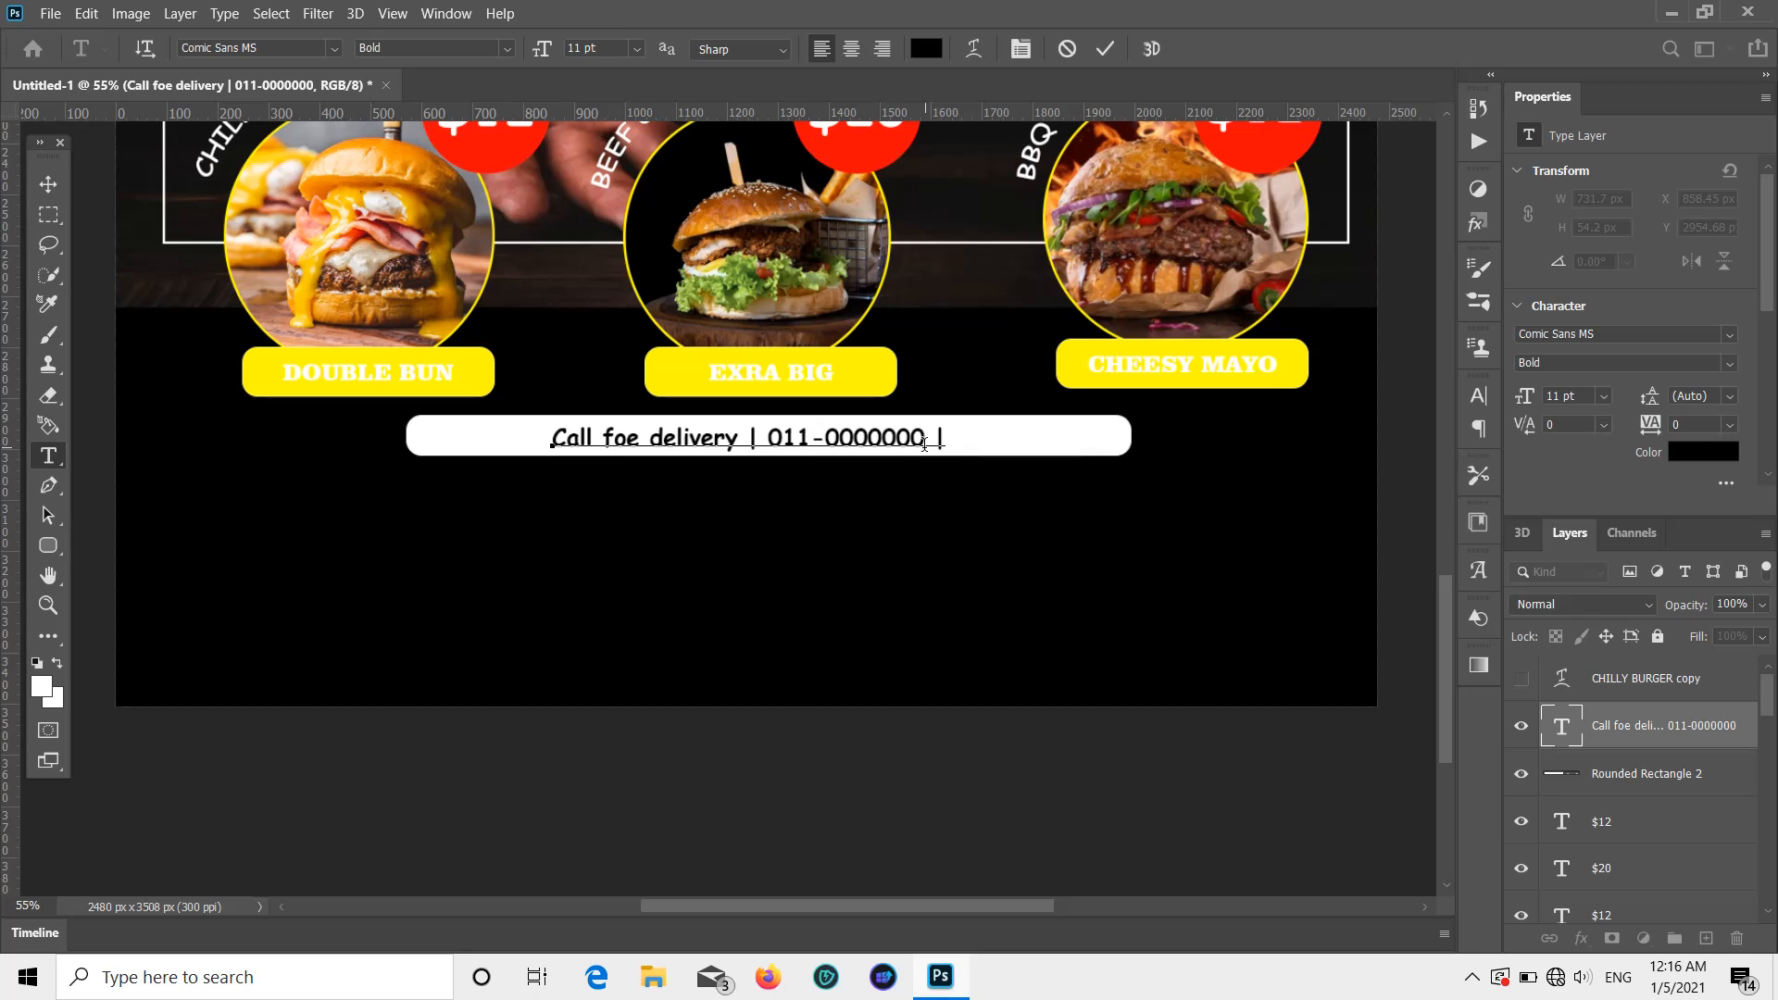
{"action": "type", "text": "|076-0000000"}
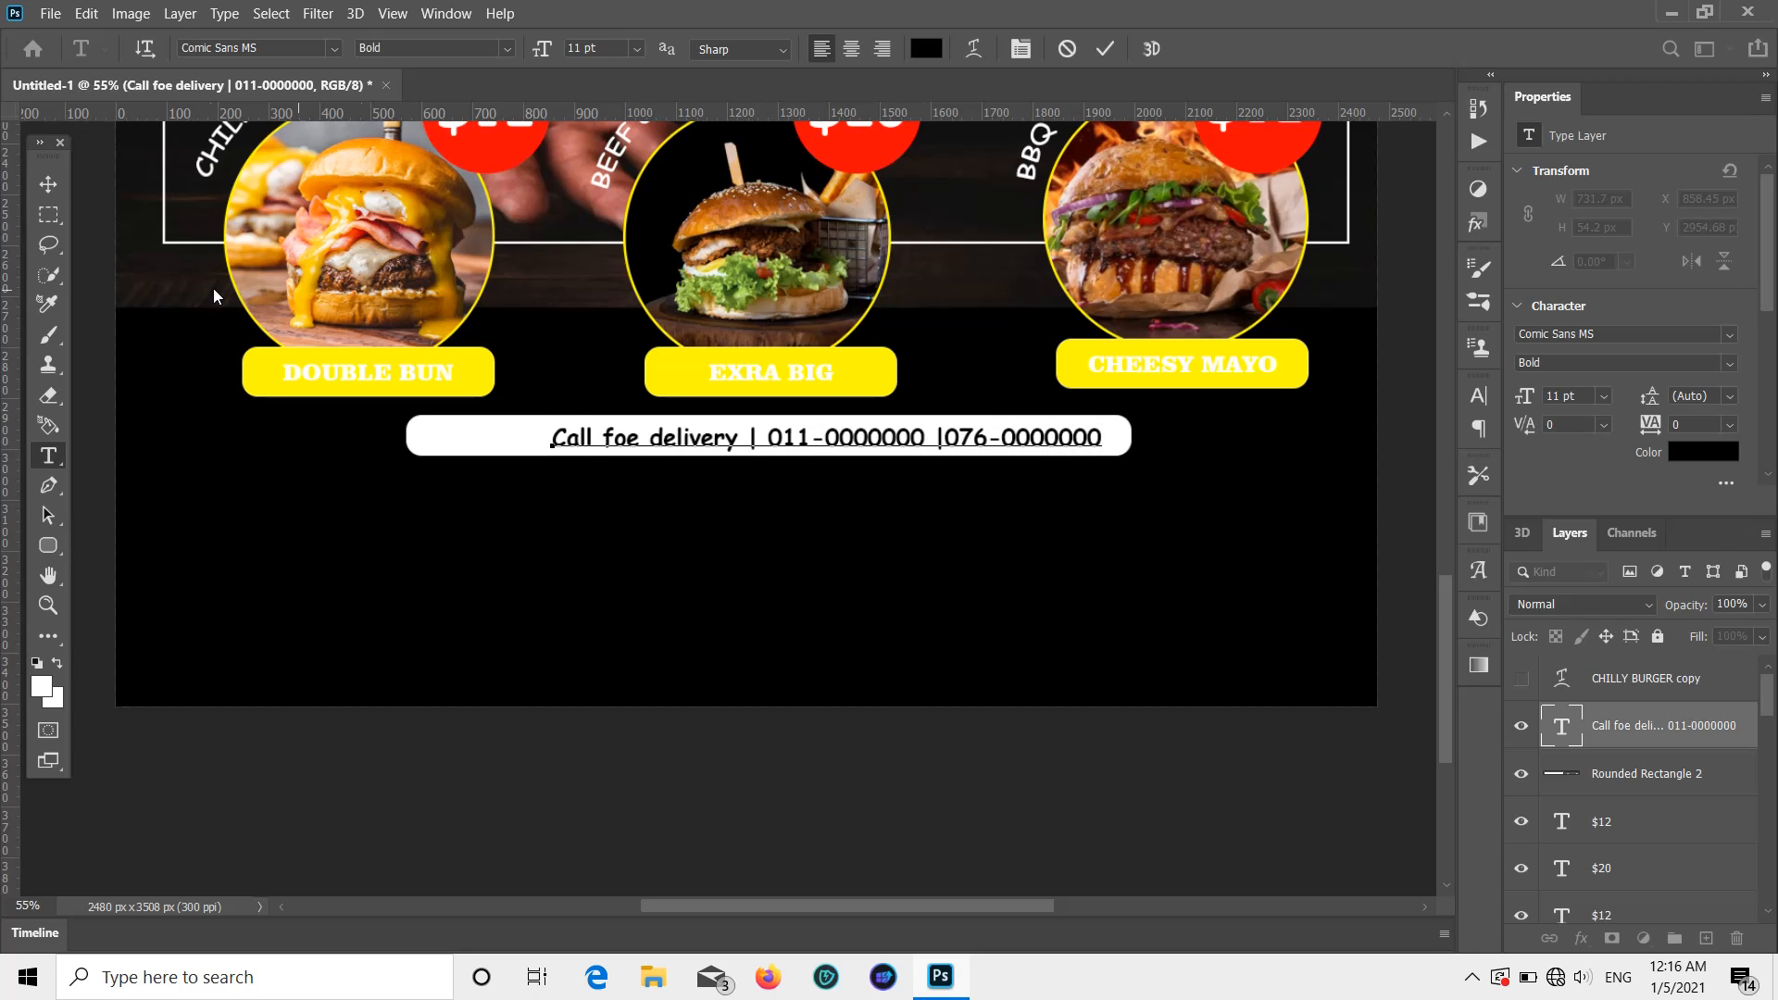
{"action": "left_click", "coordinate": [48, 183]}
{"action": "left_click_drag", "start_coordinate": [626, 450], "coordinate": [580, 446]}
Step: Start a new text line in the lower-left corner of the poster and set its color to white (ffffff)
{"action": "scroll", "coordinate": [651, 519], "scroll_direction": "down", "scroll_amount": 3}
{"action": "scroll", "coordinate": [653, 542], "scroll_direction": "up", "scroll_amount": 2}
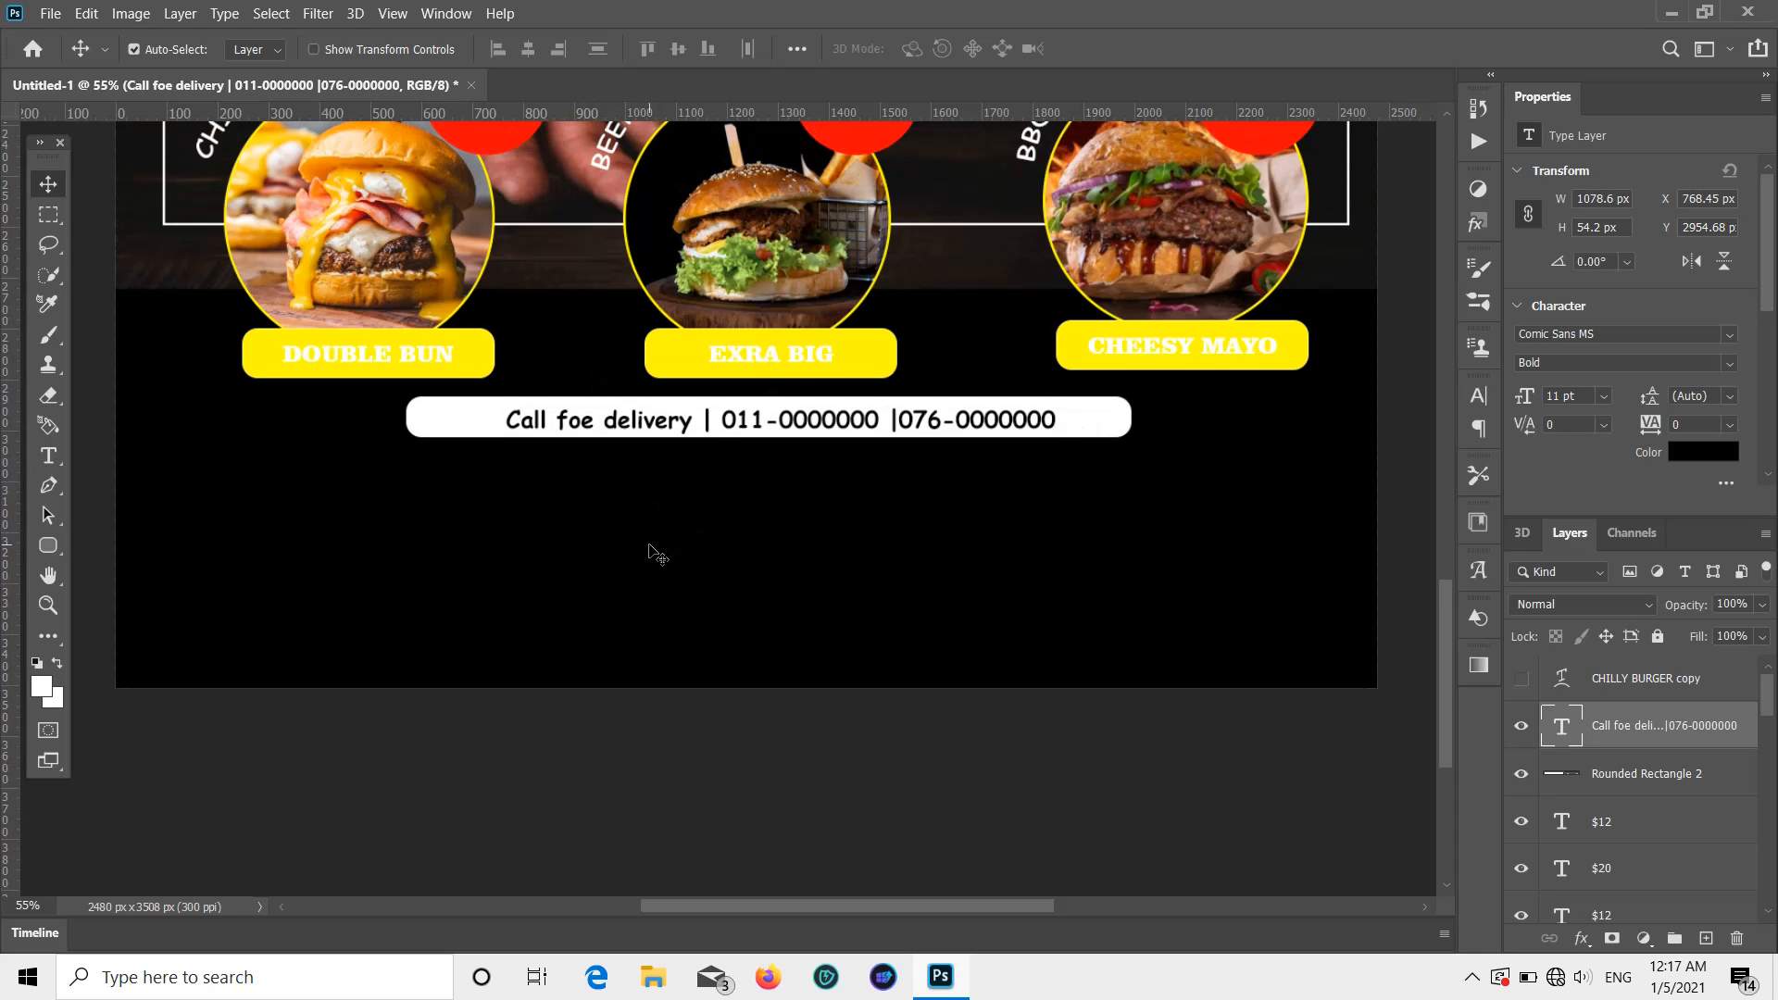
{"action": "left_click", "coordinate": [48, 454]}
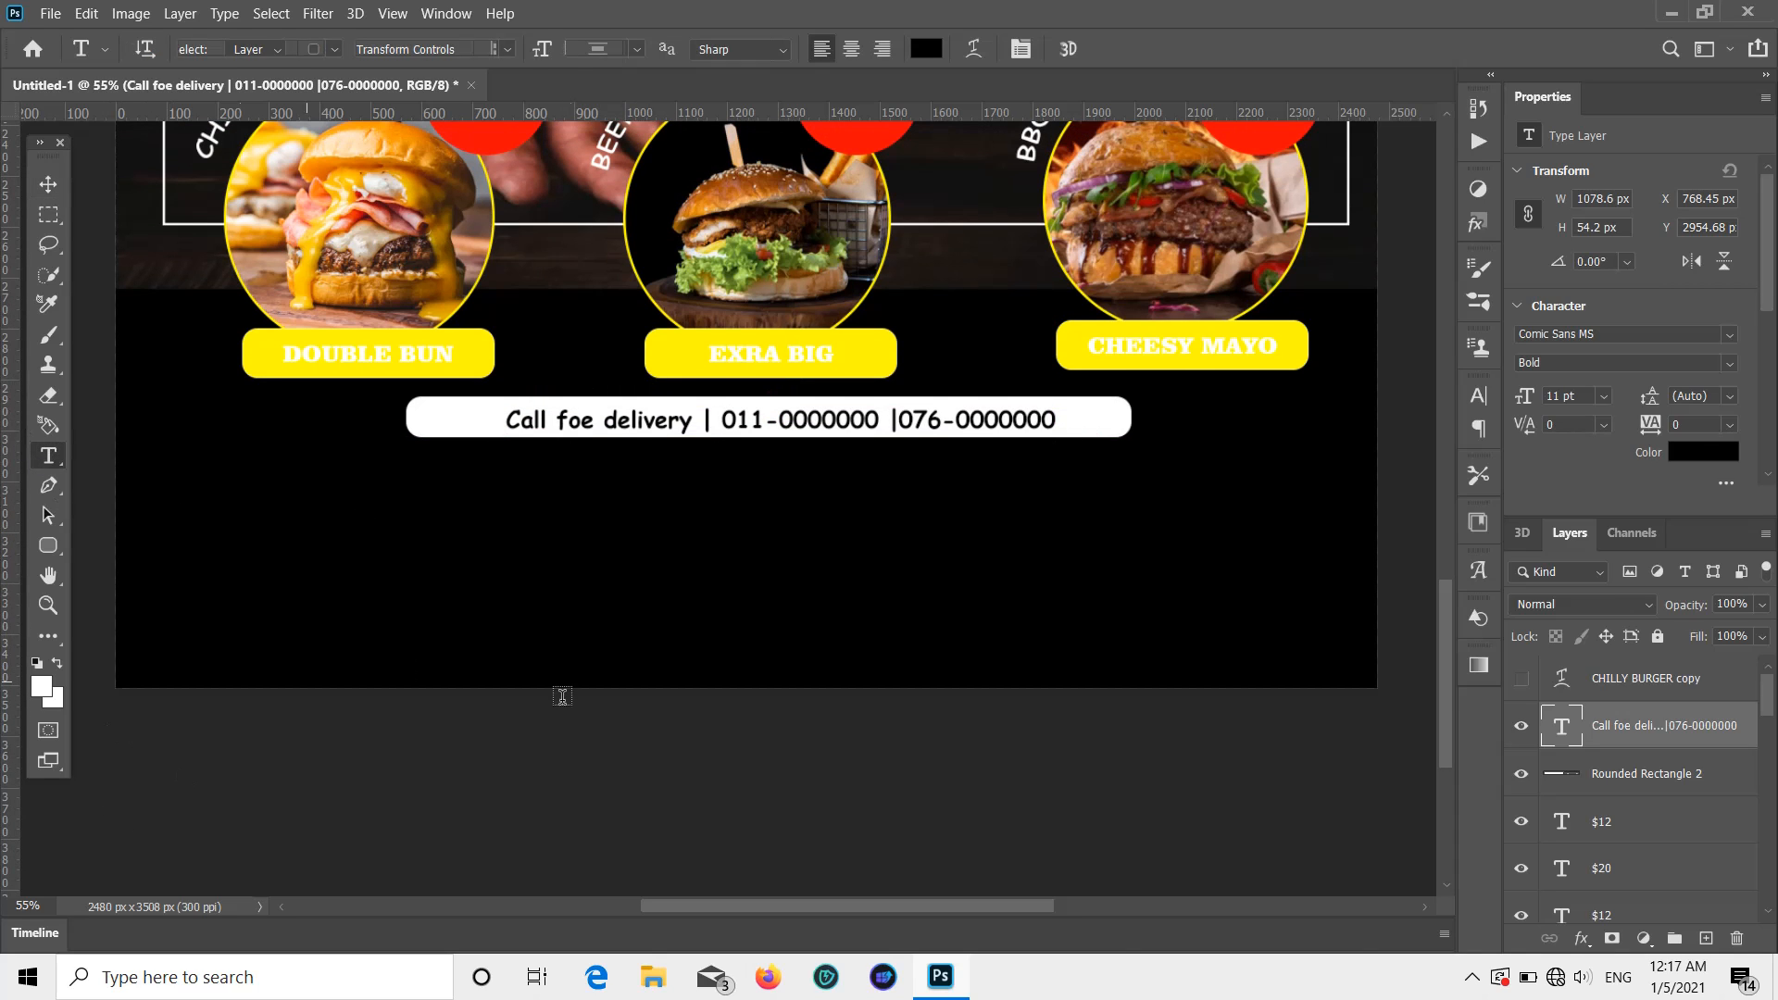
{"action": "left_click", "coordinate": [230, 639]}
{"action": "left_click", "coordinate": [1676, 454]}
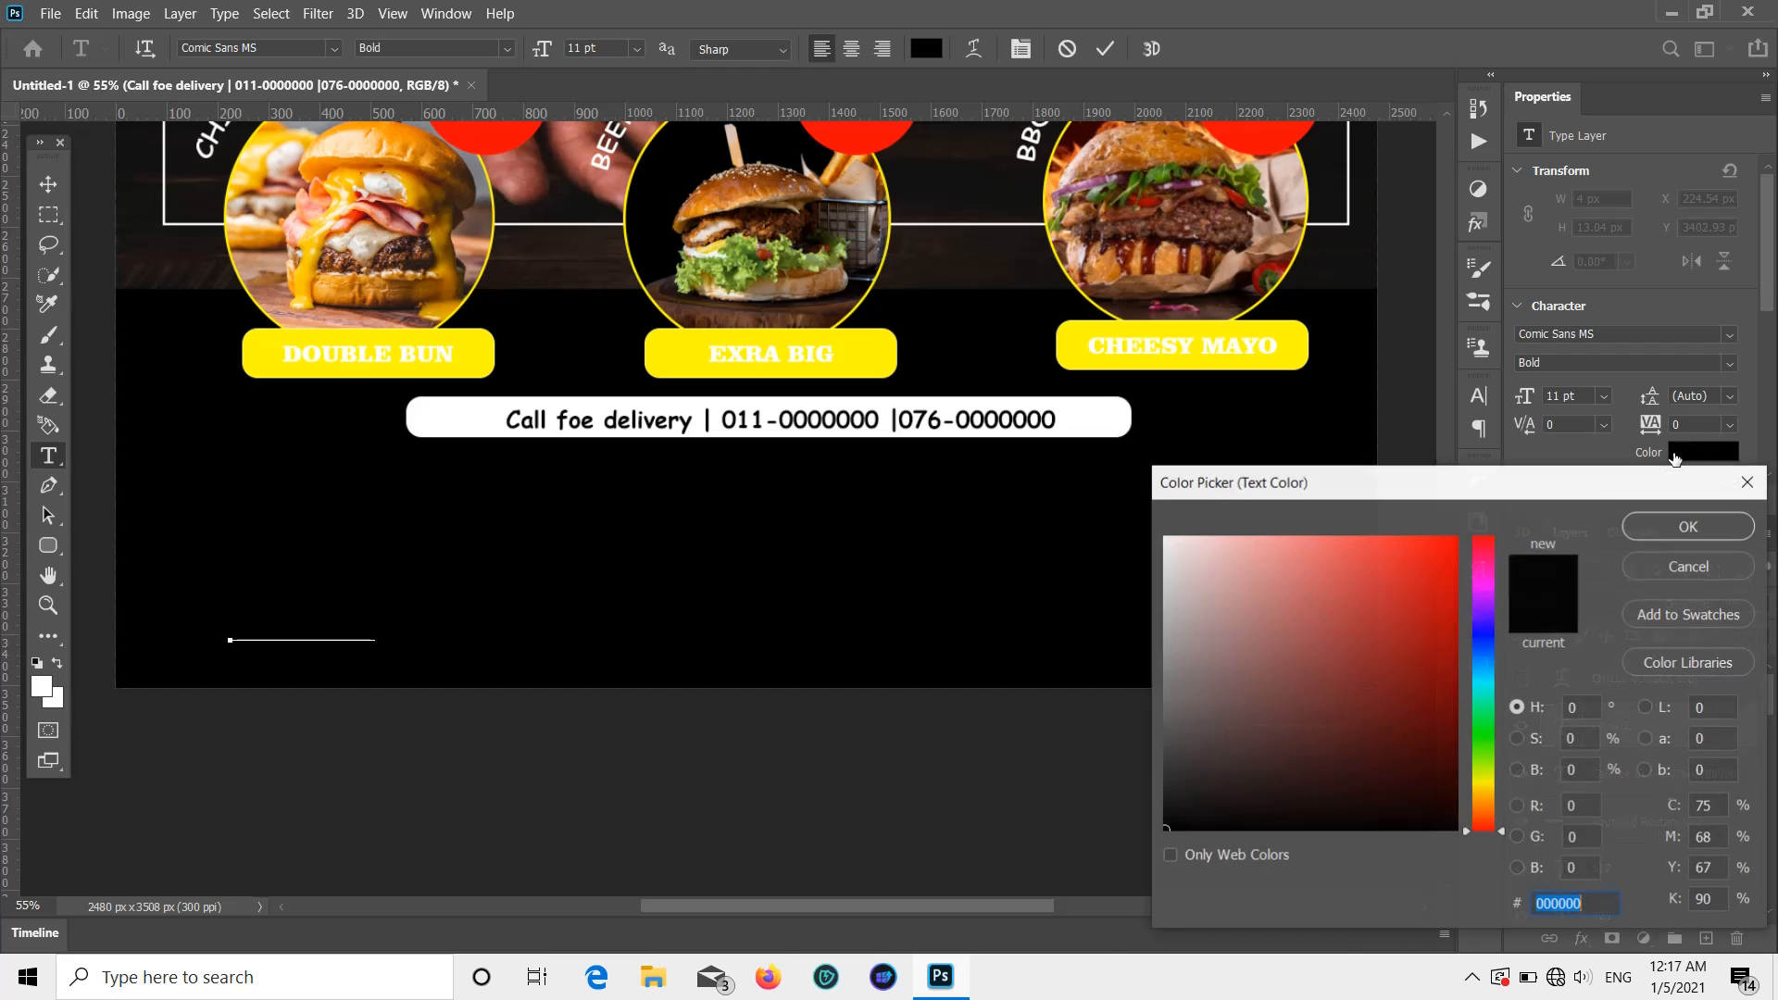
{"action": "type", "text": "ffffff"}
{"action": "left_click", "coordinate": [1687, 526]}
{"action": "key", "text": "BackSpace"}
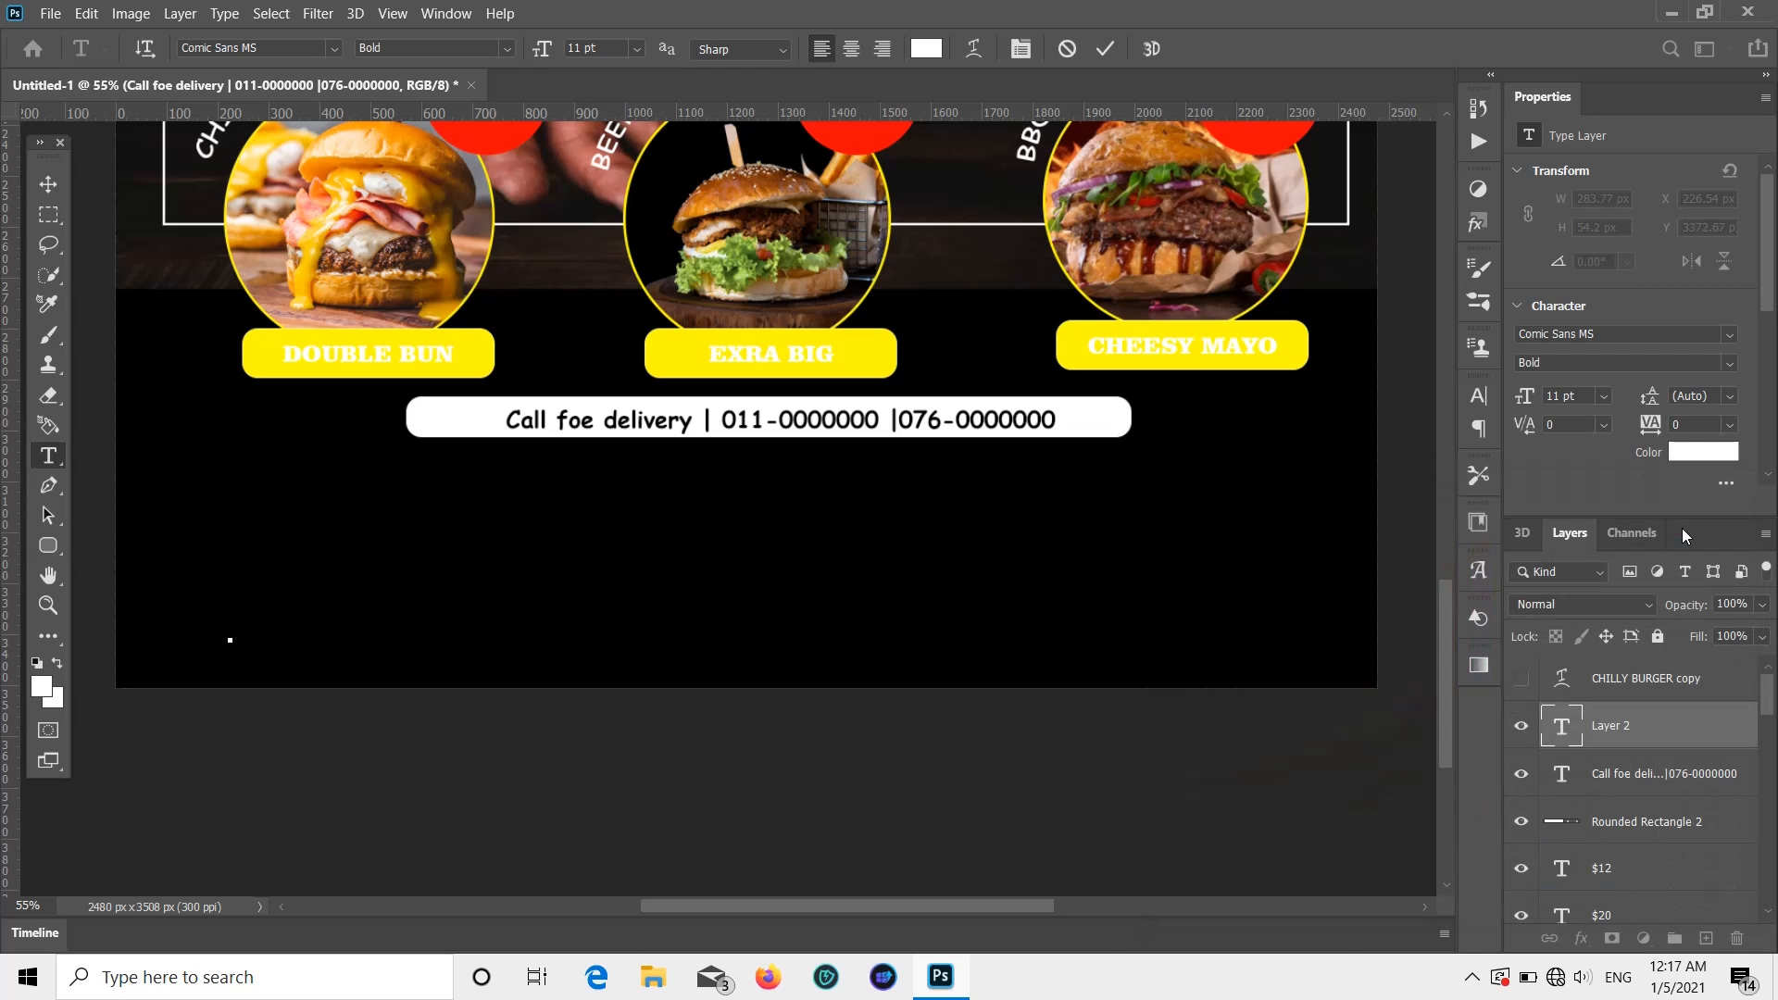
{"action": "type", "text": "www.burgerhou"}
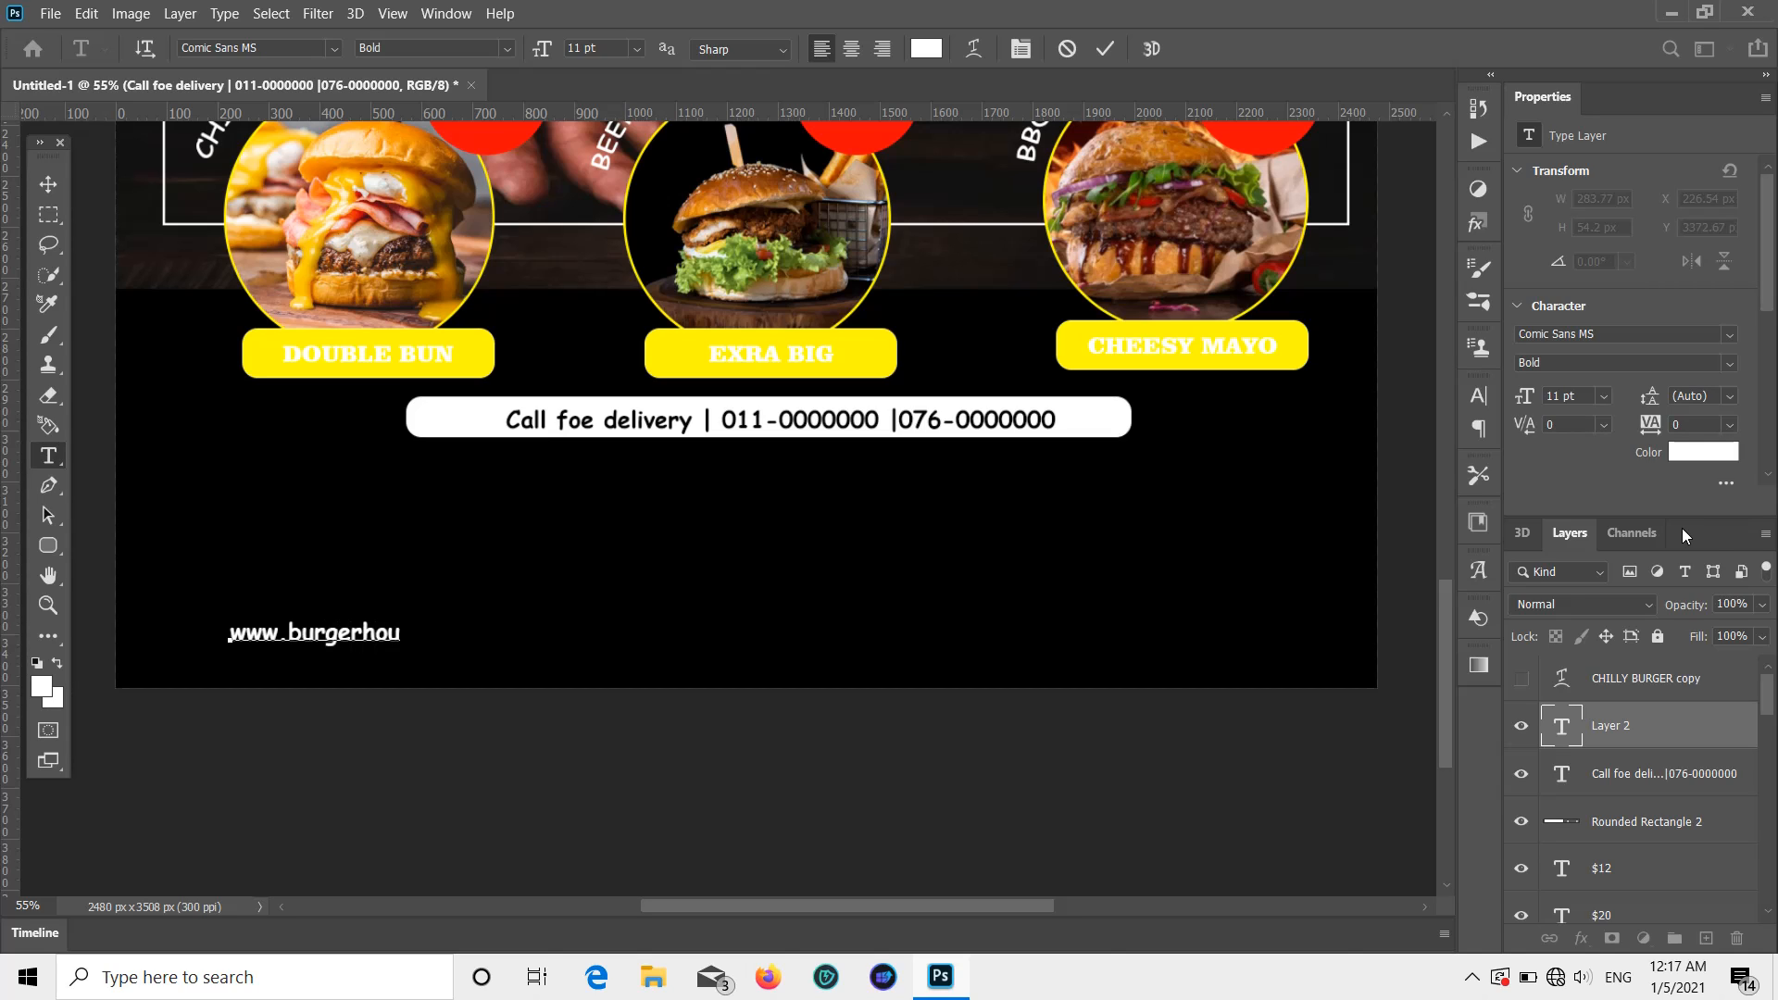
{"action": "type", "text": "se.com | 12. ma"}
{"action": "key", "text": "BackSpace"}
{"action": "key", "text": "BackSpace"}
{"action": "type", "text": "M"}
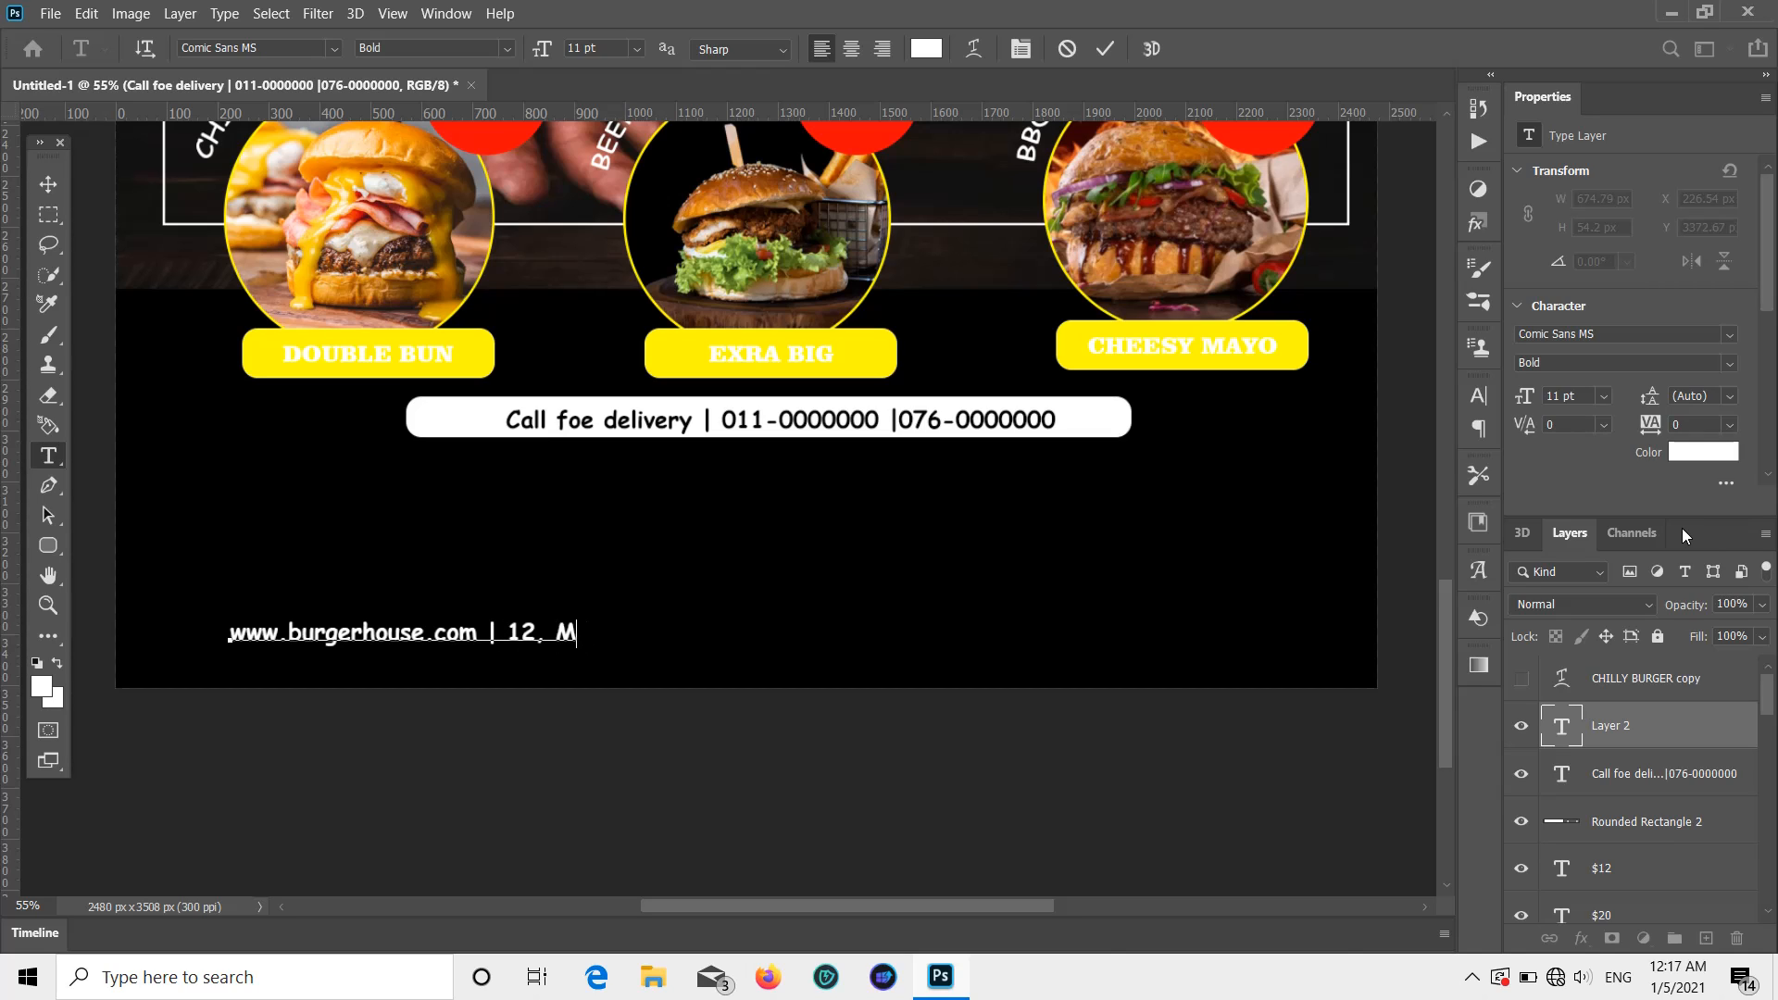
{"action": "type", "text": "ain Street. Ci"}
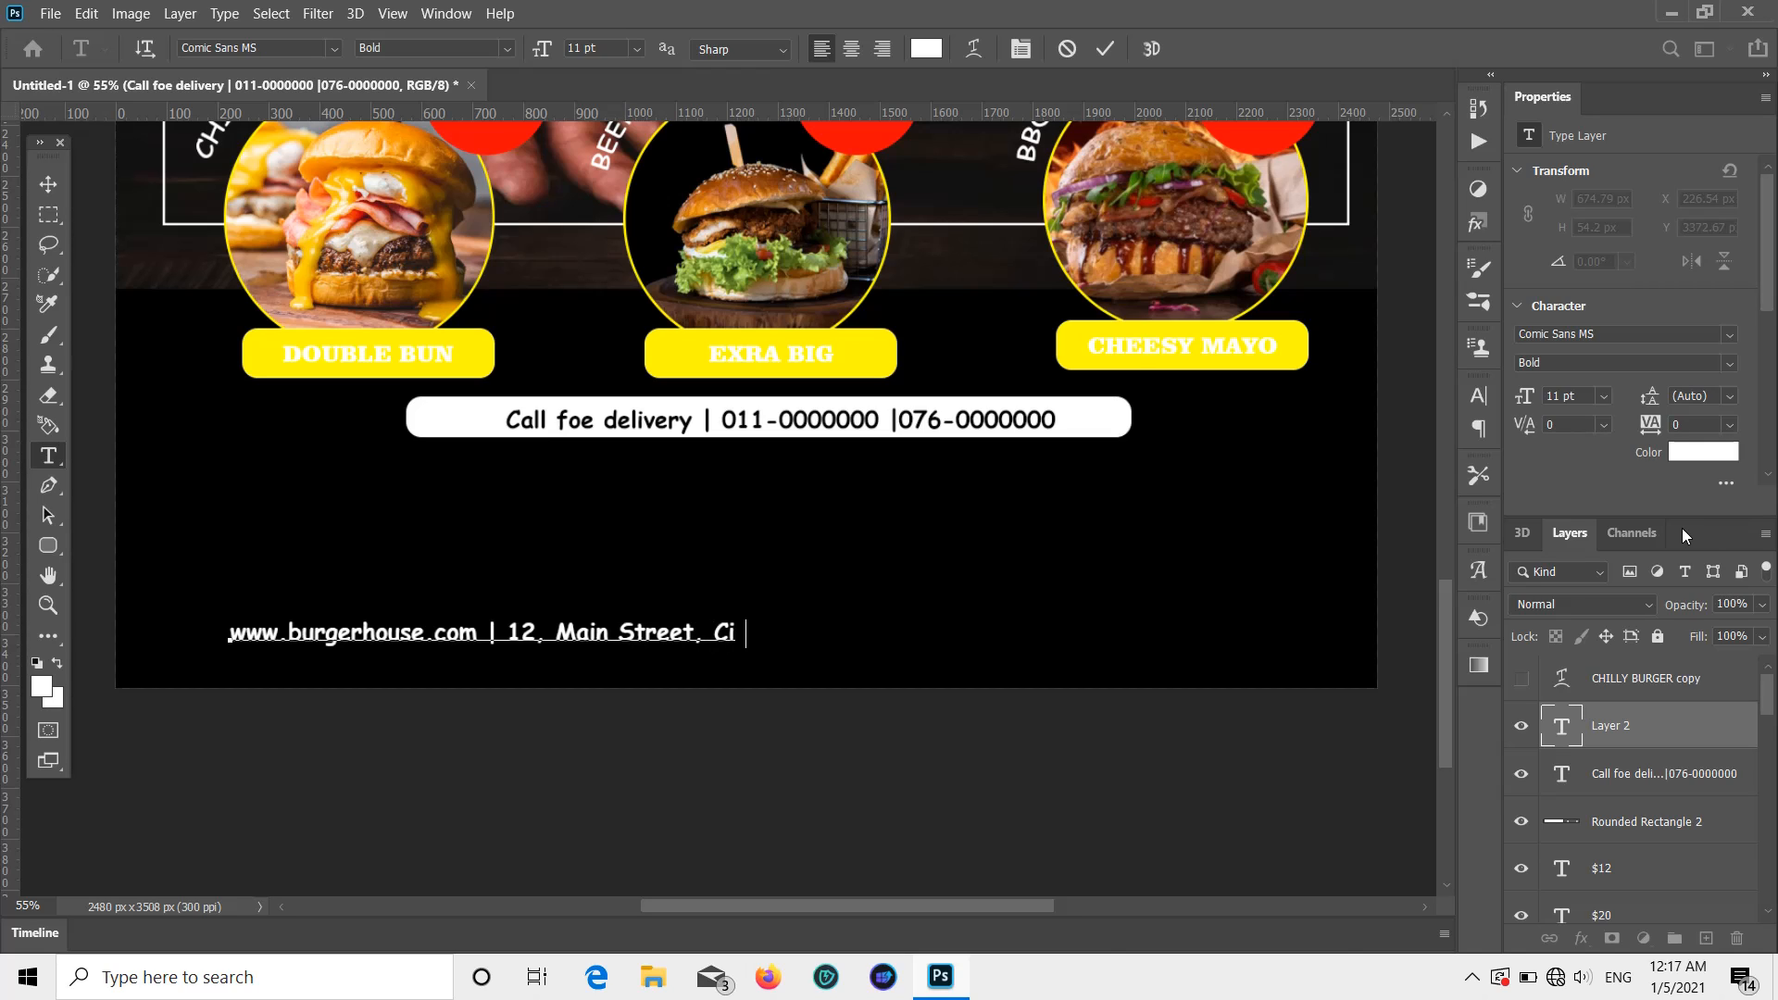
{"action": "type", "text": "ty Name."}
{"action": "left_click", "coordinate": [48, 183]}
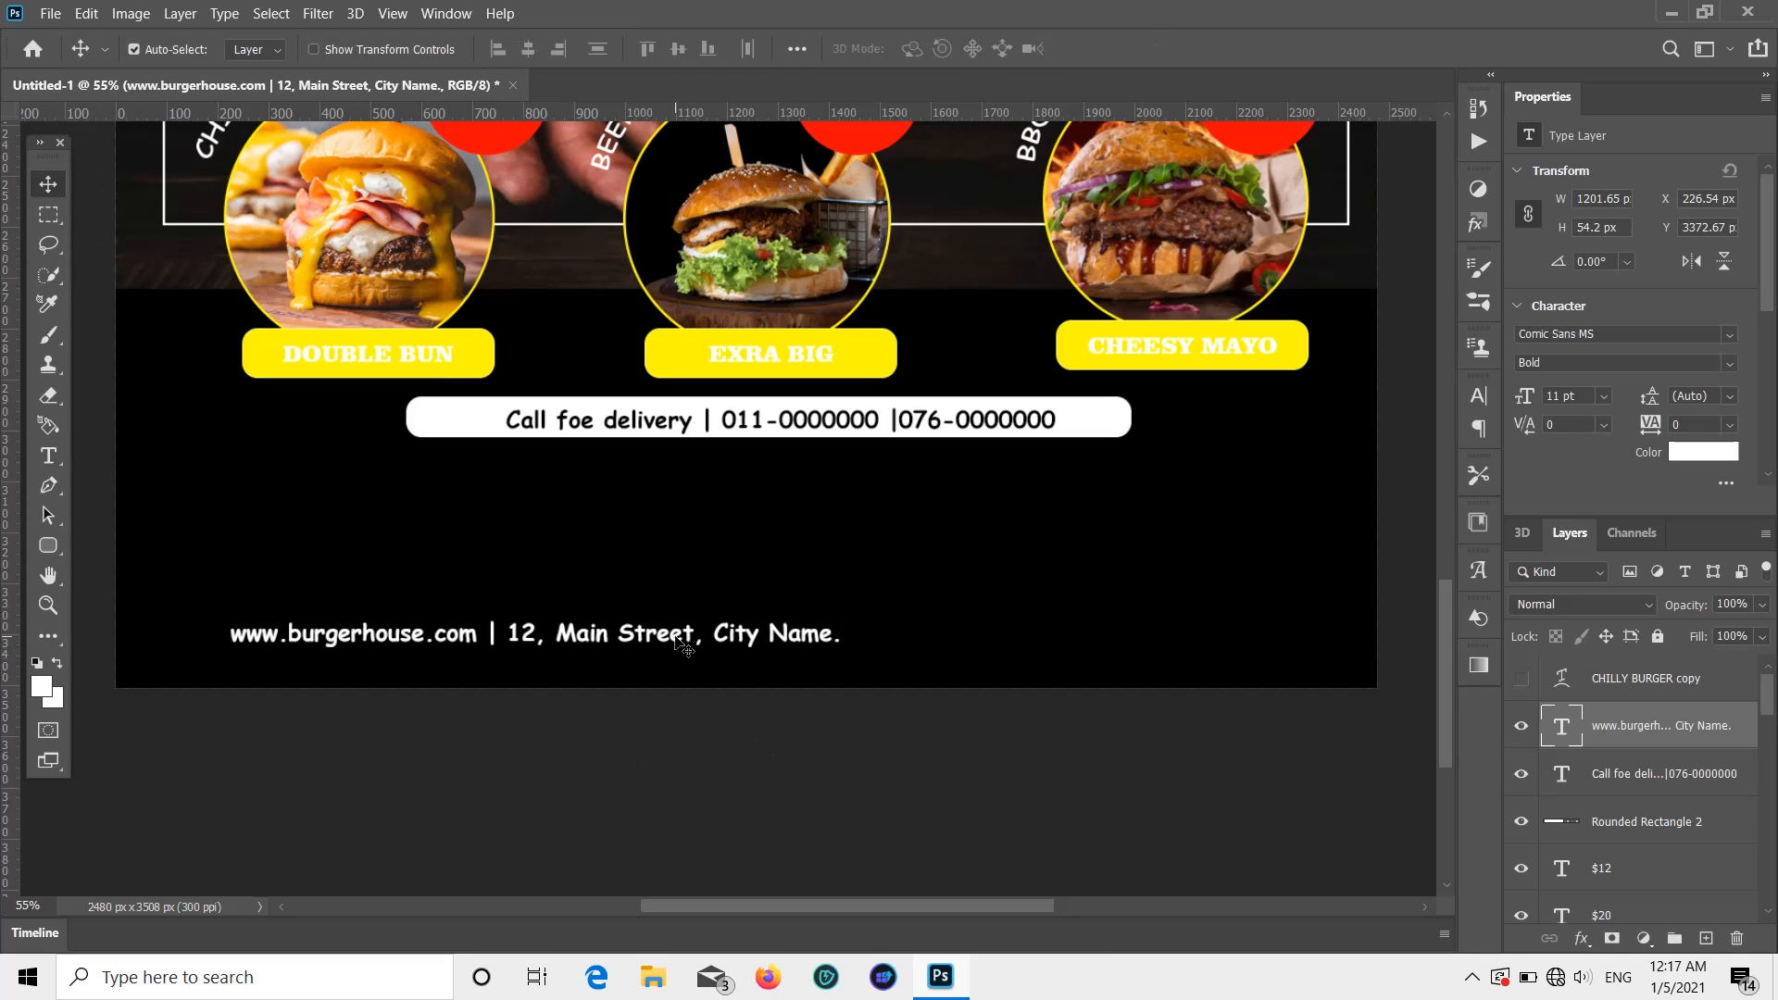
Step: Change the website line's font to Arial and center the line horizontally near the poster's lower edge
{"action": "left_click", "coordinate": [1728, 334]}
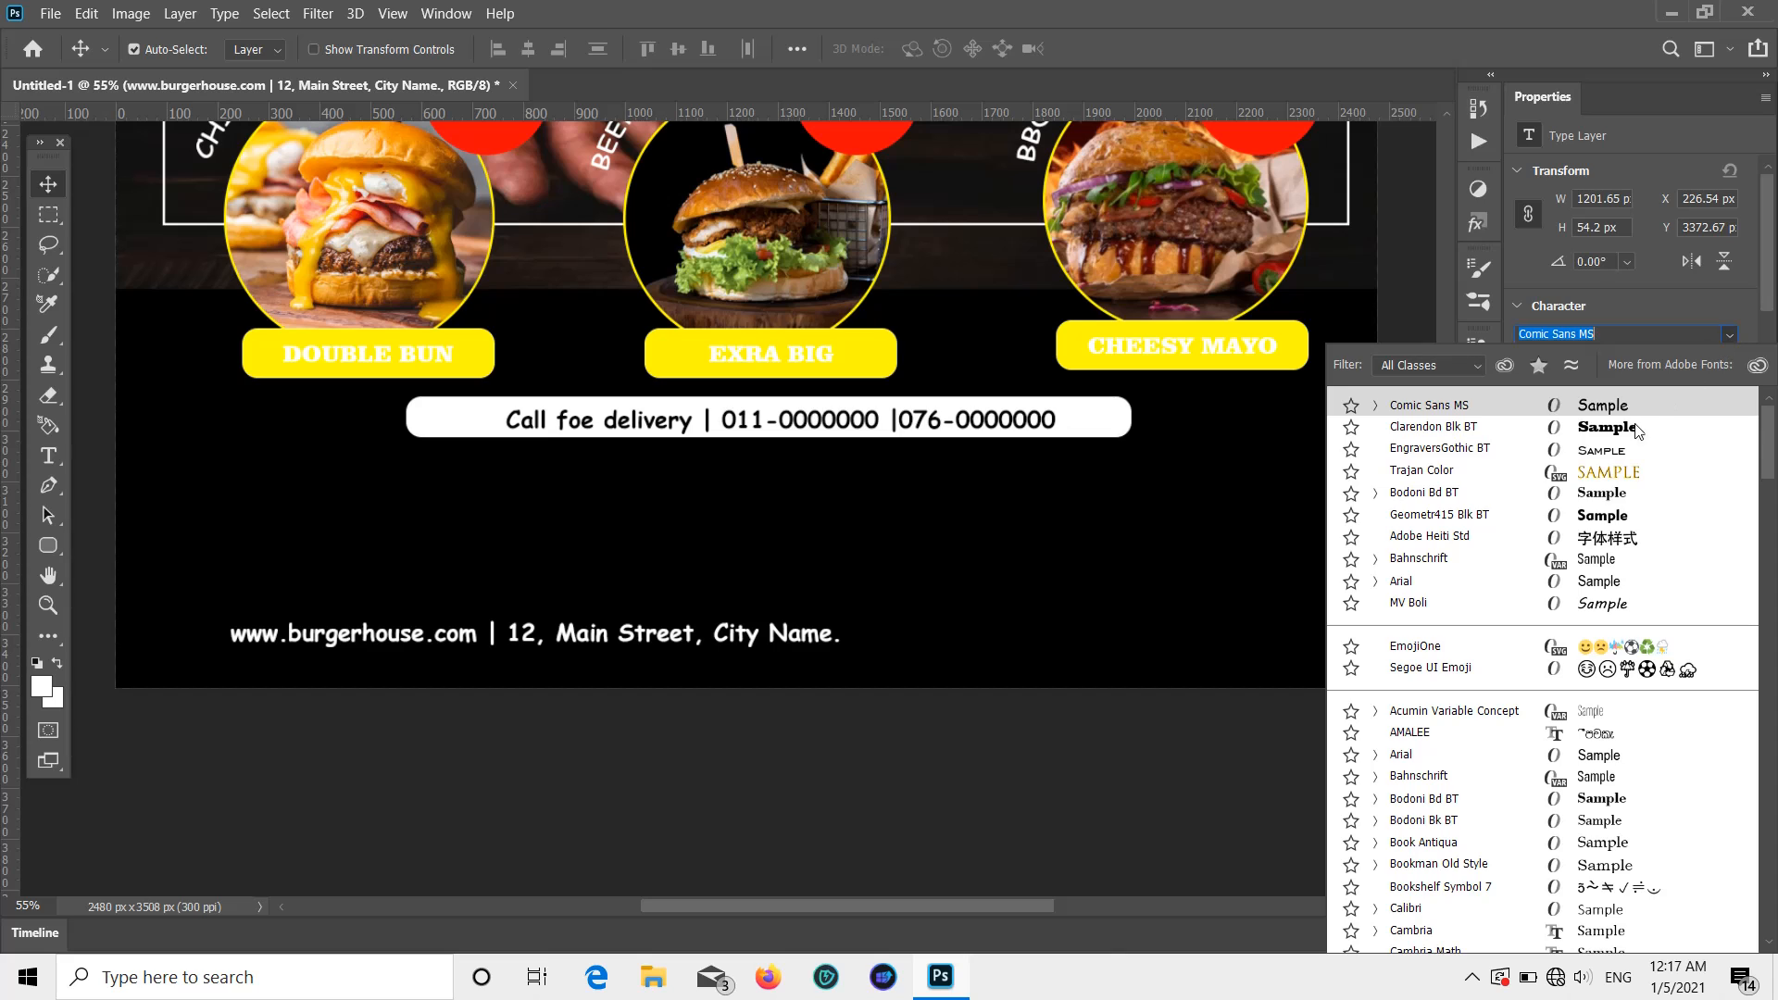
{"action": "left_click", "coordinate": [1421, 584]}
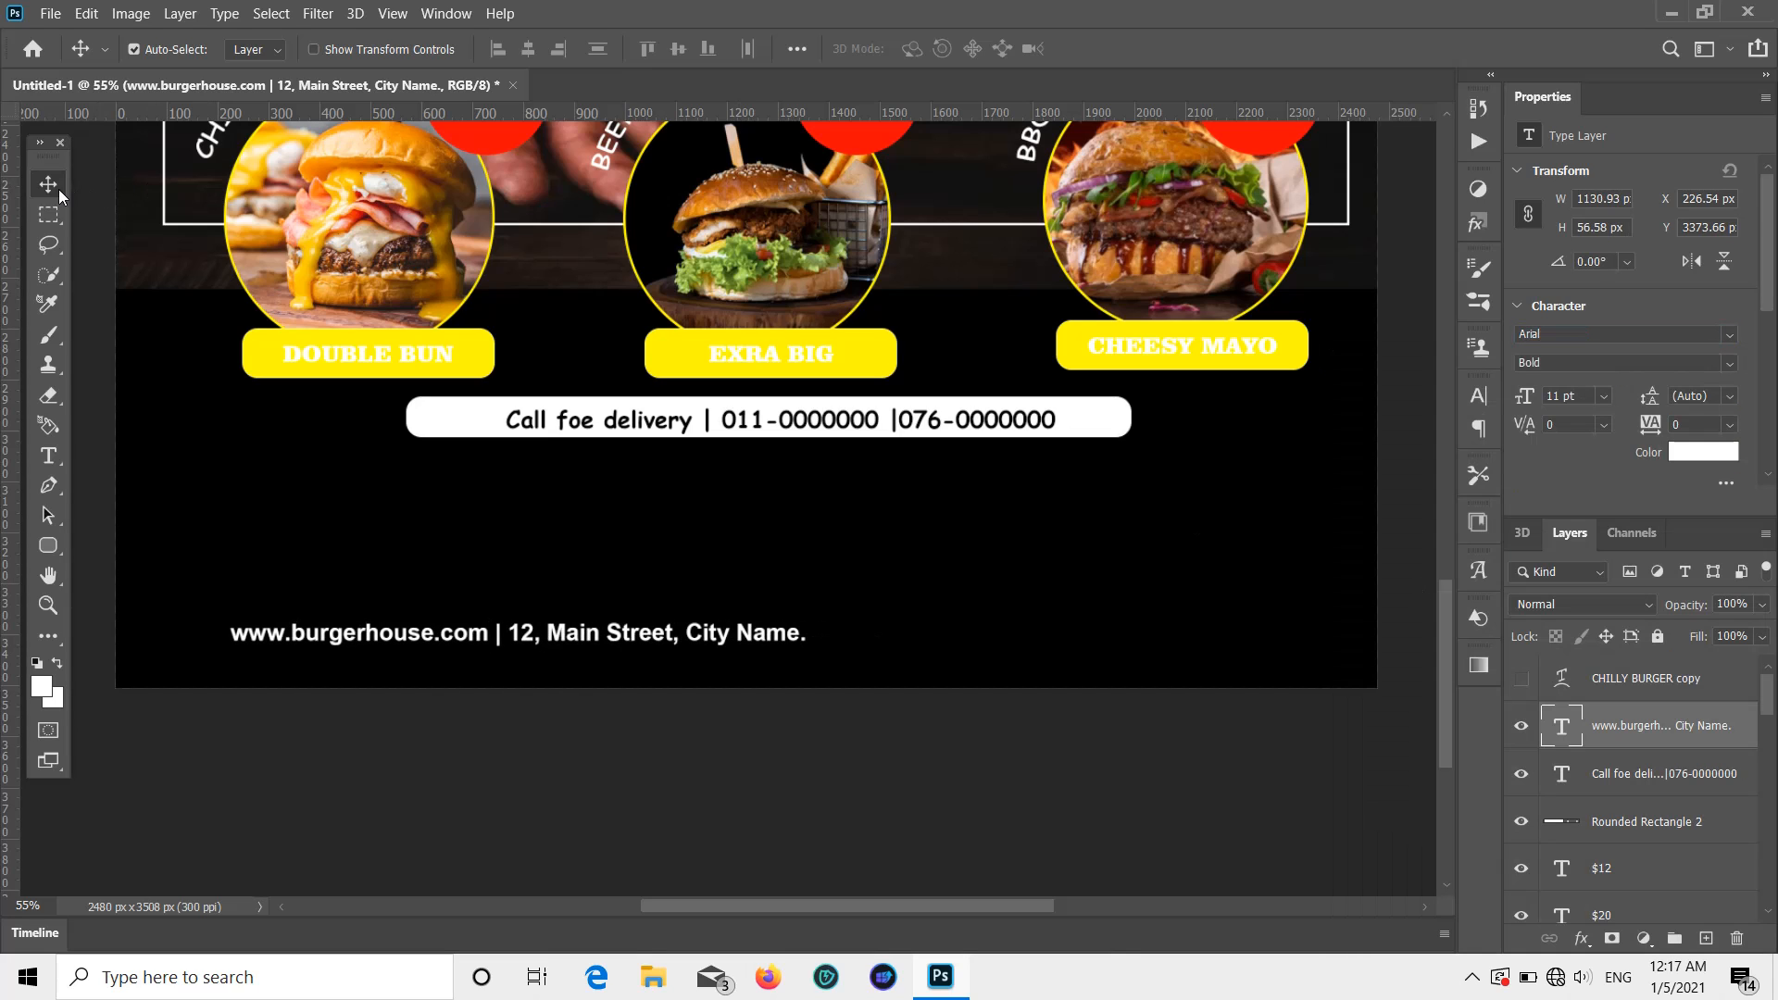
{"action": "left_click_drag", "start_coordinate": [611, 613], "coordinate": [859, 630]}
{"action": "scroll", "coordinate": [834, 565], "scroll_direction": "up", "scroll_amount": 2}
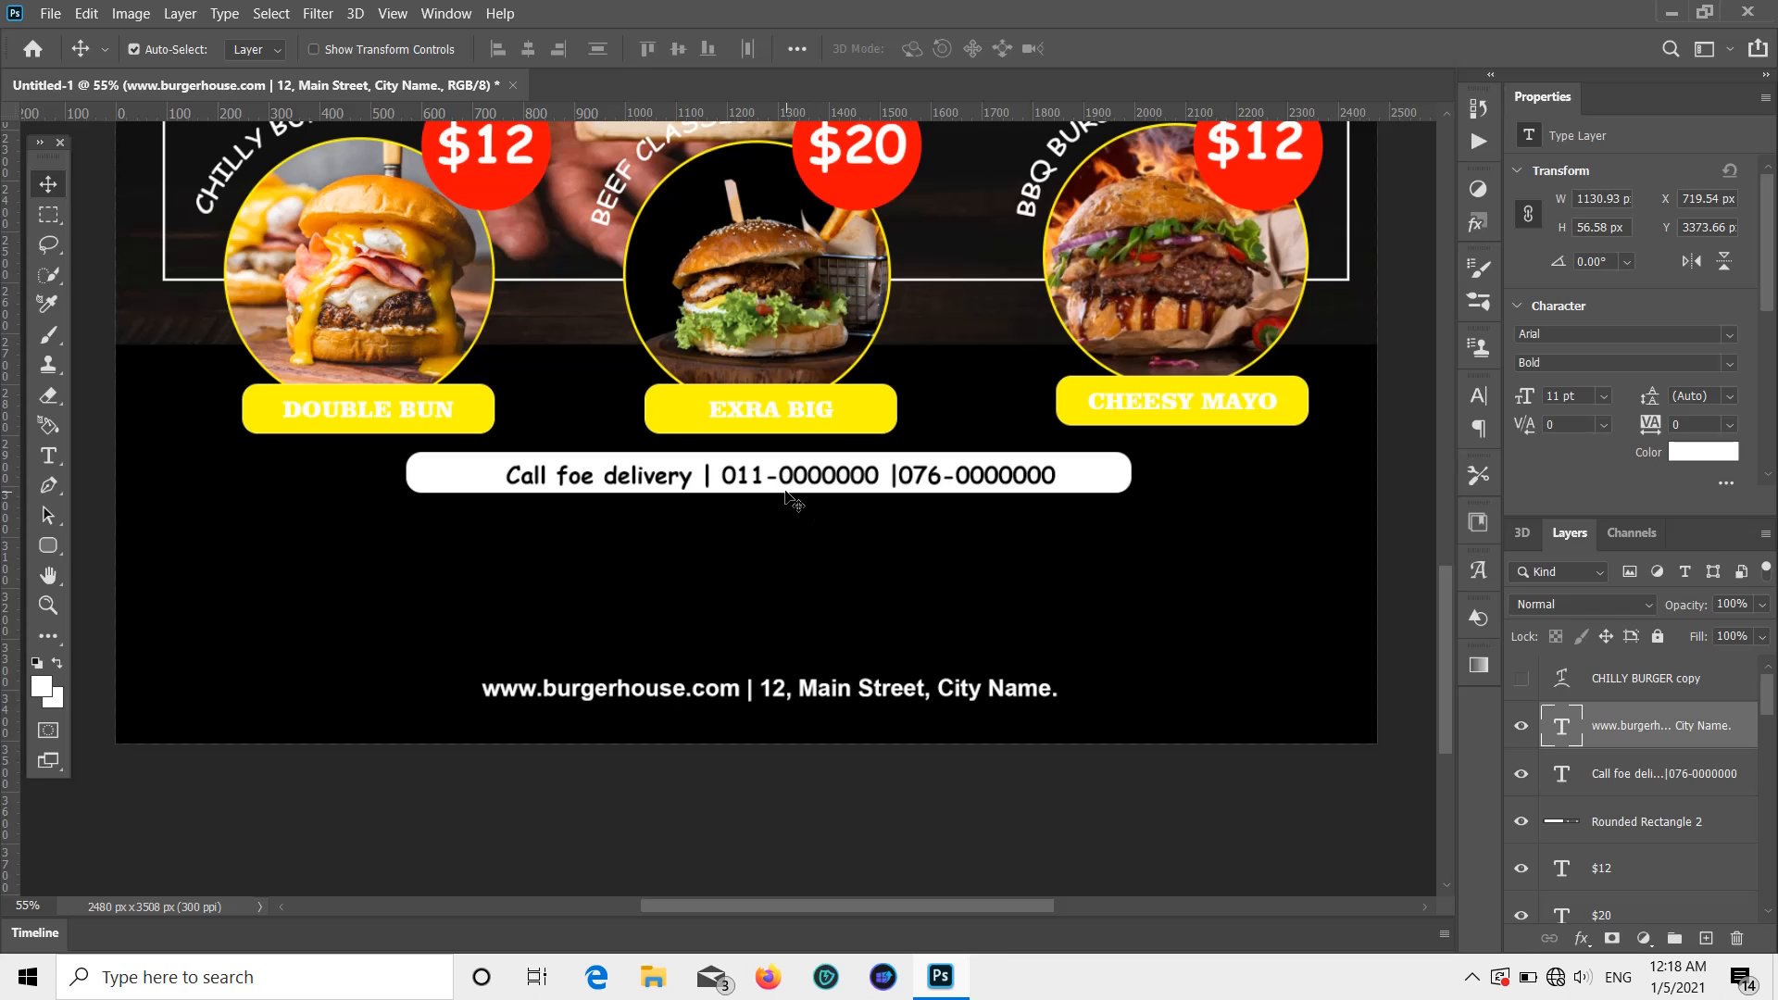
{"action": "left_click", "coordinate": [755, 488], "text": "shift"}
{"action": "left_click", "coordinate": [758, 484], "text": "shift"}
{"action": "left_click_drag", "start_coordinate": [758, 485], "coordinate": [760, 524]}
{"action": "scroll", "coordinate": [755, 547], "scroll_direction": "down", "scroll_amount": 3}
{"action": "left_click", "coordinate": [747, 714]}
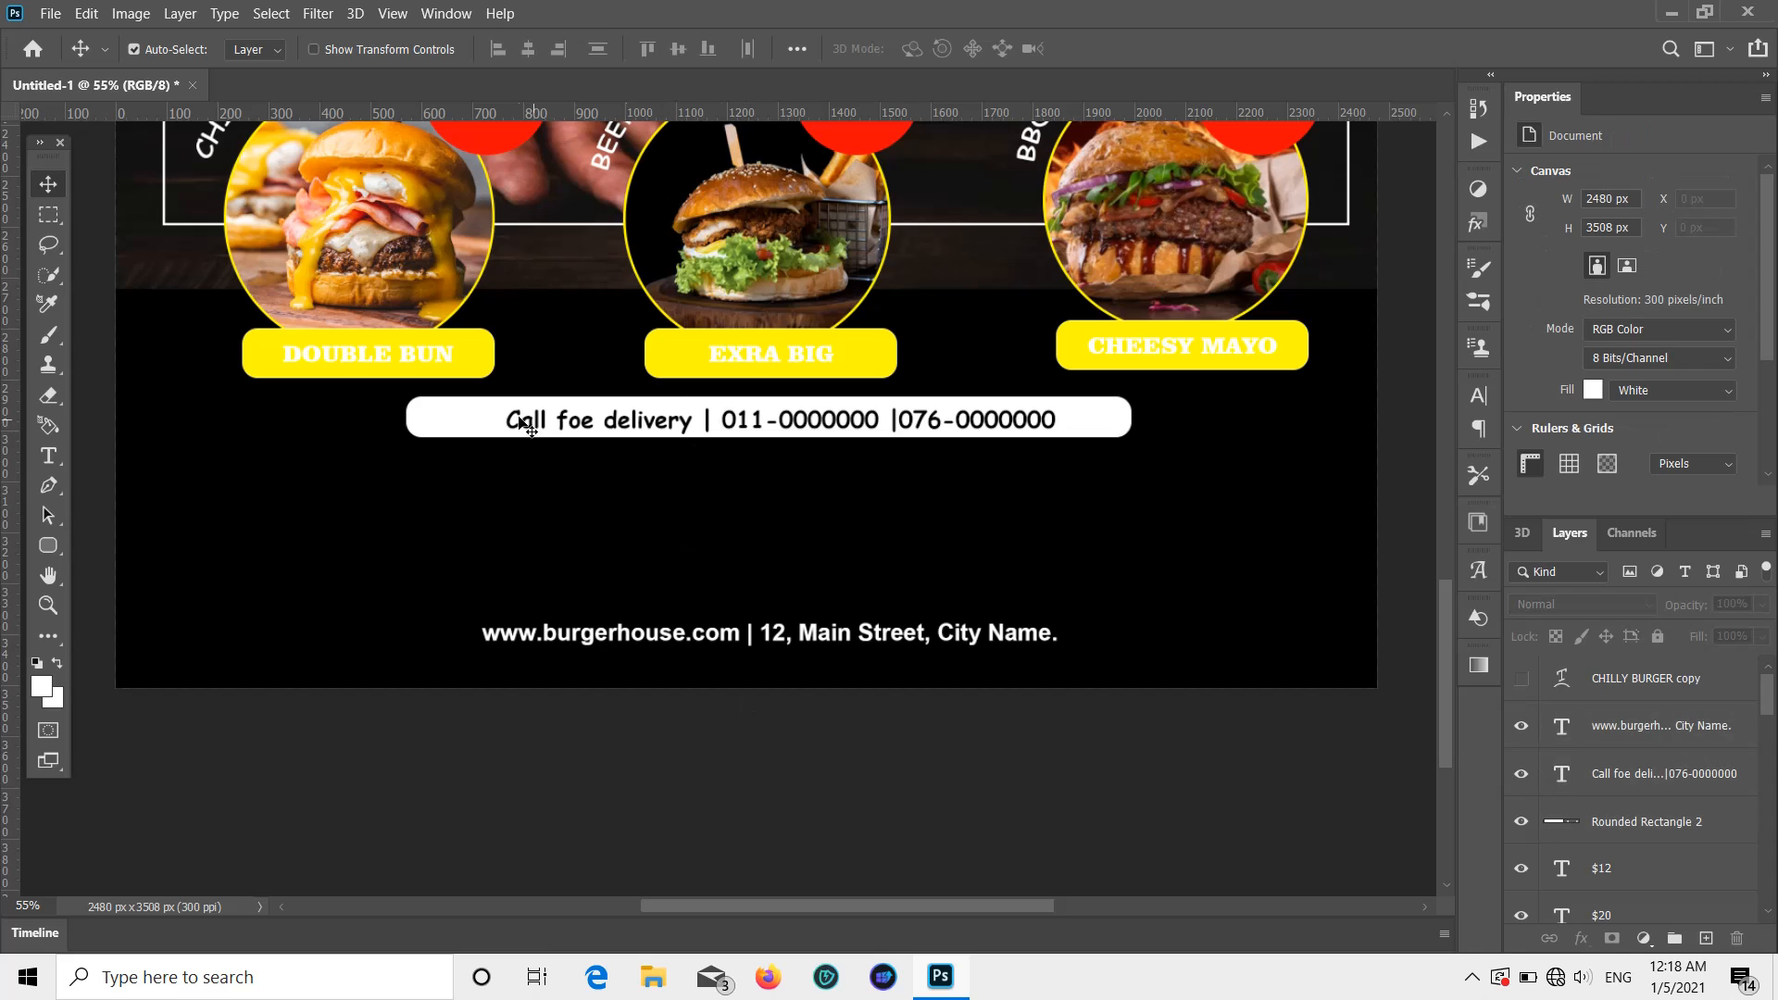
{"action": "left_click", "coordinate": [295, 645]}
Step: Move the white bar and its delivery text down toward the website line, and shift the website line up slightly
{"action": "left_click", "coordinate": [542, 431]}
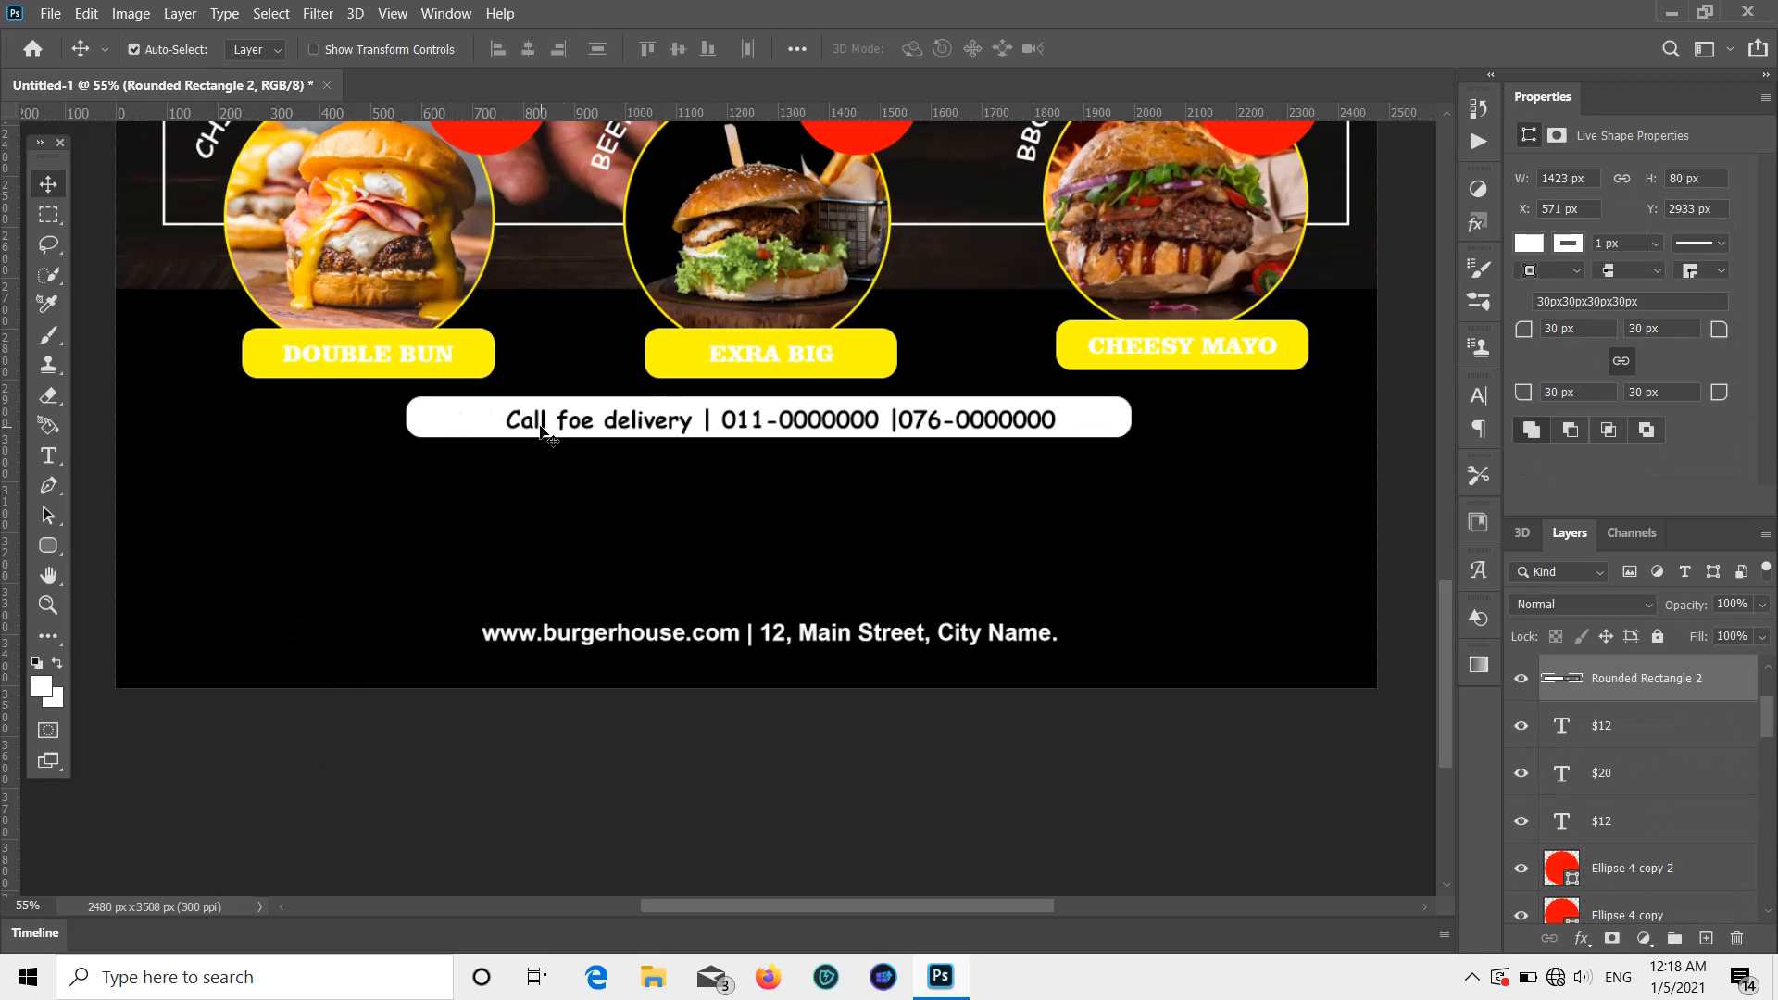
{"action": "left_click", "coordinate": [562, 417], "text": "shift"}
{"action": "left_click_drag", "start_coordinate": [646, 424], "coordinate": [647, 522]}
{"action": "left_click_drag", "start_coordinate": [667, 628], "coordinate": [670, 606]}
{"action": "scroll", "coordinate": [674, 599], "scroll_direction": "up", "scroll_amount": 1}
{"action": "scroll", "coordinate": [674, 602], "scroll_direction": "up", "scroll_amount": 1}
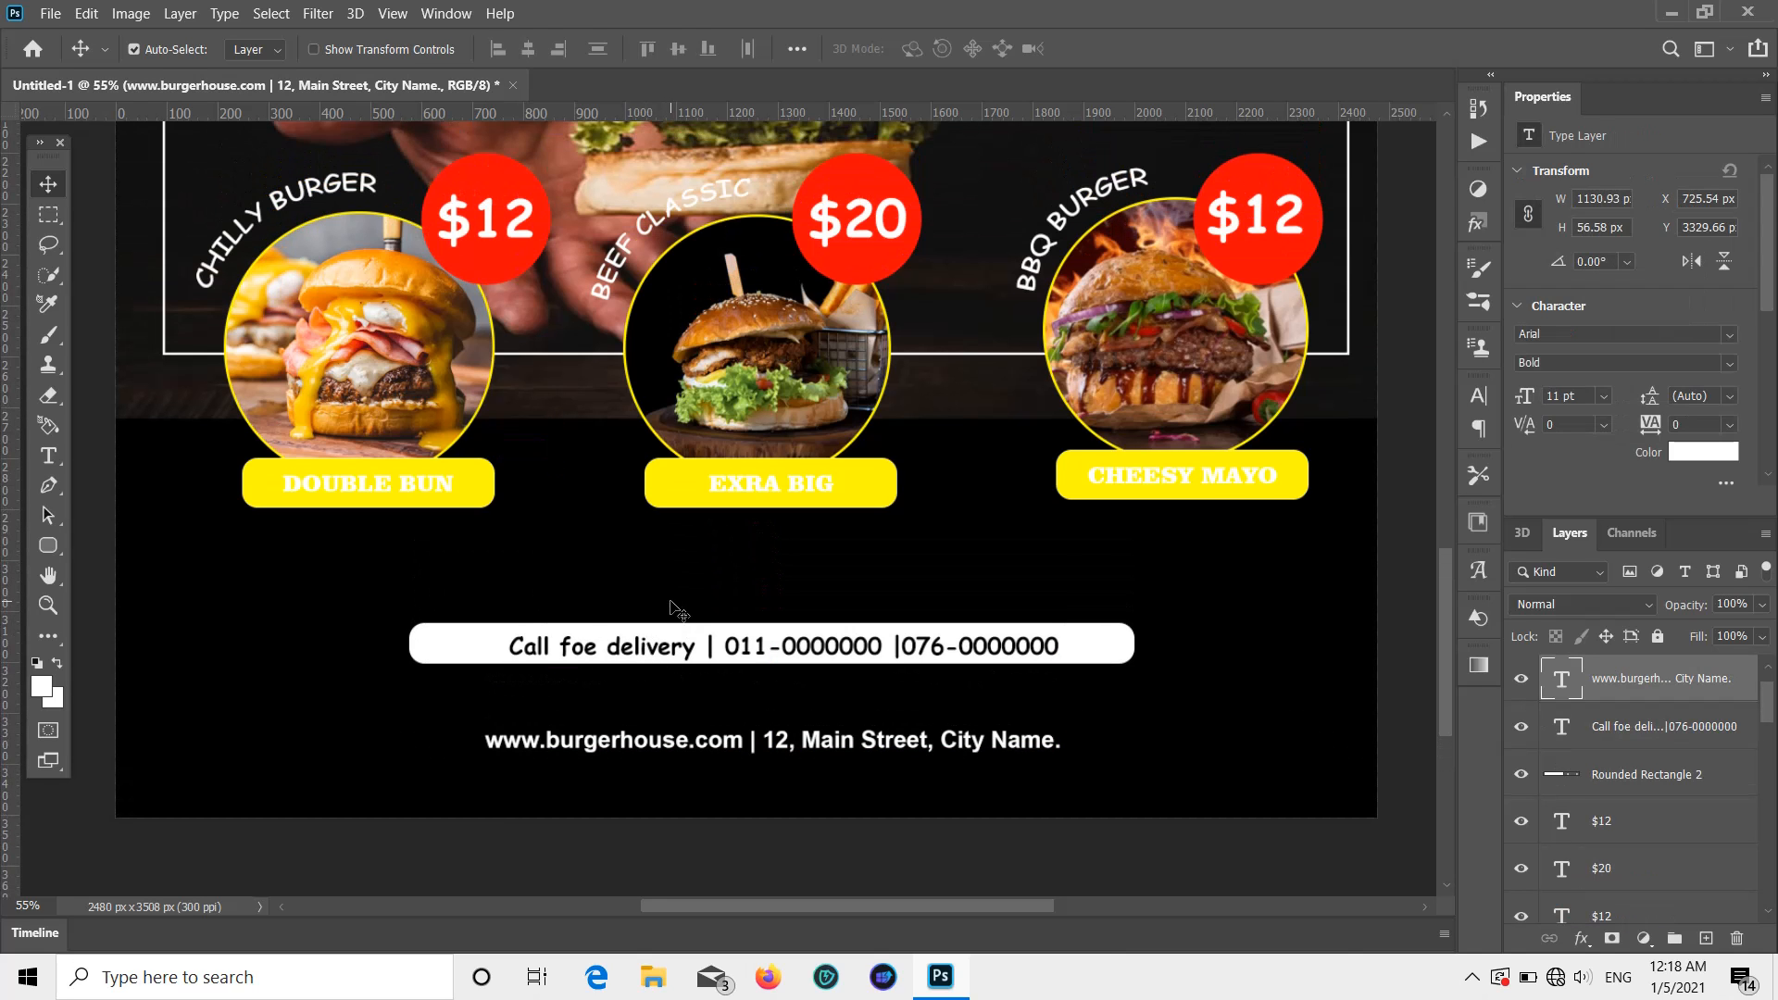
{"action": "scroll", "coordinate": [669, 604], "scroll_direction": "down", "scroll_amount": 1}
{"action": "scroll", "coordinate": [662, 608], "scroll_direction": "down", "scroll_amount": 4}
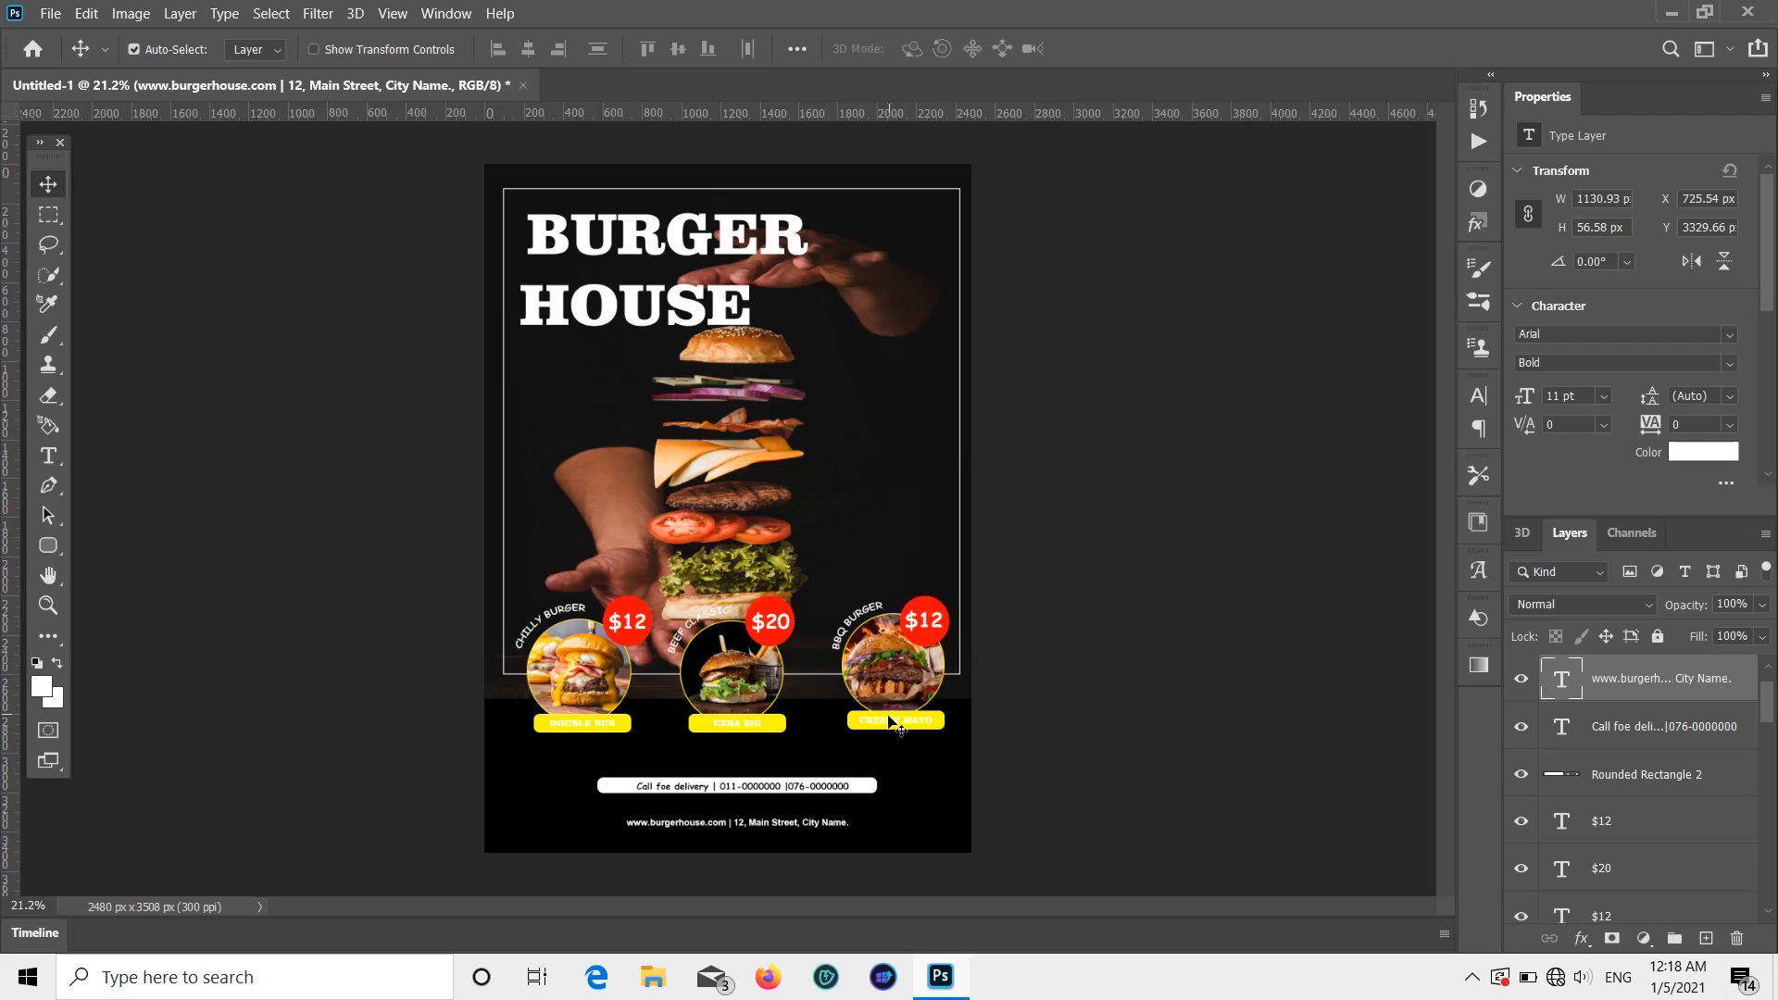
Step: Scale the white bar, delivery text and website line together to 145.51% and center them below the burger photos
{"action": "scroll", "coordinate": [826, 876], "scroll_direction": "up", "scroll_amount": 3}
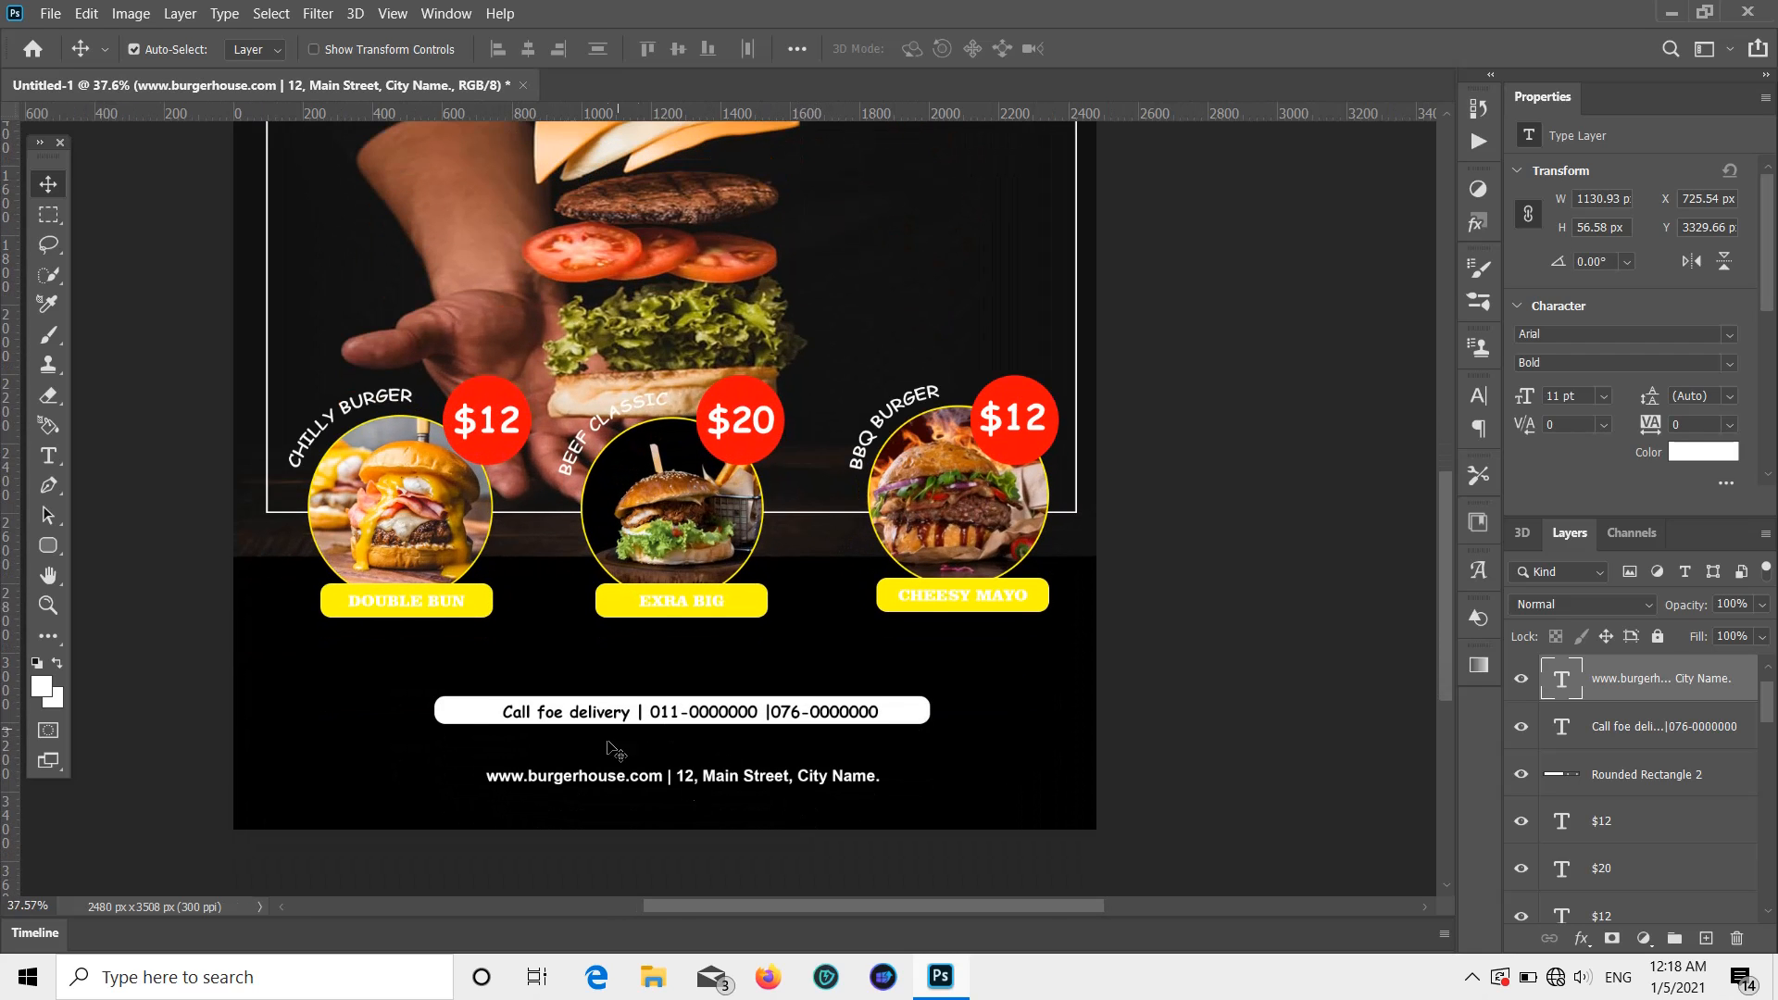
{"action": "left_click", "coordinate": [1135, 736]}
{"action": "left_click", "coordinate": [500, 712]}
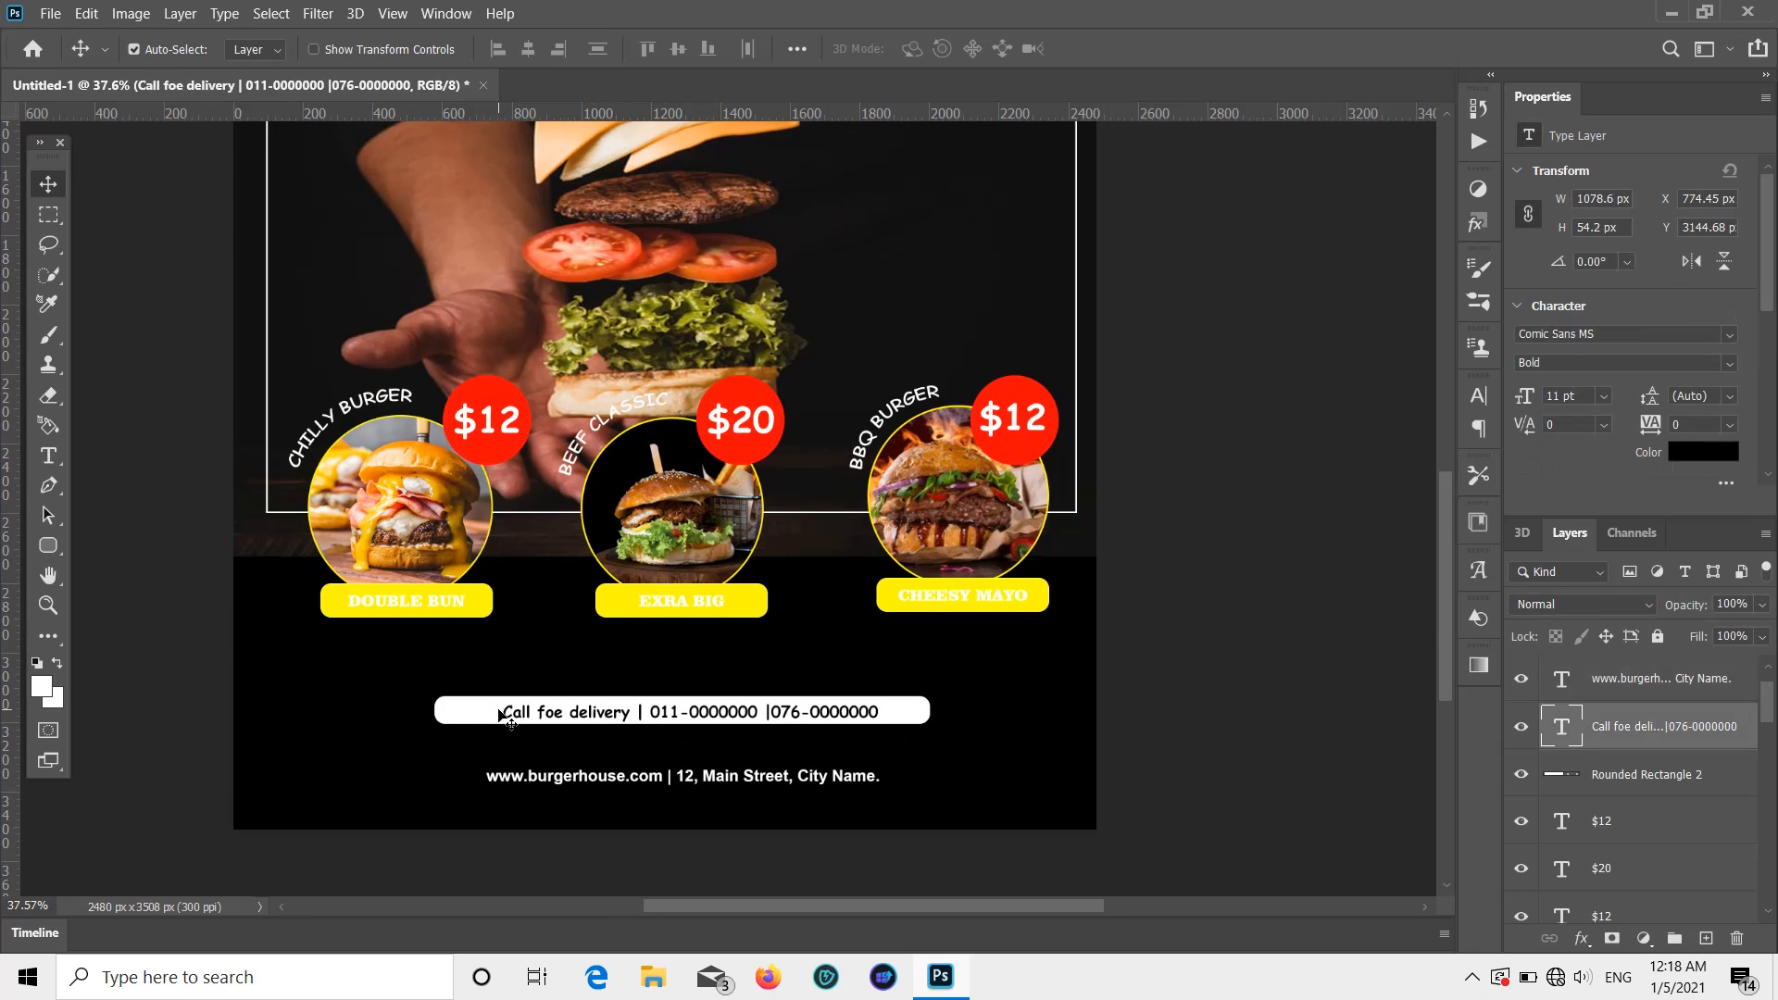
{"action": "left_click", "coordinate": [505, 720], "text": "shift"}
{"action": "left_click", "coordinate": [542, 778], "text": "shift"}
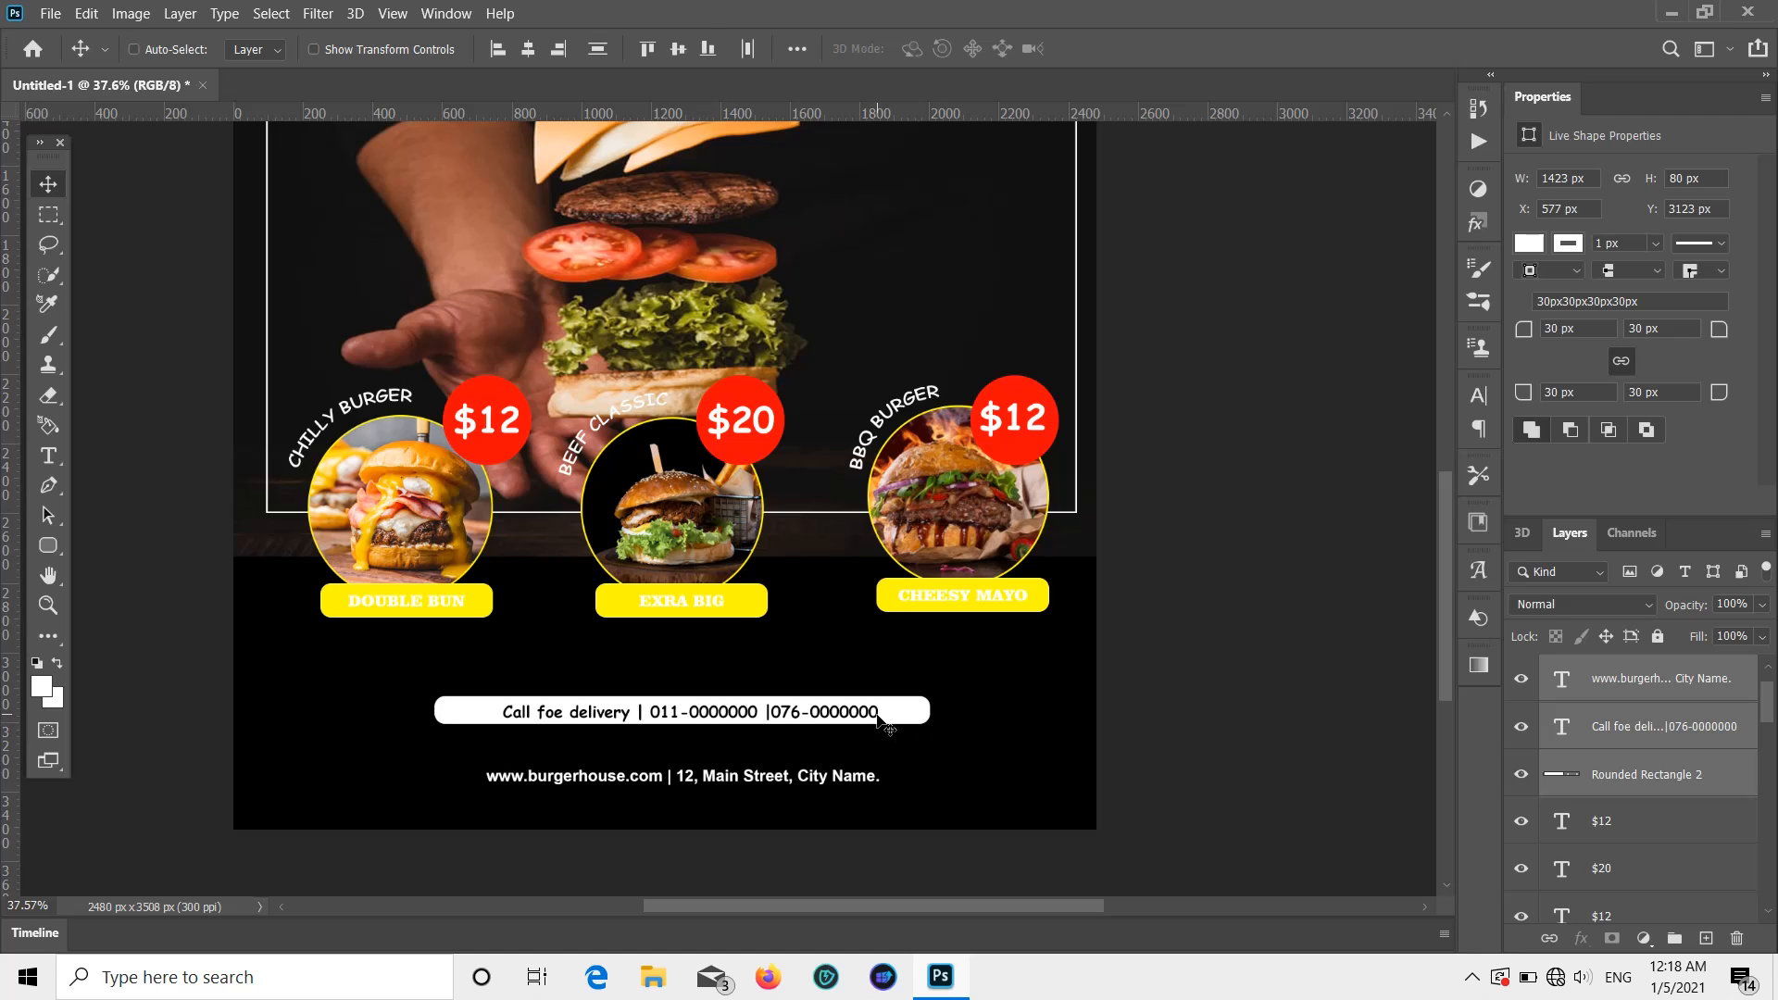
{"action": "key", "text": "ctrl+t"}
{"action": "left_click_drag", "start_coordinate": [927, 786], "coordinate": [1091, 814]}
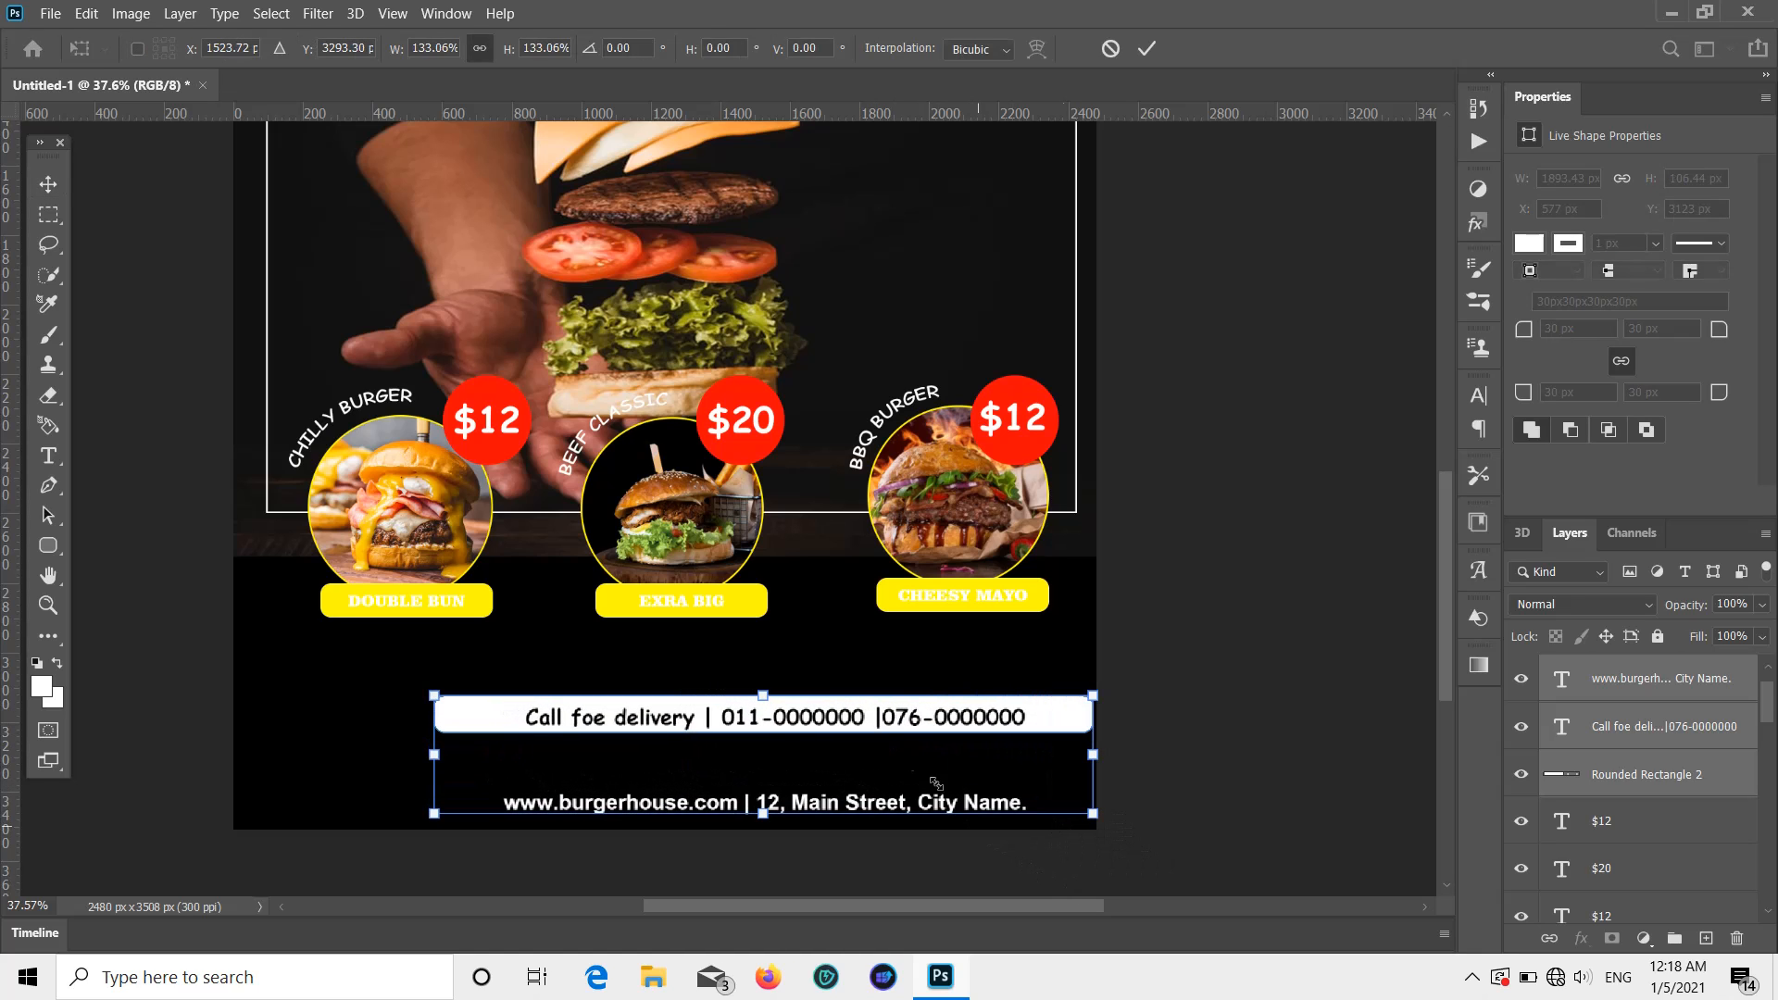
{"action": "left_click_drag", "start_coordinate": [846, 733], "coordinate": [778, 699]}
{"action": "left_click_drag", "start_coordinate": [1024, 779], "coordinate": [1088, 794]}
{"action": "left_click_drag", "start_coordinate": [869, 682], "coordinate": [828, 678]}
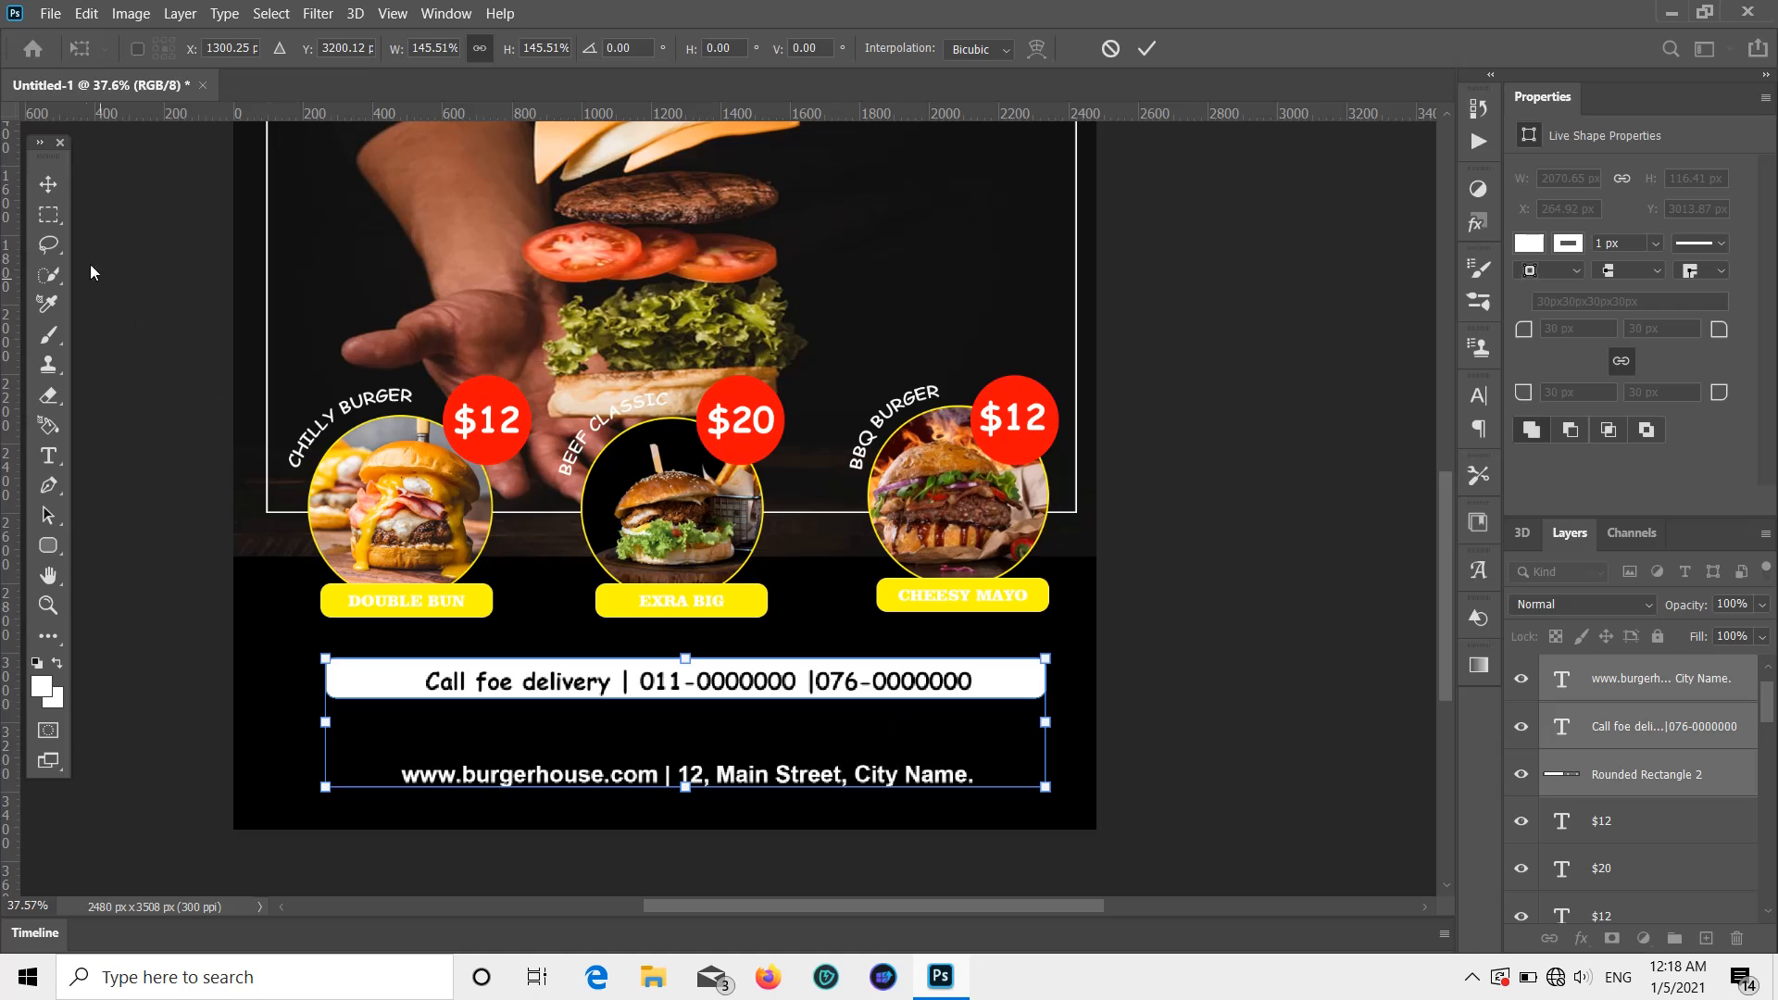
{"action": "left_click", "coordinate": [58, 190]}
{"action": "left_click_drag", "start_coordinate": [641, 781], "coordinate": [644, 769]}
{"action": "key", "text": "ctrl+z"}
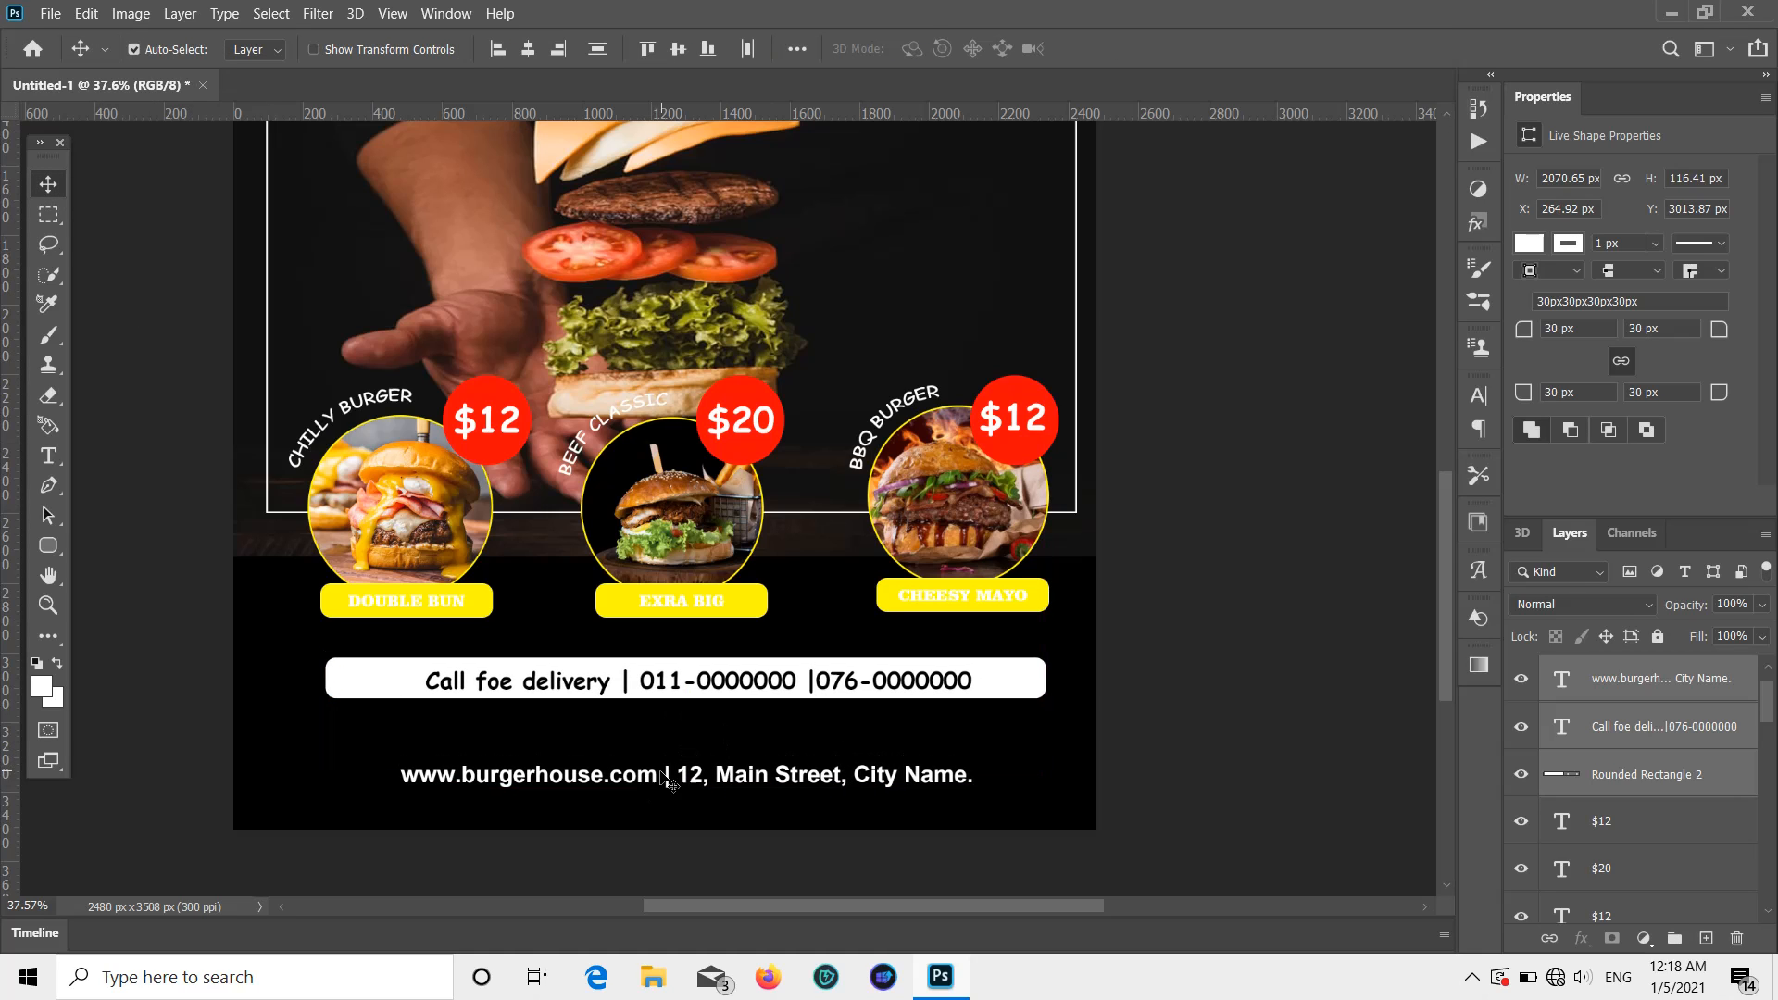
Step: Try removing the "|" separator between the website and the street address, and restore it
{"action": "left_click", "coordinate": [1327, 693]}
{"action": "double_click", "coordinate": [726, 778]}
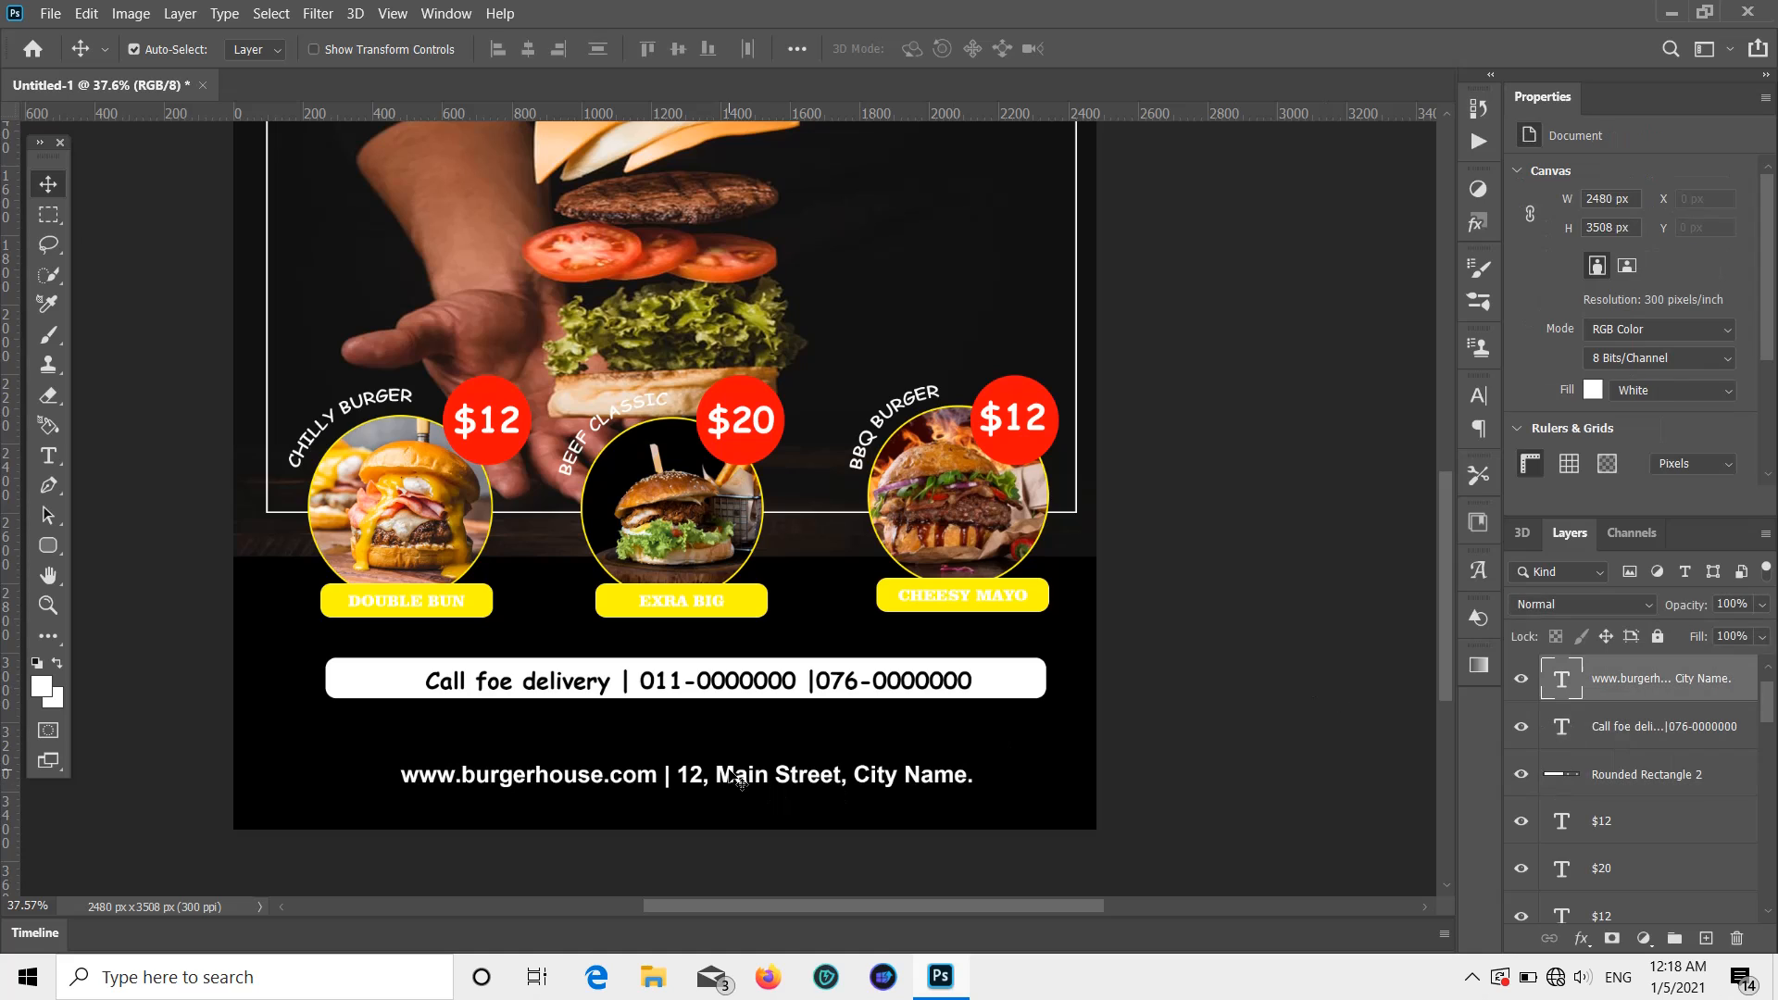
{"action": "left_click", "coordinate": [676, 774]}
{"action": "scroll", "coordinate": [734, 785], "scroll_direction": "down", "scroll_amount": 1}
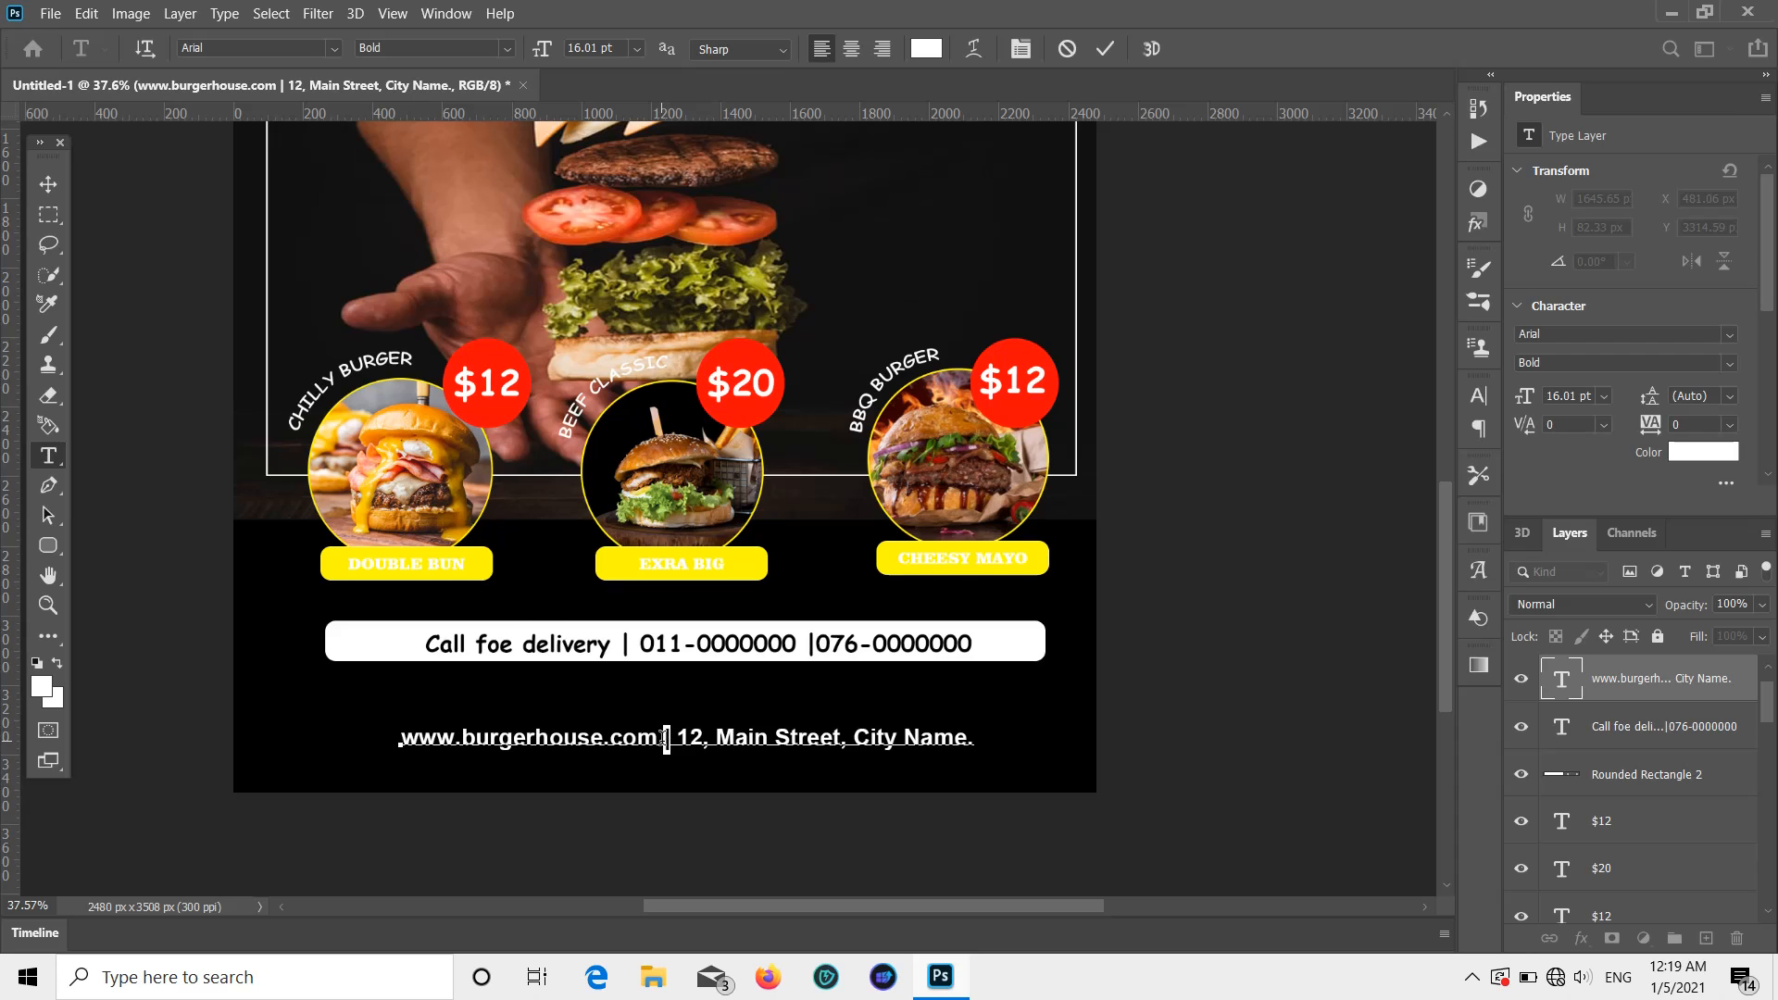
{"action": "key", "text": "BackSpace"}
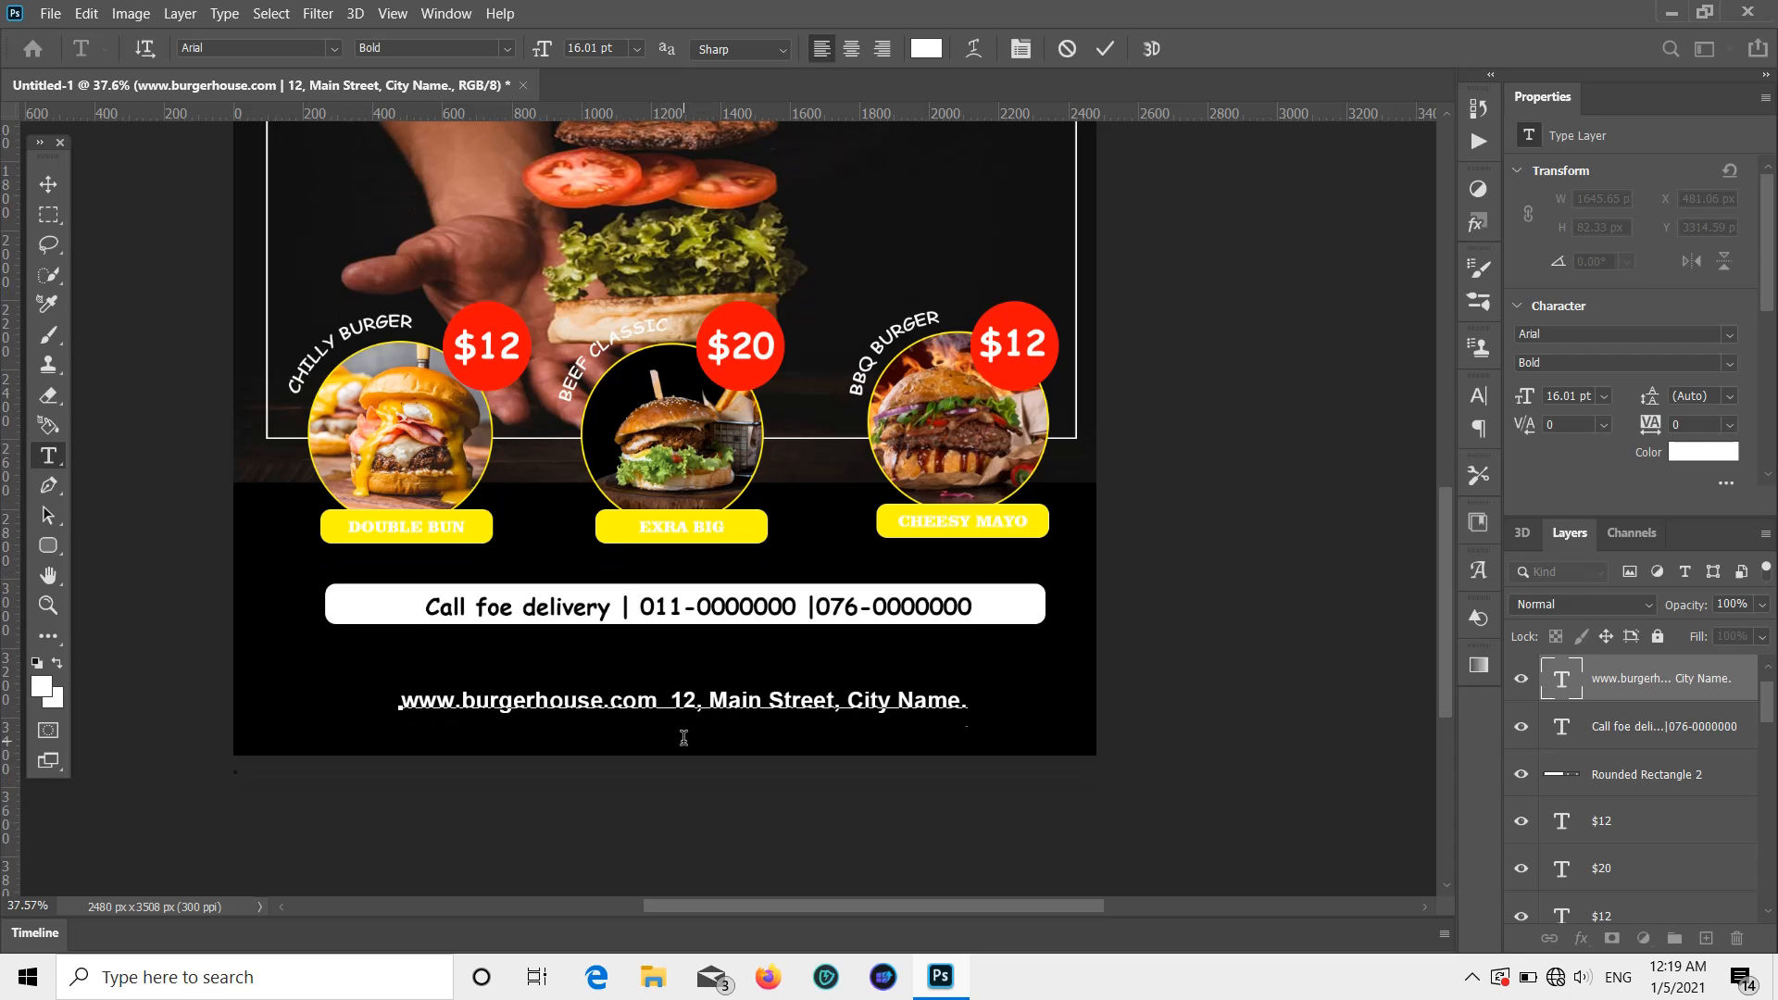
{"action": "type", "text": "|"}
{"action": "left_click", "coordinate": [49, 183]}
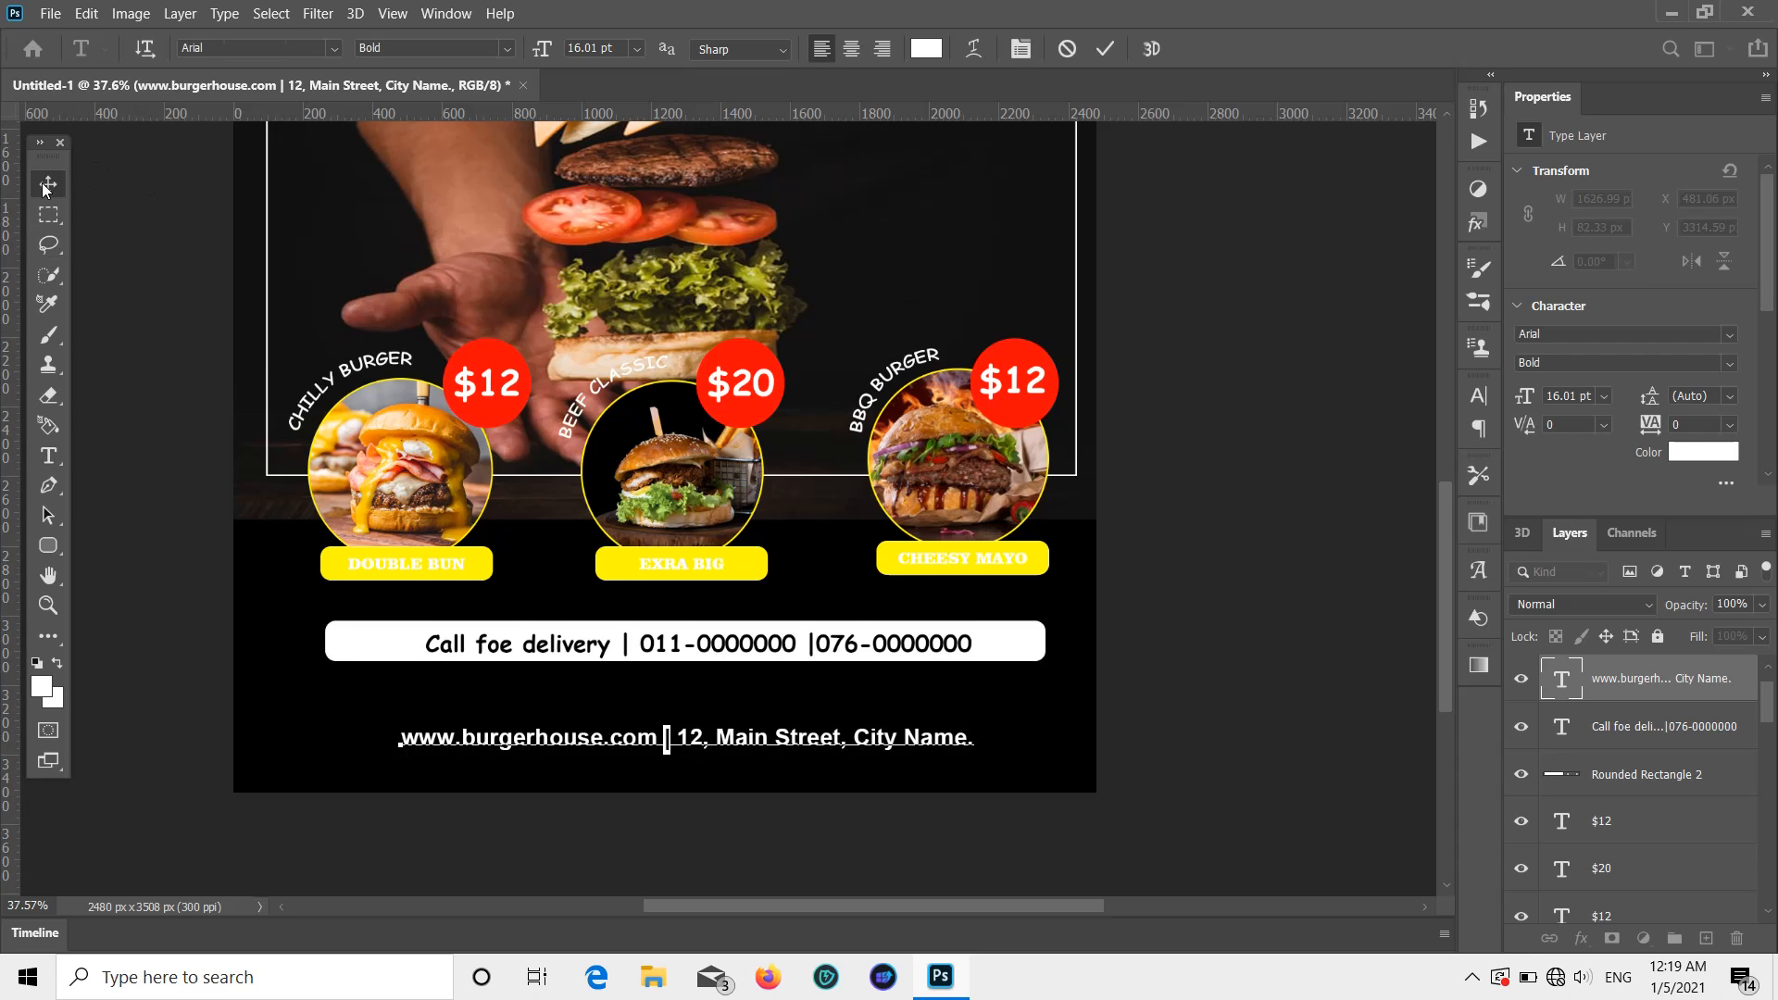
{"action": "scroll", "coordinate": [702, 662], "scroll_direction": "down", "scroll_amount": 1}
{"action": "left_click", "coordinate": [649, 621], "text": "shift"}
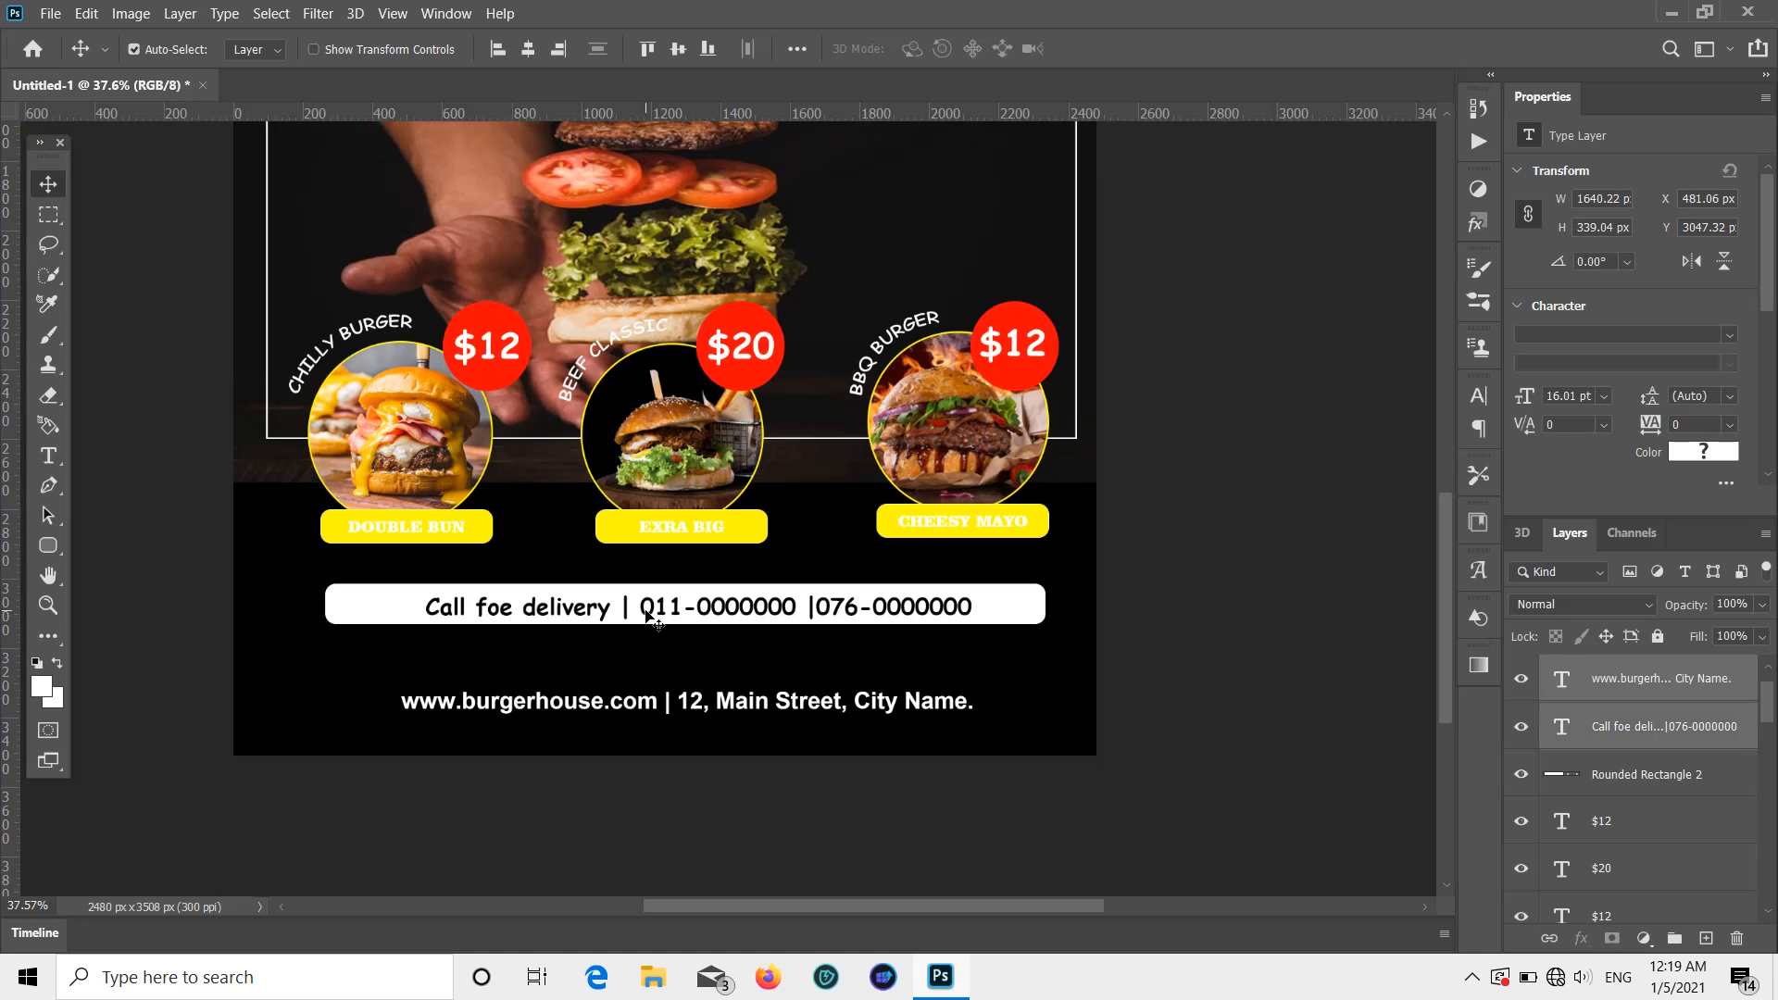
{"action": "left_click", "coordinate": [648, 616], "text": "shift"}
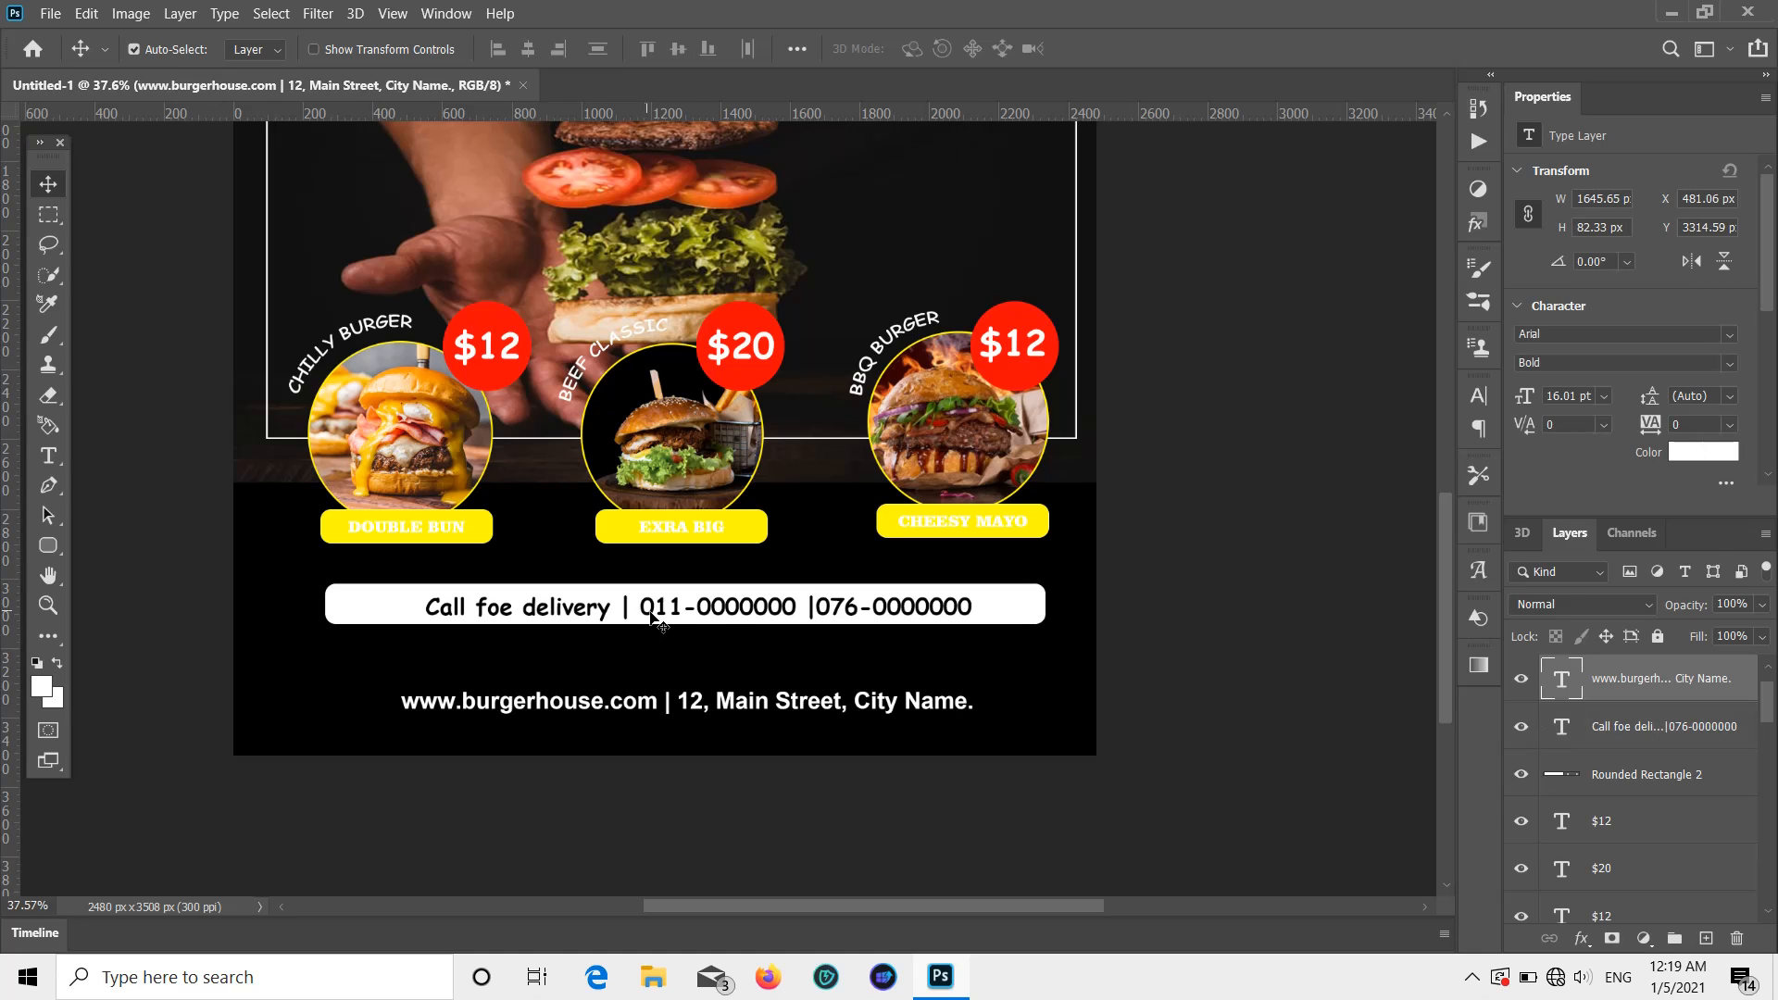
{"action": "left_click", "coordinate": [1015, 612], "text": "shift"}
{"action": "left_click", "coordinate": [1282, 597]}
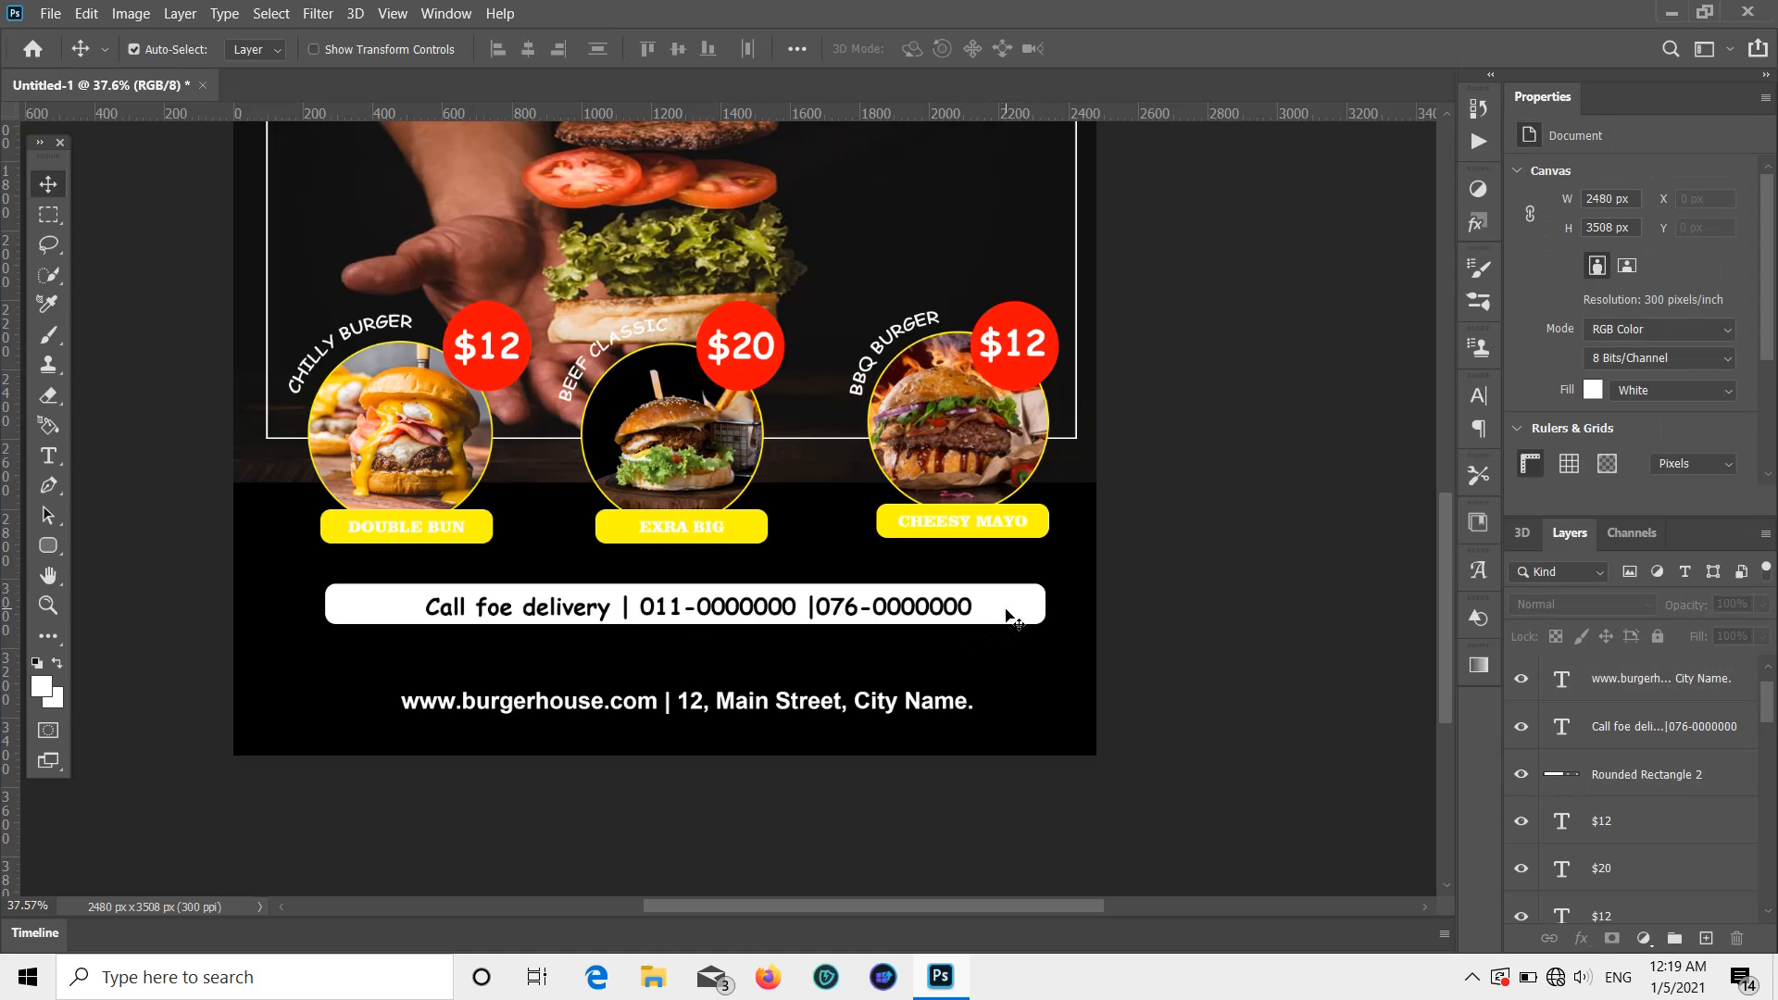
Step: Scale the white bar and its delivery text to 109.15% and center them above the website line
{"action": "left_click", "coordinate": [944, 626]}
{"action": "left_click", "coordinate": [946, 617], "text": "shift"}
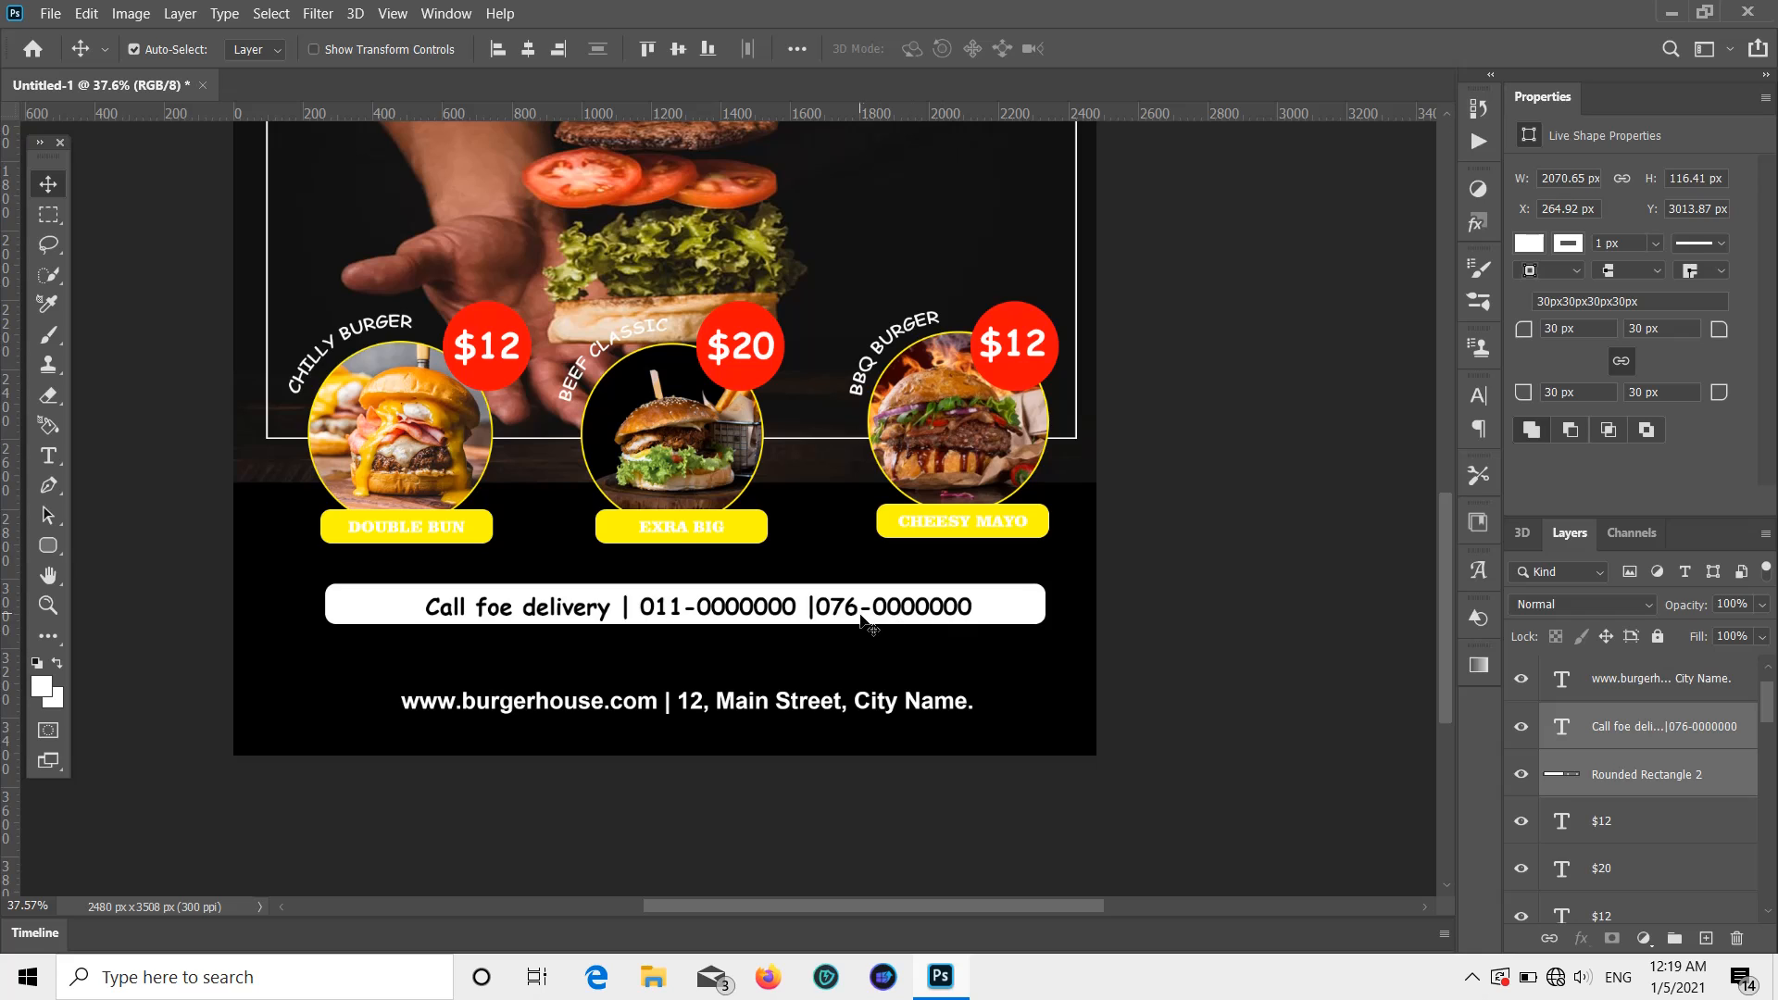
{"action": "left_click_drag", "start_coordinate": [861, 619], "coordinate": [871, 633]}
{"action": "key", "text": "ctrl+t"}
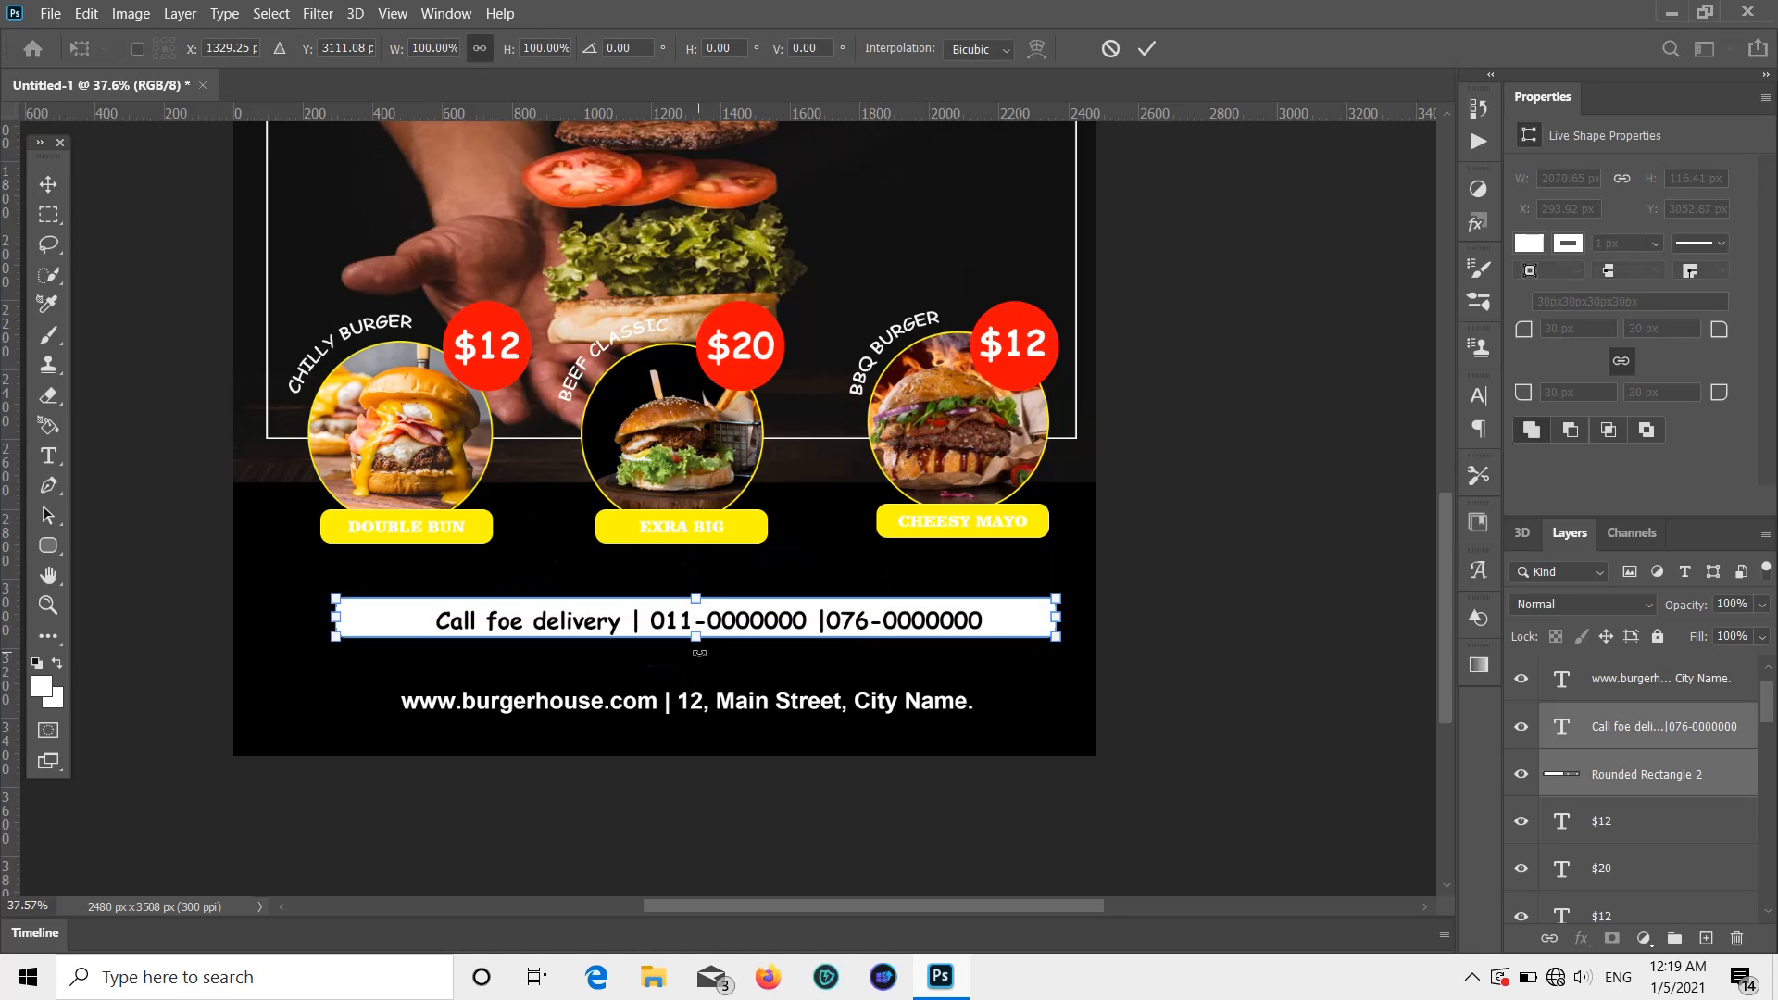
{"action": "left_click_drag", "start_coordinate": [700, 653], "coordinate": [672, 629]}
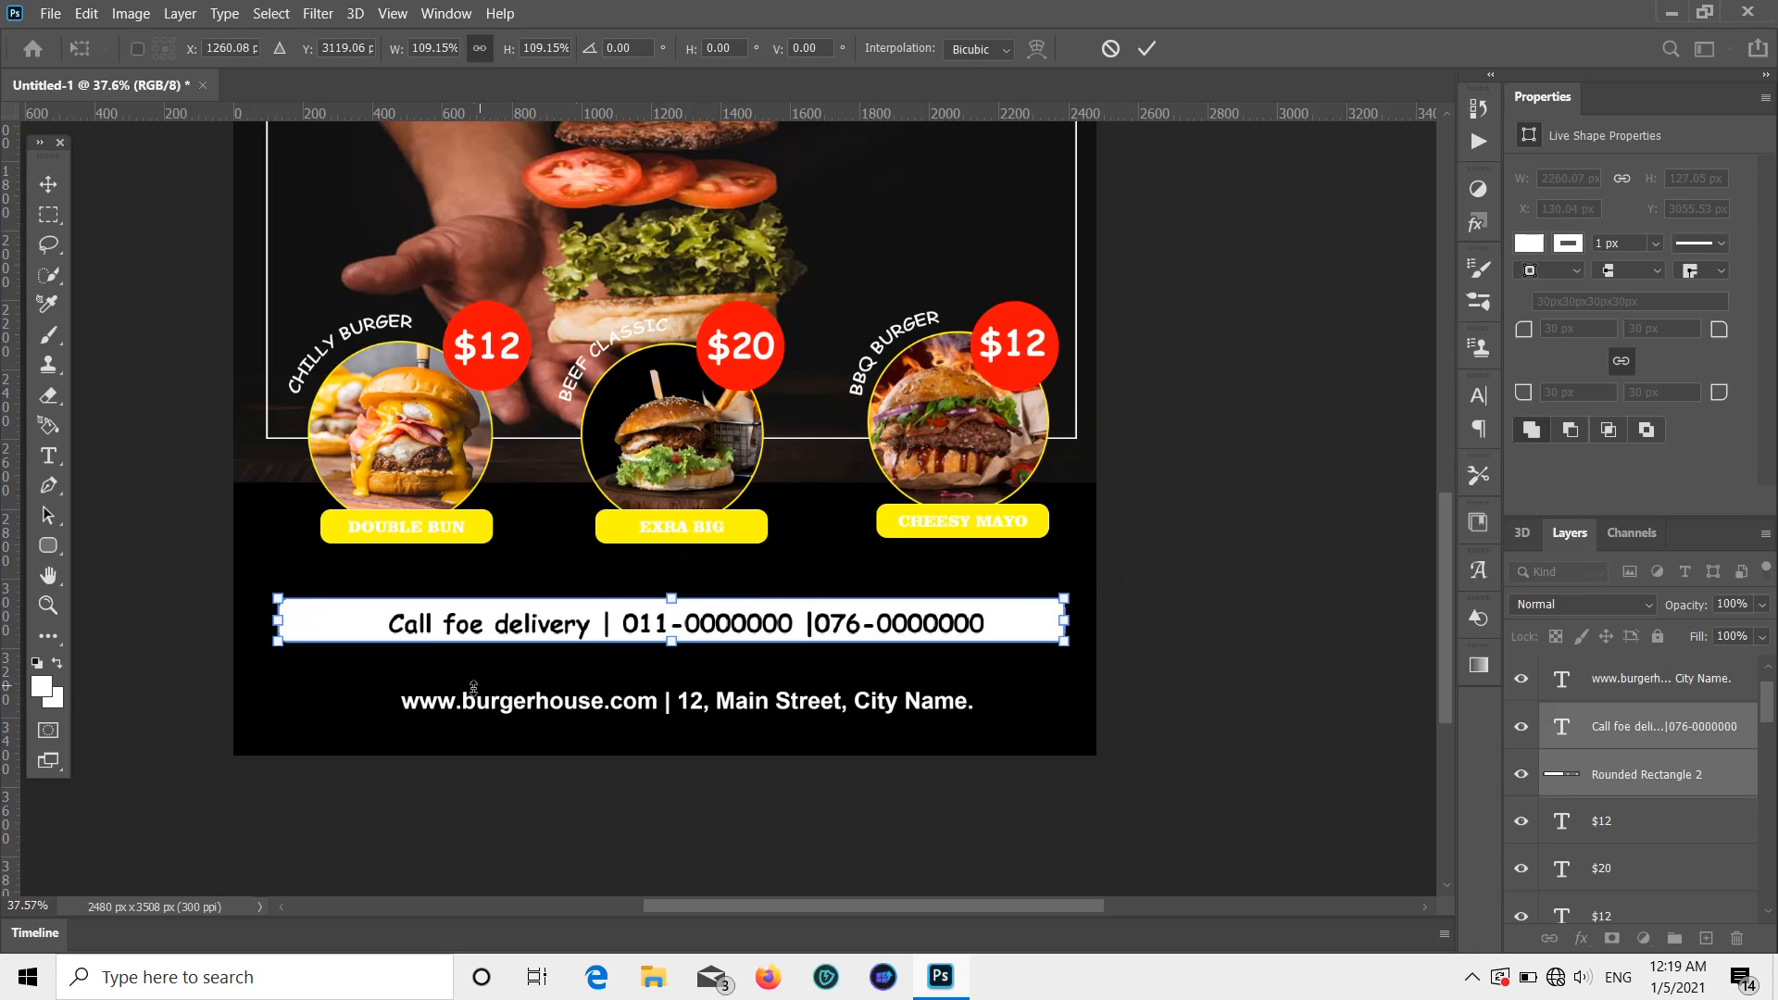
{"action": "key", "text": "Return"}
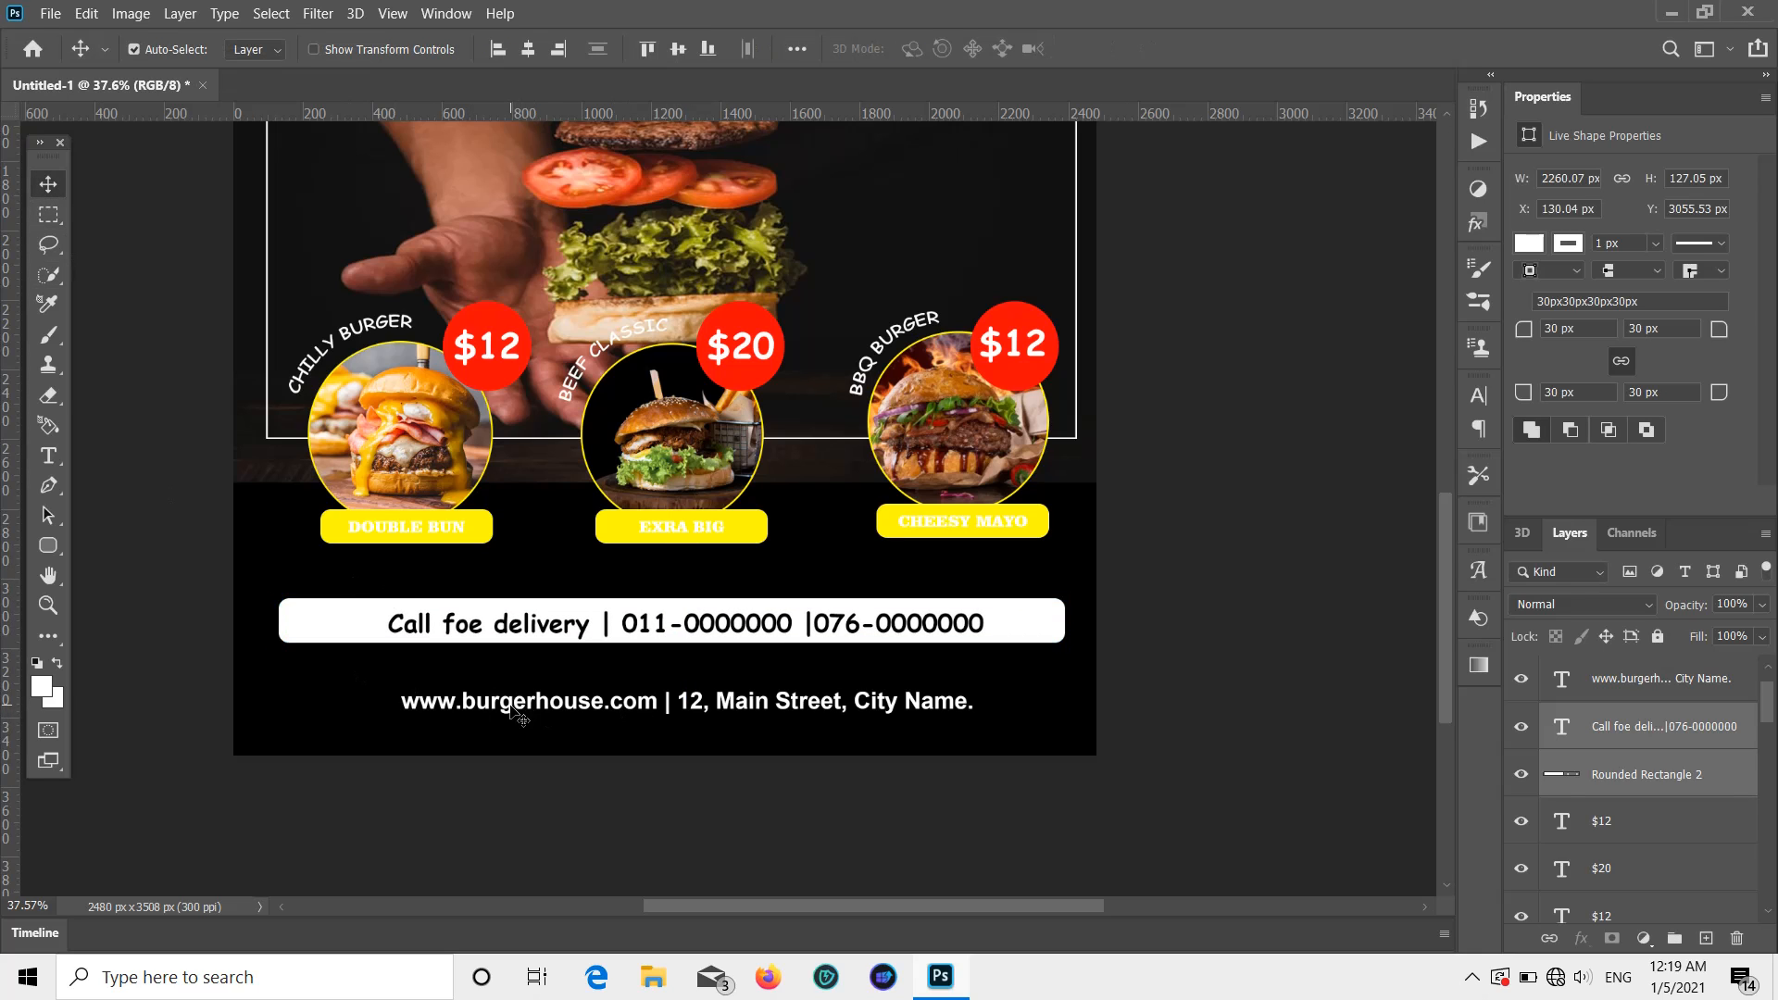
Step: Scale the website and address line to 142.03% and center it below the white bar
{"action": "left_click", "coordinate": [514, 713]}
{"action": "key", "text": "ctrl+t"}
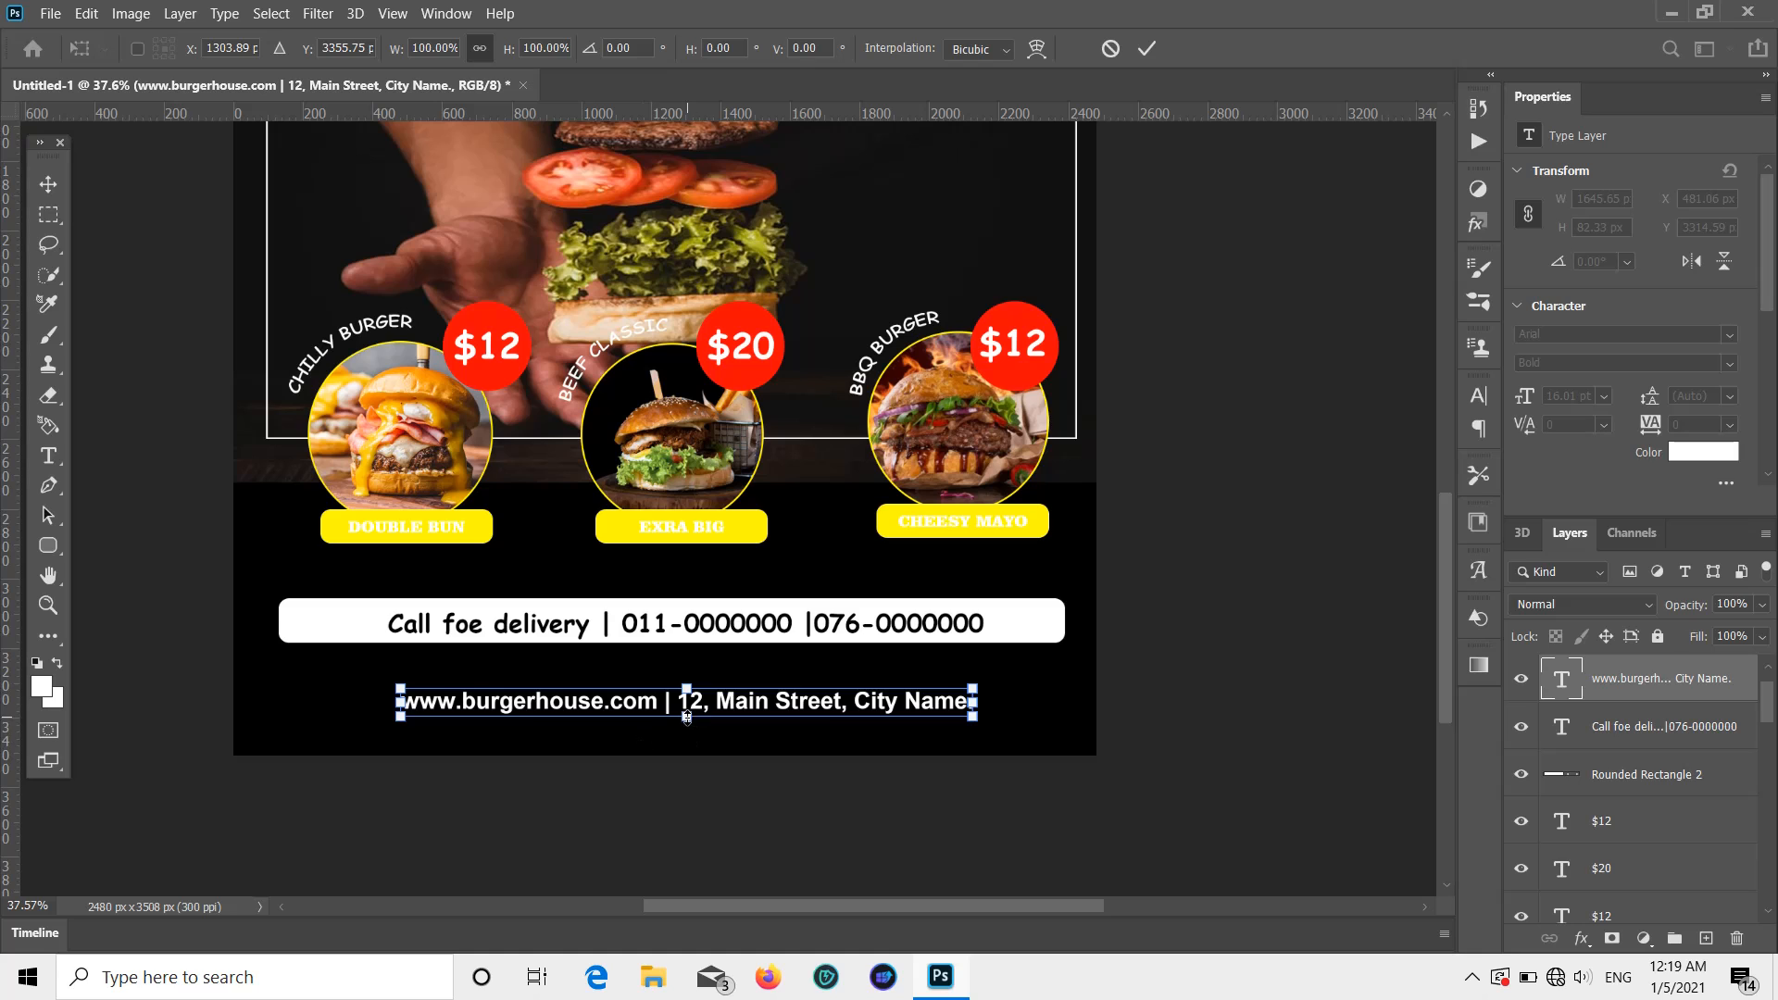
{"action": "left_click_drag", "start_coordinate": [688, 717], "coordinate": [687, 728]}
{"action": "left_click_drag", "start_coordinate": [700, 718], "coordinate": [688, 719]}
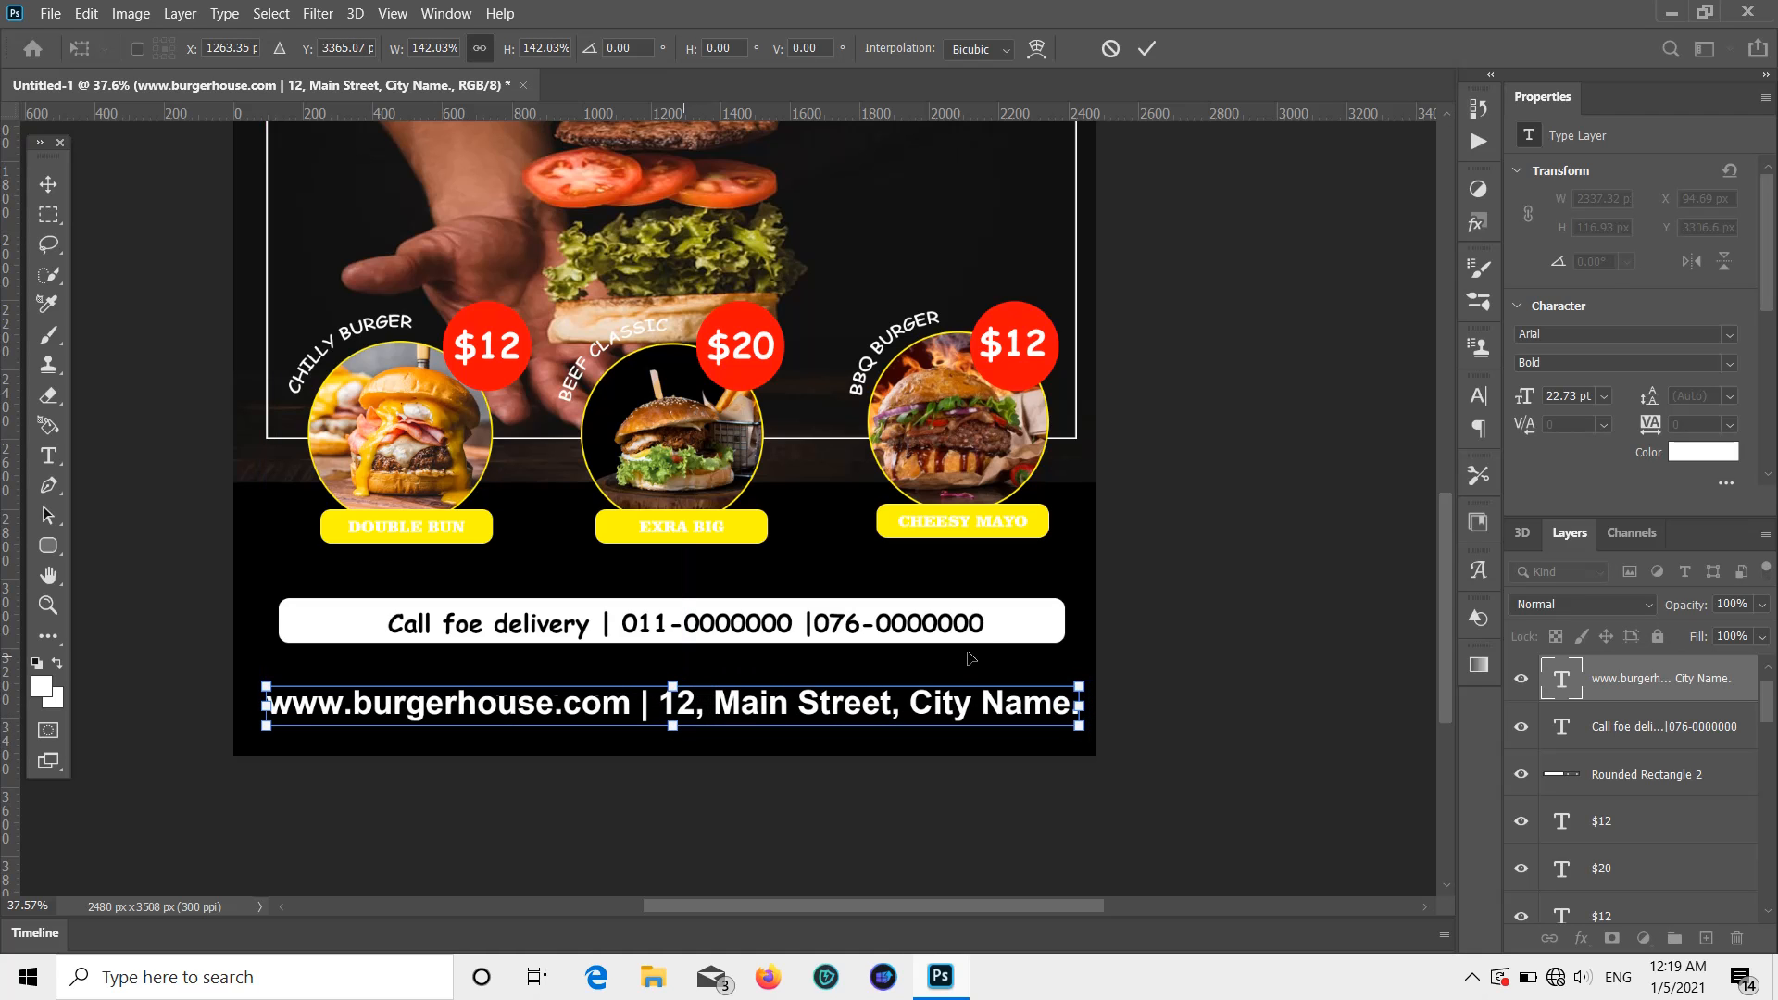
{"action": "left_click", "coordinate": [44, 182]}
{"action": "scroll", "coordinate": [620, 684], "scroll_direction": "down", "scroll_amount": 7}
{"action": "scroll", "coordinate": [926, 663], "scroll_direction": "up", "scroll_amount": 1}
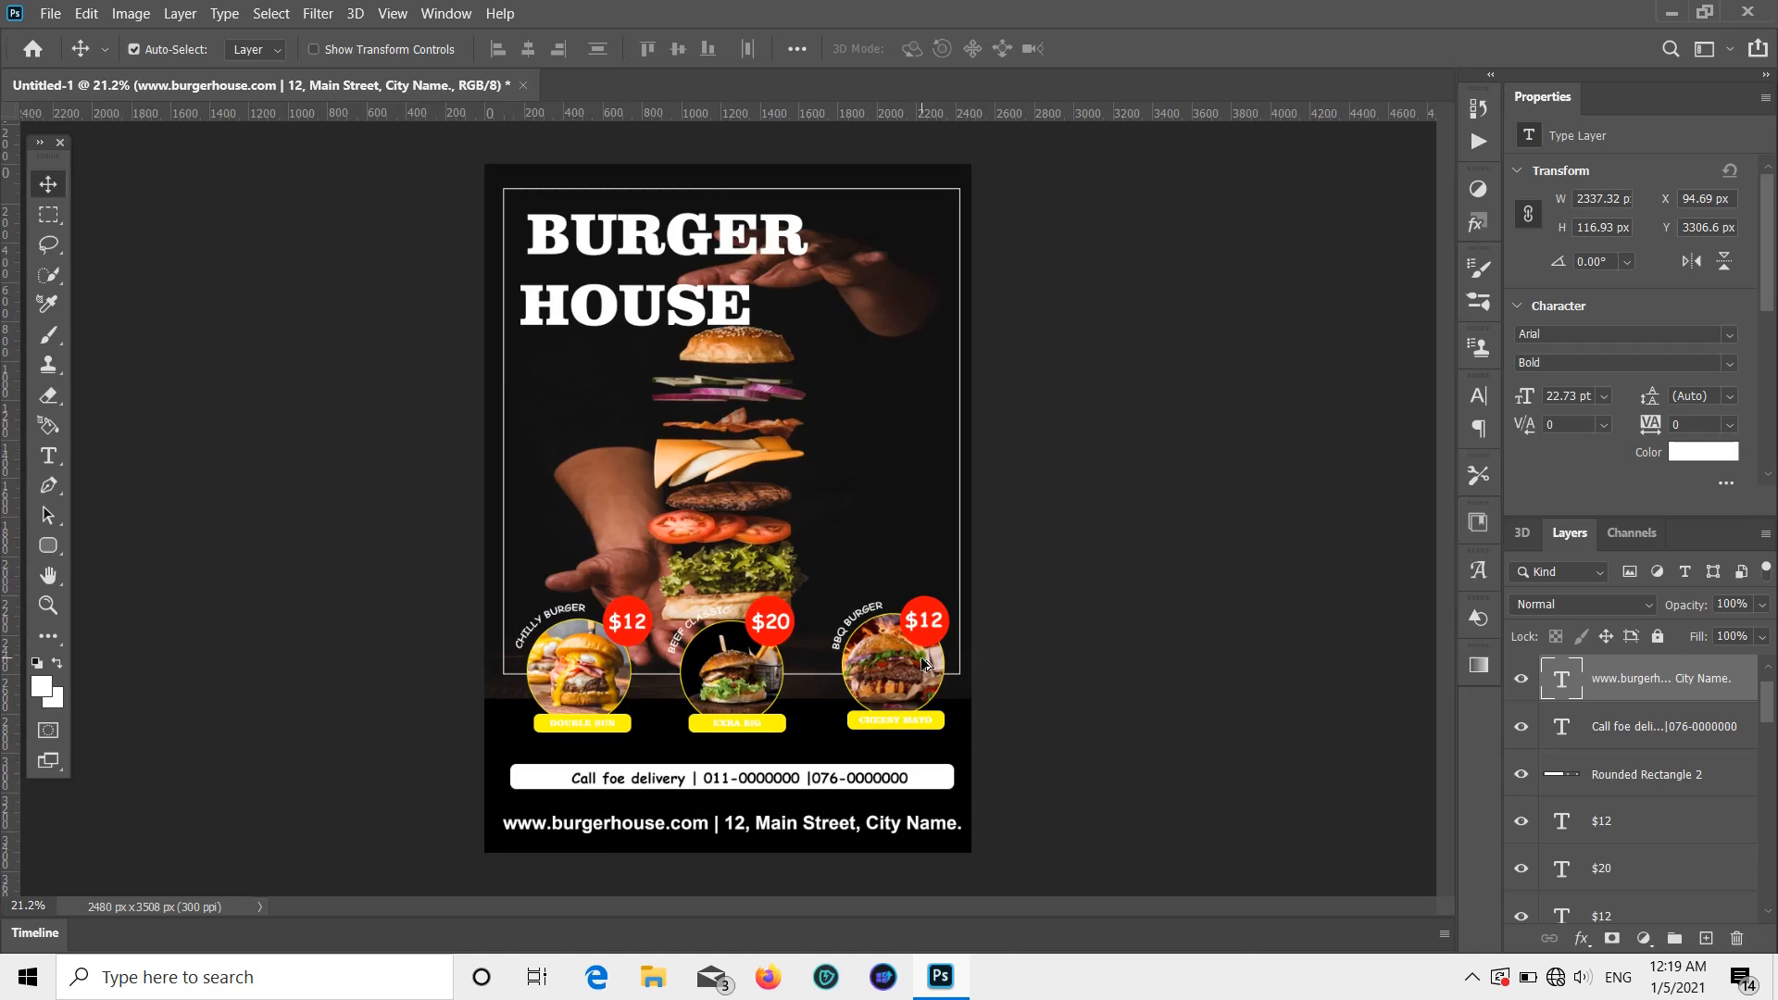
Step: Deselect the footer text layer and start exporting the poster as a PNG at 1x, 2480 x 3508 px, with transparency
{"action": "left_click", "coordinate": [1282, 505]}
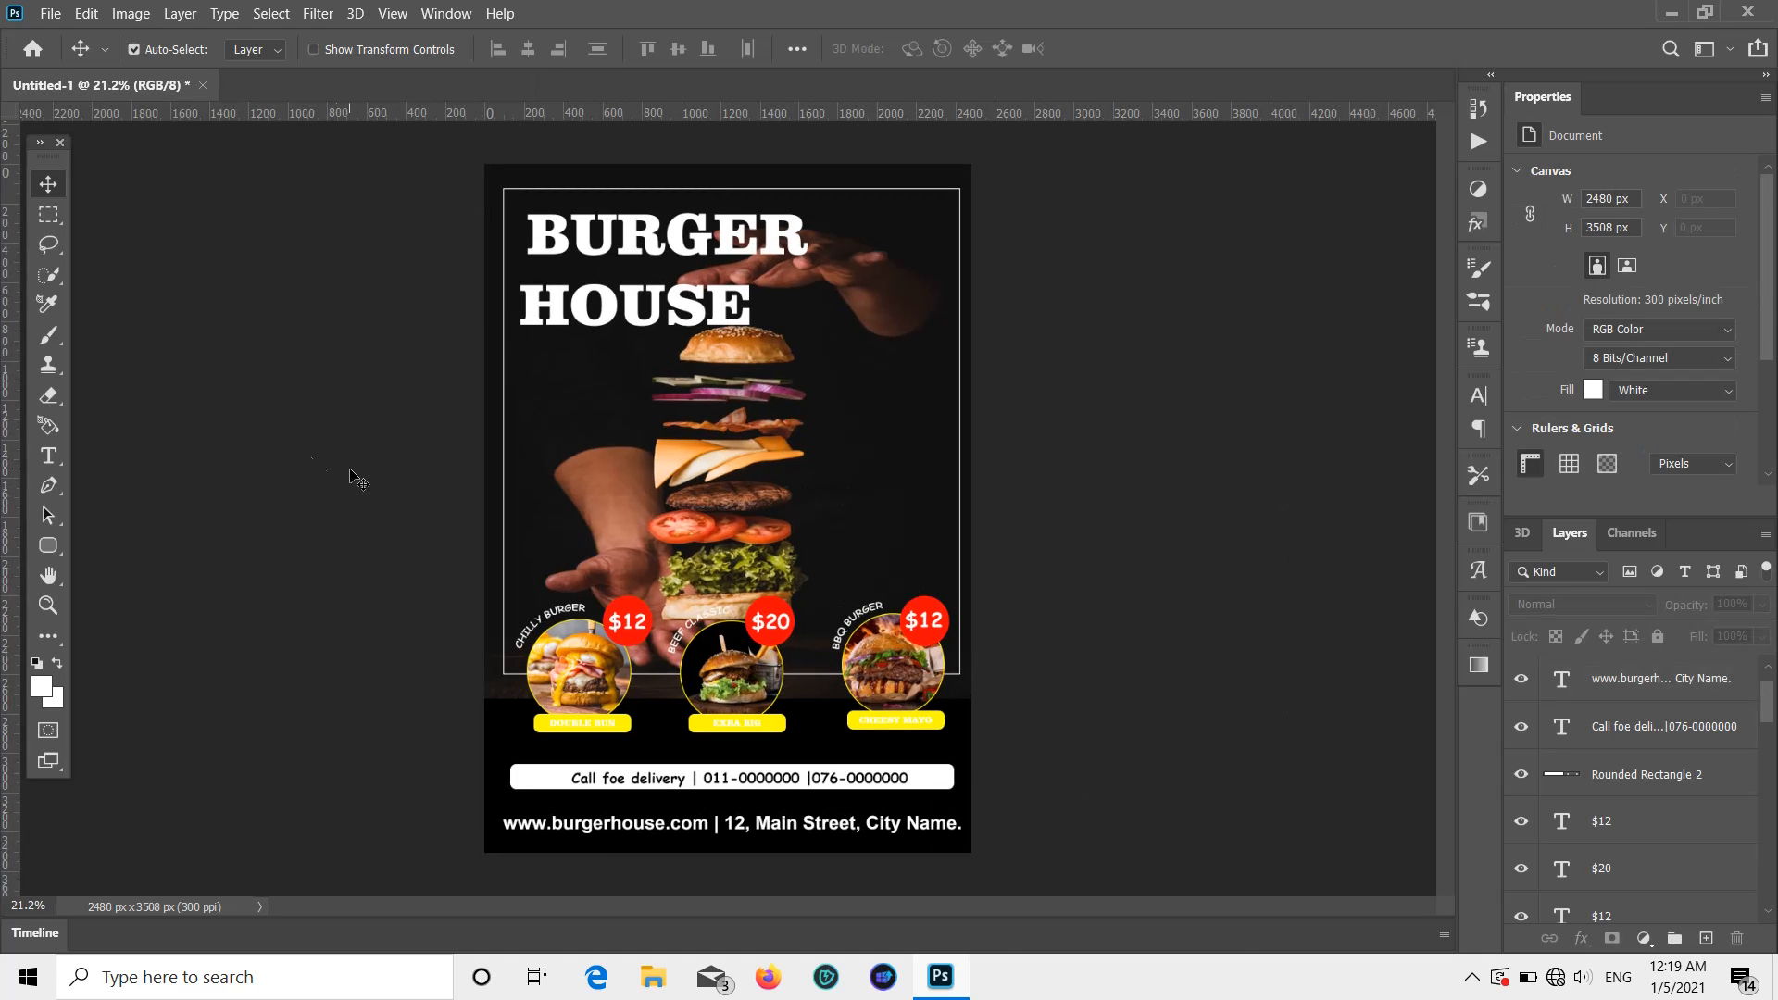
{"action": "left_click", "coordinate": [51, 14]}
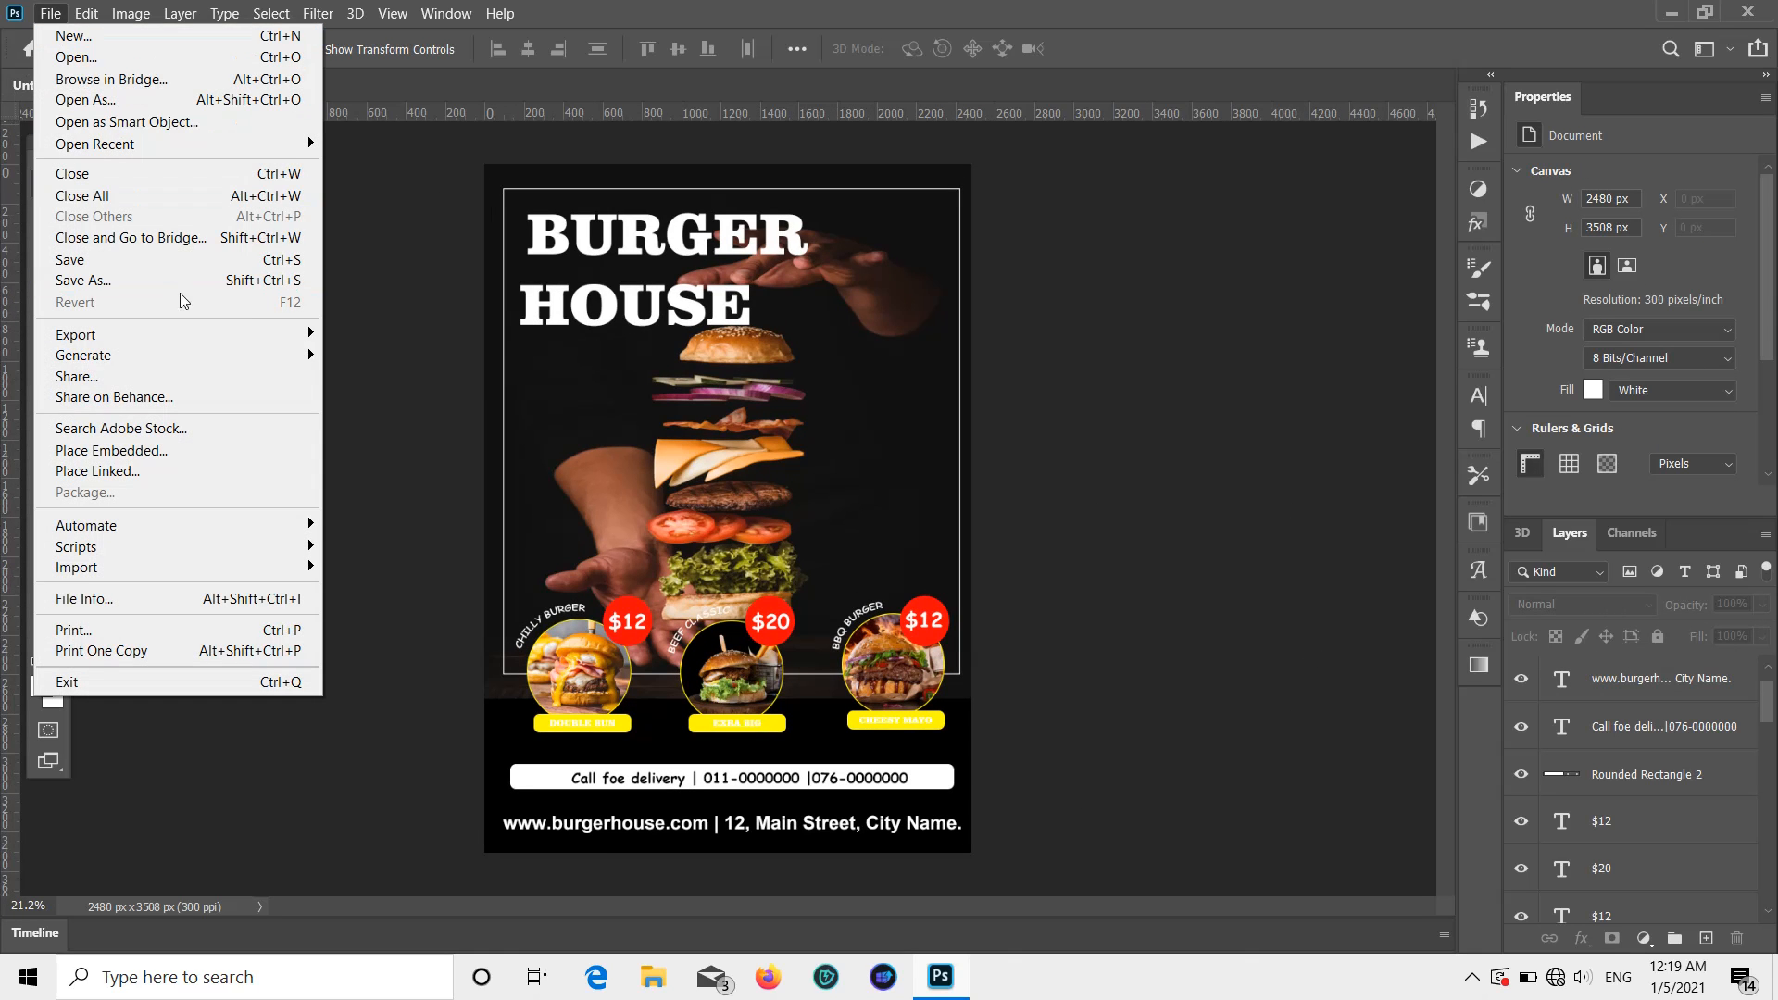
{"action": "mouse_move", "coordinate": [203, 345]}
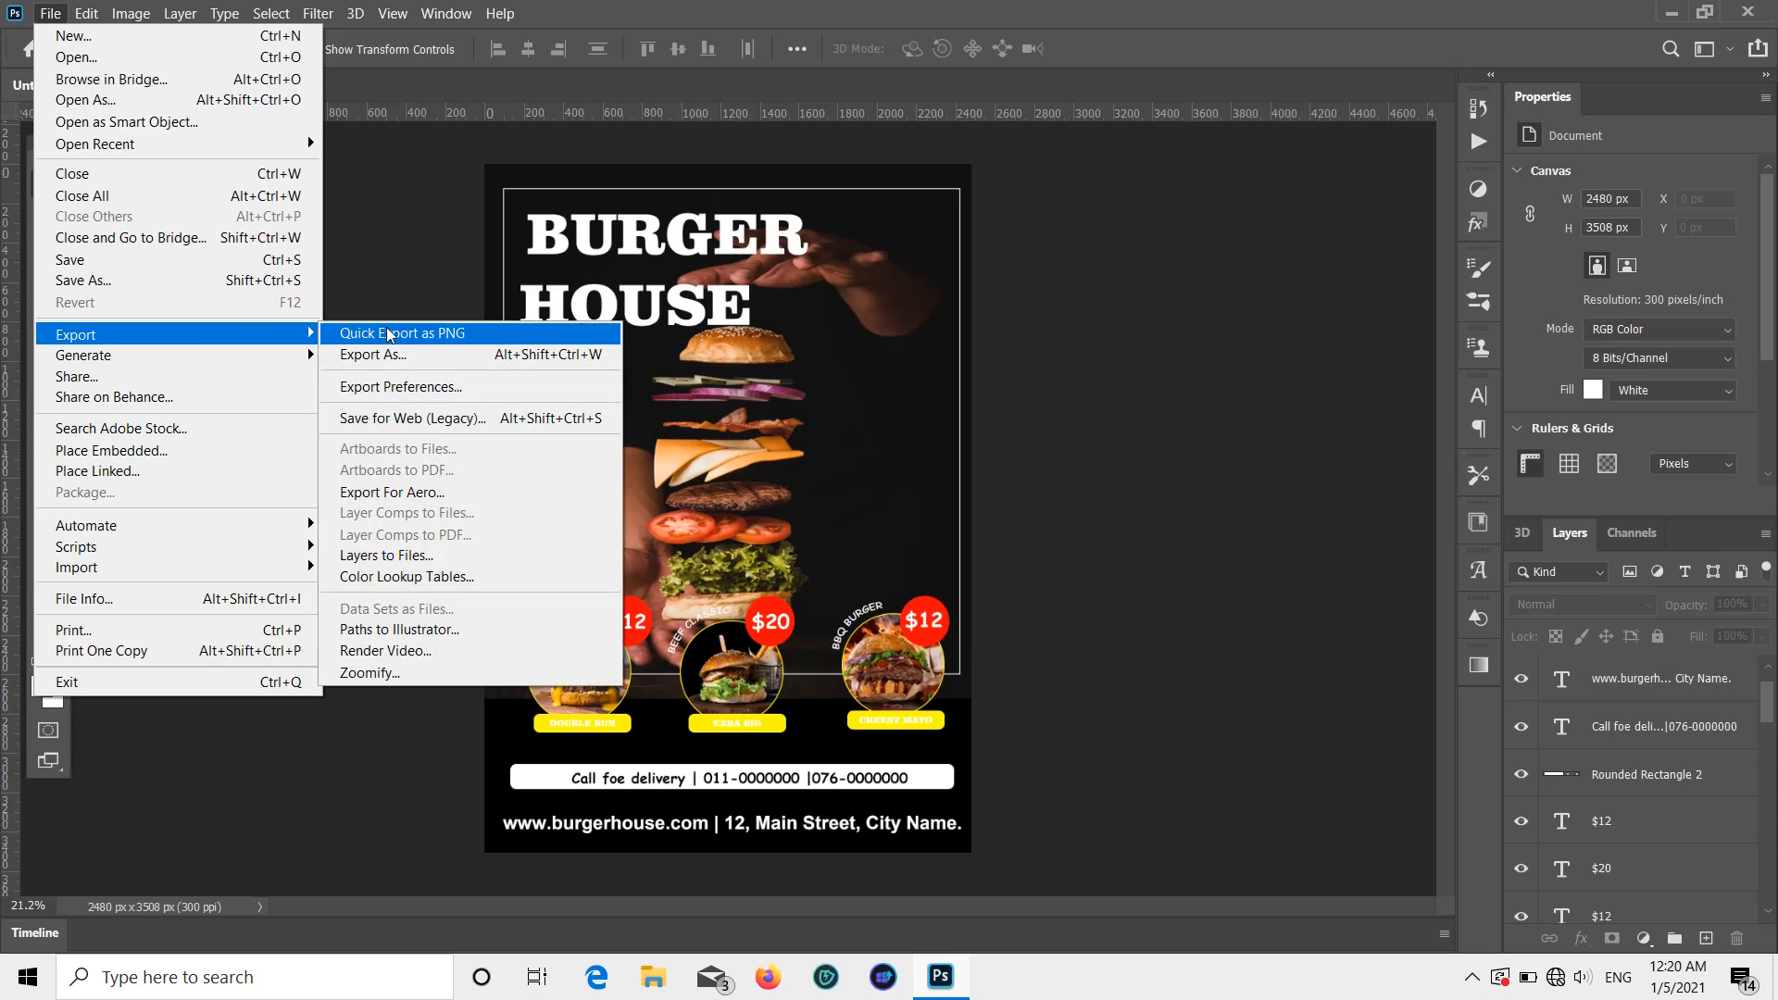
{"action": "left_click", "coordinate": [406, 354]}
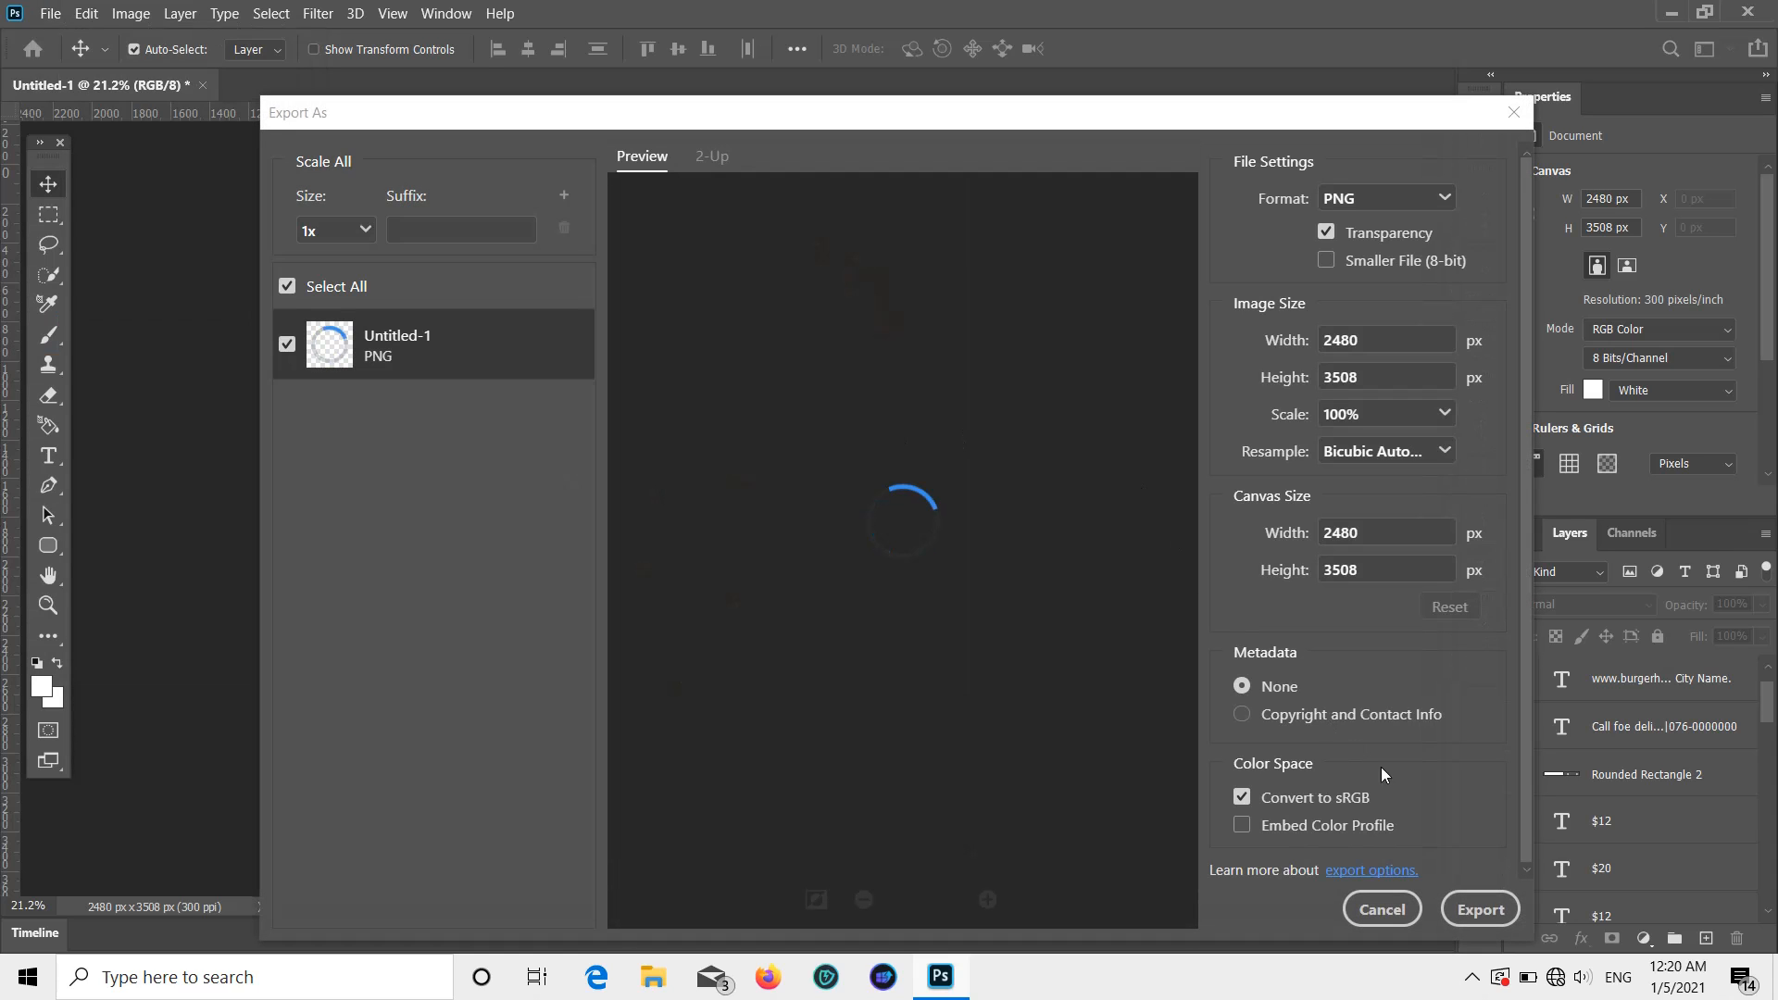
{"action": "left_click", "coordinate": [1479, 909]}
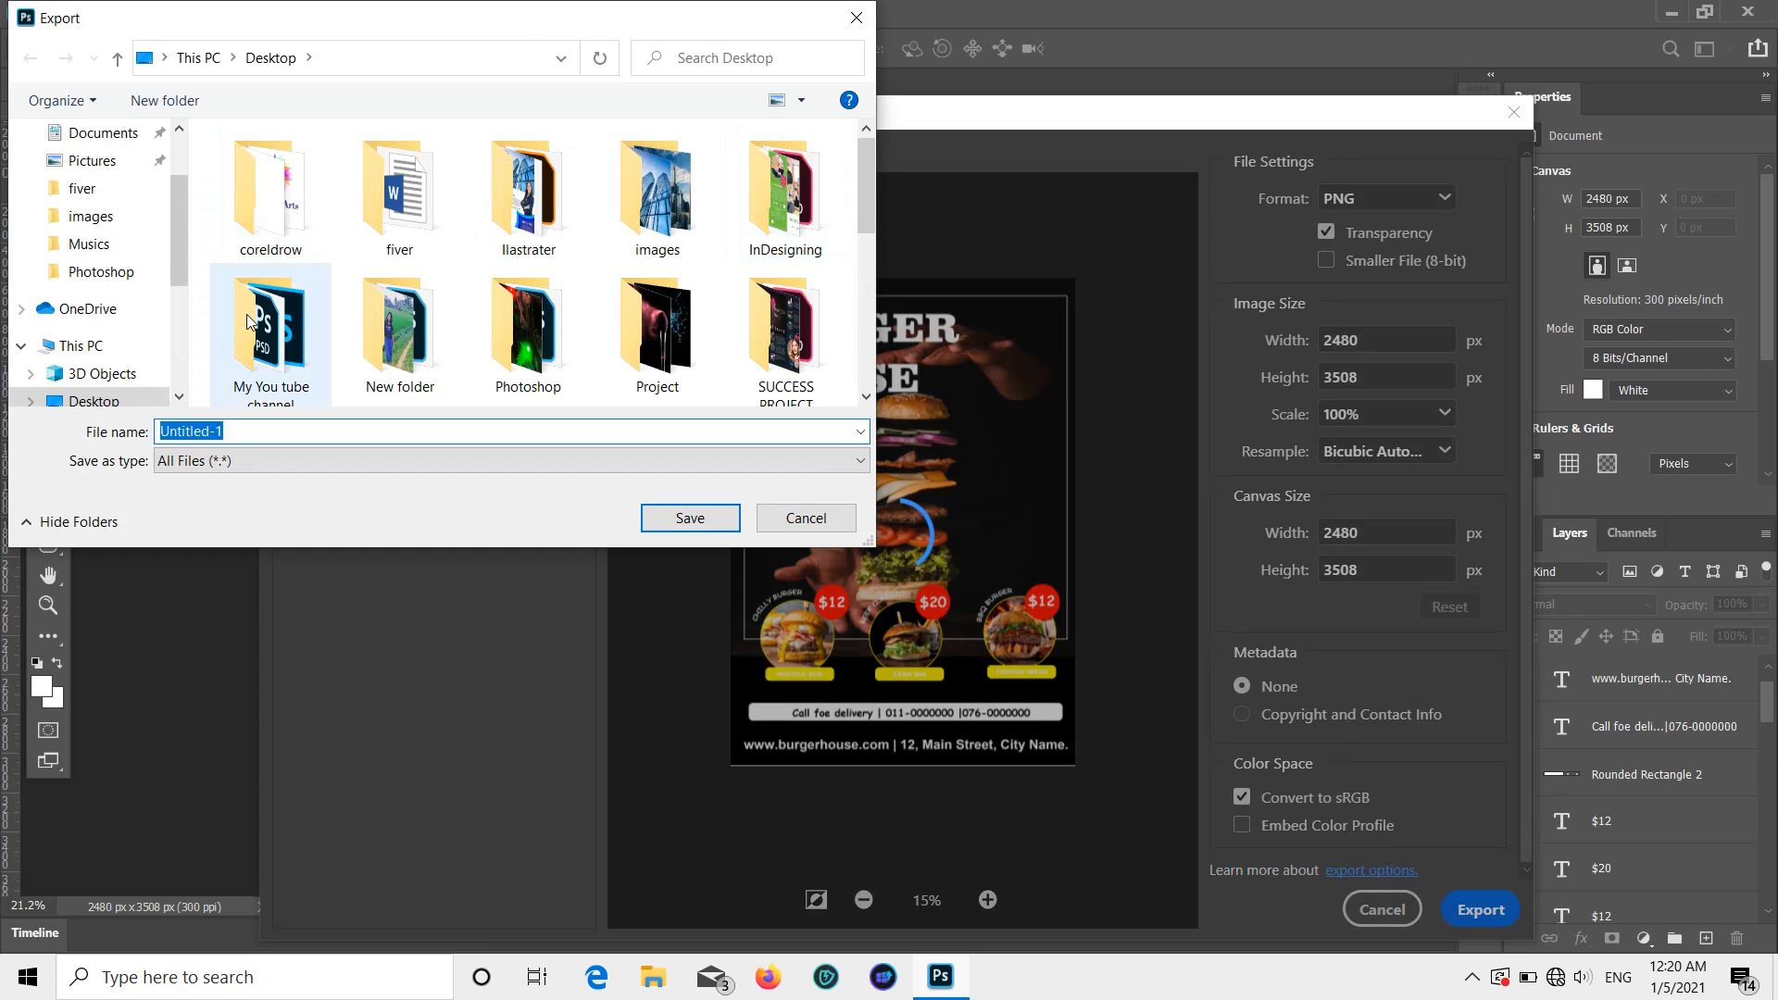
Step: Save the exported image as "flyer burger house" in the Photoshop folder on the Desktop
{"action": "double_click", "coordinate": [528, 324]}
{"action": "left_click", "coordinate": [329, 429]}
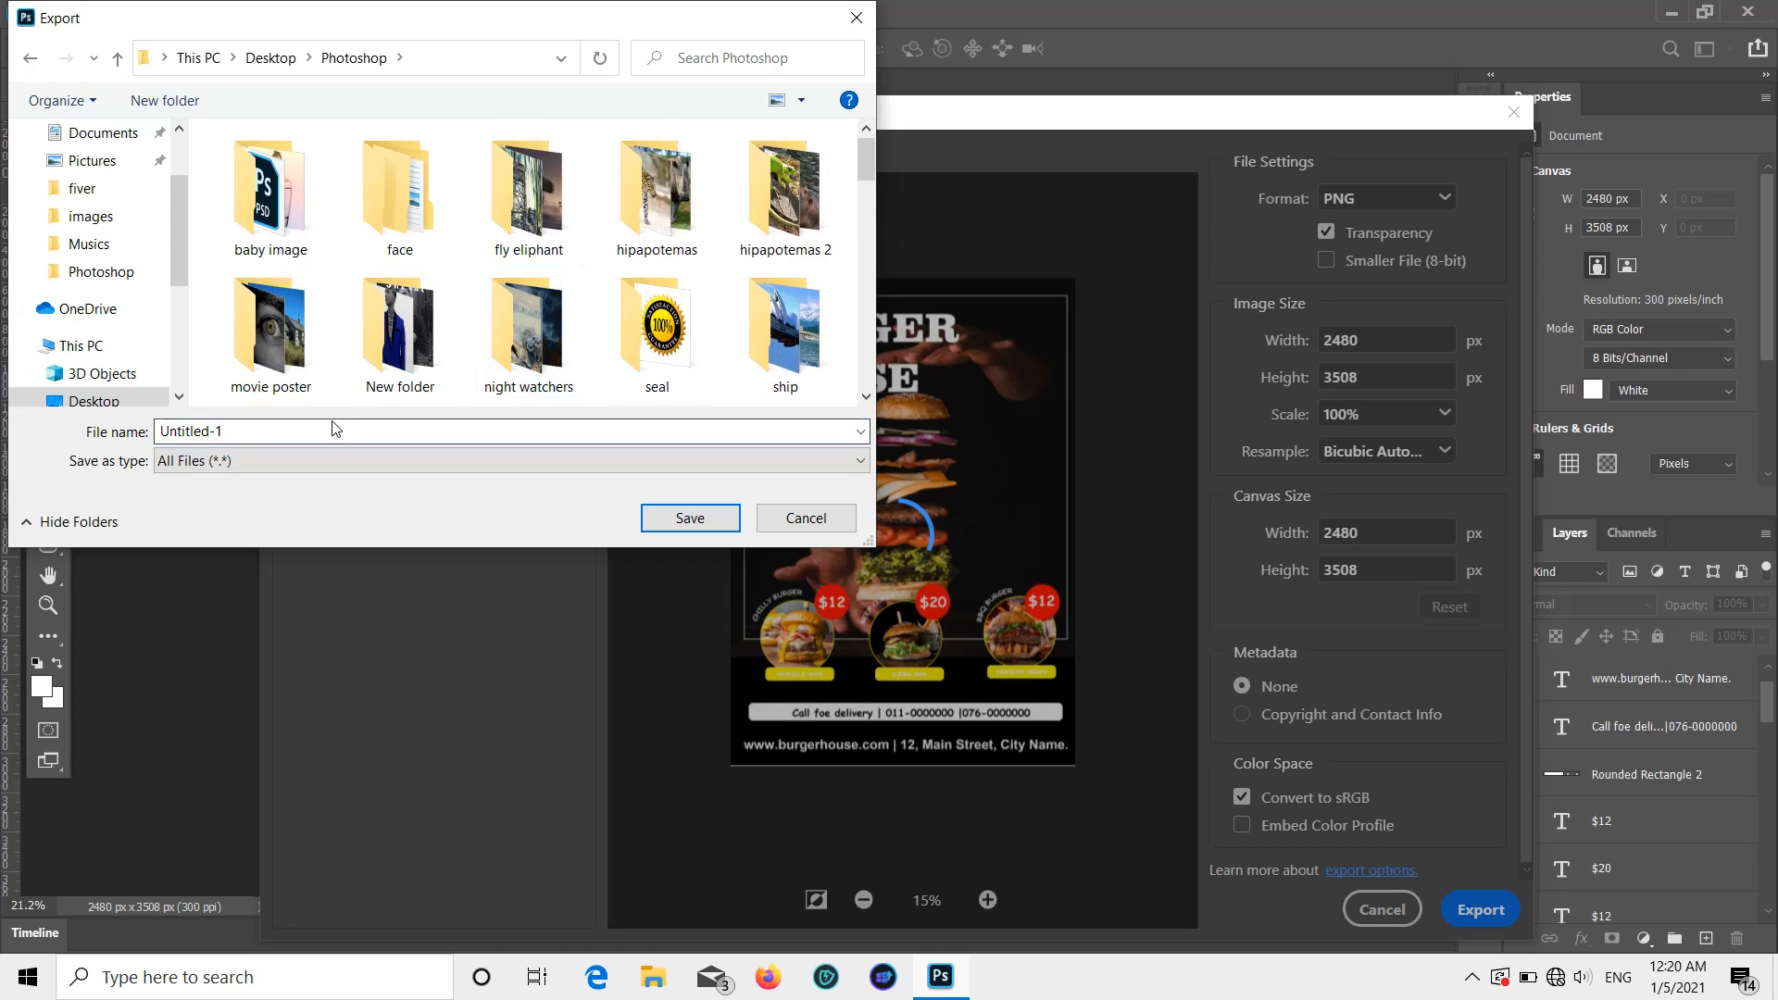
{"action": "key", "text": "ctrl+a"}
{"action": "key", "text": "BackSpace"}
{"action": "type", "text": "fl"}
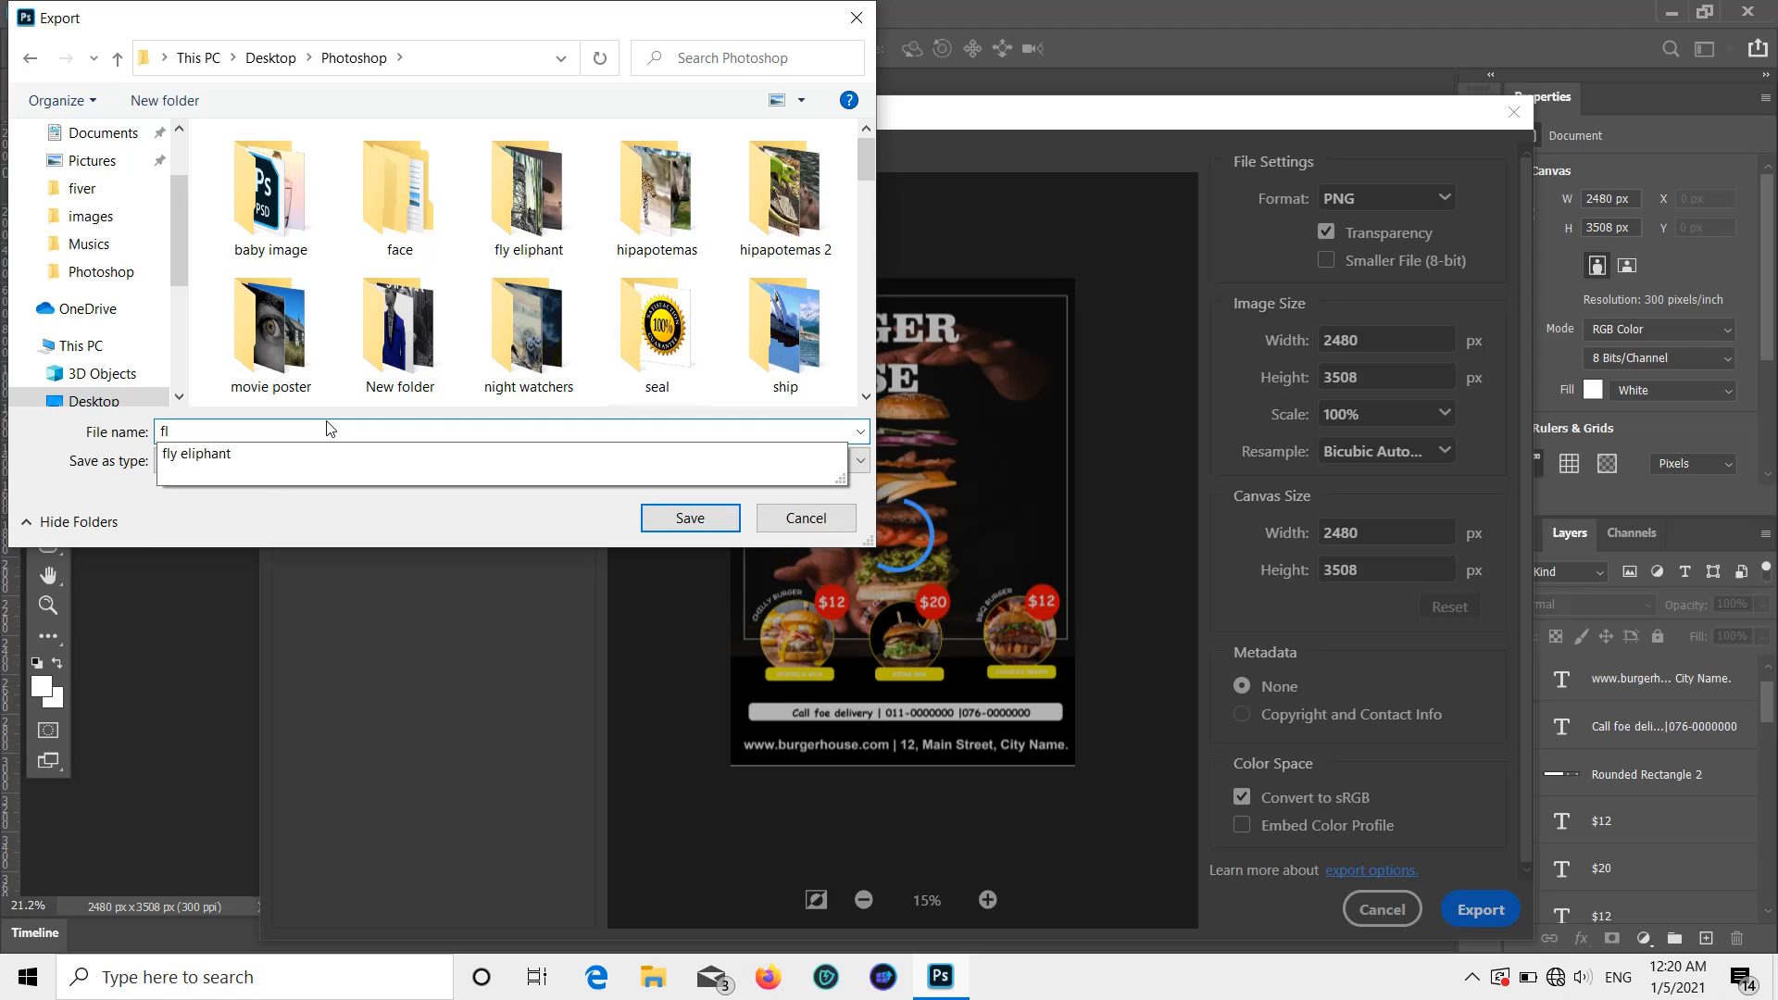
{"action": "type", "text": "yer"}
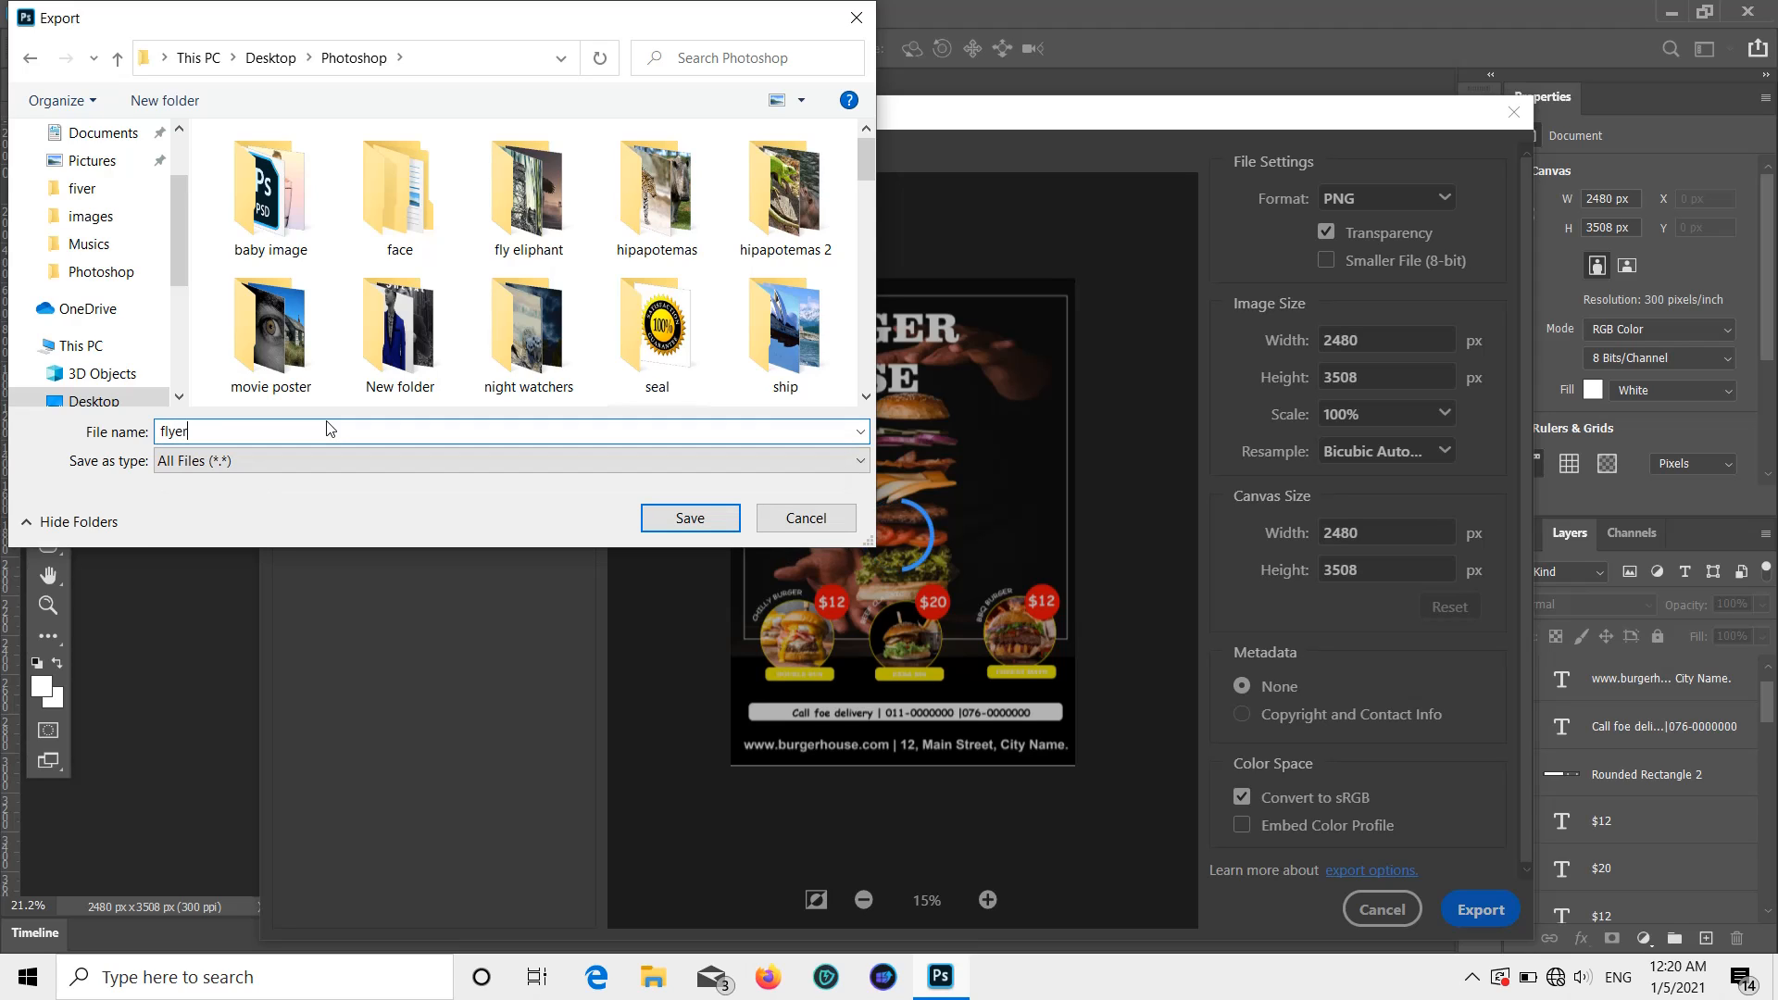
{"action": "type", "text": " burger house"}
{"action": "left_click", "coordinate": [665, 519]}
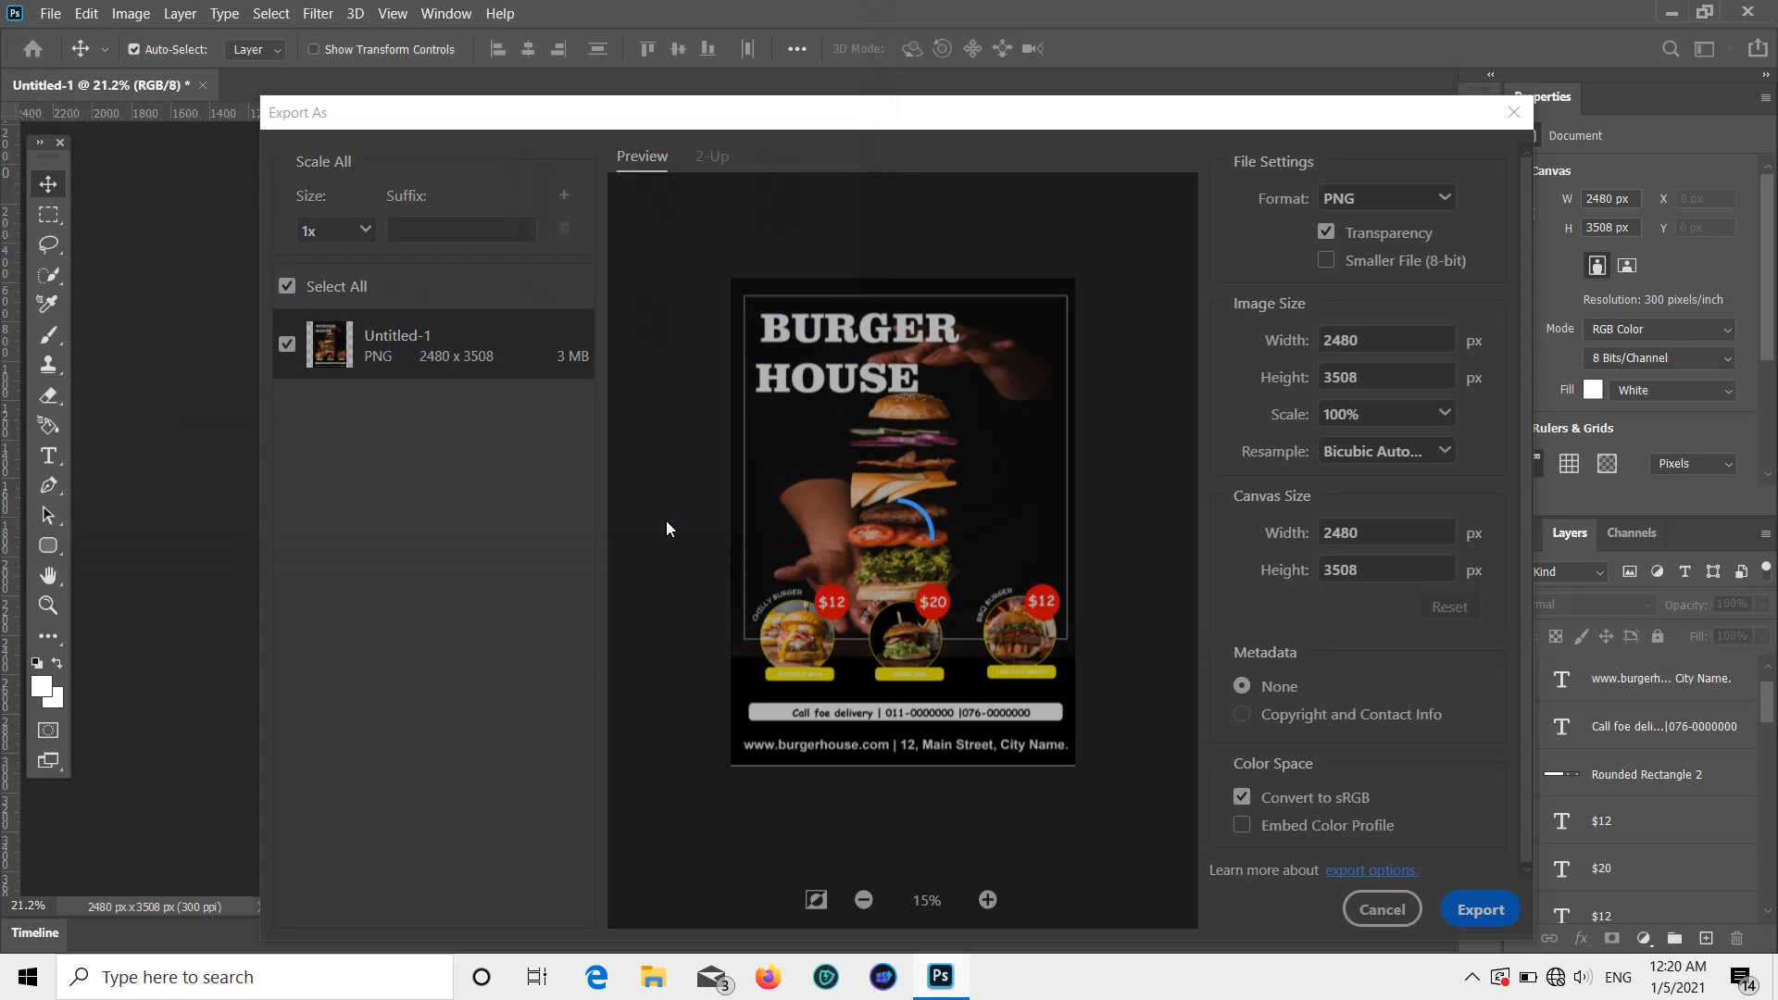